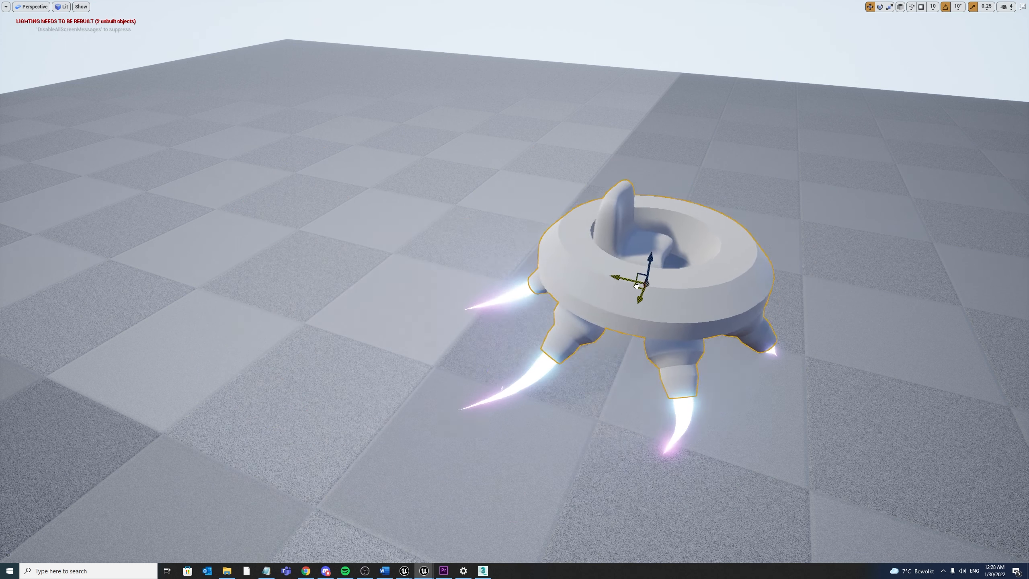
Move the jet vehicle mesh around above the floor to preview how its thruster trails follow it
left_click_drag(435, 319, 605, 276)
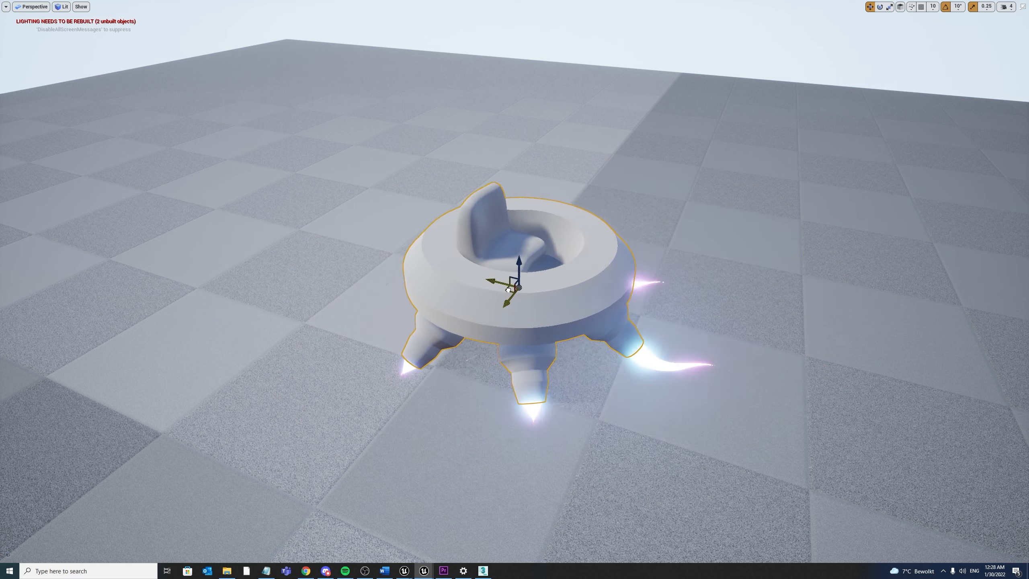
left_click_drag(508, 289, 583, 263)
left_click_drag(529, 229, 546, 113)
left_click_drag(517, 297, 404, 285)
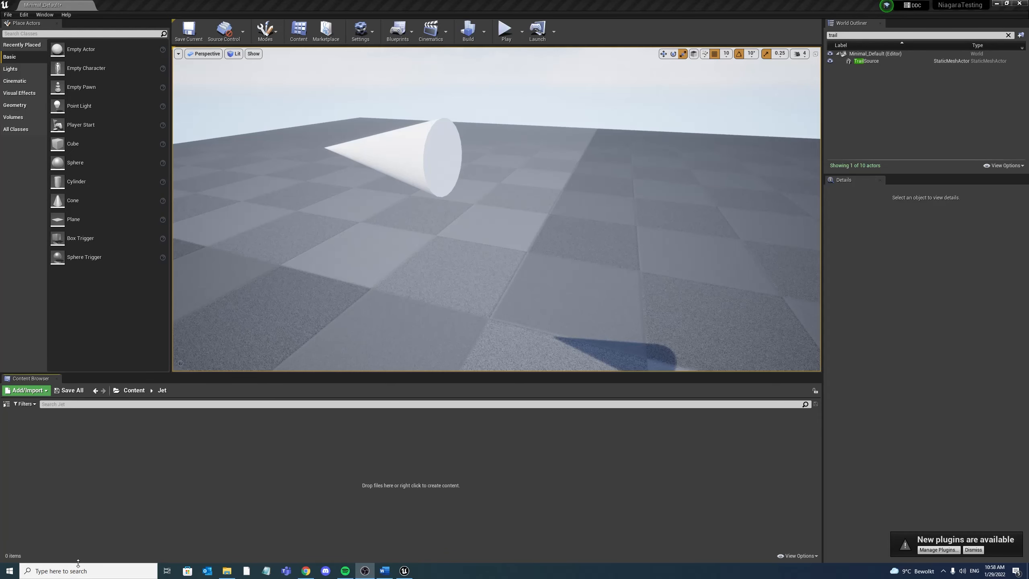
Create a Niagara system in the Jet folder from the Empty emitter template and name it NS_JetTrail
right_click(118, 486)
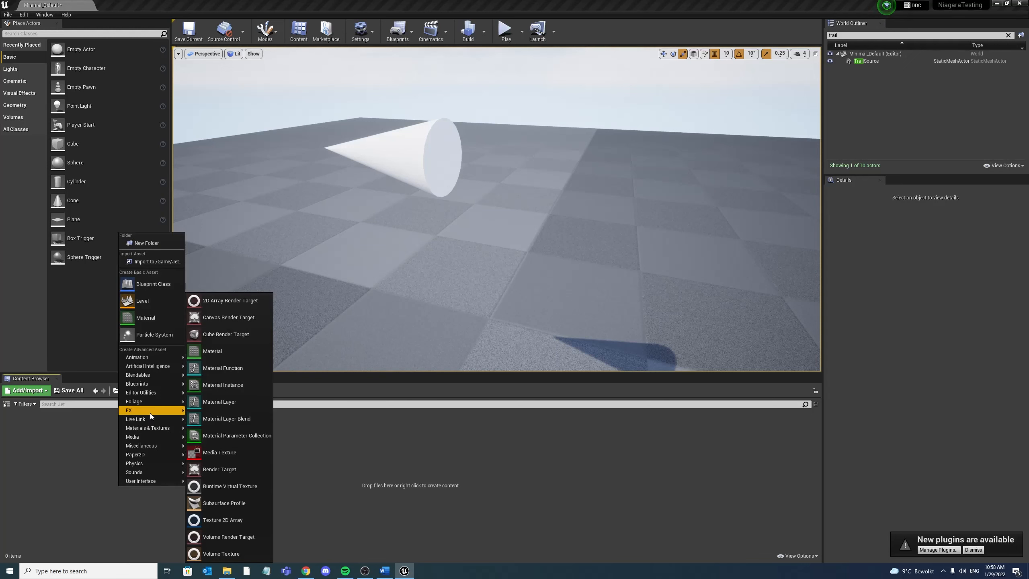
mouse_move(151, 413)
left_click(230, 551)
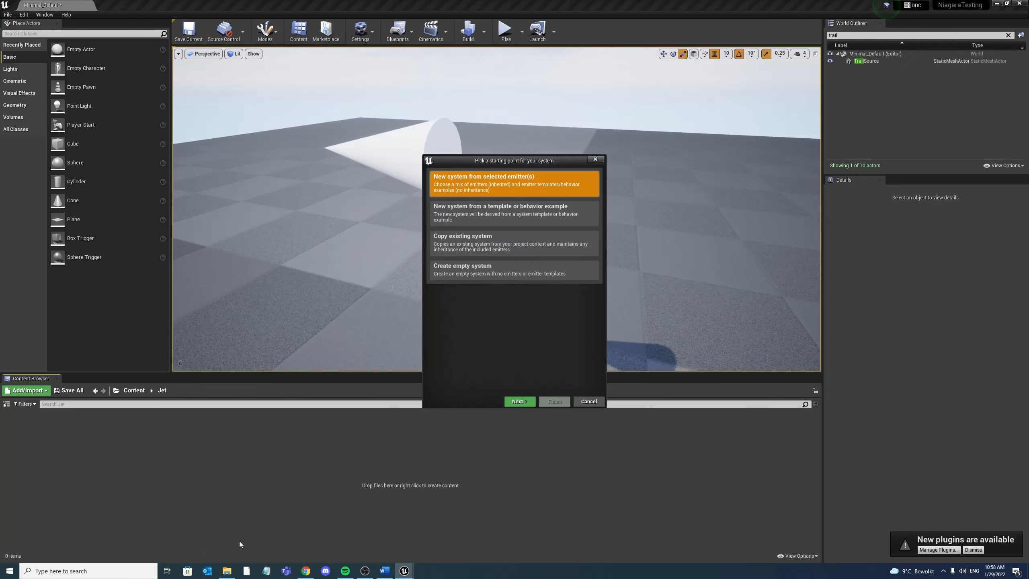
left_click(520, 401)
left_click(520, 323)
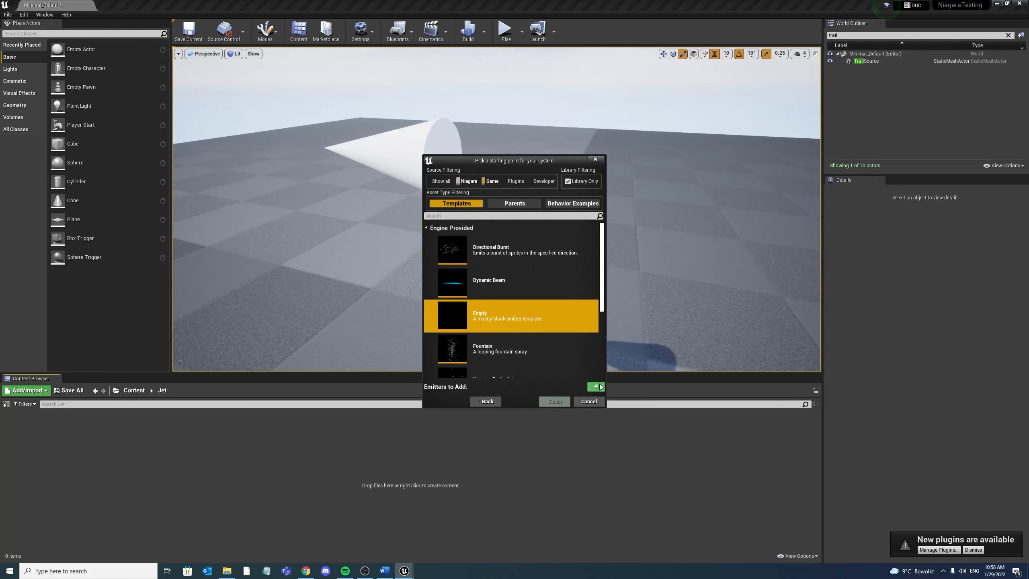
left_click(596, 377)
left_click(555, 401)
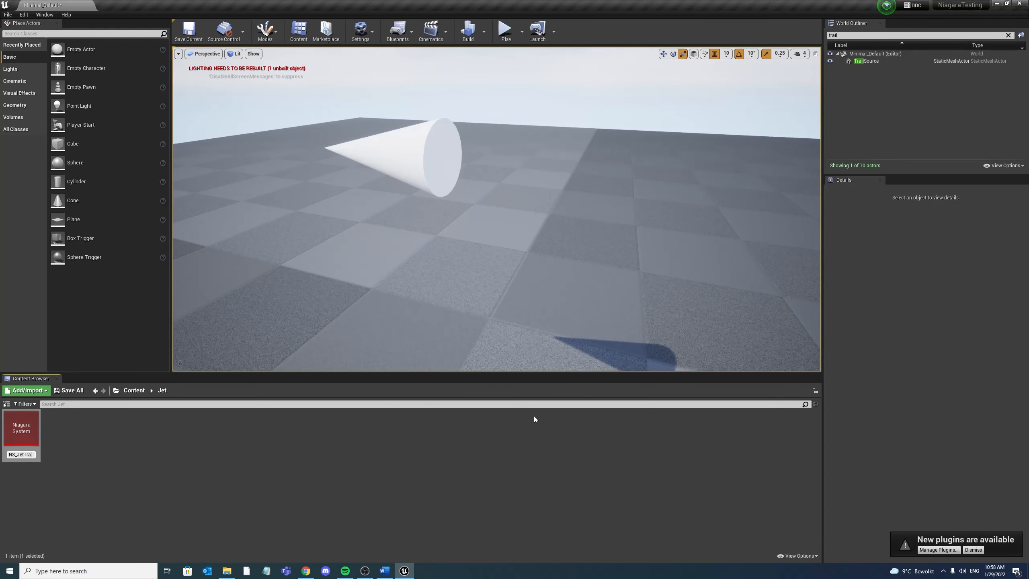
type("NS_JetTrail")
key("Return")
Create a new material in the Jet folder and name it M_Trail
right_click(300, 466)
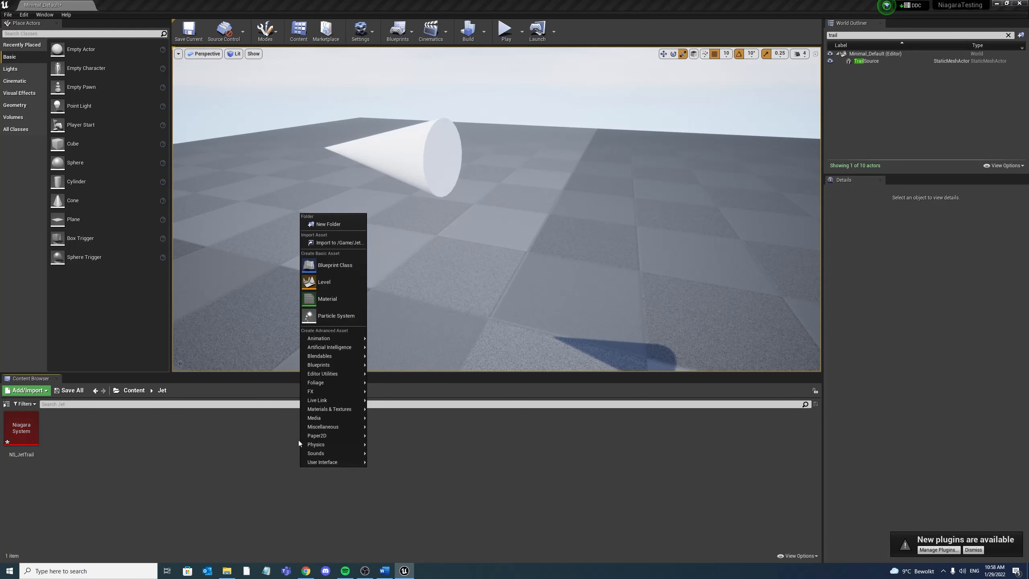
left_click(340, 298)
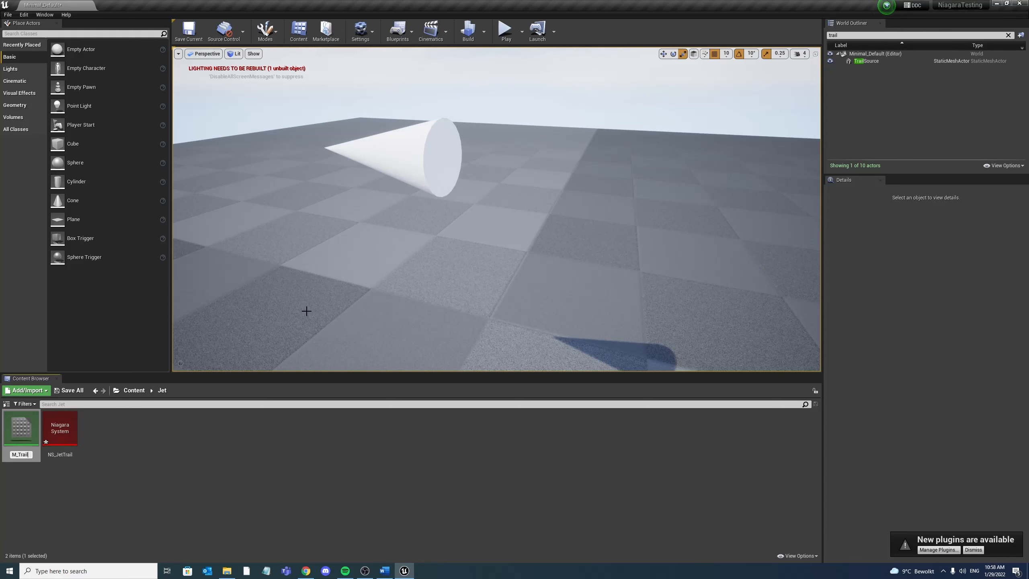
key("Return")
Open the NS_JetTrail system and assign M_Trail as the material of the Empty emitter's Ribbon Renderer
left_click(69, 441)
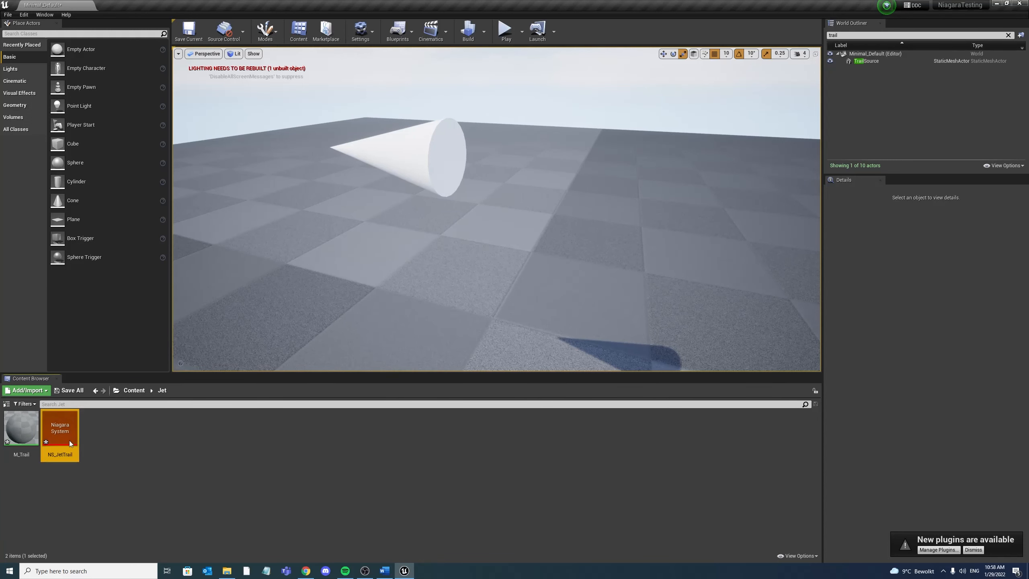
double_click(69, 441)
left_click(21, 428)
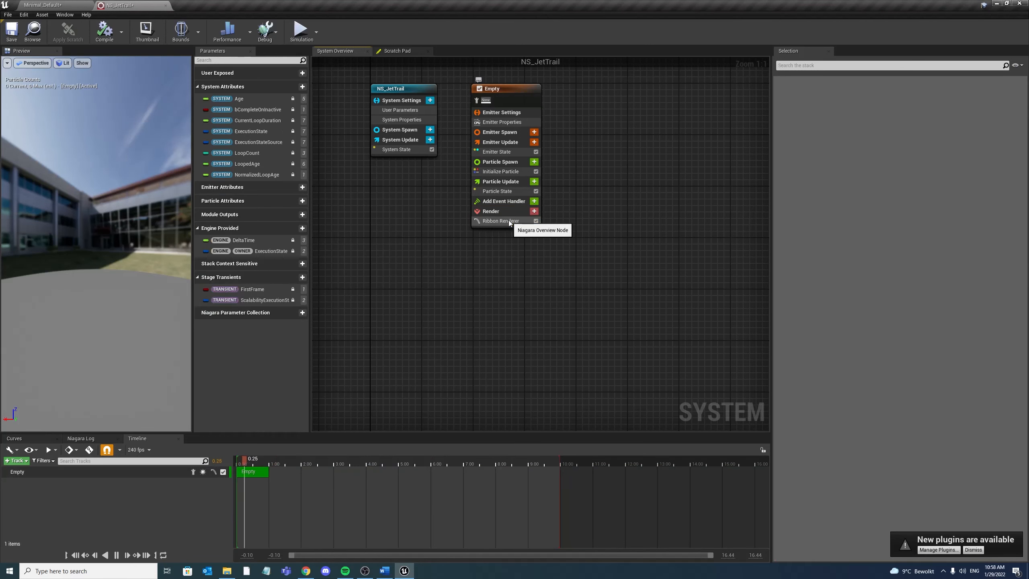
left_click(888, 135)
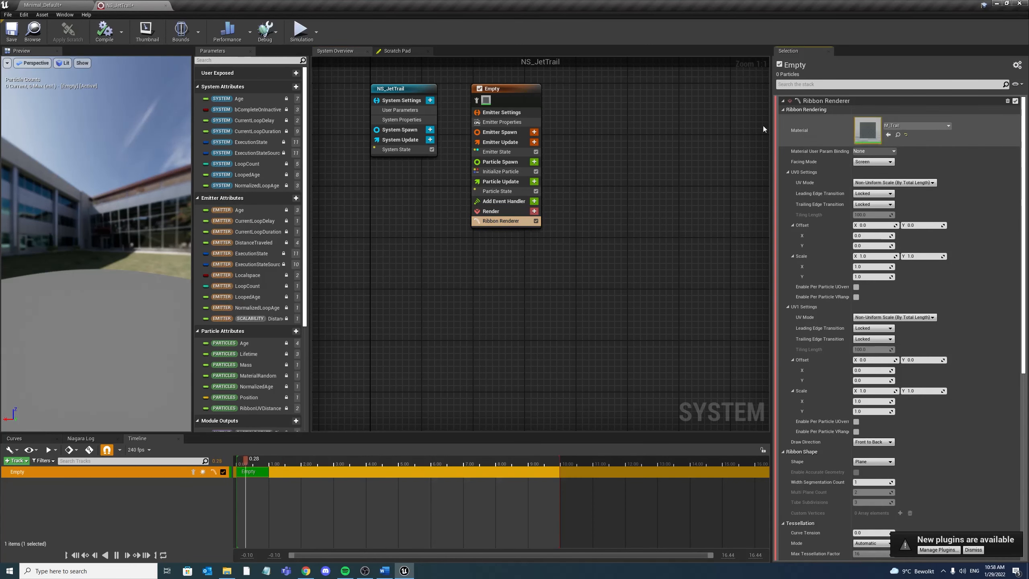
Open the M_Trail material, add a Particle Color node and connect its colour output to Emissive Color
left_click(35, 3)
double_click(23, 426)
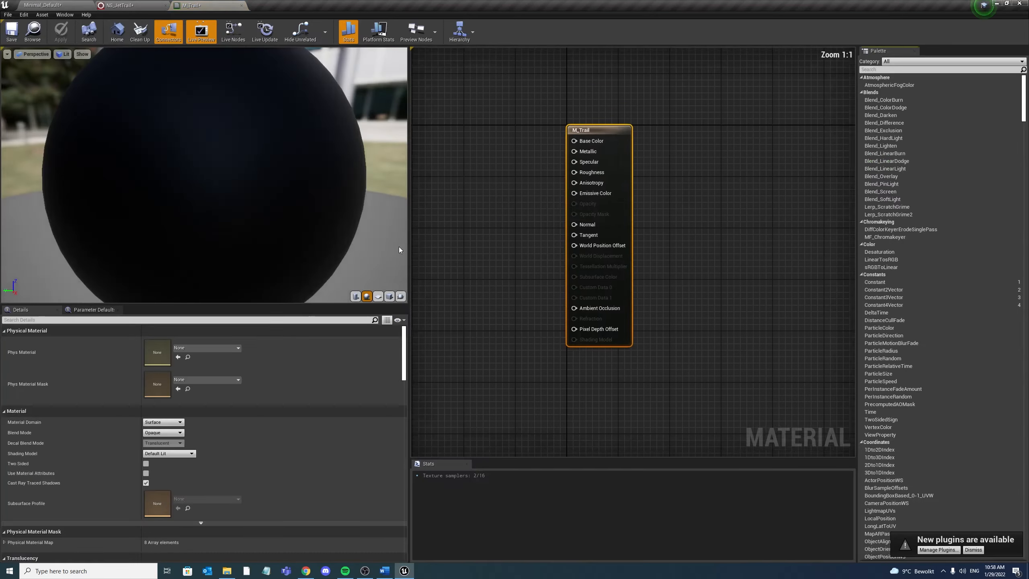
right_click_drag(566, 221, 617, 231)
type("particle")
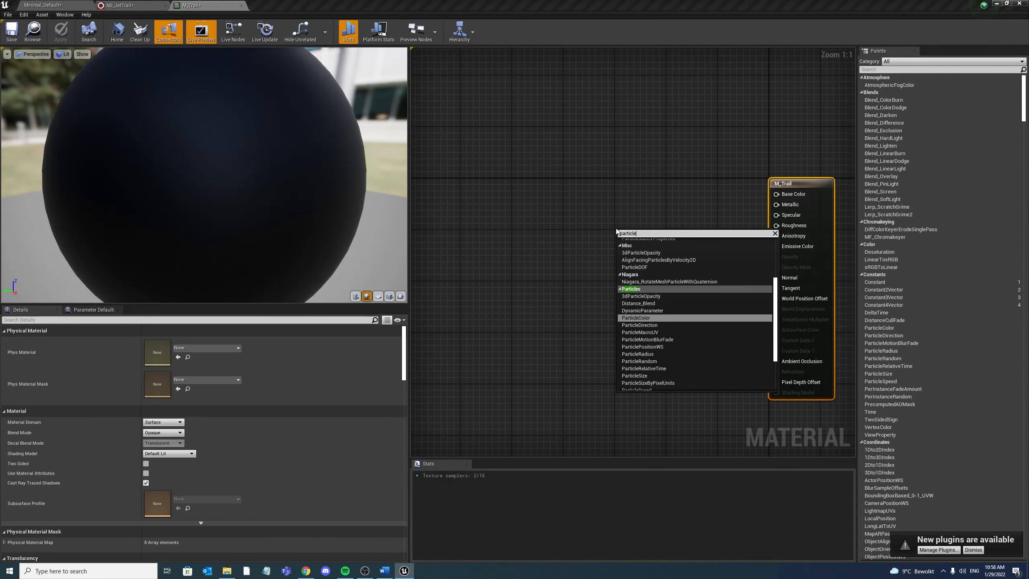
left_click(697, 283)
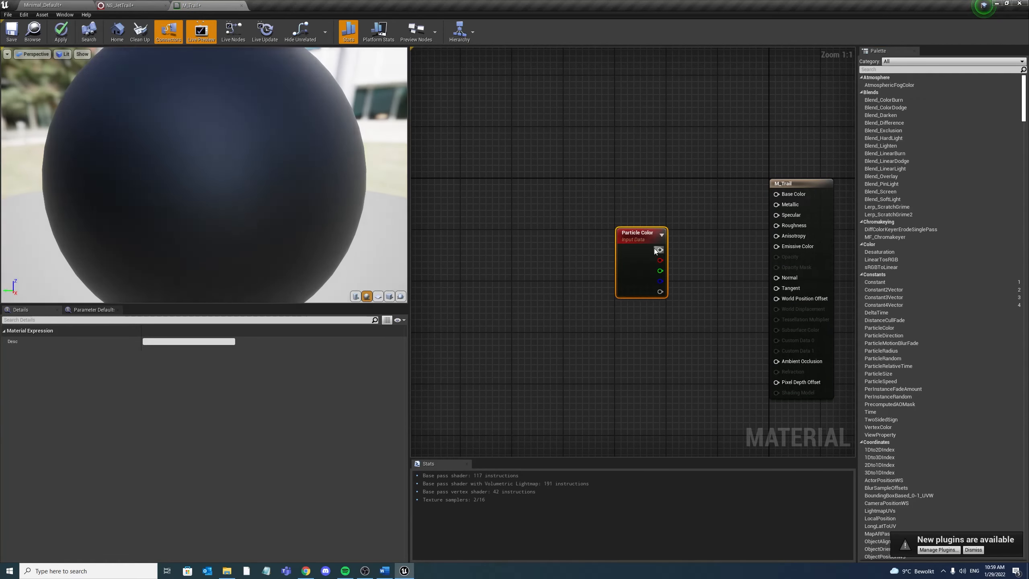
left_click_drag(660, 250, 777, 246)
Set M_Trail's blend mode to Translucent and shading model to Unlit, and save and close the material
left_click(794, 183)
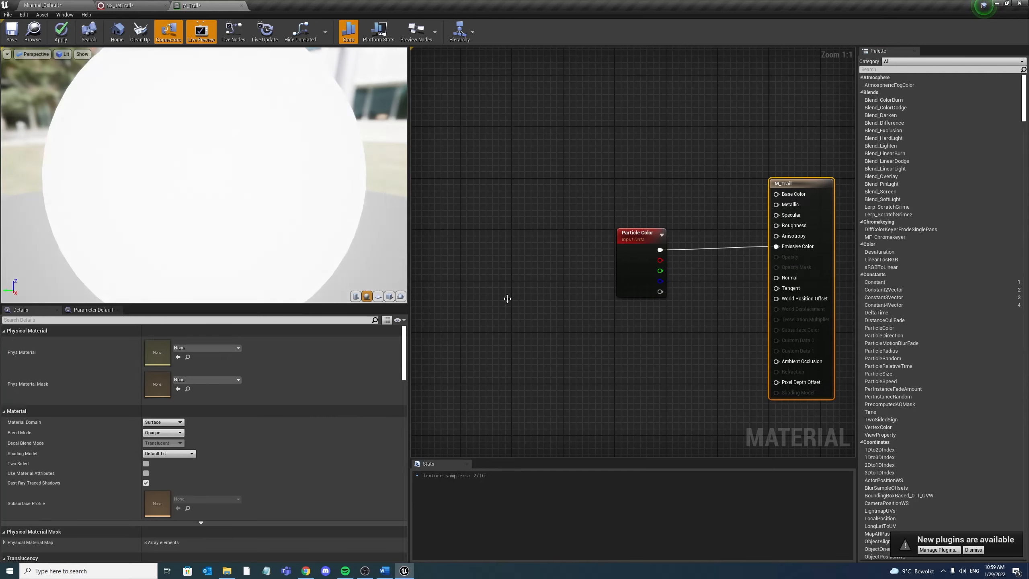
left_click(174, 433)
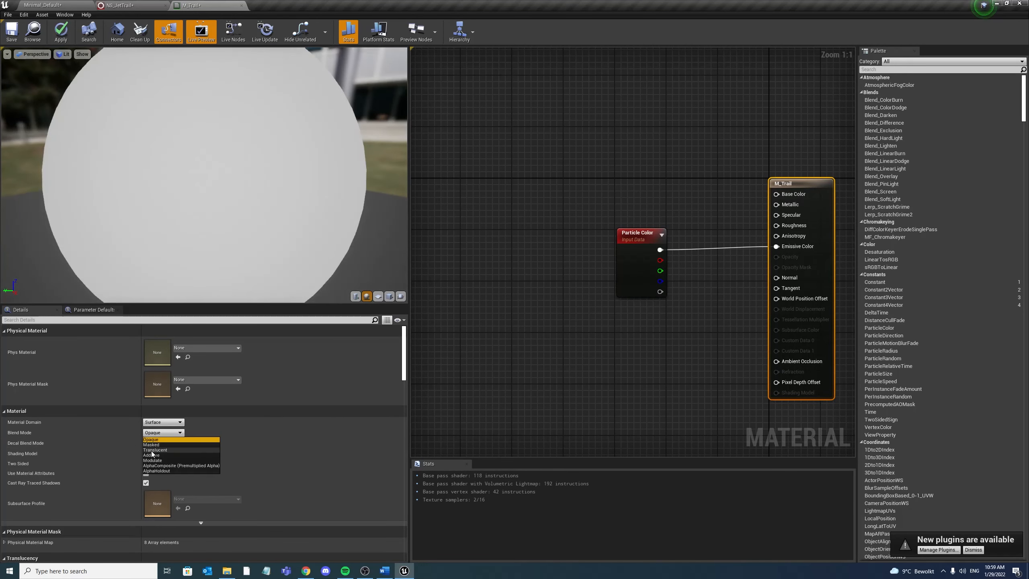
left_click(164, 450)
left_click(168, 453)
left_click(162, 460)
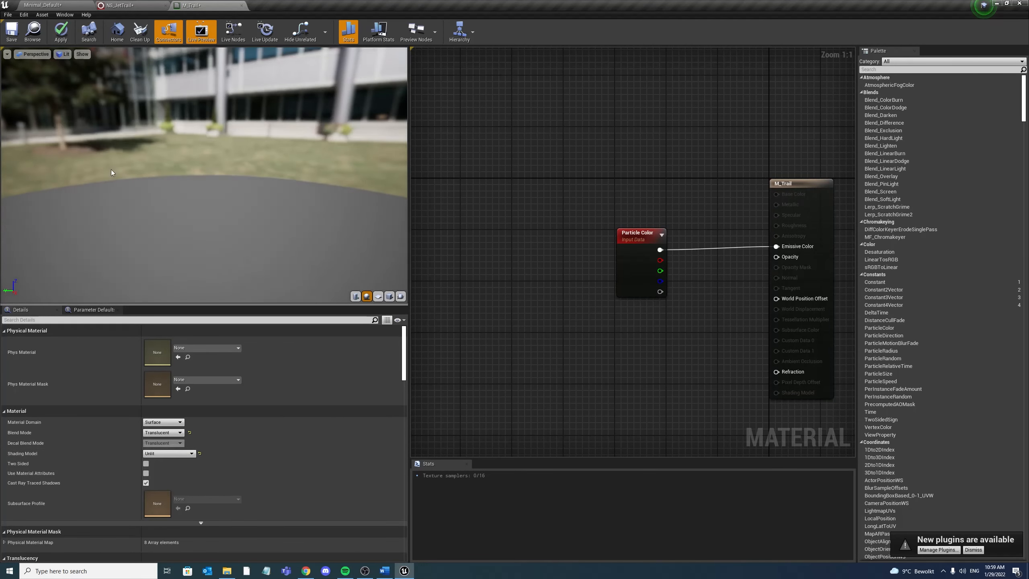
key("ctrl+s")
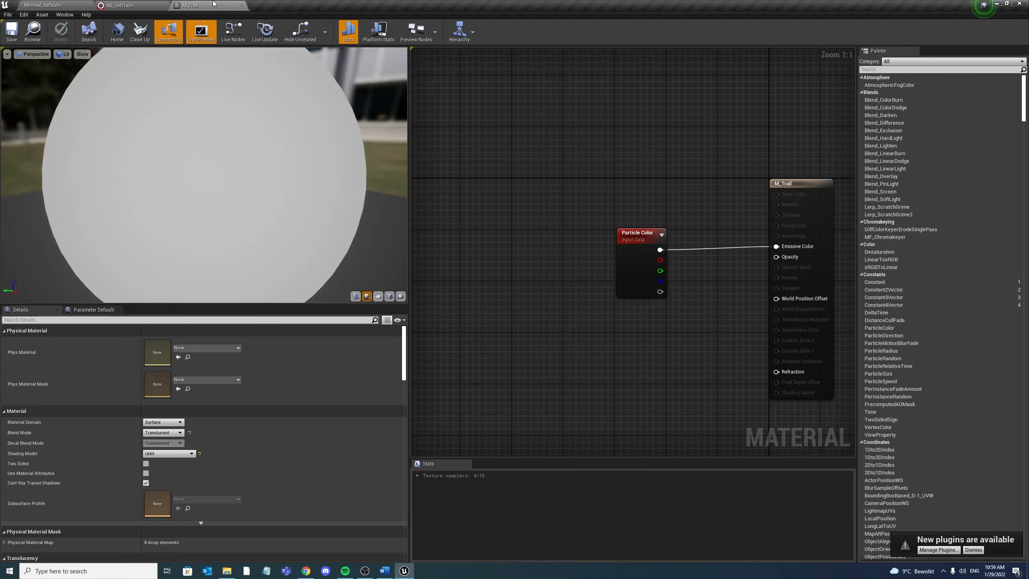
middle_click(209, 3)
Turn off killing particles at the end of their lifetime in the Empty emitter's Particle State module
right_click_drag(407, 205, 407, 292)
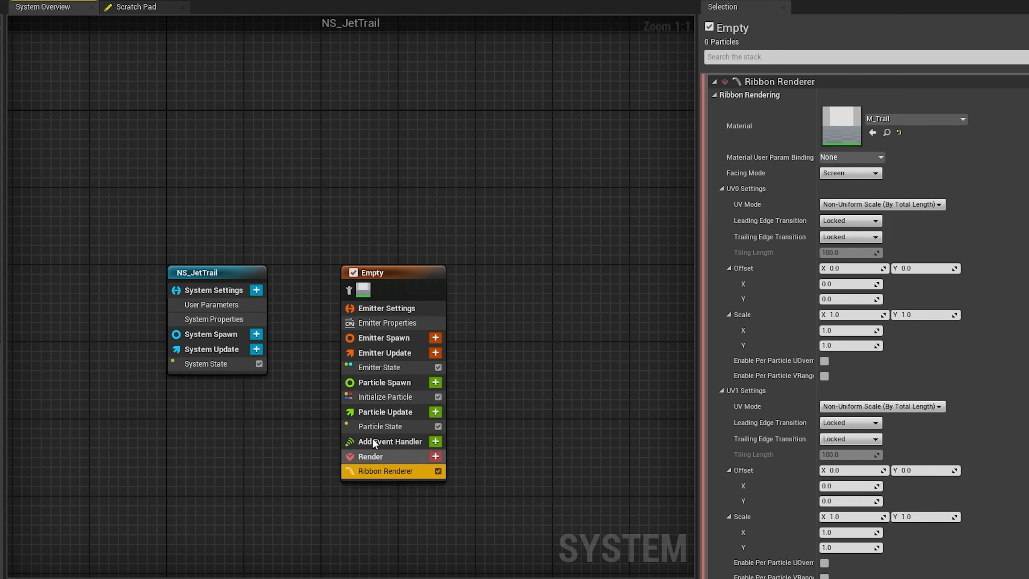
left_click(373, 425)
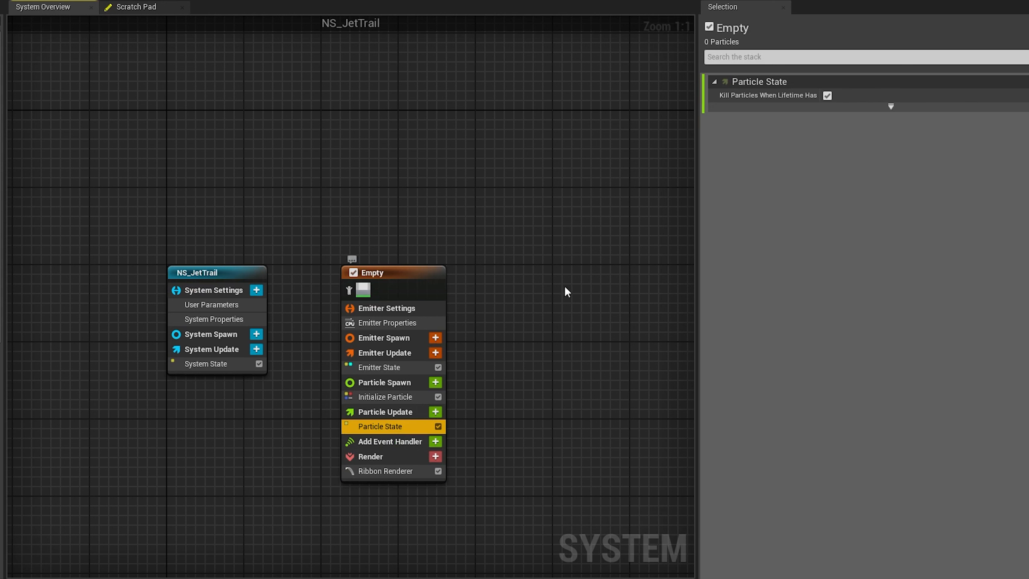
left_click(827, 95)
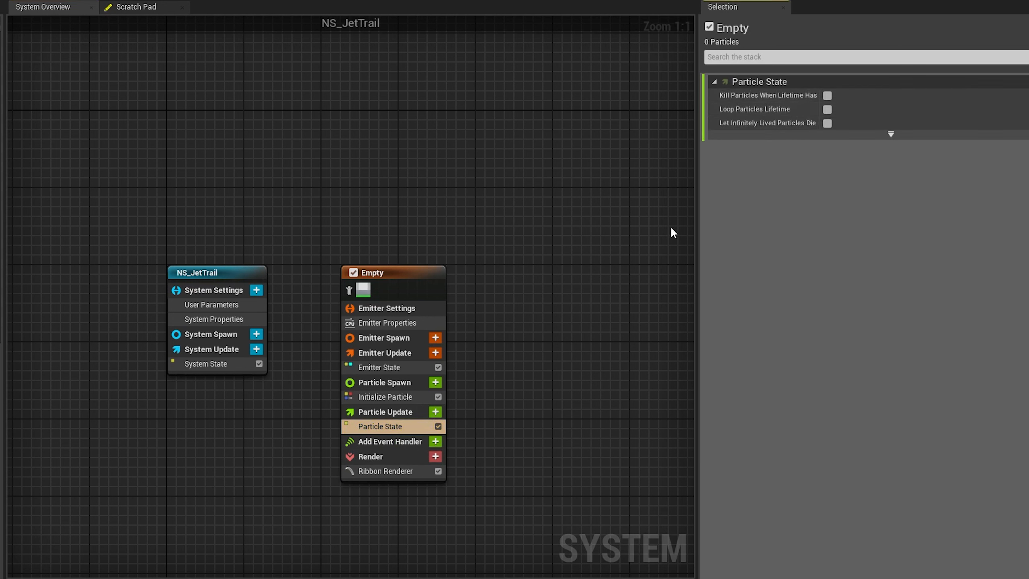
Add a Spawn Per Unit module to the Empty emitter's Emitter Update stage
left_click(435, 353)
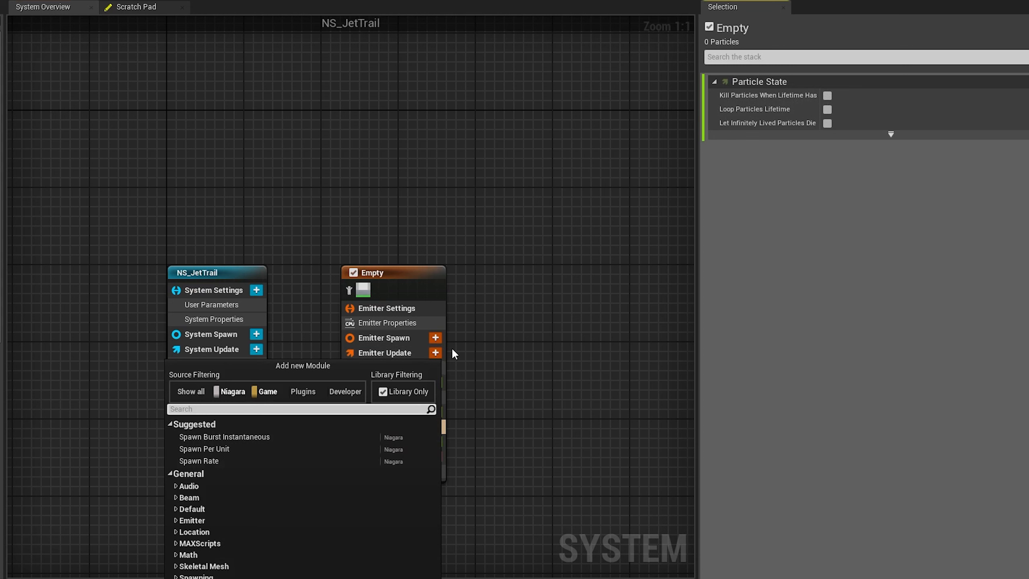
type("spaw")
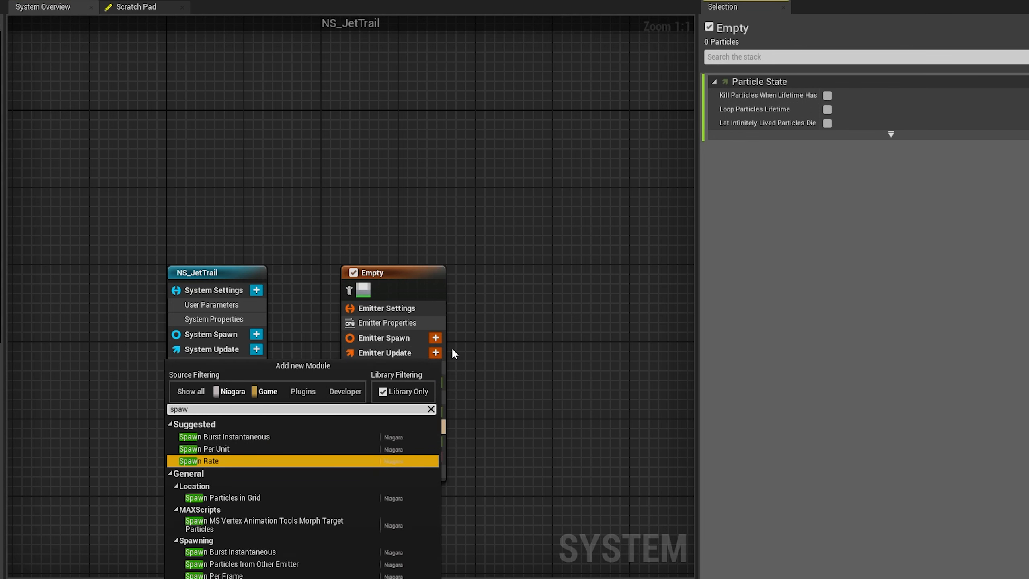
key("Up")
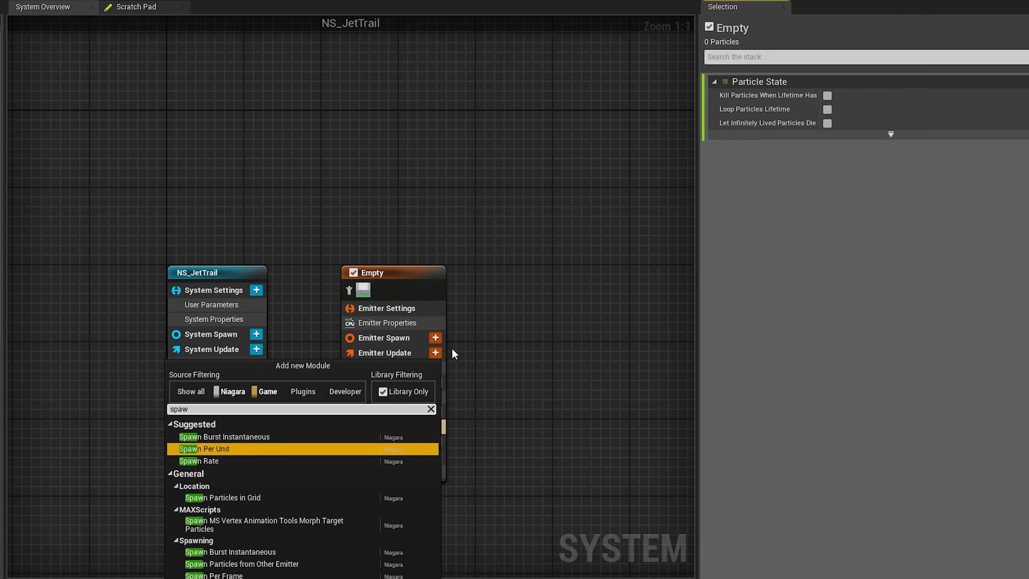
key("Return")
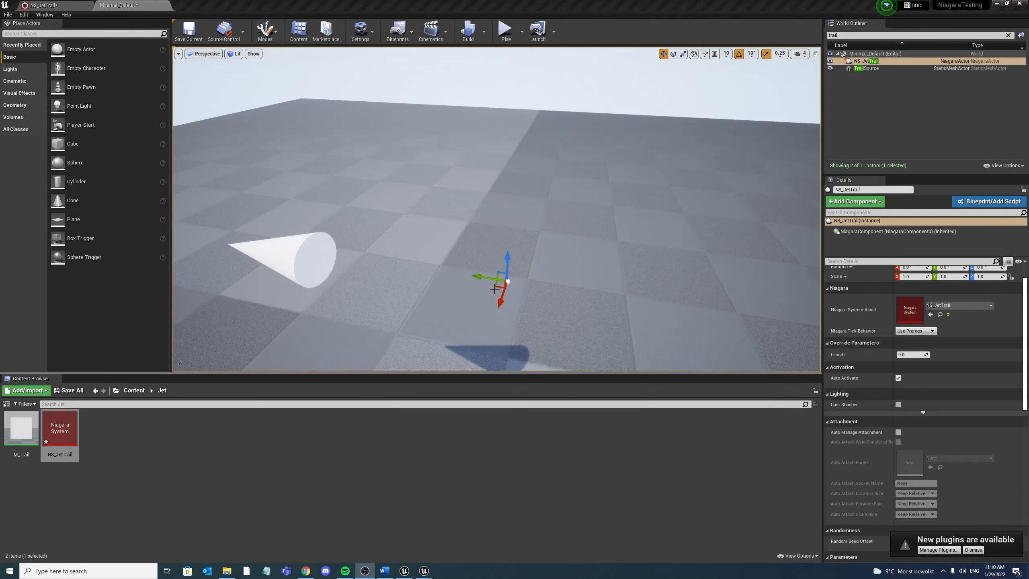
Move the NS_JetTrail actor around in loops through the level to test its ribbon trail
left_click_drag(496, 287, 496, 286)
left_click_drag(458, 217, 505, 179)
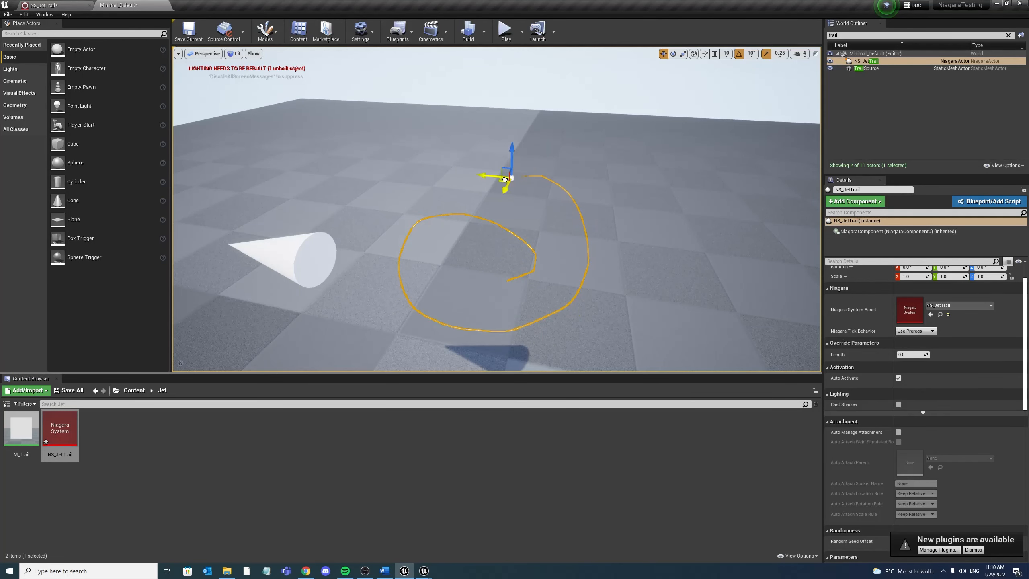
left_click_drag(394, 301, 539, 215)
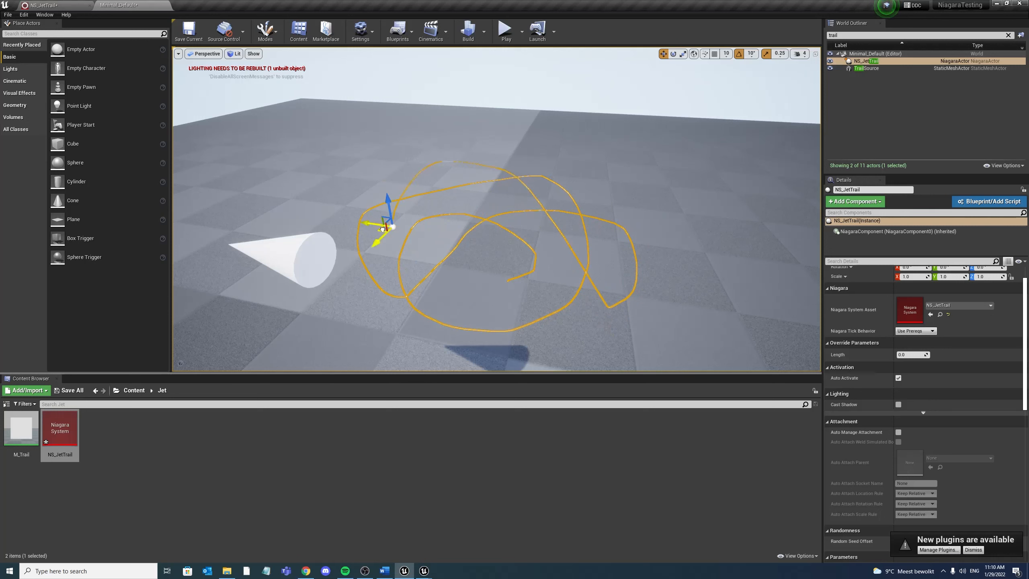
left_click_drag(381, 230, 428, 200)
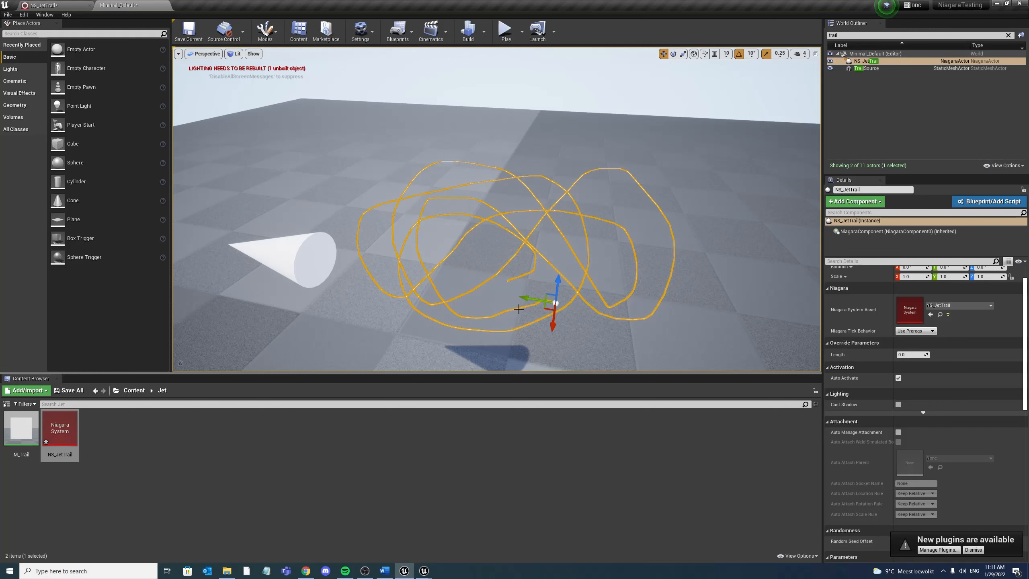
Add a Set Parameters module to NS_JetTrail's Particle Spawn stage with a new float parameter named CurrentDistance
left_click(49, 5)
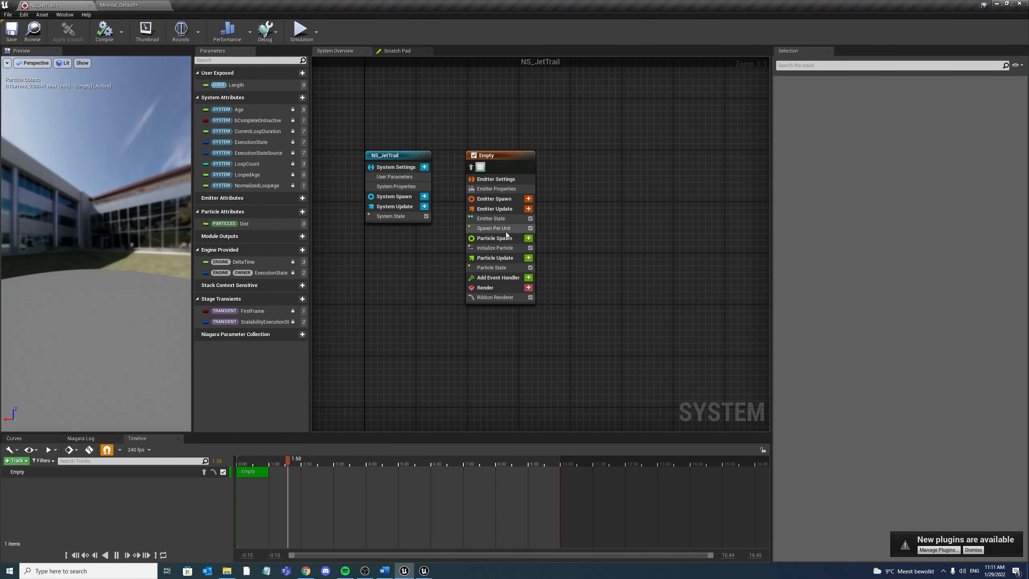
left_click(528, 238)
type("set")
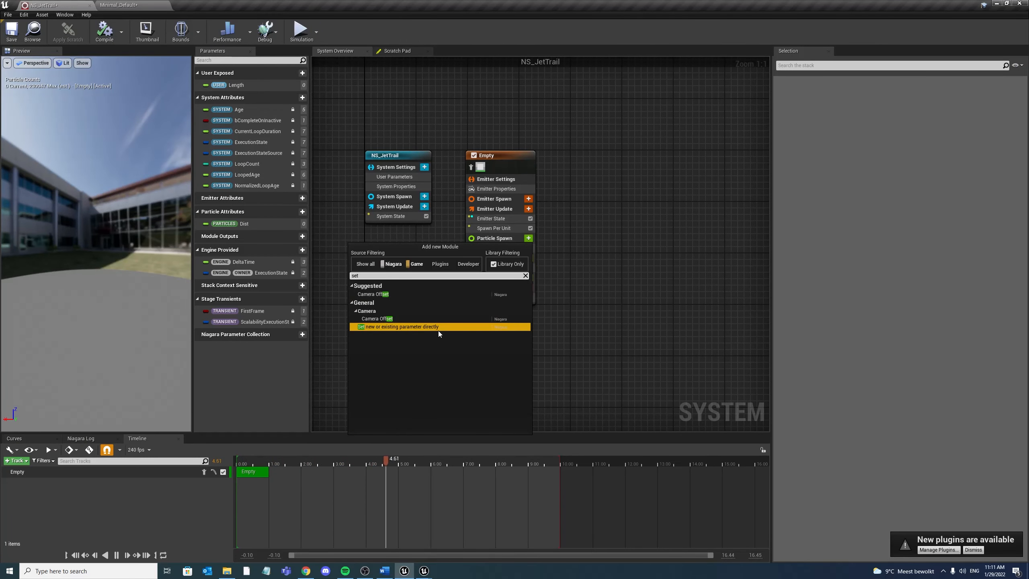
left_click(440, 324)
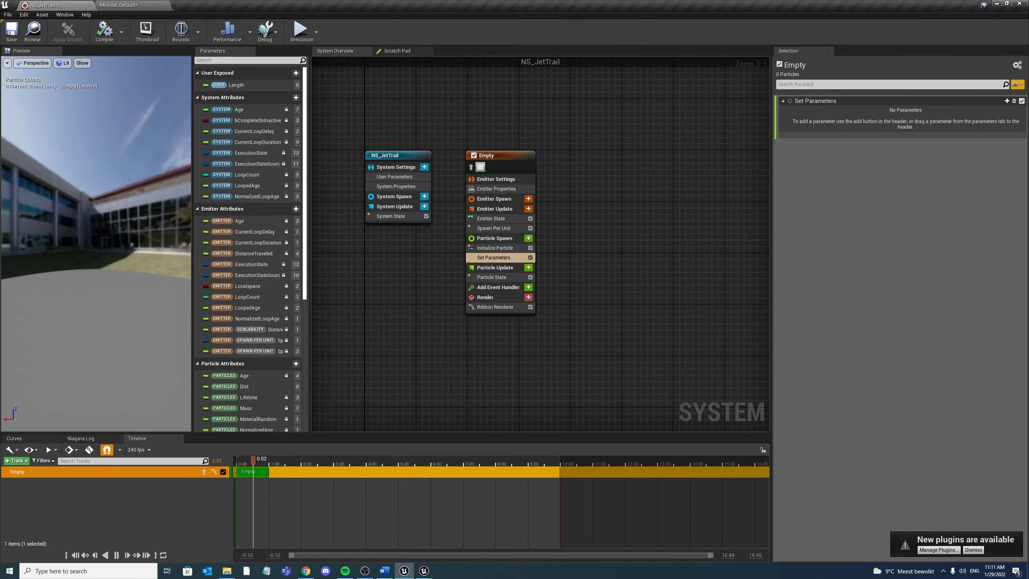
left_click(1007, 101)
type("float")
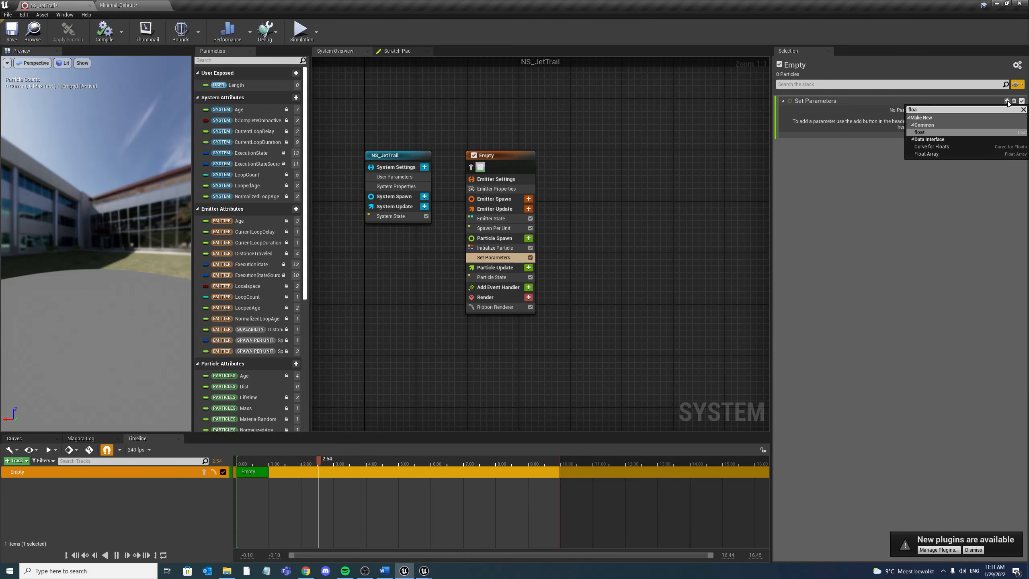
key("Return")
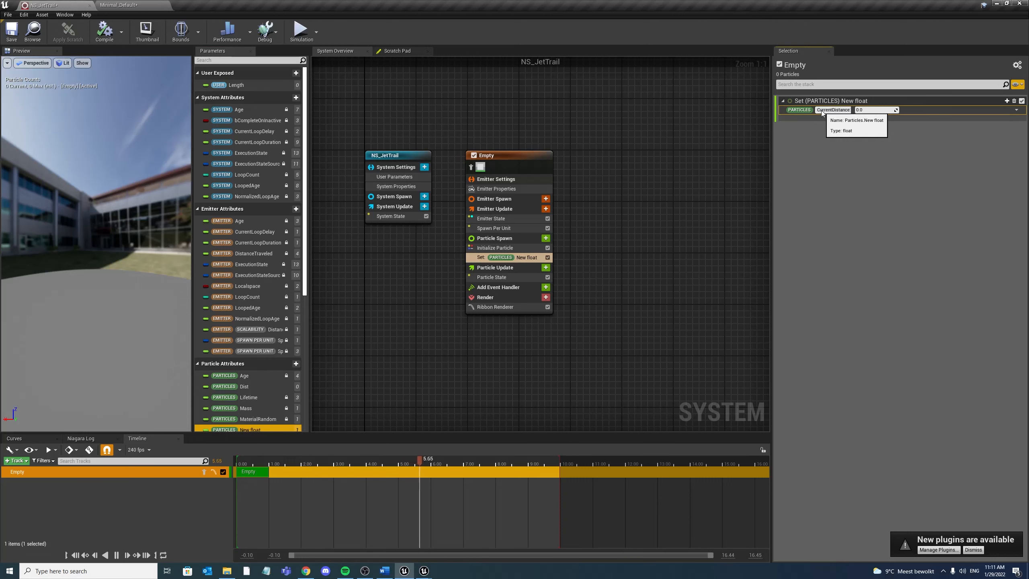
key("Return")
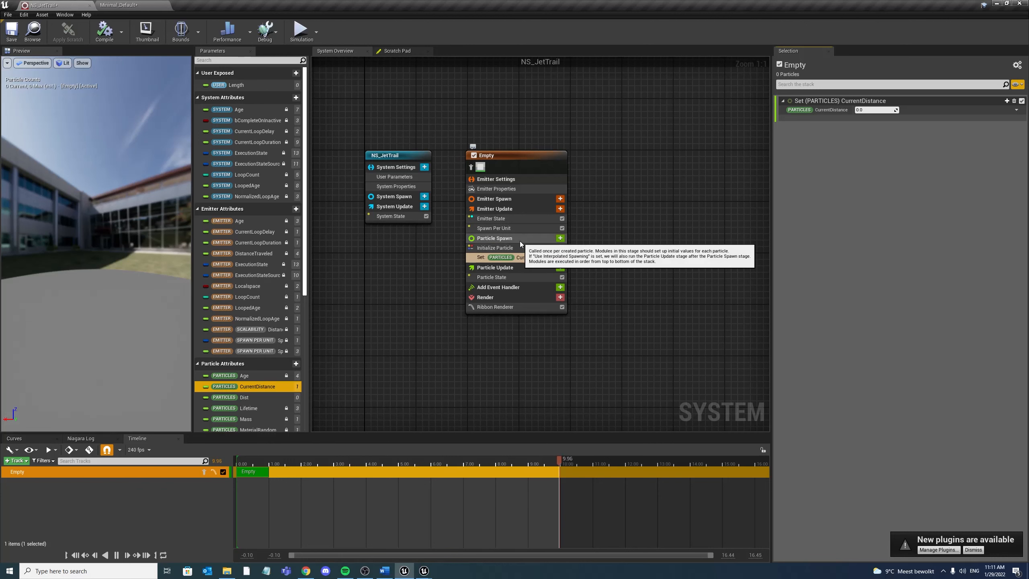
Link the CurrentDistance value in the Particle Spawn Set Parameters module to the emitter's DistanceTraveled attribute
left_click(520, 221)
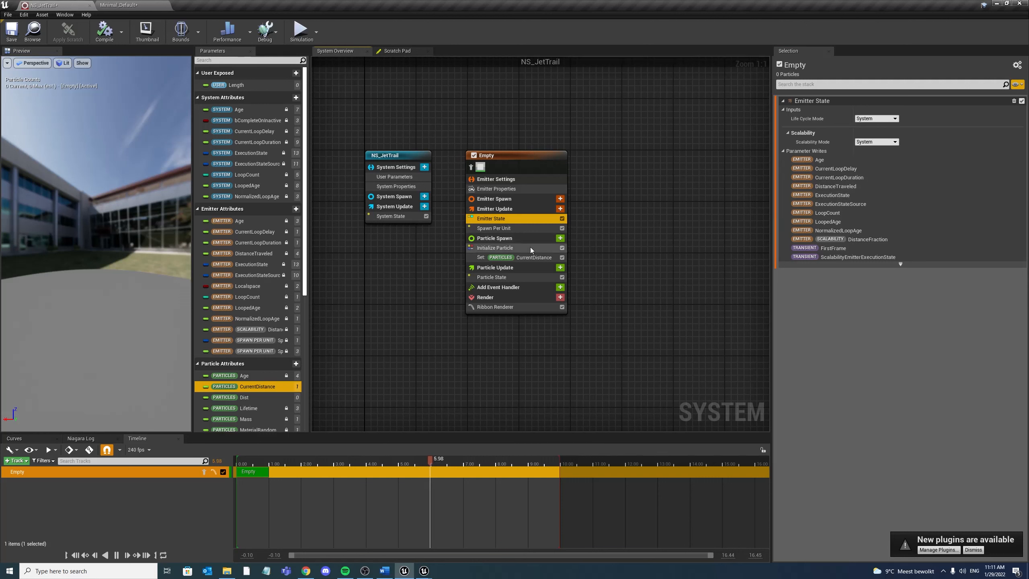
left_click(526, 257)
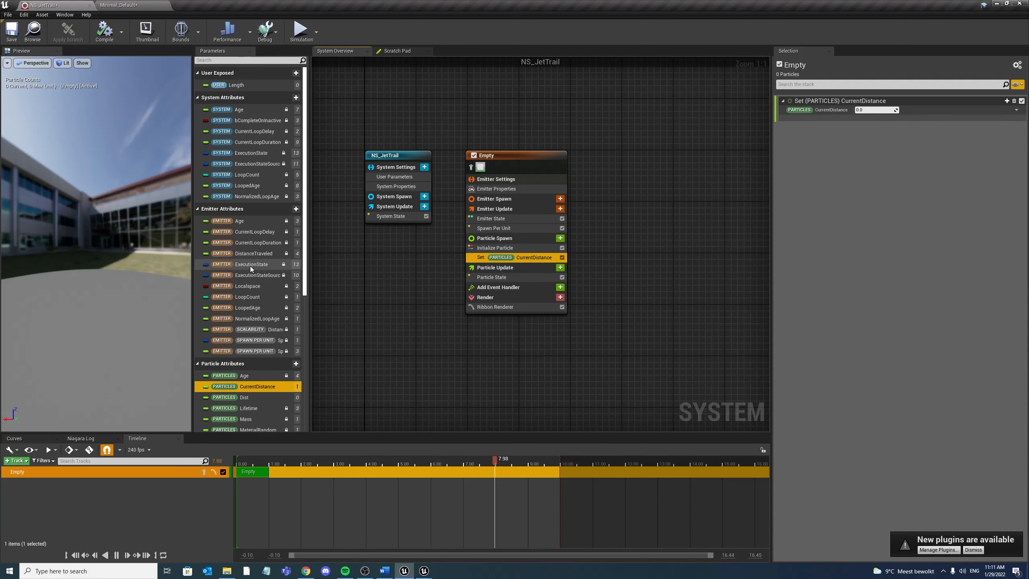
left_click_drag(250, 254, 868, 111)
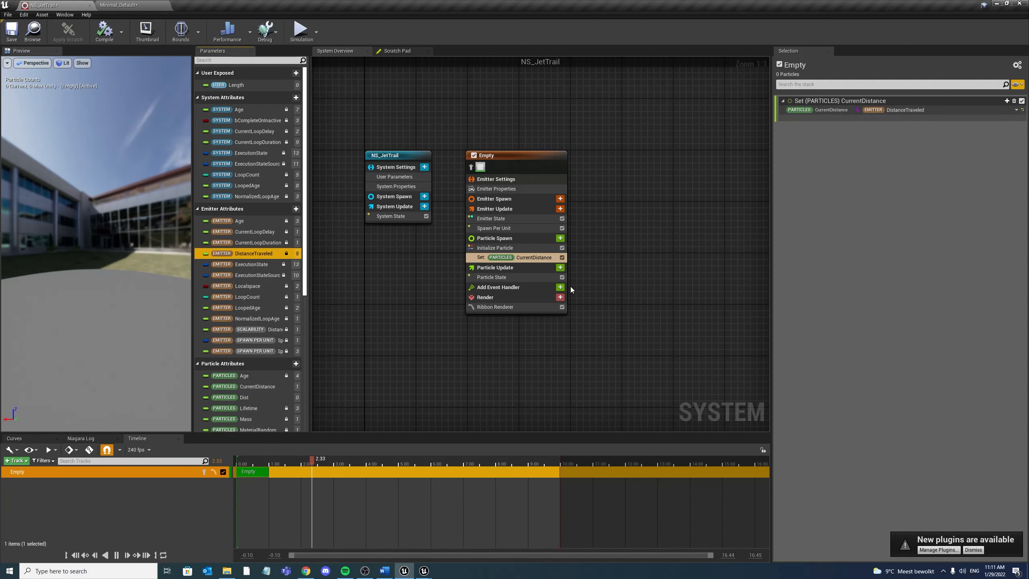
Add a new Scratch Pad module to the Particle Update stage and space its input and output nodes apart
left_click(558, 268)
scroll(475, 405, "down", 10)
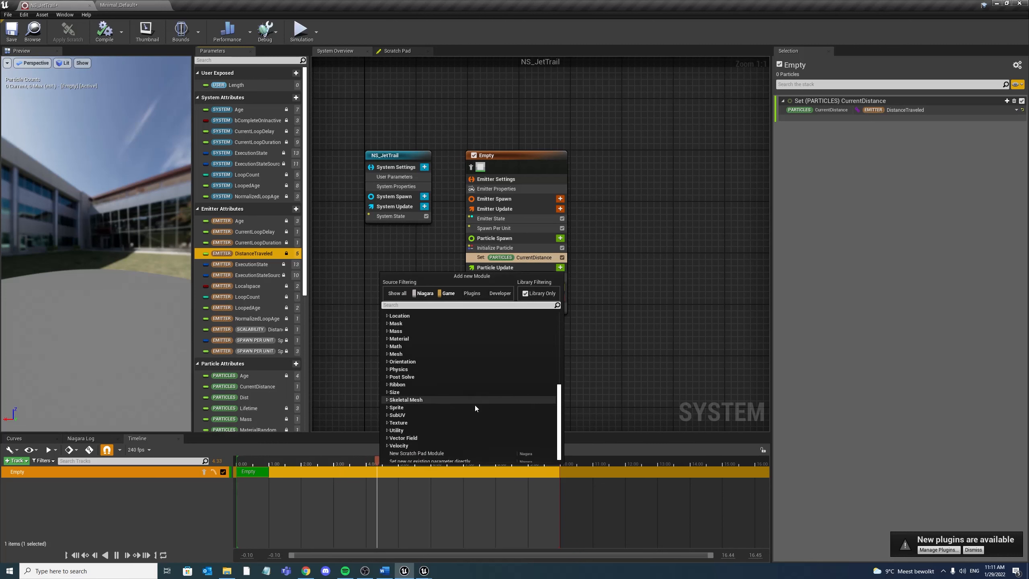
left_click(418, 450)
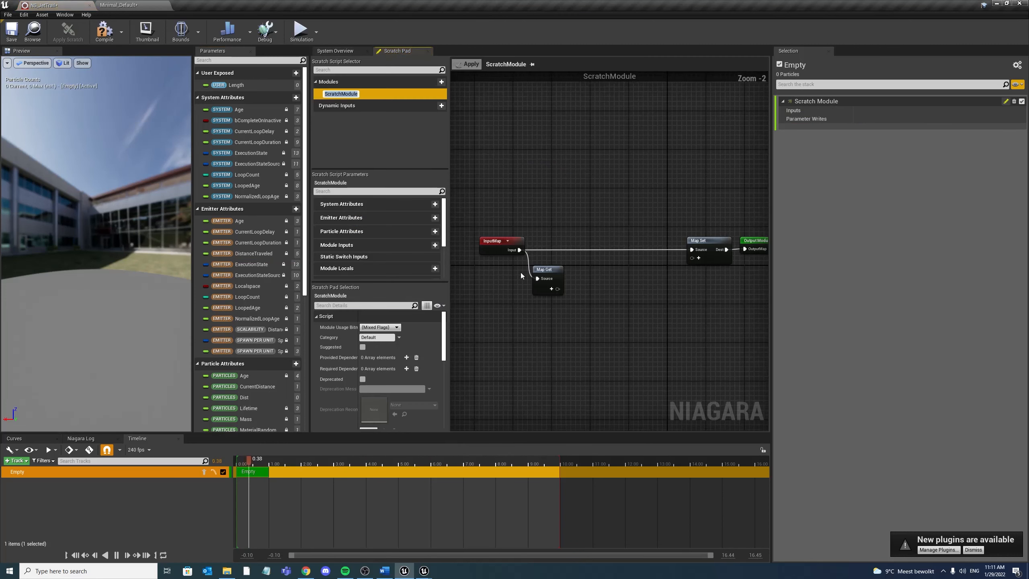
right_click_drag(547, 321, 563, 321)
left_click_drag(572, 322, 452, 252)
right_click_drag(677, 310, 540, 314)
left_click_drag(539, 314, 676, 246)
left_click_drag(606, 253, 635, 251)
right_click_drag(467, 317, 668, 307)
scroll(556, 295, "up", 2)
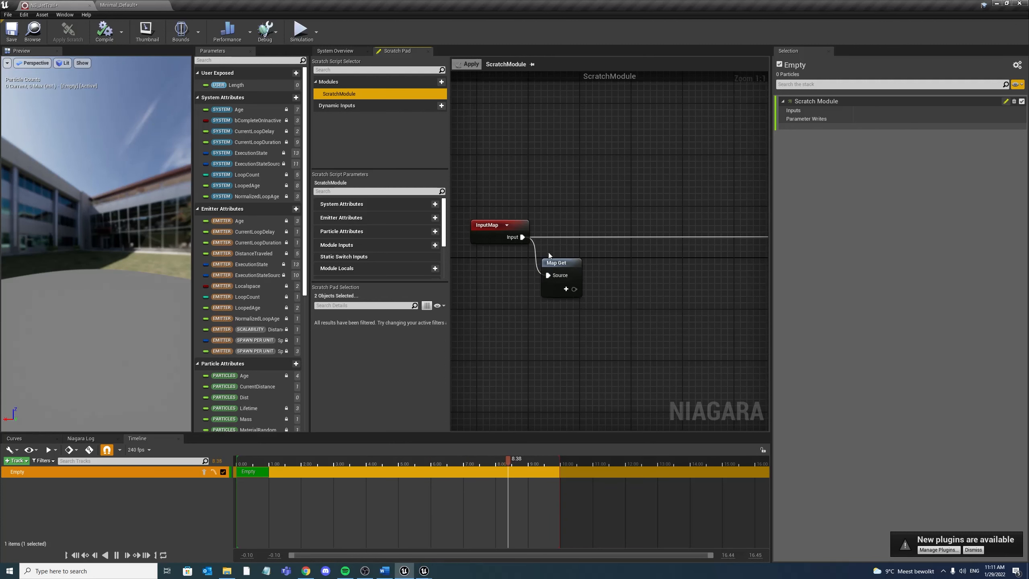
Add the emitter's DistanceTraveled attribute as a pin on the scratch module's Map Get node
left_click(566, 288)
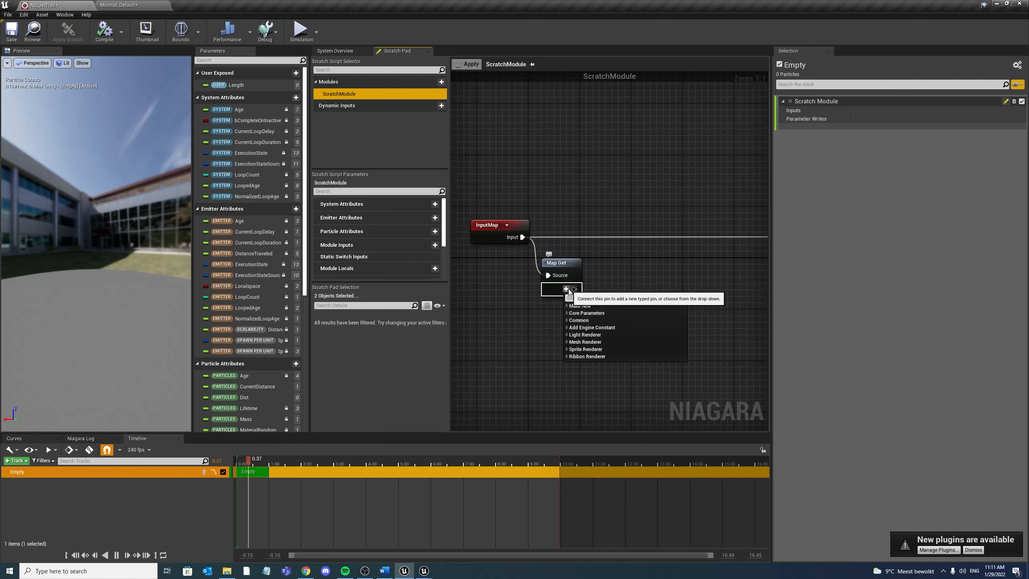
type("dista")
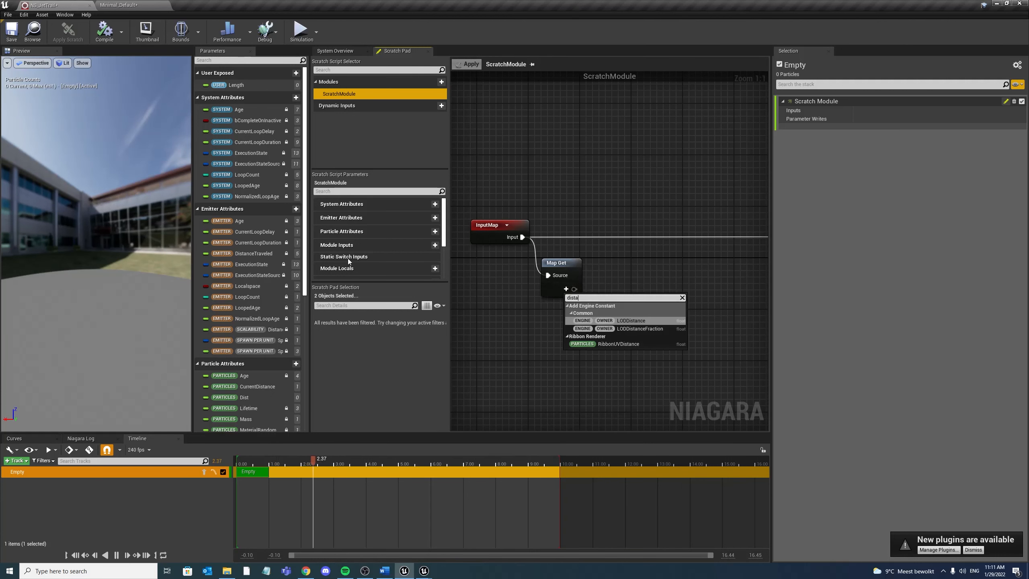
left_click_drag(252, 253, 568, 296)
Add the particle CurrentDistance attribute to the Map Get node and delete the unused Dist particle attribute
left_click(634, 303)
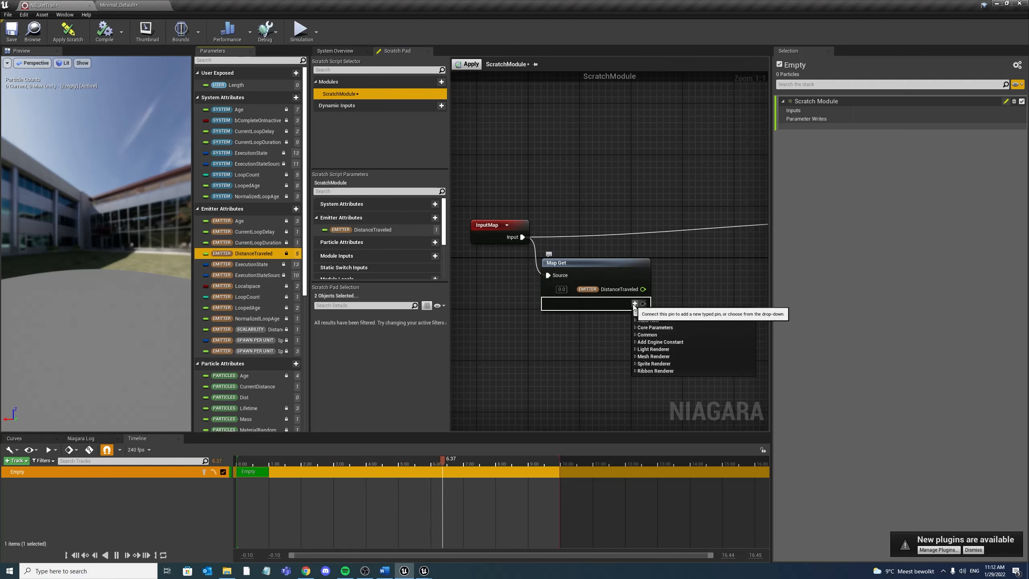
type("curr")
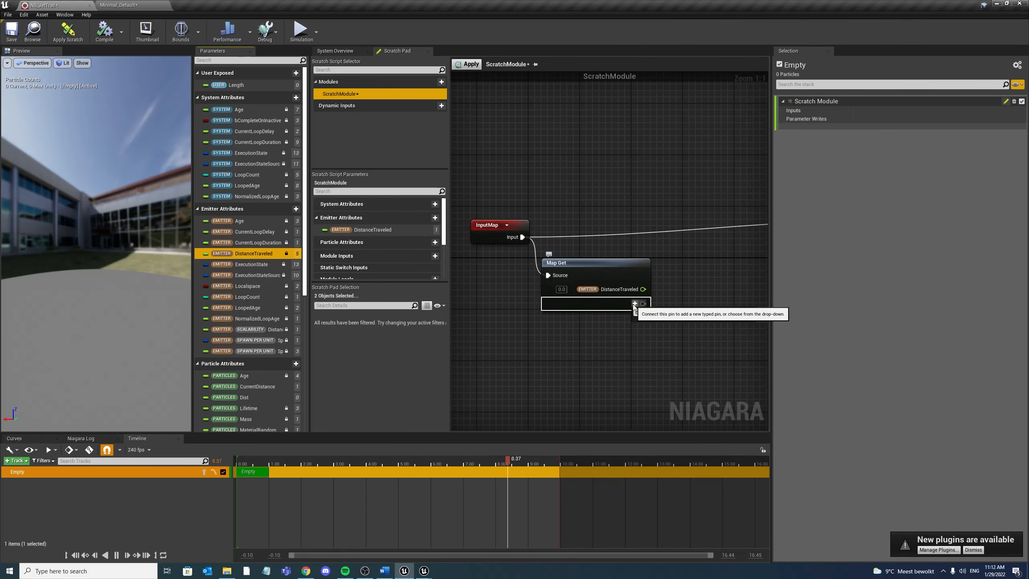
type("e")
scroll(244, 343, "down", 3)
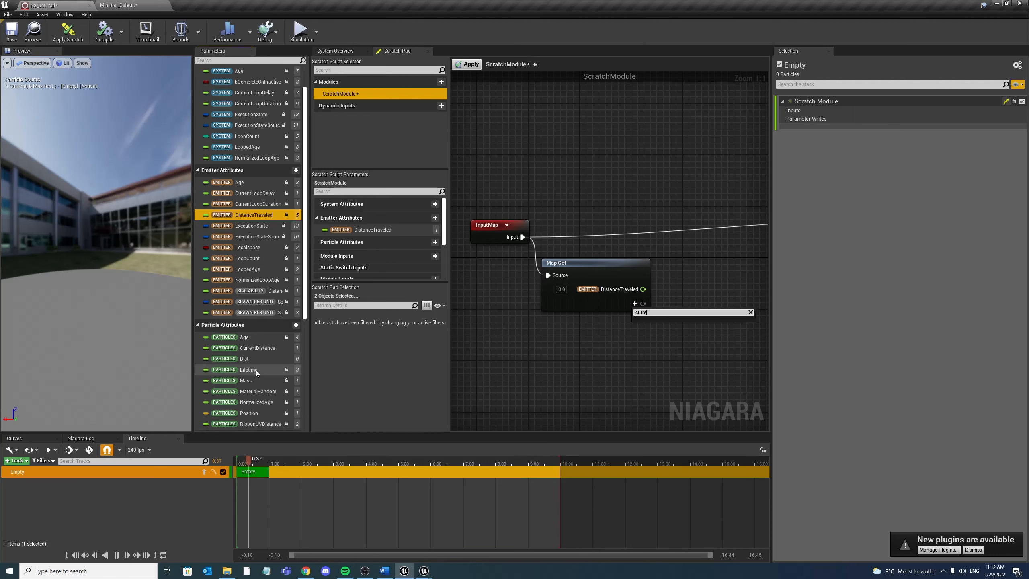
left_click(260, 358)
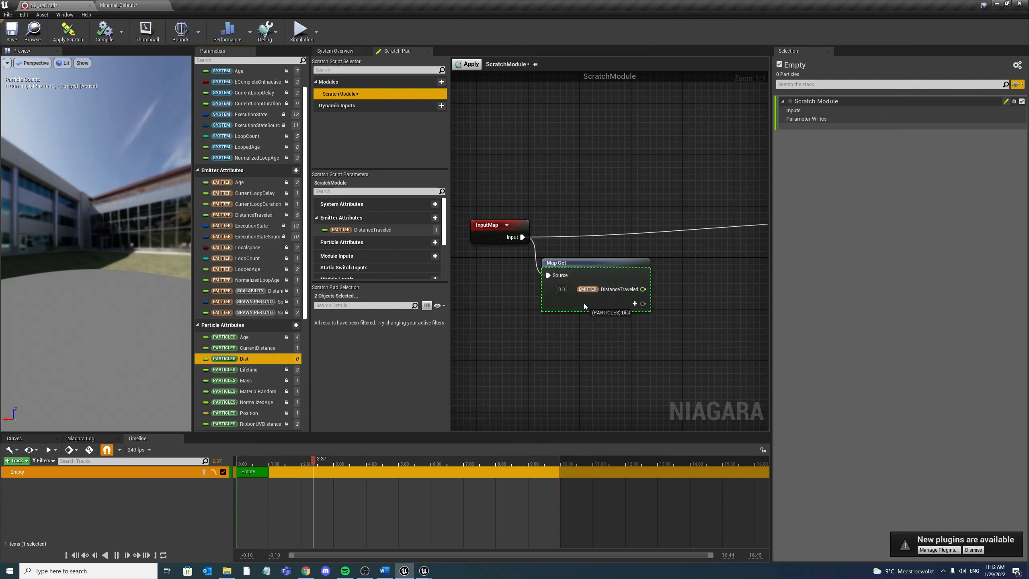
left_click_drag(262, 351, 591, 305)
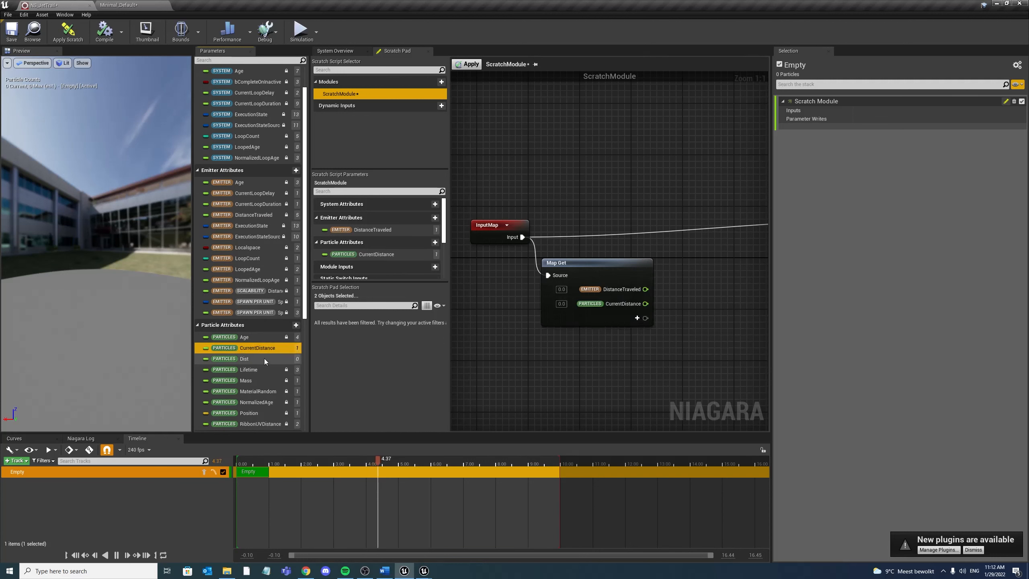
key("Delete")
Subtract CurrentDistance from DistanceTraveled with a Subtract node converted to float, placed beside the Map Get node
right_click_drag(649, 338, 601, 358)
scroll(583, 348, "down", 1)
left_click_drag(598, 316, 721, 319)
type("subtr")
key("Return")
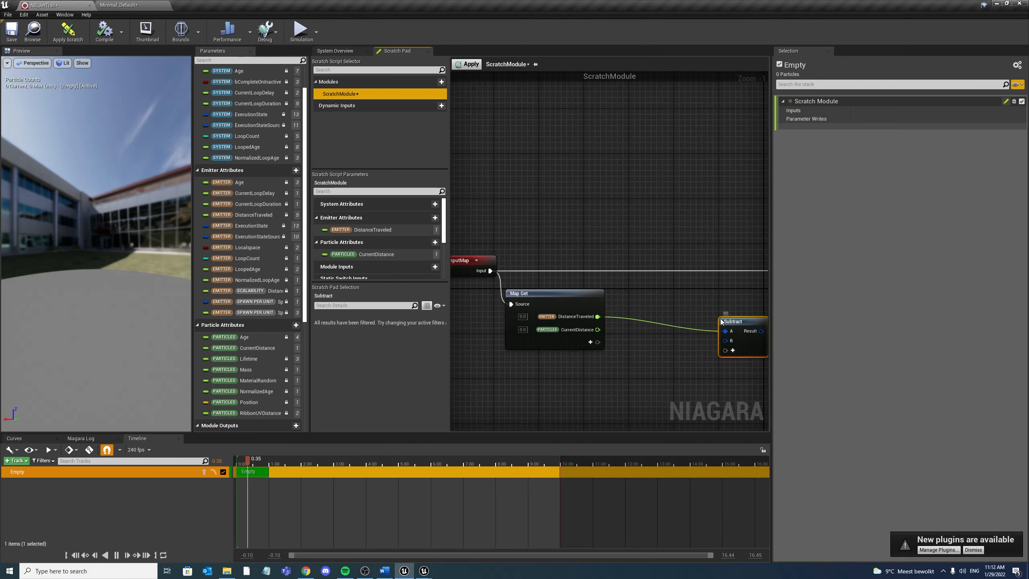
right_click(743, 323)
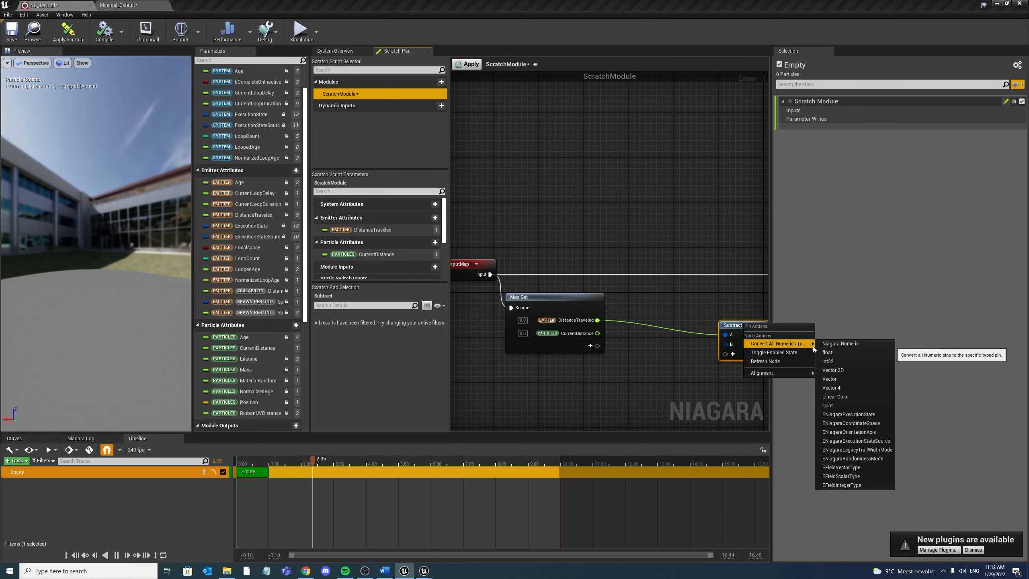
left_click(828, 354)
left_click_drag(718, 345, 598, 335)
right_click_drag(641, 407, 576, 360)
left_click_drag(665, 278, 609, 262)
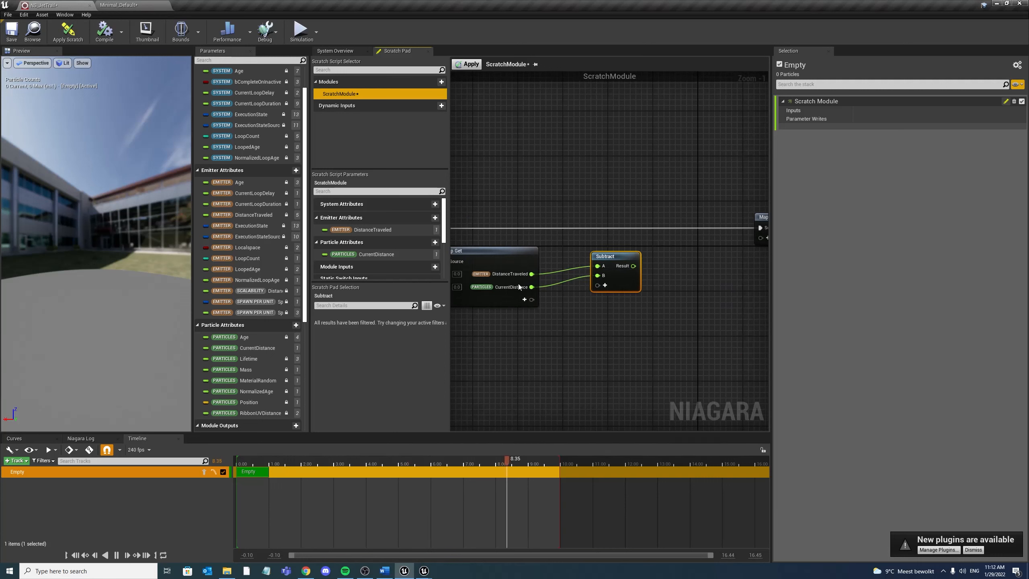
Create a User Exposed float parameter named Length
scroll(267, 121, "up", 3)
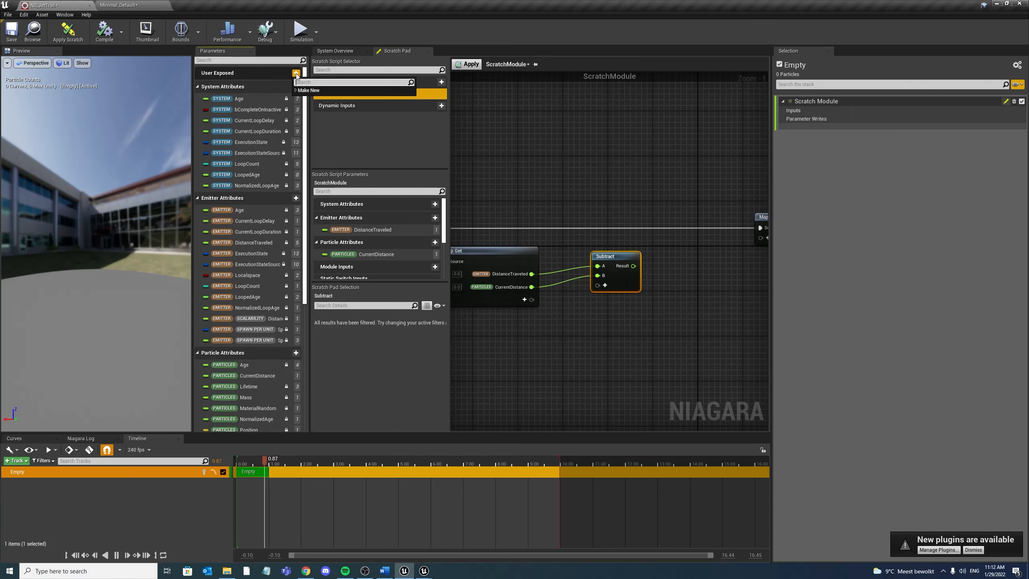
left_click(296, 73)
key("Return")
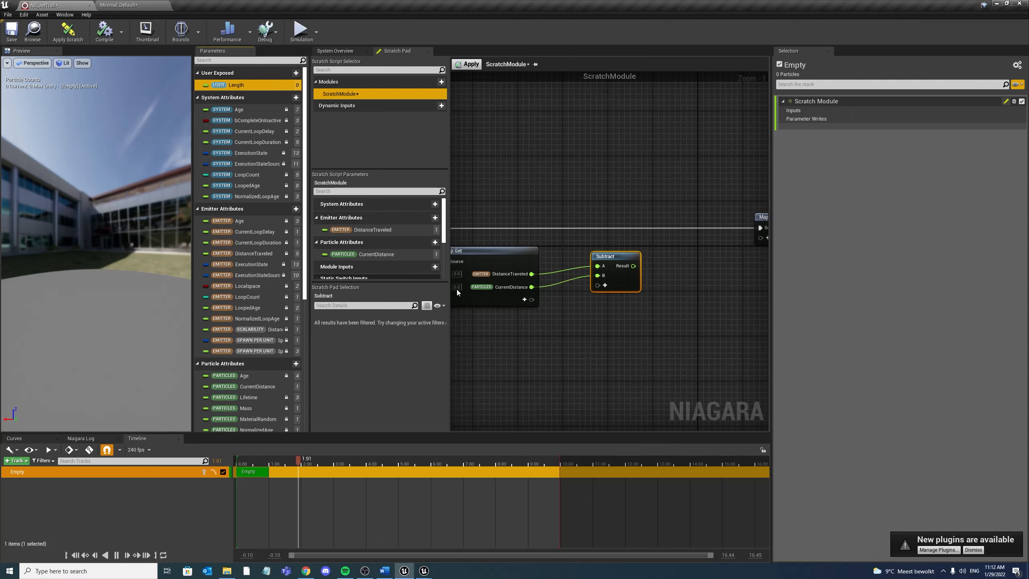
Add a float module input named In_Length to the Map Get node
left_click(526, 300)
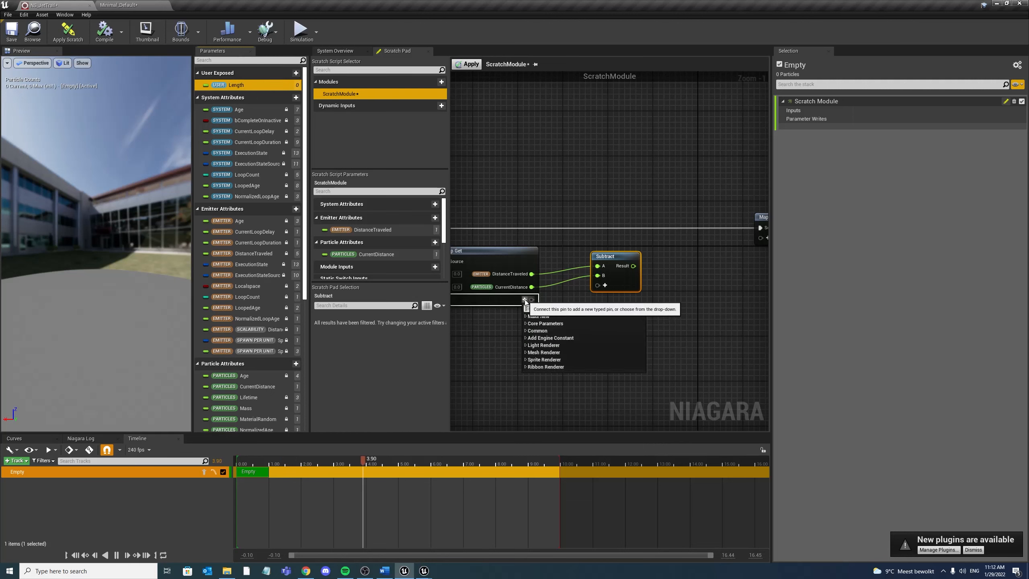
type("float")
key("Return")
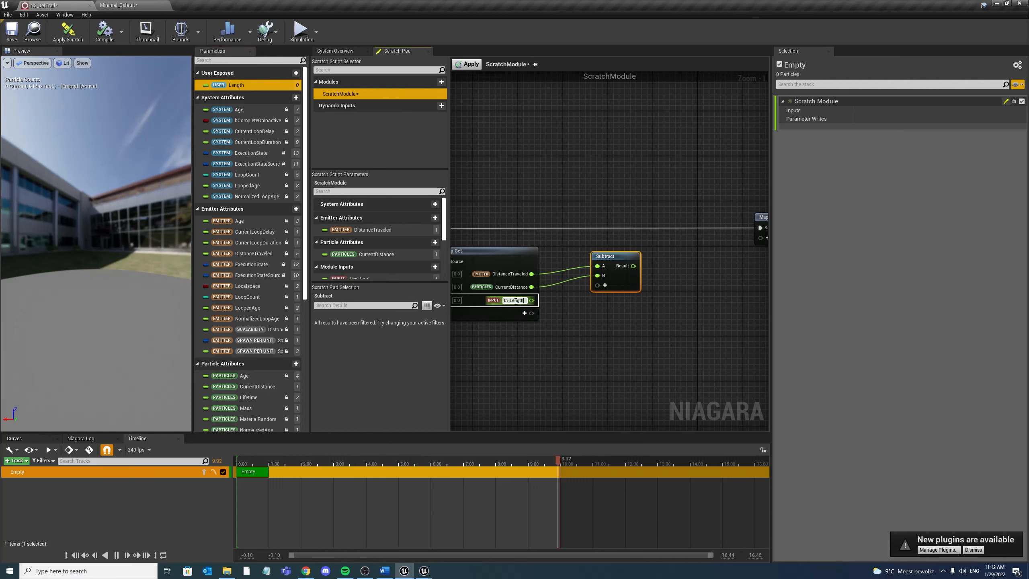
key("Return")
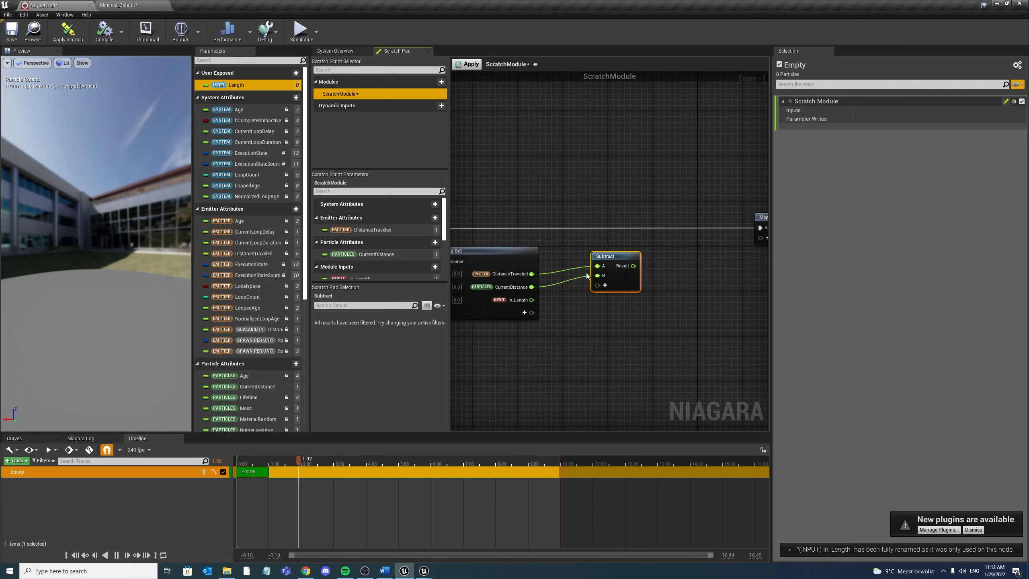
Compare the Subtract result against In_Length with a Greater Than node converted to float
left_click_drag(633, 266, 666, 298)
type("grate")
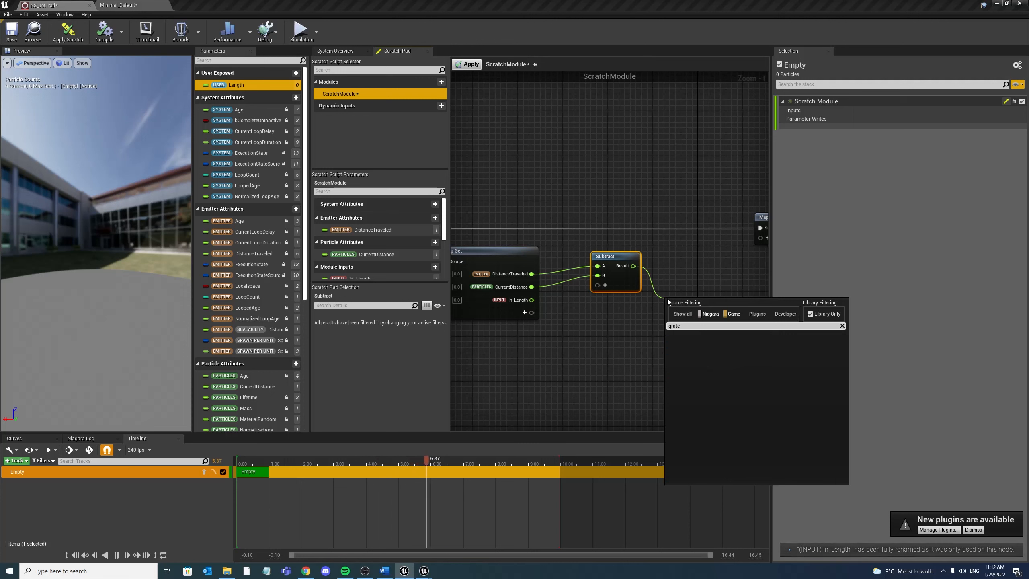
key("BackSpace")
key("BackSpace")
key("BackSpace")
type("eat")
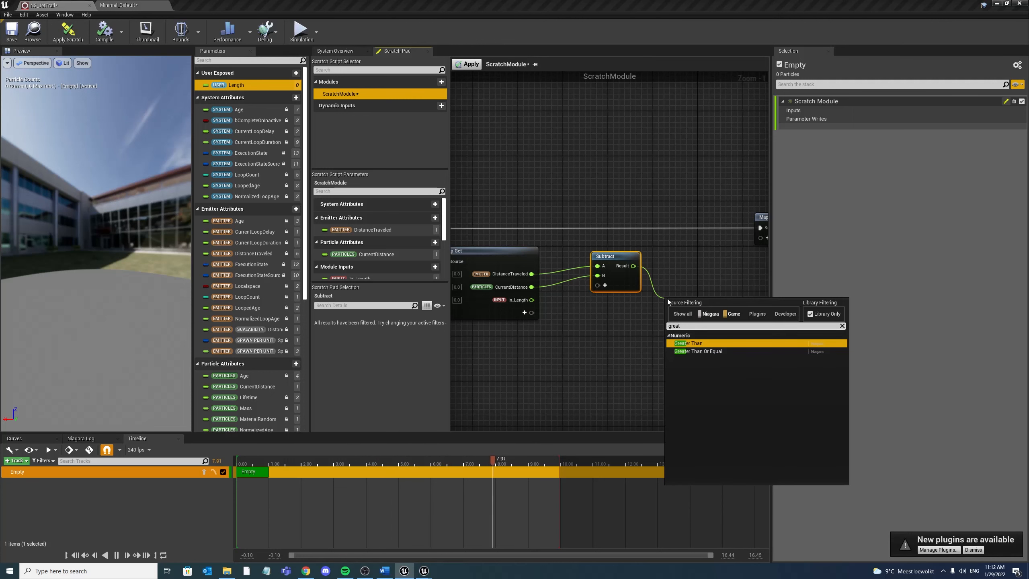
key("Return")
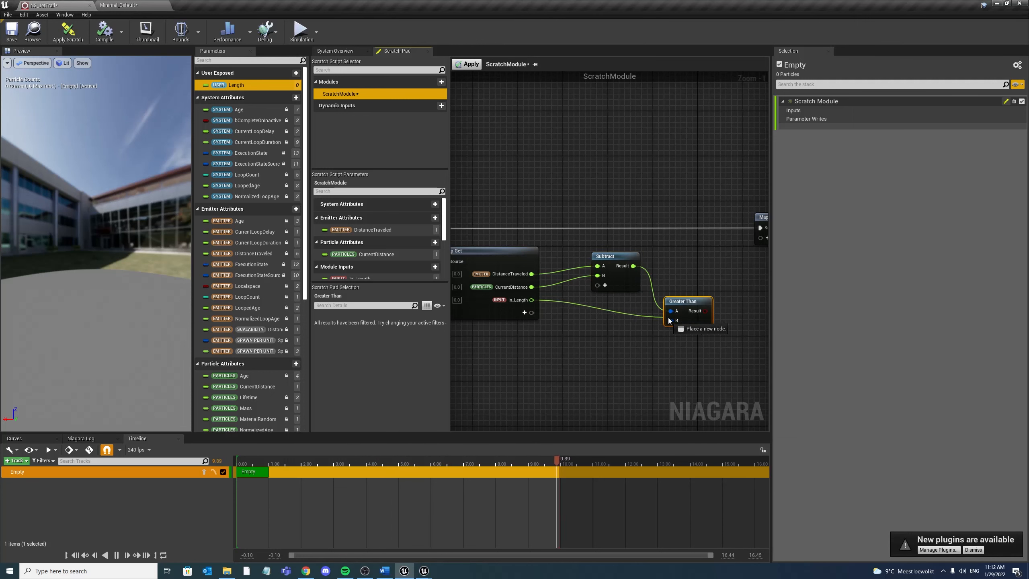
left_click_drag(668, 318, 680, 286)
right_click(680, 288)
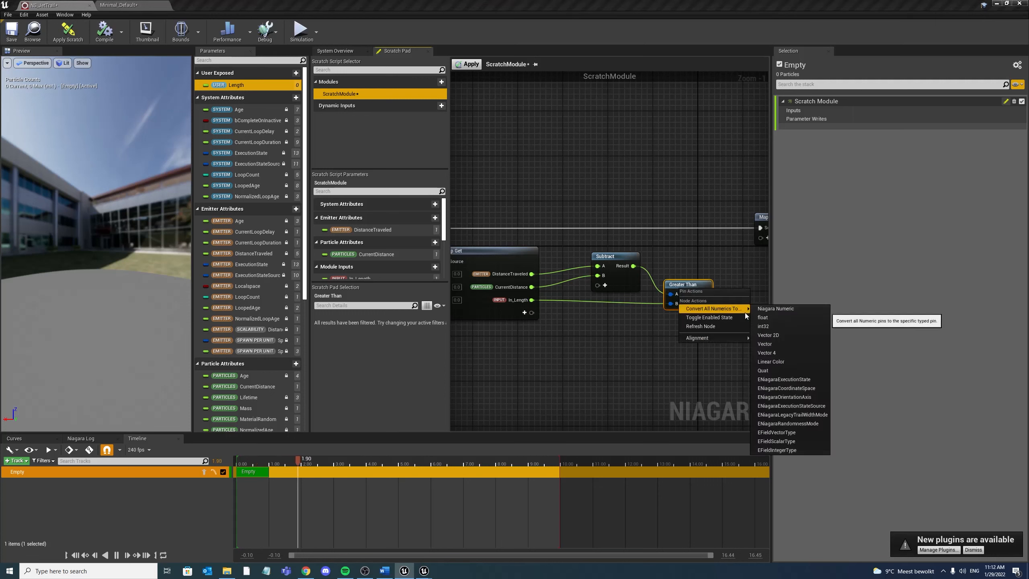
left_click(762, 317)
Add the Data Instance Alive parameter to the Map Set node and move the Output Module node clear of it
right_click_drag(738, 291, 622, 291)
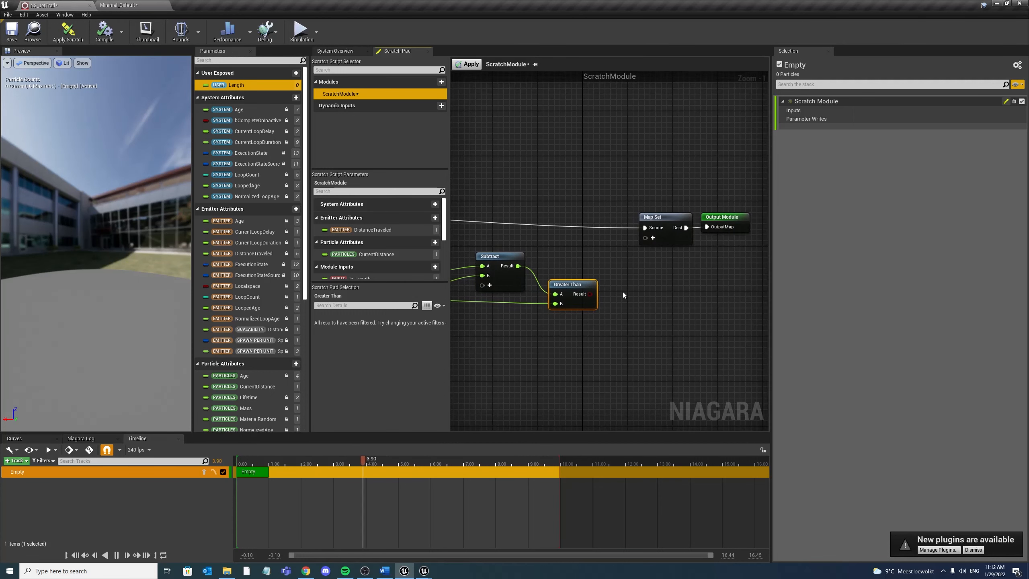
scroll(622, 291, "down", 2)
left_click_drag(605, 255, 710, 180)
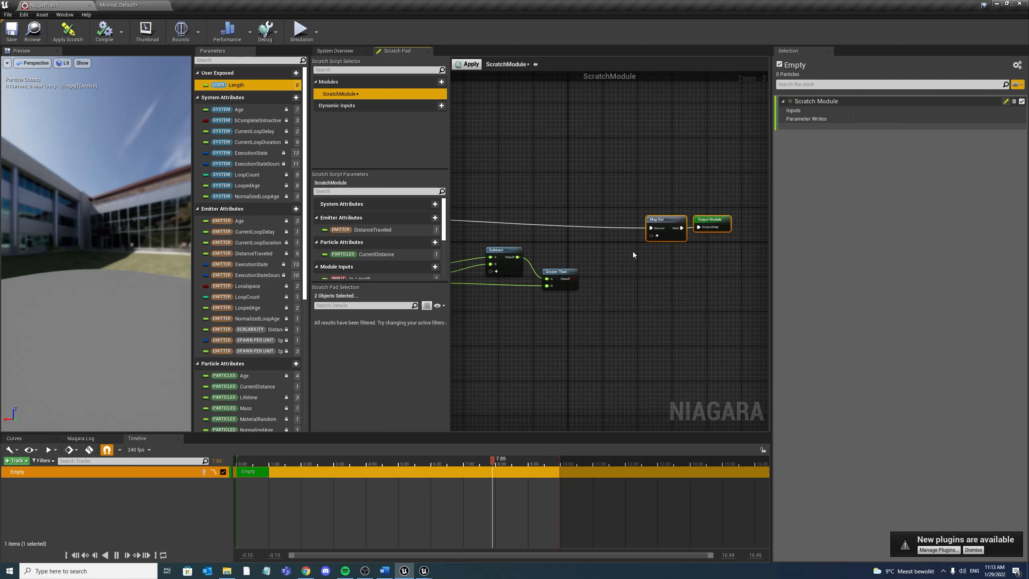
left_click(657, 236)
type("alive")
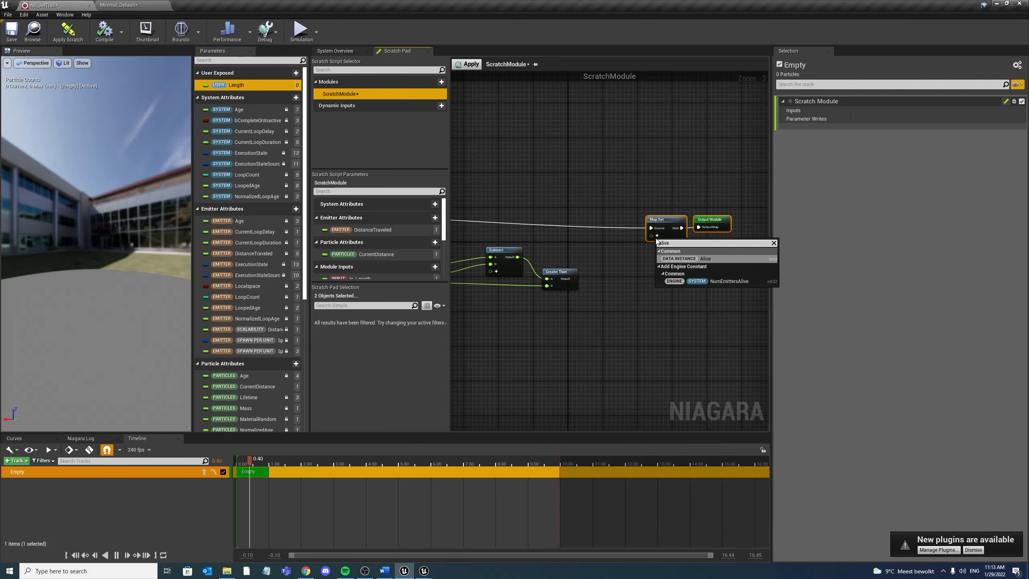
left_click(710, 258)
scroll(664, 253, "up", 2)
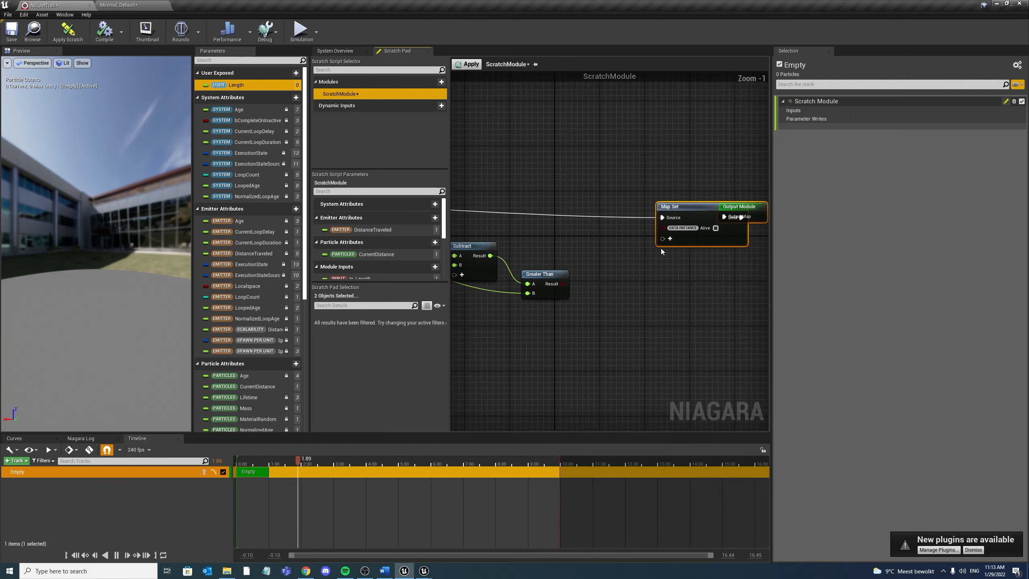
left_click(731, 173)
right_click_drag(732, 178, 615, 204)
left_click_drag(639, 224, 683, 224)
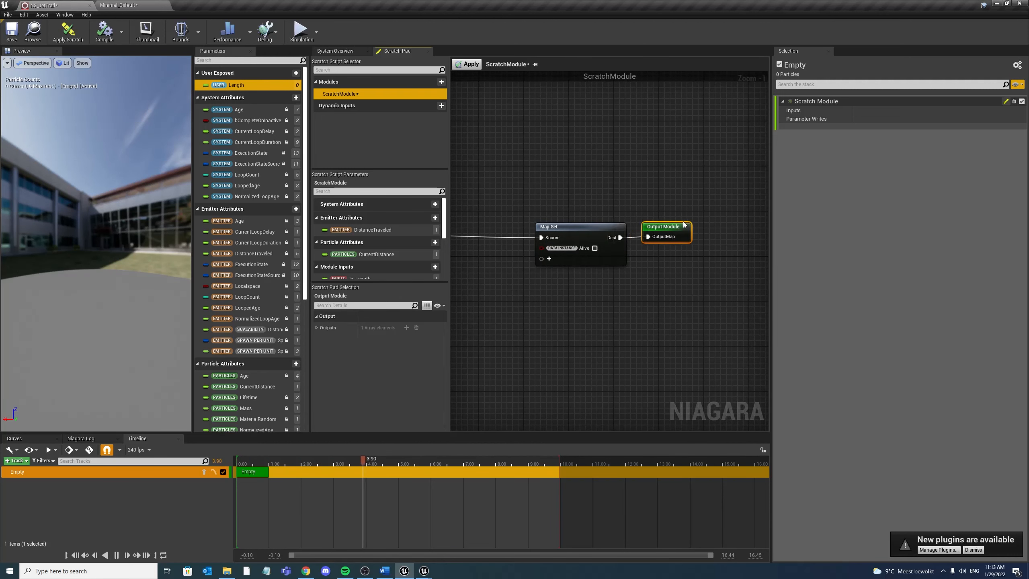
Invert the Greater Than result with a Logic NOT node and connect it to the Alive pin of Map Set
right_click_drag(590, 323, 694, 304)
left_click_drag(546, 284, 592, 280)
type("logi")
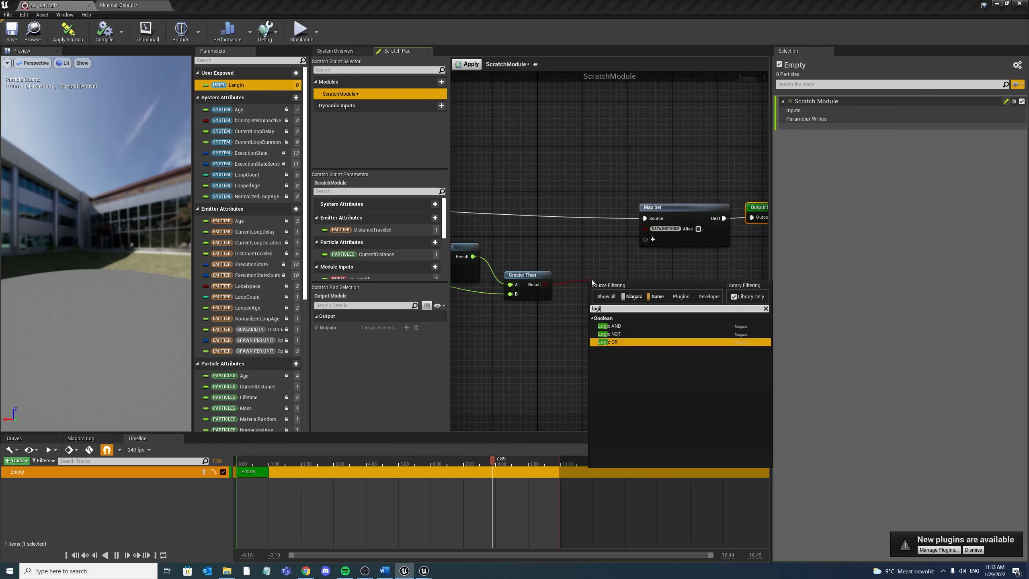
left_click(620, 334)
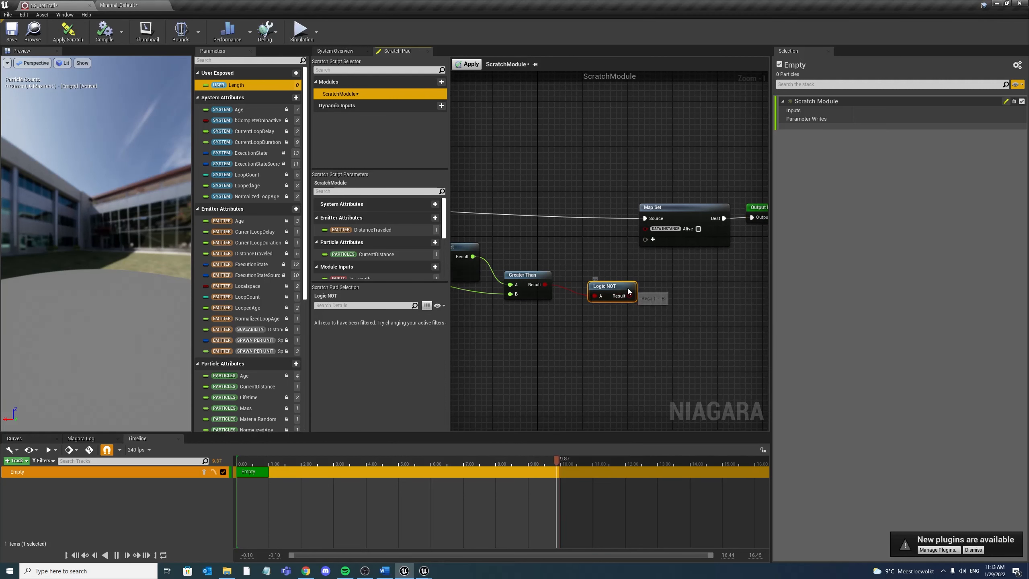
left_click_drag(629, 291, 645, 229)
Apply the scratch module's changes and link its In_Length input to the user parameter Length in the system overview
scroll(648, 234, "down", 2)
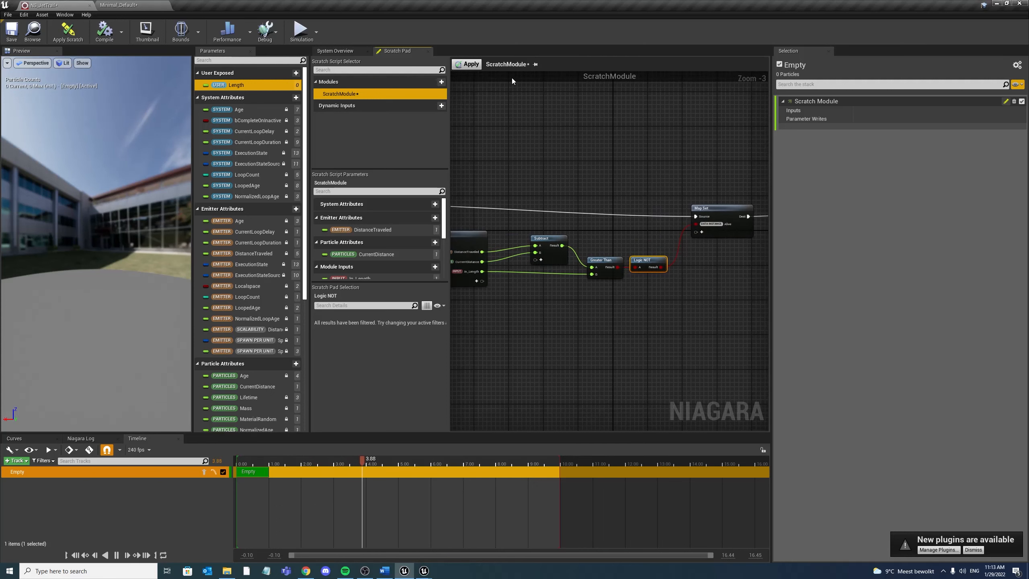
left_click(466, 64)
right_click_drag(544, 172, 579, 183)
left_click(319, 51)
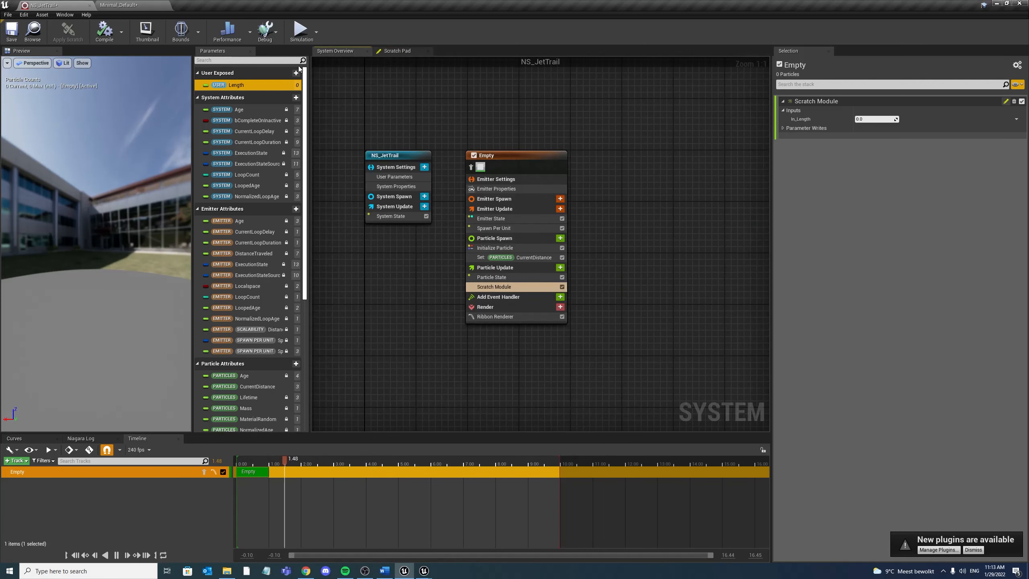
left_click_drag(235, 86, 875, 122)
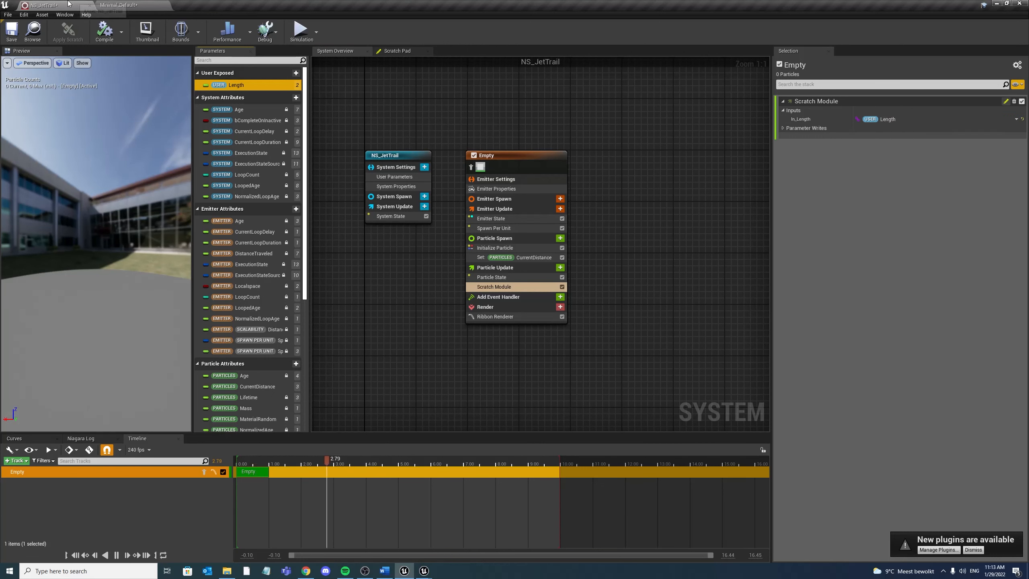
Try moving the NS_JetTrail actor in the level, and set the system's user parameter Length to 100
left_click(135, 4)
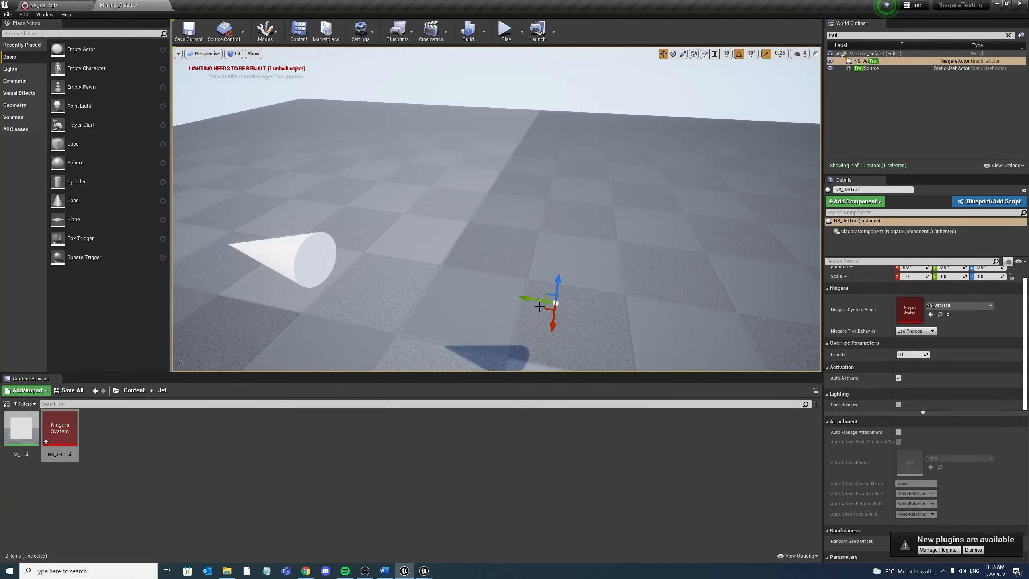
left_click_drag(550, 310, 470, 322)
left_click(56, 5)
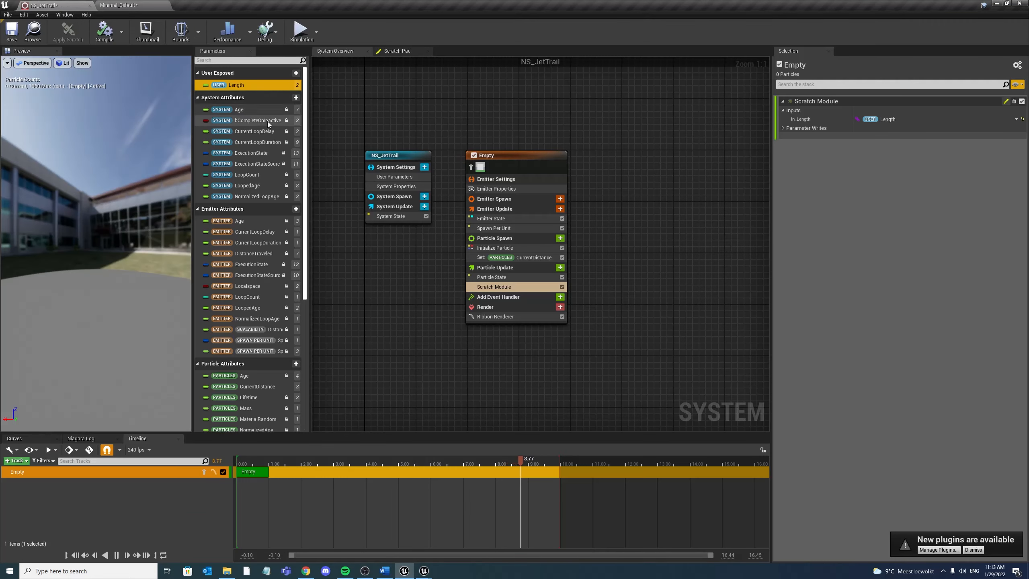
left_click(395, 176)
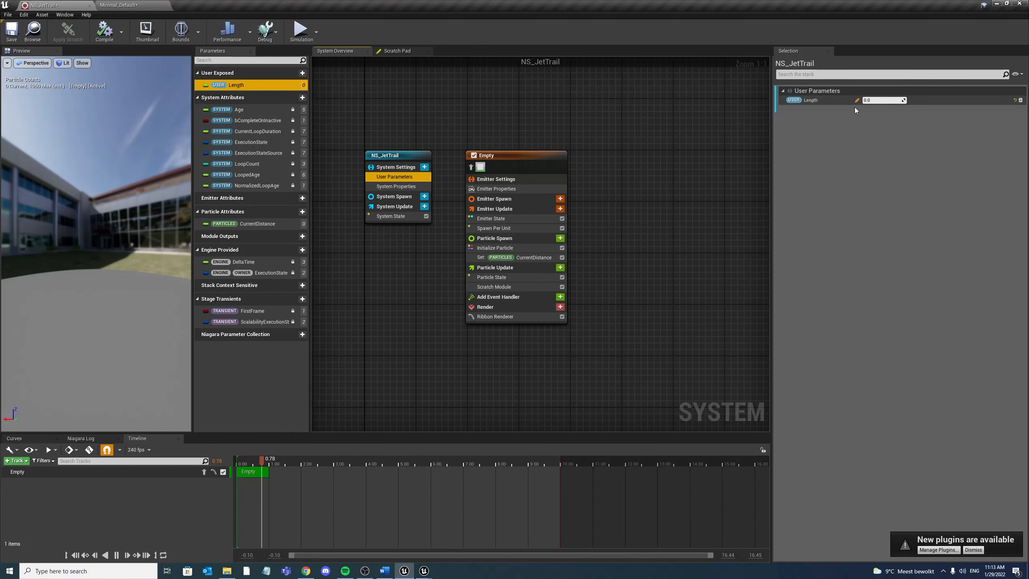
left_click(885, 100)
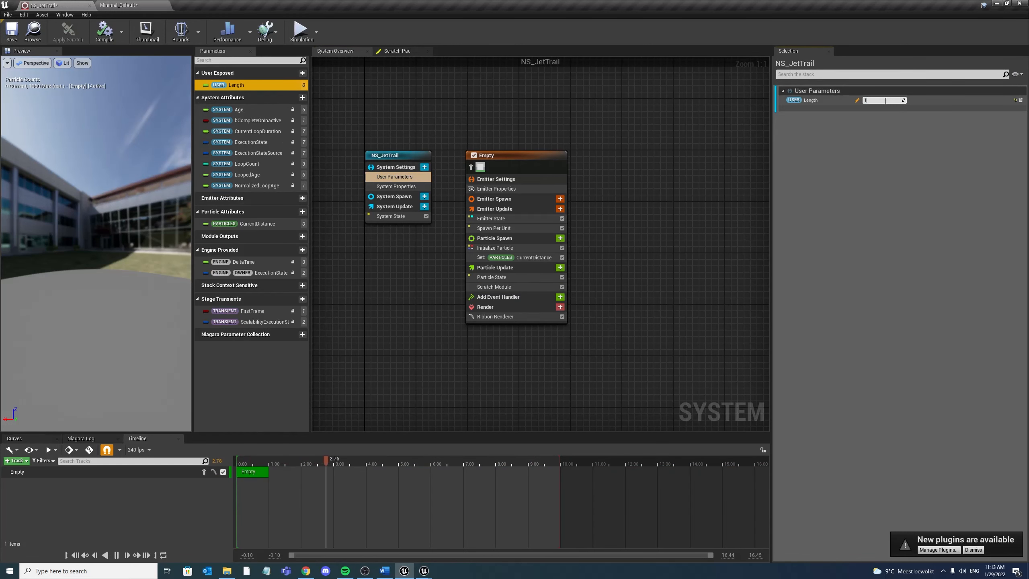
Move the NS_JetTrail actor around in the level to test the trail's length
left_click(121, 5)
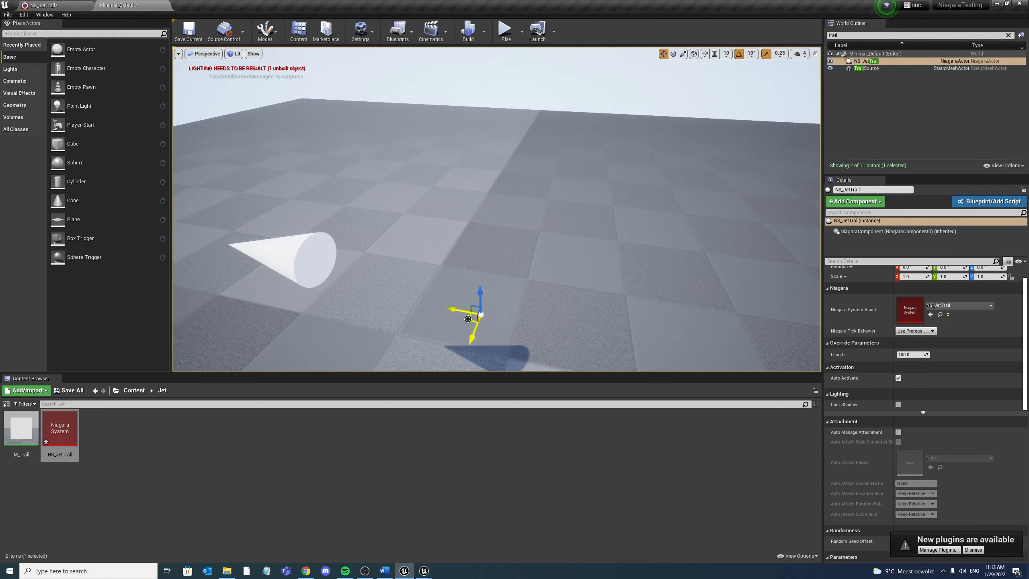
left_click_drag(468, 319, 545, 256)
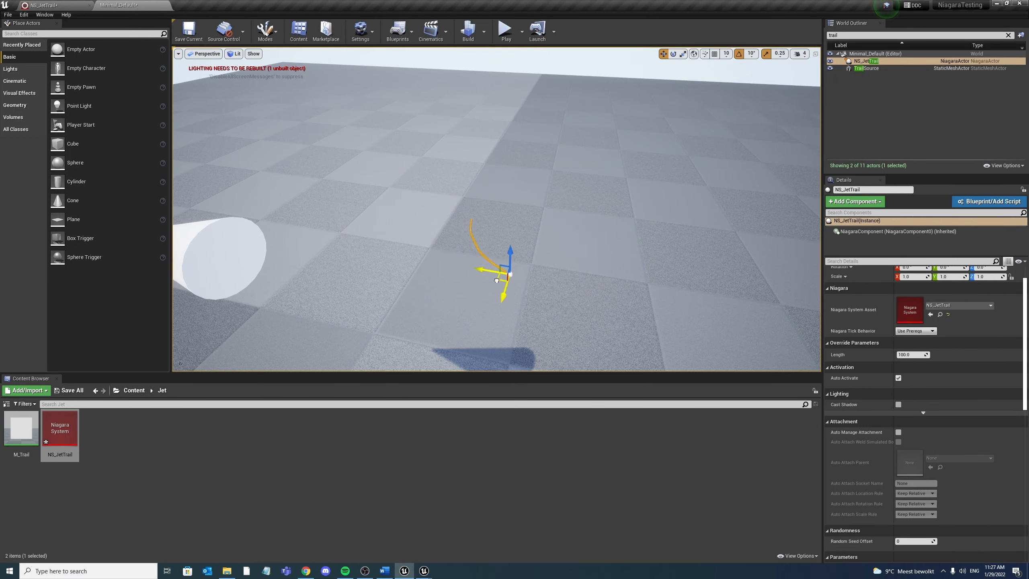
left_click_drag(490, 272, 559, 231)
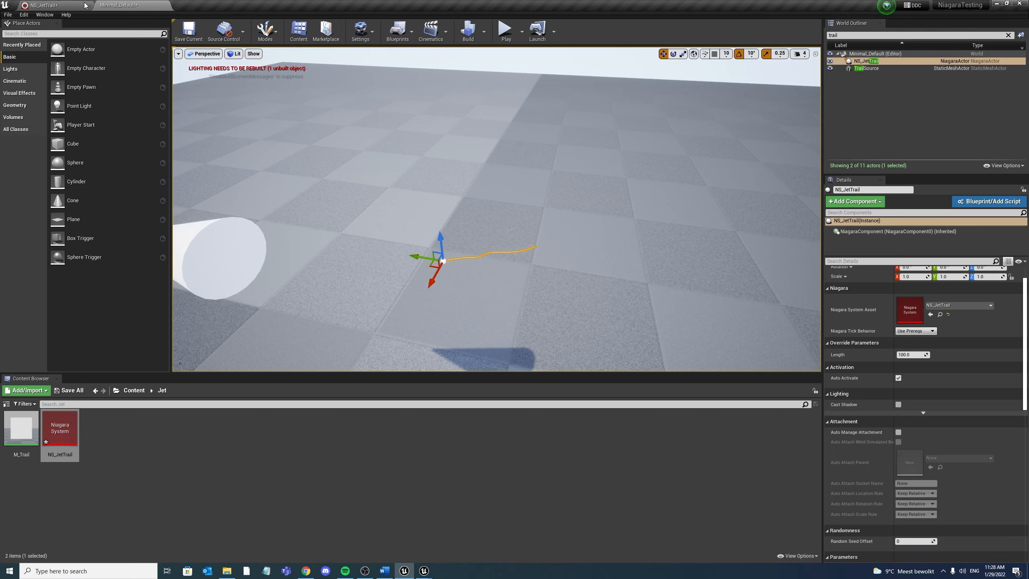
Add a user-exposed float parameter named Radius to the NS_JetTrail system
left_click(61, 4)
right_click_drag(576, 191, 644, 187)
left_click(295, 74)
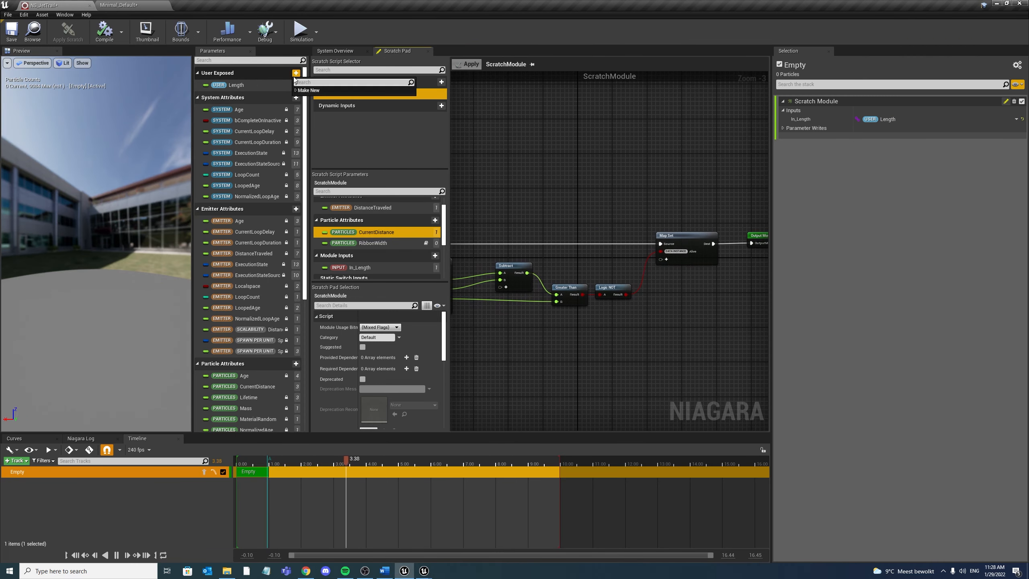
type("float")
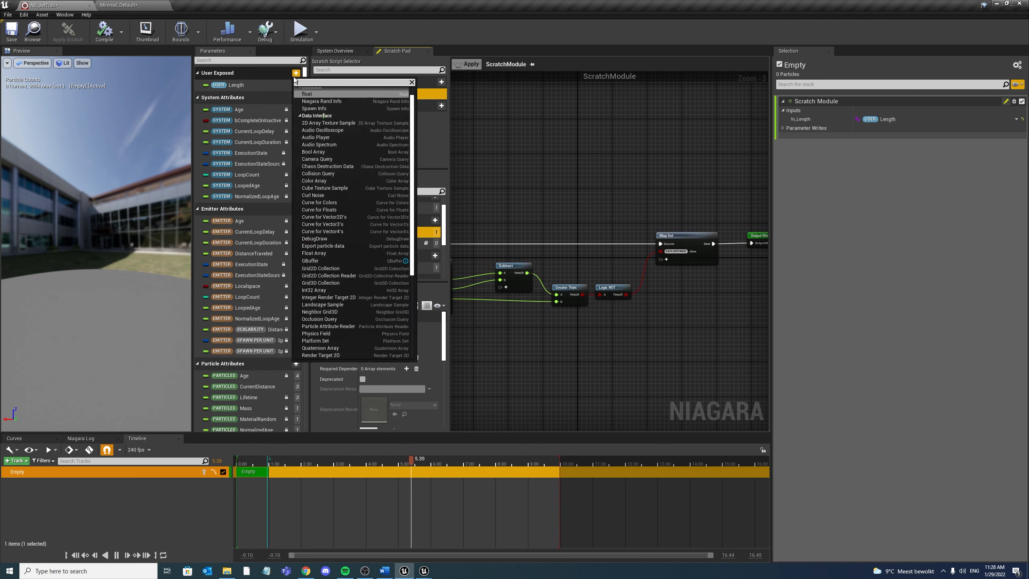
key("Return")
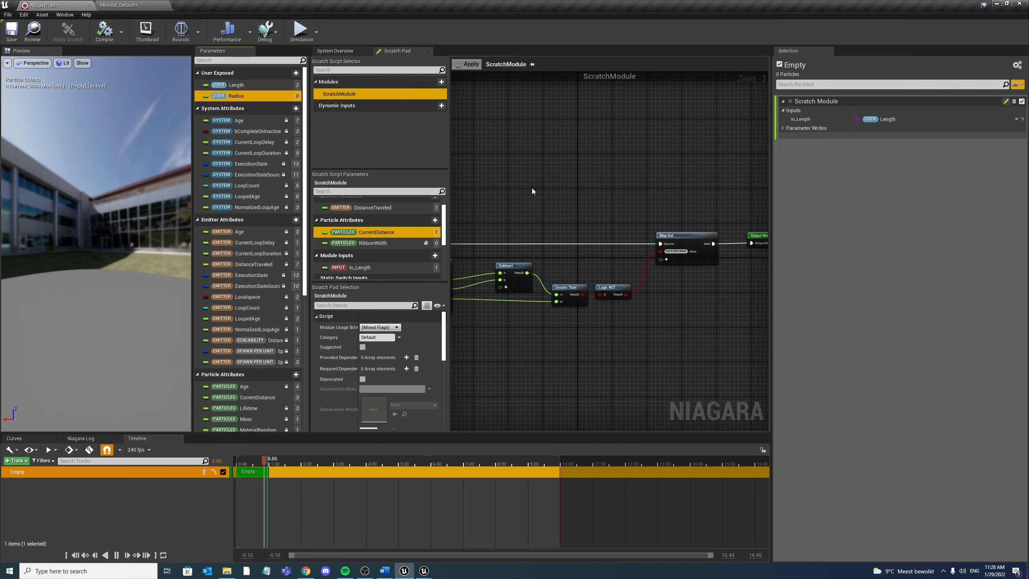
Feed the Subtract result into a new Divide node placed below Greater Than and convert it to float
right_click_drag(533, 188, 582, 171)
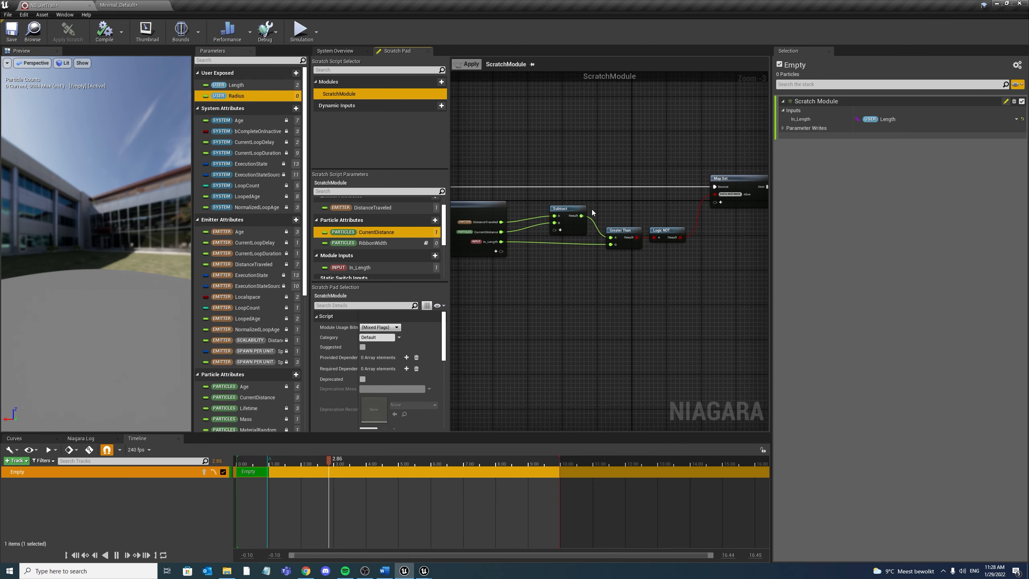
scroll(593, 214, "up", 1)
scroll(563, 238, "up", 1)
mouse_move(555, 279)
right_mouse_down()
mouse_move(572, 280)
mouse_move(556, 288)
right_mouse_up()
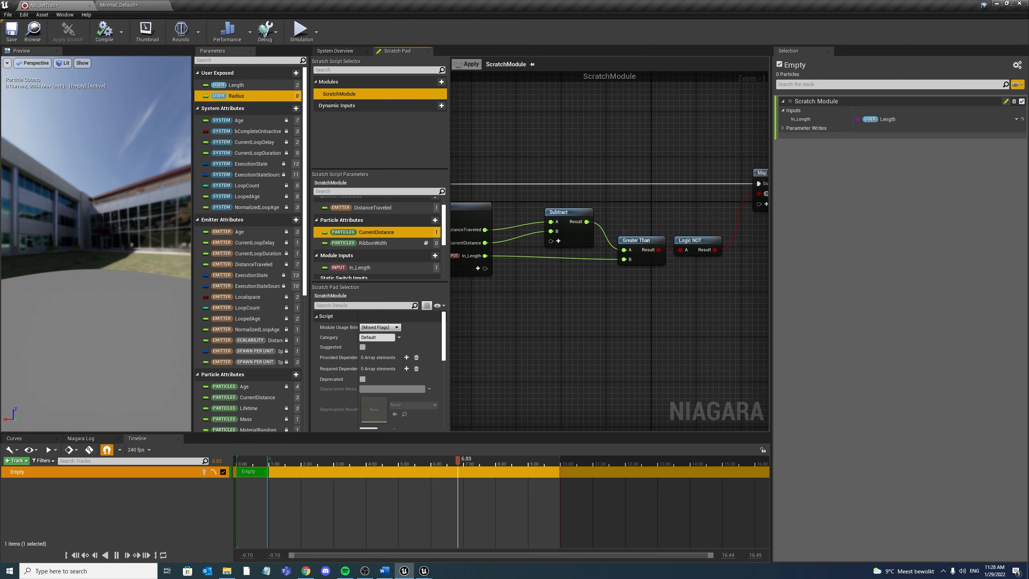
right_click_drag(650, 254, 624, 252)
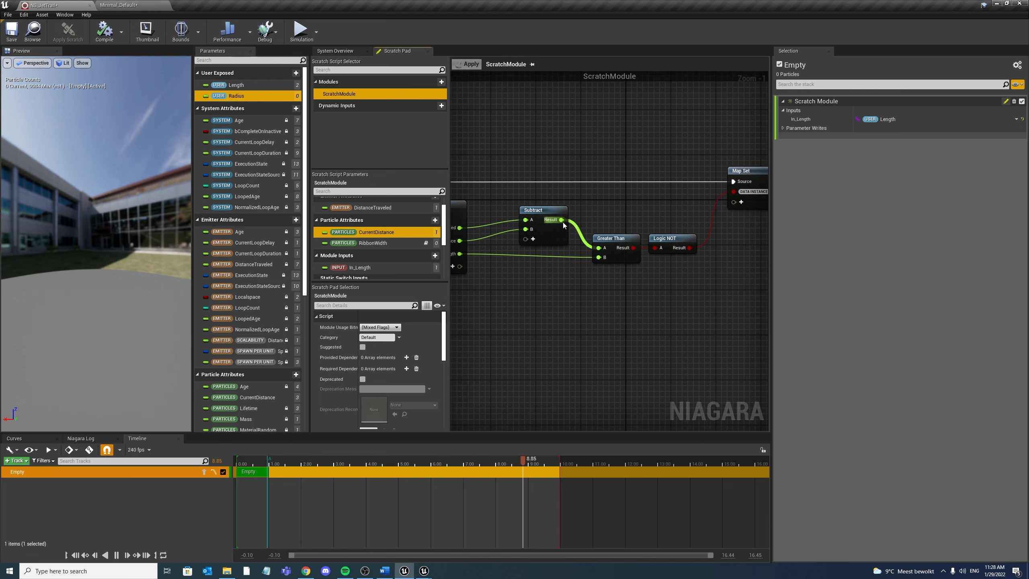
left_click_drag(561, 220, 589, 330)
type("divide")
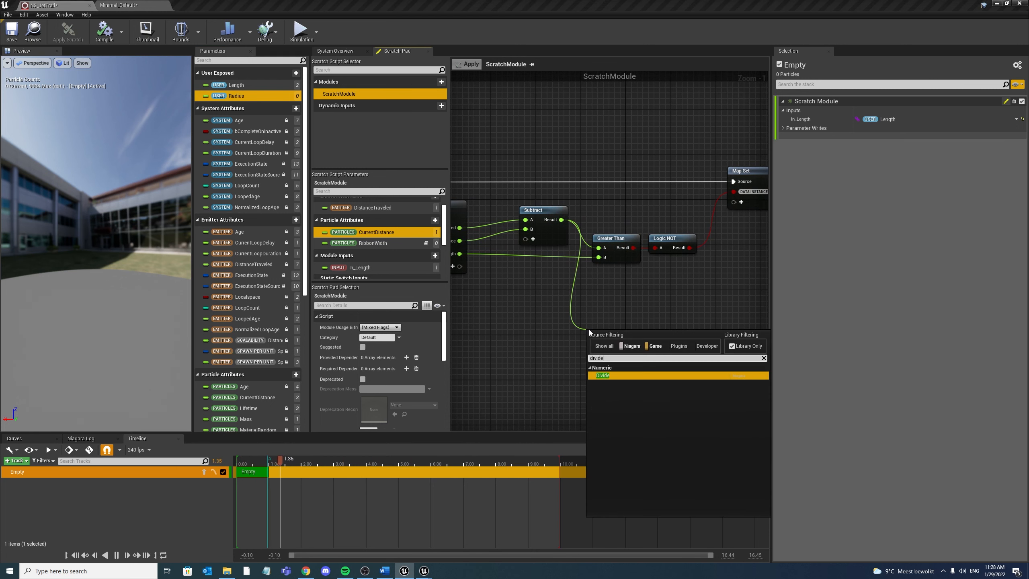
key("Return")
right_click_drag(617, 340, 680, 393)
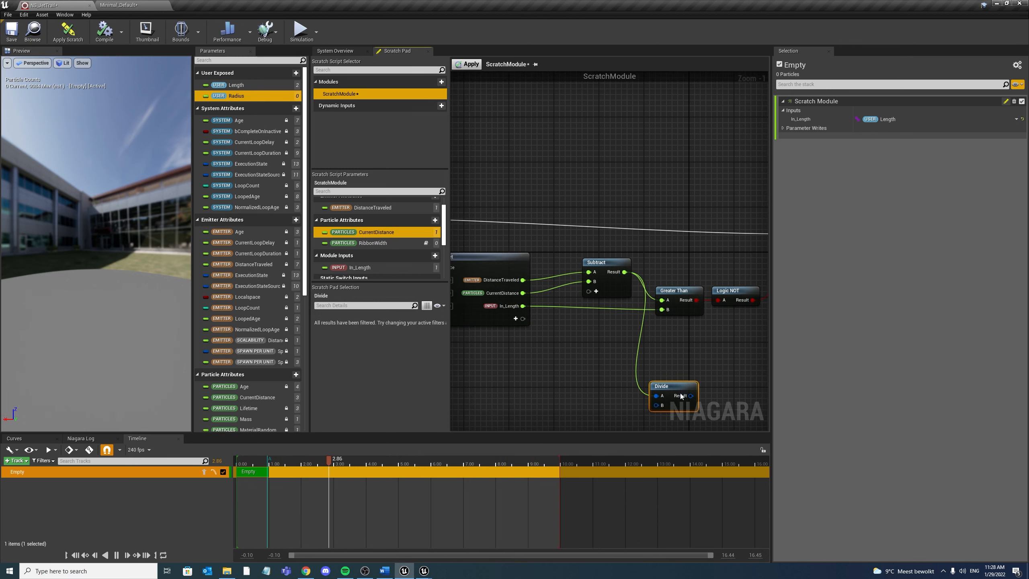
left_click_drag(680, 396, 685, 367)
right_click(684, 366)
mouse_move(718, 385)
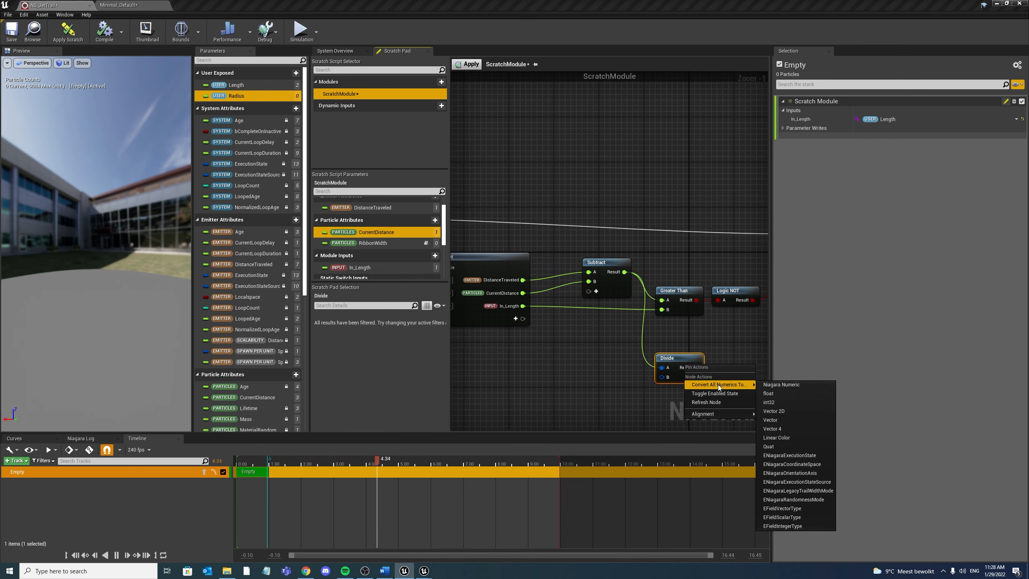
left_click(768, 393)
Connect In_Length to the Divide node's B input and clamp the Divide result with a Saturate Float node
right_click_drag(585, 336, 555, 300)
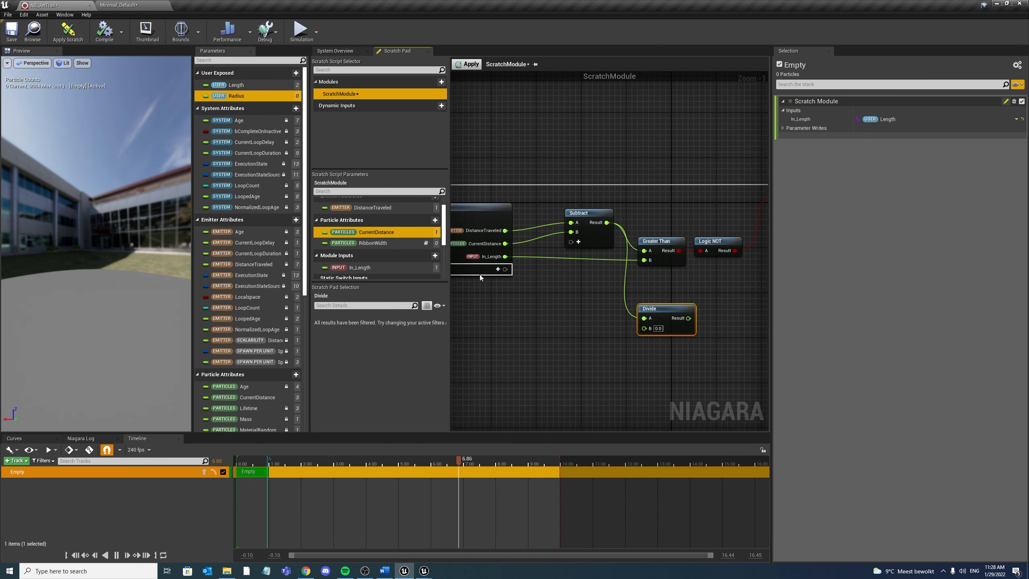
left_click_drag(505, 256, 644, 329)
right_click_drag(635, 351, 615, 355)
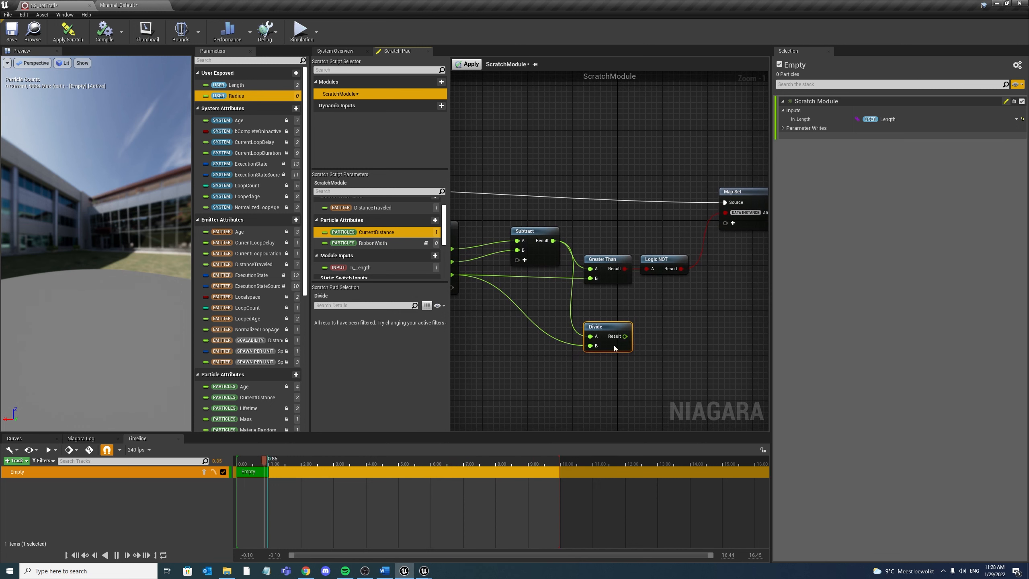
left_click_drag(614, 347, 668, 319)
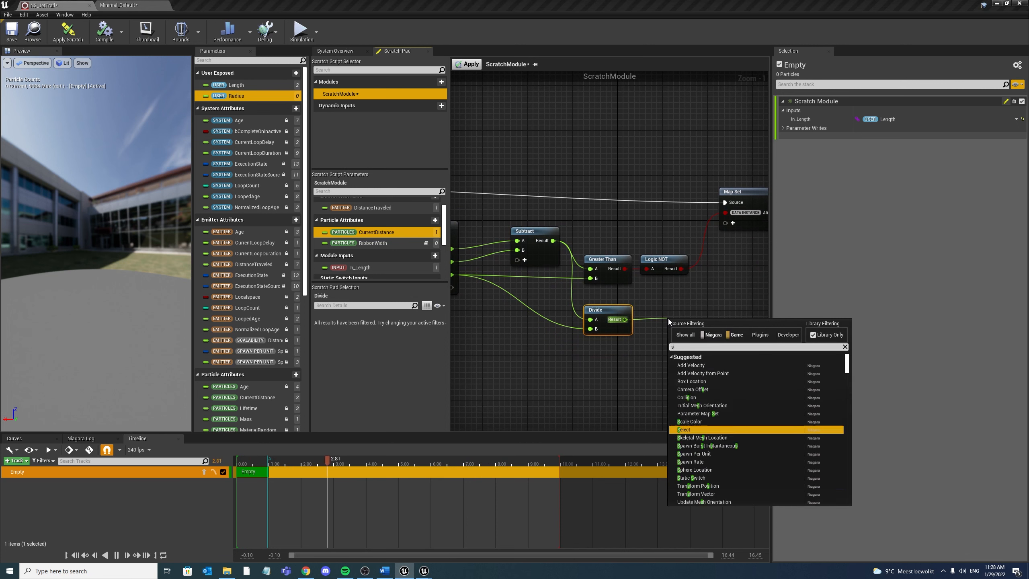
type("satur")
key("Return")
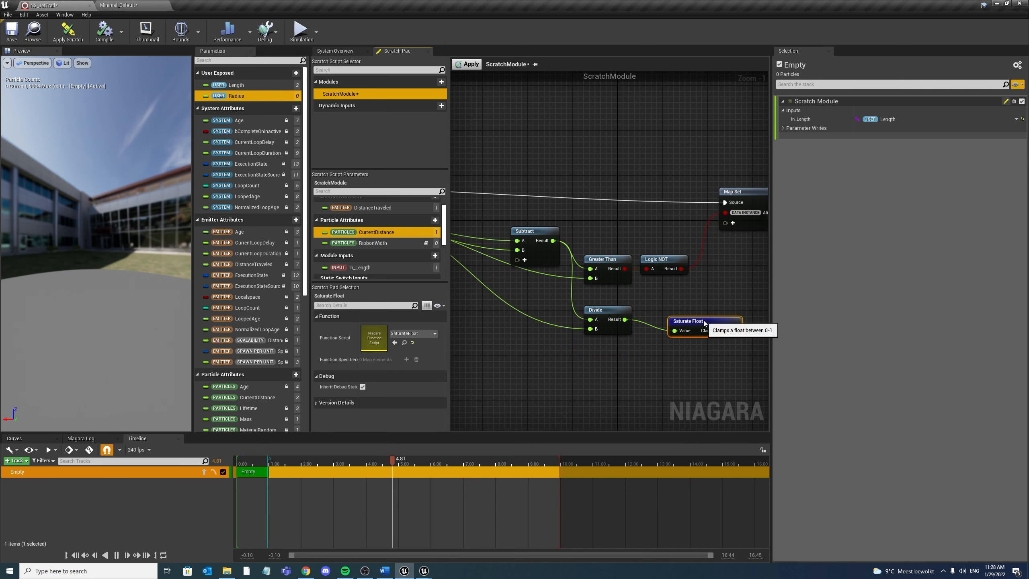
Add a float parameter named IndexOverDistance to the Map Set node
right_click_drag(684, 363, 627, 336)
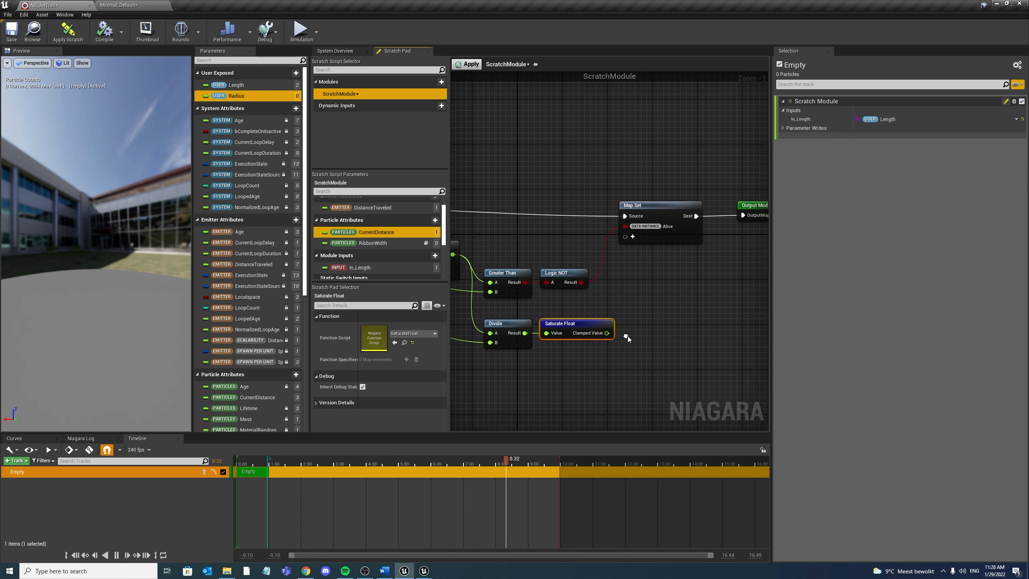
left_click(634, 237)
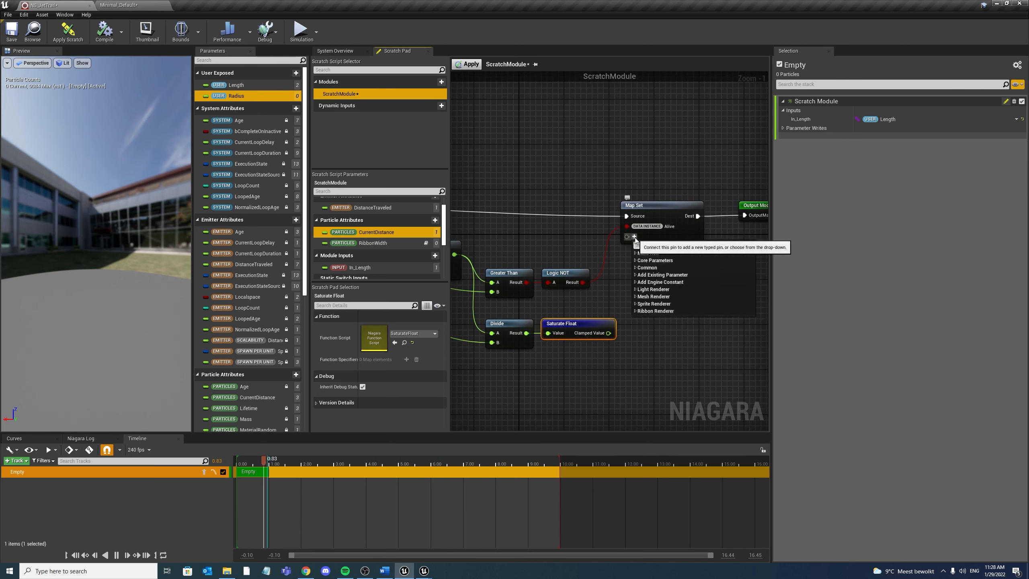
type("float")
key("Return")
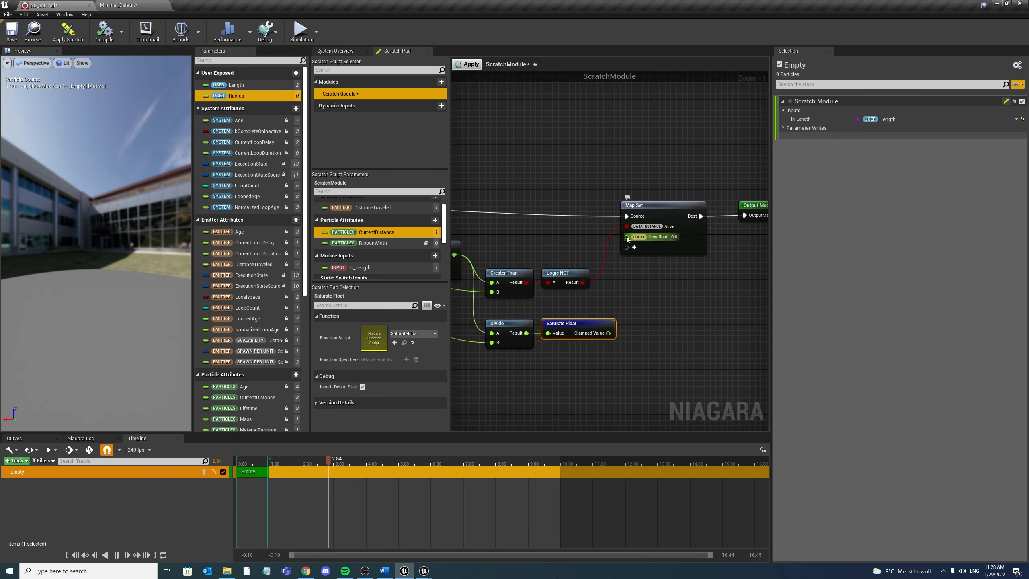
double_click(659, 238)
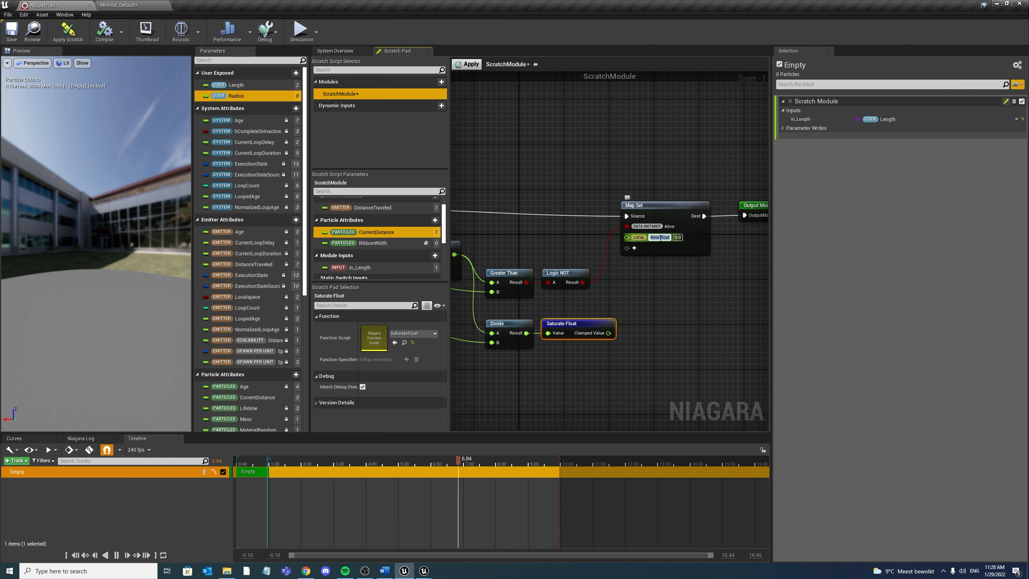
key("BackSpace")
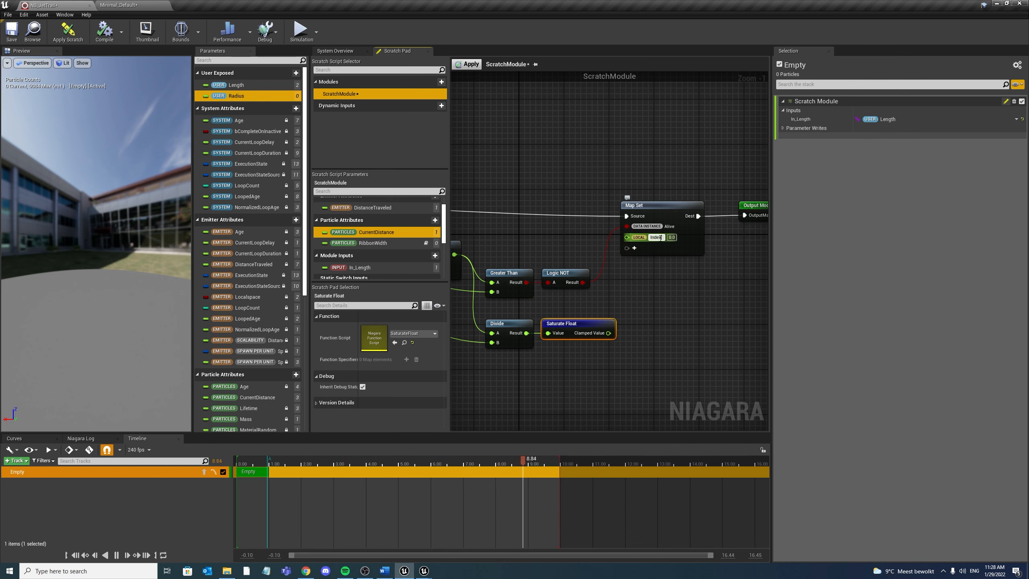
type("IndexOverDistance")
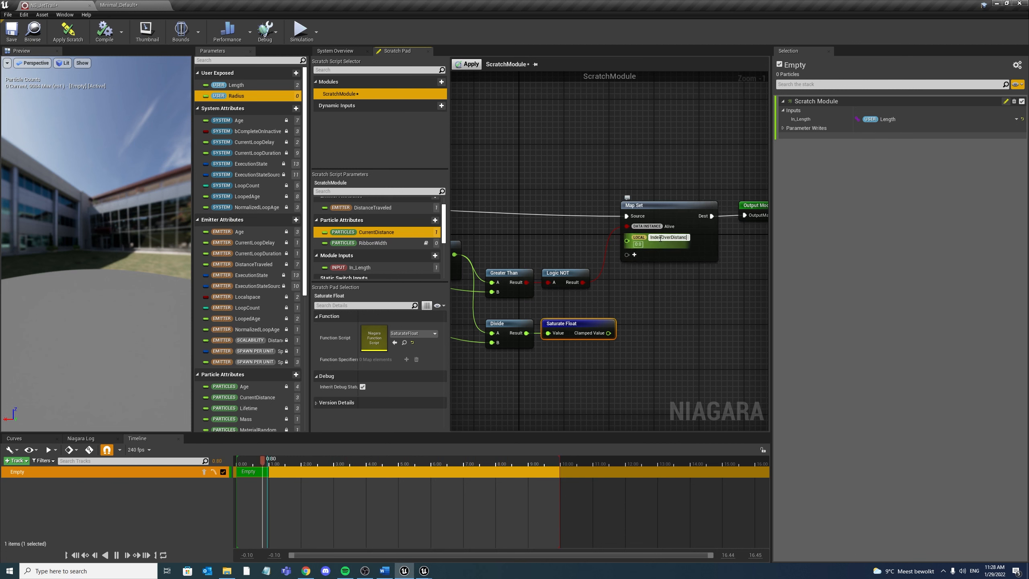
key("Return")
Change IndexOverDistance to the PARTICLES namespace and connect its Map Set pin to Saturate Float's Clamped Value
scroll(392, 275, "down", 3)
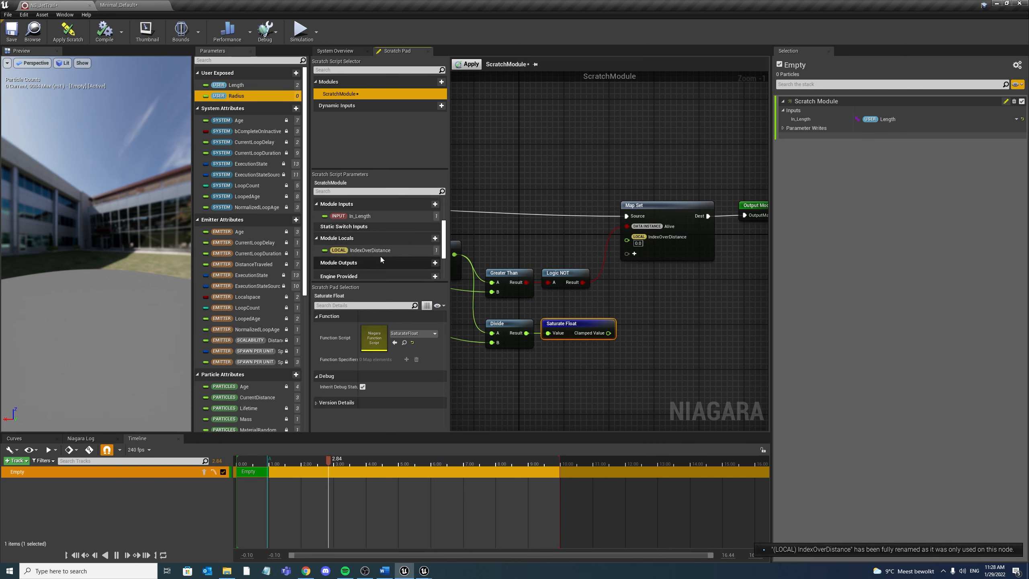
left_click(380, 251)
right_click(381, 249)
mouse_move(416, 310)
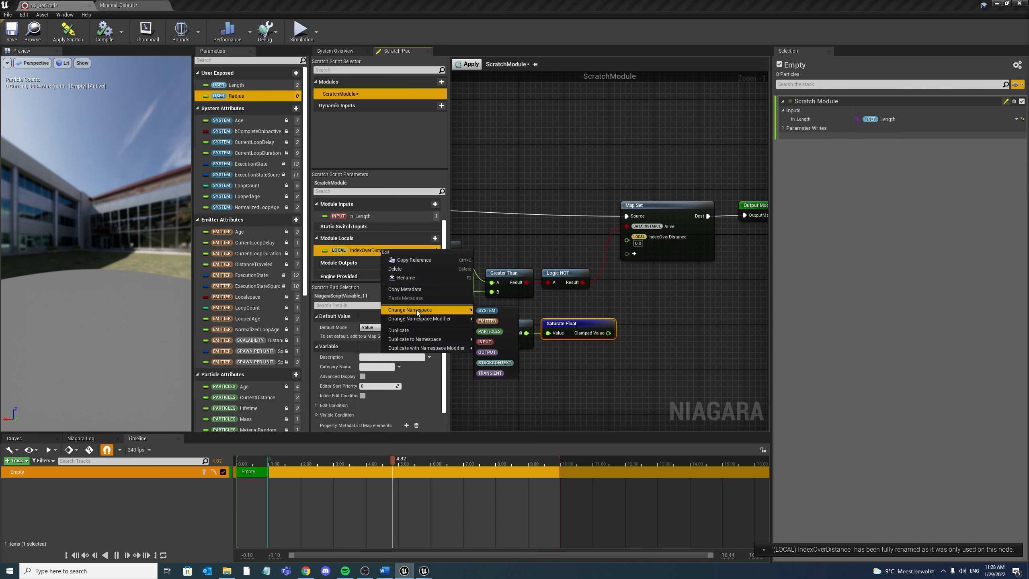
left_click(489, 331)
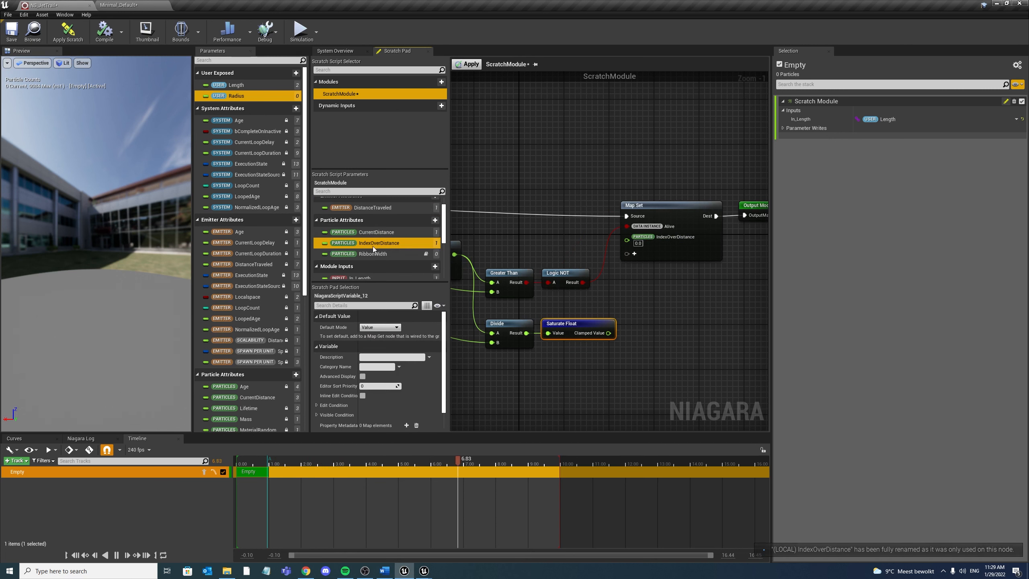
left_click_drag(628, 241, 609, 333)
Apply the scratch module's changes and move the Output Module node farther away from Map Set
left_click(467, 63)
scroll(609, 174, "down", 2)
right_click_drag(609, 174, 475, 185)
right_click_drag(545, 168, 499, 188)
left_click_drag(519, 227, 763, 233)
right_click_drag(541, 266, 653, 249)
Branch a Parameter Map Get node off the Map Set Dest output and add the particle parameter IndexOverDistance to it
scroll(567, 230, "up", 2)
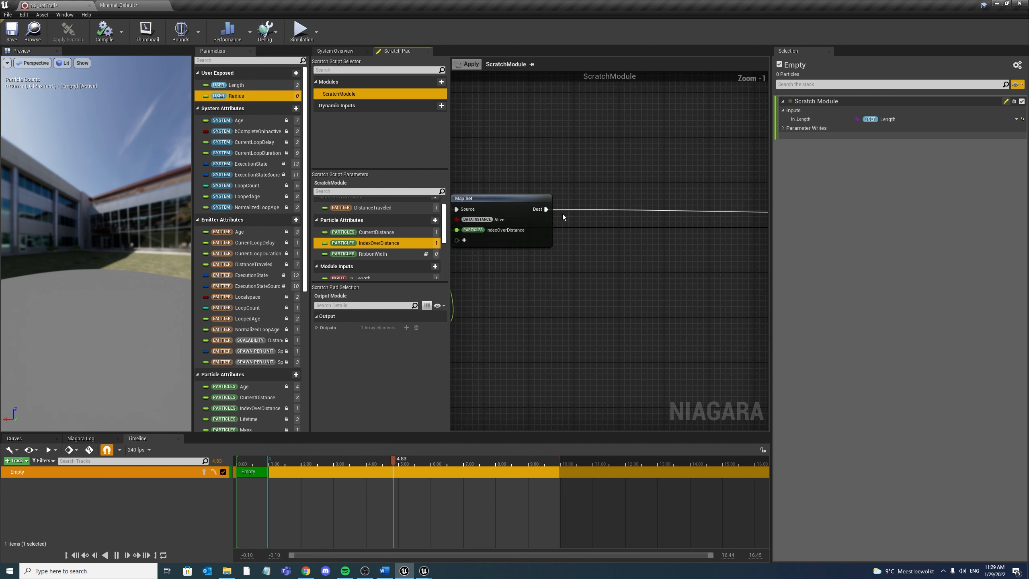
left_click_drag(543, 209, 602, 298)
type("map s")
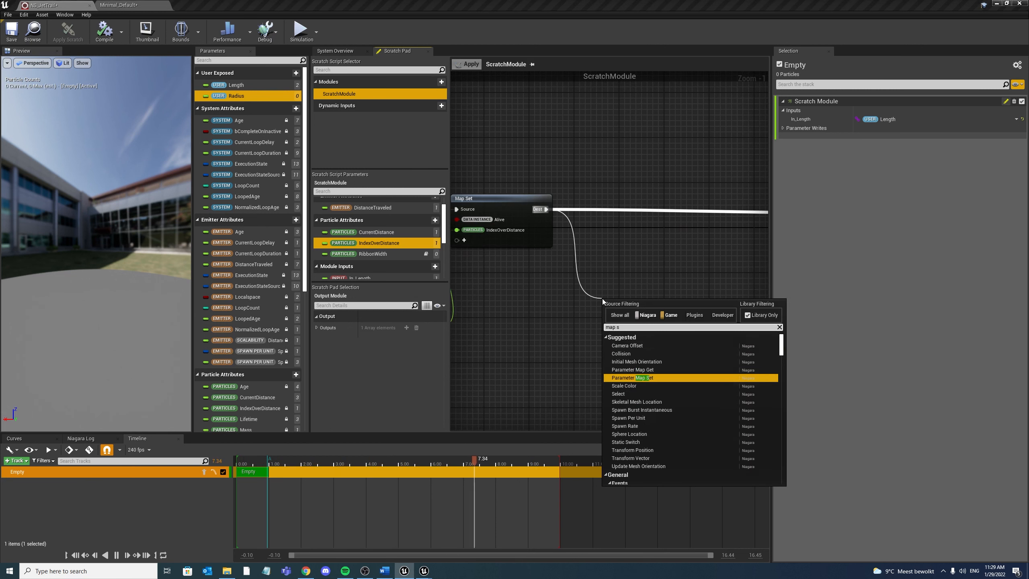
key("BackSpace")
key("Return")
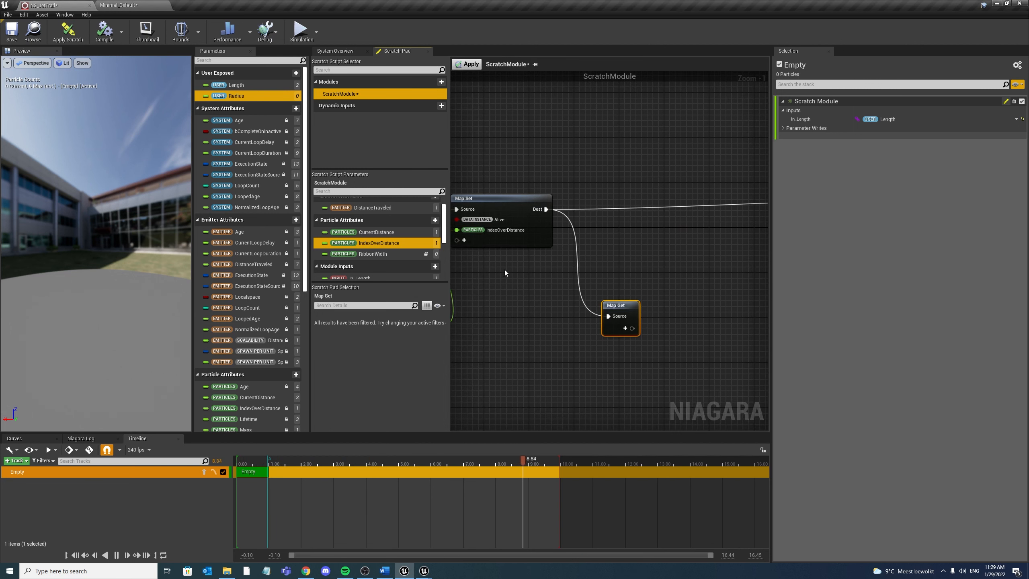
left_click_drag(374, 246, 617, 303)
Add a Curve for Floats input named In_Curve_RibbonWidth to the Map Get node that reads IndexOverDistance
scroll(614, 330, "up", 1)
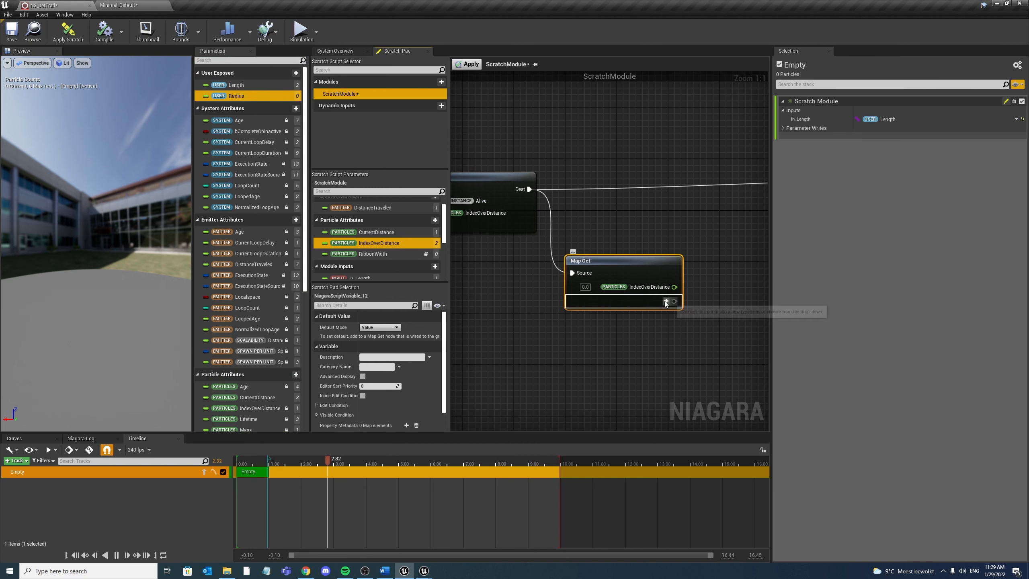
left_click(666, 300)
type("curv")
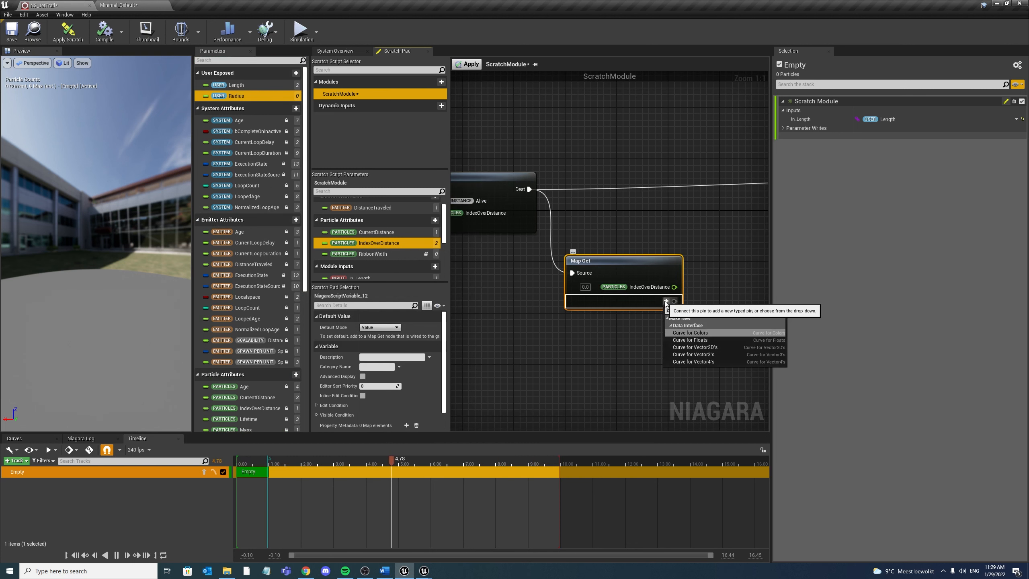
left_click(705, 342)
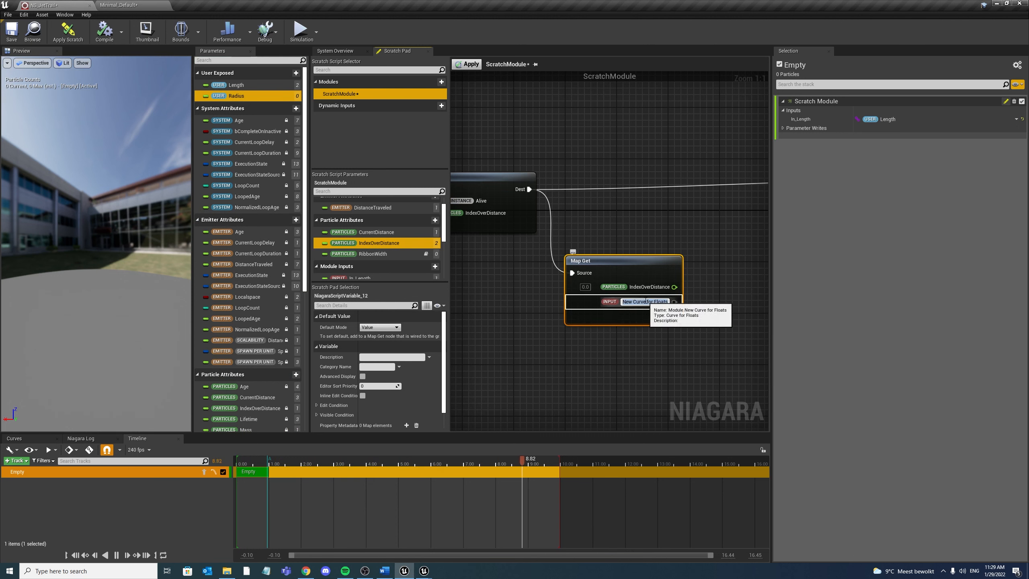
double_click(646, 302)
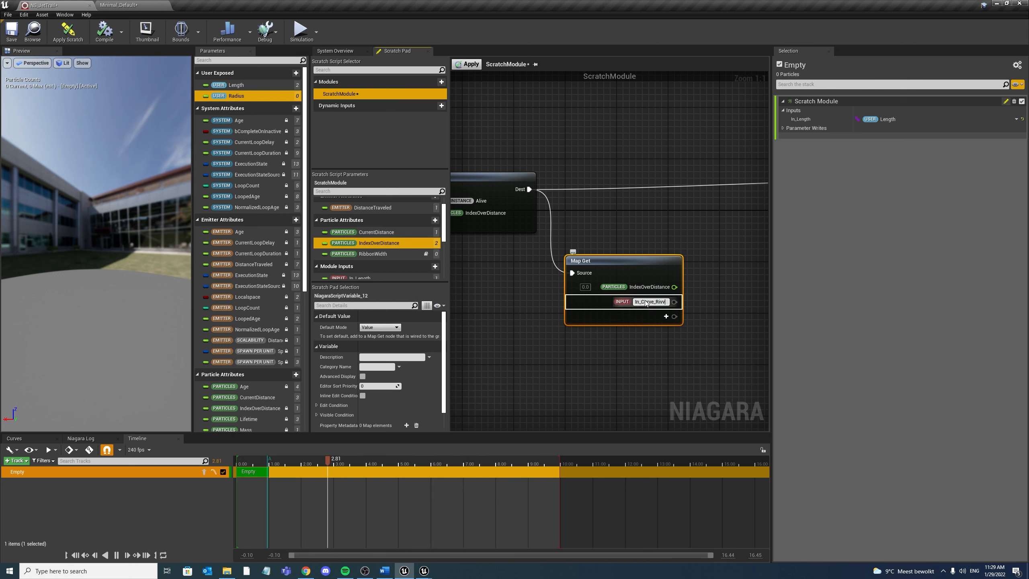
type("In_Curve_Ribbon")
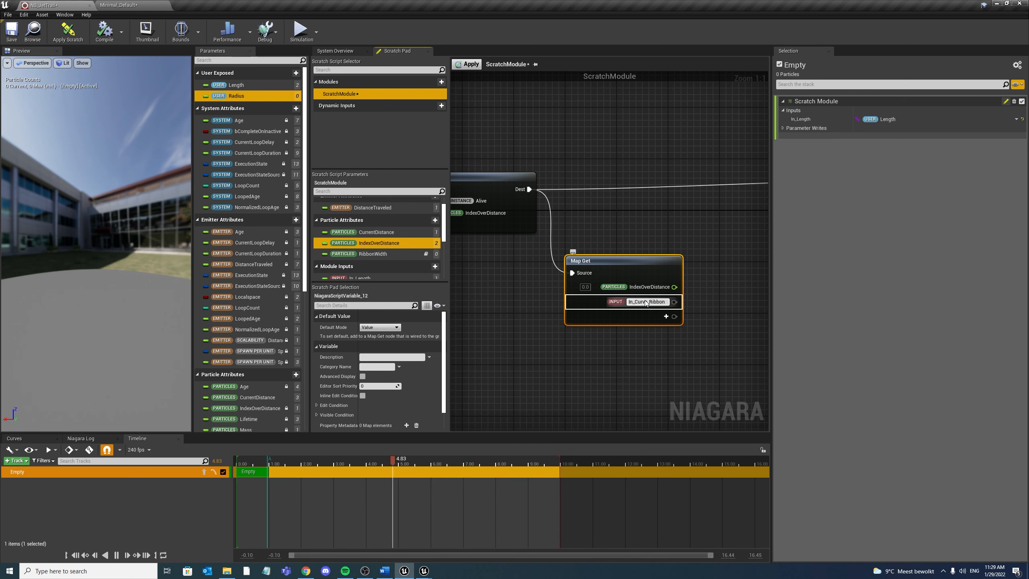
type("Width")
key("Return")
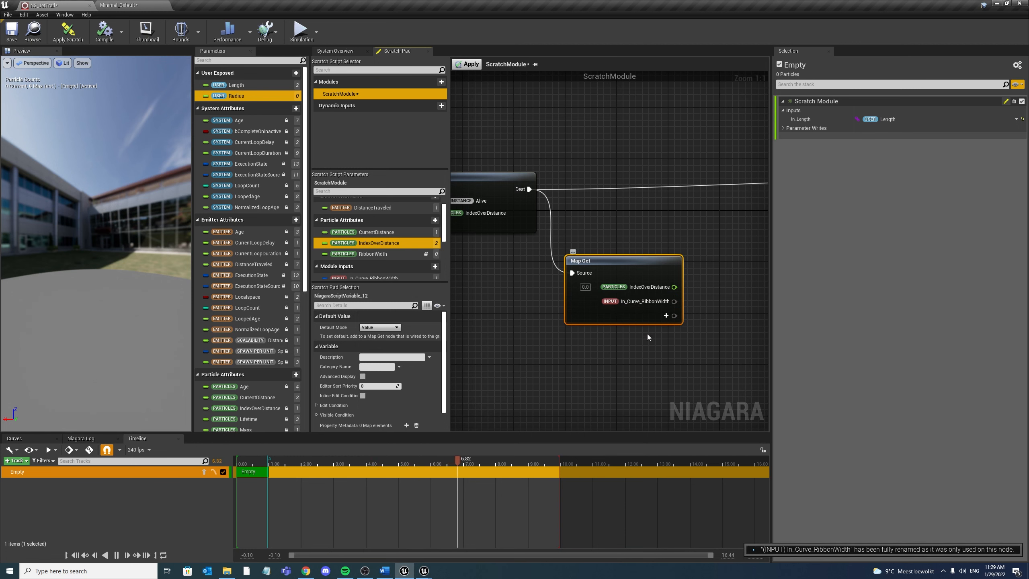
Create a Sample Curve node connected to the In_Curve_RibbonWidth output of the Map Get node
right_click_drag(647, 334, 551, 341)
scroll(623, 379, "down", 1)
scroll(623, 379, "down", 1)
scroll(551, 341, "down", 1)
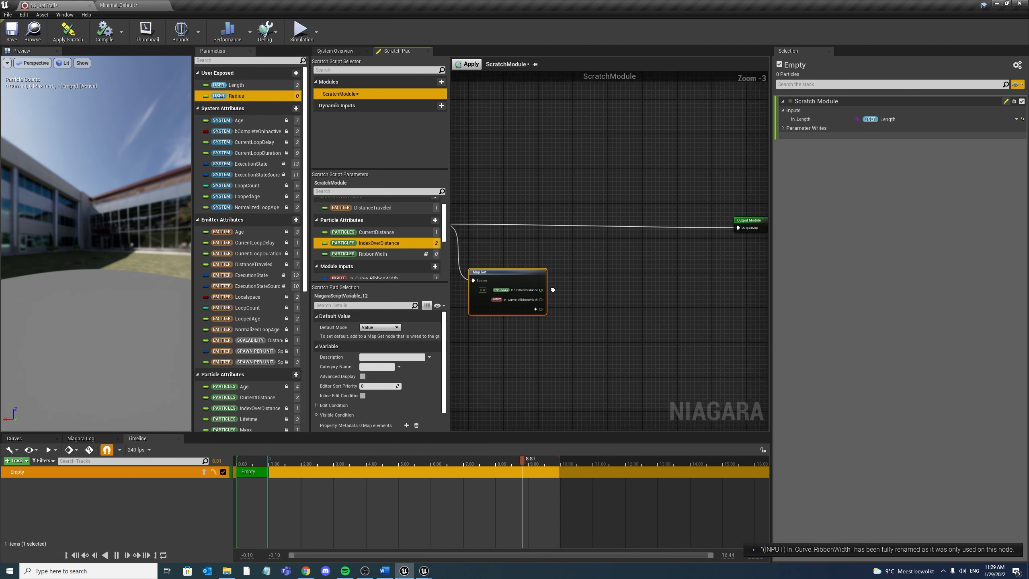
left_click_drag(510, 273, 514, 273)
right_click_drag(575, 289, 552, 312)
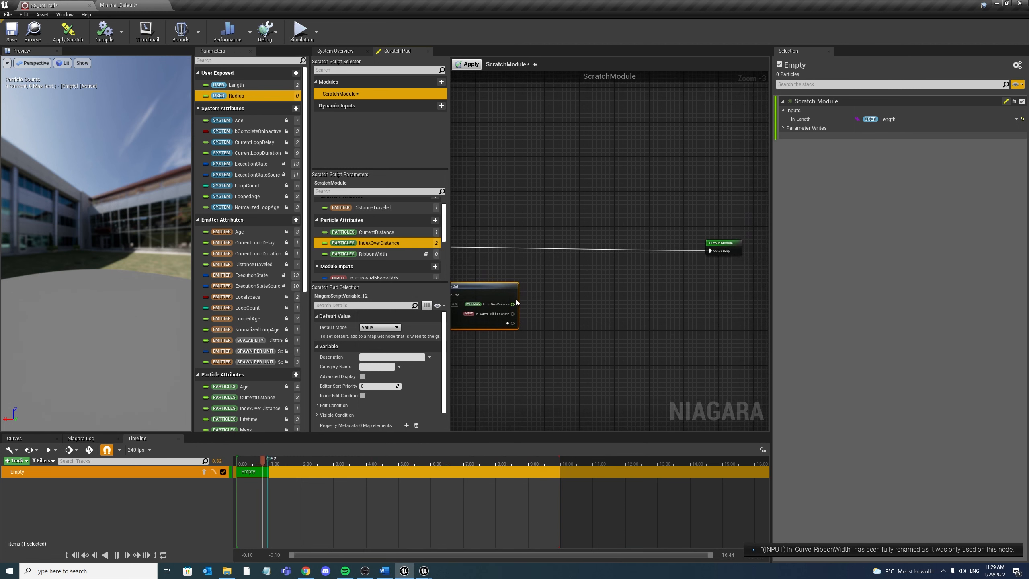
left_click_drag(513, 305, 538, 305)
type("sample")
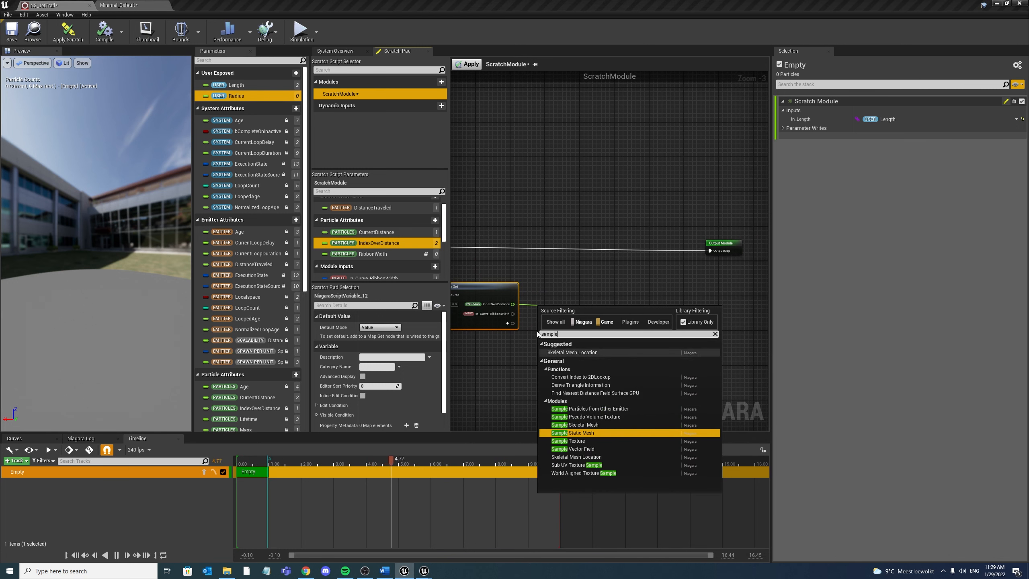
left_click_drag(513, 313, 540, 307)
type("a")
key("BackSpace")
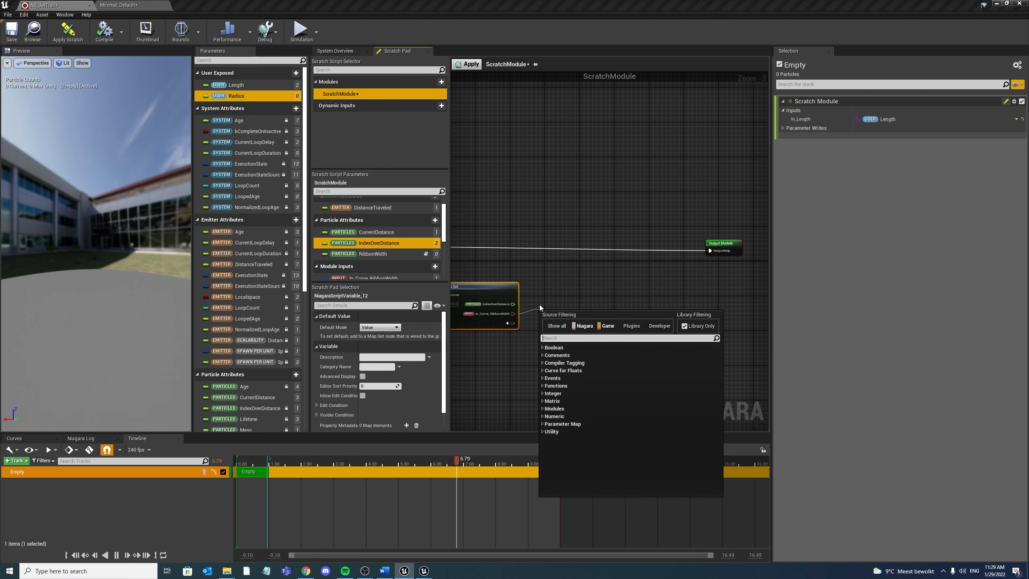
type("sample")
key("Return")
Connect IndexOverDistance to Sample Curve's X, feed its Value into a new Multiply node, and convert the Multiply pins to float
scroll(480, 285, "up", 3)
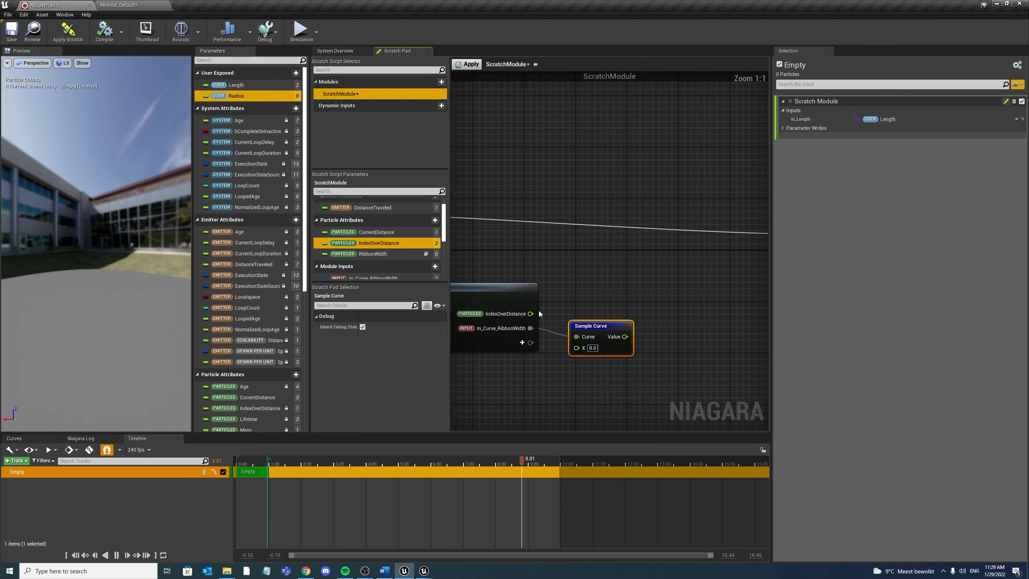
left_click_drag(530, 314, 666, 336)
left_click(656, 318)
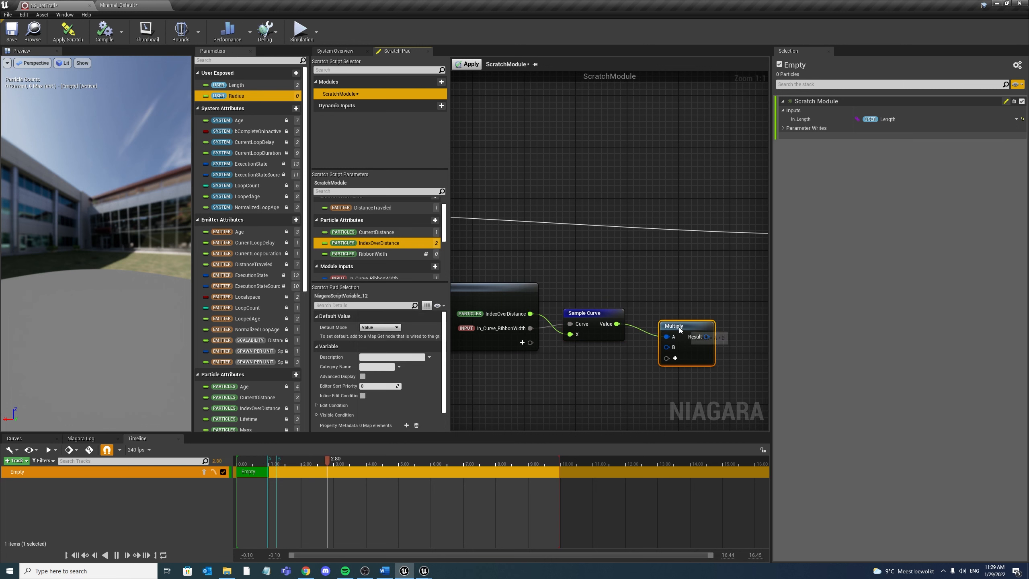
right_click(678, 327)
mouse_move(722, 347)
left_click(772, 356)
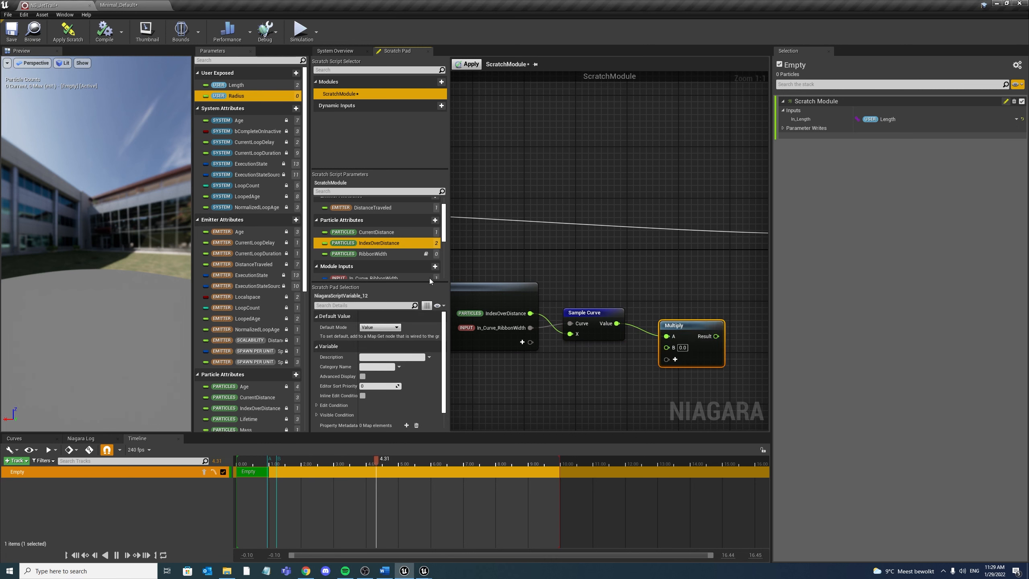
Add a float input named In_Radius to the Map Get node and connect it to Multiply's B pin
left_click(521, 344)
type("float")
key("Return")
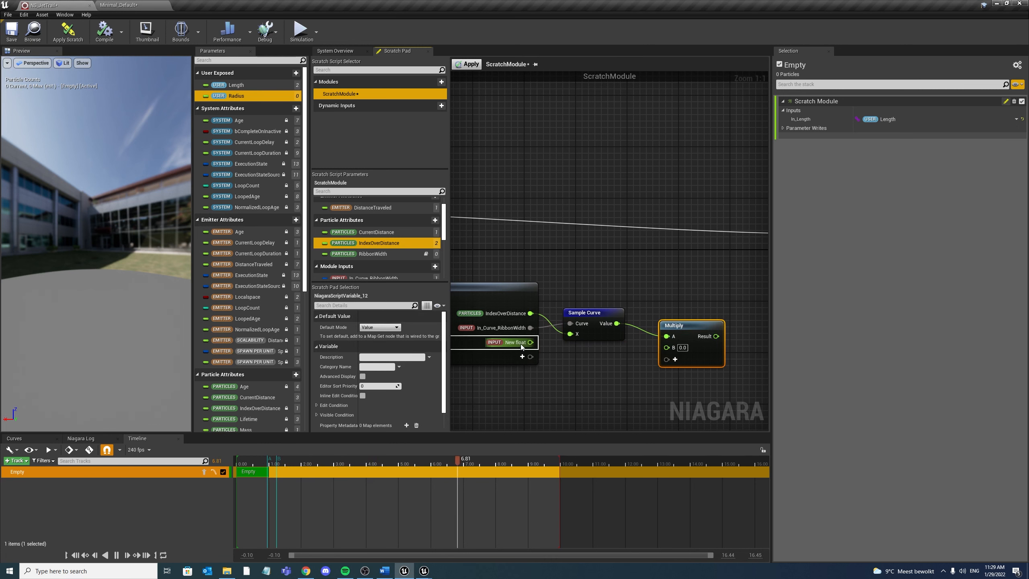
double_click(516, 343)
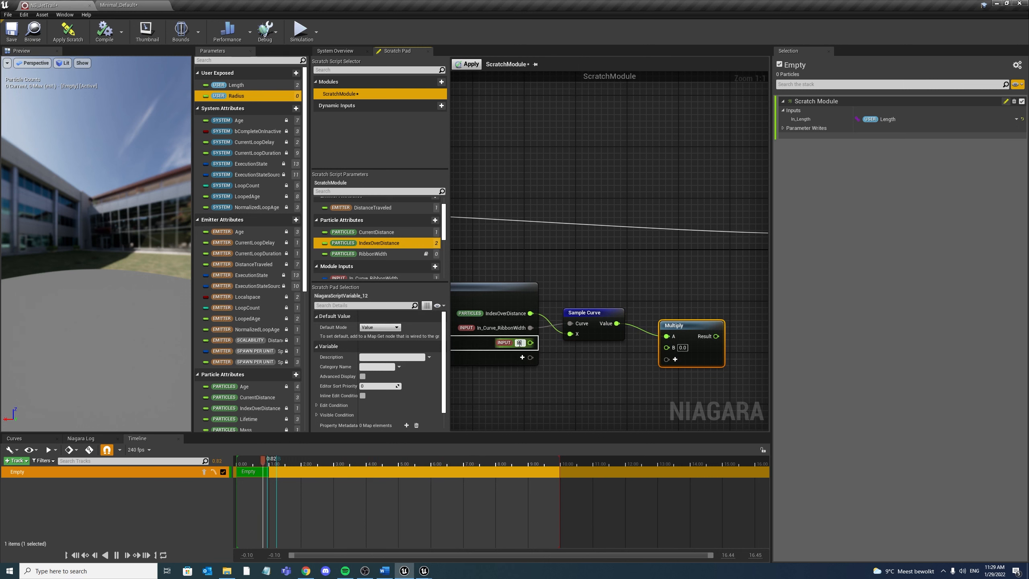
type("In_Radius")
key("Return")
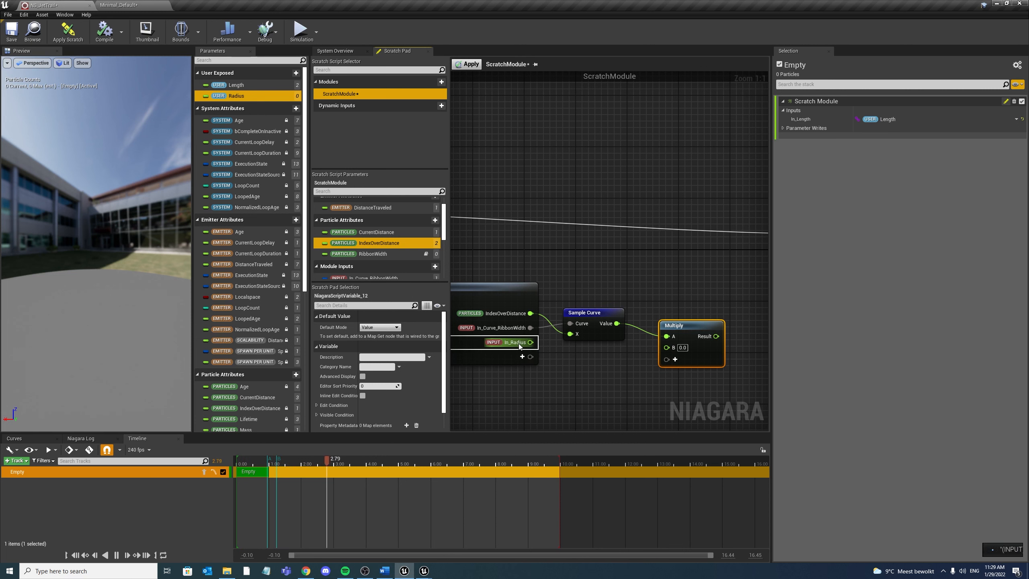
mouse_move(530, 343)
left_mouse_down()
mouse_move(563, 354)
mouse_move(664, 347)
mouse_move(530, 343)
left_mouse_up()
Insert a Parameter Map Set node in the parameter map wire just before the Output Module node
scroll(571, 320, "down", 2)
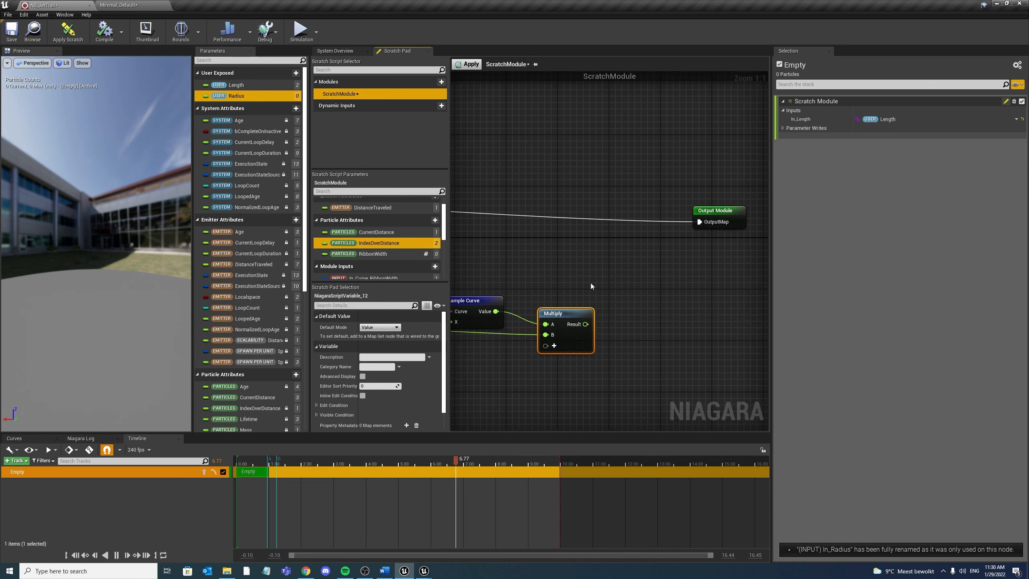
right_click(605, 230)
type("map")
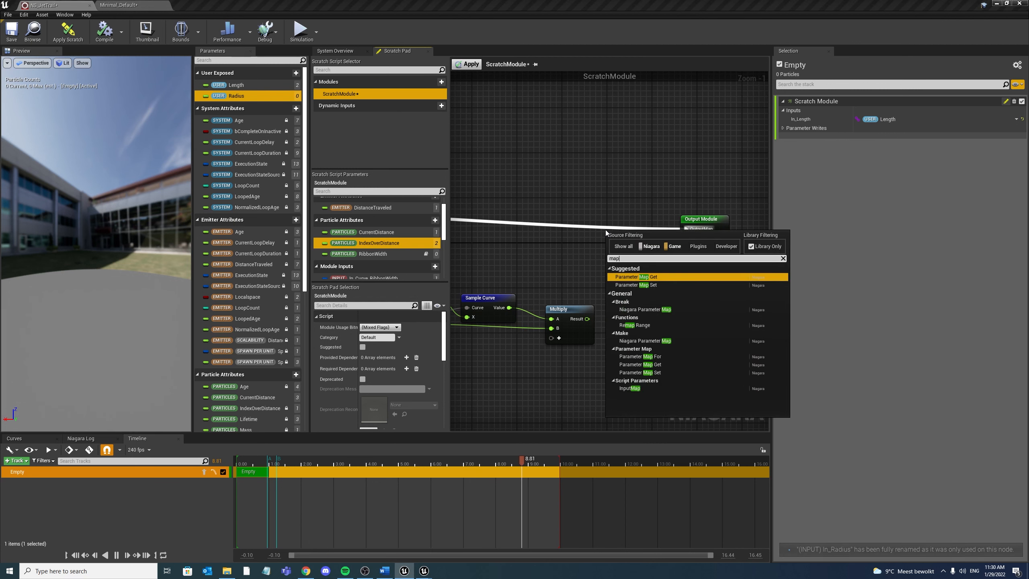
key("Down")
key("Return")
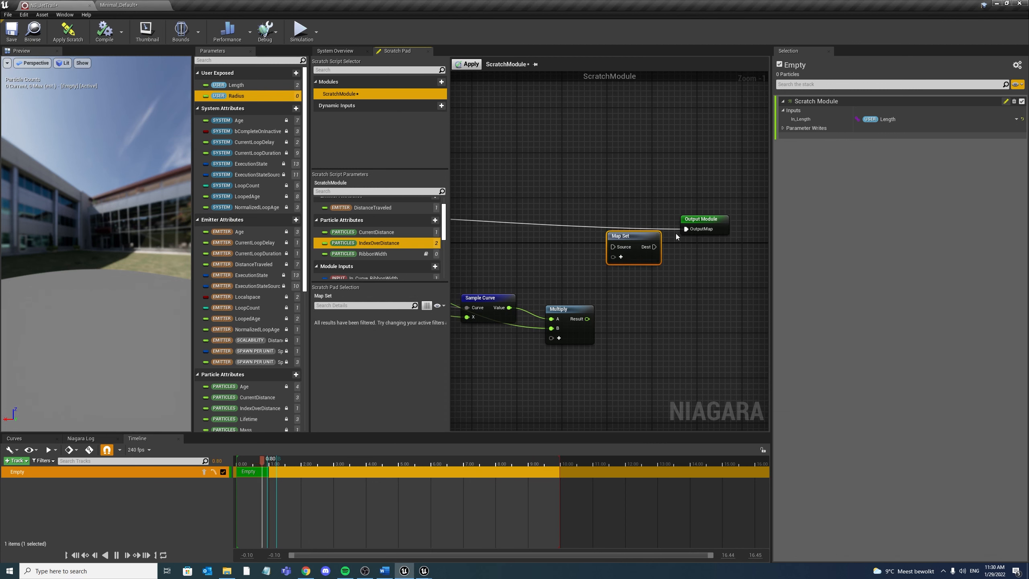
mouse_move(686, 229)
left_mouse_down("ctrl")
mouse_move(614, 247)
mouse_move(636, 219)
mouse_move(687, 230)
left_mouse_up("ctrl")
right_click_drag(610, 292, 649, 295)
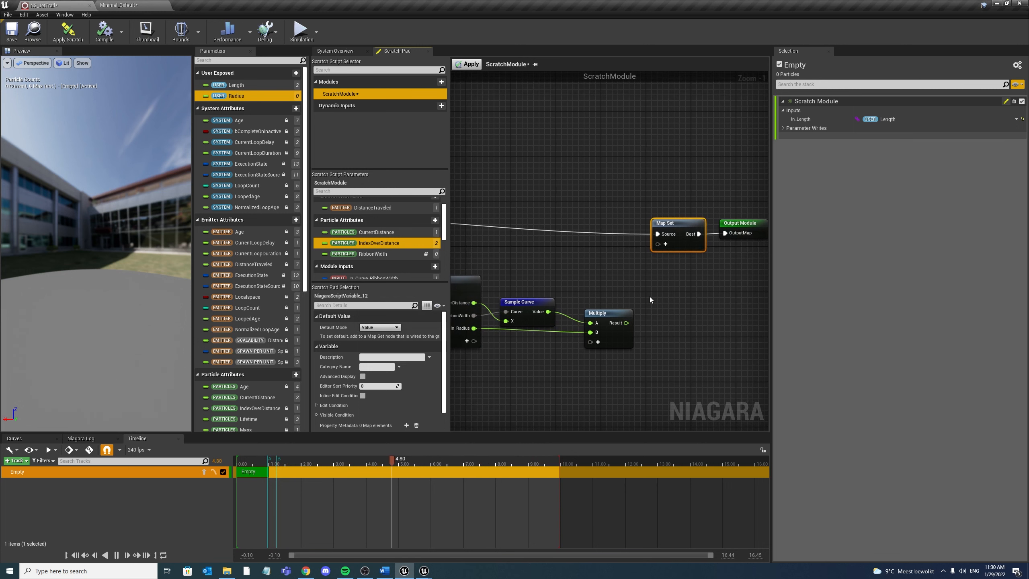
Add the existing particle parameter RibbonWidth to the new Map Set node and connect Multiply's Result to it
scroll(644, 309, "up", 1)
left_click(669, 237)
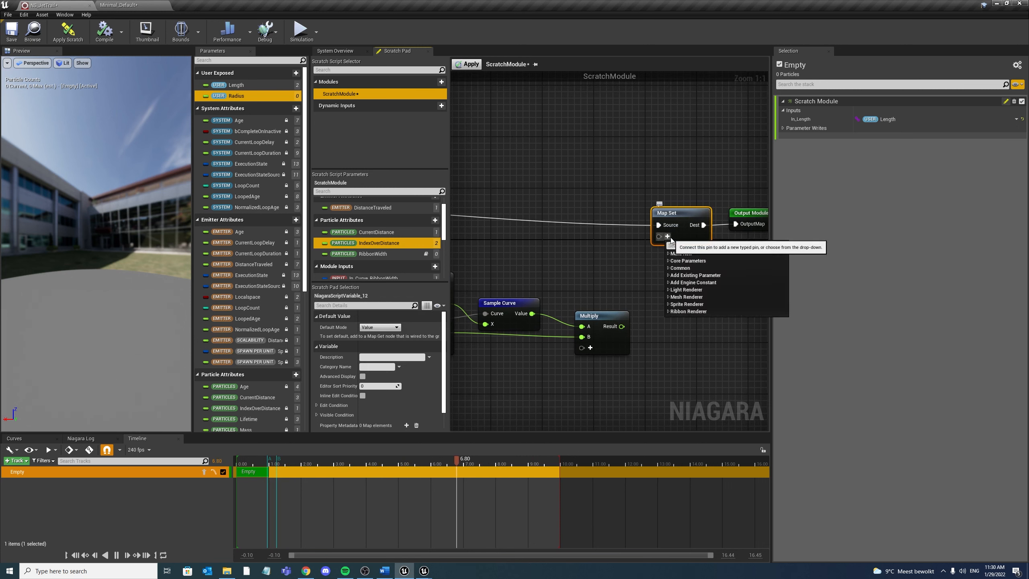
type("ribbo")
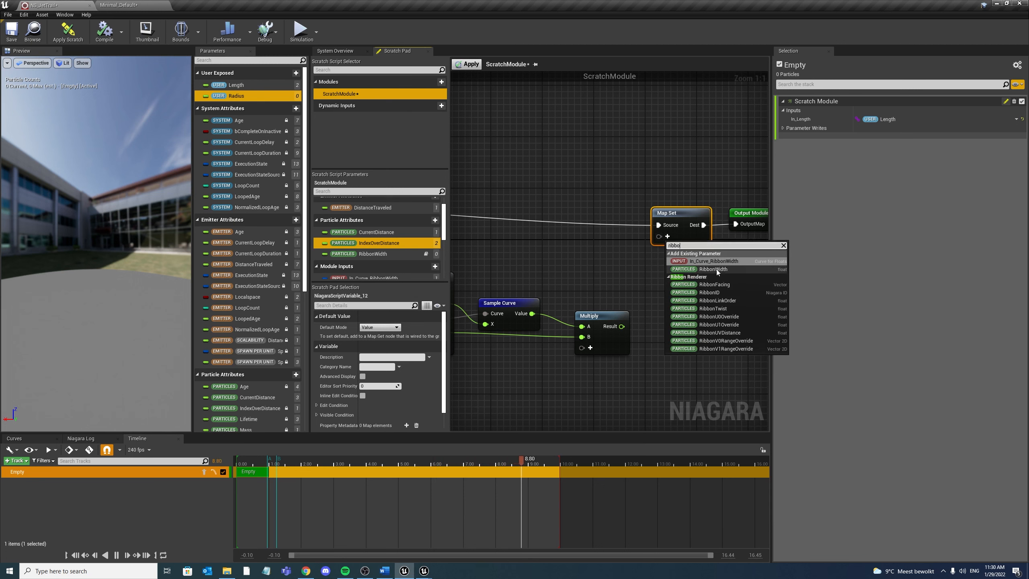
left_click(721, 272)
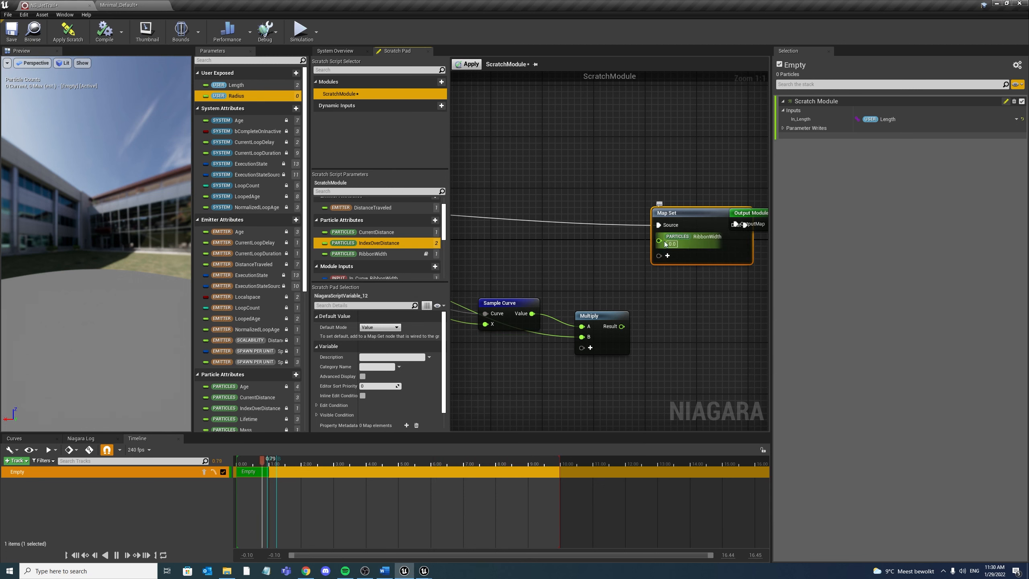
left_click_drag(615, 329, 622, 327)
Move the Output Module node clear of the new Map Set node and apply the scratch module's changes
right_click_drag(764, 245, 711, 259)
left_click(712, 260)
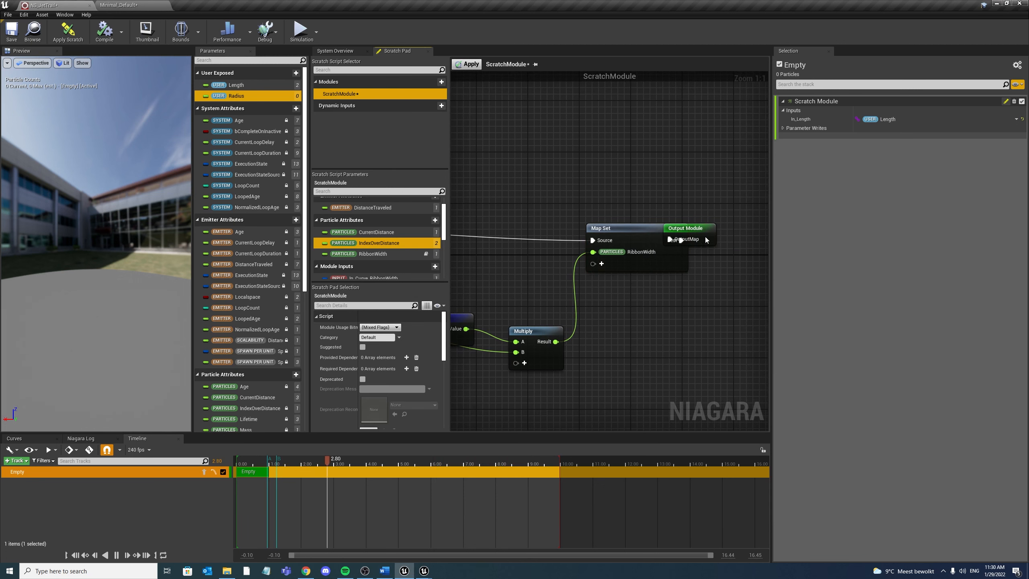
left_click_drag(706, 229, 744, 228)
right_click_drag(633, 364, 756, 365)
scroll(530, 214, "down", 1)
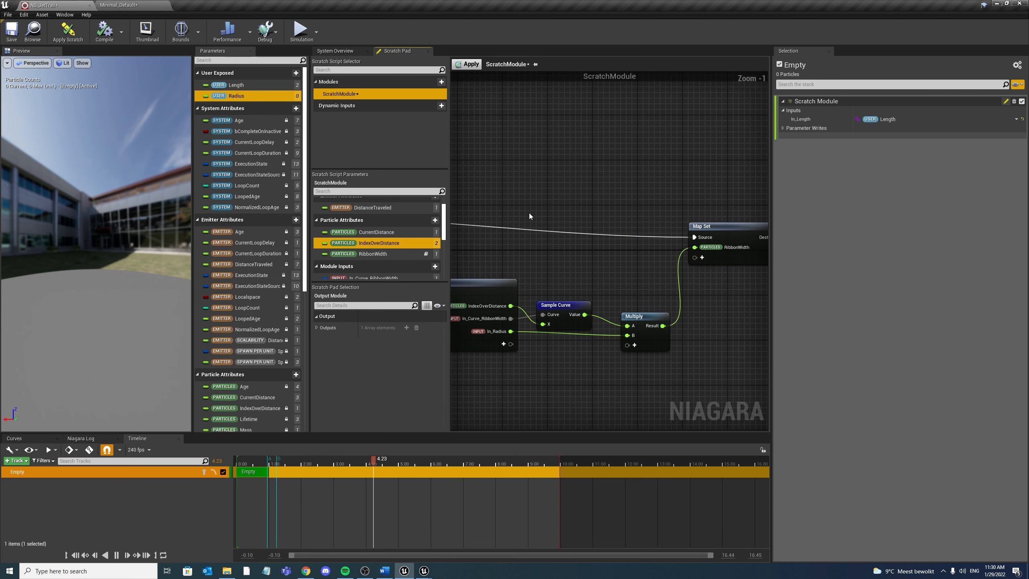
left_click(480, 67)
scroll(530, 198, "down", 2)
right_click_drag(531, 207, 660, 216)
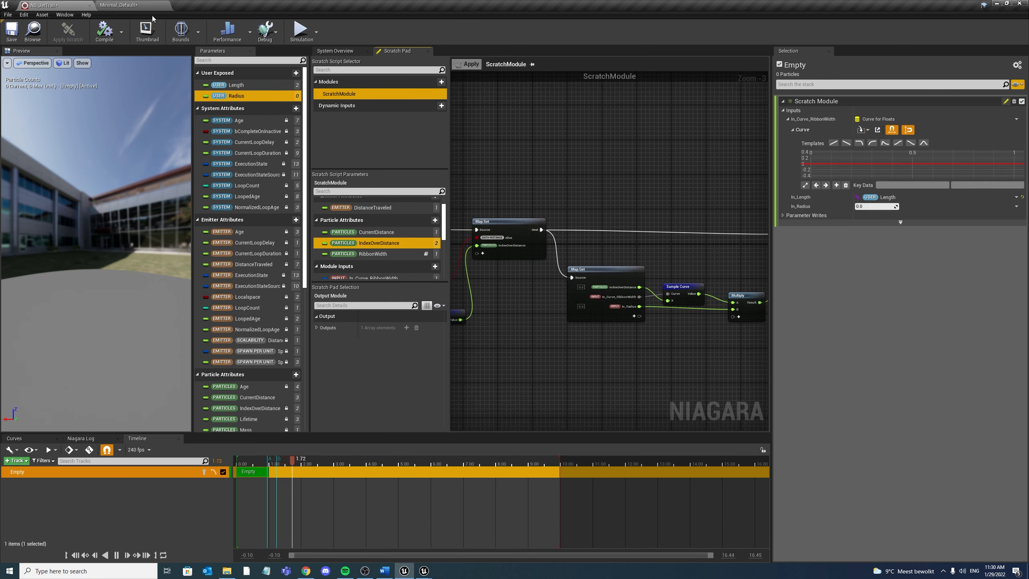
Give In_Curve_RibbonWidth the smooth falling curve template and set the Scratch Module's In_Radius to 10
left_click(909, 143)
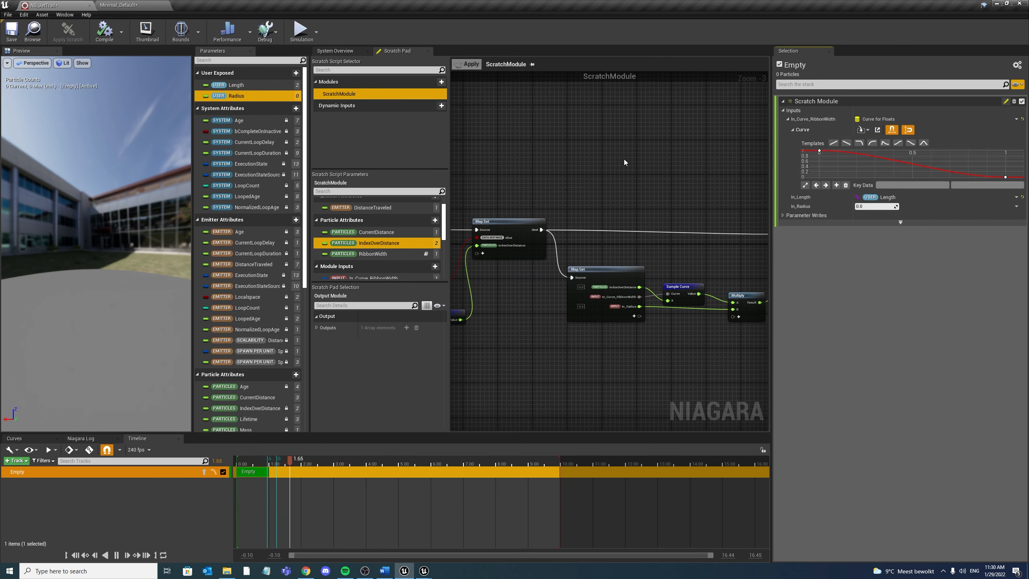
left_click(356, 51)
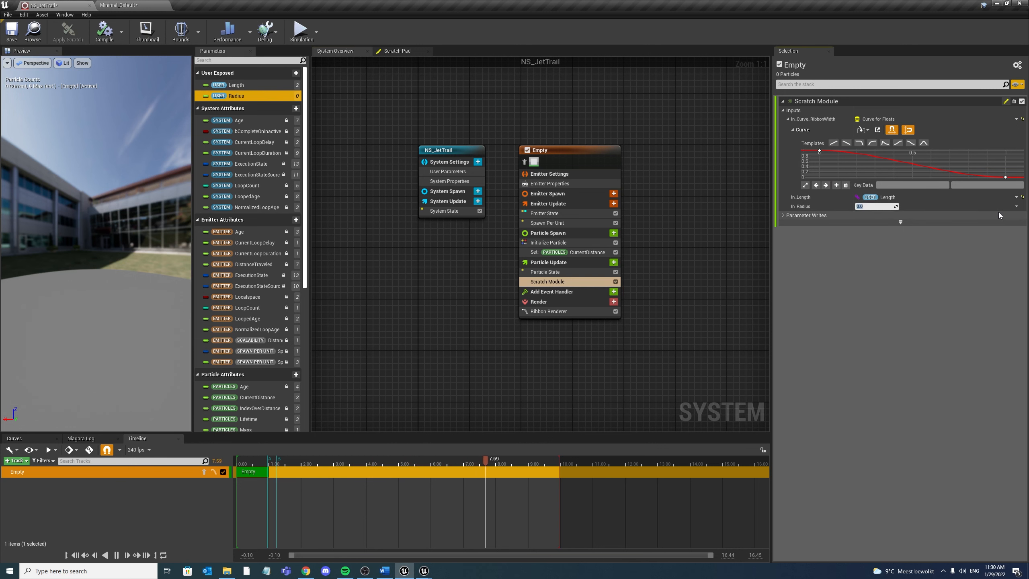
type("10")
key("Return")
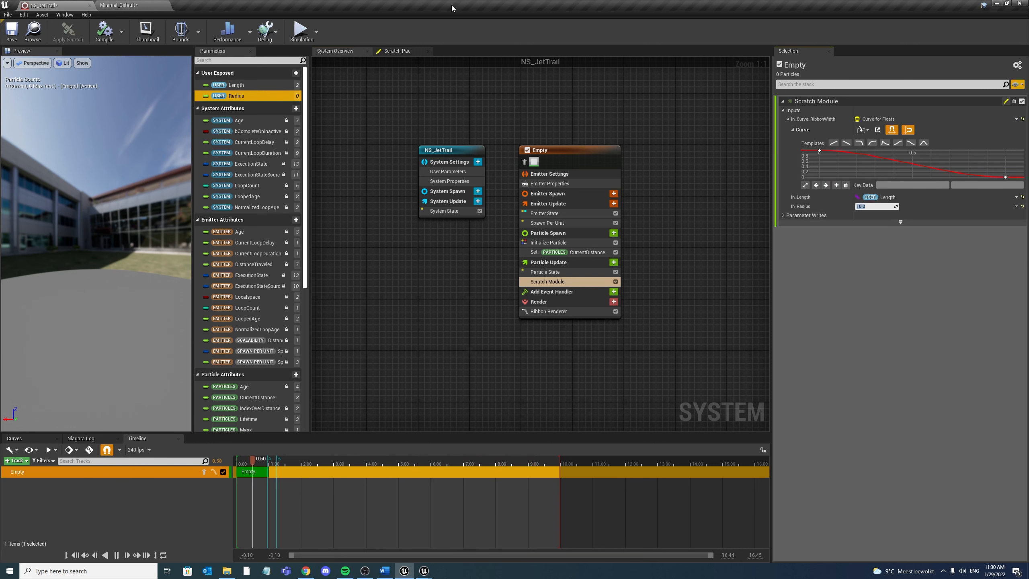
Switch to the Minimal_Default level and move the NS_JetTrail actor around to test its tapering trail
left_click(155, 3)
left_click_drag(429, 264, 557, 225)
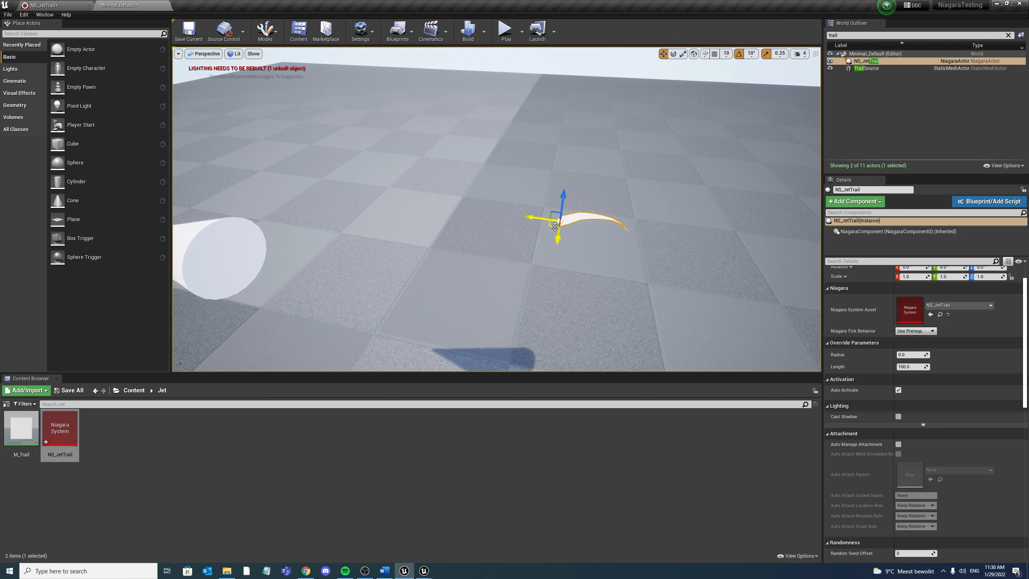
left_click_drag(555, 227, 411, 239)
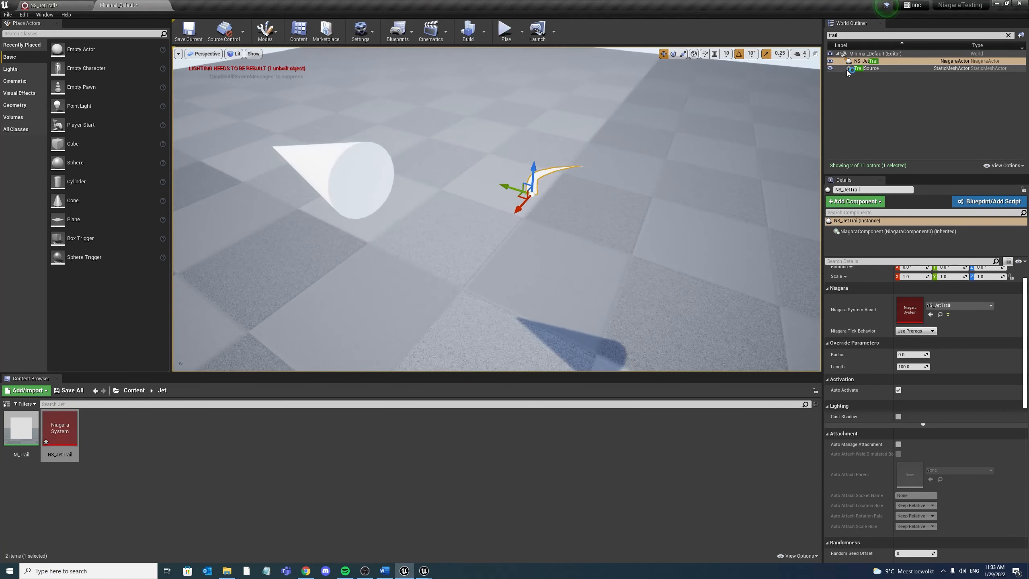
Attach NS_JetTrail to the TrailSource actor and reset its relative rotation and location to default
left_click_drag(860, 61, 869, 68)
left_click(867, 61)
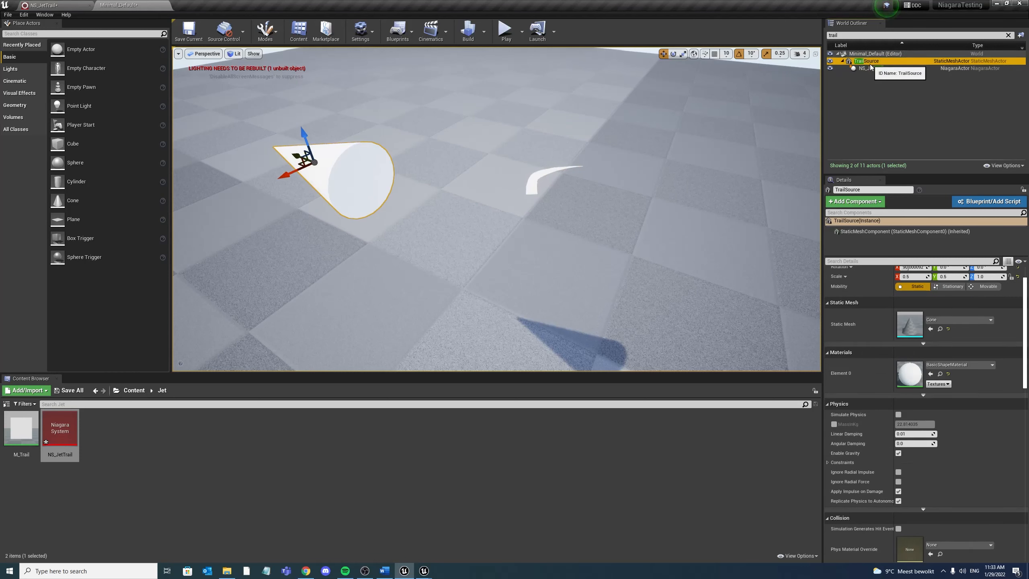
left_click(870, 68)
scroll(1005, 304, "up", 2)
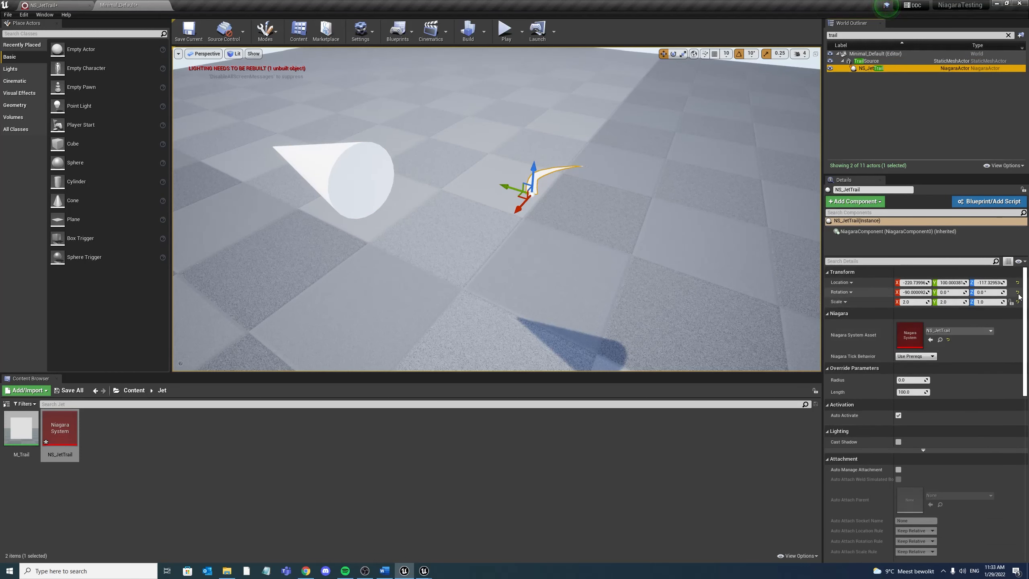
left_click(1018, 292)
left_click(1017, 282)
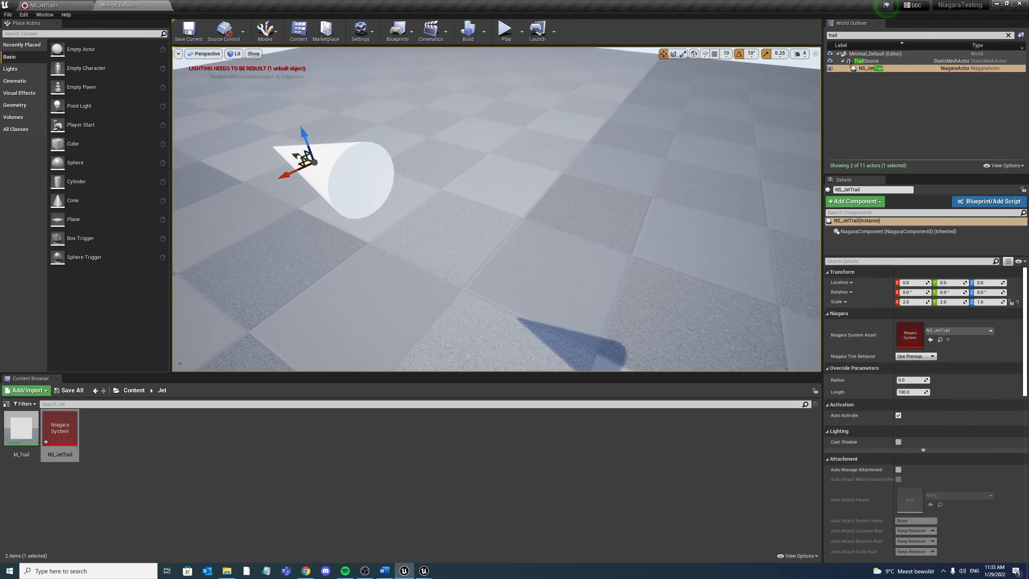
Move NS_JetTrail to the cone's wide end, about -50 on relative Z, and rotate it to -90° about Y
left_click_drag(298, 156, 409, 208)
key("e")
key("w")
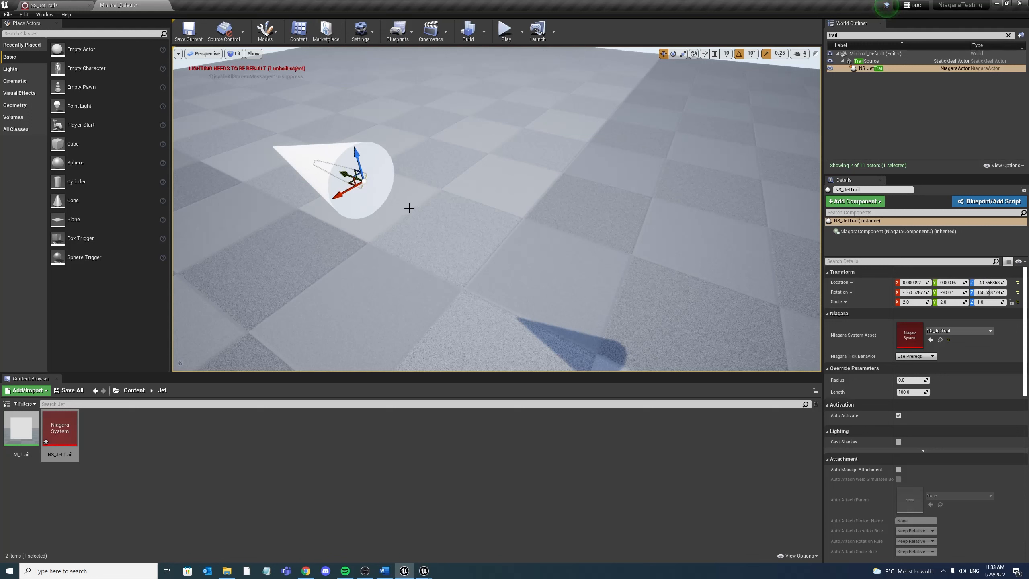
Switch the gizmo to local space and rotate NS_JetTrail to about -90° on X and 0° on Z
left_click(694, 54)
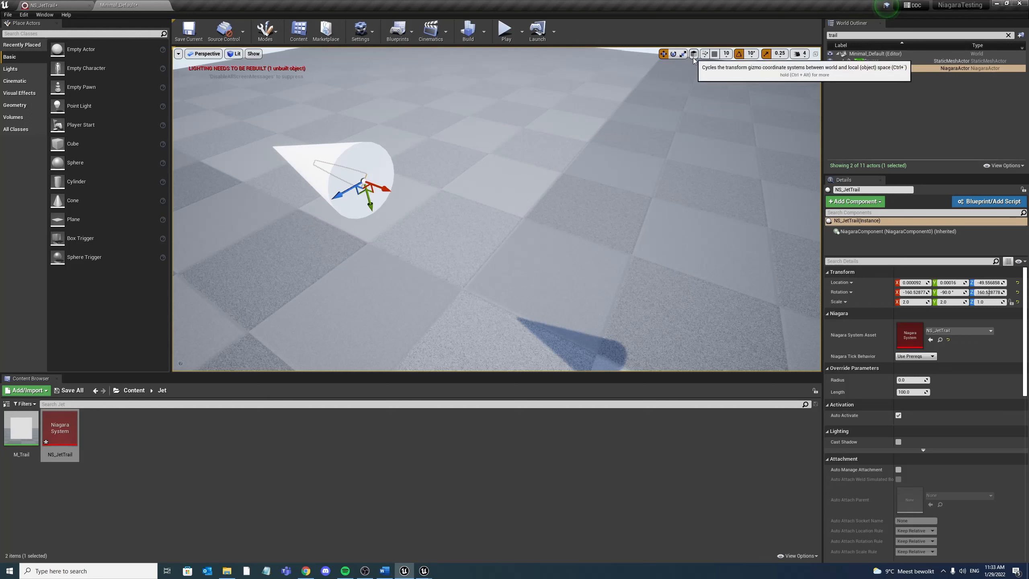
scroll(410, 184, "up", 3)
scroll(269, 183, "down", 3)
key("e")
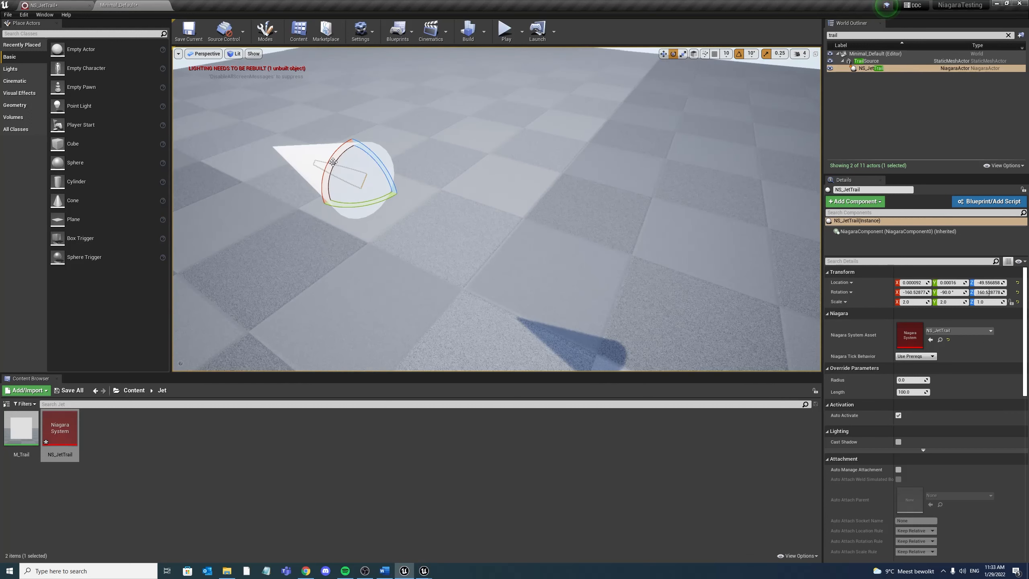
left_click_drag(332, 165, 328, 178)
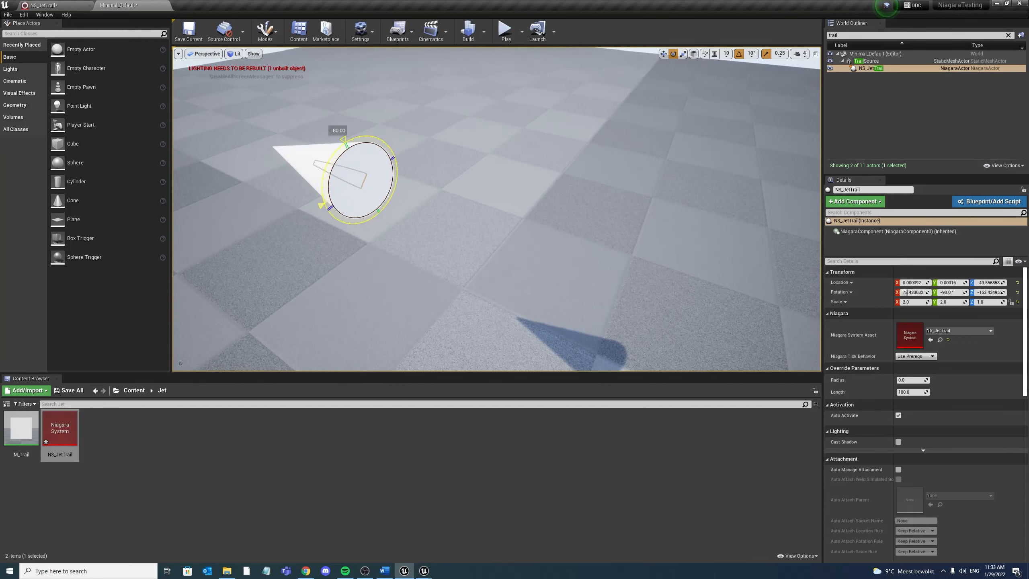
key("w")
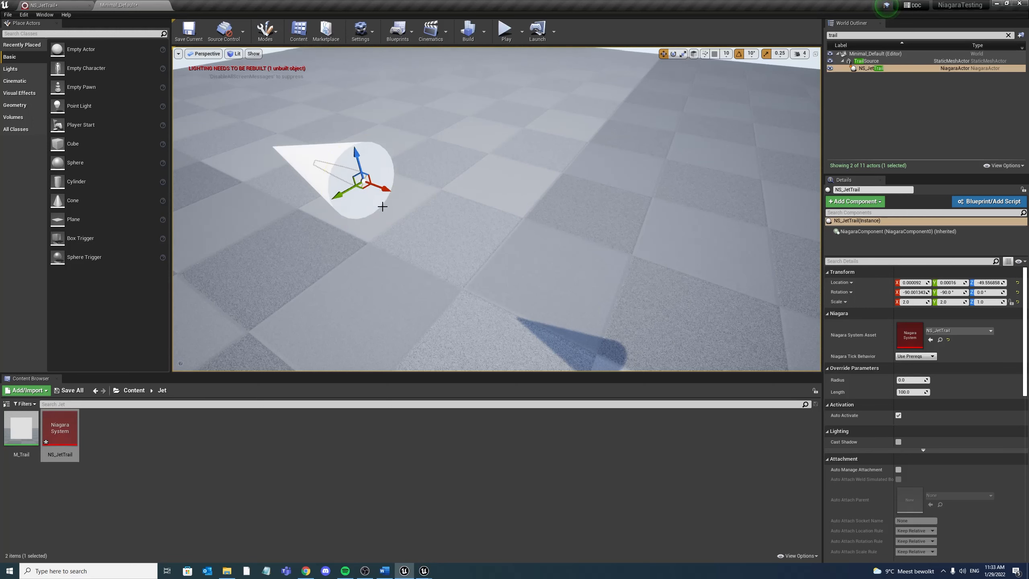
key("f")
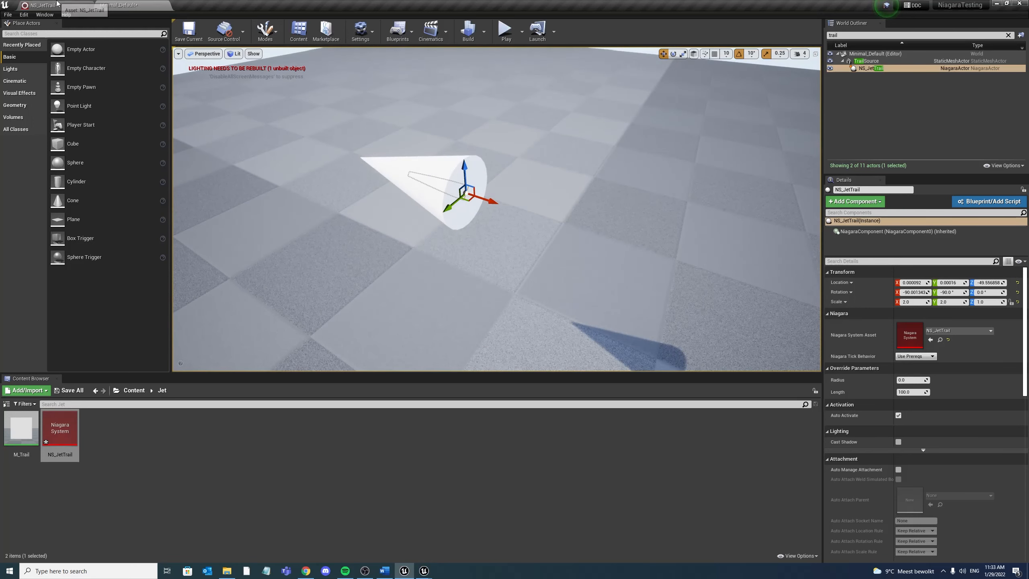
Set the Ribbon Renderer's ribbon shape to Tube in NS_JetTrail and return to the Minimal_Default level
left_click(57, 5)
left_click(561, 310)
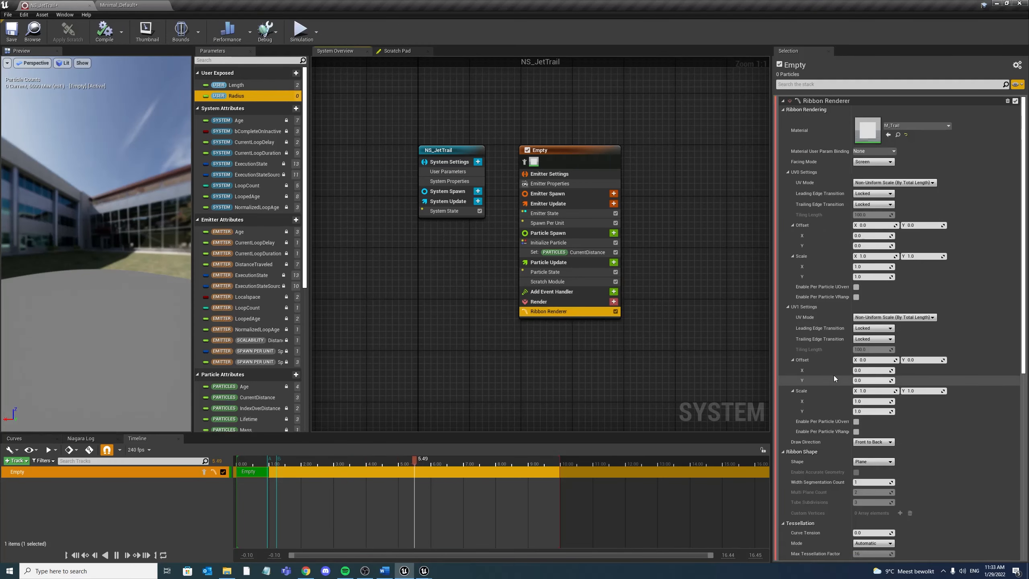
scroll(834, 375, "down", 10)
left_click(872, 307)
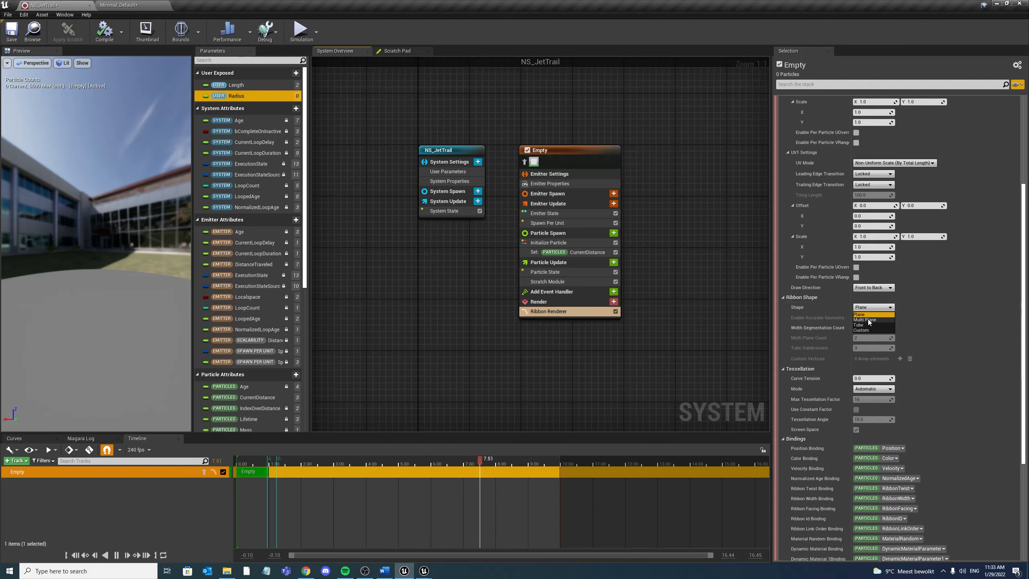
left_click(865, 324)
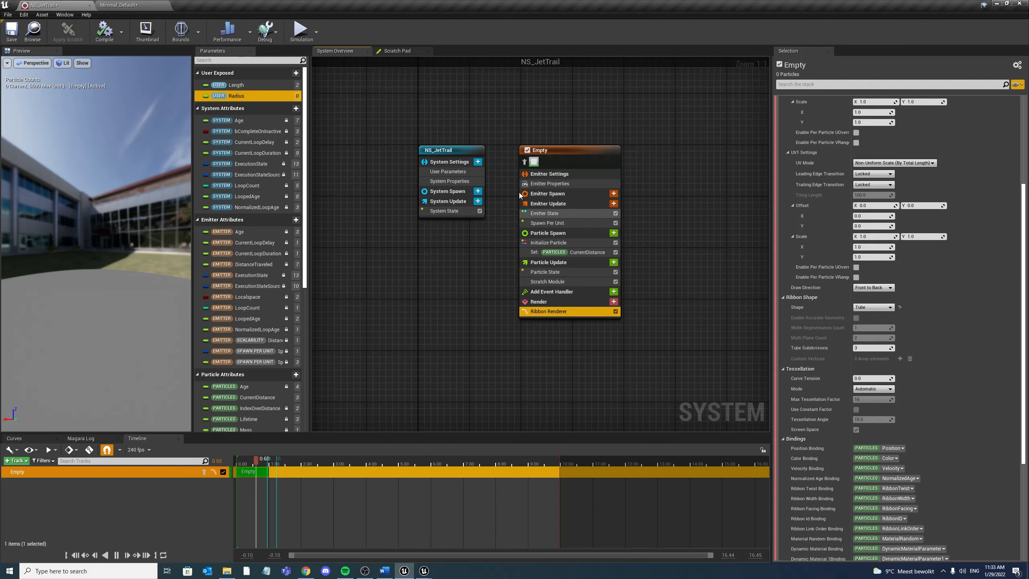
left_click(157, 5)
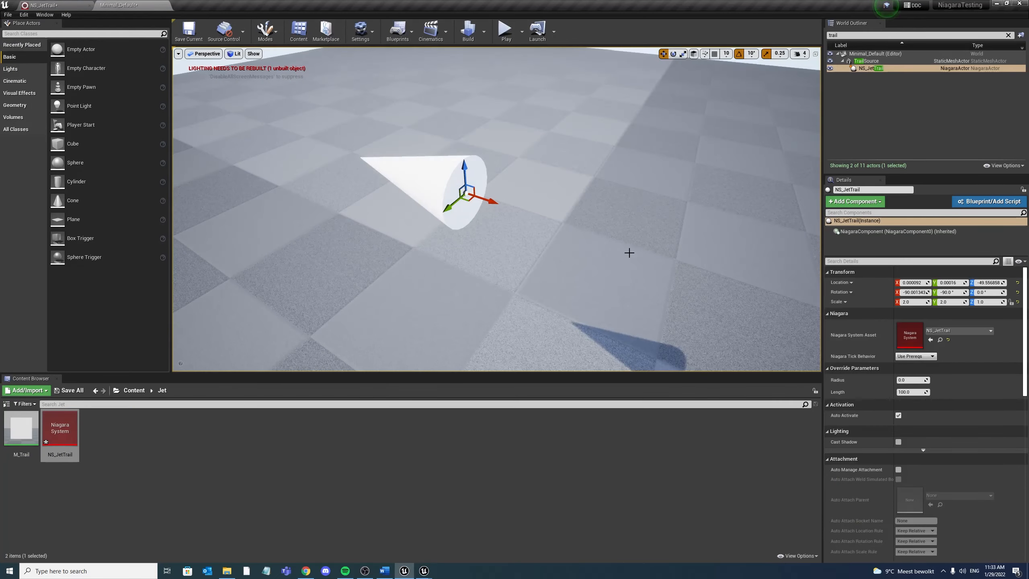
Link the Scratch Module's In_Radius input to the user-exposed Radius parameter in NS_JetTrail
left_click(63, 5)
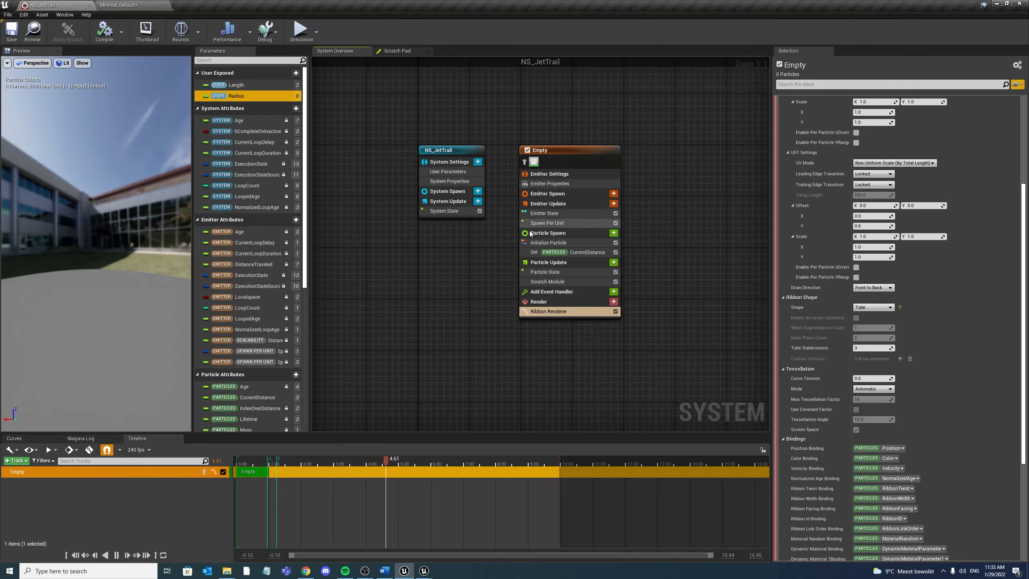
left_click(547, 281)
left_click_drag(238, 97, 865, 209)
Set NS_JetTrail's Radius override to 50 in the level and move the TrailSource cone in world space to test the trail
left_click(138, 5)
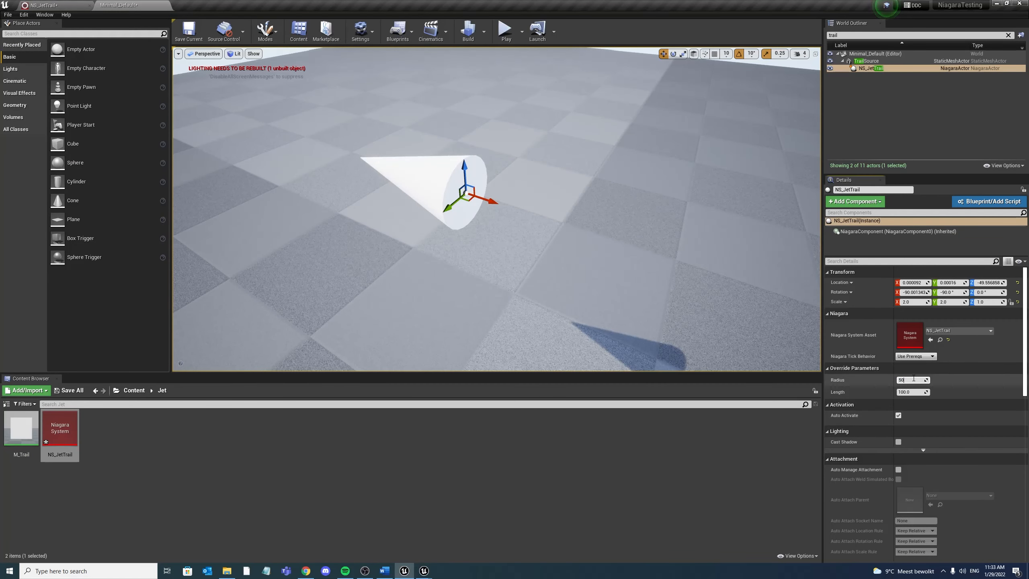
left_click(430, 175)
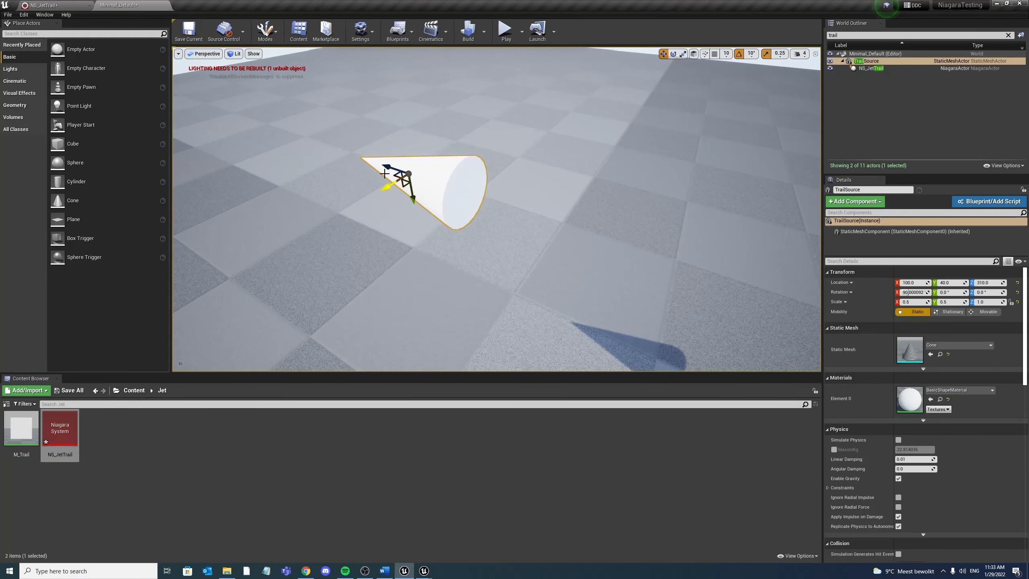
key("ctrl+grave")
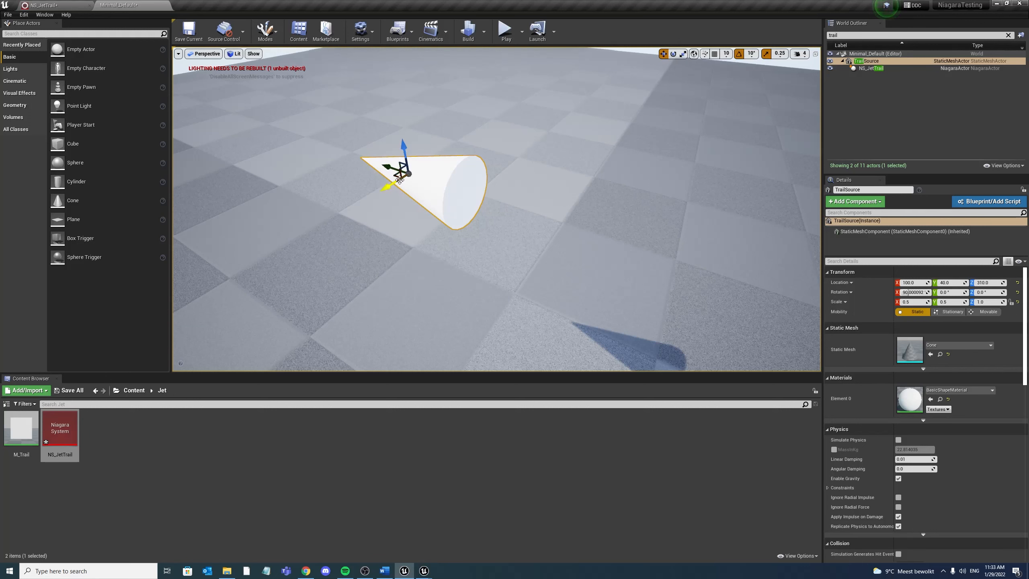
left_click_drag(398, 175, 472, 200)
right_click_drag(481, 208, 539, 206)
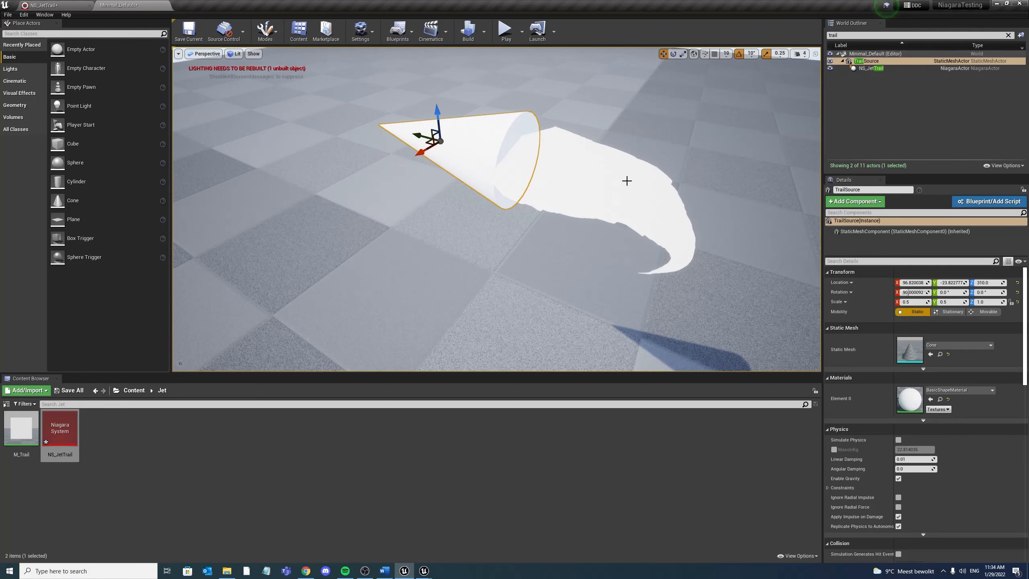
Open the Scratch Module graph of NS_JetTrail and move the Output Module node farther from the RibbonWidth Map Set node
left_click(56, 5)
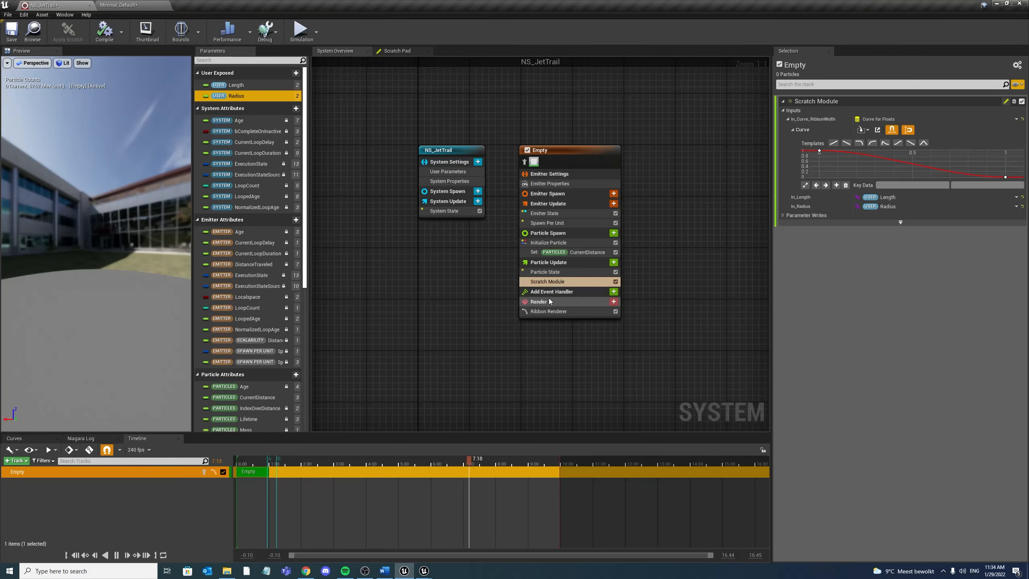
double_click(564, 284)
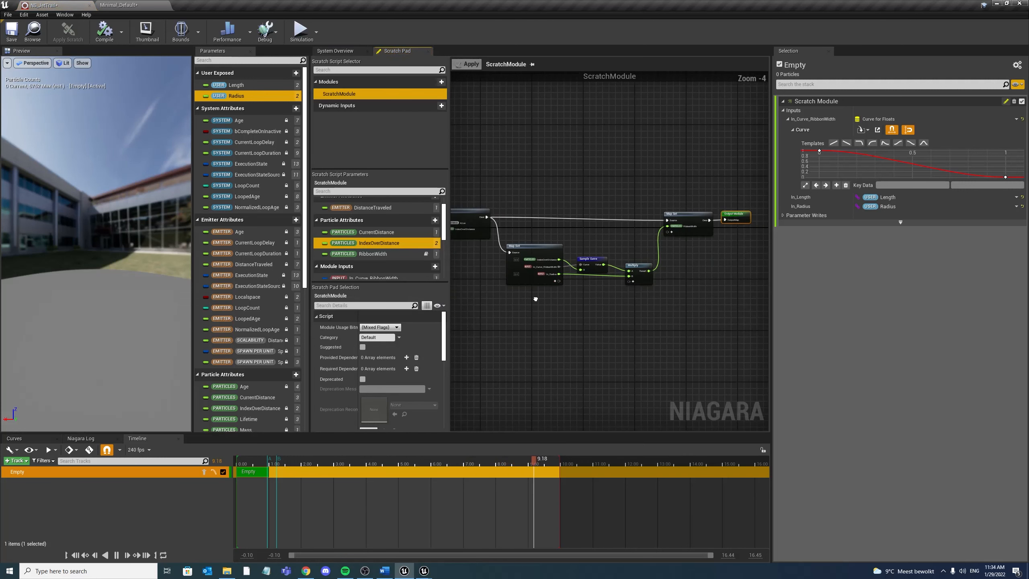
right_click_drag(535, 299, 494, 300)
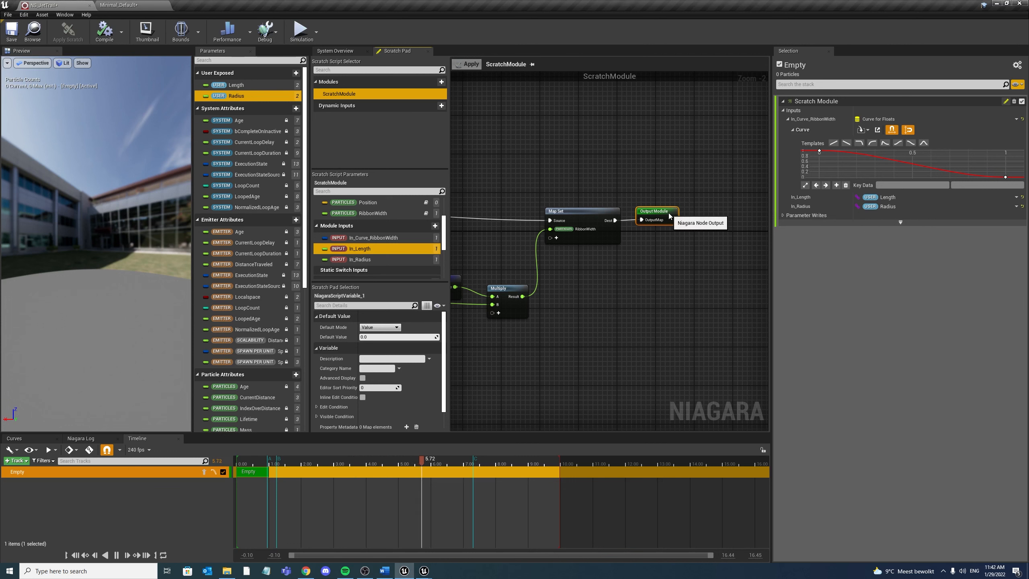
left_click_drag(765, 219, 769, 214)
right_click_drag(642, 234, 600, 259)
Branch a Parameter Map Get node off the RibbonWidth Map Set output and add the SystemXAxis and IndexOverDistance parameters to it
left_click_drag(529, 245, 567, 336)
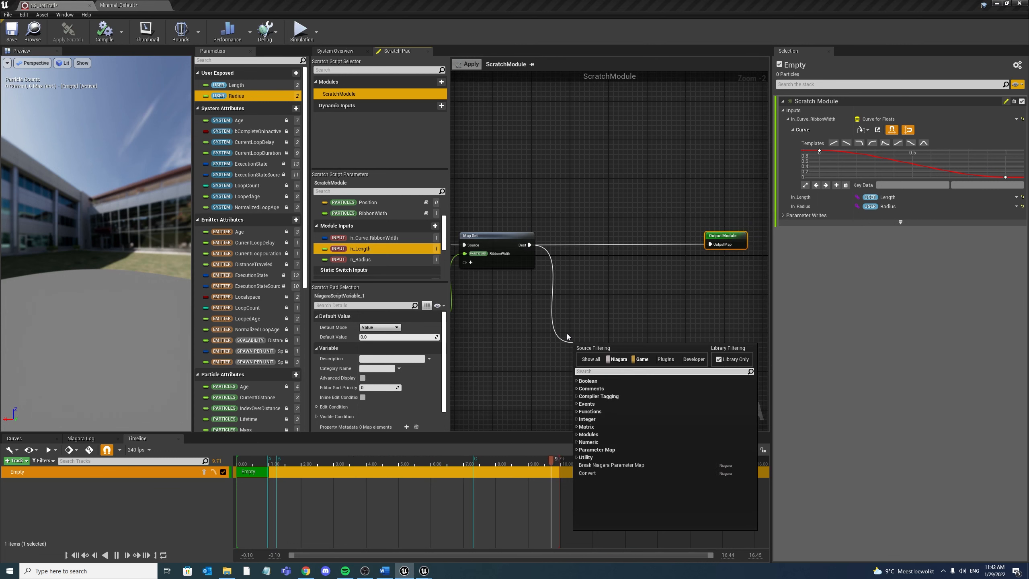
type("map")
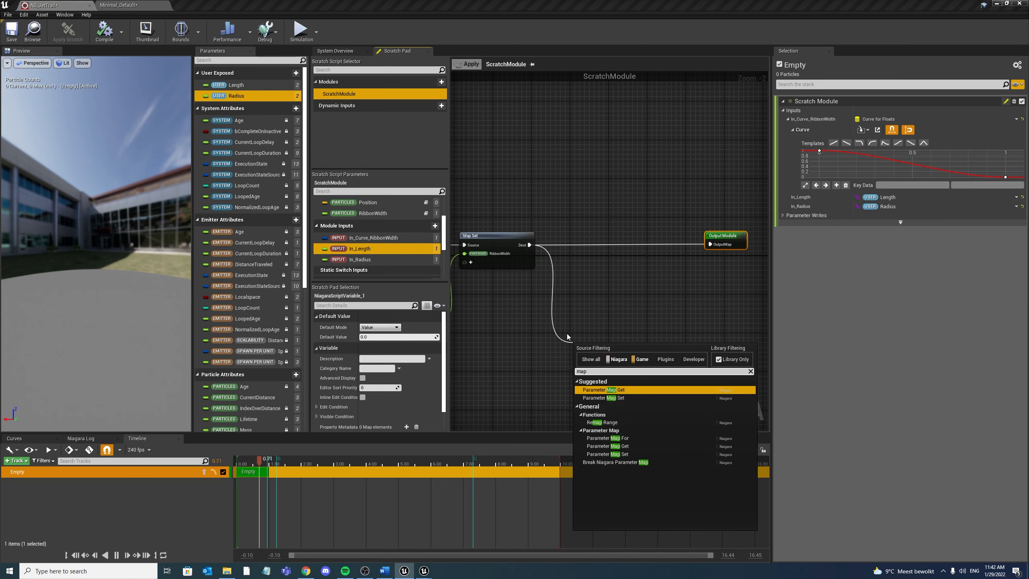
left_click(630, 389)
left_click(595, 367)
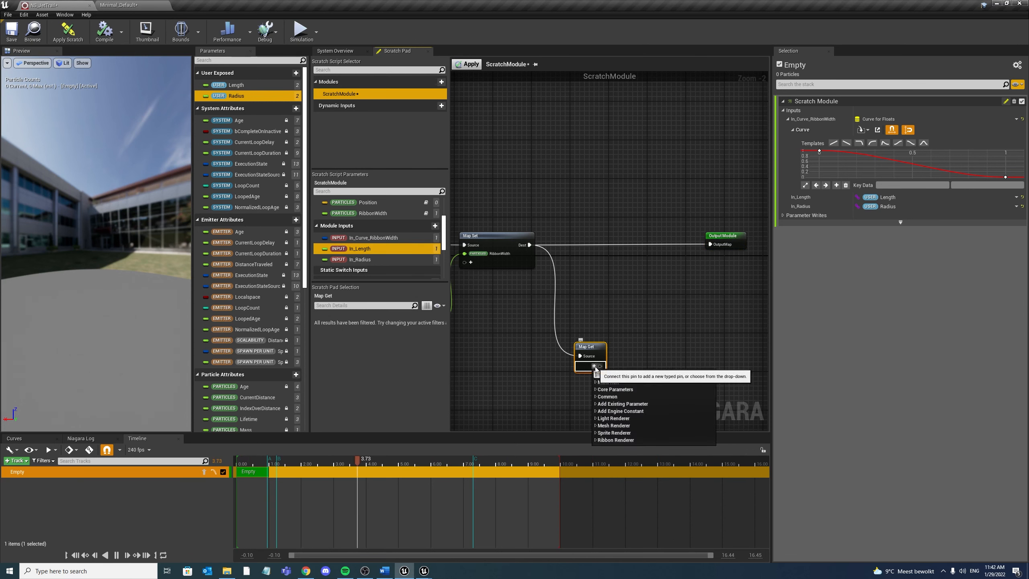
type("syste")
left_click(655, 412)
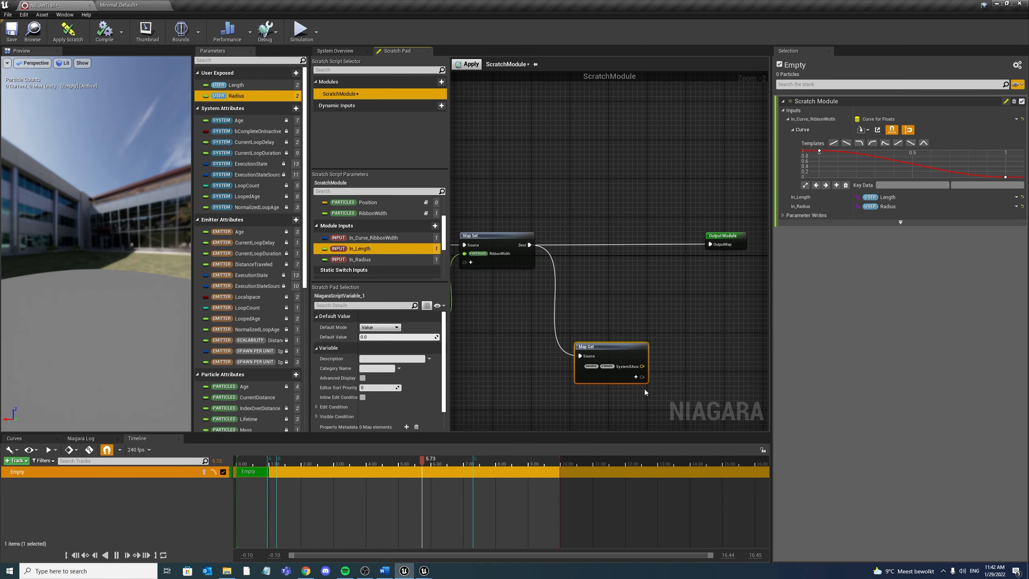
left_click(636, 377)
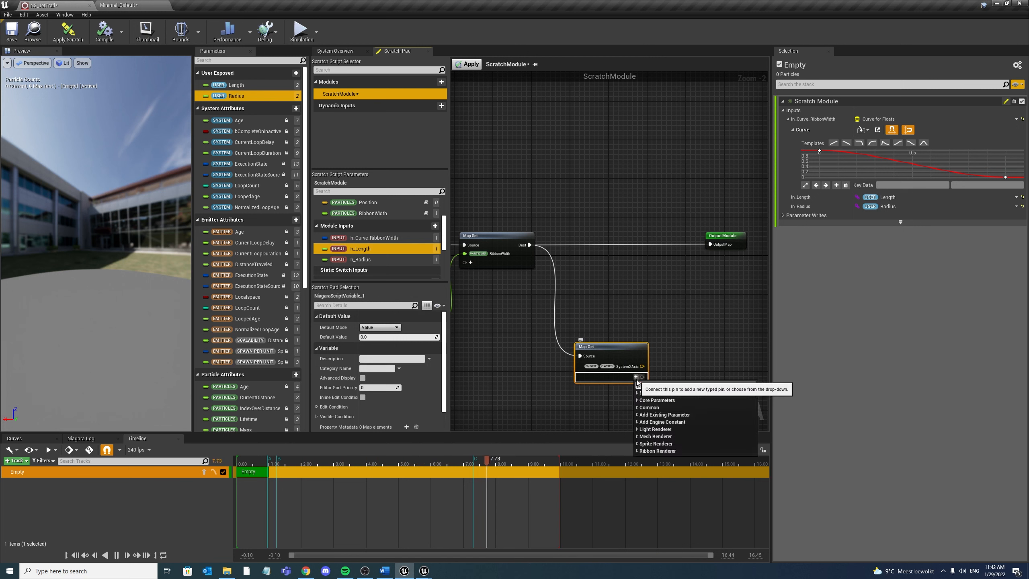
type("inde")
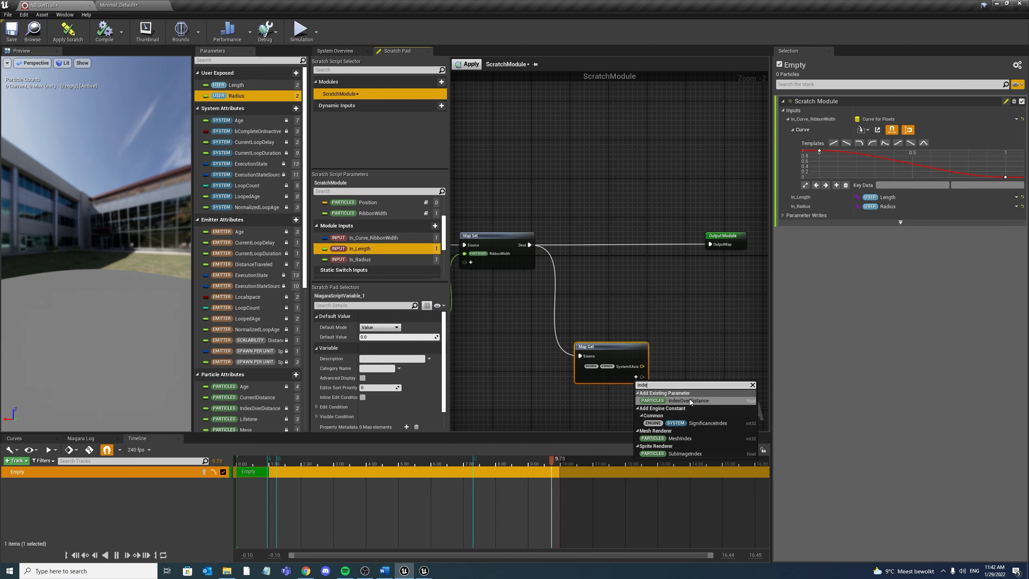
left_click(690, 400)
Add the In_Length input and the emitter's SimulationPosition as further outputs on the new Map Get node
scroll(362, 248, "down", 2)
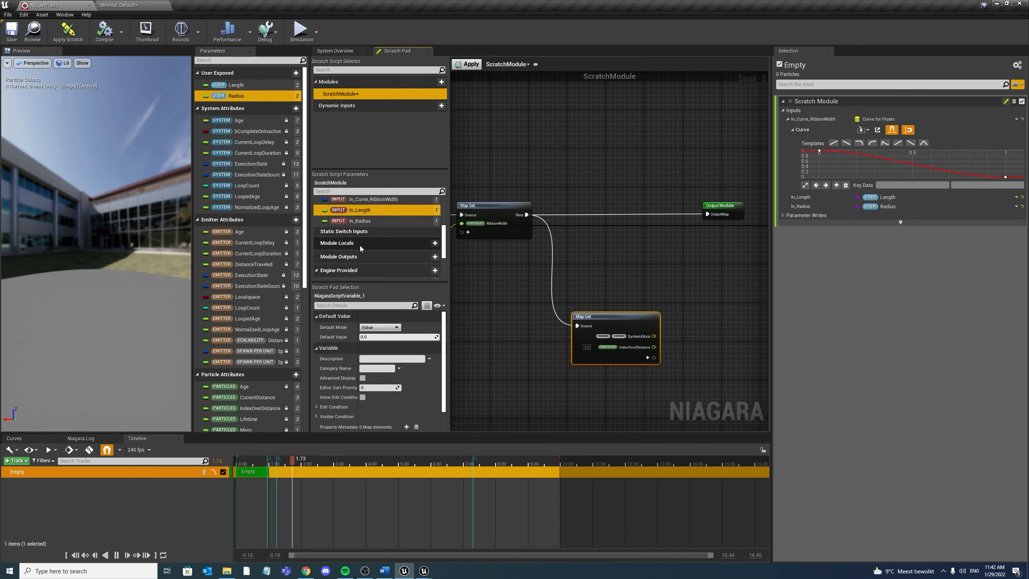
scroll(361, 248, "up", 2)
left_click_drag(360, 223, 616, 362)
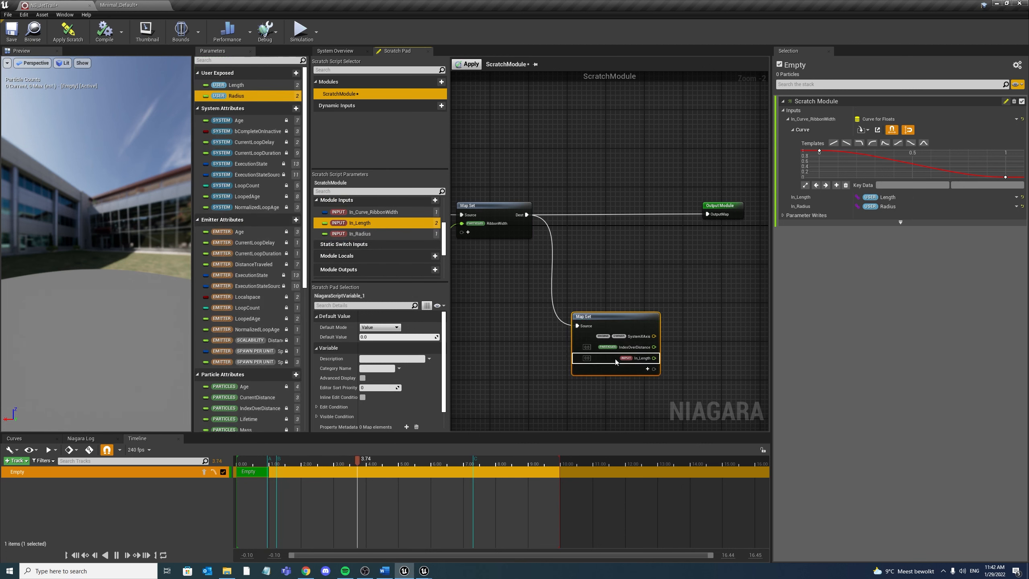
left_click(647, 369)
type("si")
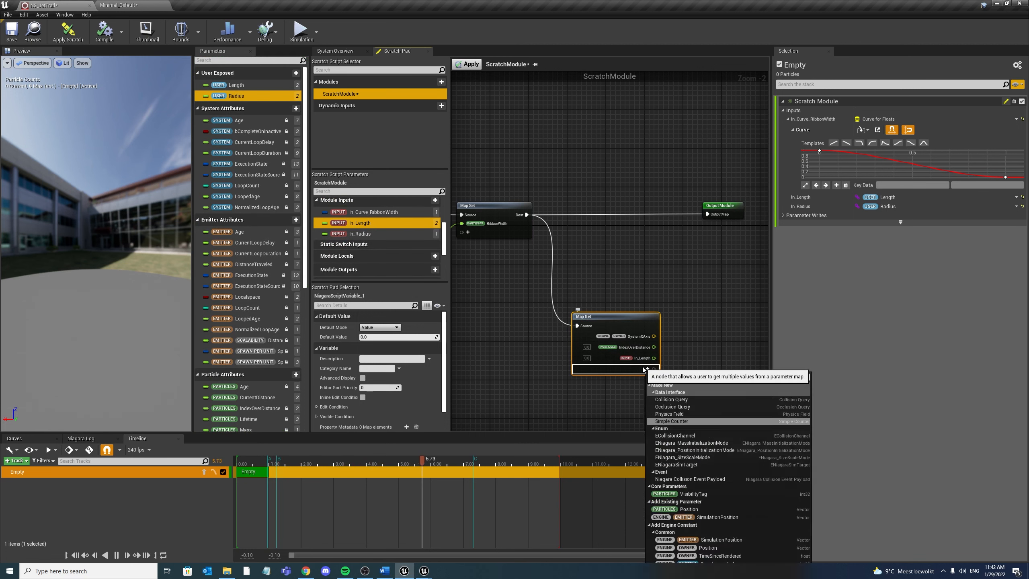
type("mul")
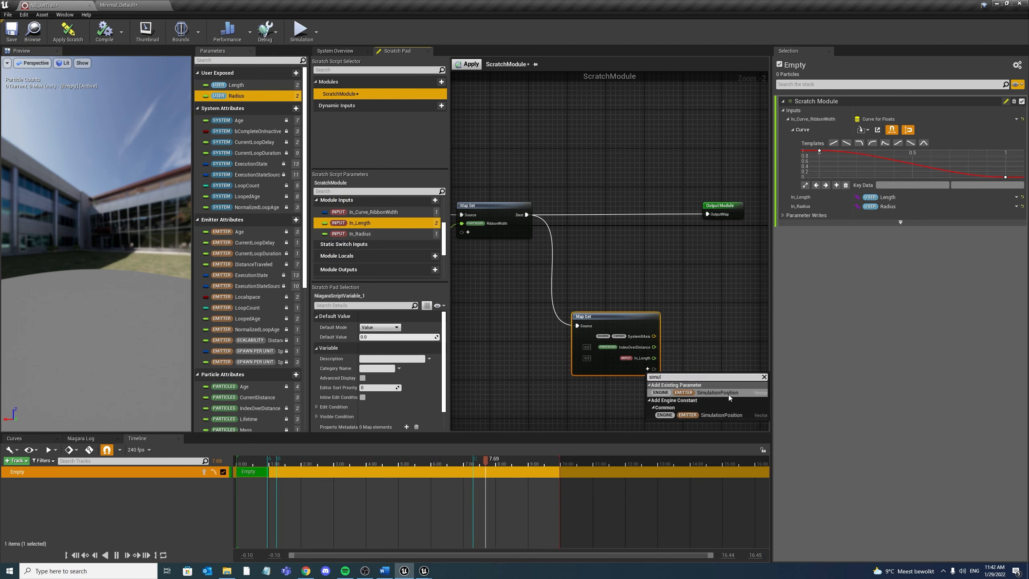
left_click(728, 393)
Place a Multiply node and feed it SystemXAxis, IndexOverDistance and In_Length from the Map Get node
right_click_drag(691, 341, 629, 321)
left_click(648, 307)
key("m")
left_click(648, 307)
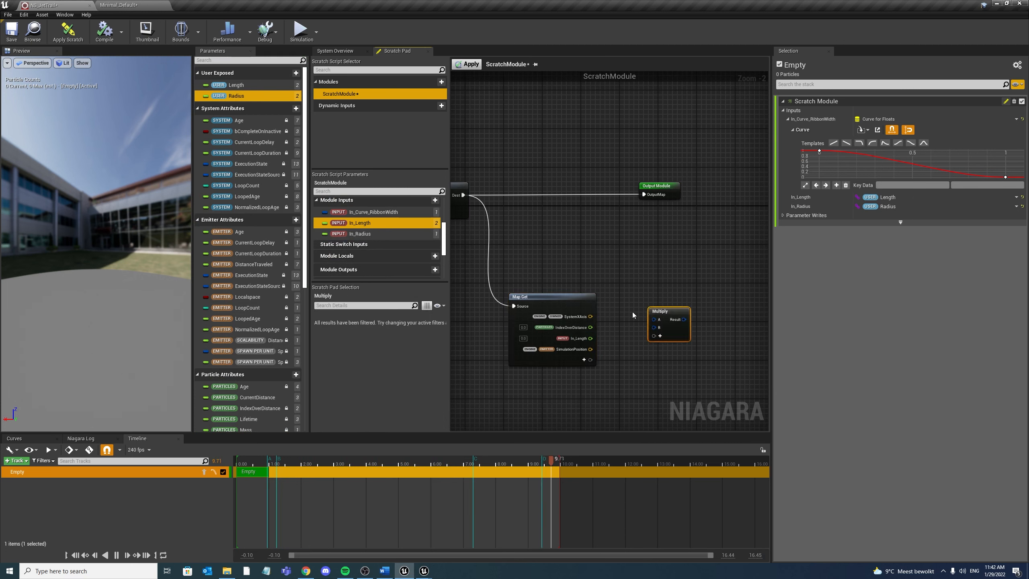
left_click_drag(591, 317, 654, 320)
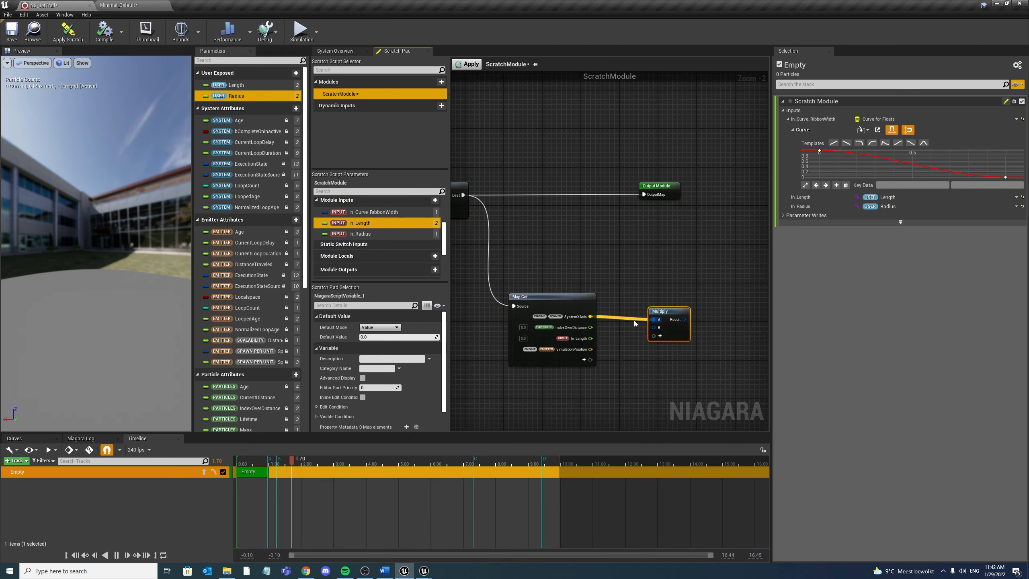
left_click_drag(590, 327, 654, 329)
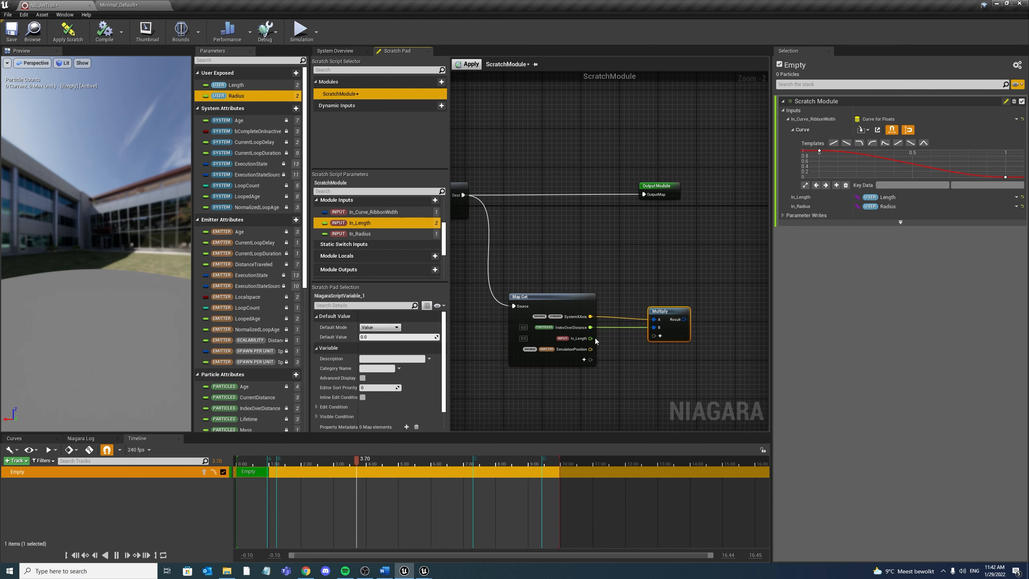
left_click_drag(595, 341, 653, 337)
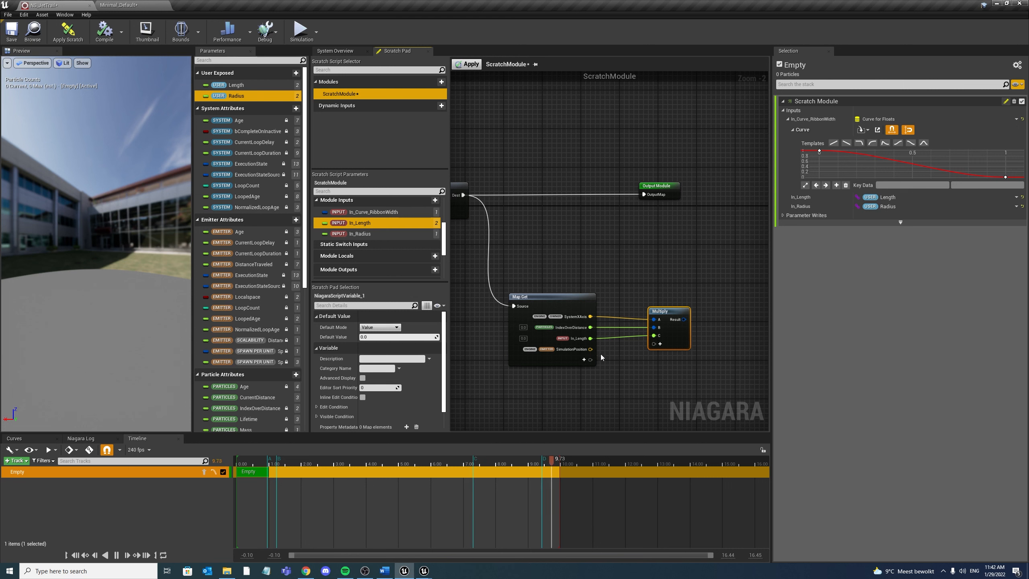
Place an Add node that sums SimulationPosition and the Multiply result
left_click(697, 289)
key("a")
left_click(695, 285)
left_click_drag(590, 349, 641, 237)
left_click(637, 235)
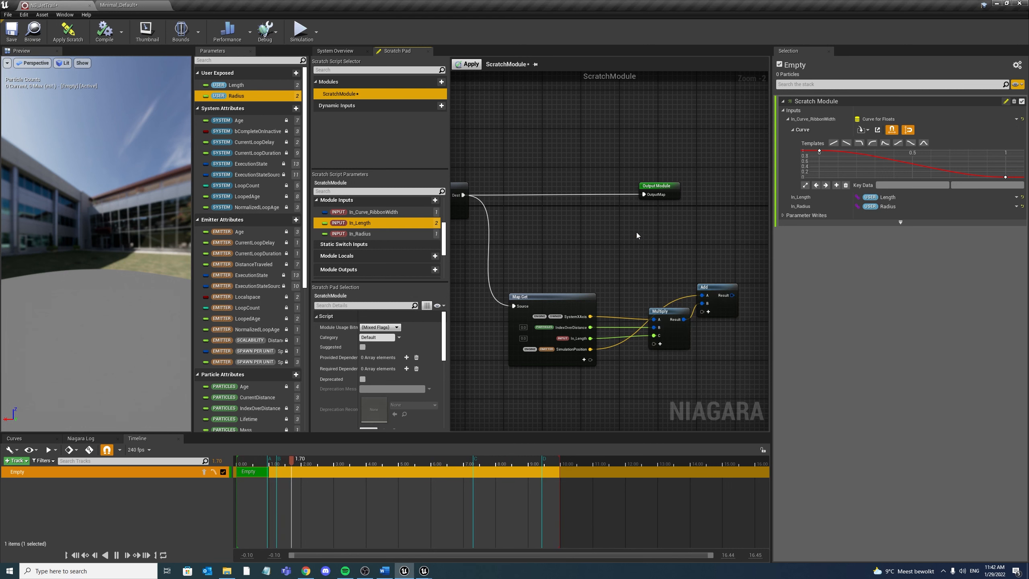
Insert a Parameter Map Set node into the execution line just before the Output Module, spacing the Output Module out to make room
right_click_drag(698, 257, 646, 258)
left_click_drag(679, 296, 558, 229)
left_click(558, 226)
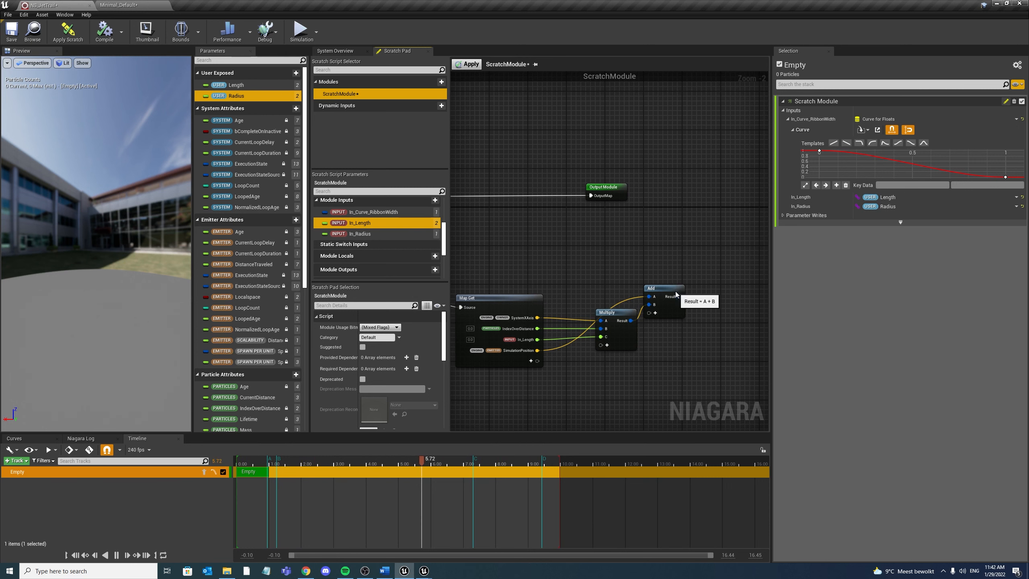
left_click_drag(604, 187, 666, 191)
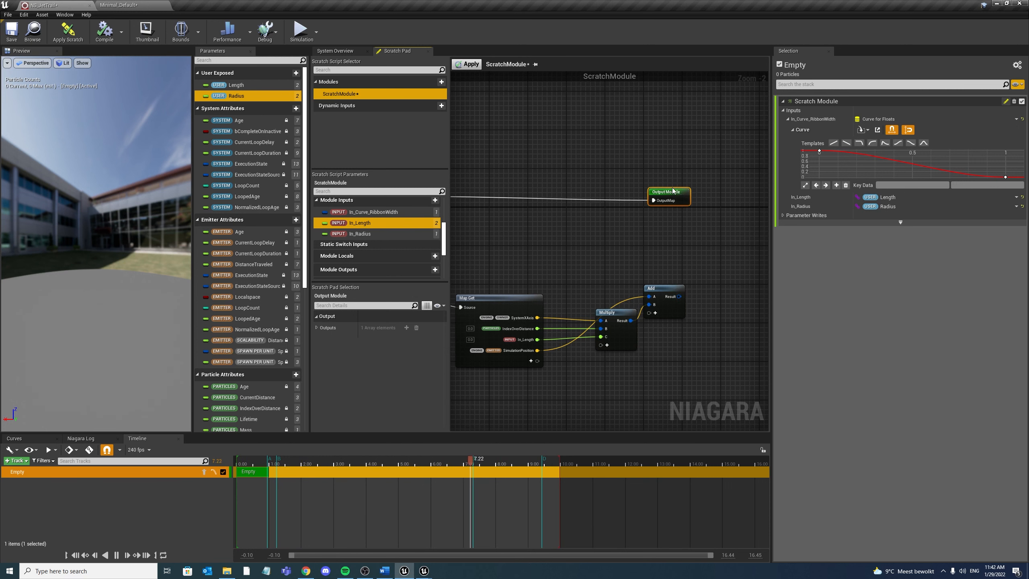
right_click(600, 223)
type("map")
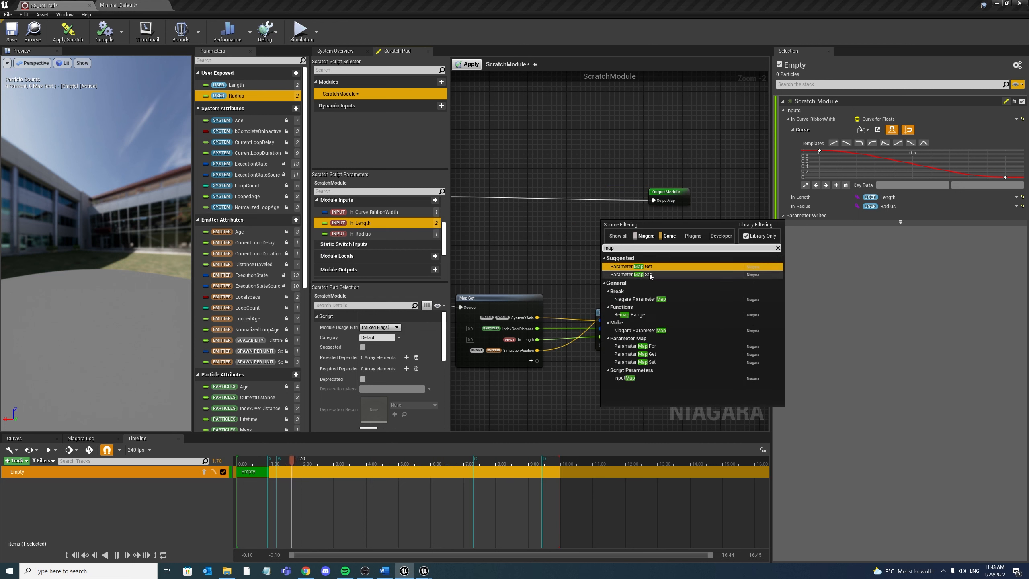
left_click(651, 275)
left_click_drag(653, 200, 607, 192, "ctrl")
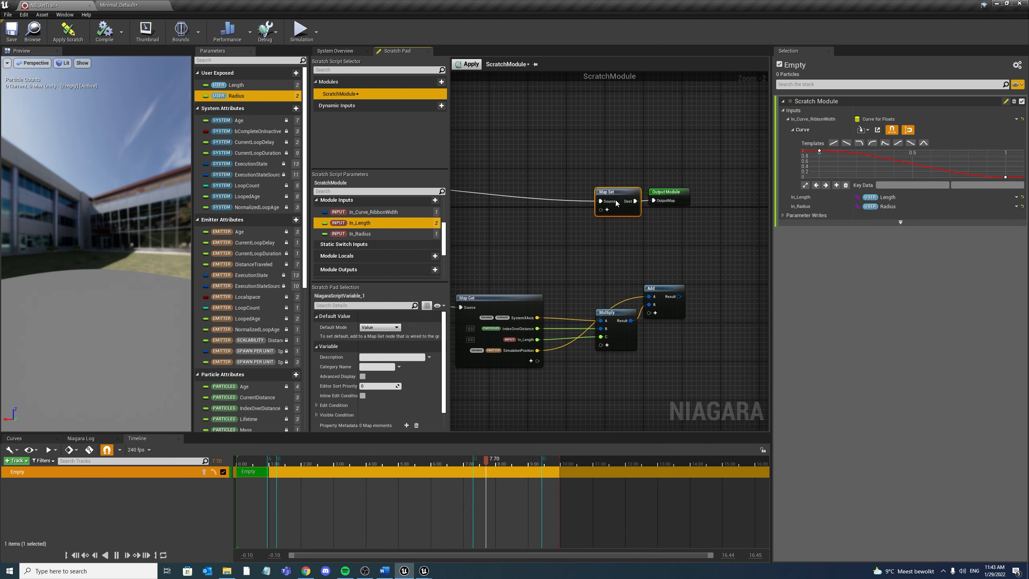
Add PARTICLES Position to the new Map Set node, feed it the Add node's Result, and apply the scratch module
left_click(607, 210)
type("posi")
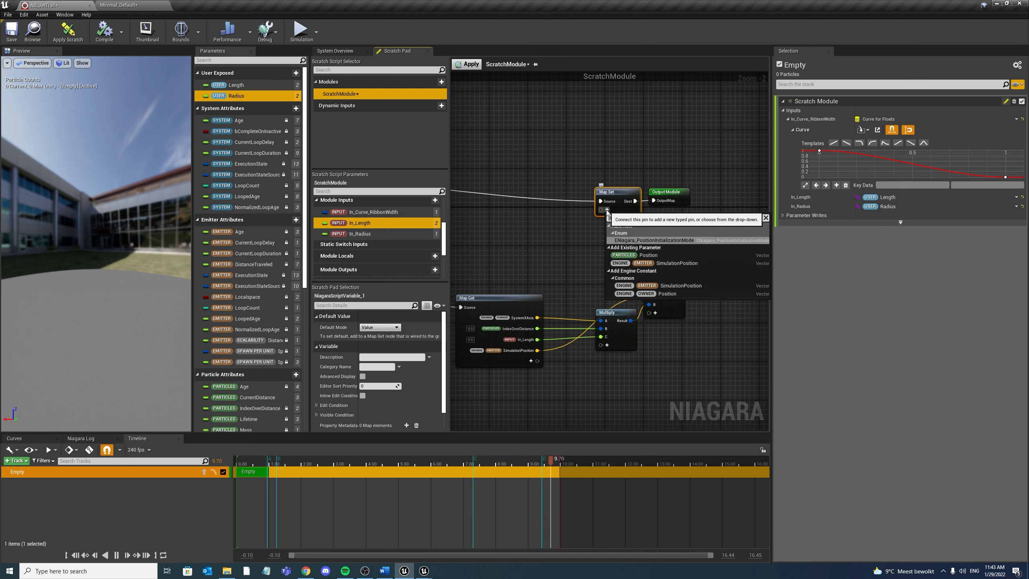
left_click(650, 255)
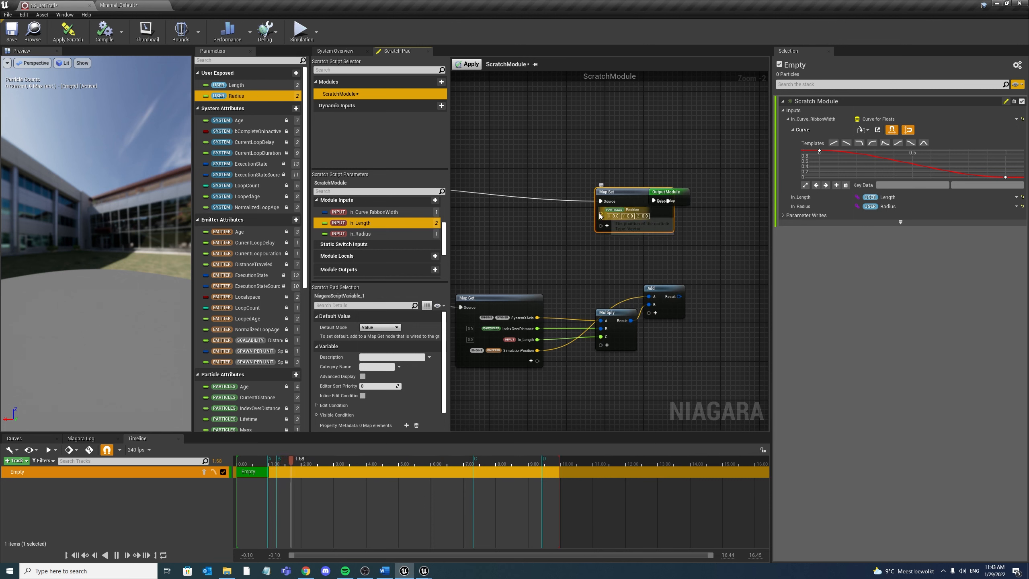
left_click_drag(601, 209, 679, 297)
left_click_drag(666, 192, 690, 192)
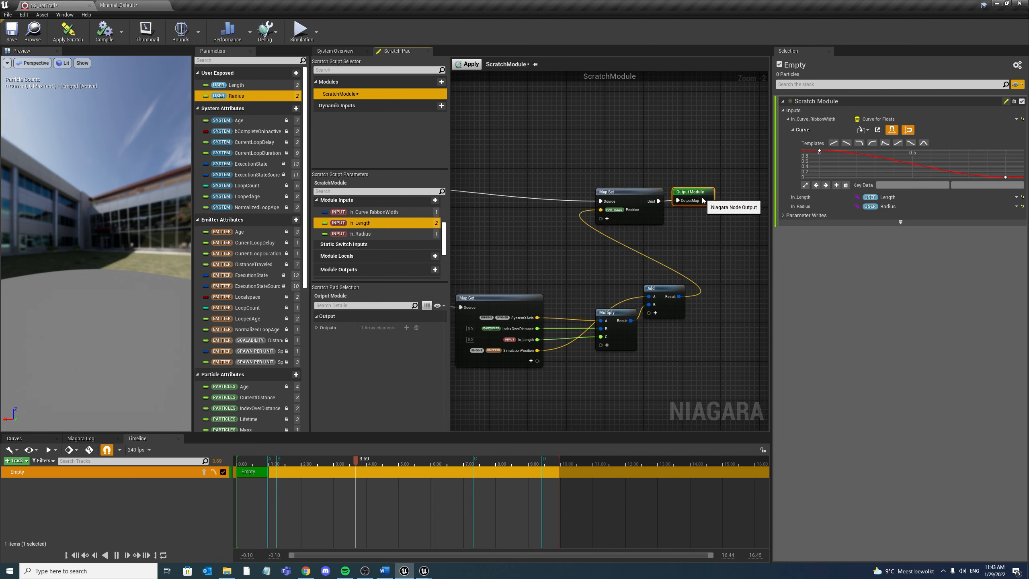
left_click(468, 64)
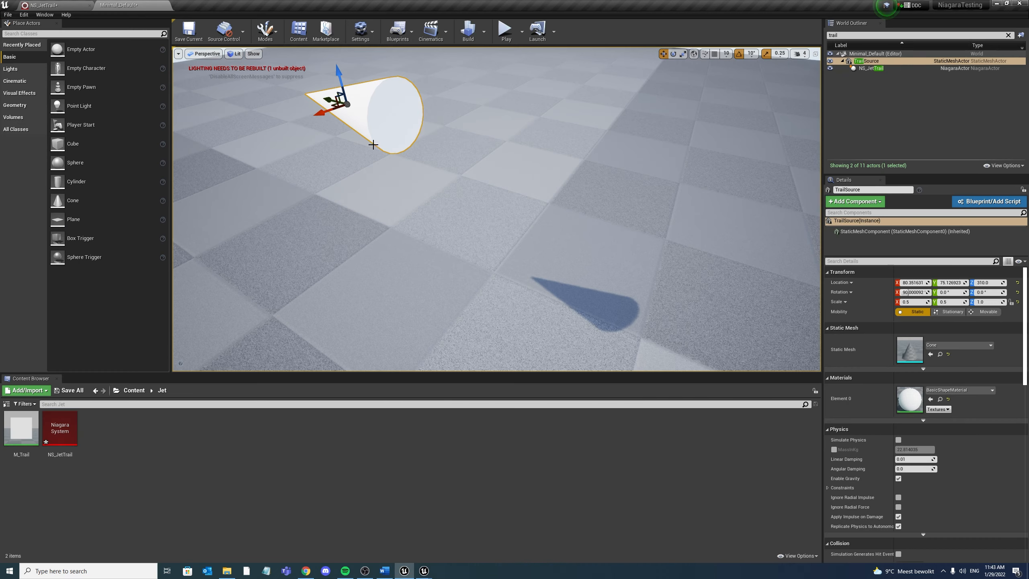
Move the TrailSource cone across the level to see how the jet trail follows it
left_click_drag(332, 105, 327, 176)
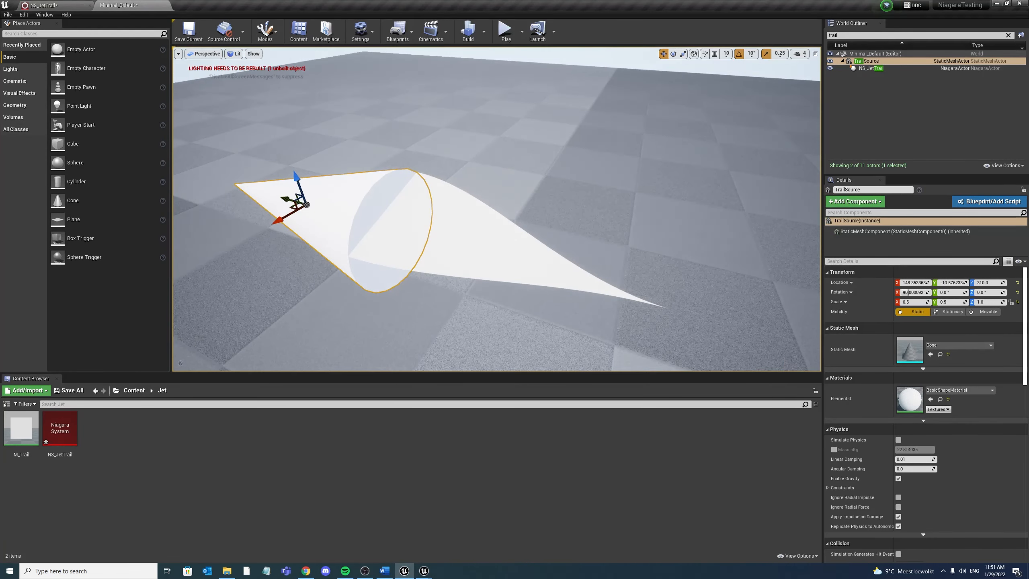
right_click_drag(418, 199, 418, 205)
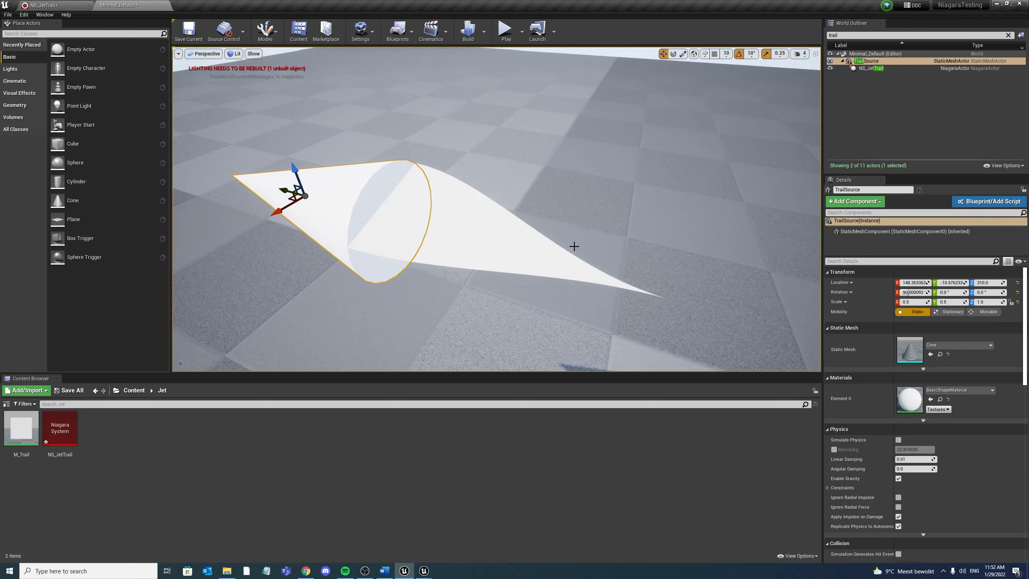
Return to the NS_JetTrail system overview and select the Particle Spawn module that sets CurrentDistance
left_click(55, 5)
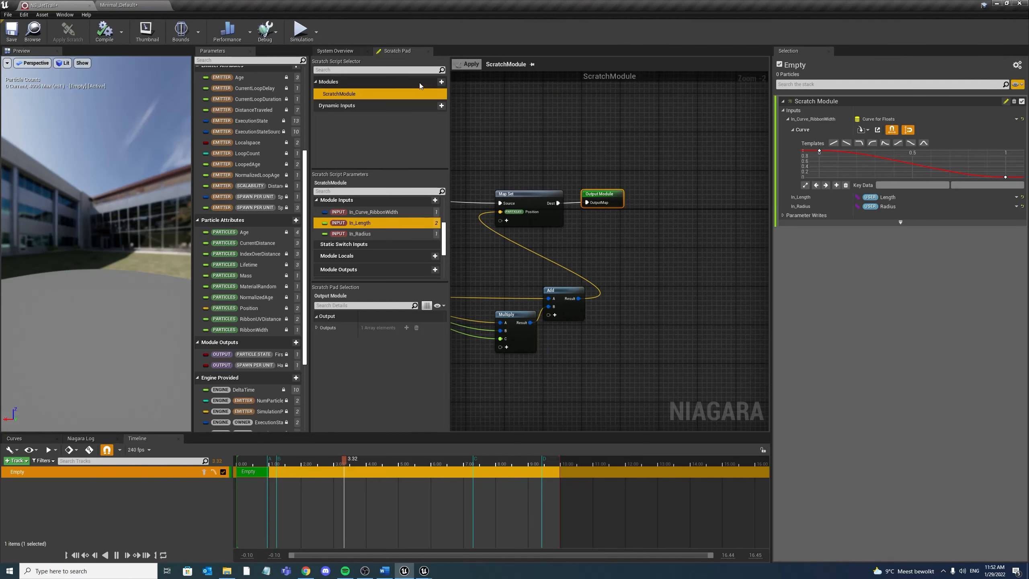
left_click(352, 52)
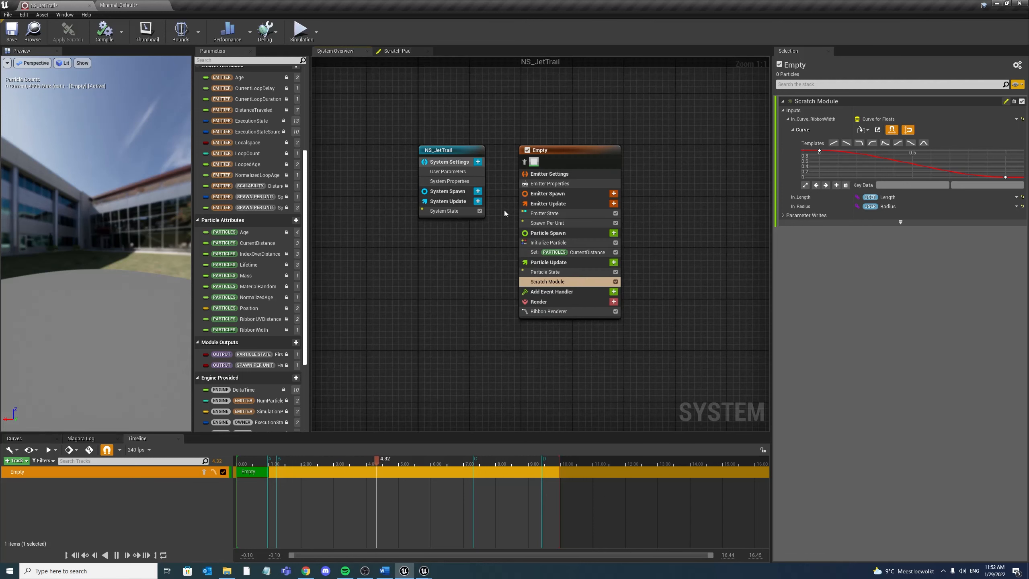
left_click(614, 233)
key("Escape")
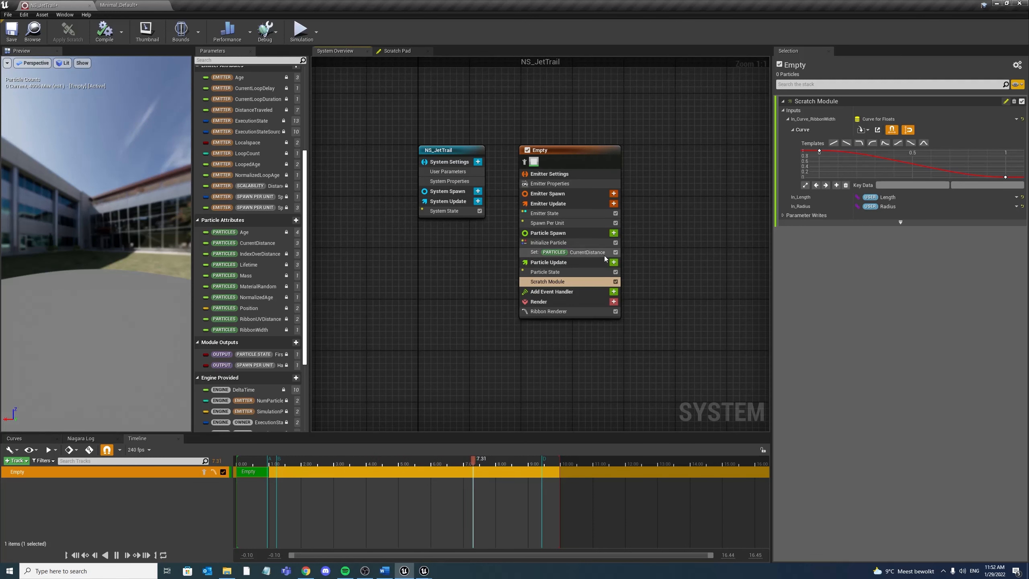
left_click(578, 251)
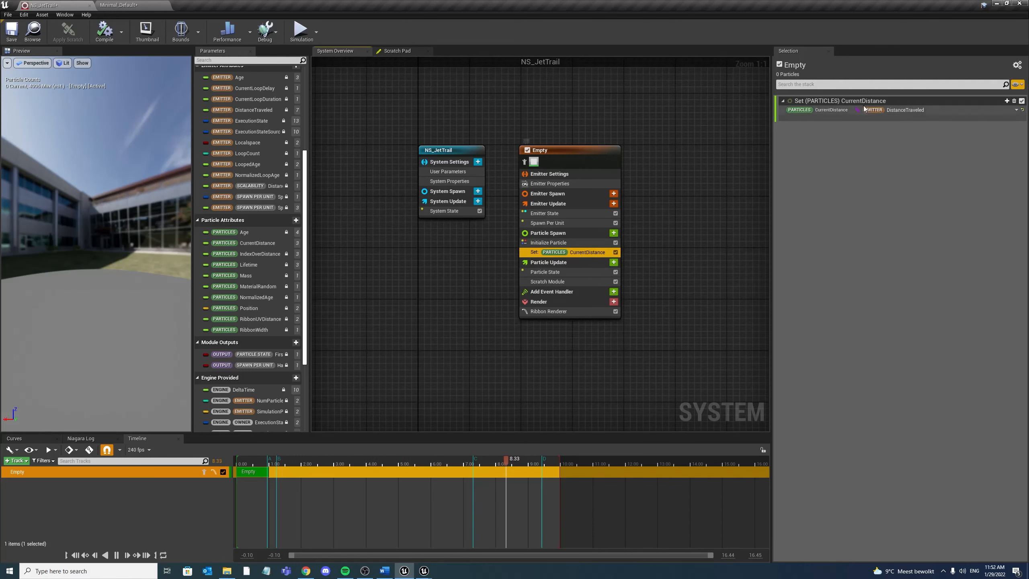
left_click(1007, 101)
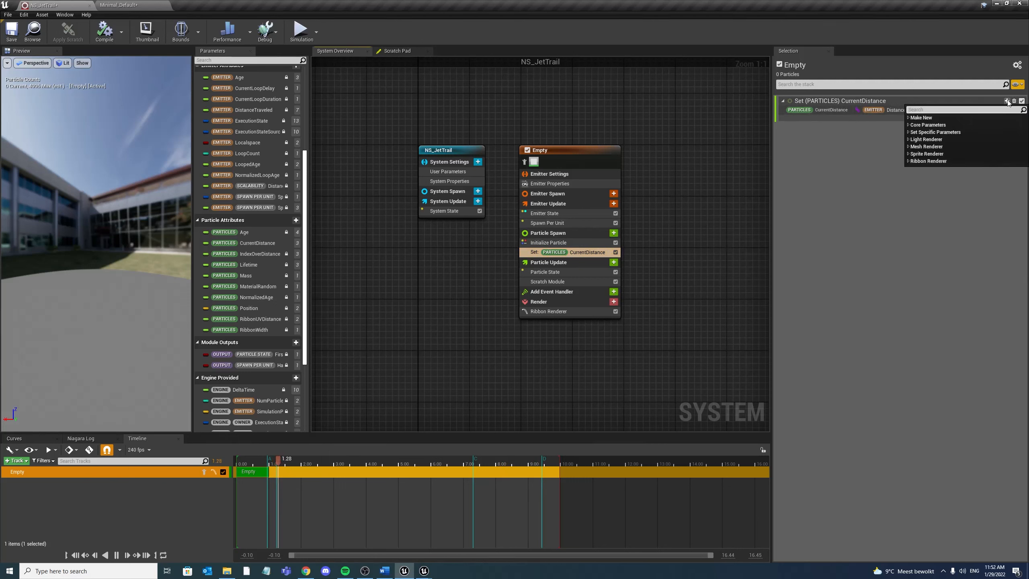
type("vec")
key("Return")
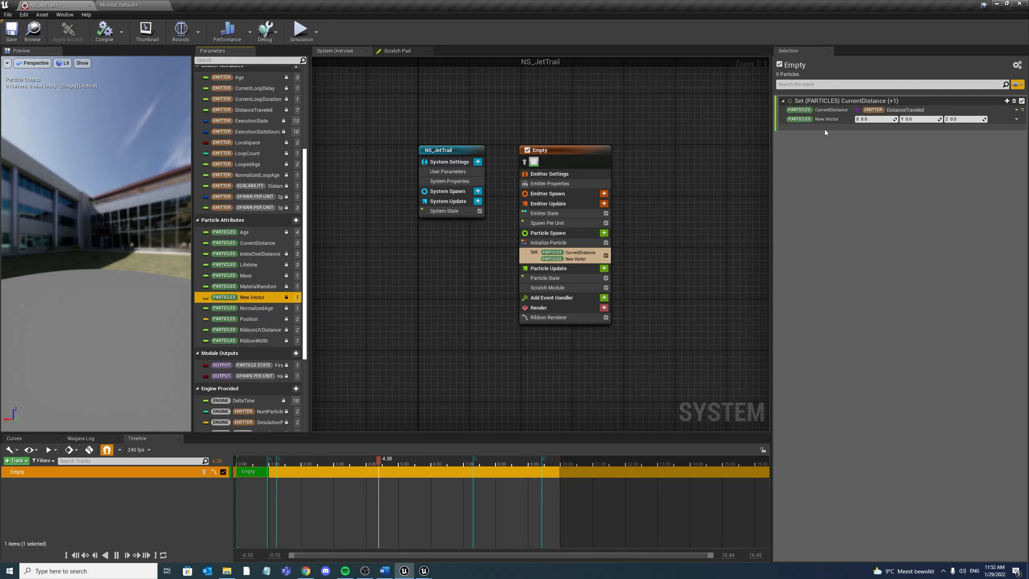
left_click(1016, 119)
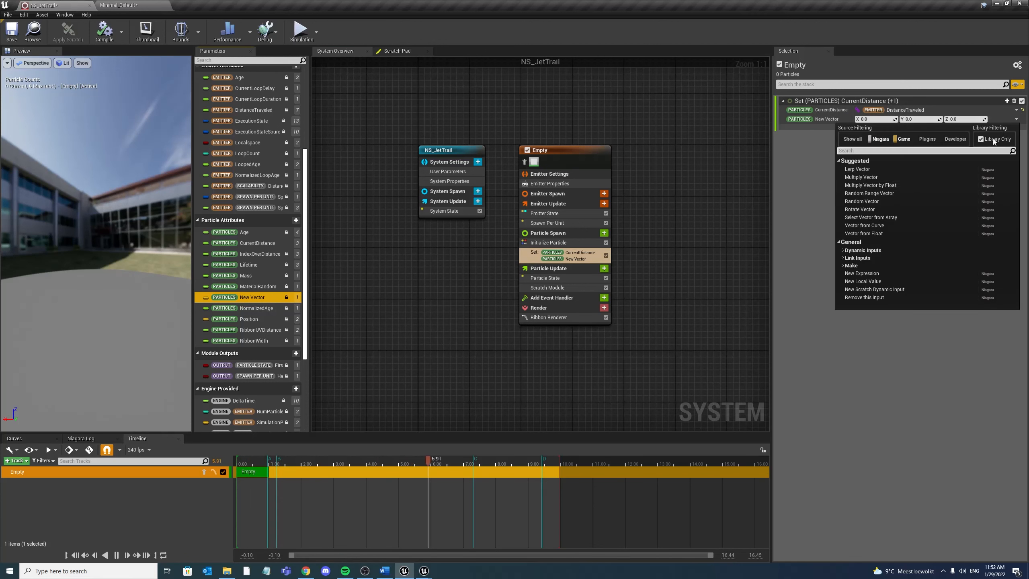
left_click(848, 300)
Duplicate the PARTICLES Position attribute with the Initial namespace modifier and add the copy to the CurrentDistance set module
right_click(250, 310)
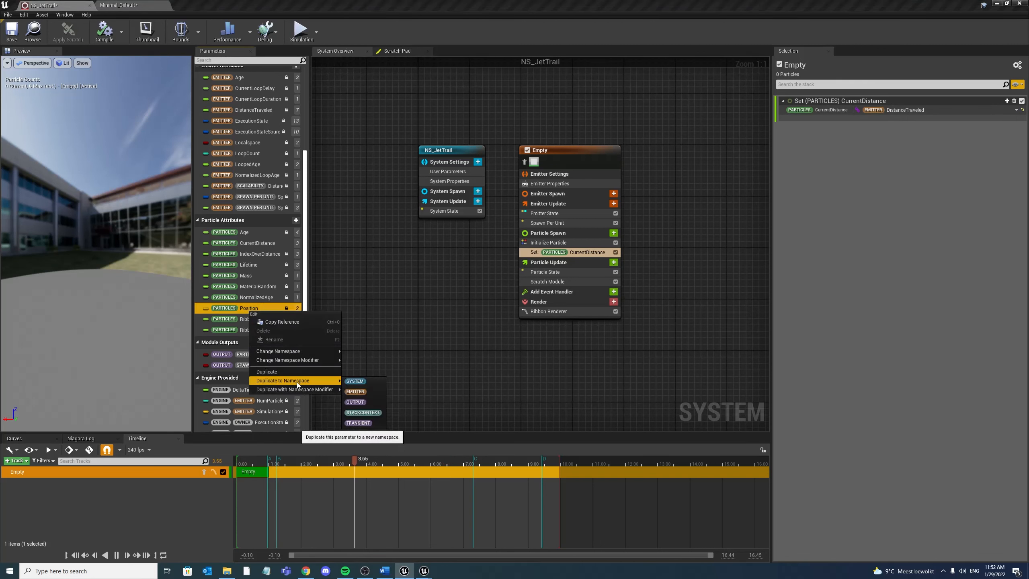
mouse_move(320, 388)
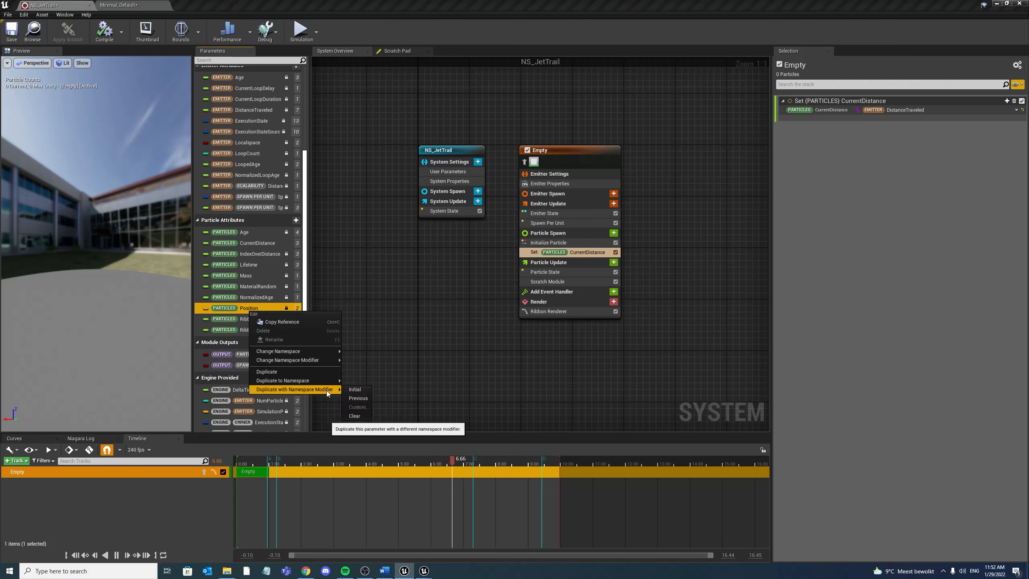
left_click(357, 390)
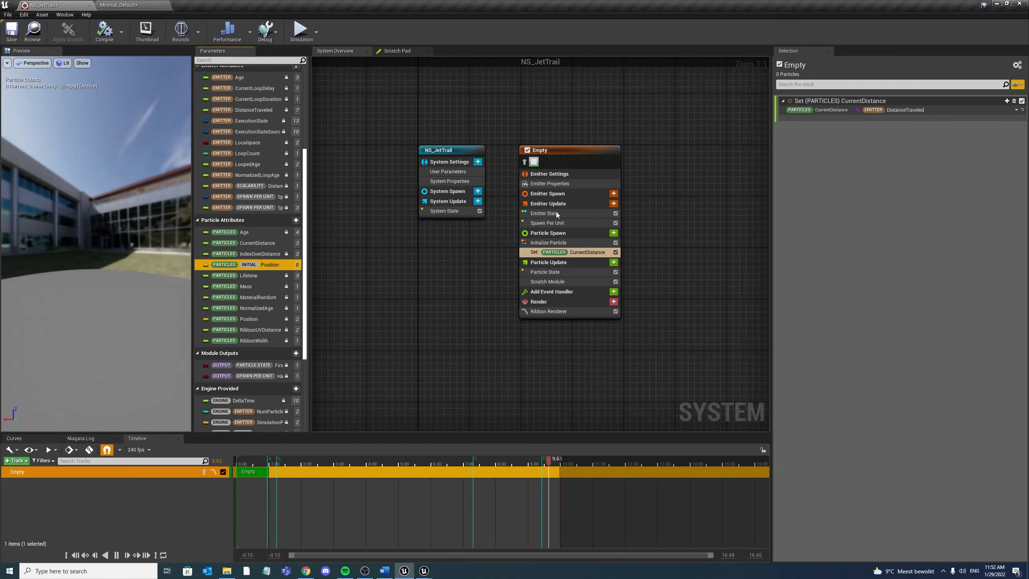
left_click_drag(260, 271, 867, 104)
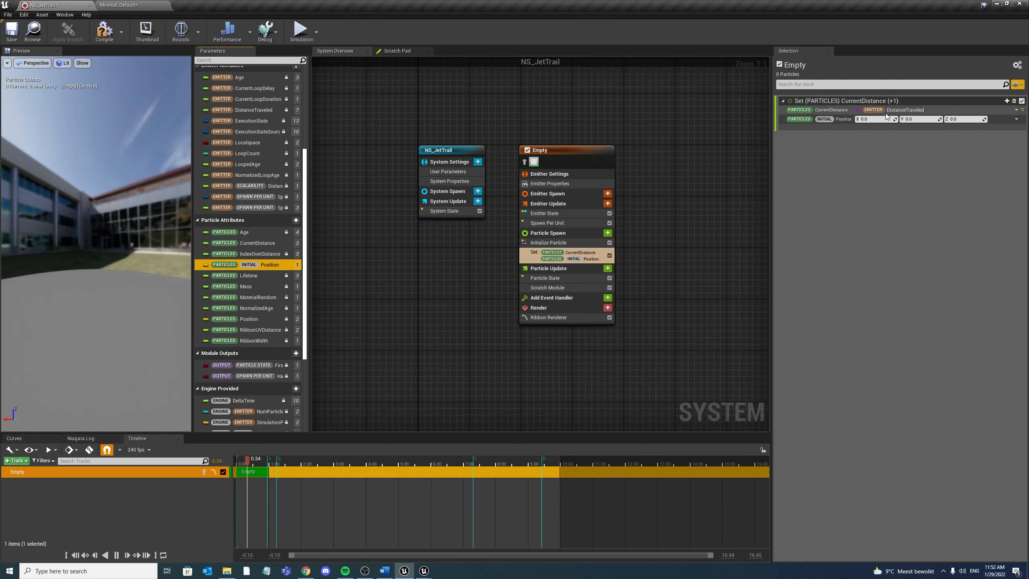
Link the PARTICLES INITIAL Position value in the spawn module to PARTICLES Position
left_click(1017, 118)
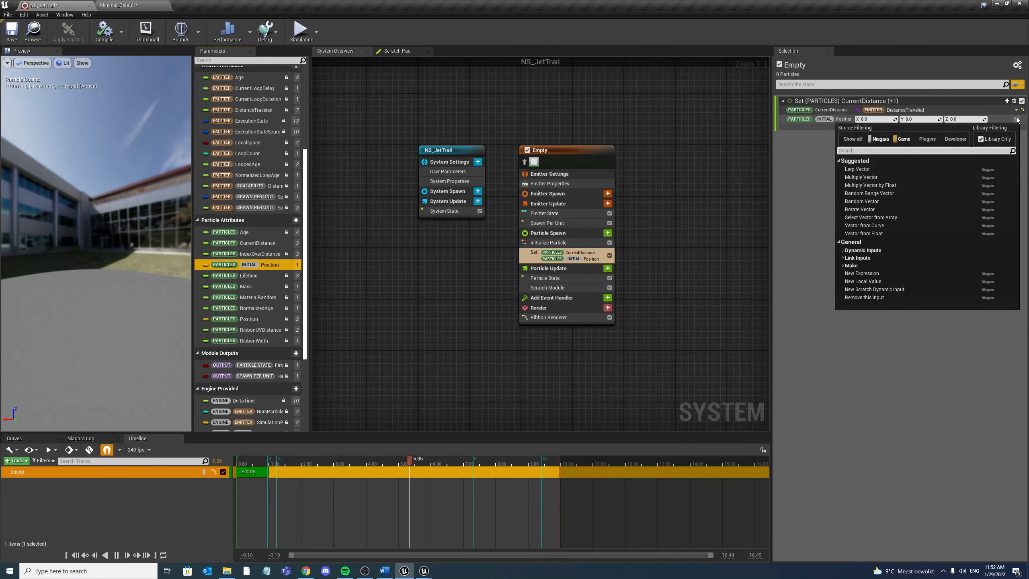
type("POSITI")
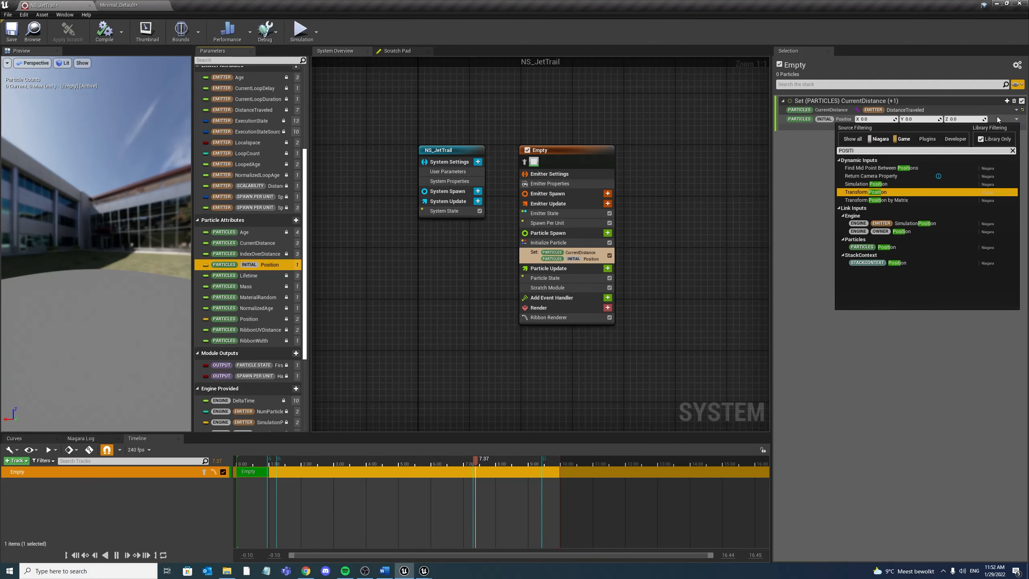
left_click(887, 247)
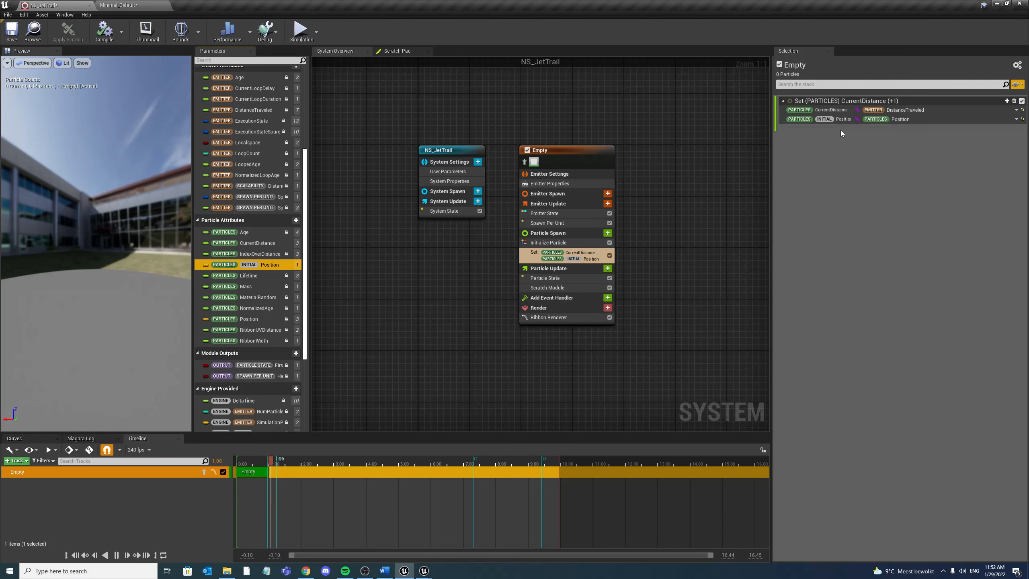
Reopen the scratch module graph and branch a Parameter Map Get node off the Position Map Set node's output
left_click(569, 288)
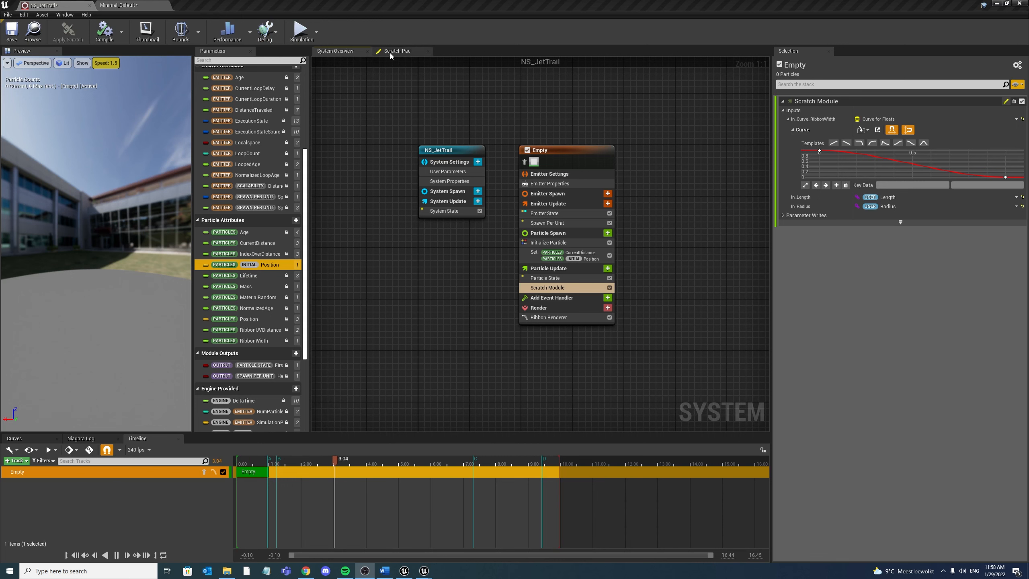
left_click(395, 50)
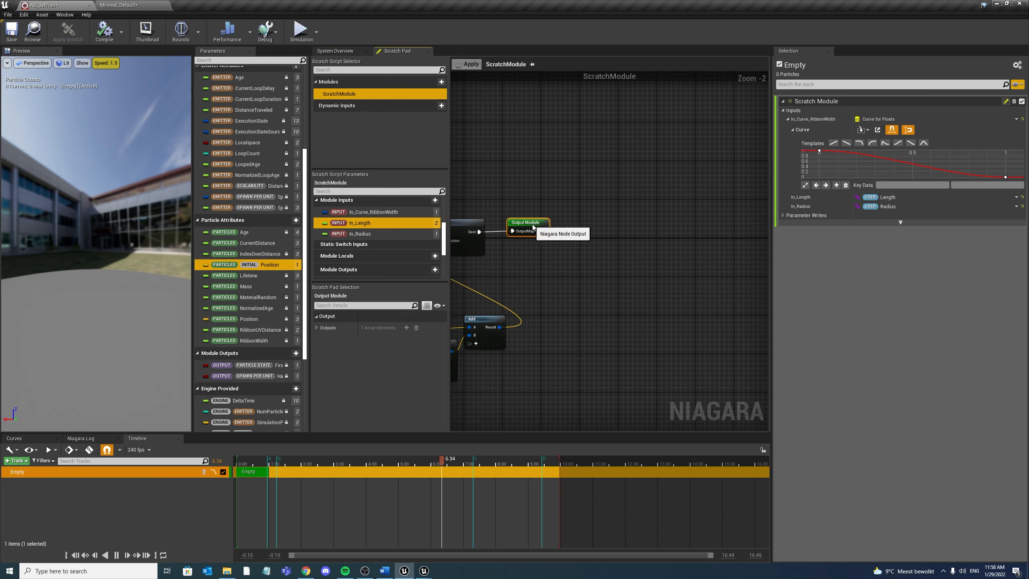
scroll(533, 228, "down", 3)
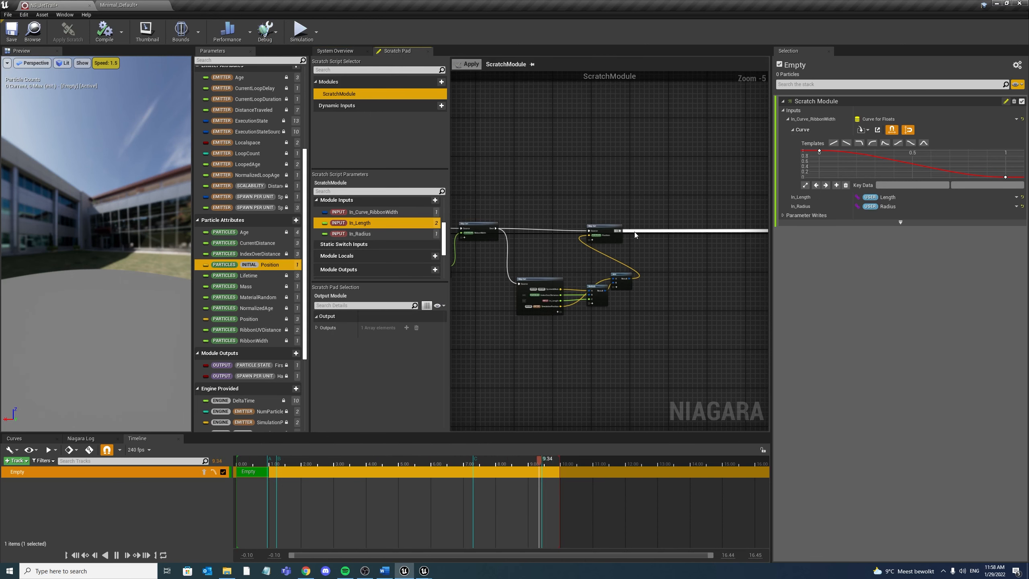
left_click_drag(621, 231, 694, 292)
type("map")
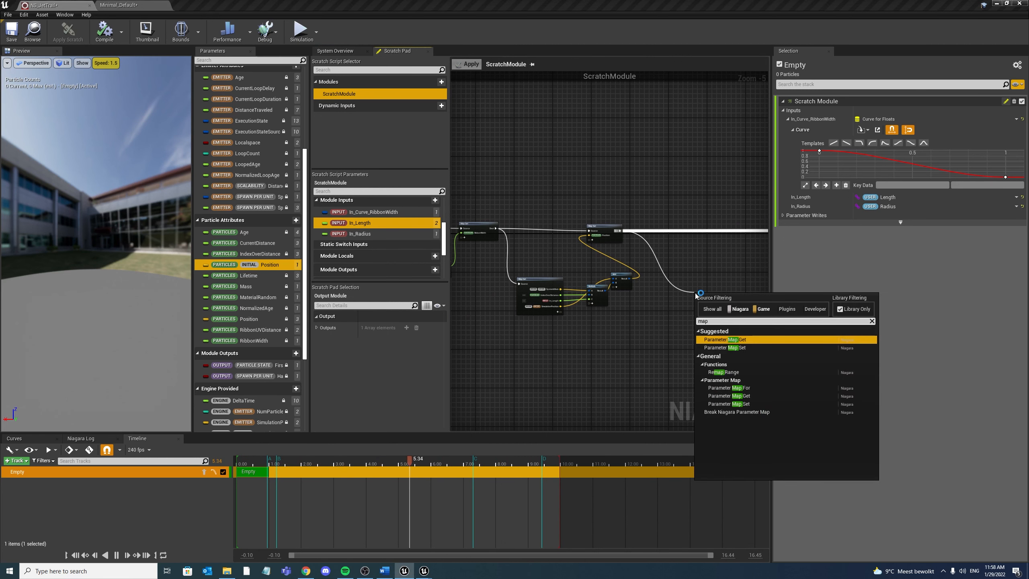
key("Return")
scroll(692, 297, "up", 2)
left_click_drag(714, 297, 684, 253)
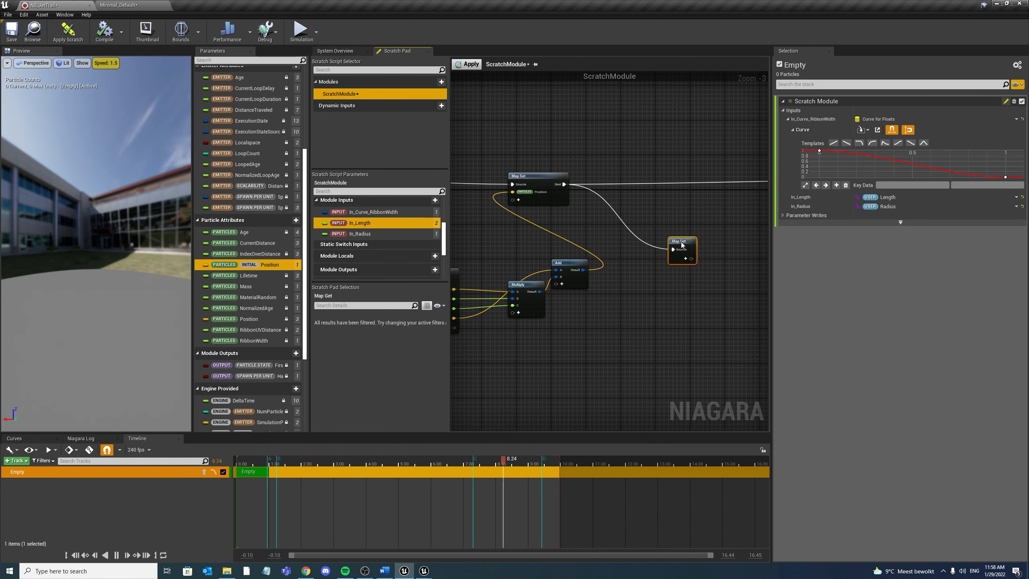
Add the IndexOverDistance and PARTICLES Position parameters as outputs on the new Map Get node
left_click(690, 272)
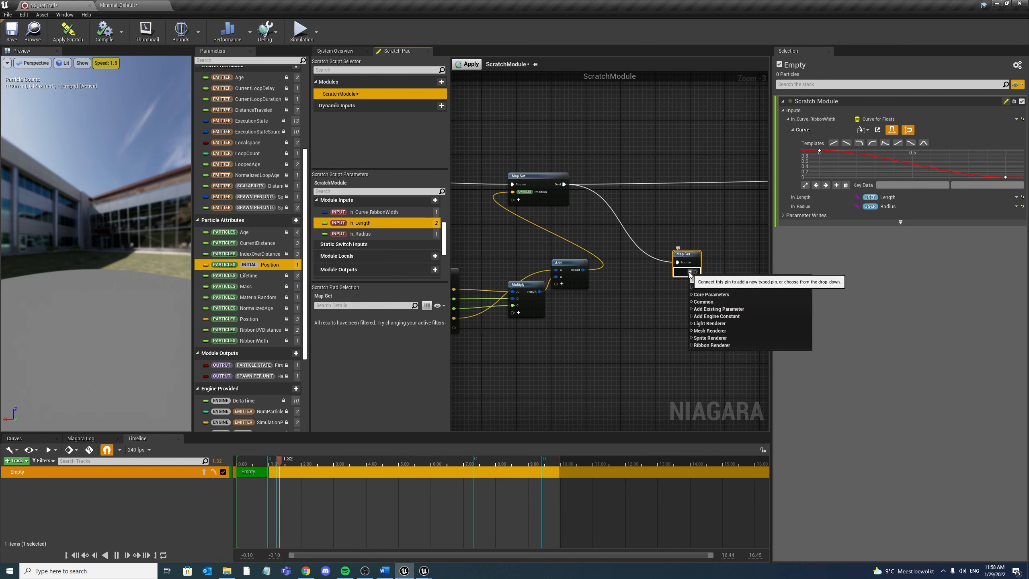
type("index")
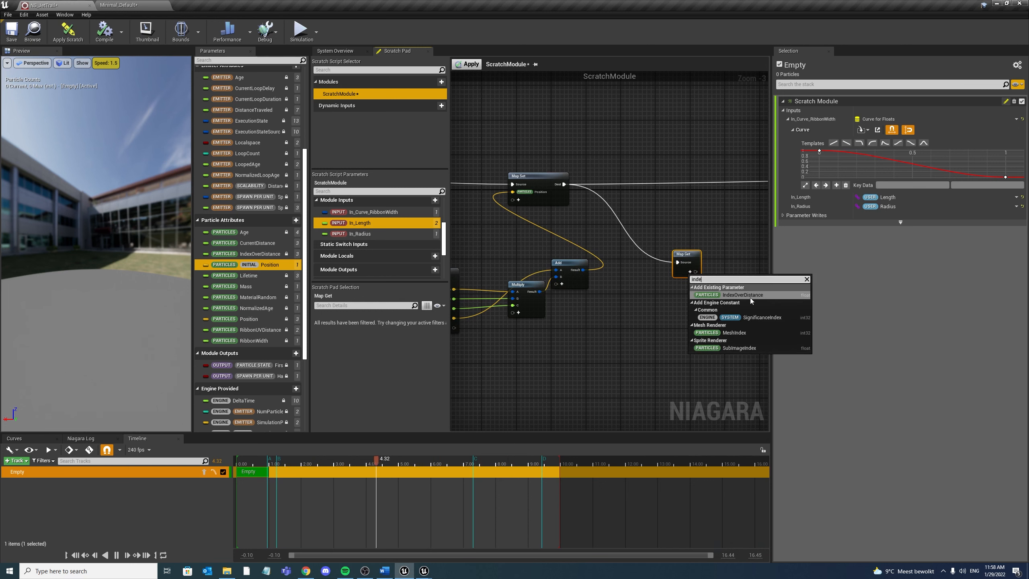
left_click(738, 296)
left_click(737, 282)
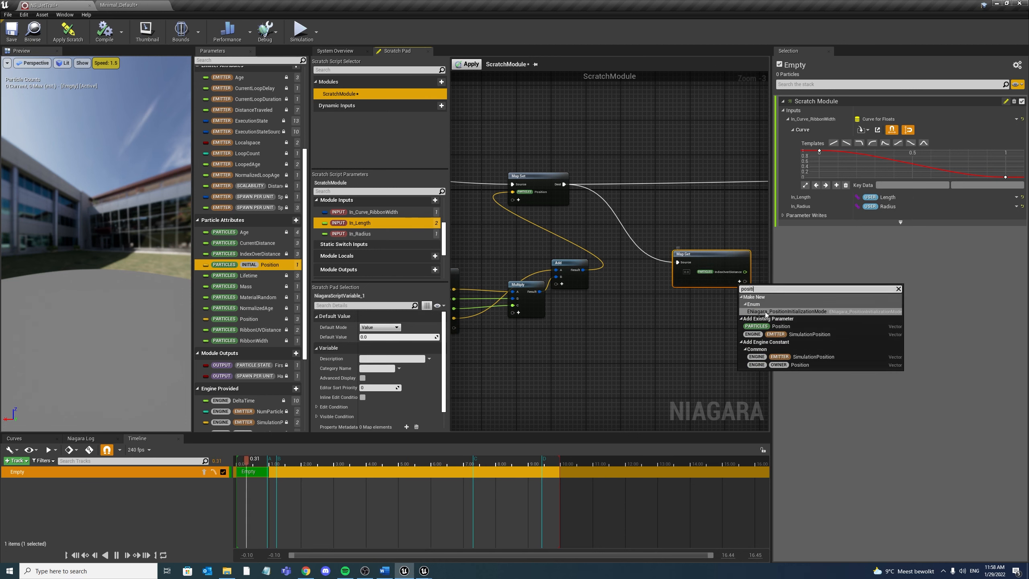
left_click(781, 327)
Add the PARTICLES INITIAL Position attribute to the same Map Get node
left_click(683, 290)
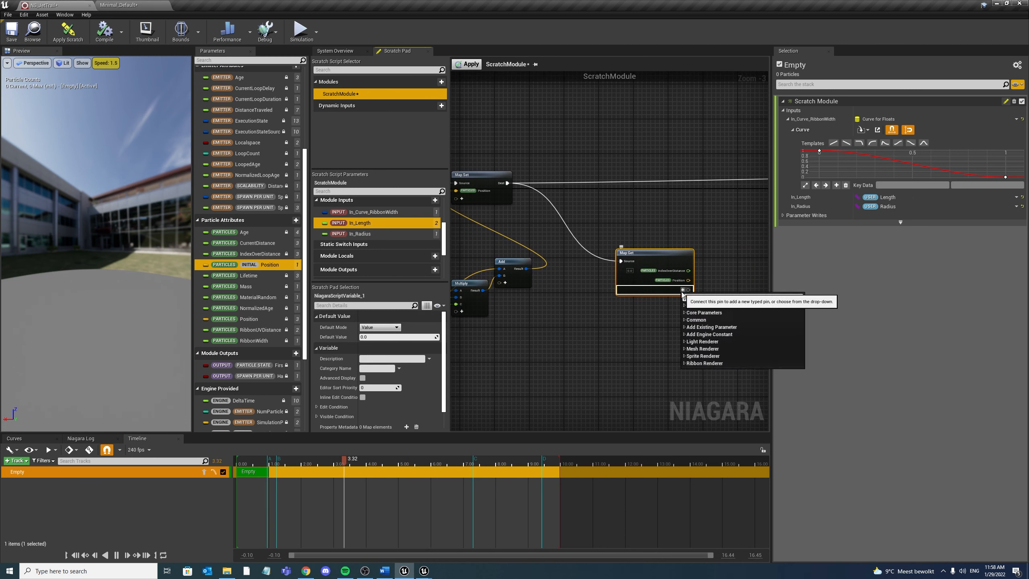
type("init")
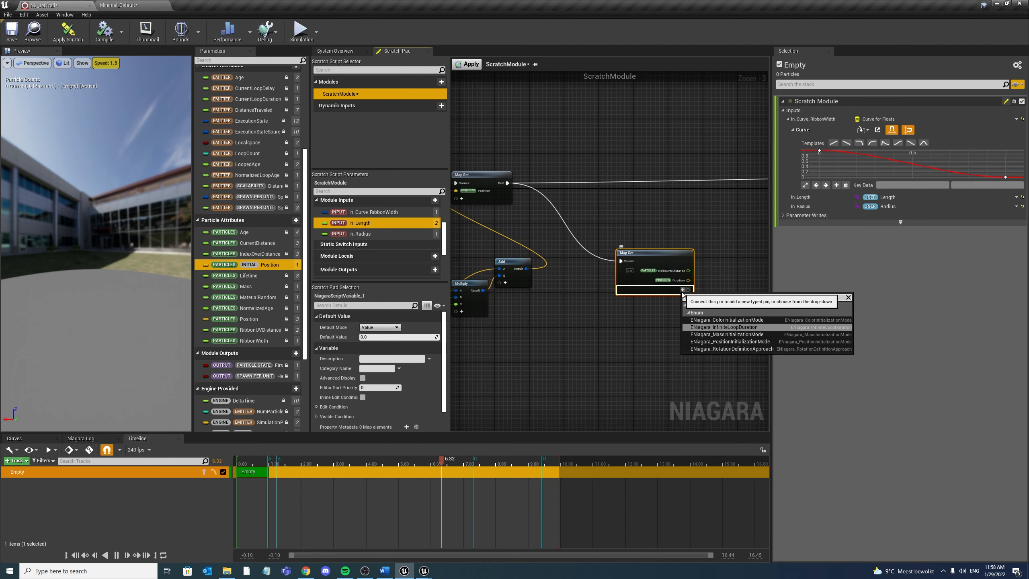
left_click_drag(254, 260, 657, 284)
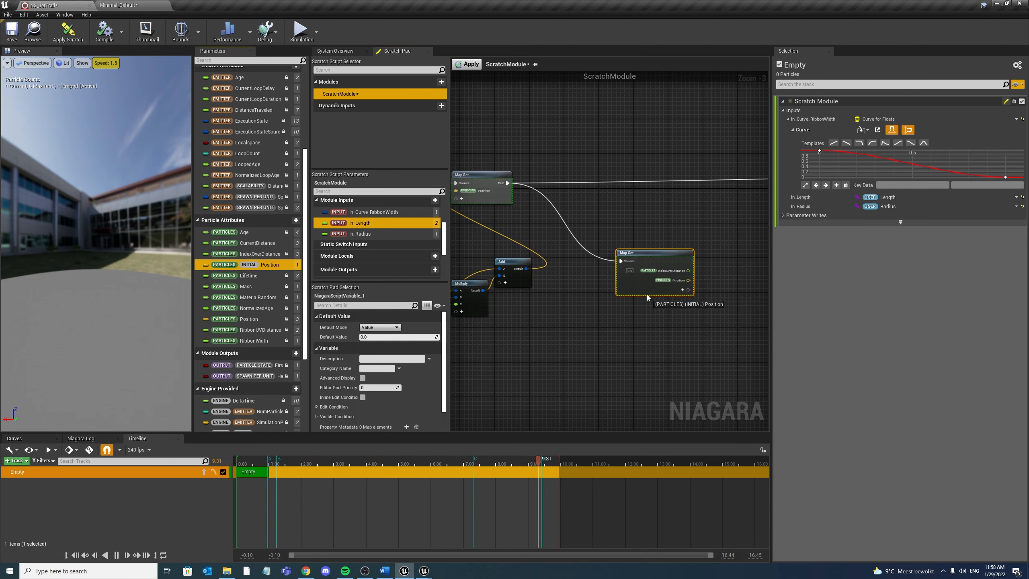
Add a new Curve for Floats module input as an output on the Map Get node holding IndexOverDistance
right_click_drag(653, 324, 600, 316)
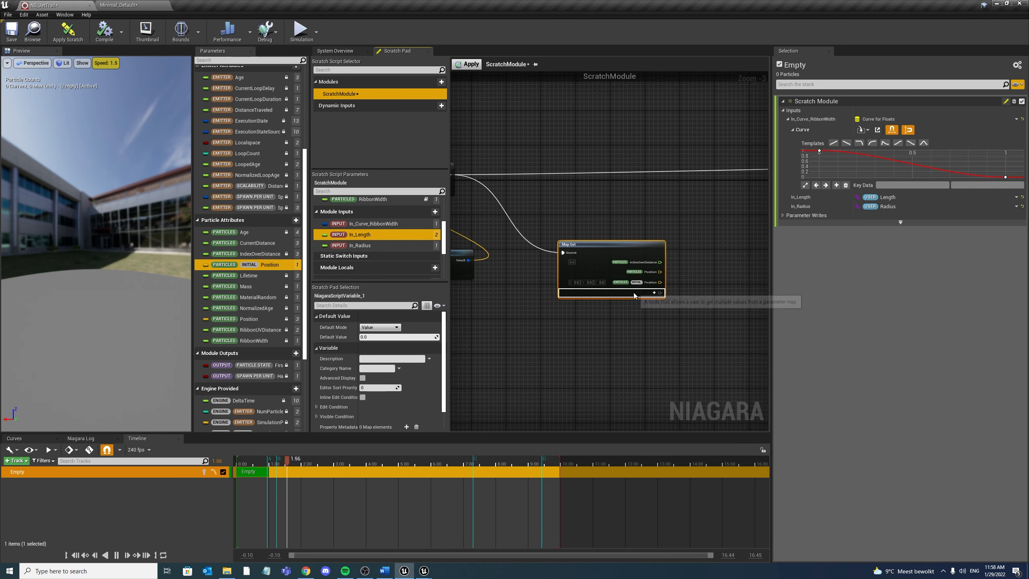
left_click(655, 294)
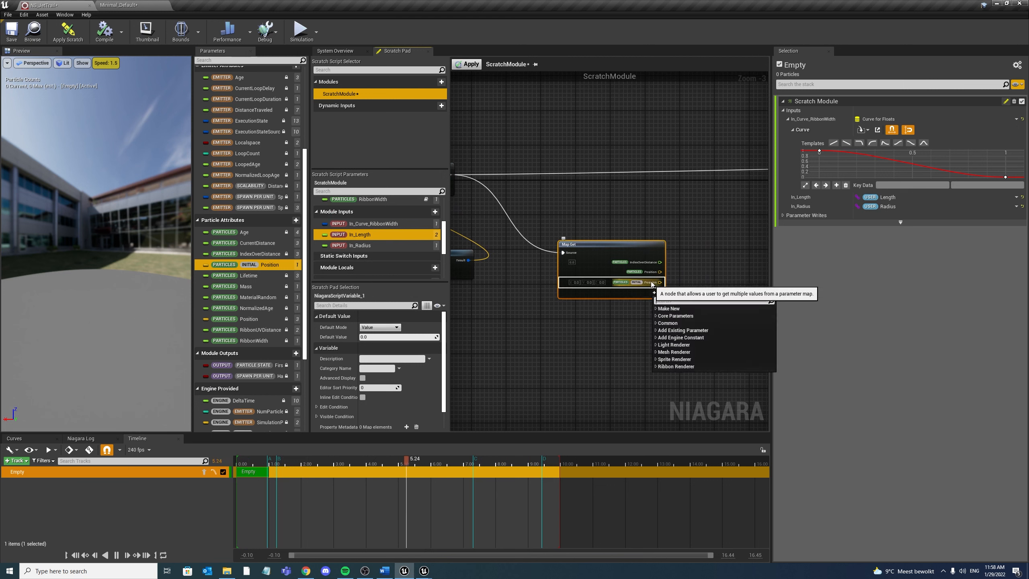
type("curv")
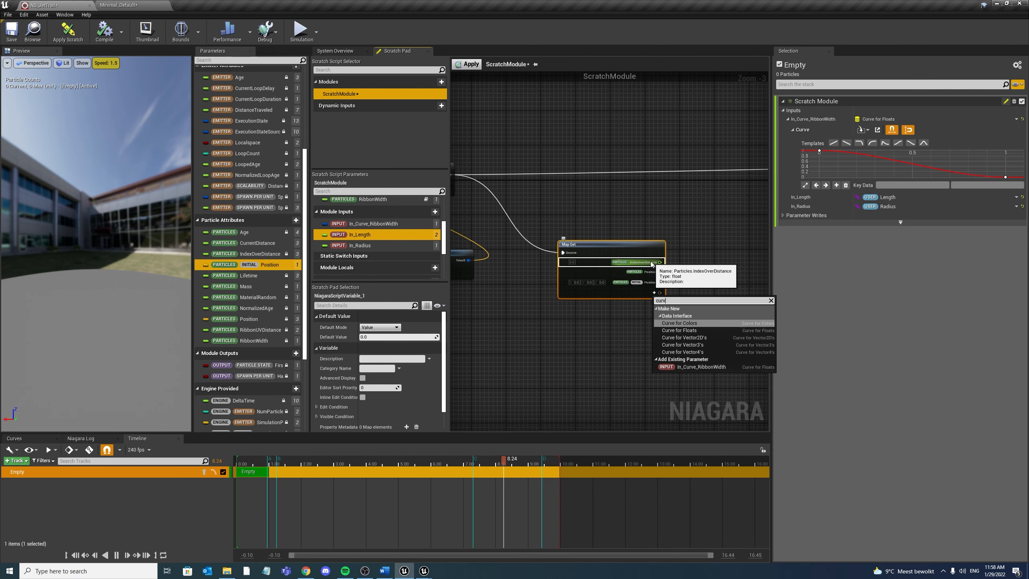
type("e")
left_click(681, 330)
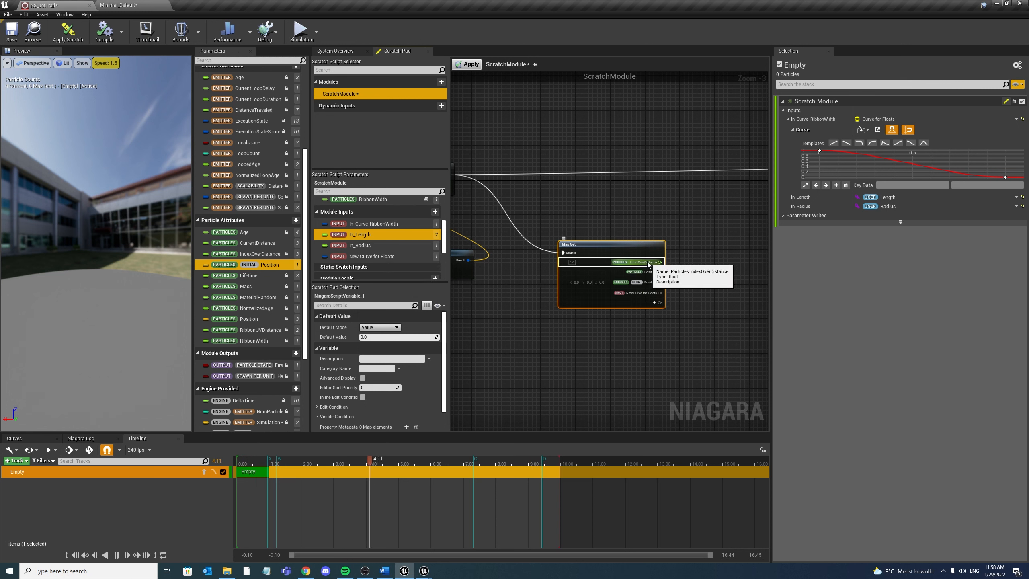
Create a Sample Curve node from the new curve input and feed IndexOverDistance into its X
right_click_drag(669, 300, 604, 301)
scroll(604, 301, "up", 2)
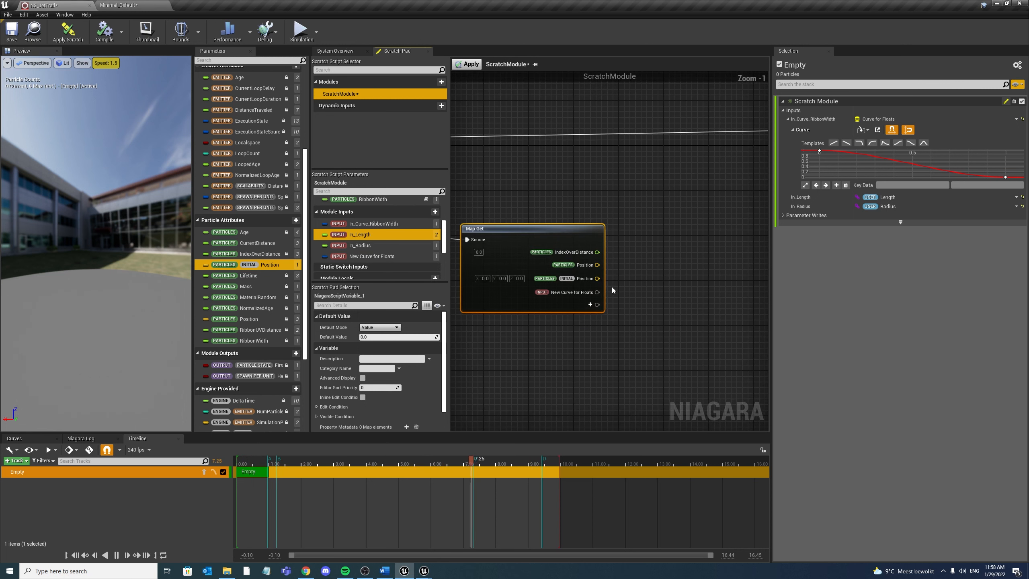
left_click_drag(598, 291, 637, 248)
type("sampl")
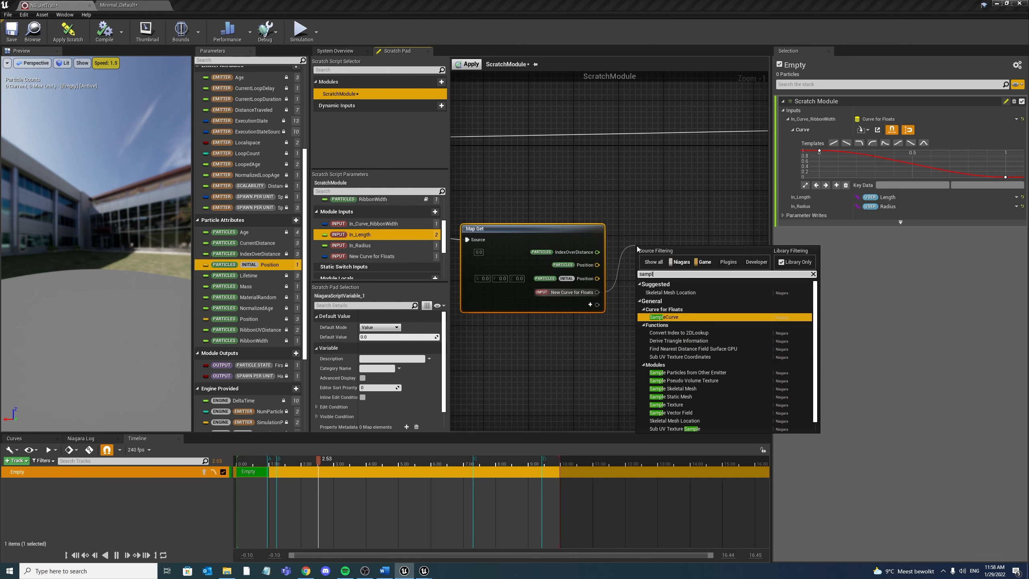
key("Return")
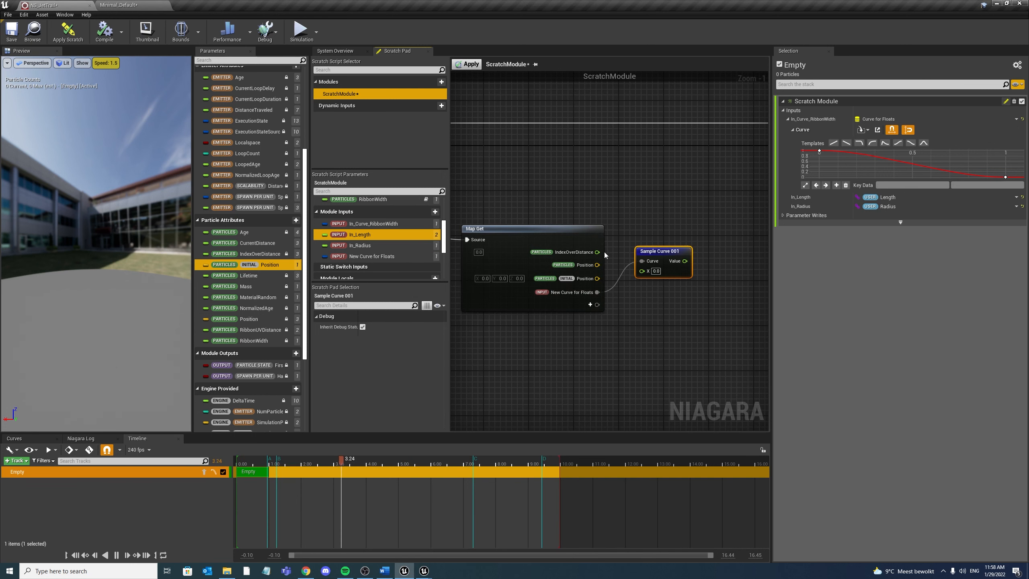
left_click_drag(598, 252, 665, 240)
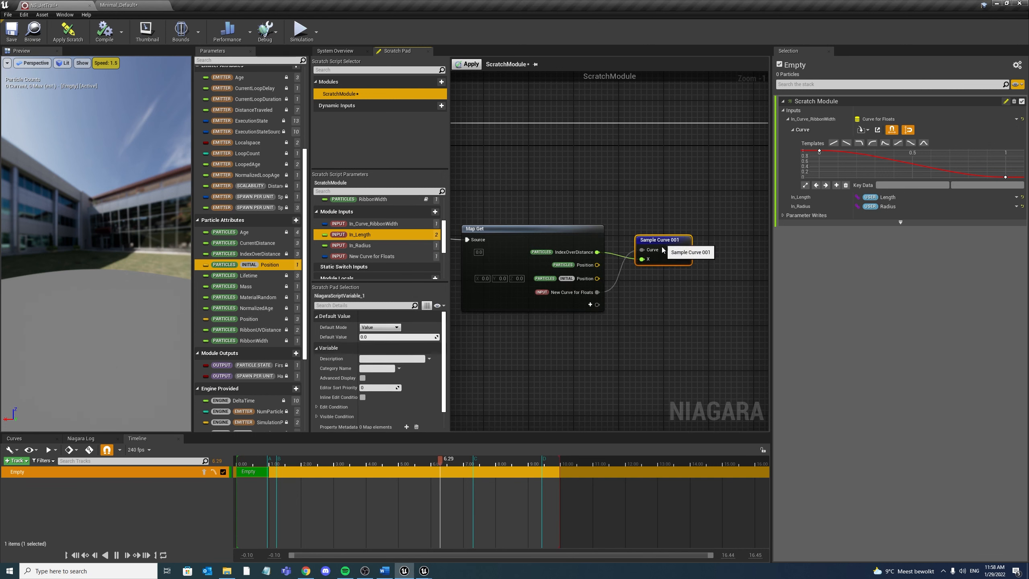
Add a Lerp node with PARTICLES Position as A, PARTICLES INITIAL Position as B and the sampled curve value as C
right_click_drag(672, 295, 624, 287)
left_click(659, 256)
key("l")
left_click(659, 254)
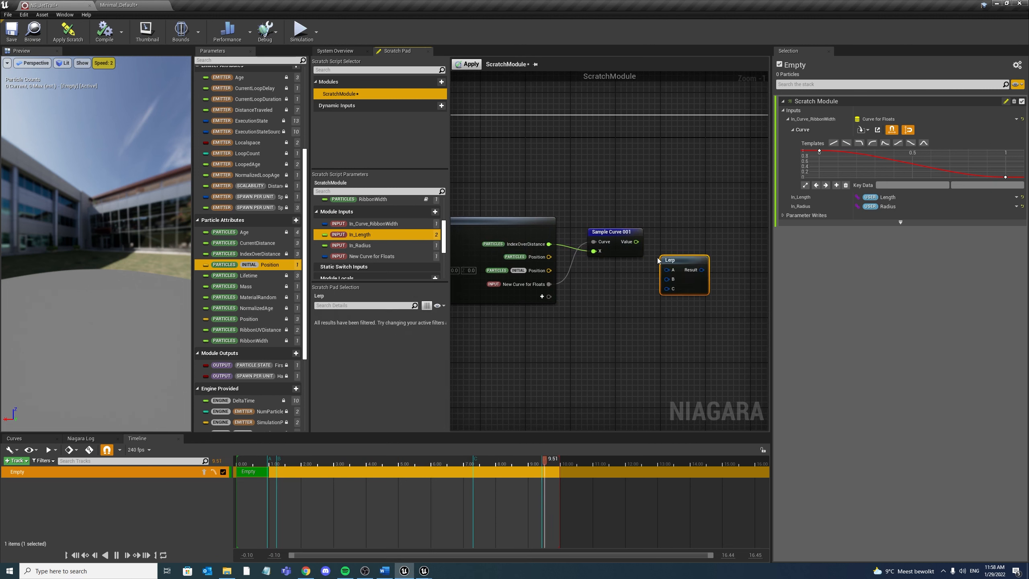
left_click_drag(674, 258, 699, 284)
left_click_drag(548, 257, 690, 266)
left_click_drag(549, 271, 693, 275)
scroll(696, 188, "down", 4)
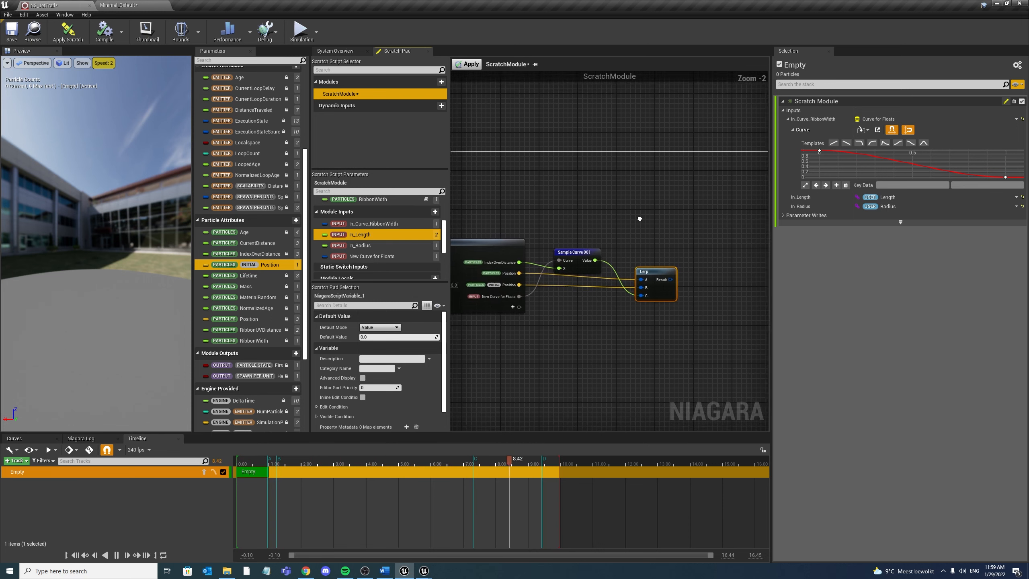
Place a Parameter Map Set node before the Output Module and add PARTICLES Position to it
left_click(606, 210)
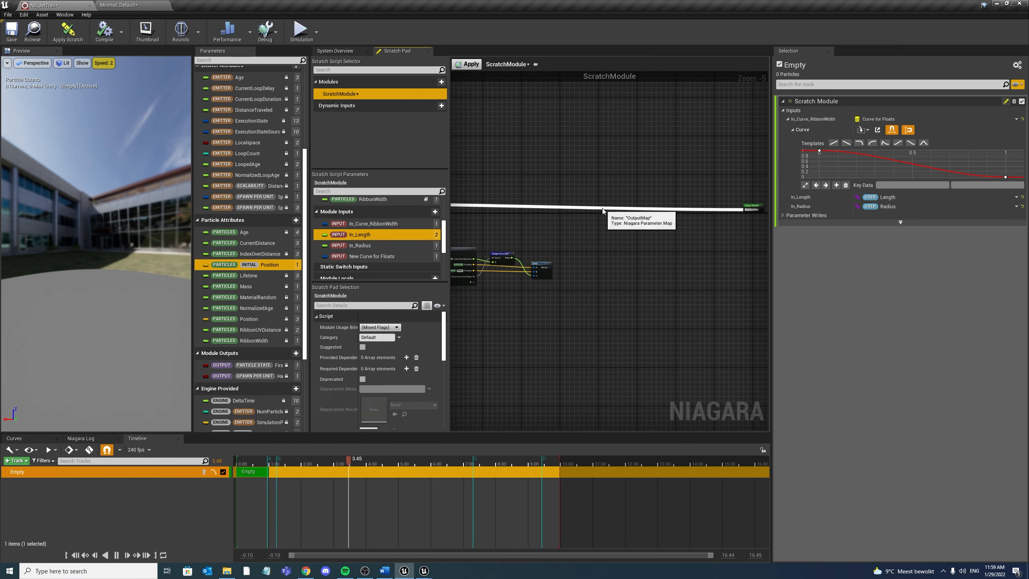
right_click(602, 208)
type("map")
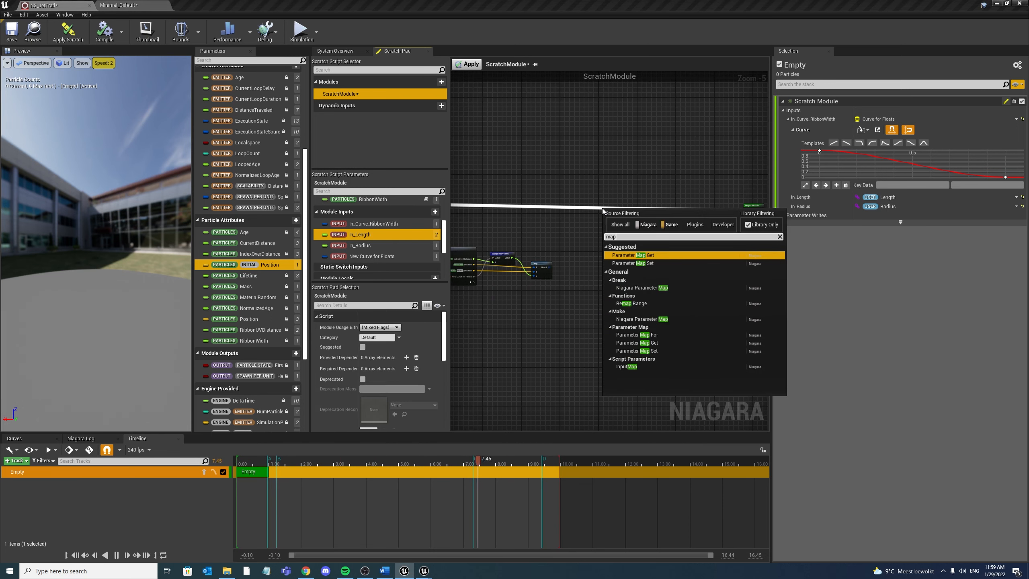
left_click(632, 263)
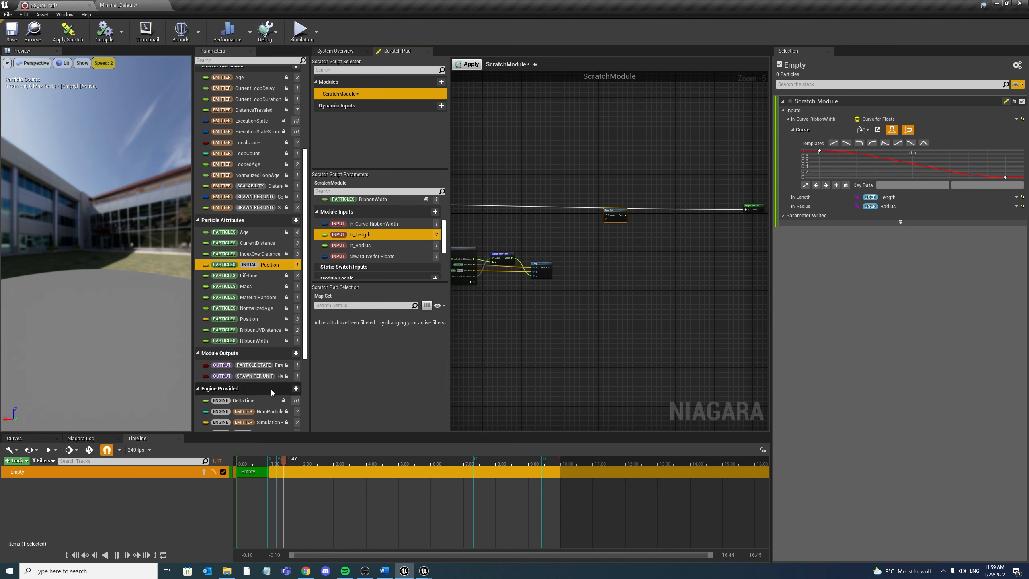
scroll(619, 222, "up", 4)
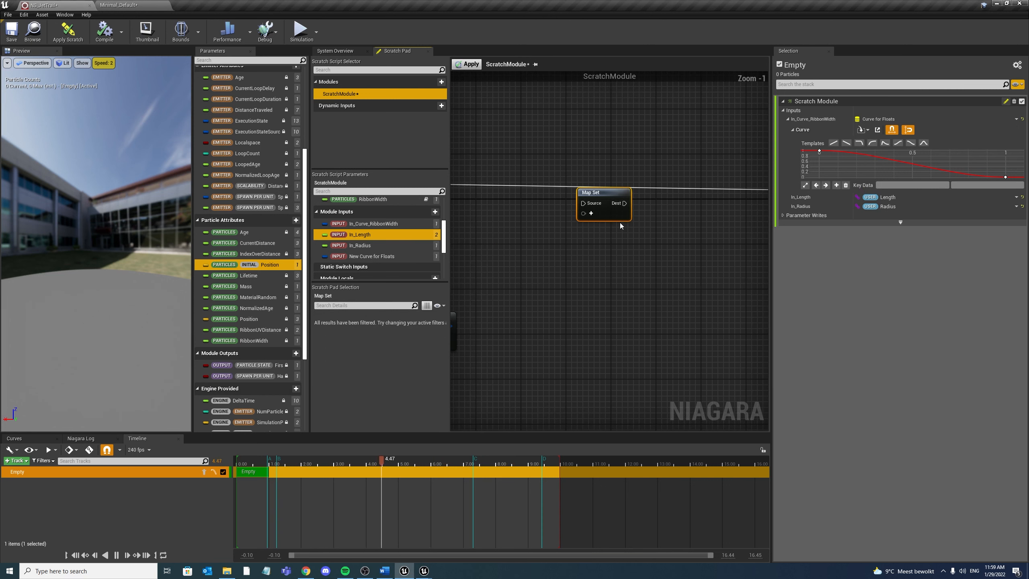
left_click(591, 213)
type("posi")
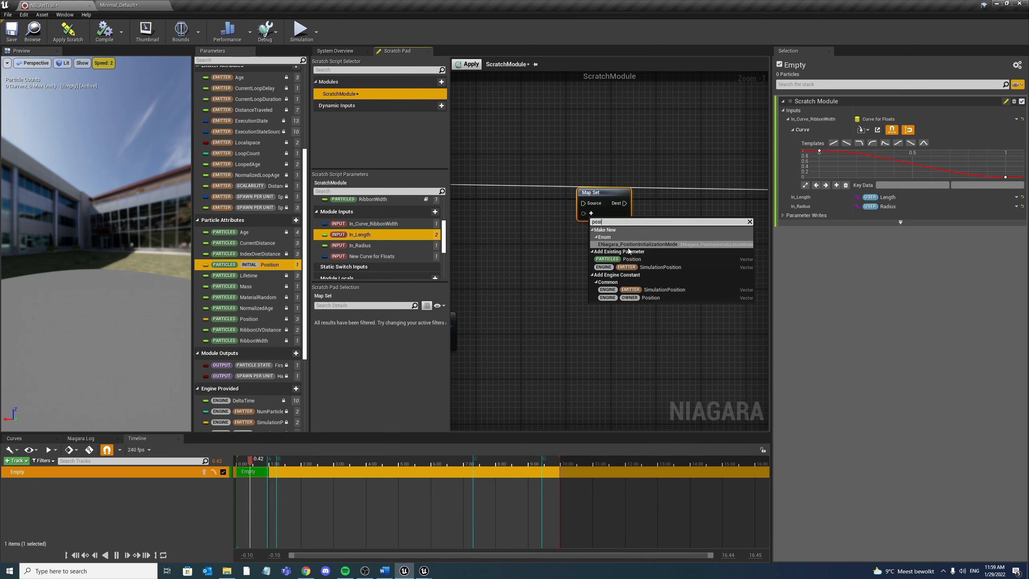
left_click(632, 259)
scroll(652, 223, "down", 2)
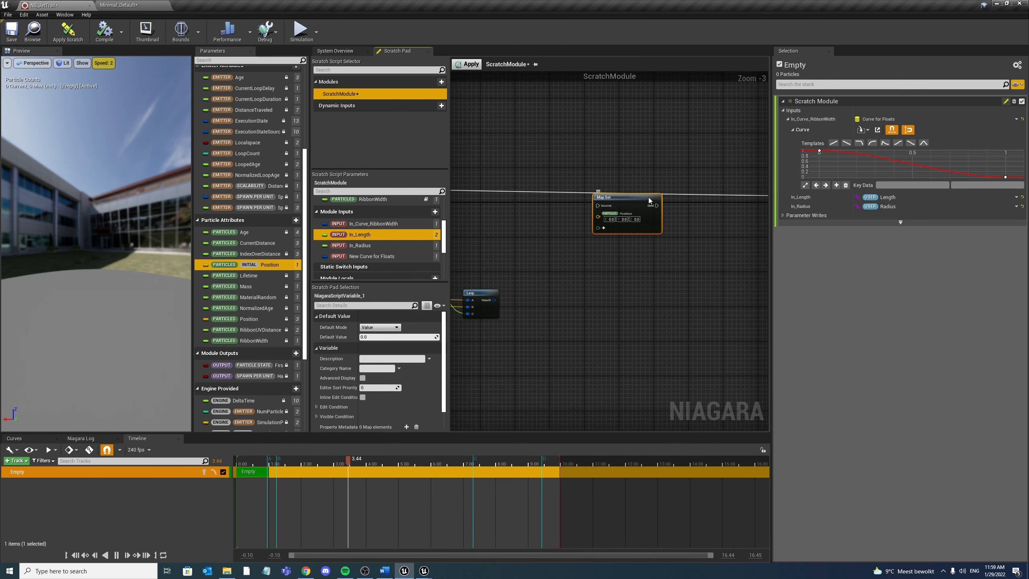
Wire the new Map Set node into the parameter map chain before Output Module, and connect the Lerp result to its Position
right_click_drag(649, 200, 465, 212)
left_click_drag(668, 209, 610, 221, "ctrl")
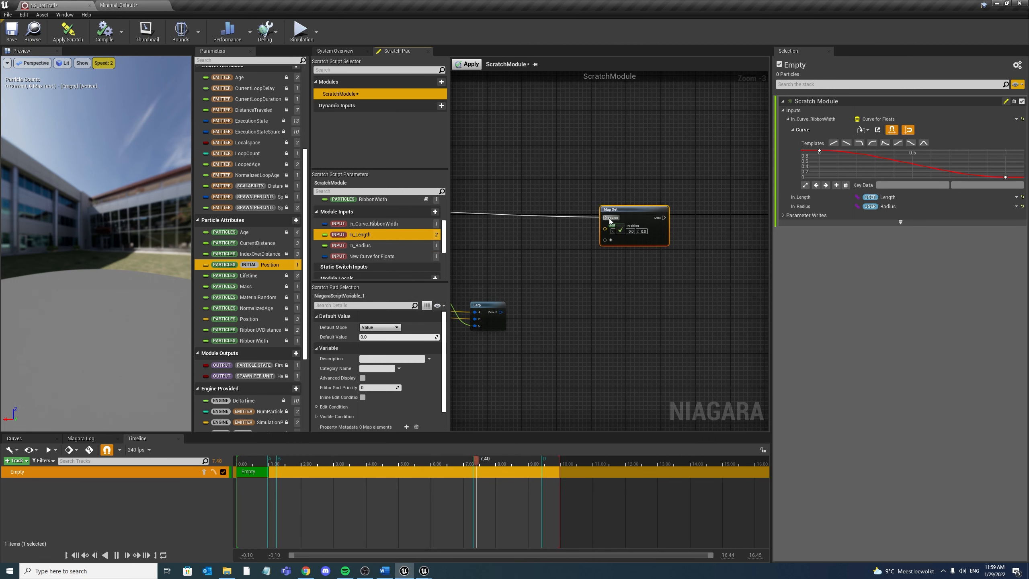
right_click_drag(773, 215, 634, 227)
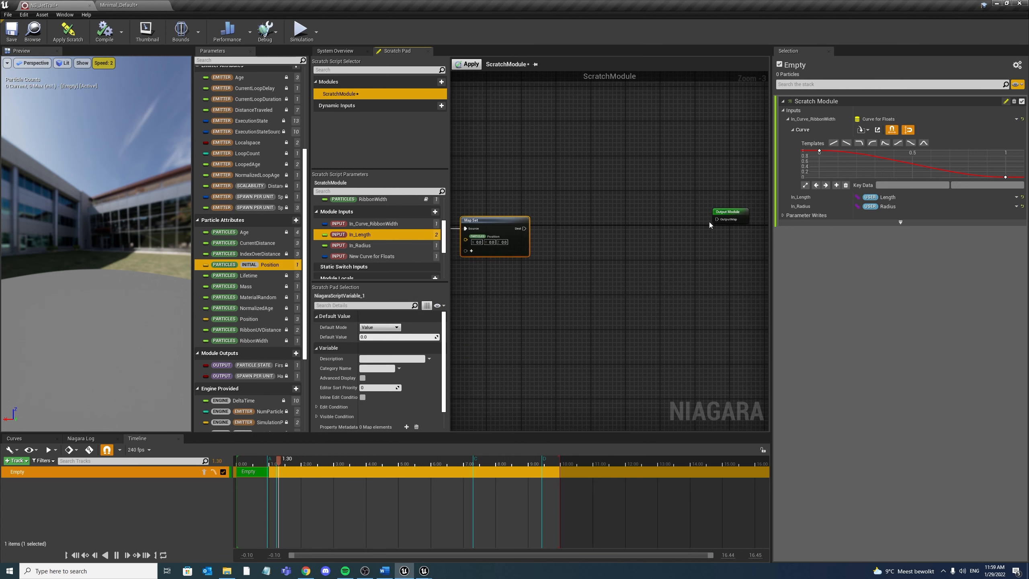
left_click_drag(716, 219, 524, 229)
right_click_drag(479, 278, 635, 228)
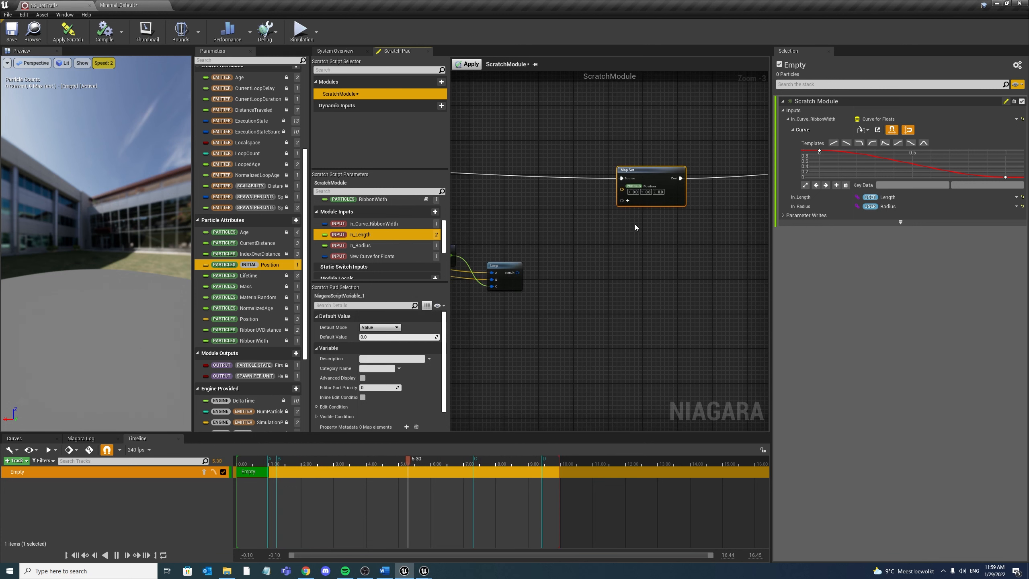
left_click_drag(622, 190, 518, 272)
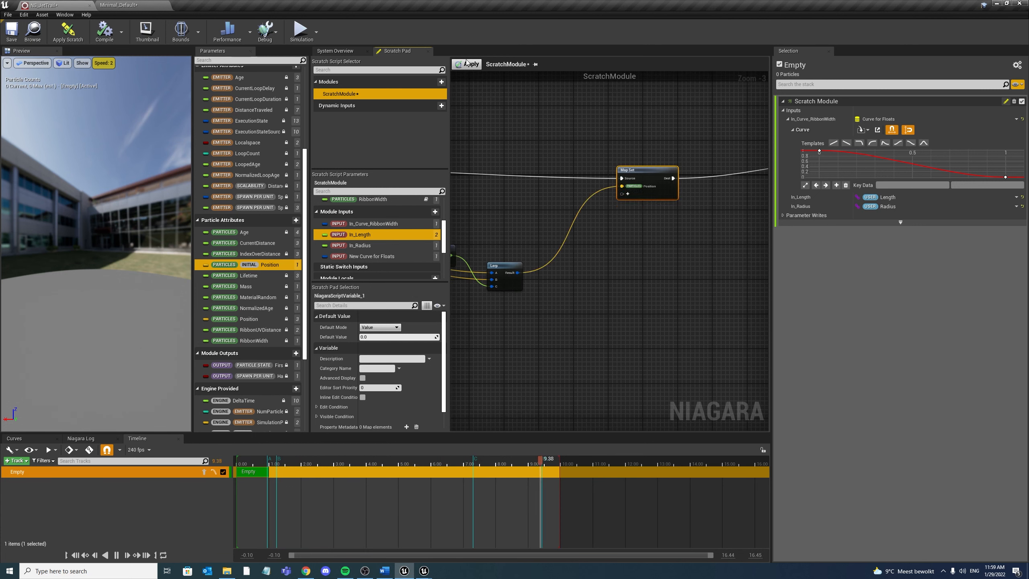
Apply the scratch module changes and move the TrailSource cone in the level to check the trail
left_click(469, 65)
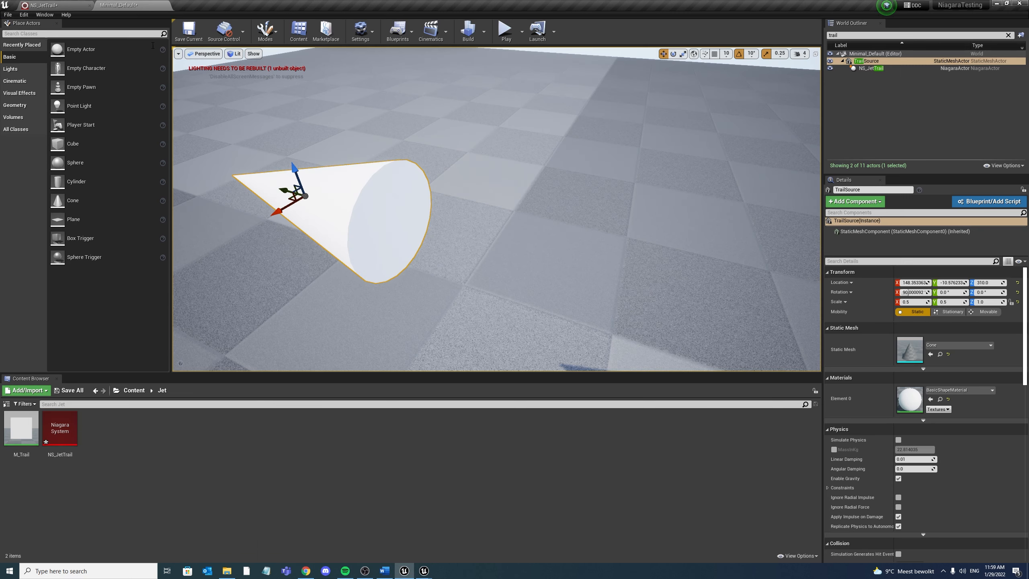
left_click_drag(287, 202, 358, 195)
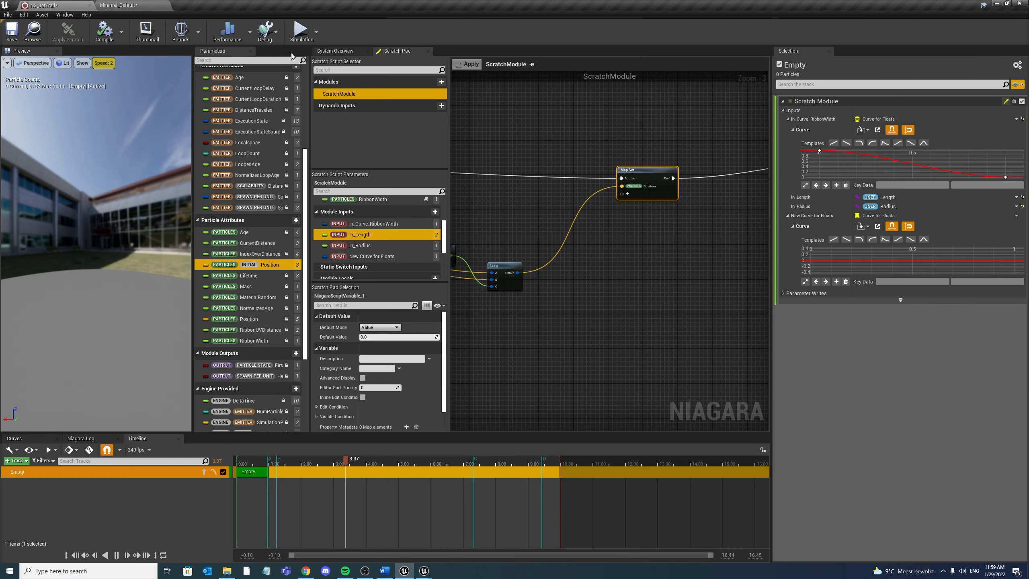
Apply a preset curve template to the scratch module's New Curve for Floats input
right_click_drag(686, 294, 724, 281)
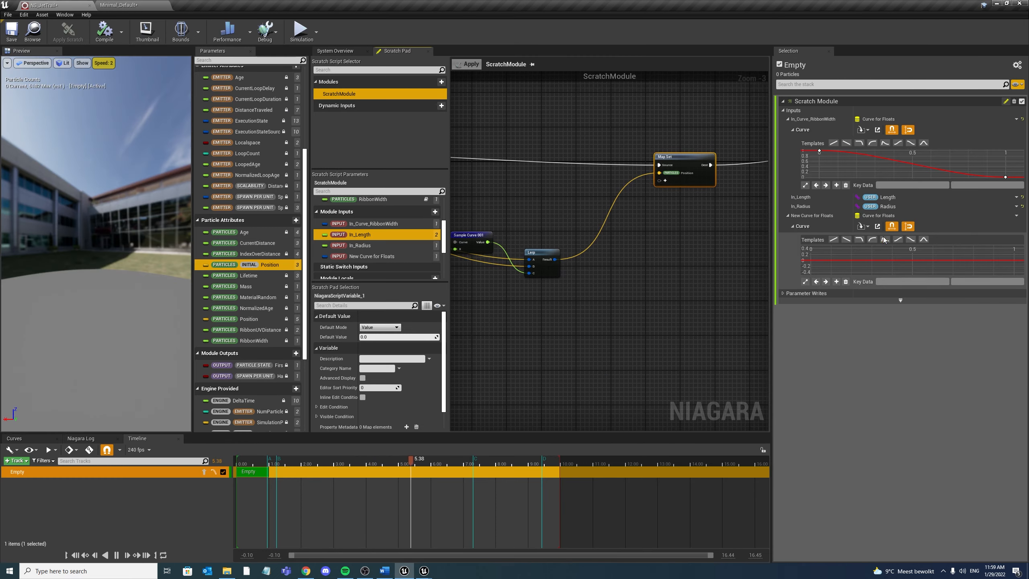
left_click(898, 239)
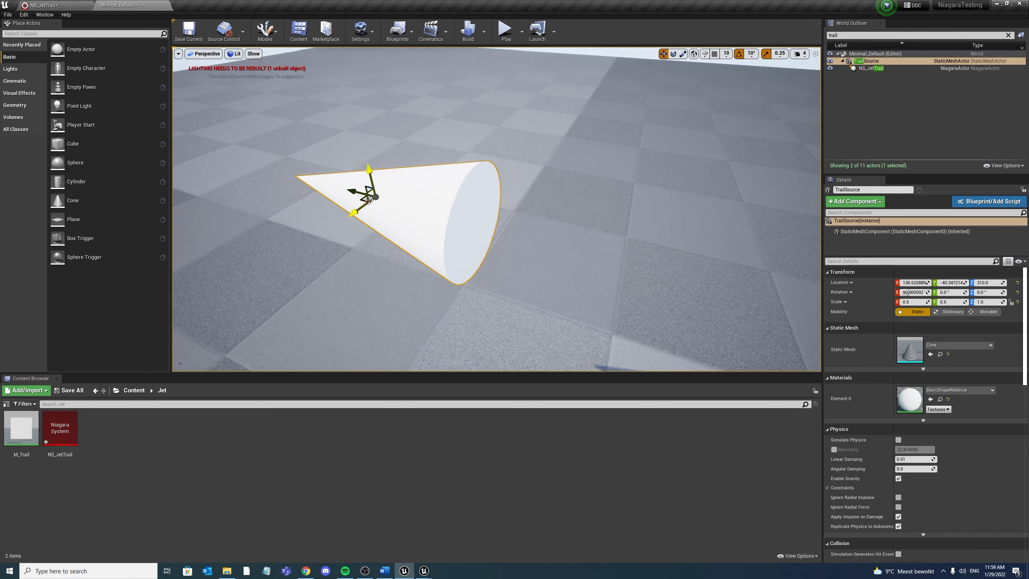
Move the TrailSource cone around in the Minimal_Default level to examine how the ribbon trail follows it
left_click_drag(361, 201, 381, 197)
right_click_drag(487, 189, 502, 194)
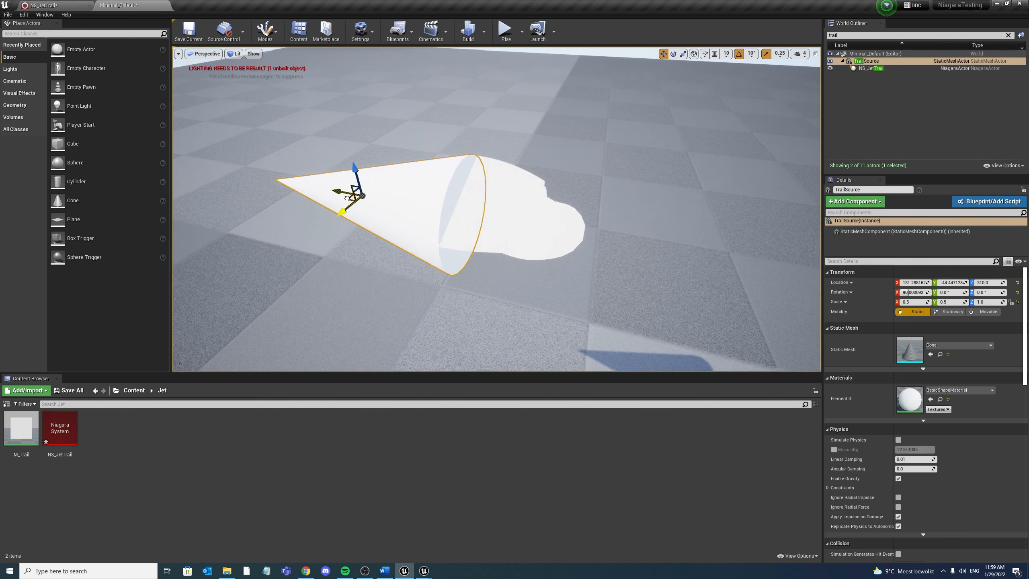
left_click_drag(347, 197, 387, 209)
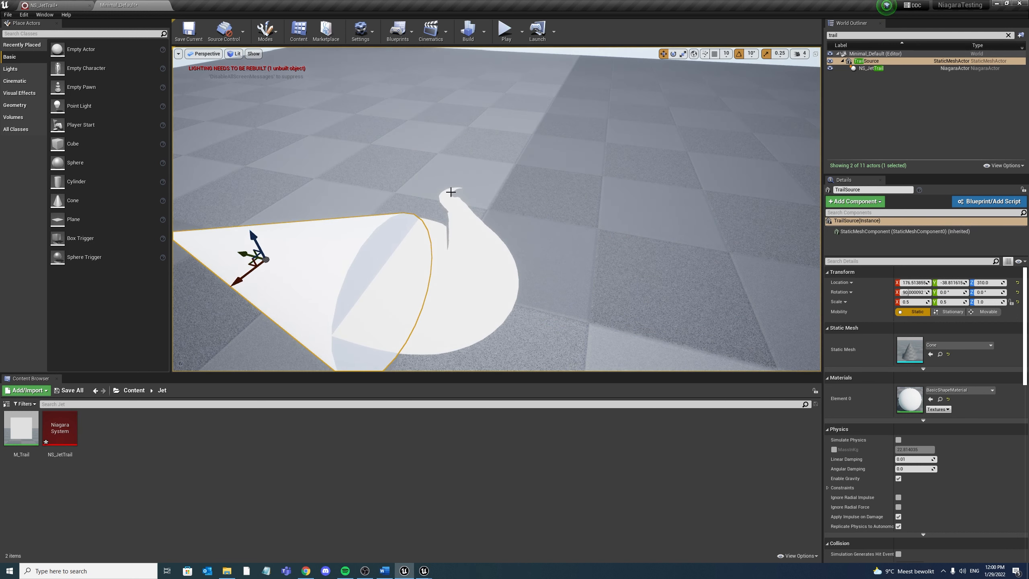
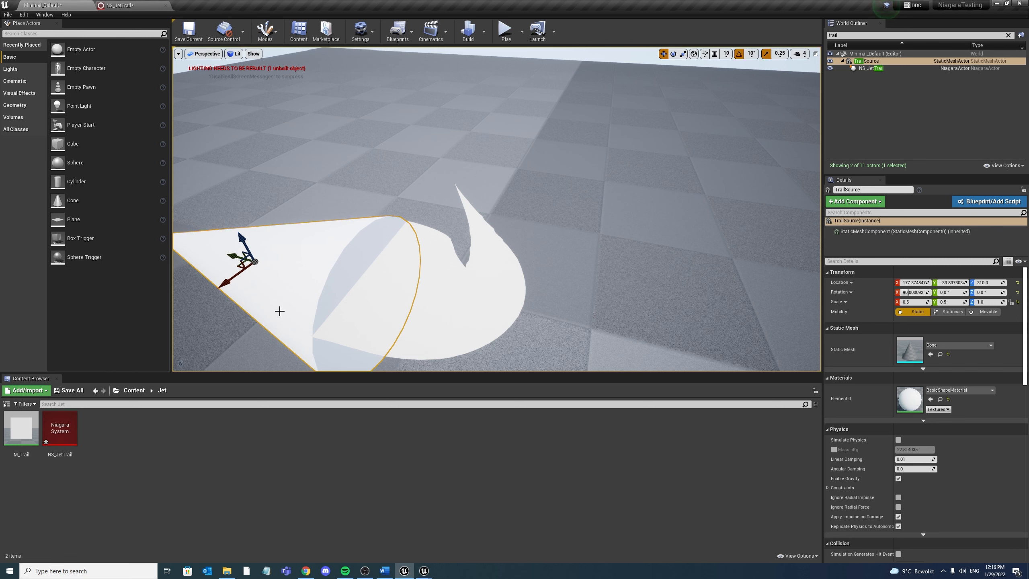
Return to the NS_JetTrail system and add a float system attribute named Device_Velocity
left_click(166, 4)
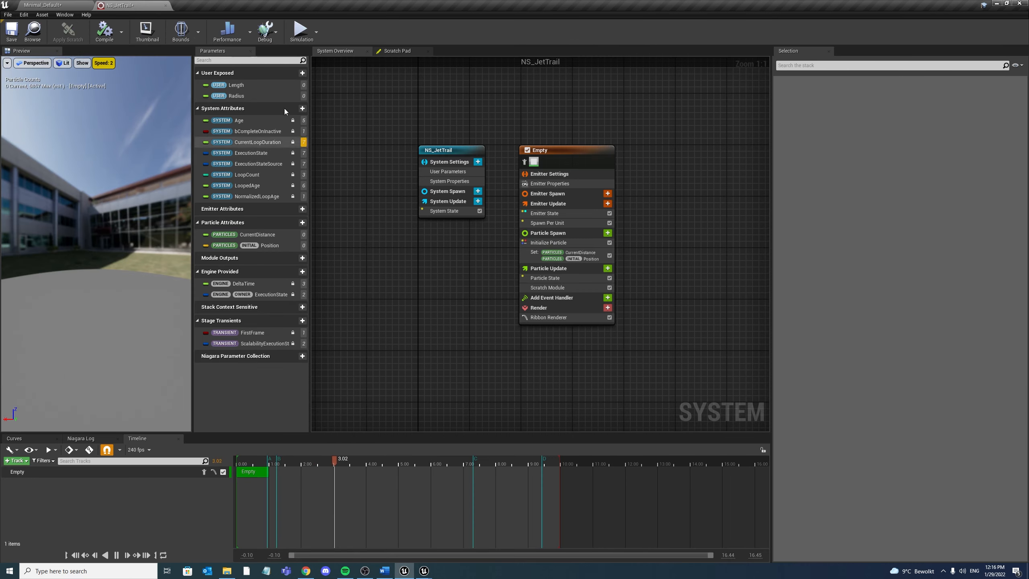
left_click(302, 109)
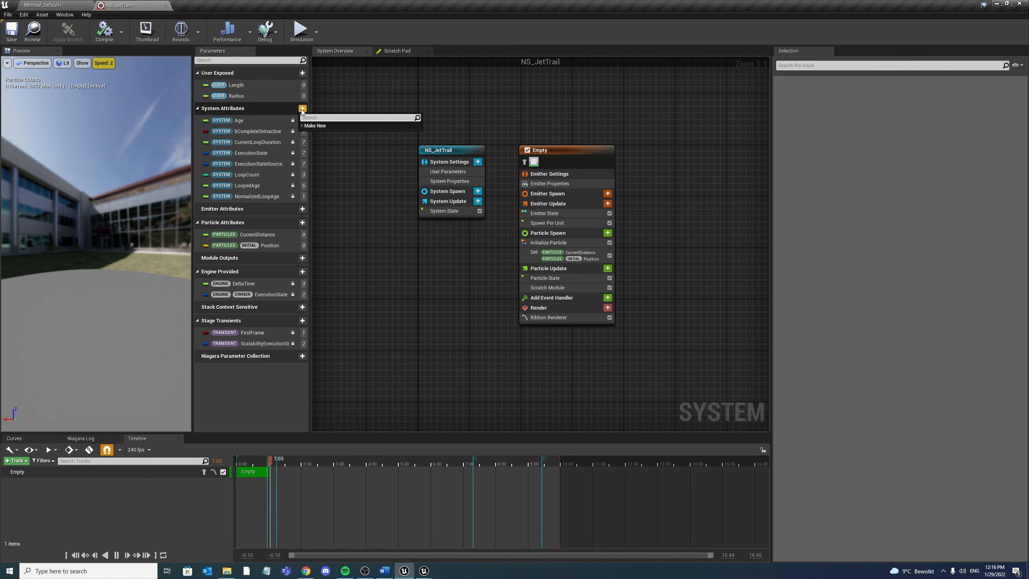
type("float")
key("Return")
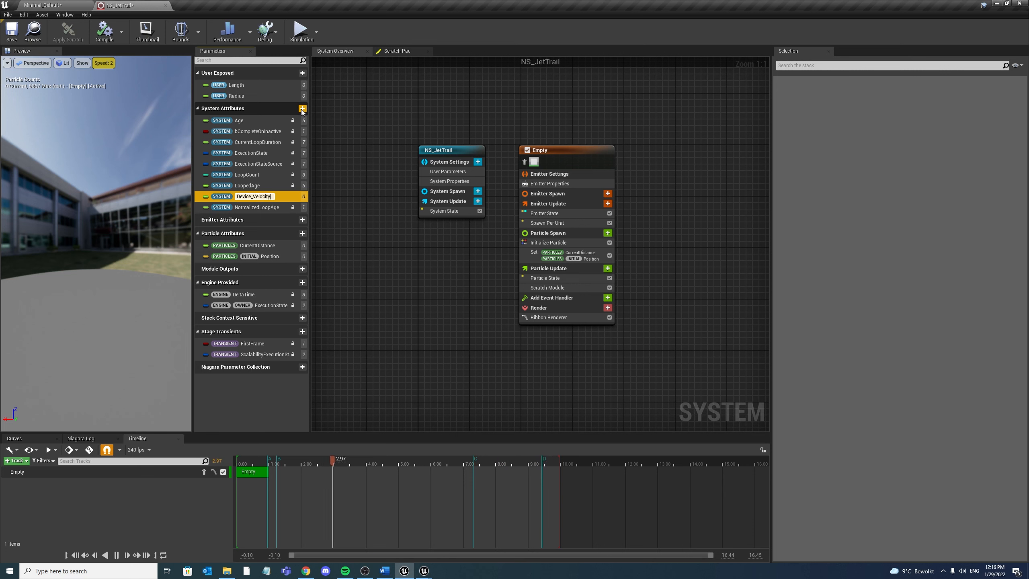
key("Return")
Add a Vector system attribute named LastPos
left_click(302, 109)
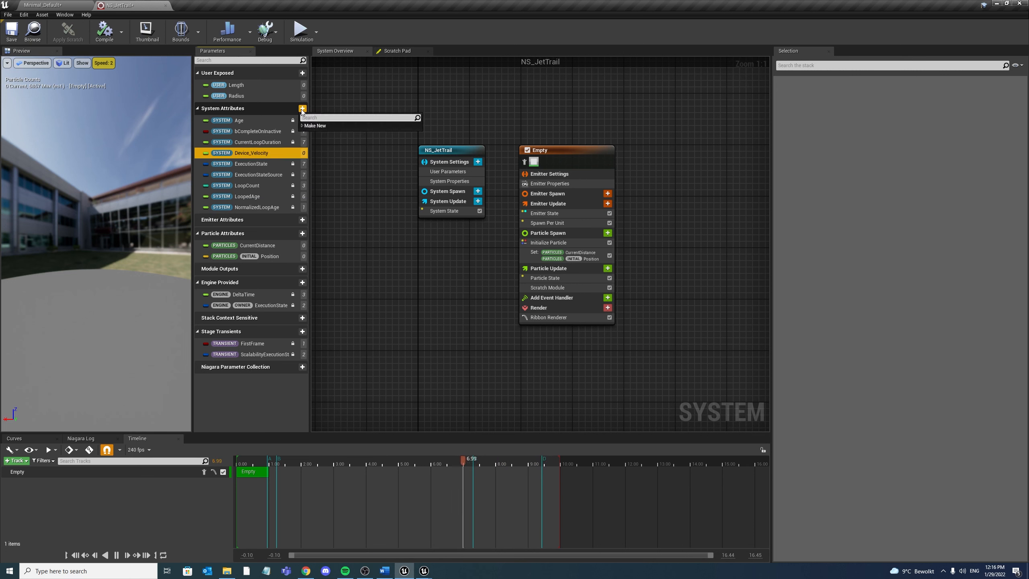
type("Vec")
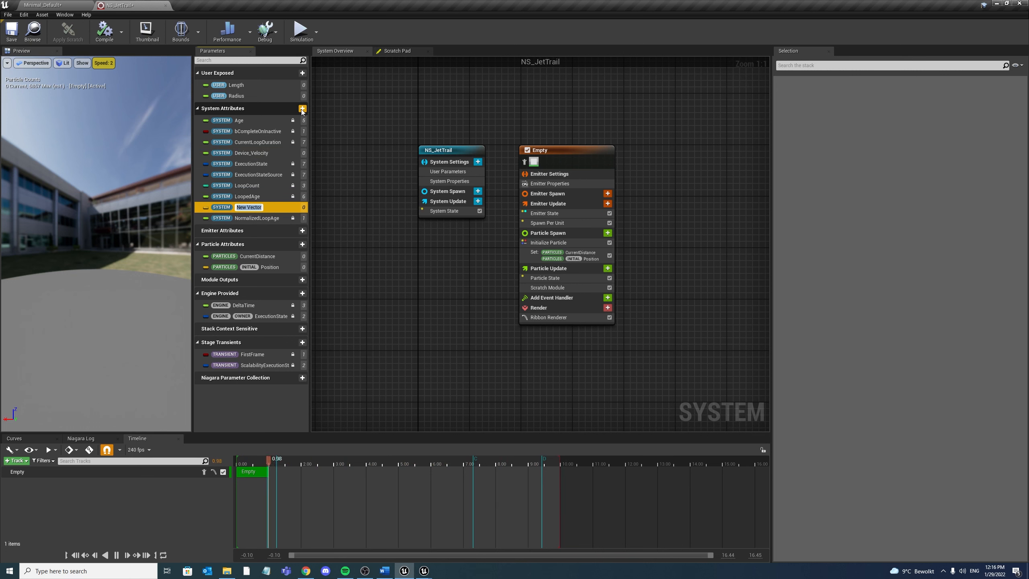
type("LastPos")
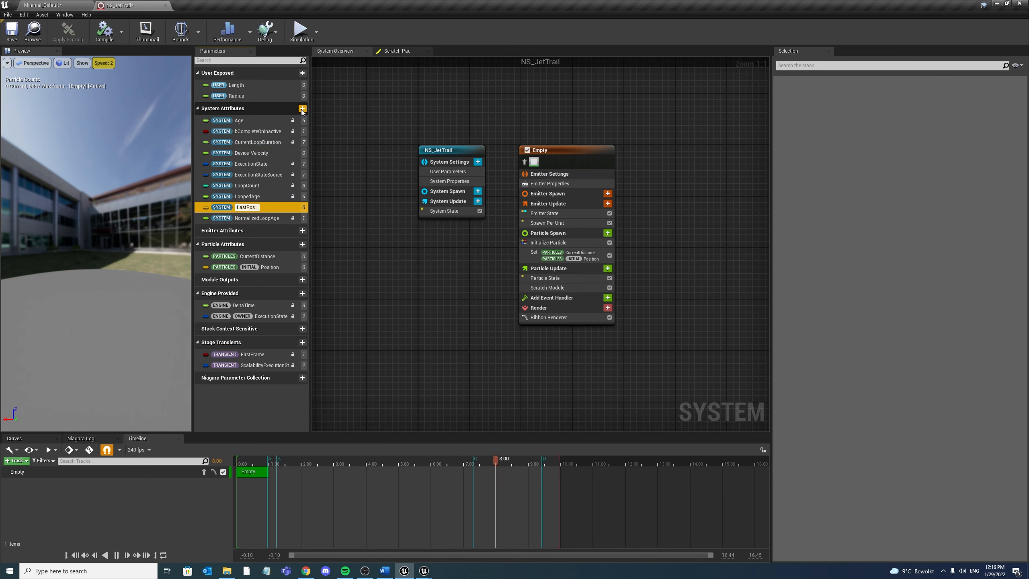
key("Return")
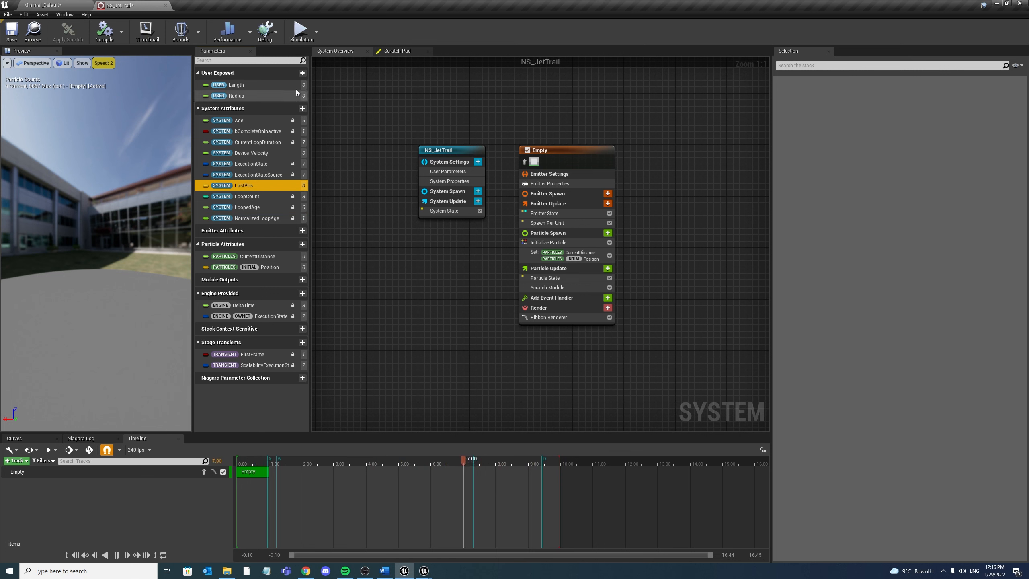
Add a user-exposed float parameter named Velocity_Accelerate
left_click(303, 75)
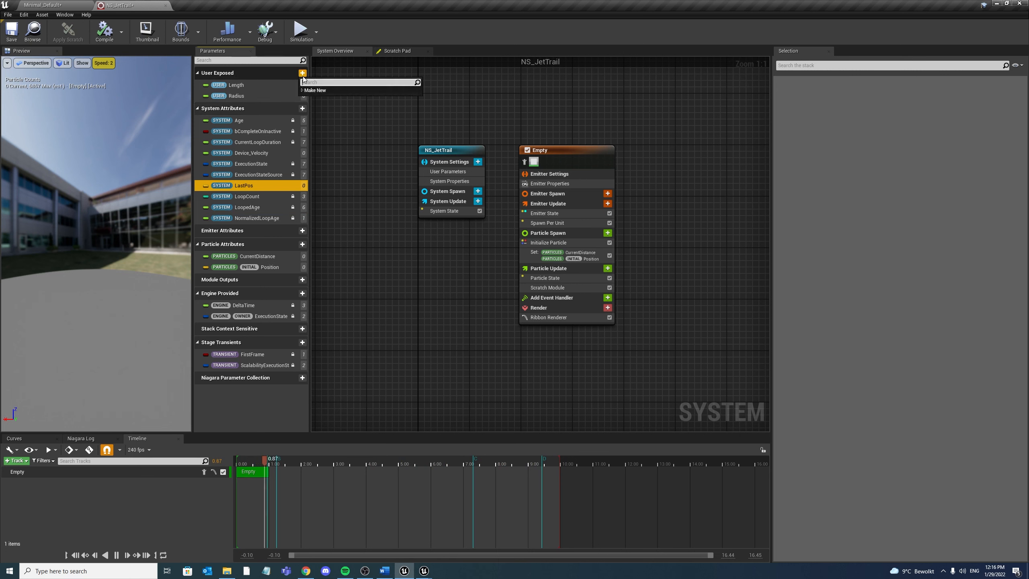
key("Return")
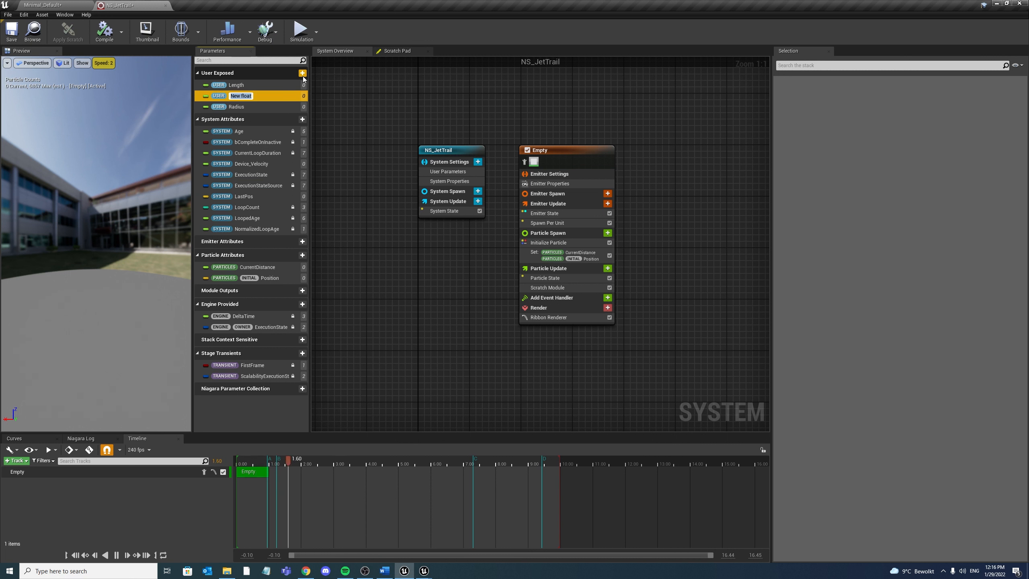
type("Velocity_Accele")
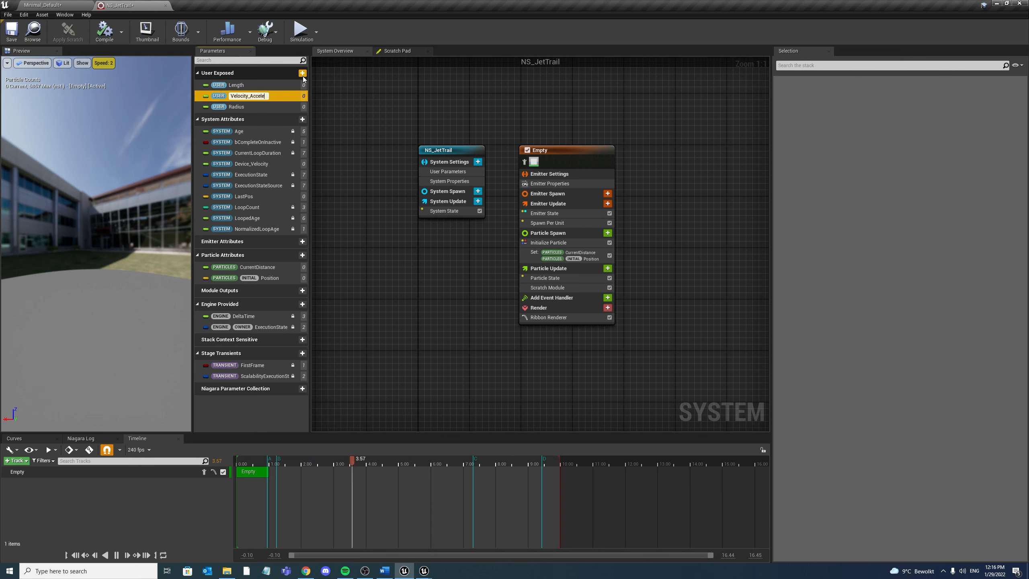
type("rate")
key("Return")
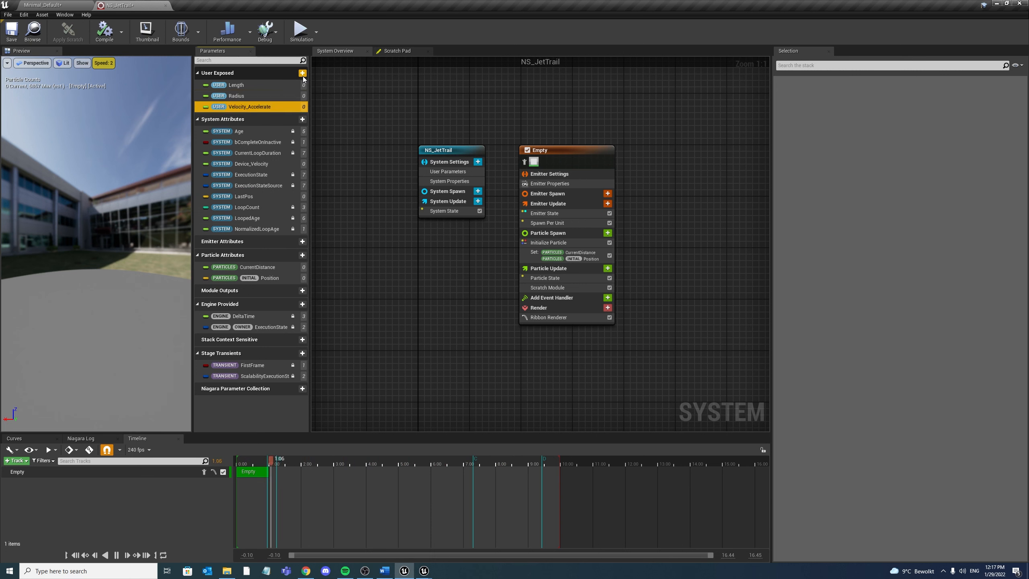
Add another user-exposed float parameter named Velocity_SlowDown
left_click(303, 76)
type("float")
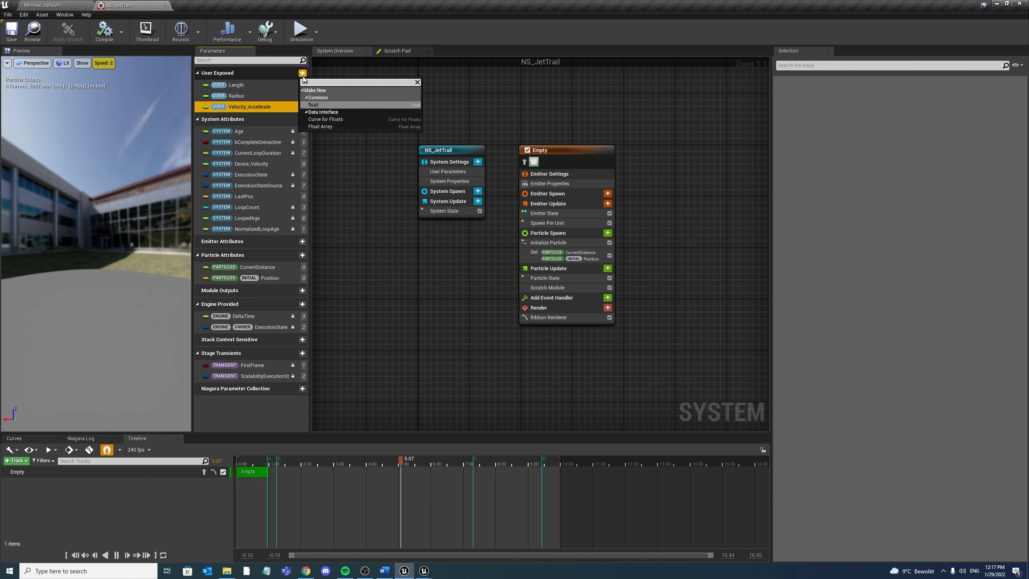
key("Return")
type("ve")
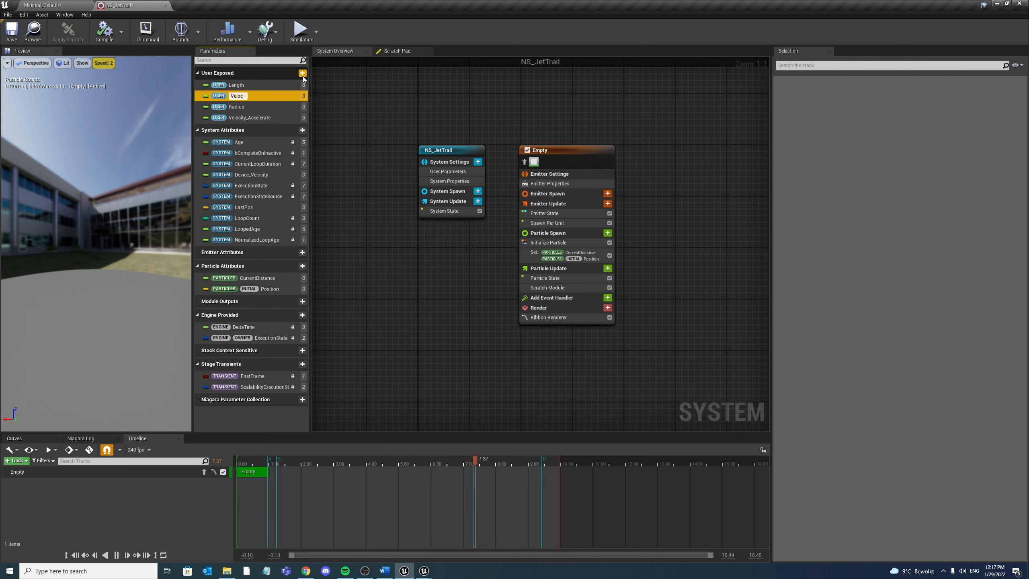
type("ty_SlowDown")
key("Return")
type("loci")
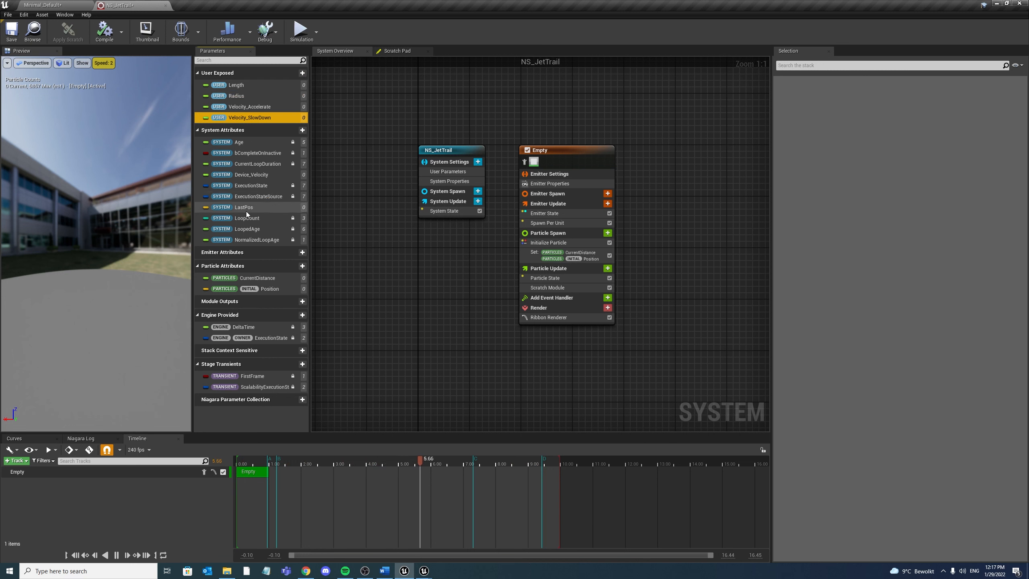
Set the LastPos system attribute in the System Spawn stage, using the Simulation Position dynamic input as its value
left_click_drag(243, 208, 470, 197)
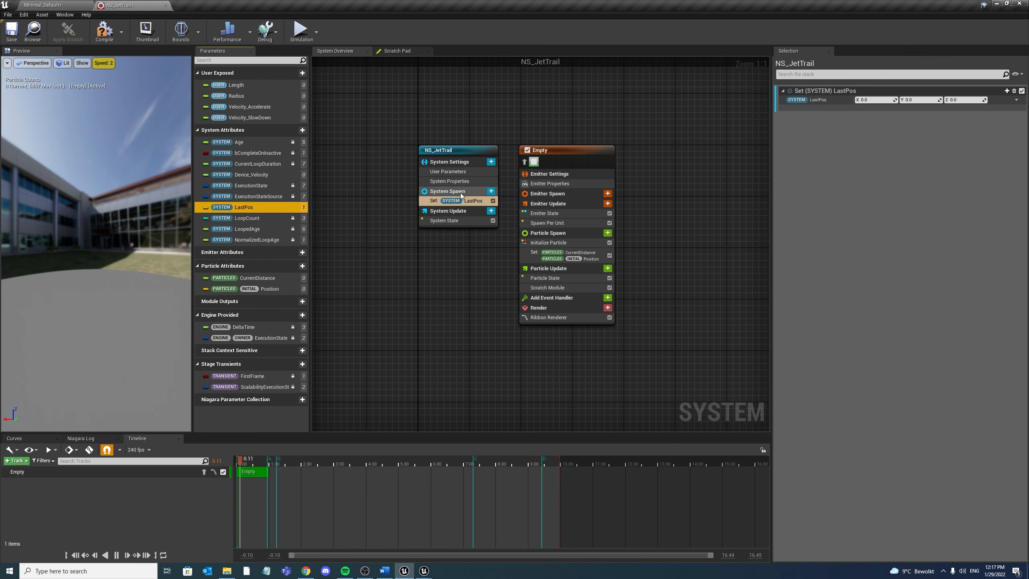
left_click(1017, 99)
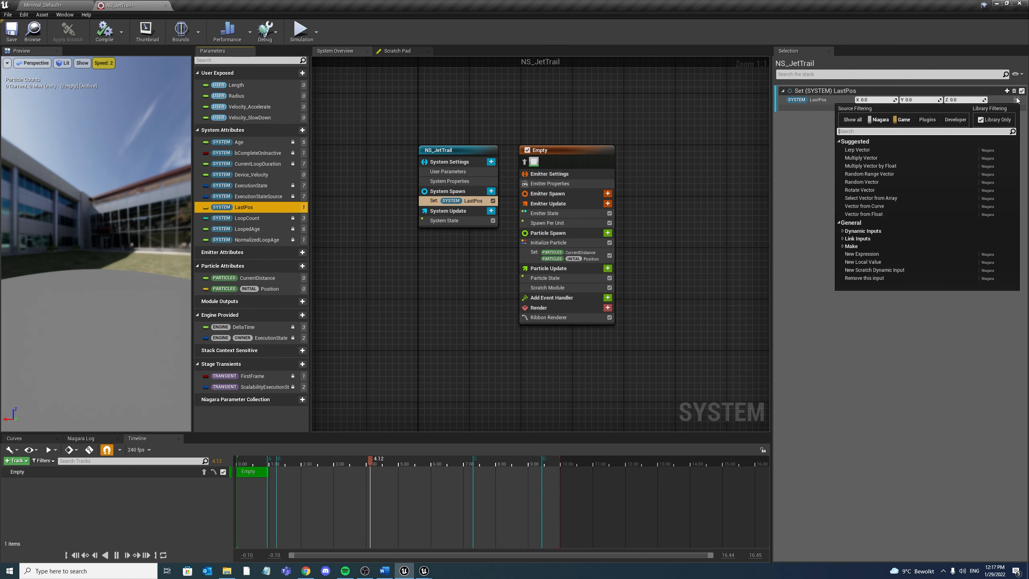
type("simu")
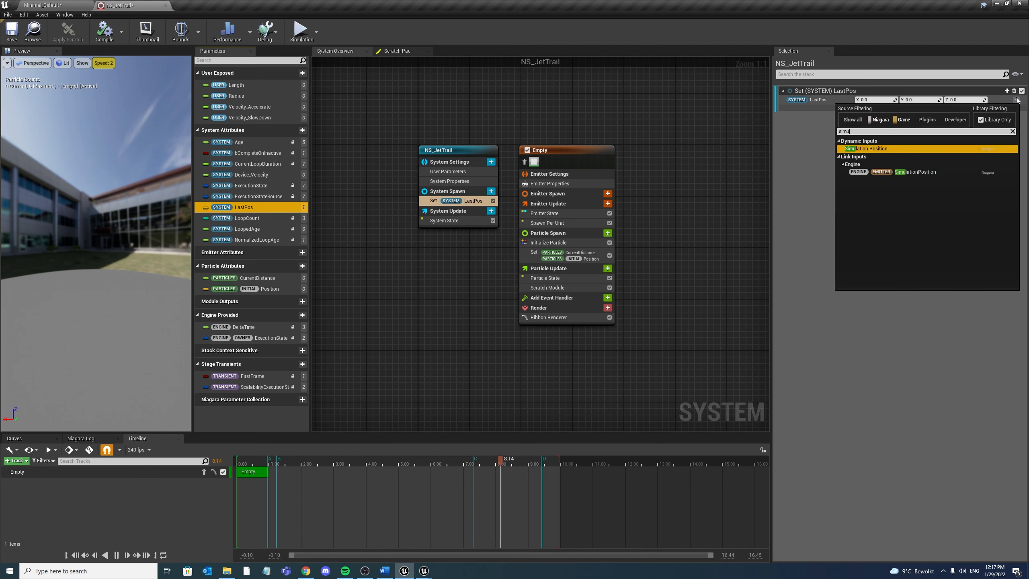
left_click(867, 148)
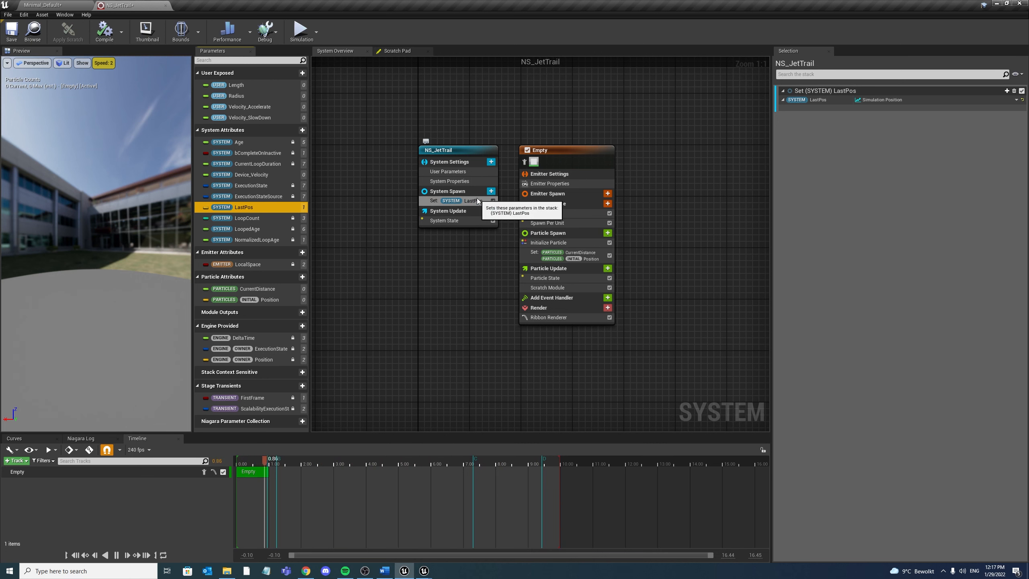
Add a new scratch pad module to the System Update stage and name it DeviceVelocity
left_click(468, 221)
left_click(491, 210)
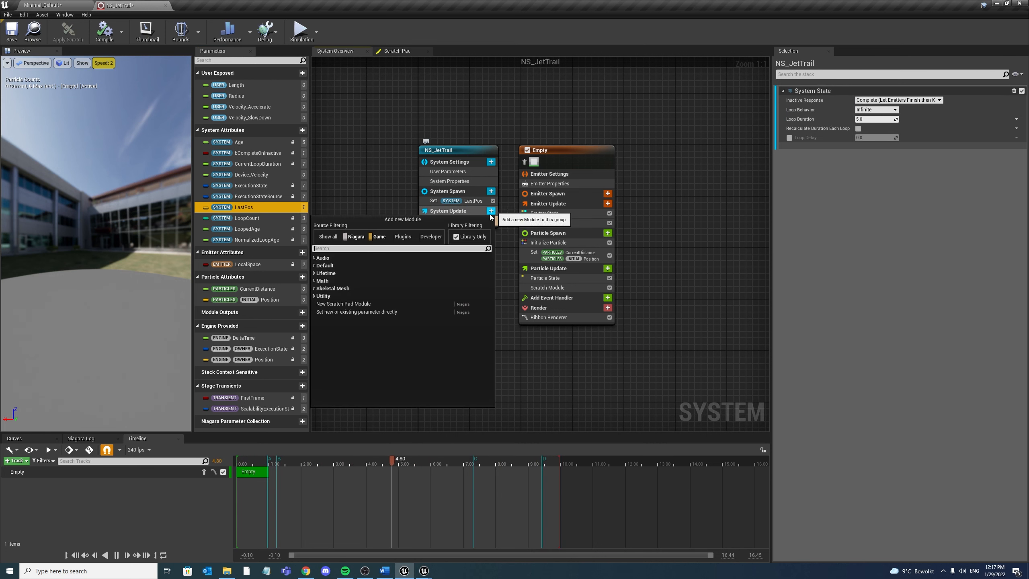
left_click(383, 306)
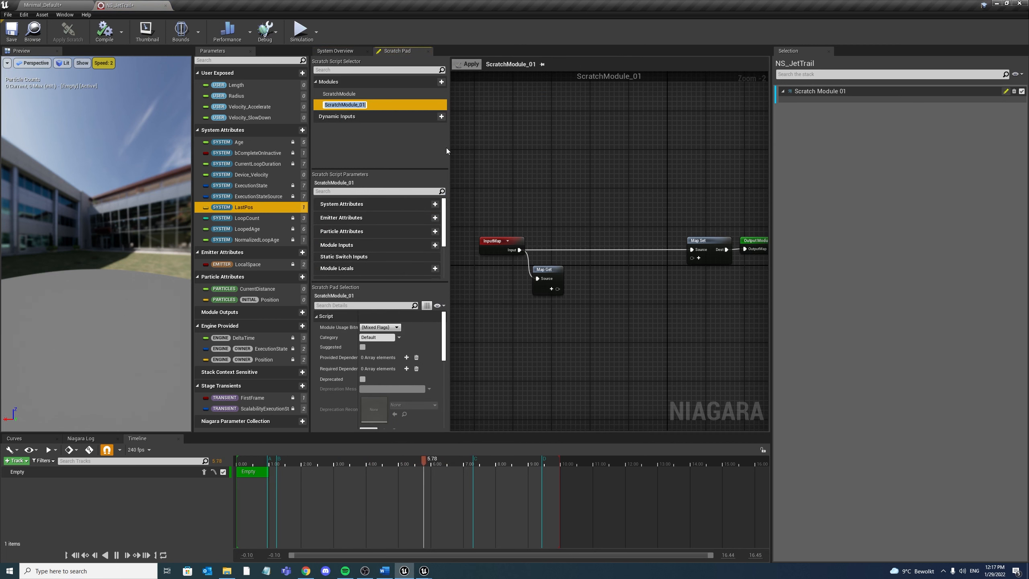
type("DeviceV")
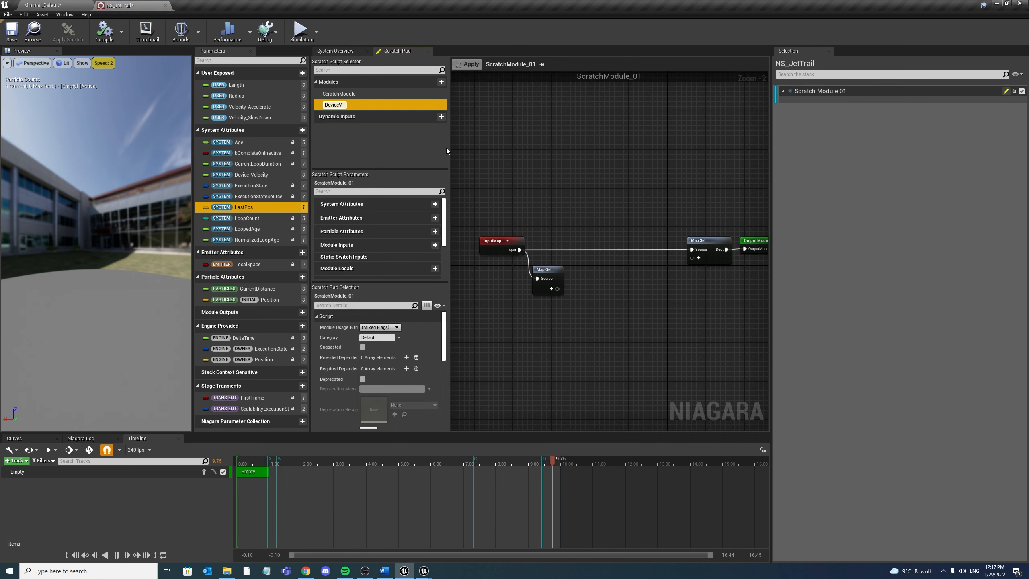
type("elocity")
key("Return")
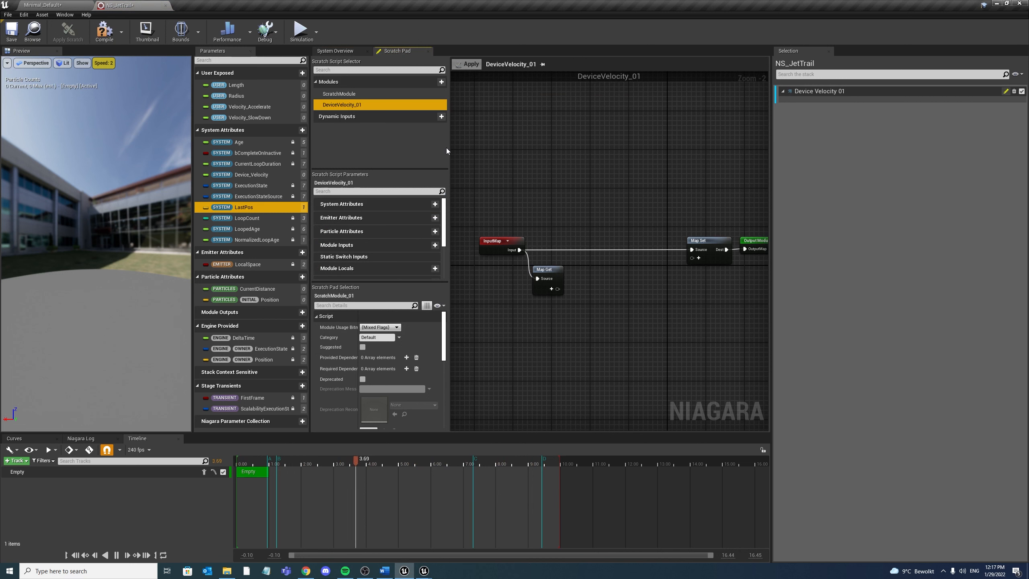
Rename the original ScratchModule as SetTrail and save the Niagara system
left_click(360, 94)
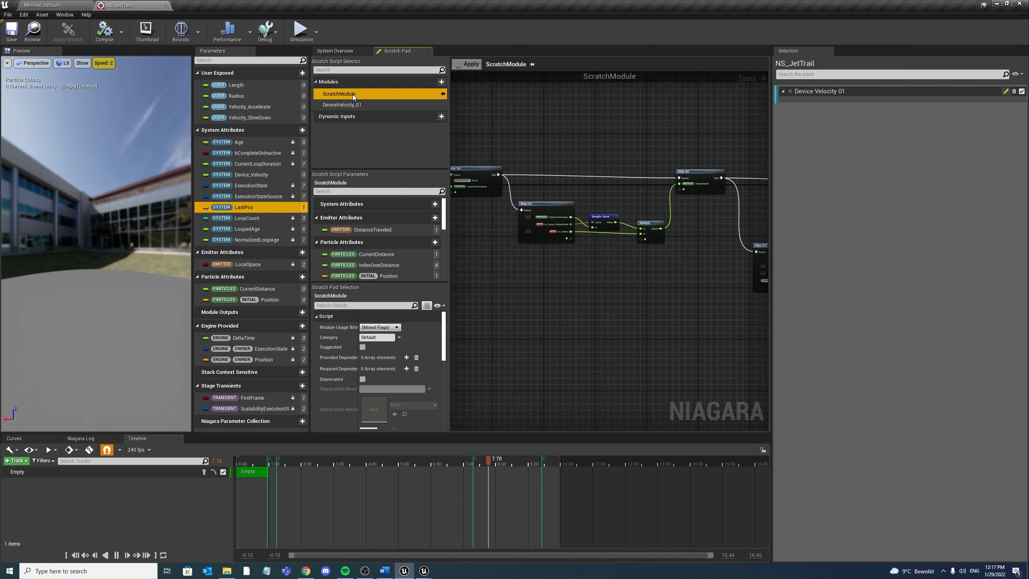
left_click(350, 94)
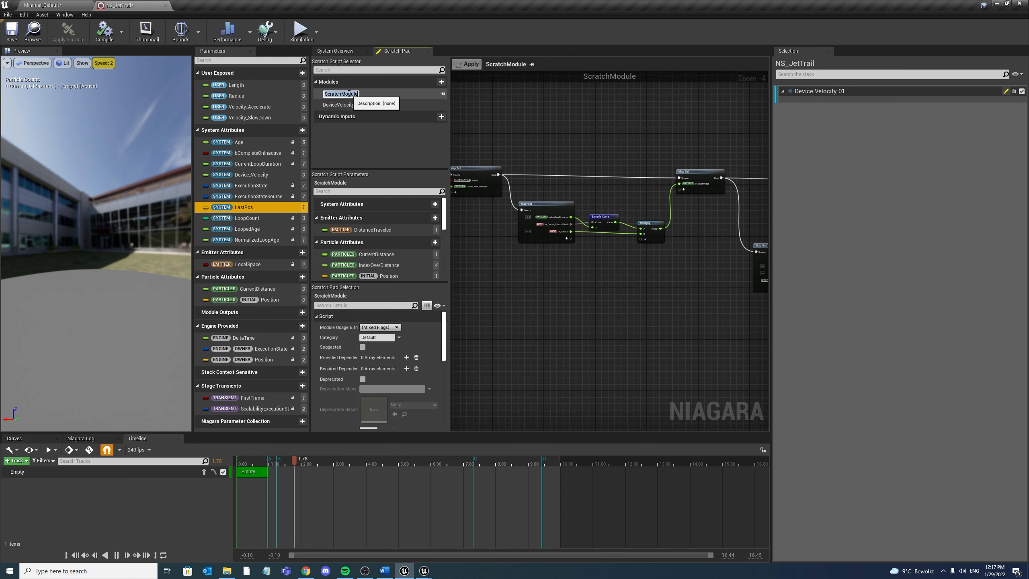
type("C")
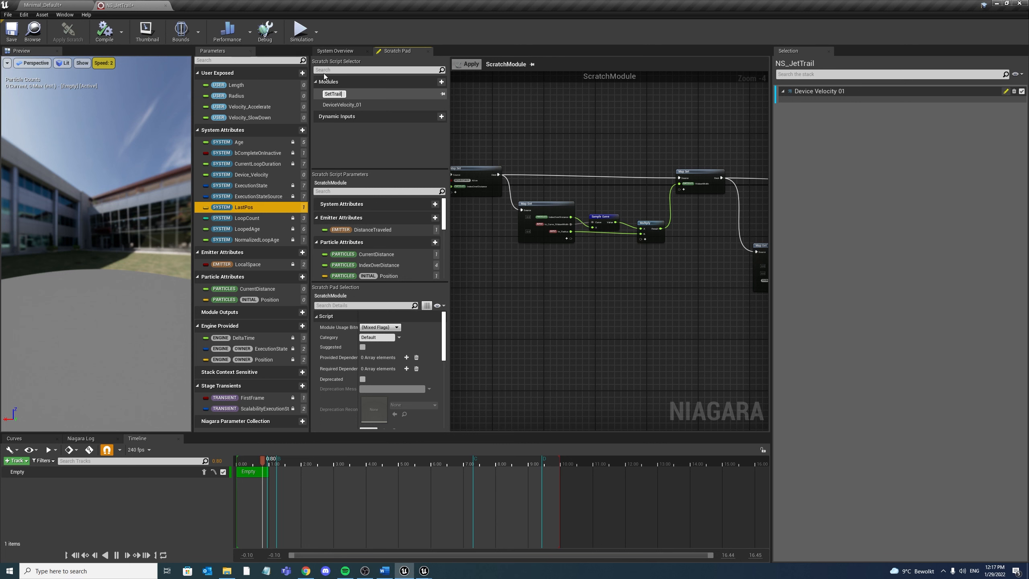
key("Return")
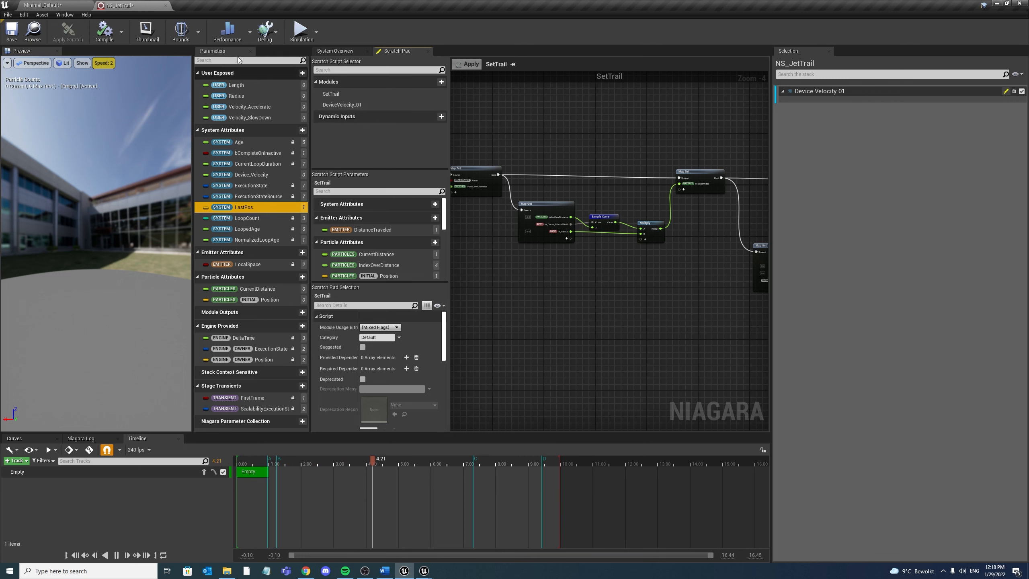
left_click(12, 34)
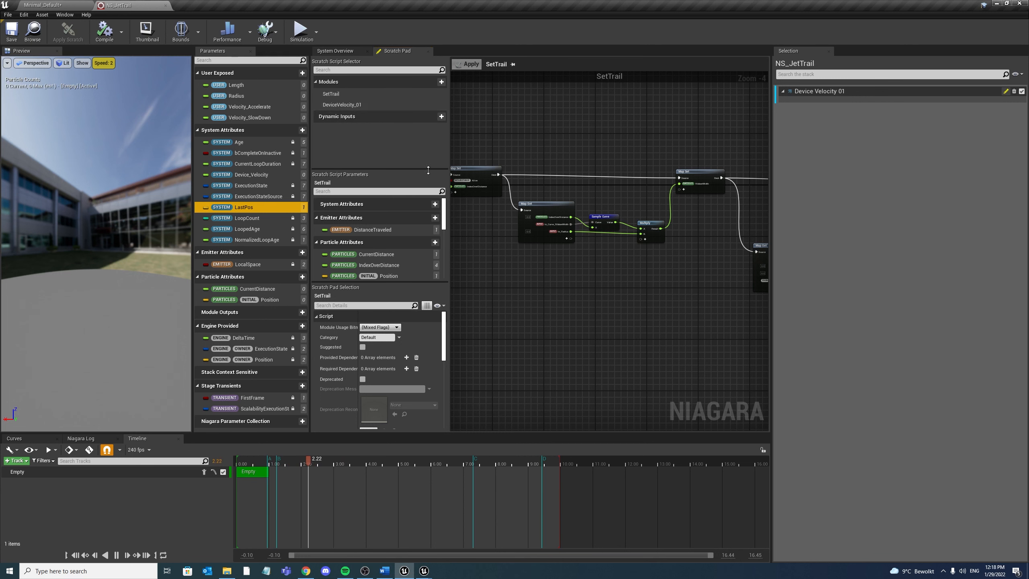
Open the DeviceVelocity_01 module and add the engine emitter SimulationPosition constant to its Map Get node
left_click(372, 104)
right_click_drag(573, 358, 575, 265)
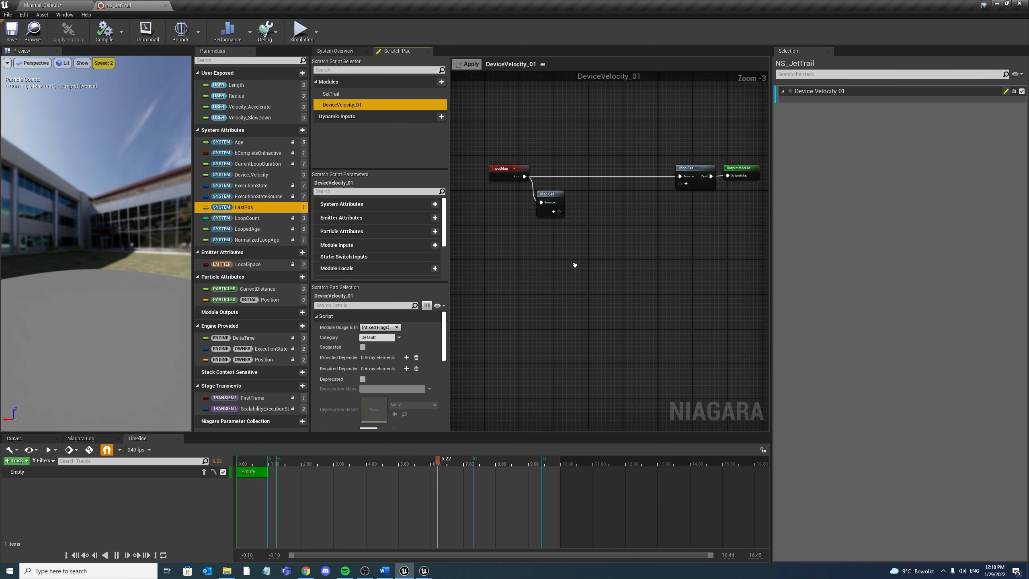
scroll(539, 219, "up", 1)
left_click(555, 207)
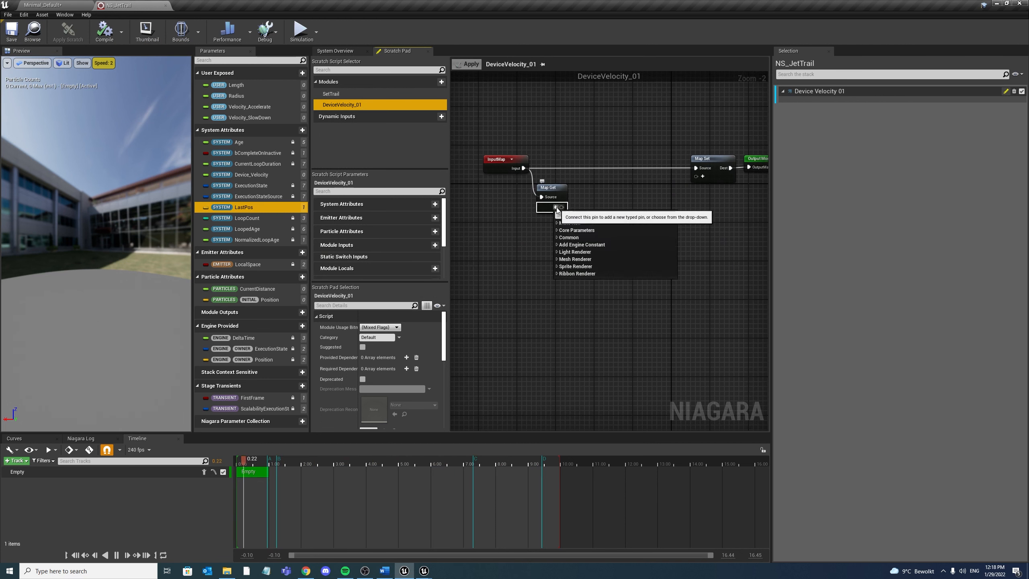
type("simul")
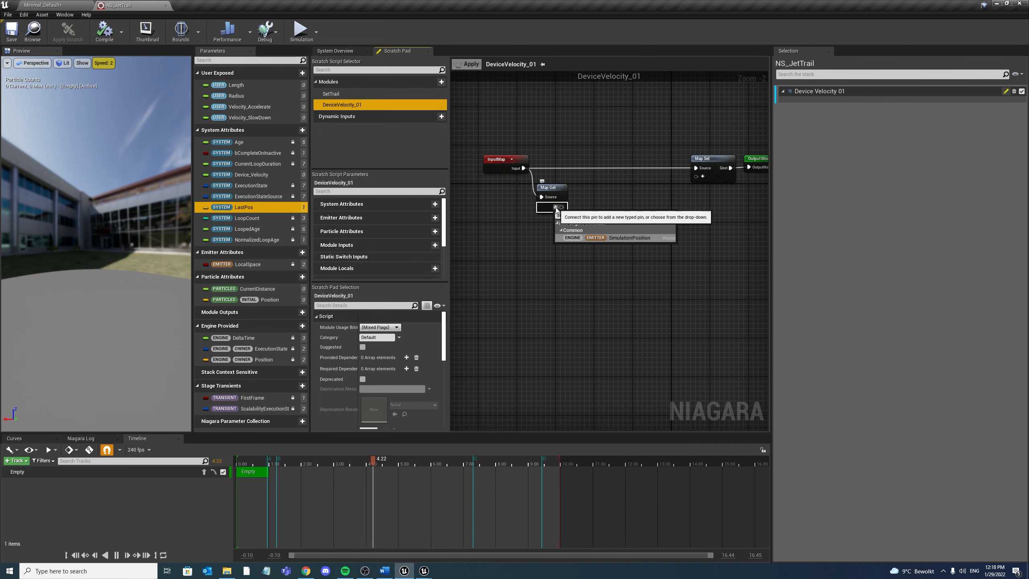
left_click(630, 238)
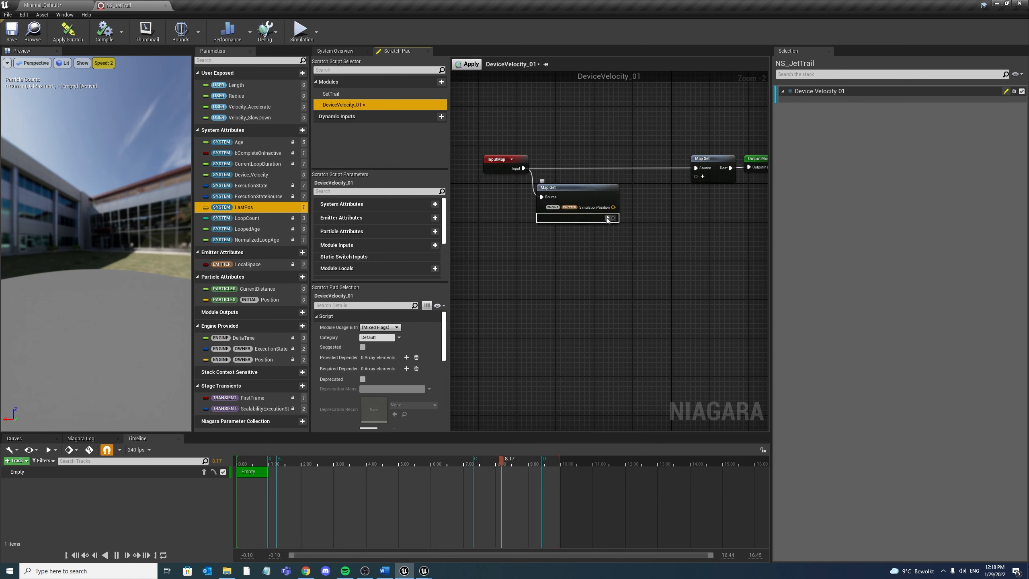
left_click(607, 218)
type("last")
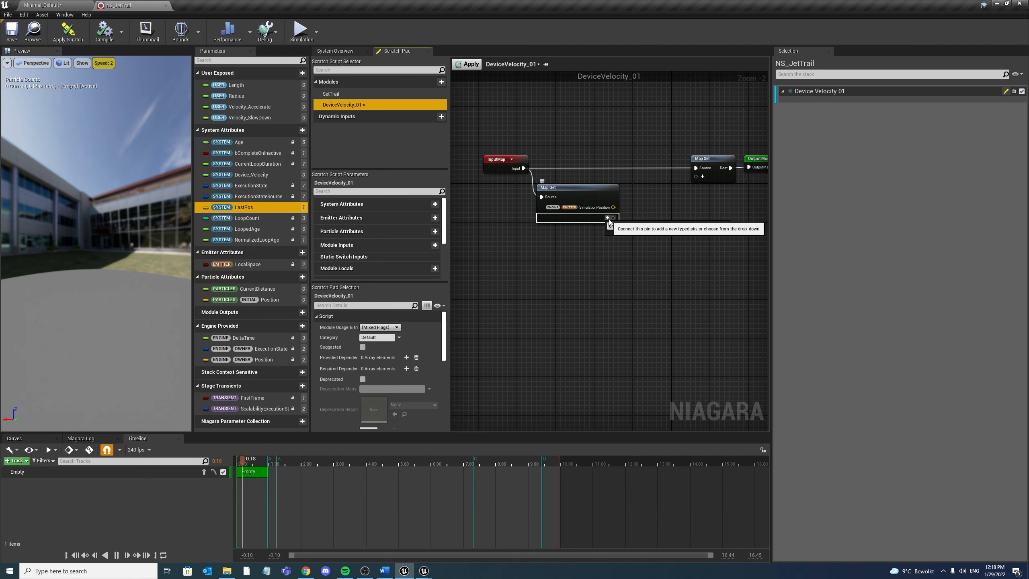
type("posi")
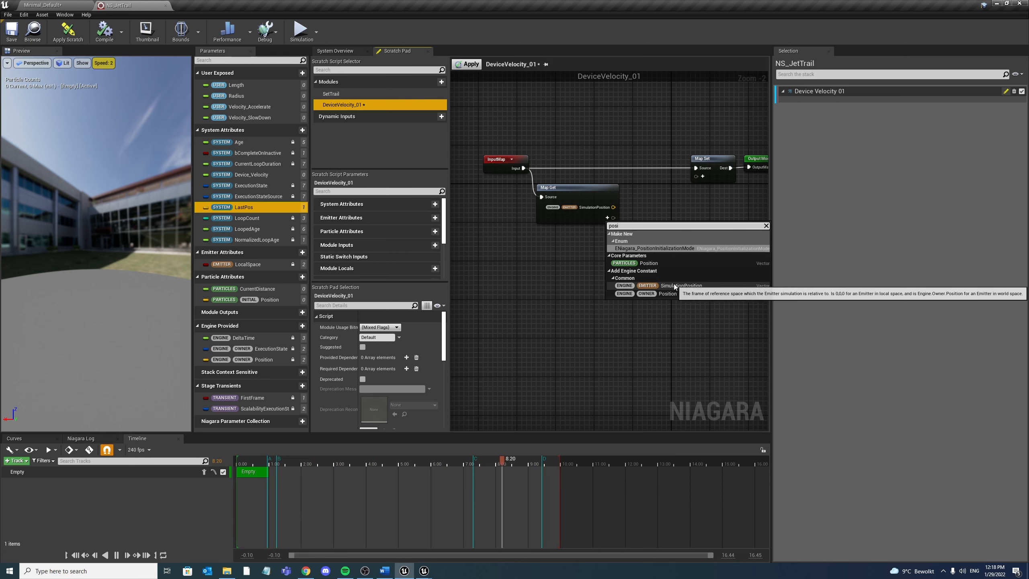
left_click(578, 227)
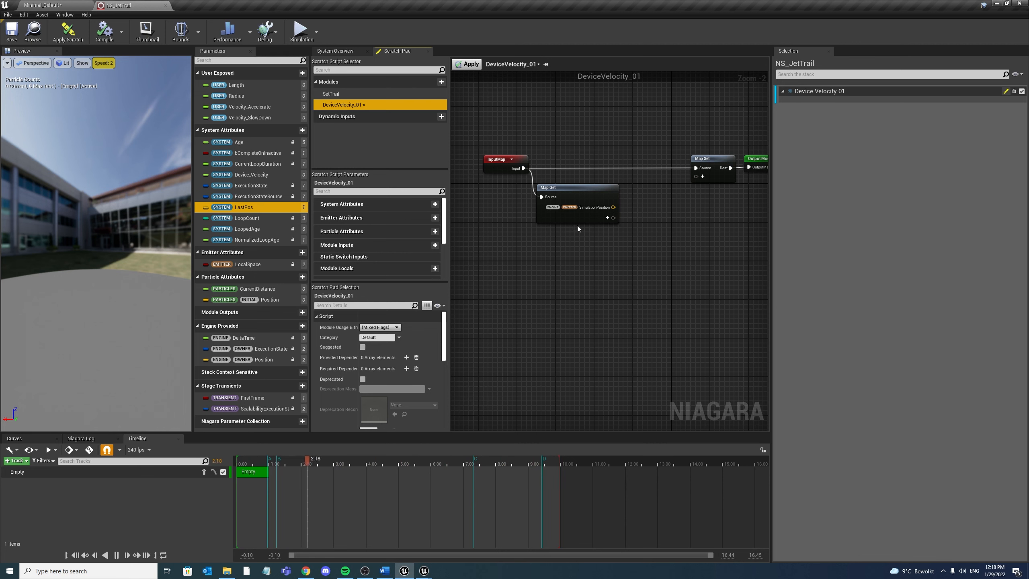
Add the LastPos system attribute as an output on the DeviceVelocity_01 module's Map Get node
left_click(607, 218)
type("la")
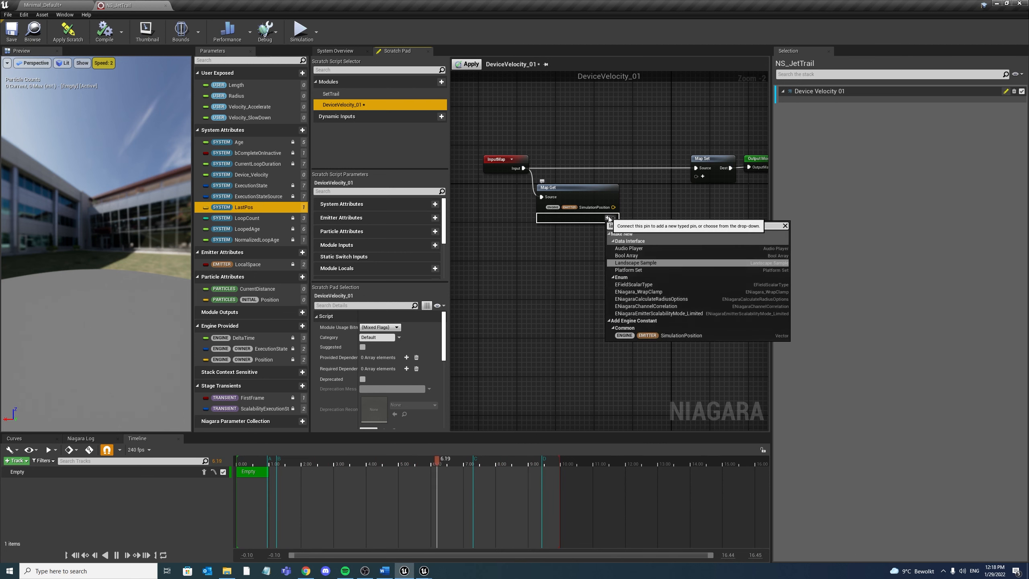
type("st")
key("Return")
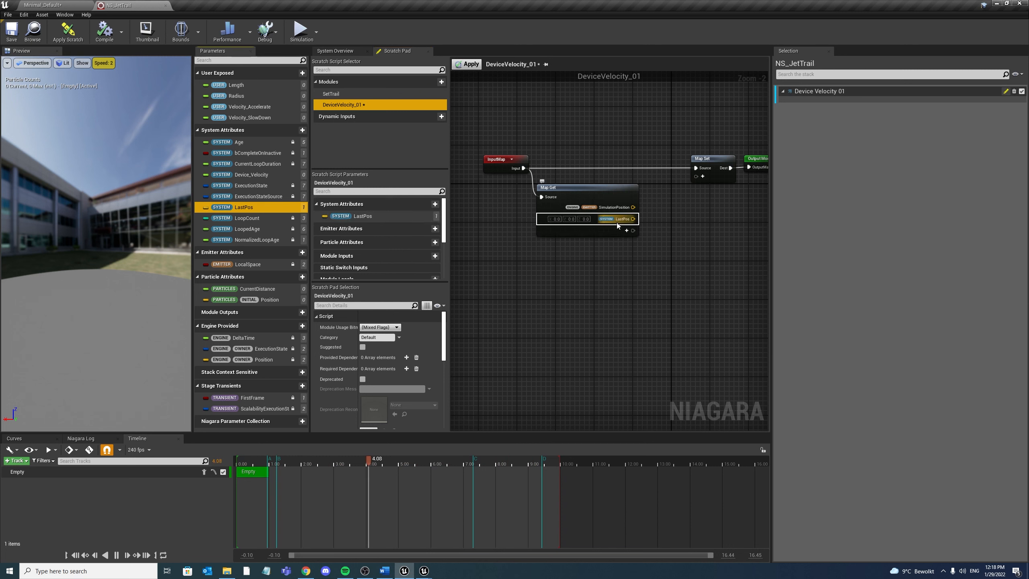
Add the Device_Velocity system attribute to the Map Get node and move the Map Set and Output Module nodes farther from it
scroll(624, 231, "down", 1)
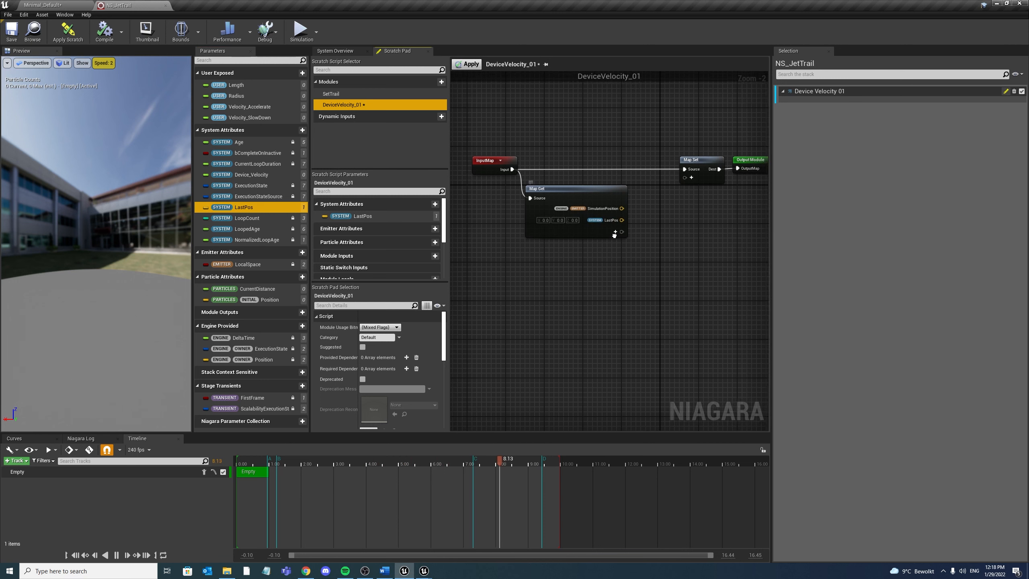
right_click_drag(624, 231, 557, 244)
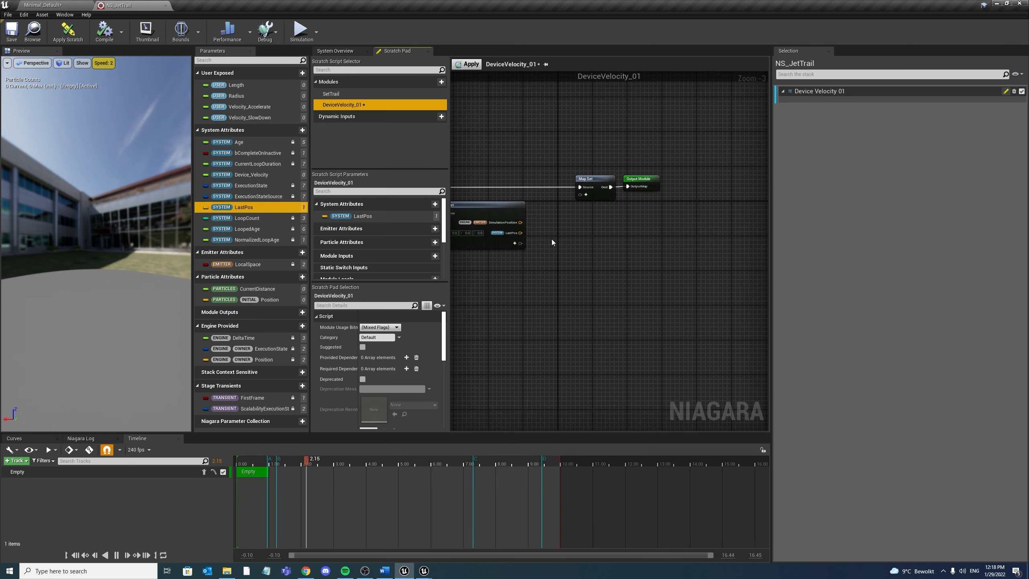
left_click(514, 244)
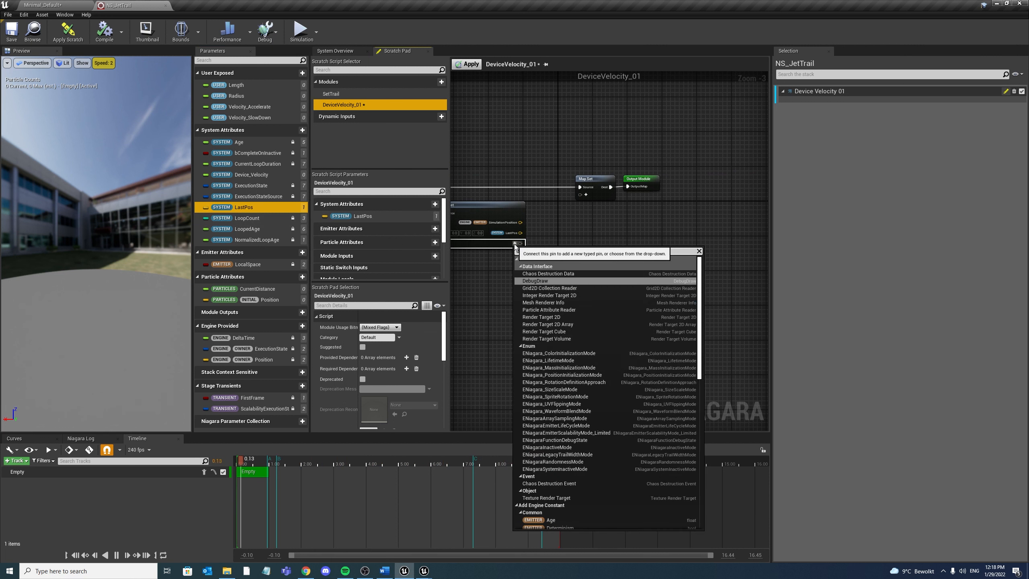
left_click(260, 208)
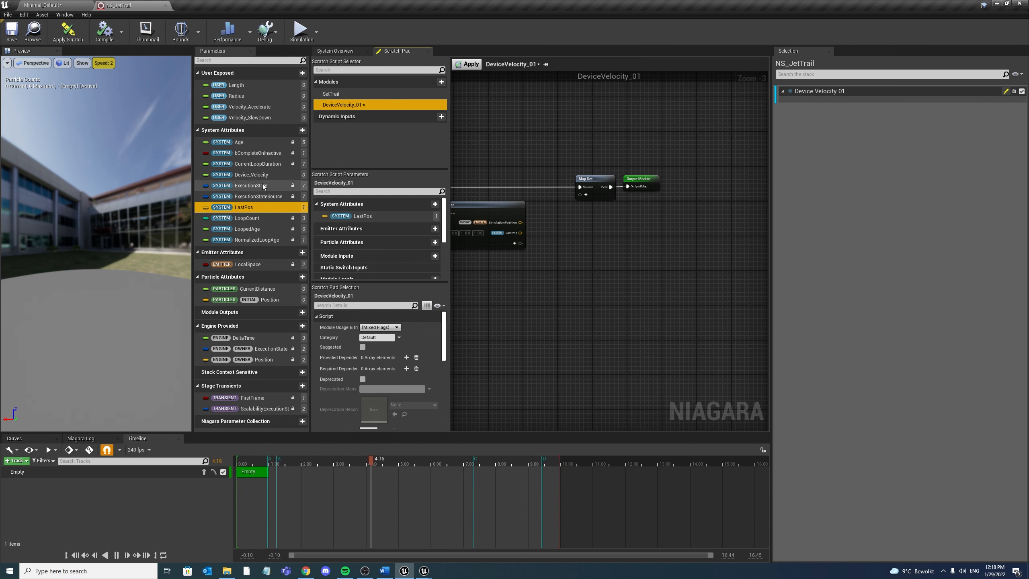
left_click_drag(252, 175, 484, 240)
left_click_drag(599, 223, 695, 172)
right_click_drag(542, 230, 589, 219)
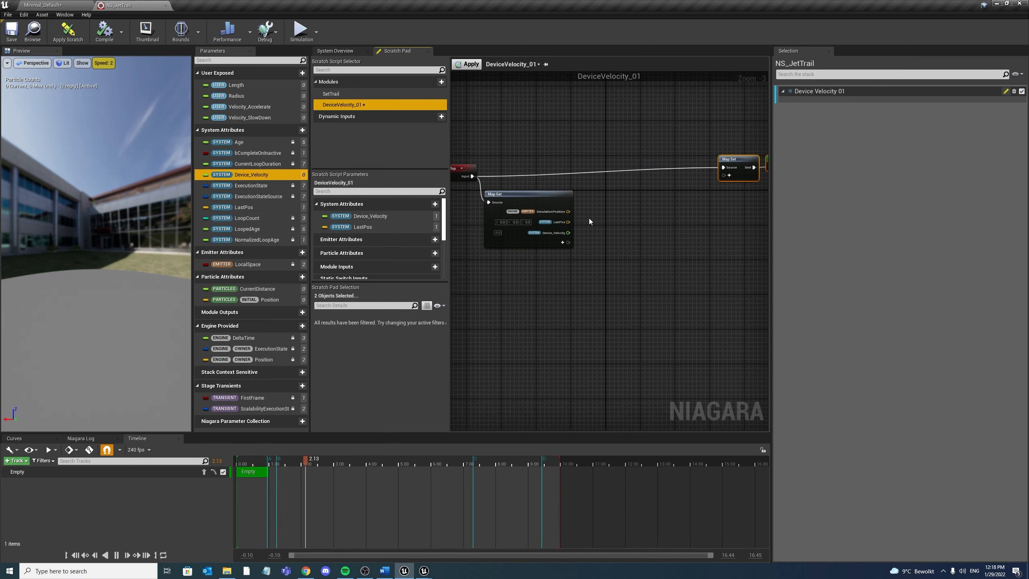
Add a Subtract node that takes SimulationPosition as its first input and LastPos as its second
left_click_drag(568, 211, 614, 199)
type("sub")
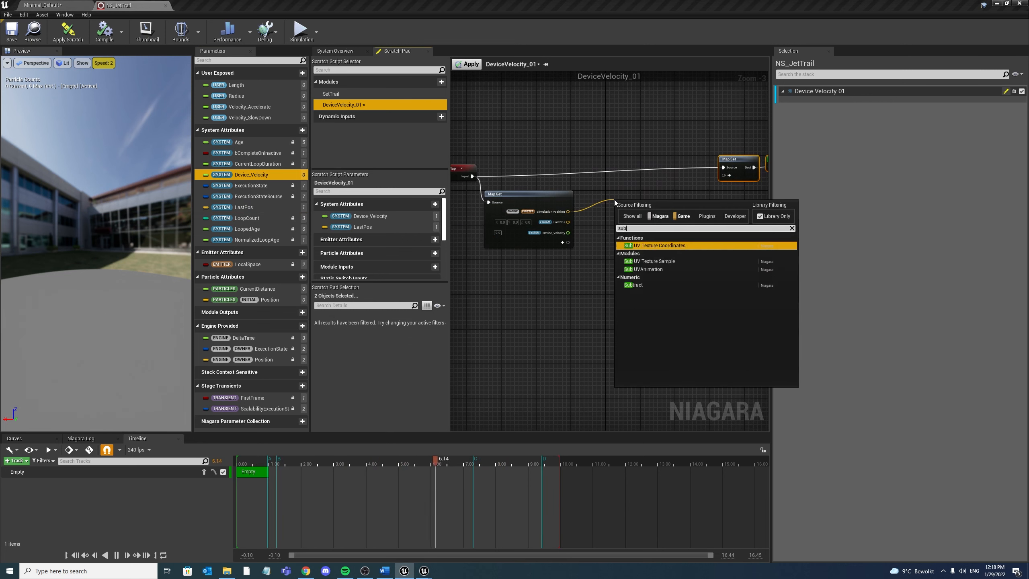
type("tr")
key("Return")
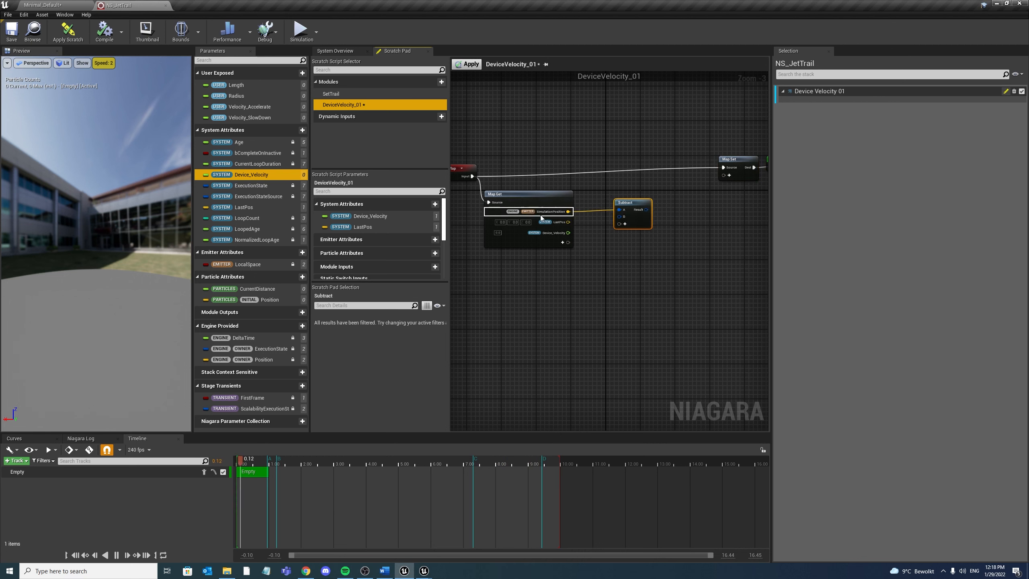
scroll(541, 218, "up", 2)
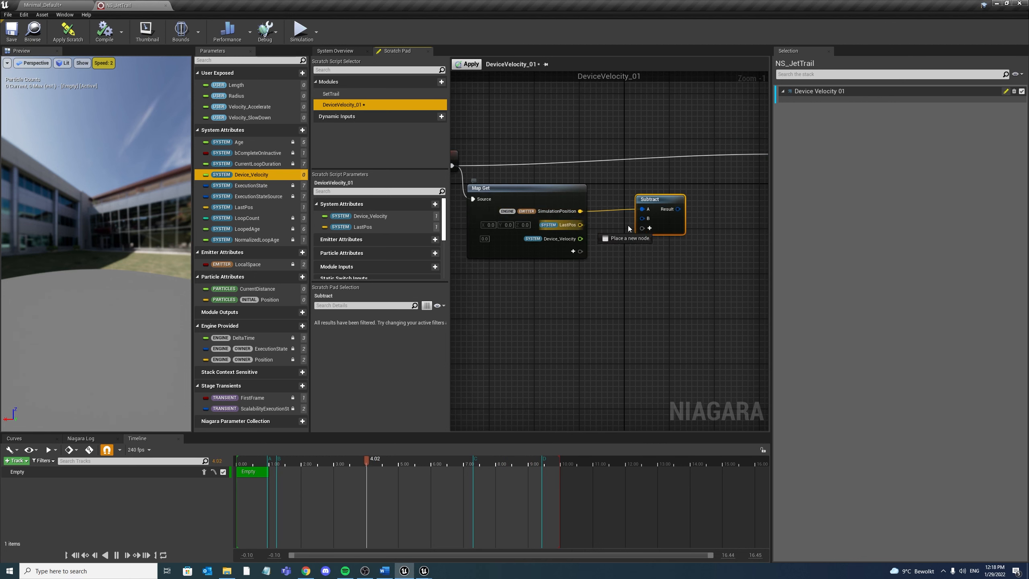
left_click_drag(628, 226, 642, 219)
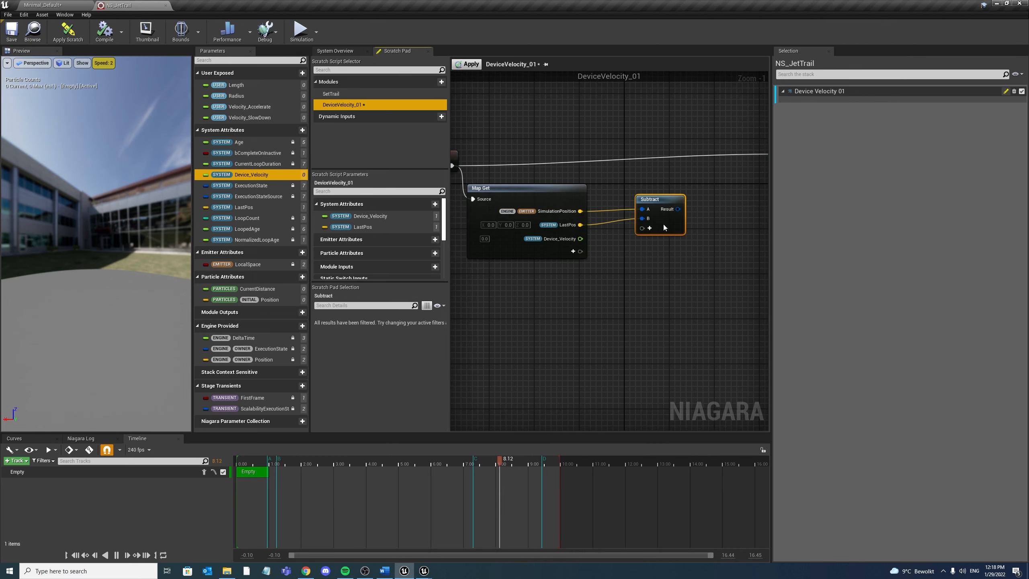
Feed the Subtract result into a new Length node and connect the Length result to a new Multiply node
right_click_drag(682, 303, 593, 262)
scroll(655, 245, "down", 1)
left_click_drag(588, 179, 621, 201)
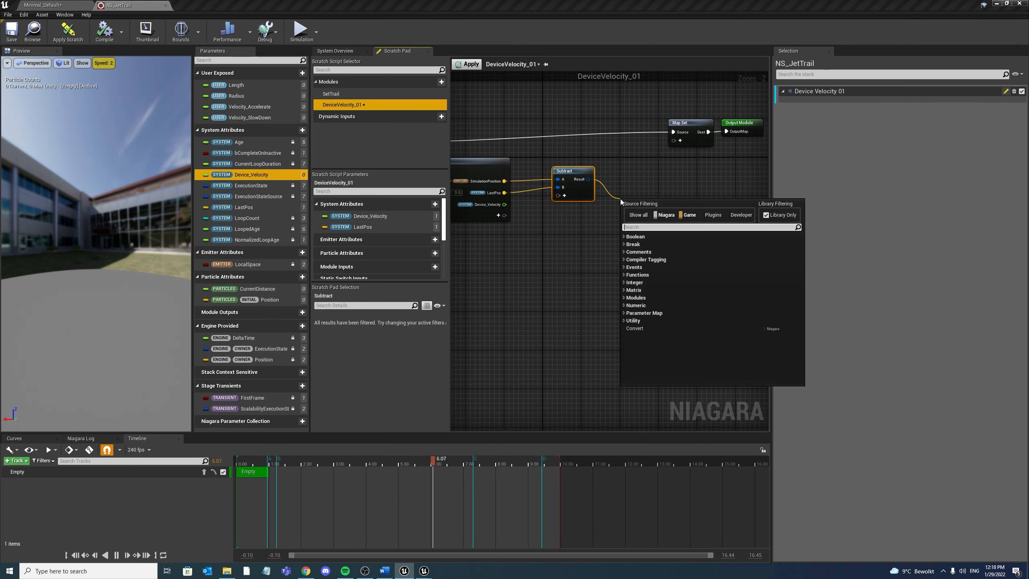
type("length")
key("Return")
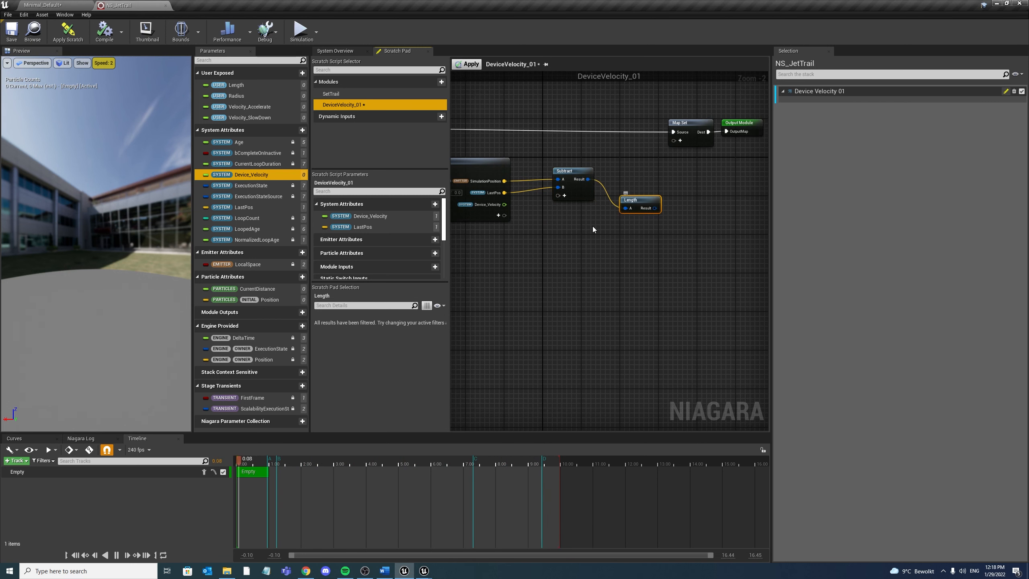
left_click(698, 219)
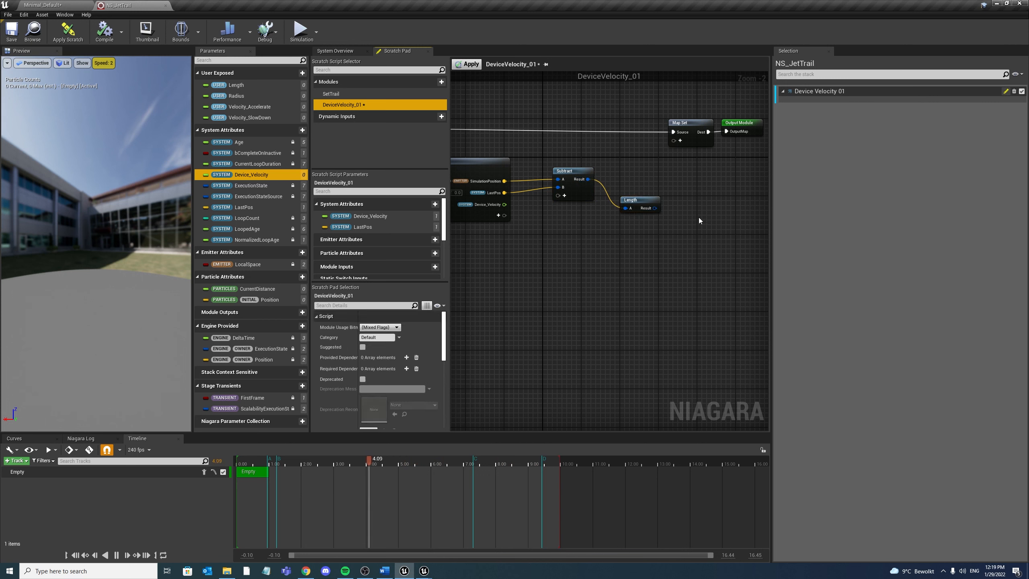
left_click(677, 202)
left_click_drag(656, 208, 687, 214)
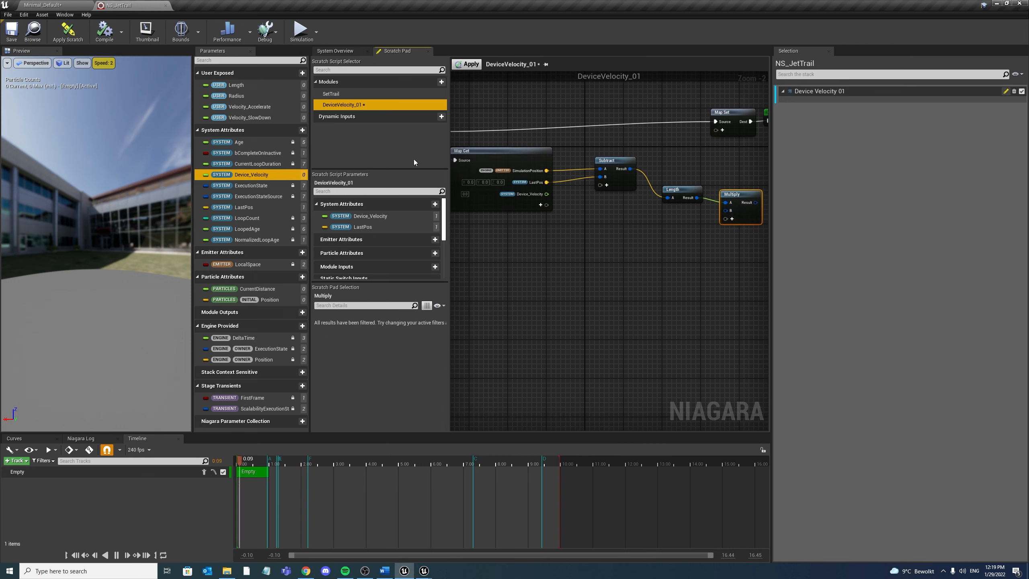
Add a float input named In_Accelerate to the Map Get node and connect it to Multiply's second input
left_click(541, 205)
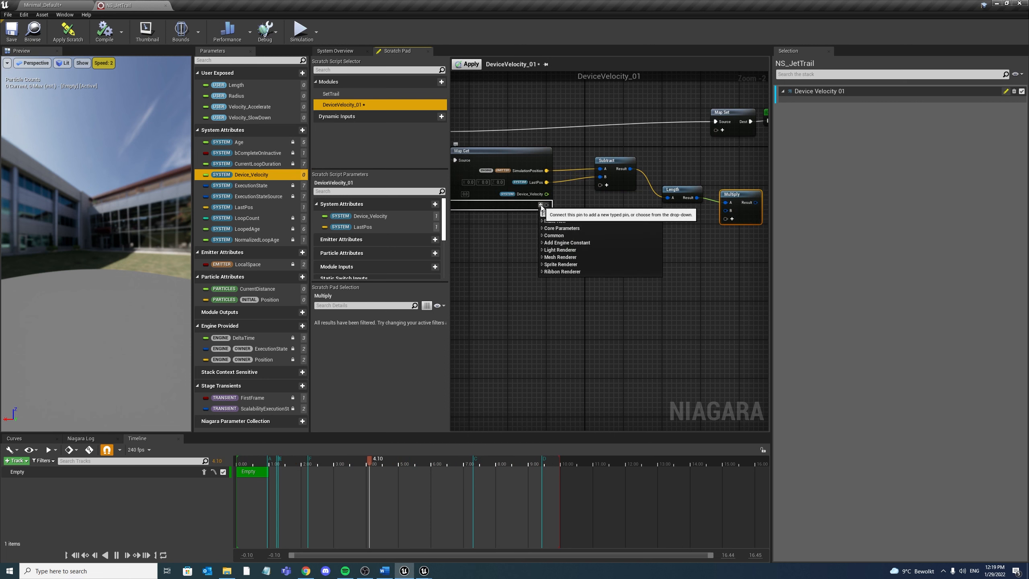
type("float")
key("Return")
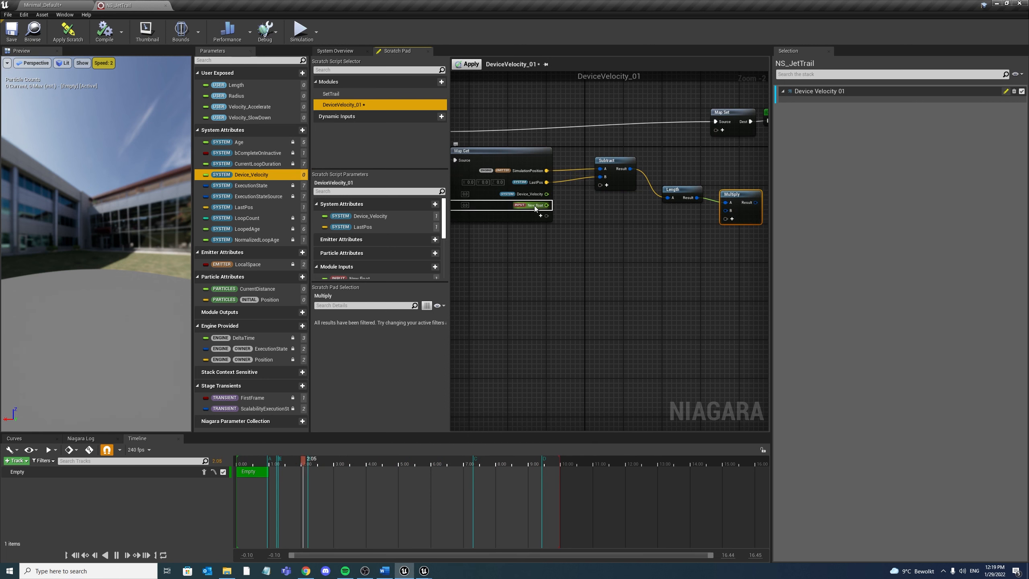
double_click(534, 206)
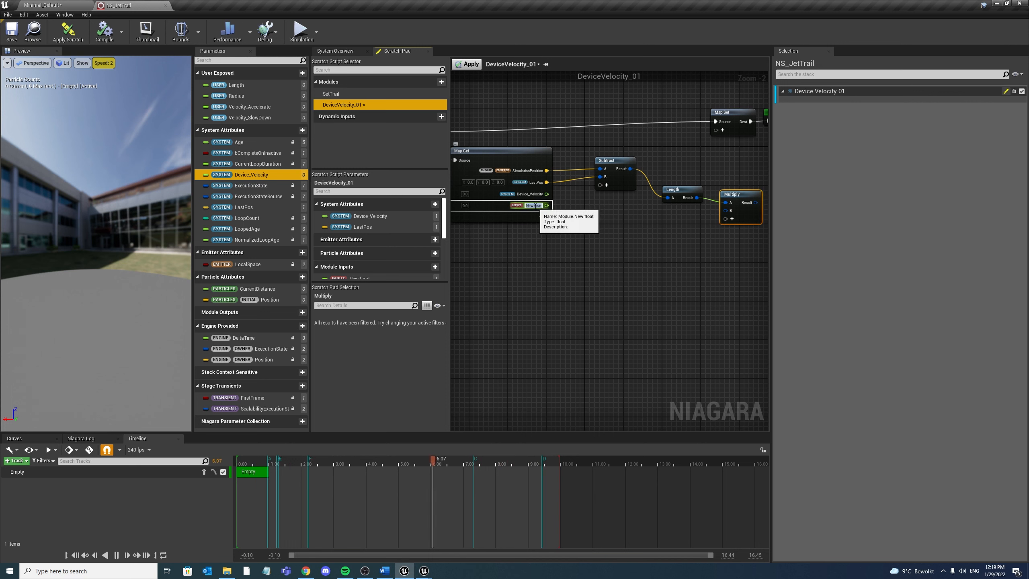
type("In")
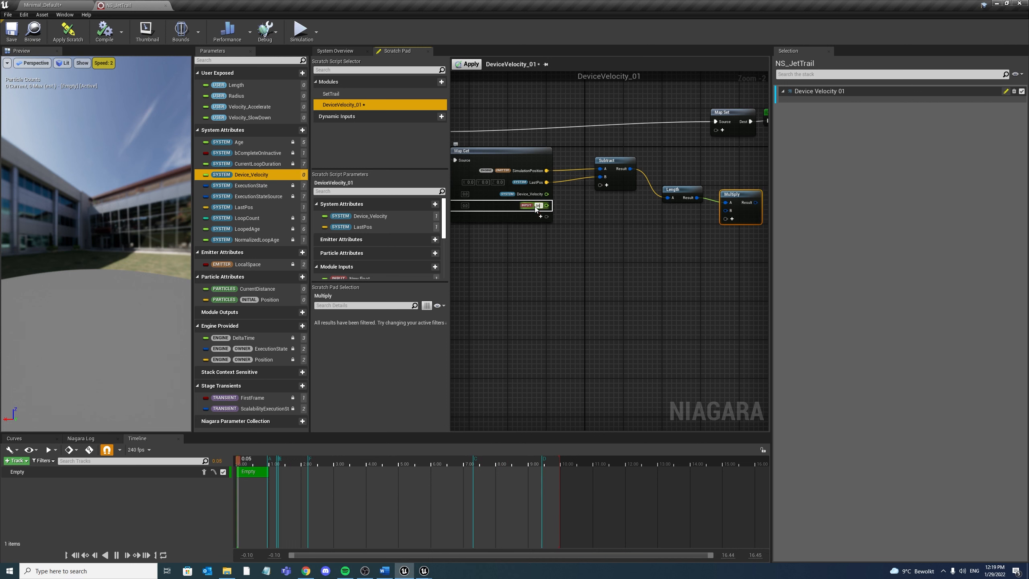
type("_Accelerate")
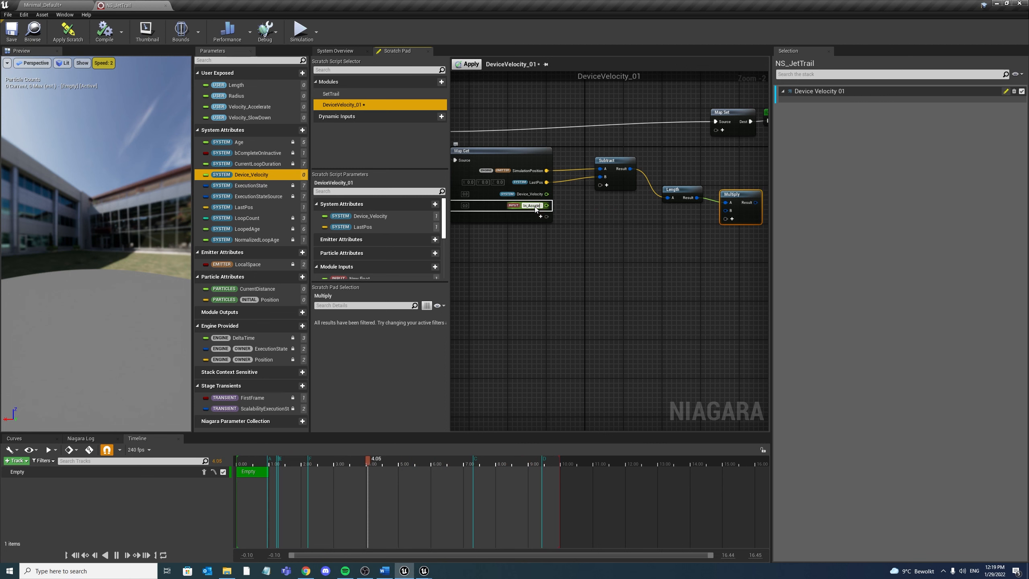
key("Return")
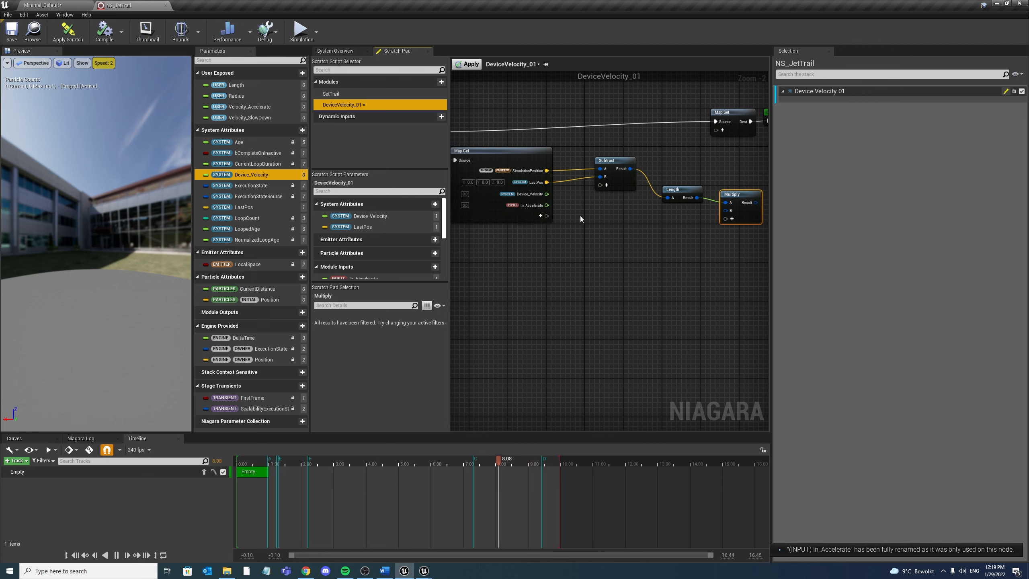
right_click_drag(580, 216, 549, 225)
left_click_drag(514, 213, 694, 219)
Place an Add node that sums Device_Velocity from the Map Get node with the Multiply result
right_click_drag(659, 302, 595, 317)
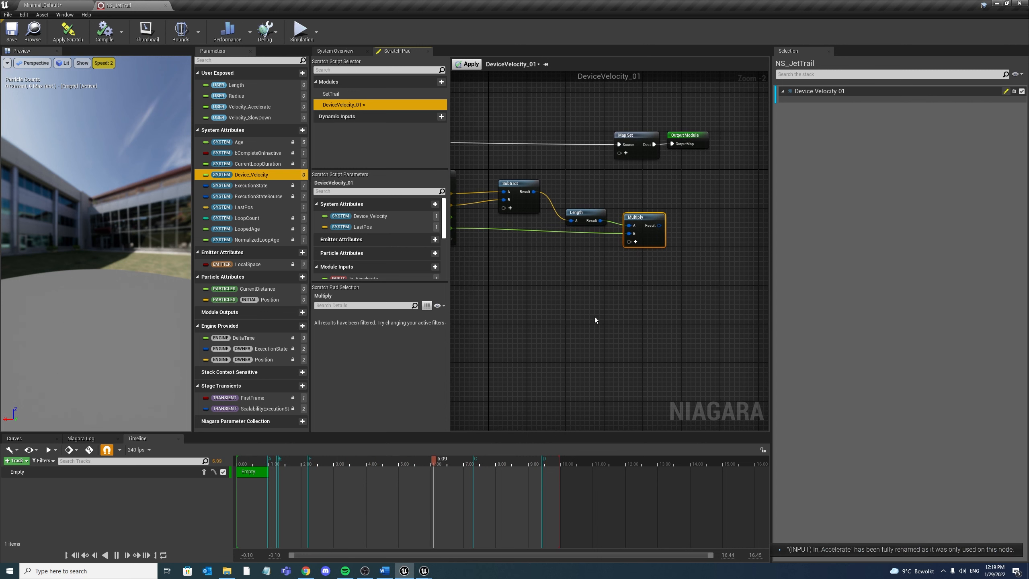
left_click(667, 174)
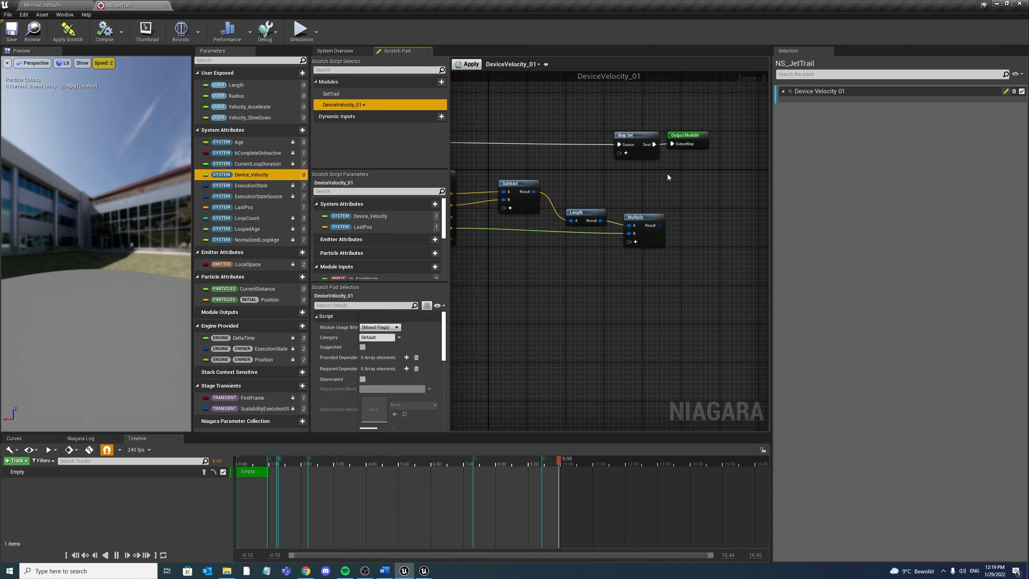
key("a")
left_click(668, 174)
right_click_drag(606, 193, 685, 167)
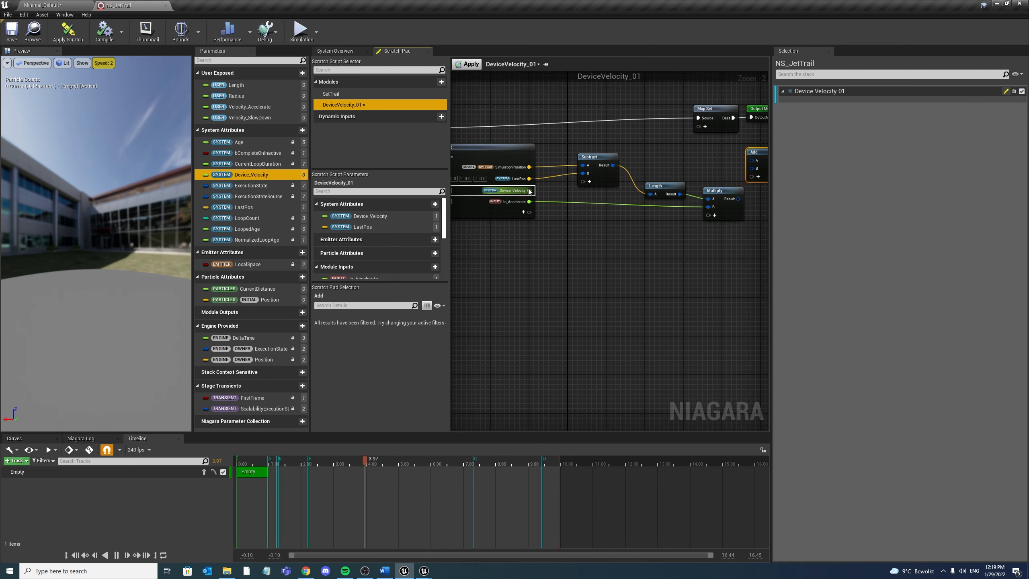
left_click_drag(529, 191, 672, 161)
right_click_drag(580, 218, 668, 224)
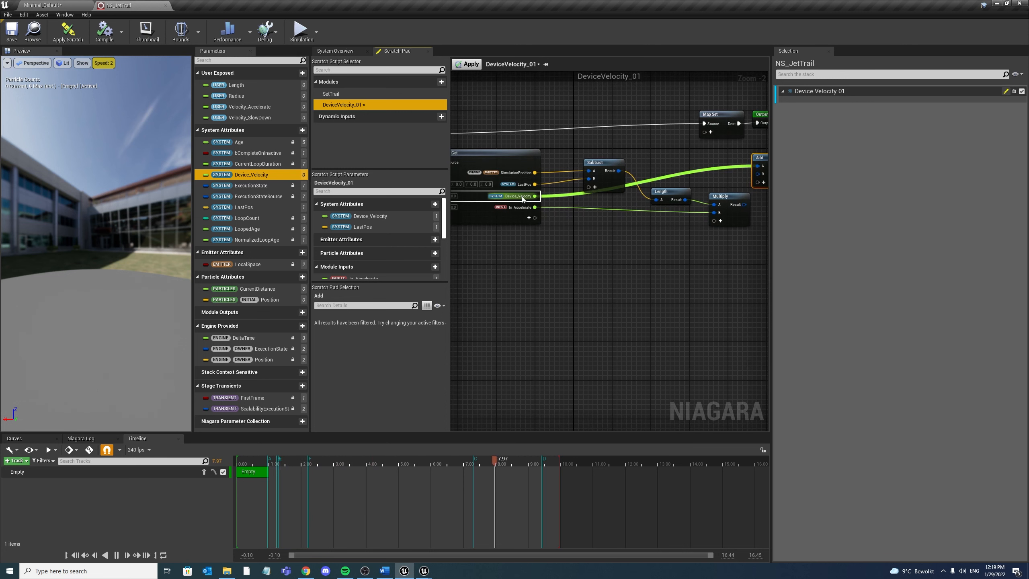
right_click(533, 196)
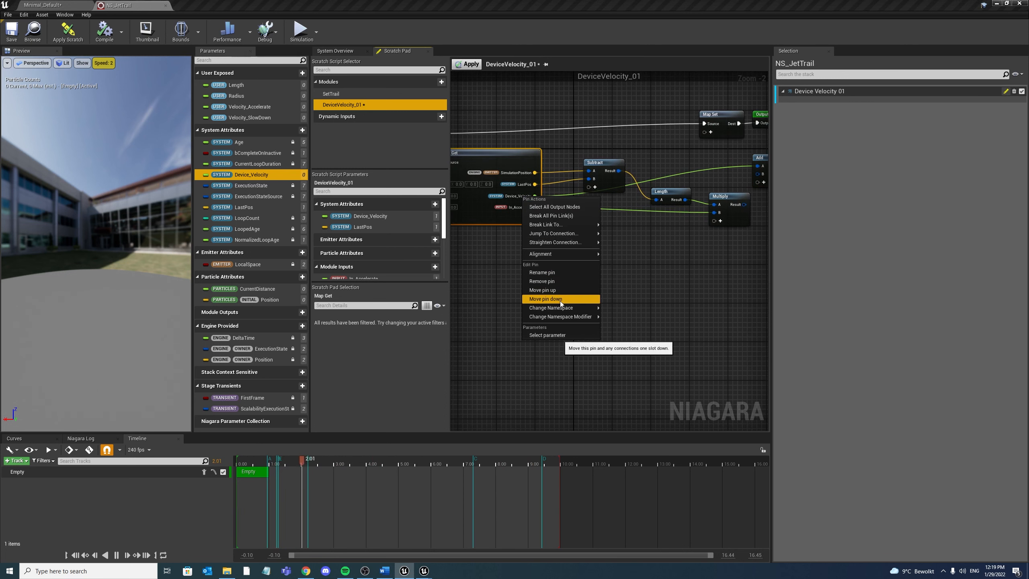
right_click_drag(668, 261, 609, 252)
left_click_drag(618, 252, 633, 223)
Add Device_Velocity to the Map Set node, wire the Add result into it, and space out the Map Set and Output Module nodes
scroll(638, 255, "down", 2)
right_click_drag(639, 262, 611, 273)
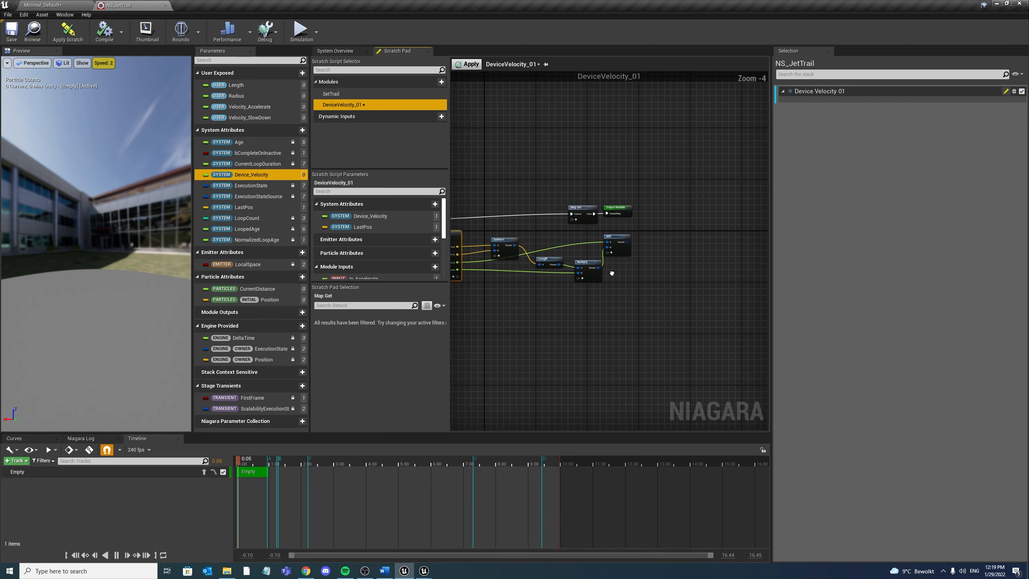
left_click_drag(574, 187, 708, 214)
left_click_drag(370, 215, 669, 224)
right_click_drag(696, 290, 614, 300)
left_click(617, 292)
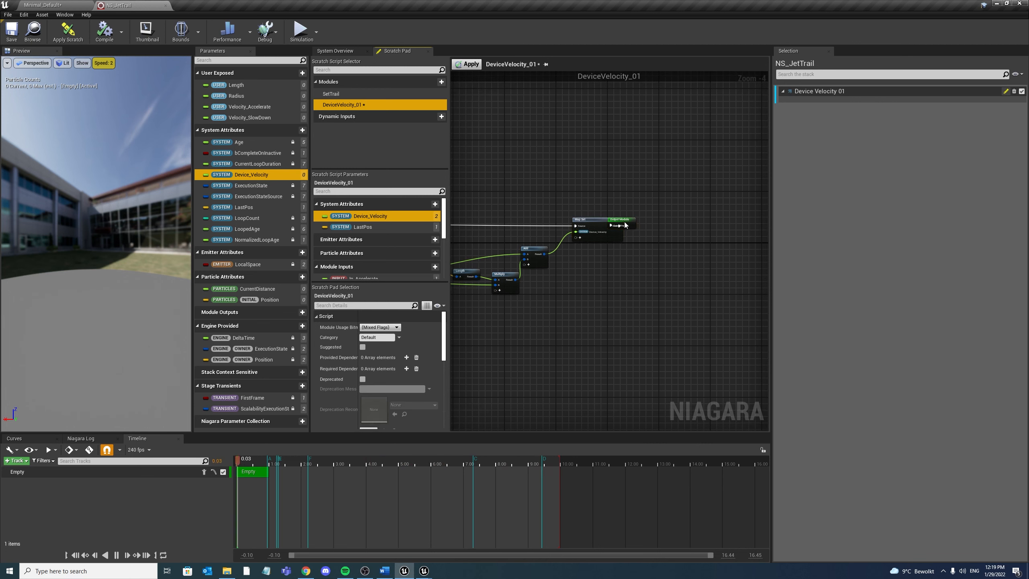
left_click_drag(625, 223, 650, 224)
right_click_drag(590, 290, 696, 271)
right_click_drag(612, 270, 673, 253)
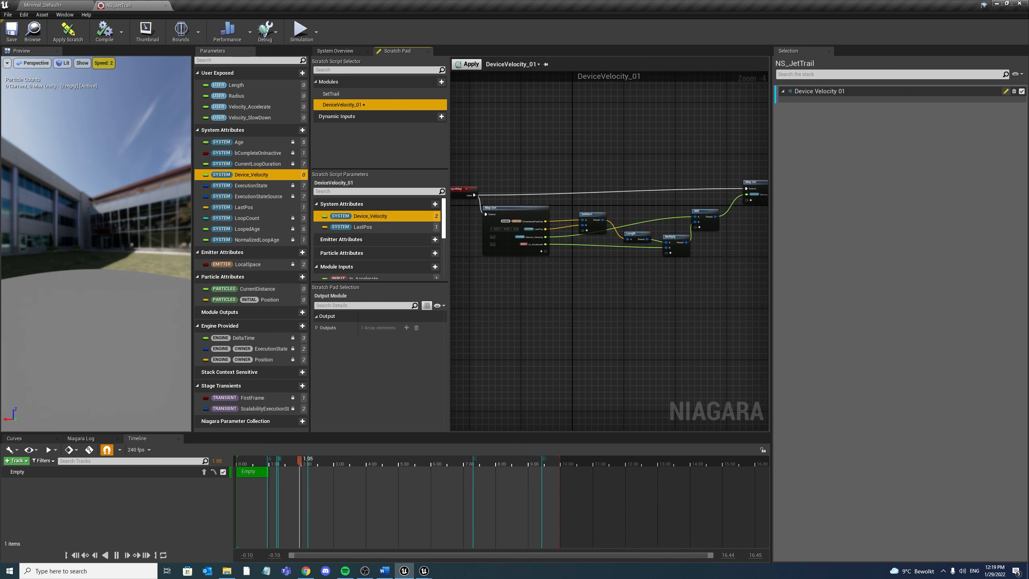
right_click_drag(634, 237, 595, 254)
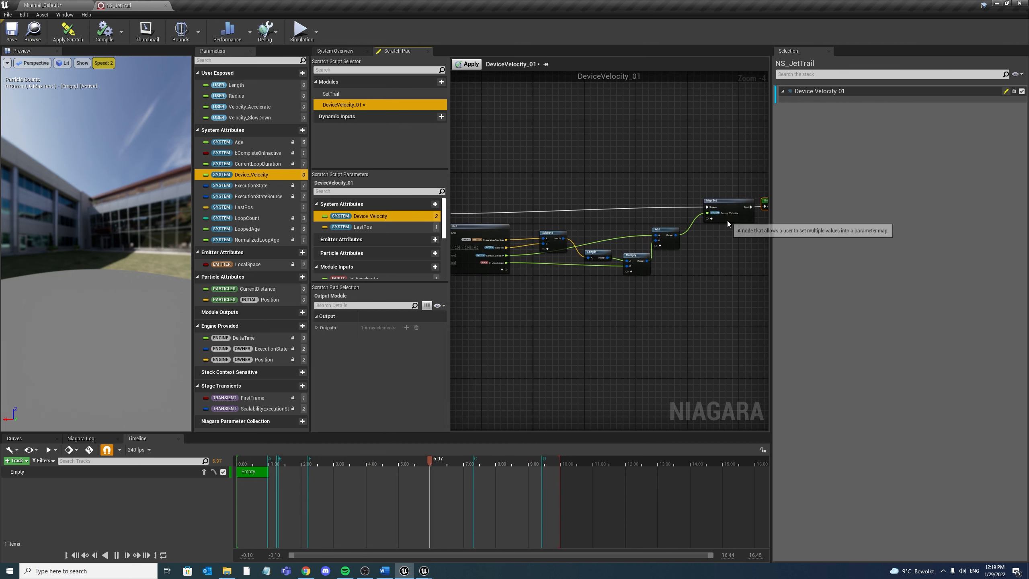
scroll(513, 274, "up", 1)
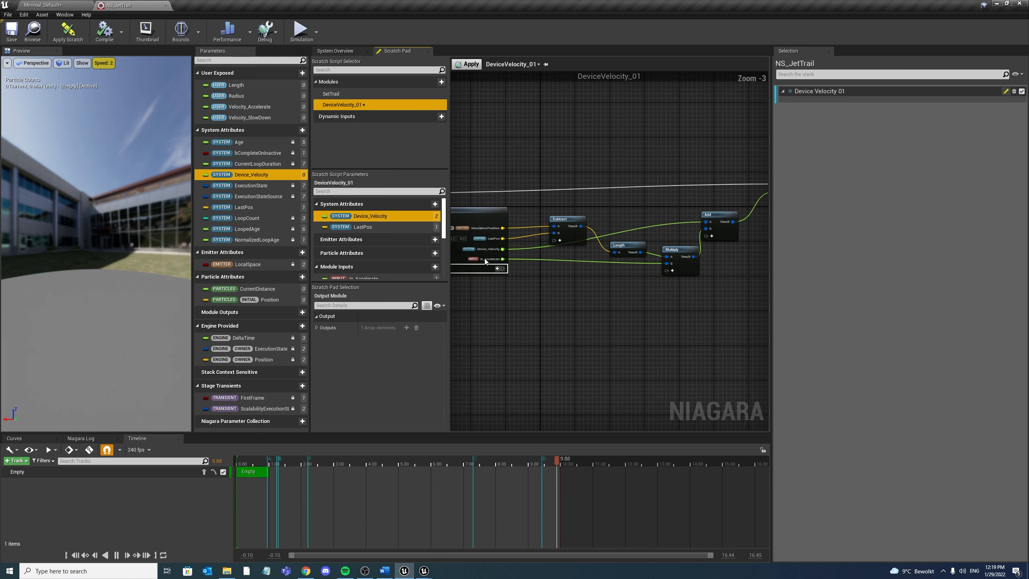
Move the Output Module node well away from Map Set and branch a new Map Get node off Map Set's destination output
right_click_drag(645, 287, 542, 297)
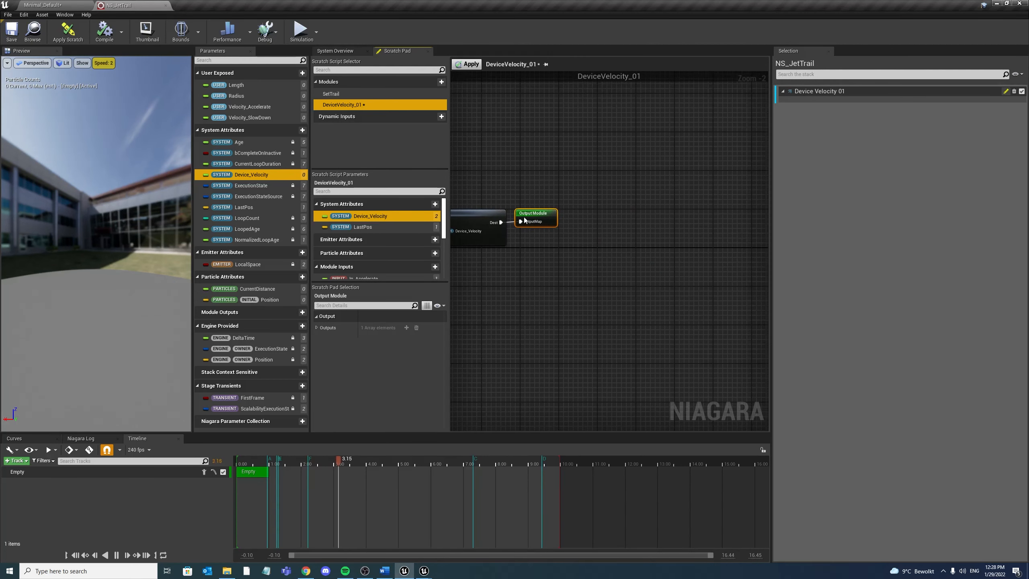
left_click_drag(535, 221, 751, 219)
right_click_drag(649, 235, 719, 229)
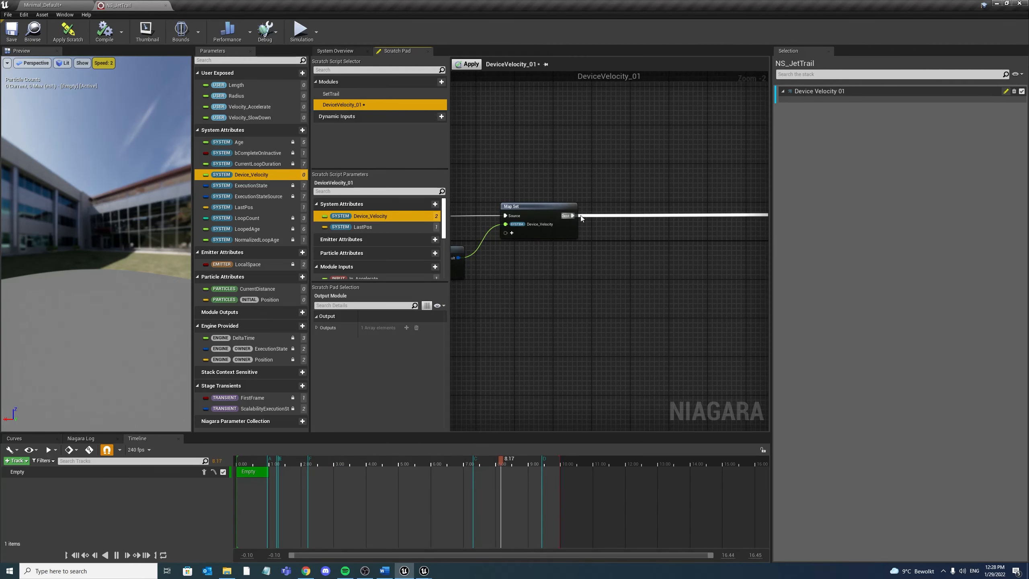
left_click_drag(574, 216, 654, 302)
type("map get")
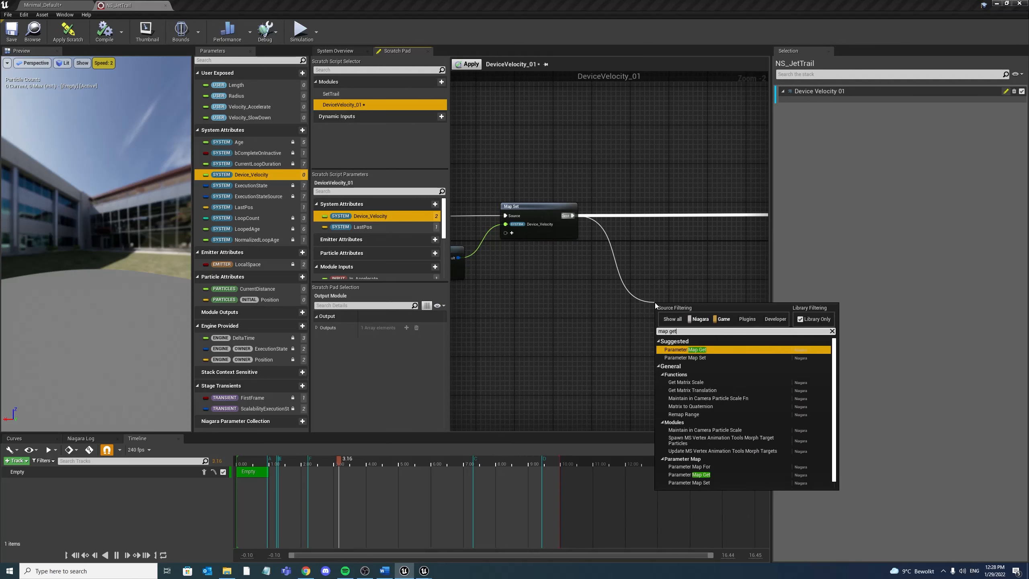
key("Return")
scroll(654, 302, "up", 2)
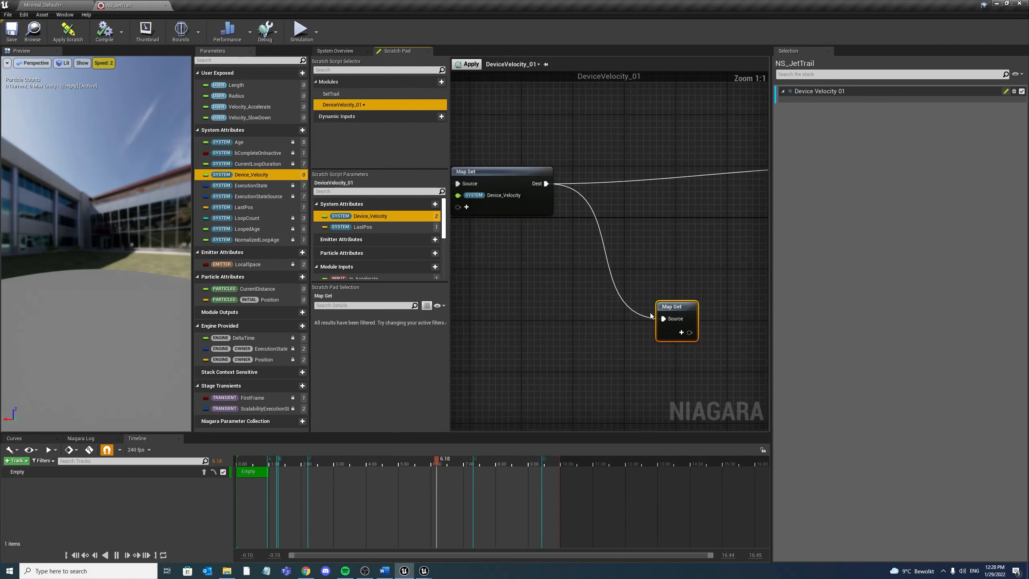
Add the Device_Velocity system attribute and the engine DeltaTime constant to the new Map Get node
left_click_drag(355, 216, 684, 330)
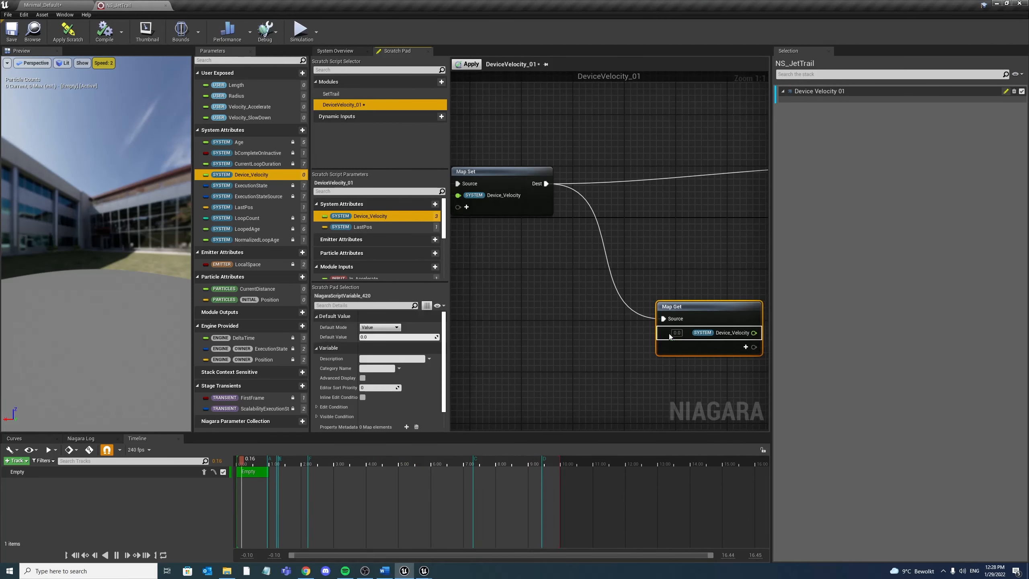
right_click_drag(625, 350, 526, 300)
left_click(647, 298)
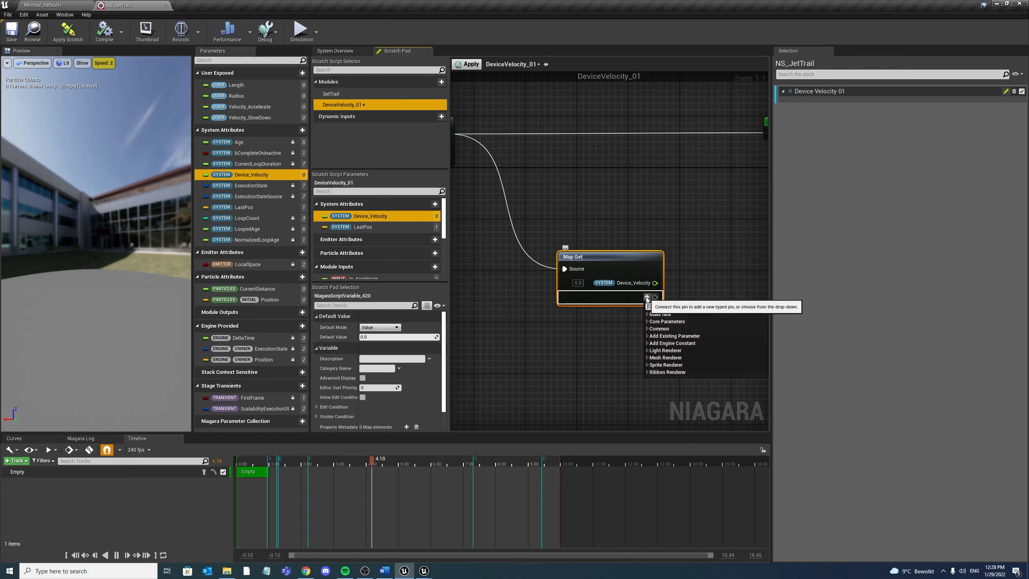
type("delta")
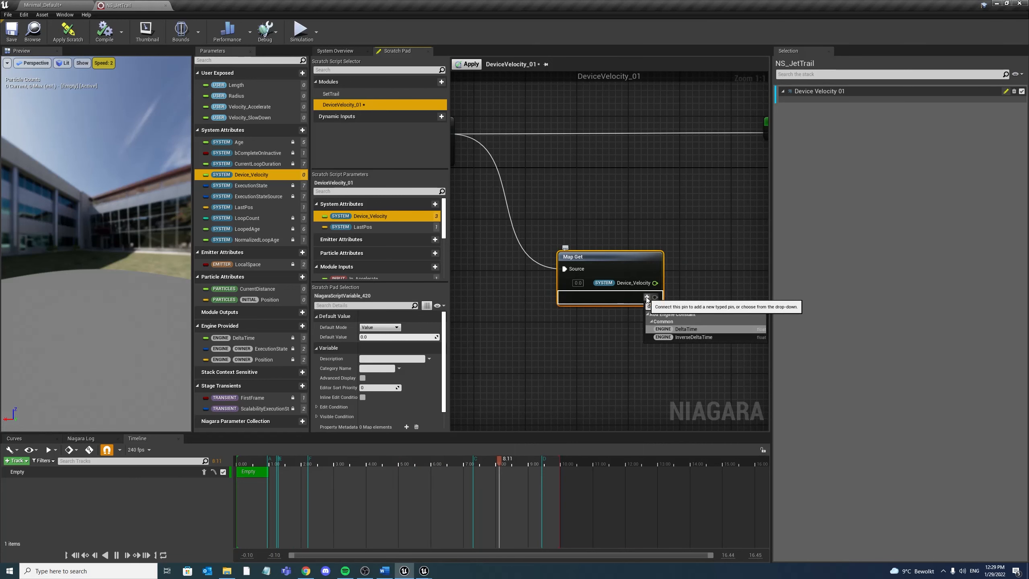
left_click(689, 329)
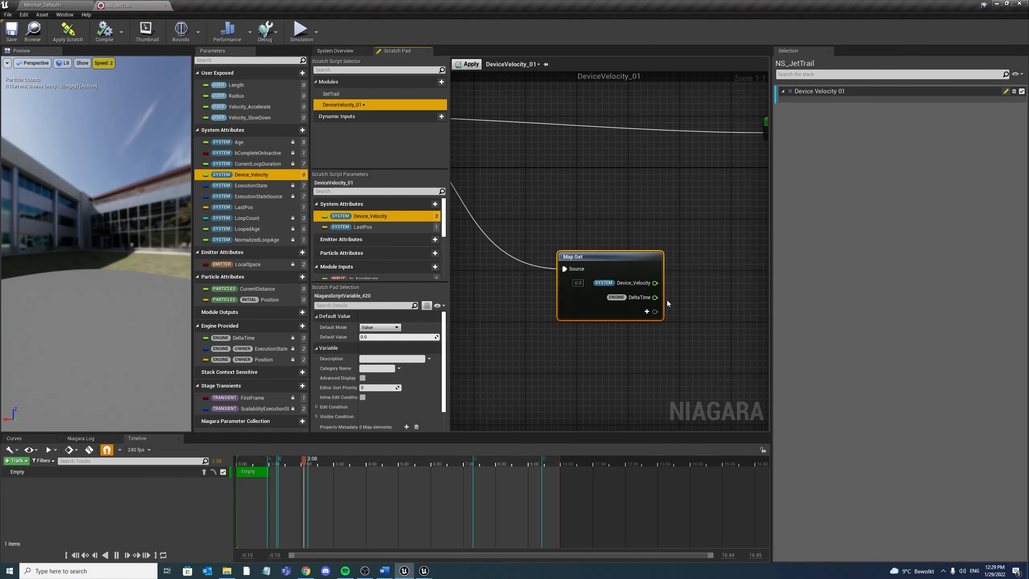
Review the Subtract, Length, Multiply and Add node chain that feeds Device_Velocity into the Map Set node
scroll(667, 299, "down", 1)
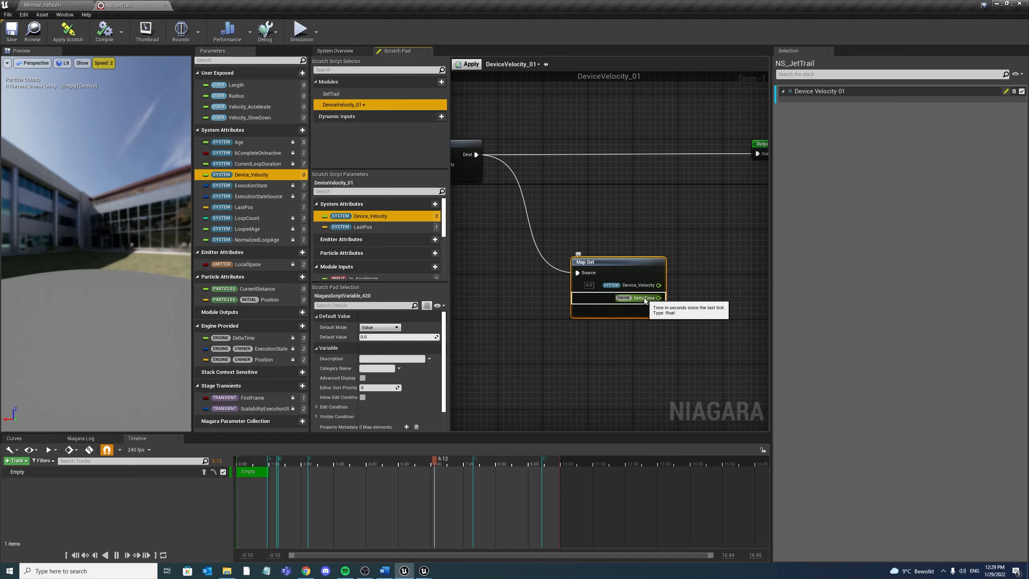
scroll(545, 269, "down", 2)
right_click_drag(521, 275, 614, 279)
right_click_drag(482, 239, 767, 243)
right_click_drag(637, 269, 587, 271)
right_click_drag(678, 312, 631, 315)
mouse_move(721, 300)
right_mouse_down()
mouse_move(547, 321)
mouse_move(720, 307)
right_mouse_up()
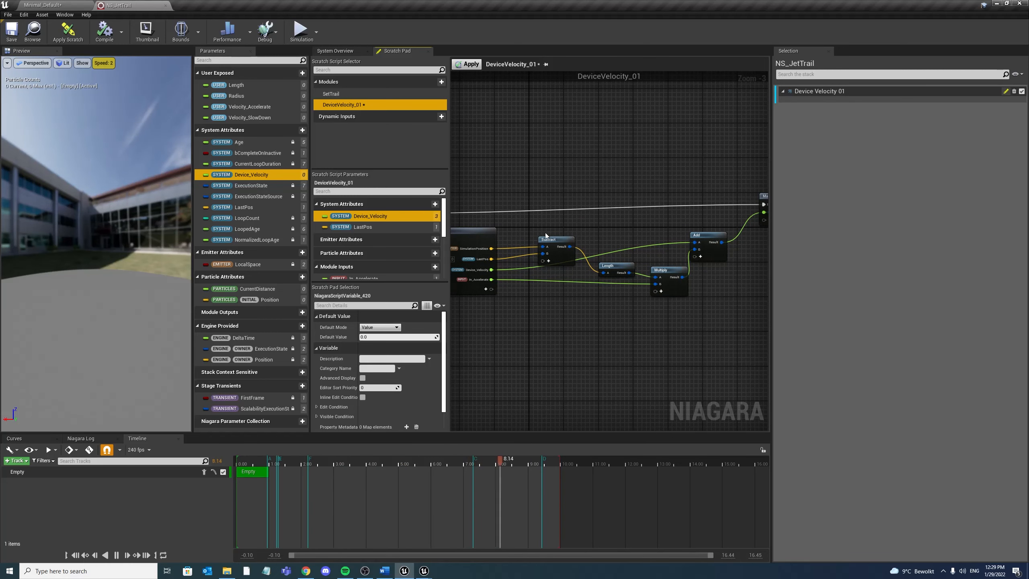
left_click_drag(537, 264, 536, 269)
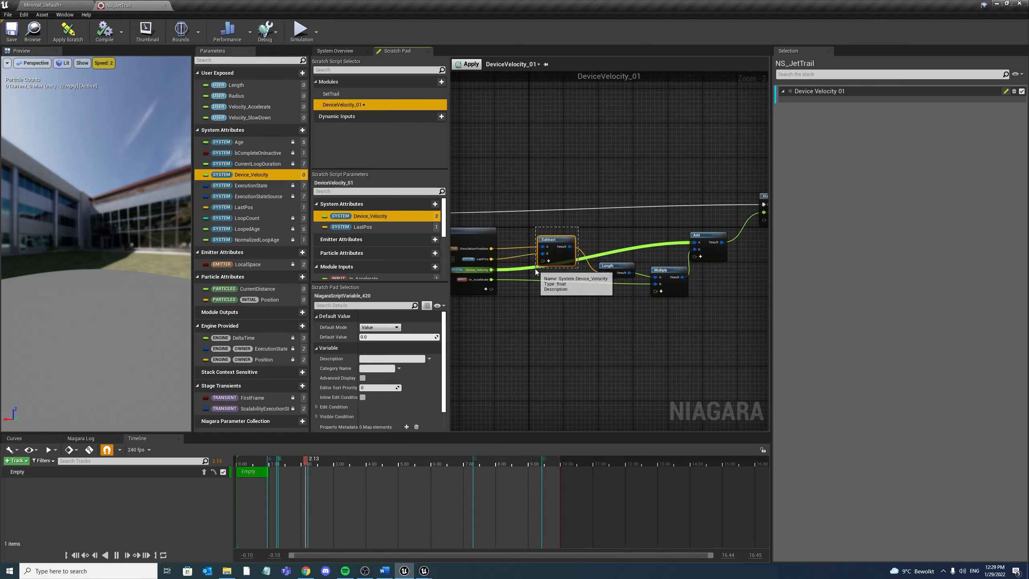
Add a float module input named In_Velocity_SlowDown to the Map Get node that already holds Device_Velocity and DeltaTime
left_click(589, 219)
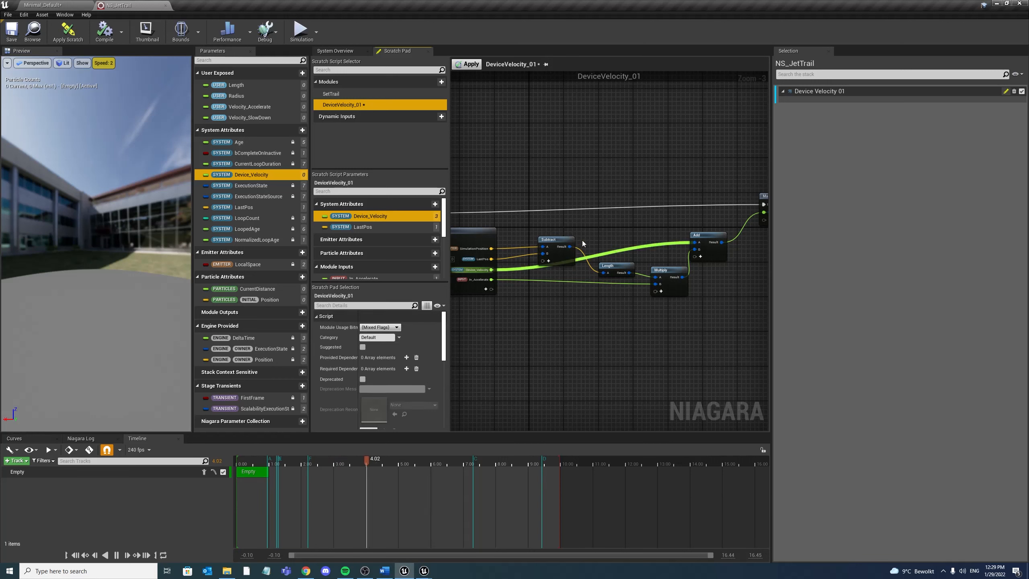
right_click_drag(632, 235, 562, 232)
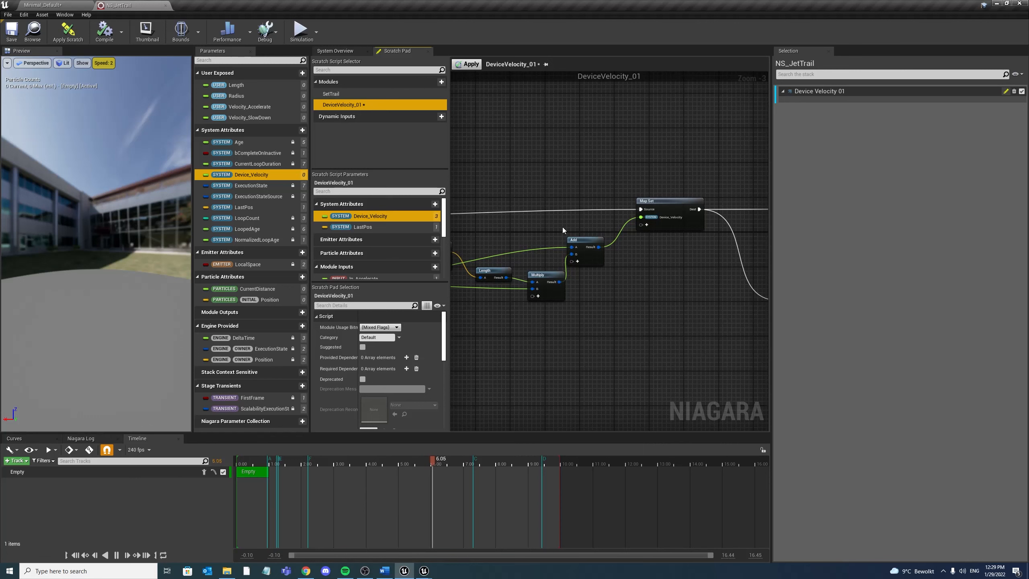
right_click_drag(659, 293, 549, 295)
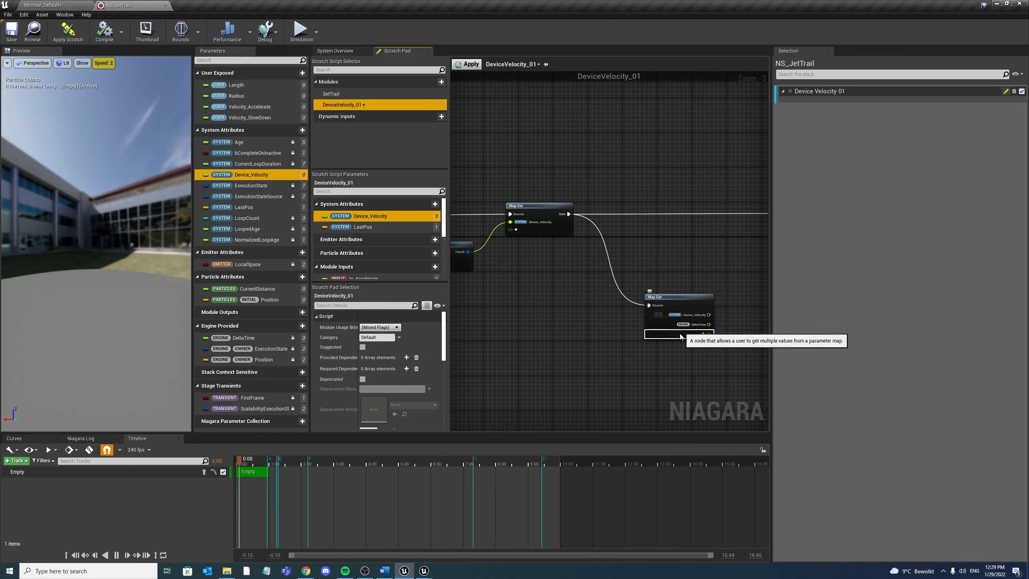
right_click_drag(681, 336, 577, 326)
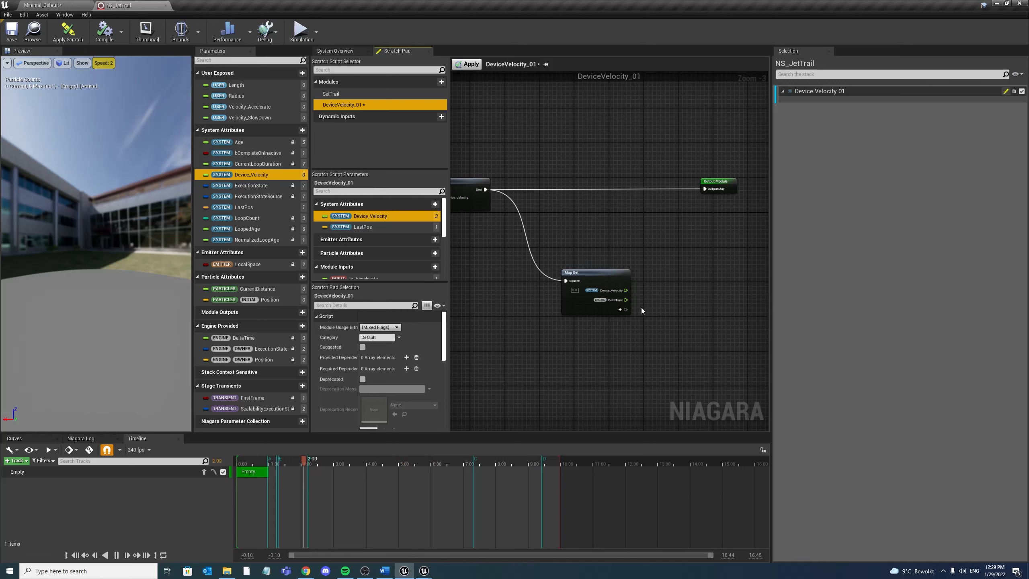
left_click(620, 310)
type("inf")
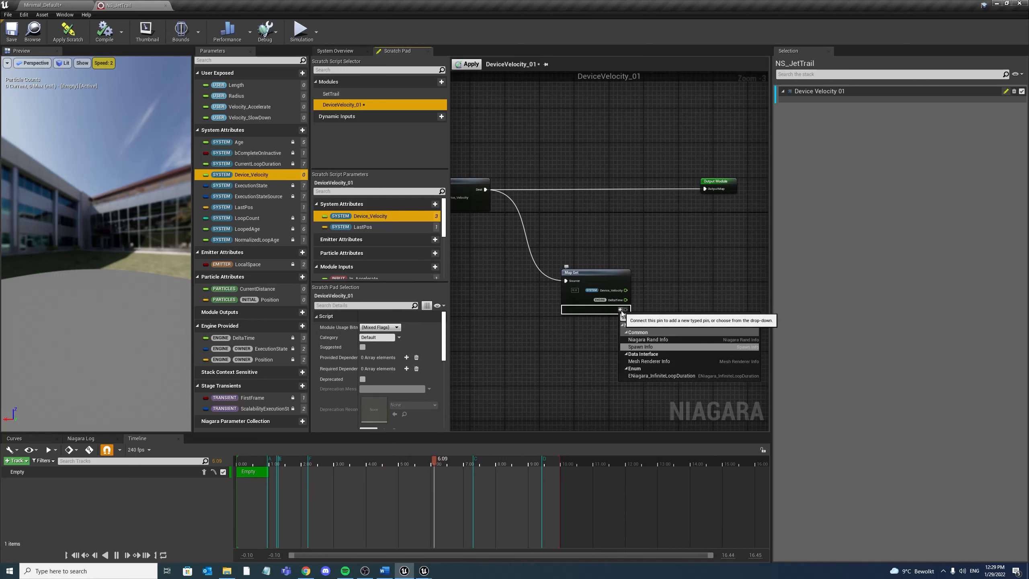
key("BackSpace")
key("BackSpace")
key("BackSpace")
type("flo")
key("Return")
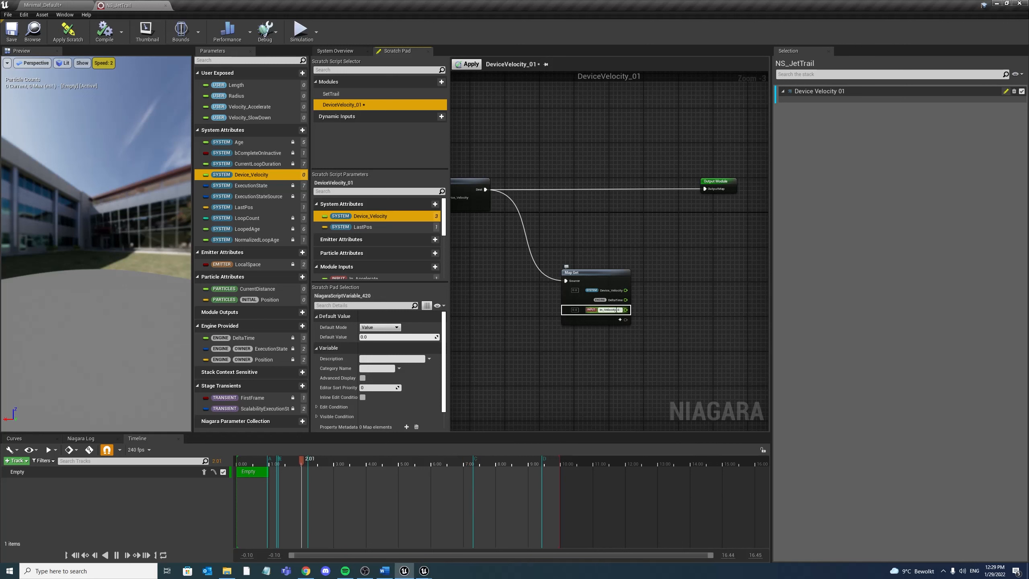
type("lowDown")
key("Return")
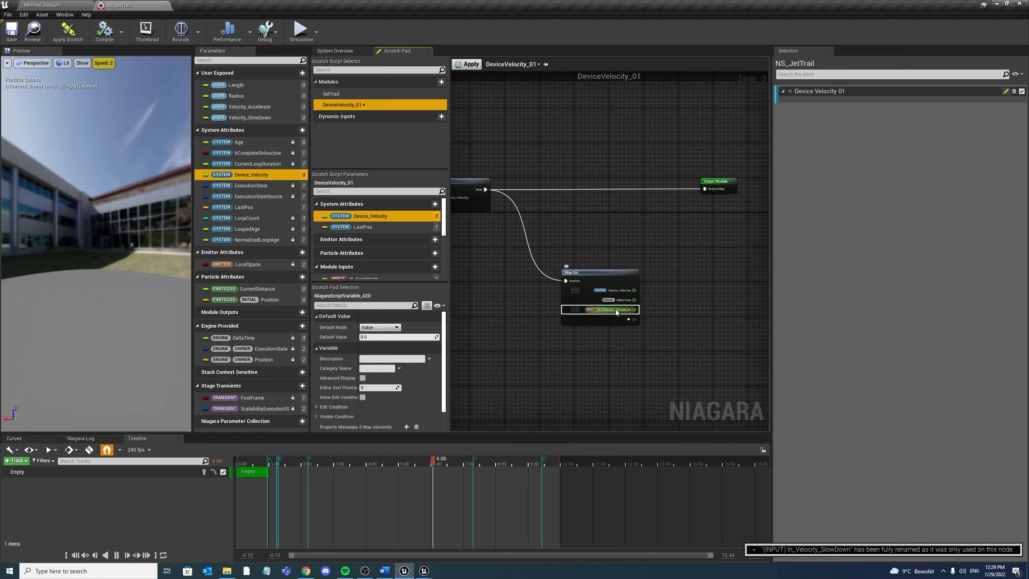
Place a Multiply node and a Subtract node beside the Map Get node that holds In_Velocity_SlowDown
scroll(667, 310, "up", 2)
key("m")
left_click(663, 293)
right_click_drag(651, 280, 621, 272)
right_click(665, 261)
type("sub")
key("Return")
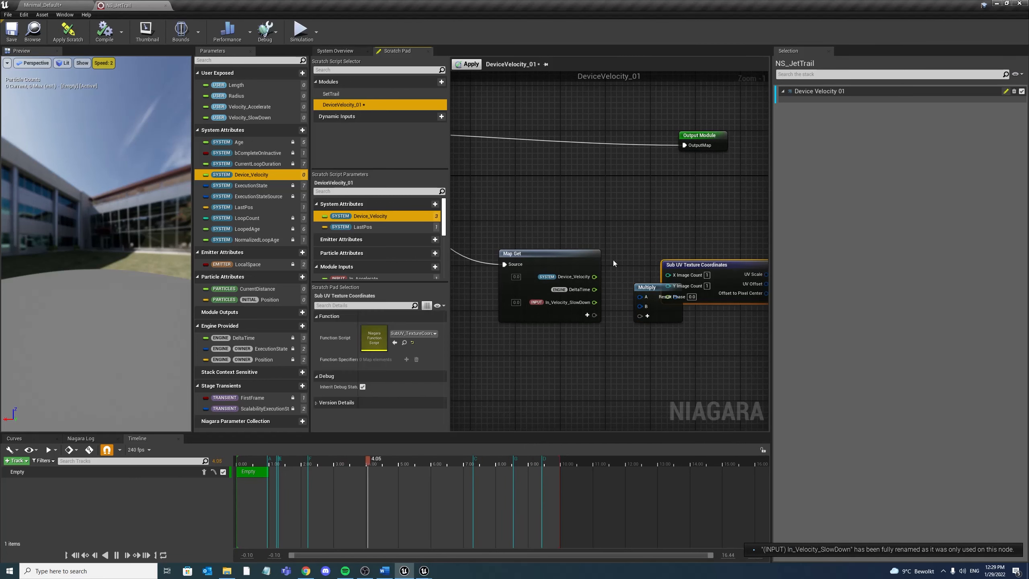
key("ctrl+z")
right_click(706, 254)
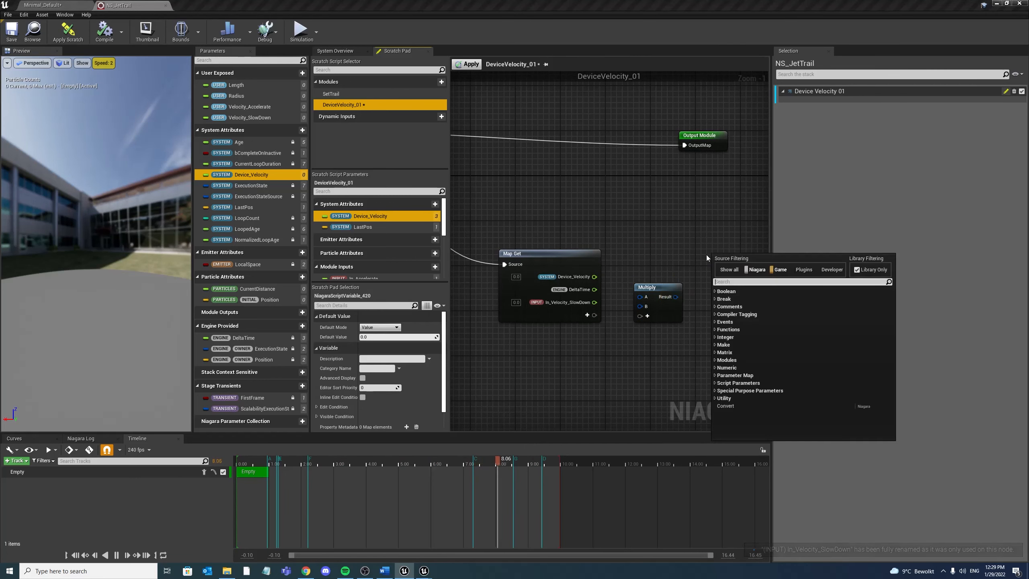
type("subtr")
key("Return")
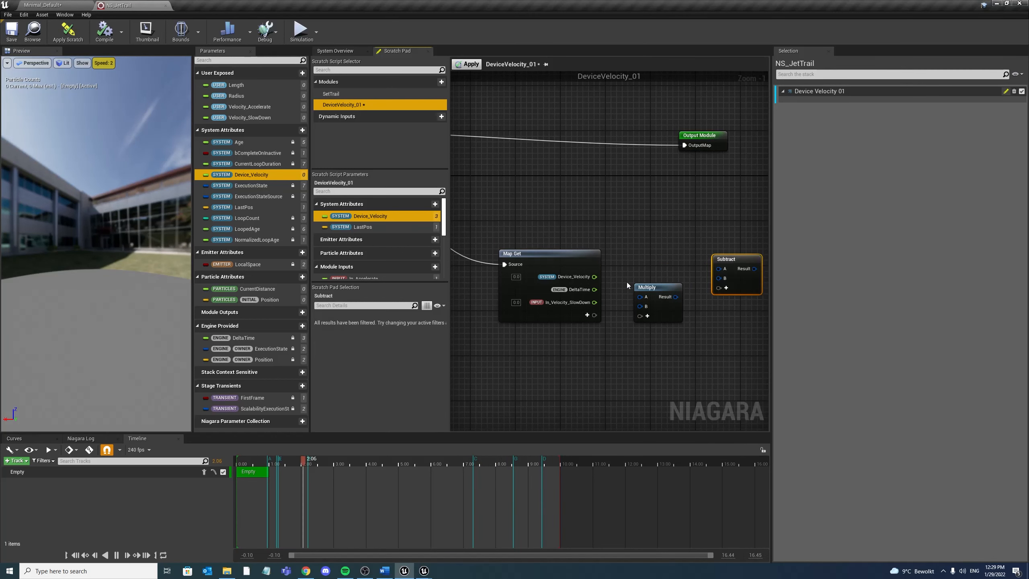
Multiply DeltaTime by In_Velocity_SlowDown and subtract that result from Device_Velocity in the Subtract node
left_click_drag(595, 277, 719, 269)
left_click_drag(594, 289, 649, 310)
right_click_drag(649, 309, 589, 319)
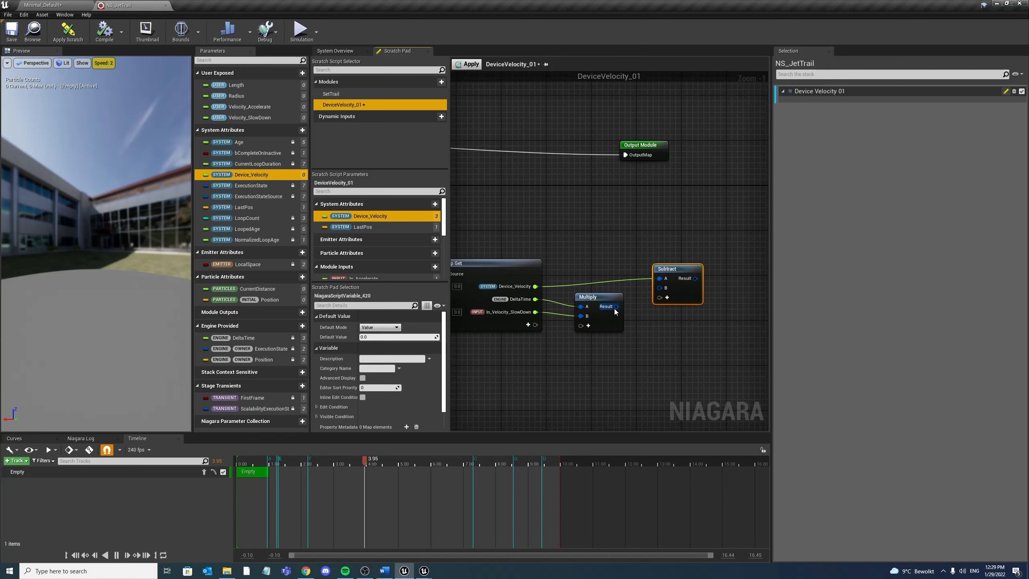
left_click_drag(615, 308, 659, 288)
Add a Saturate Float node fed by the Subtract node's result
scroll(644, 341, "down", 1)
right_click_drag(639, 340, 699, 292)
scroll(695, 292, "down", 1)
scroll(697, 295, "down", 1)
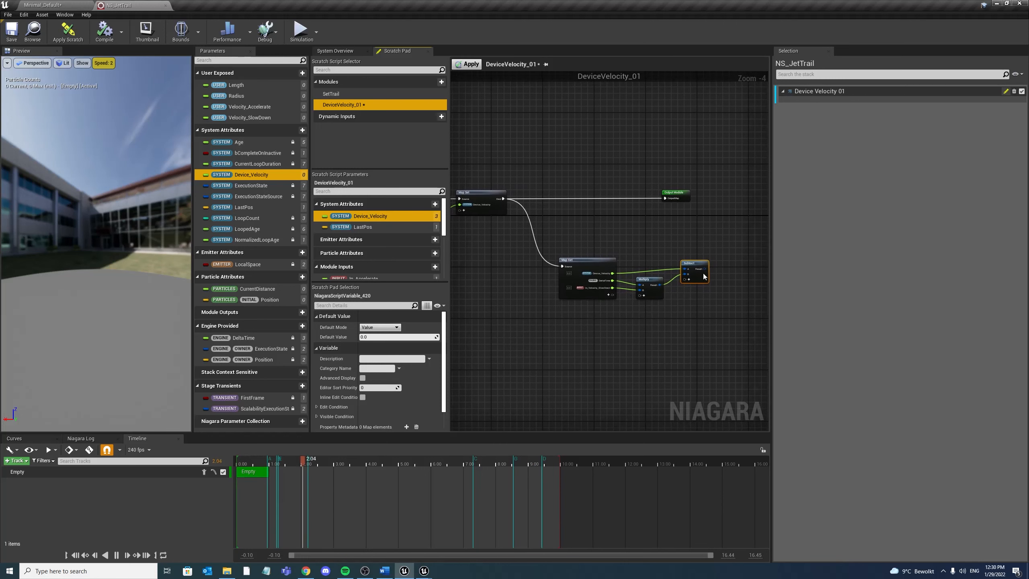
left_click_drag(706, 269, 734, 270)
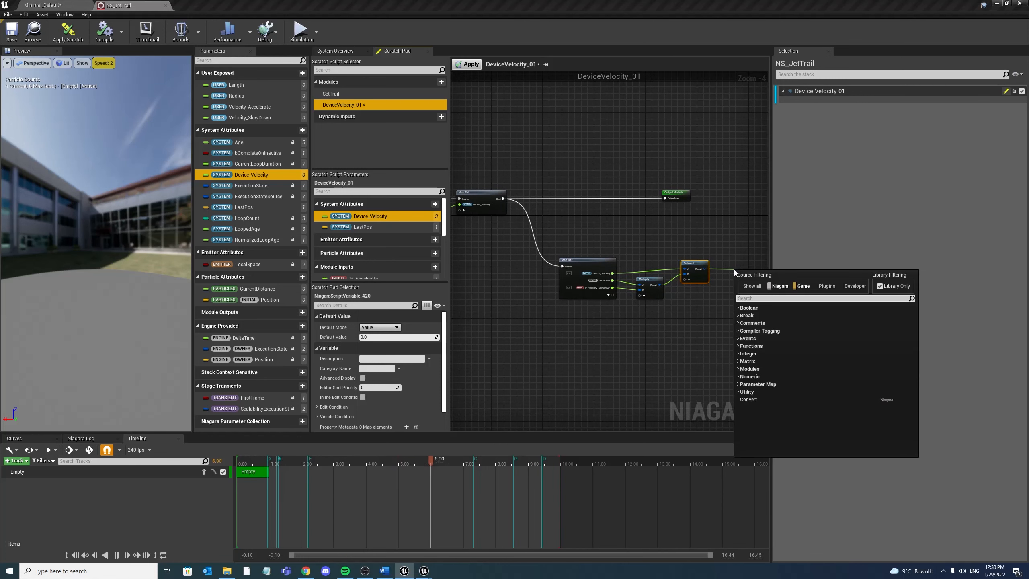
type("sa")
key("Return")
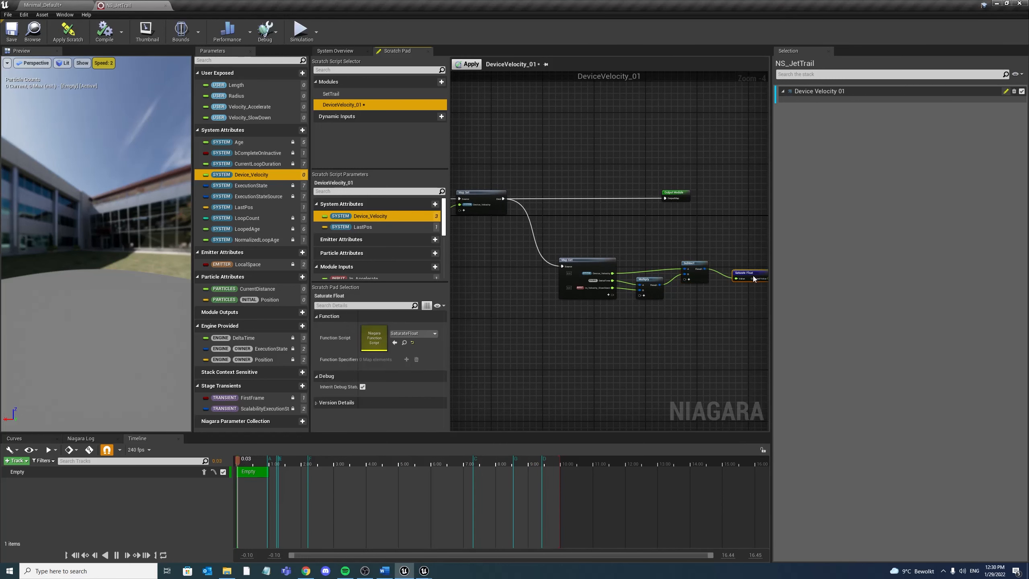
Move the Output Module node farther along the graph, past the Saturate Float node, to make room before it
right_click_drag(463, 260, 629, 262)
right_click_drag(535, 255, 618, 276)
right_click_drag(703, 242, 599, 240)
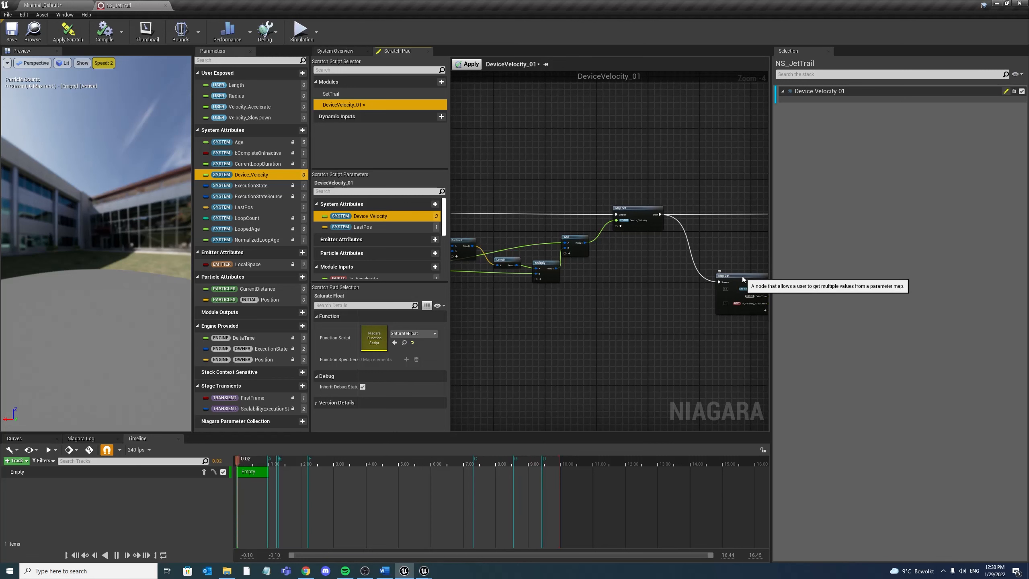
right_click_drag(743, 276, 697, 279)
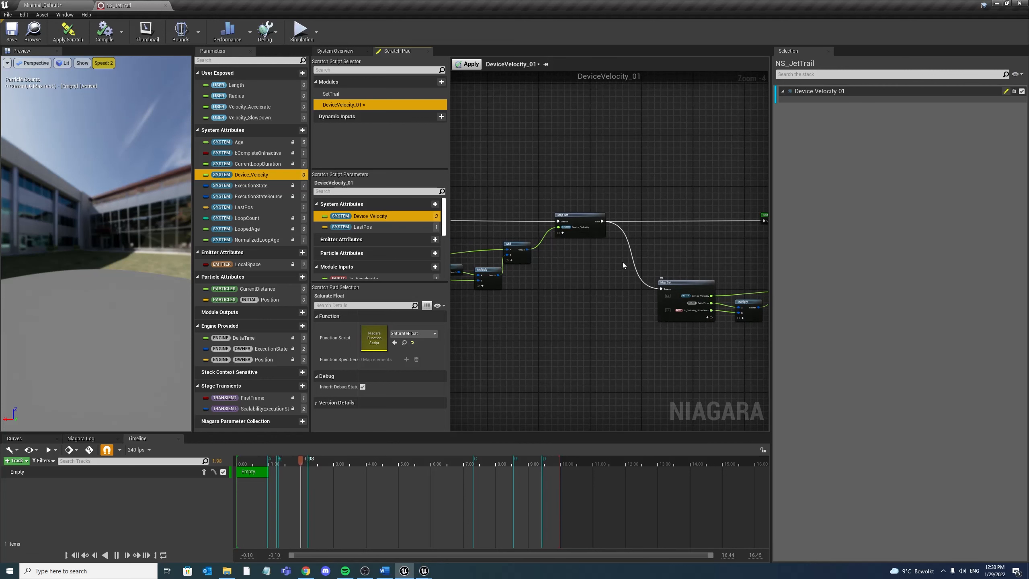
right_click_drag(527, 246, 476, 225)
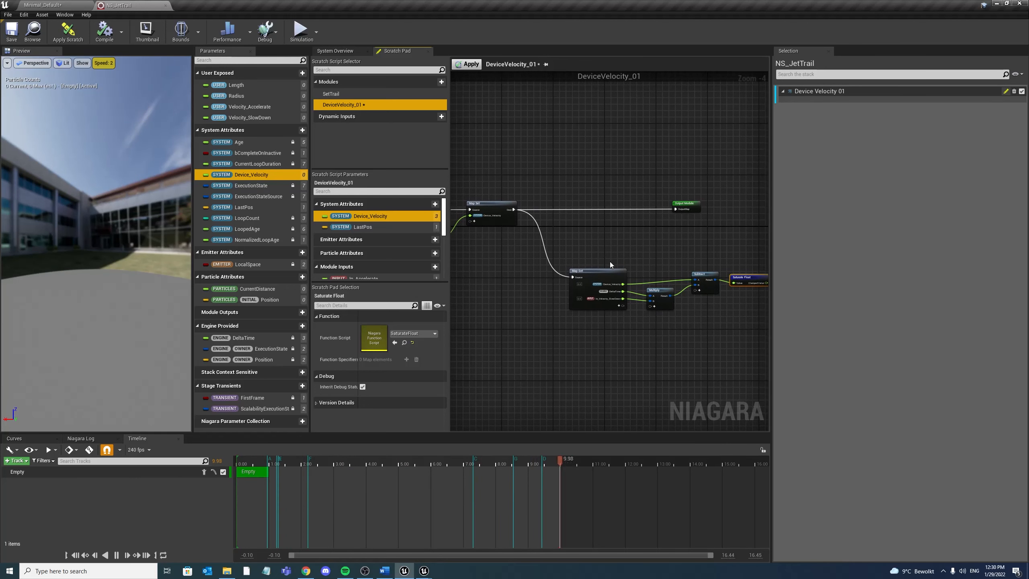
right_click_drag(702, 248, 611, 254)
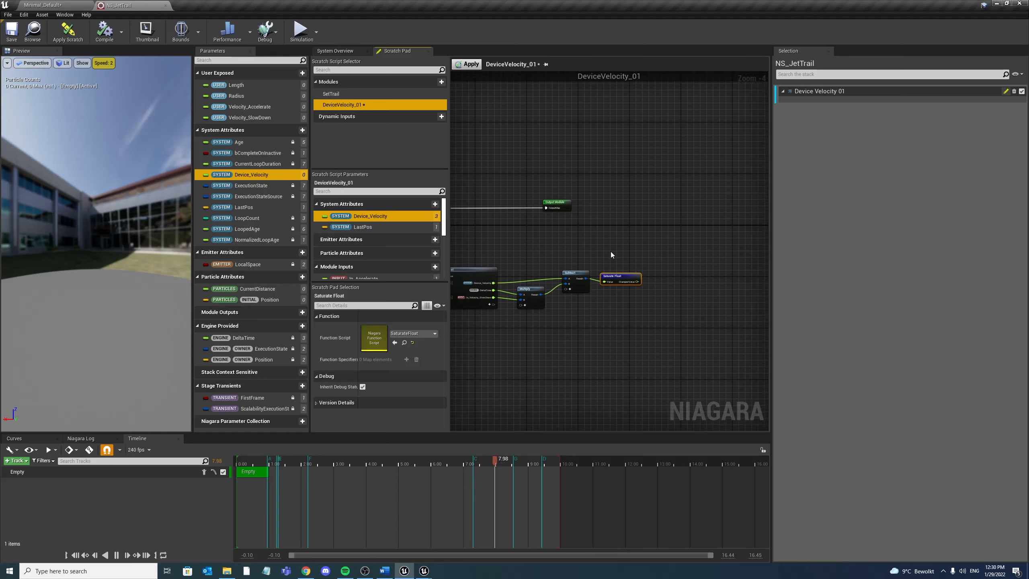
scroll(583, 233, "up", 2)
left_click_drag(550, 194, 661, 193)
Insert a copy of the Device_Velocity Map Set node before Output Module, feed it the Saturate Float output, and apply the script
right_click_drag(499, 215, 759, 198)
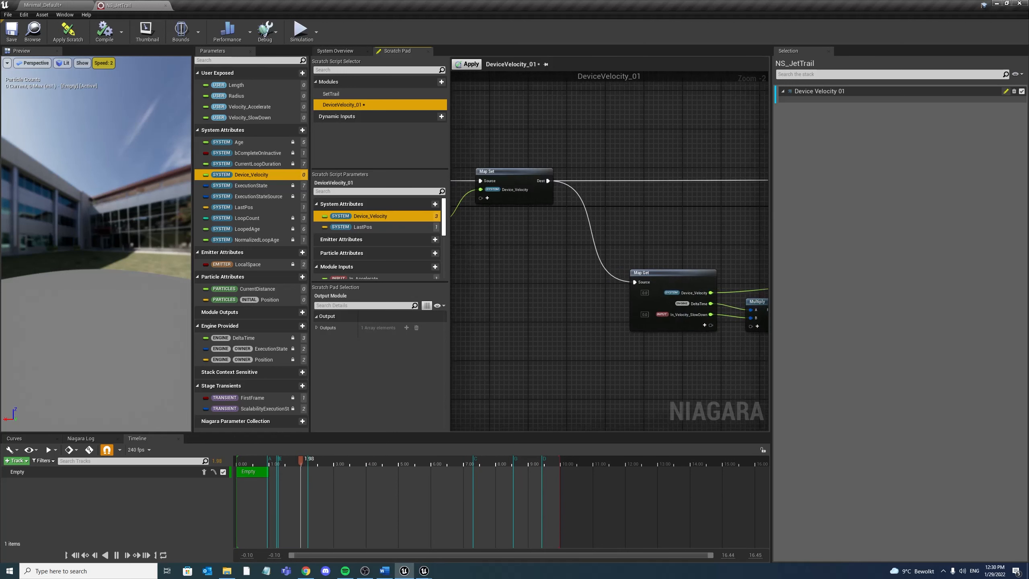
scroll(625, 203, "down", 2)
left_click(563, 196)
right_click_drag(621, 221, 565, 234)
key("ctrl+c")
key("ctrl+v")
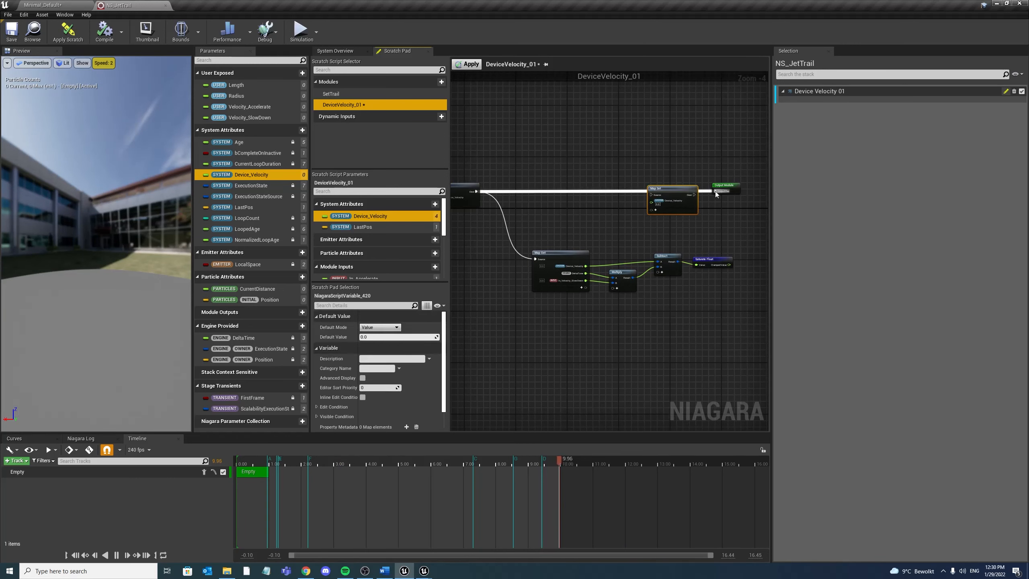
mouse_move(715, 192)
left_mouse_down("ctrl")
mouse_move(651, 194)
mouse_move(720, 193)
mouse_move(699, 202)
left_mouse_up("ctrl")
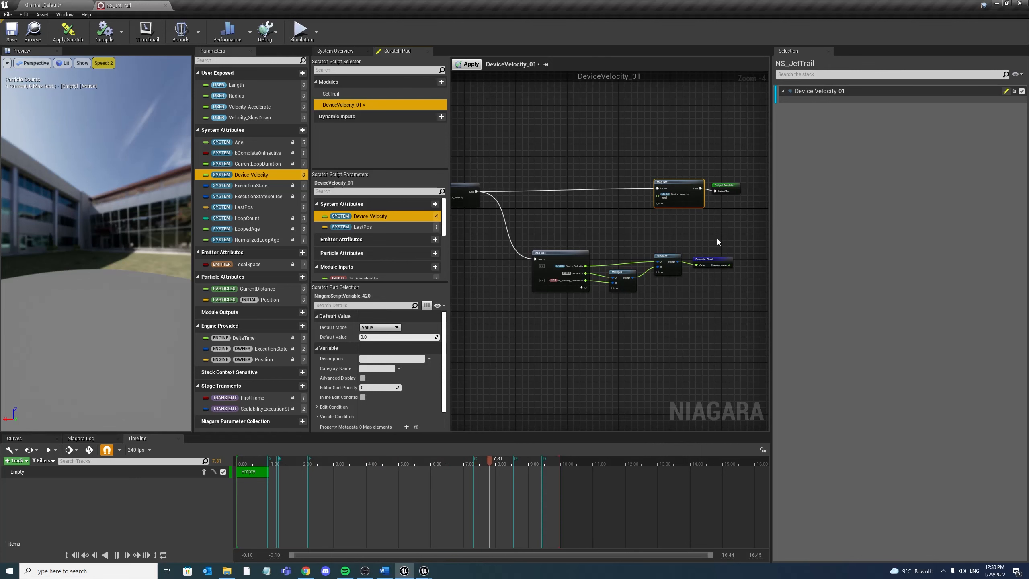
left_click_drag(730, 265, 658, 195)
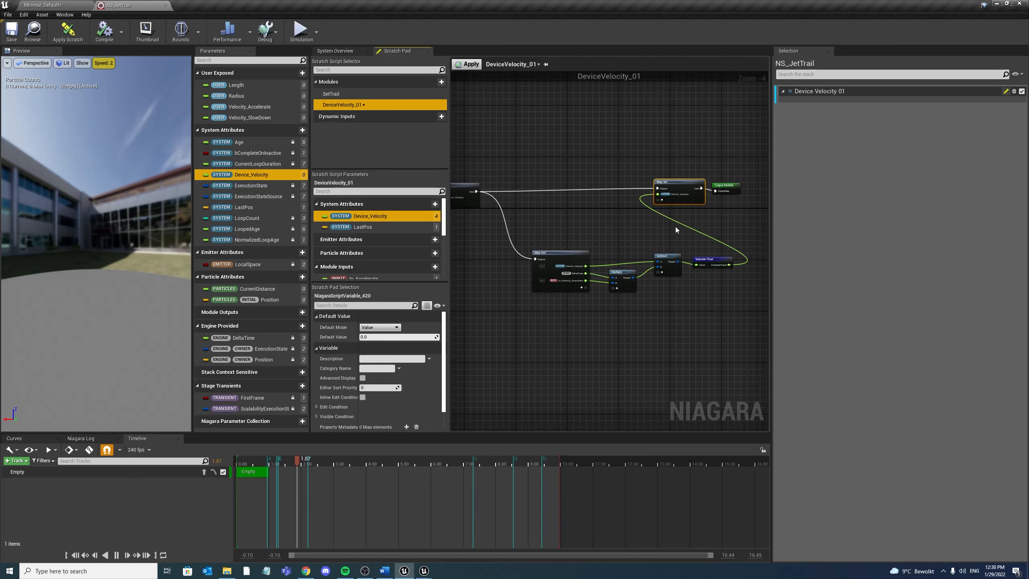
left_click(462, 65)
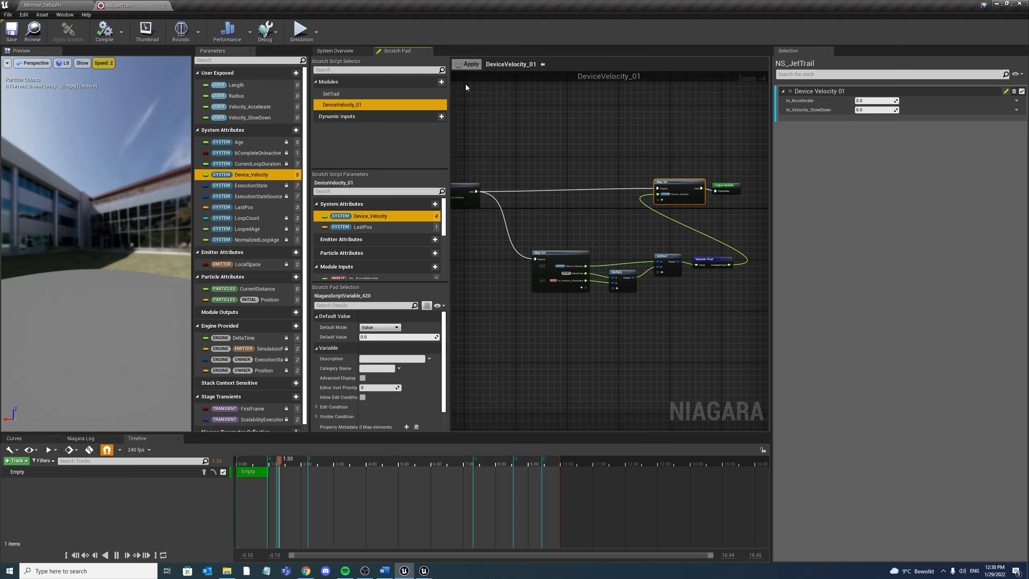
Create a user-exposed float parameter named Length_Idle
left_click(296, 73)
type("g")
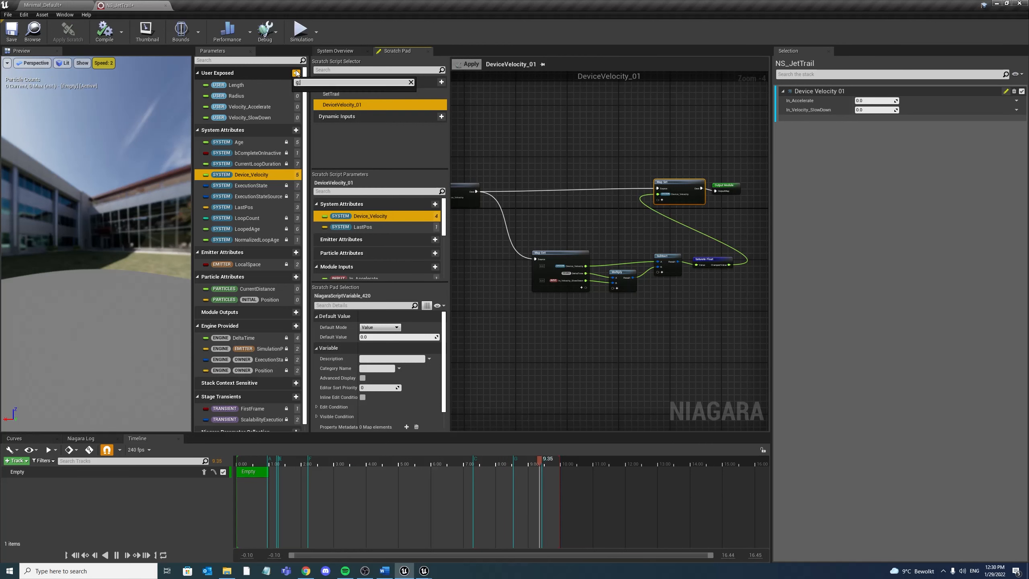
key("BackSpace")
type("floa")
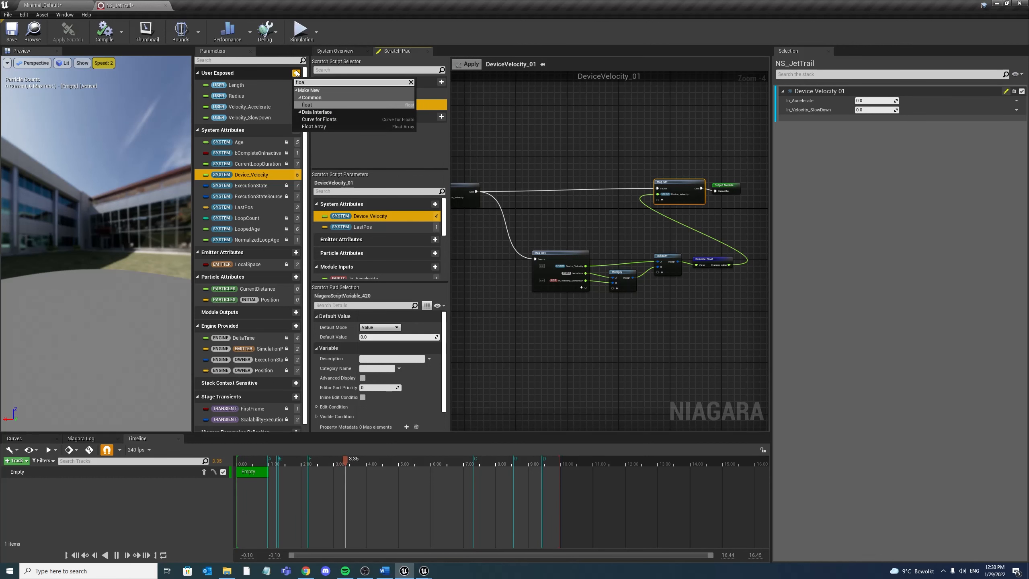
left_click(309, 104)
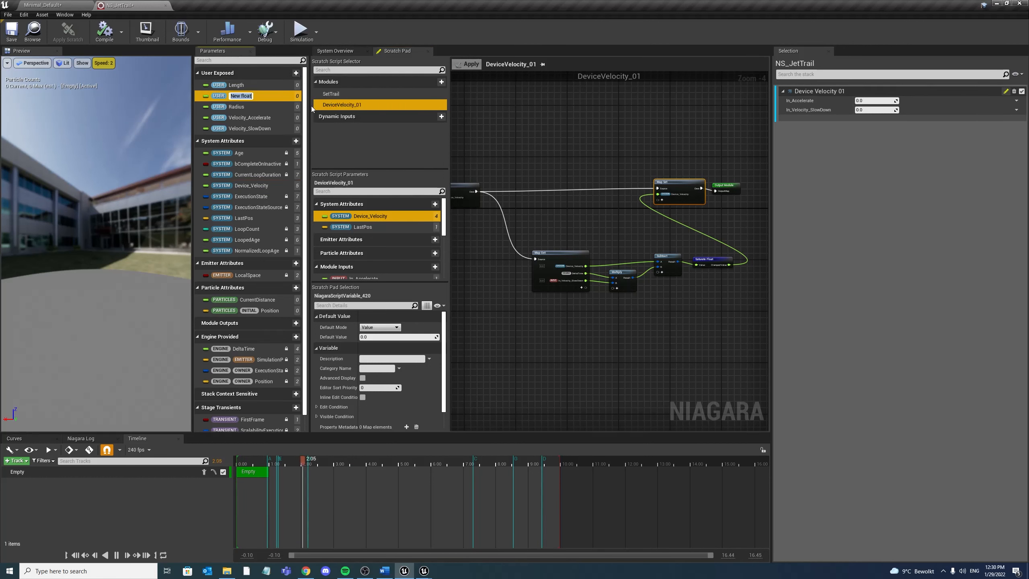
type("Length_Idle")
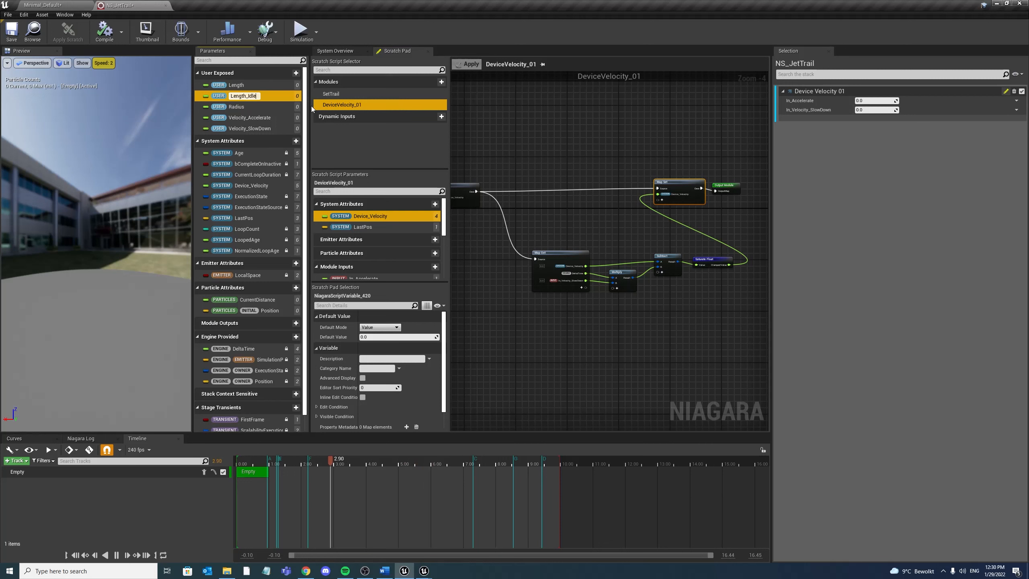
key("Return")
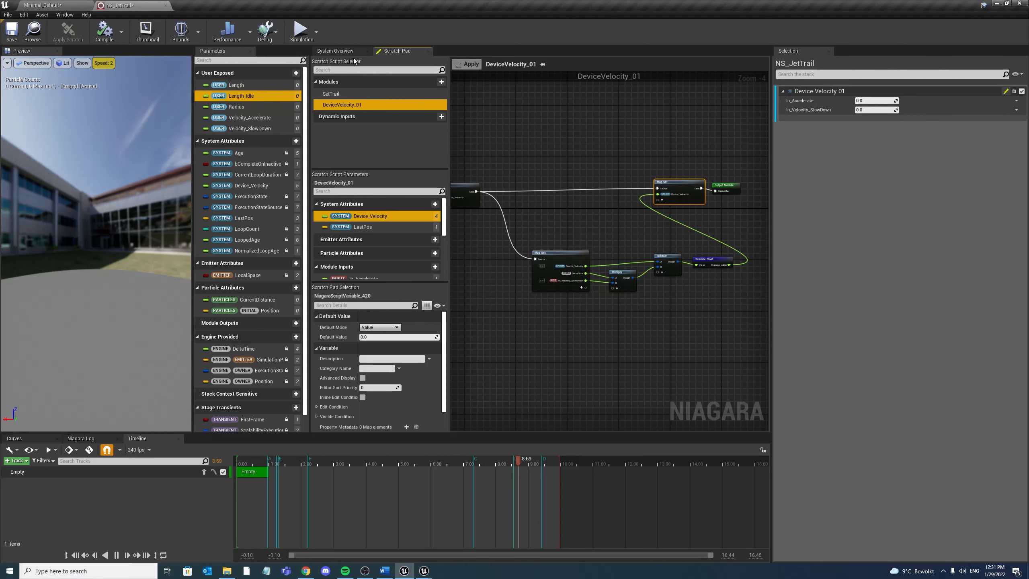
Open the SetTrail module and move its InputMap node well away from the first Map Get node
left_click(348, 93)
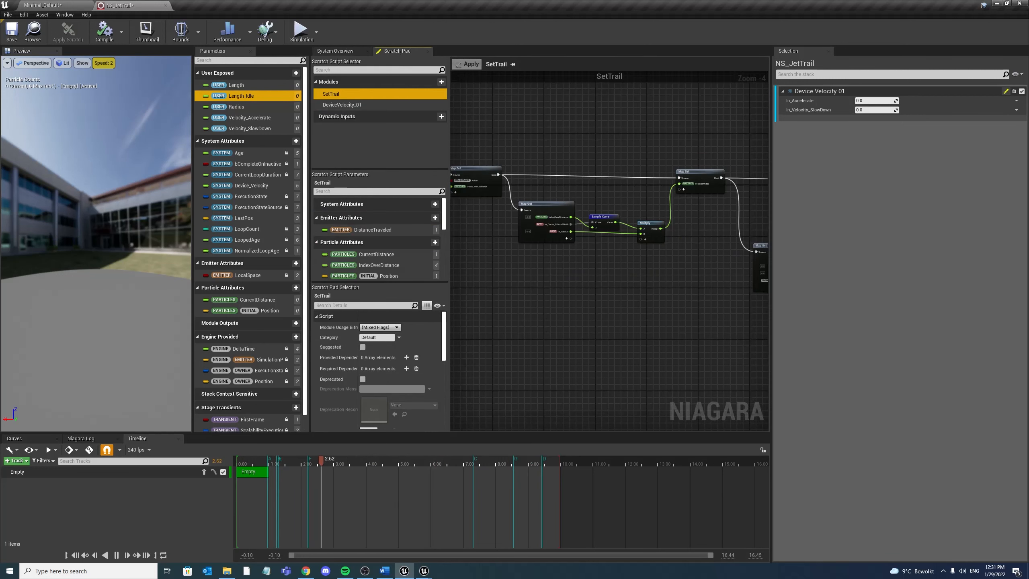
right_click_drag(494, 261, 696, 269)
scroll(696, 269, "down", 1)
right_click_drag(602, 290, 707, 278)
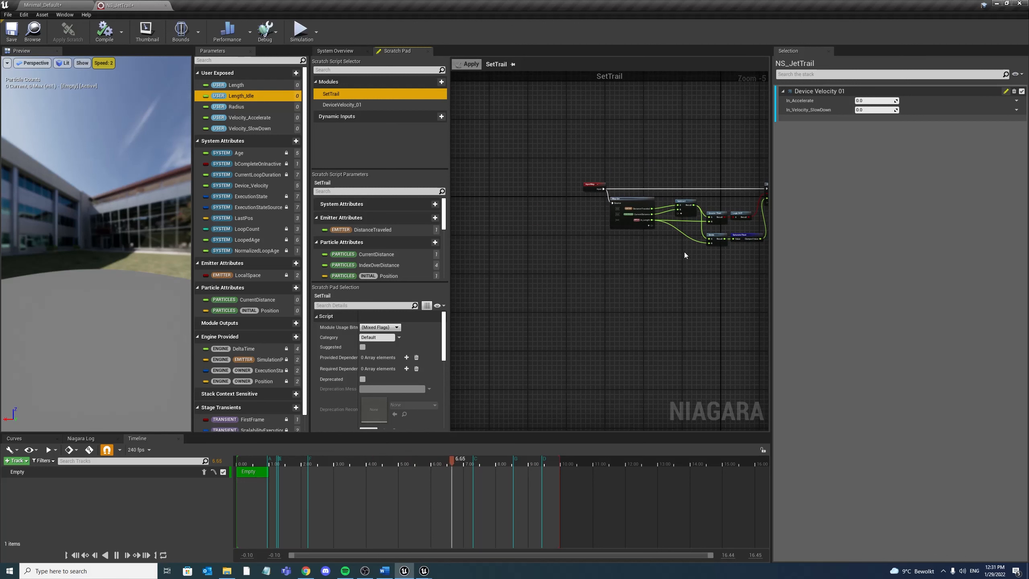
scroll(684, 252, "up", 2)
right_click_drag(565, 211, 667, 250)
left_click_drag(624, 181, 474, 195)
scroll(528, 208, "down", 1)
left_click(543, 207)
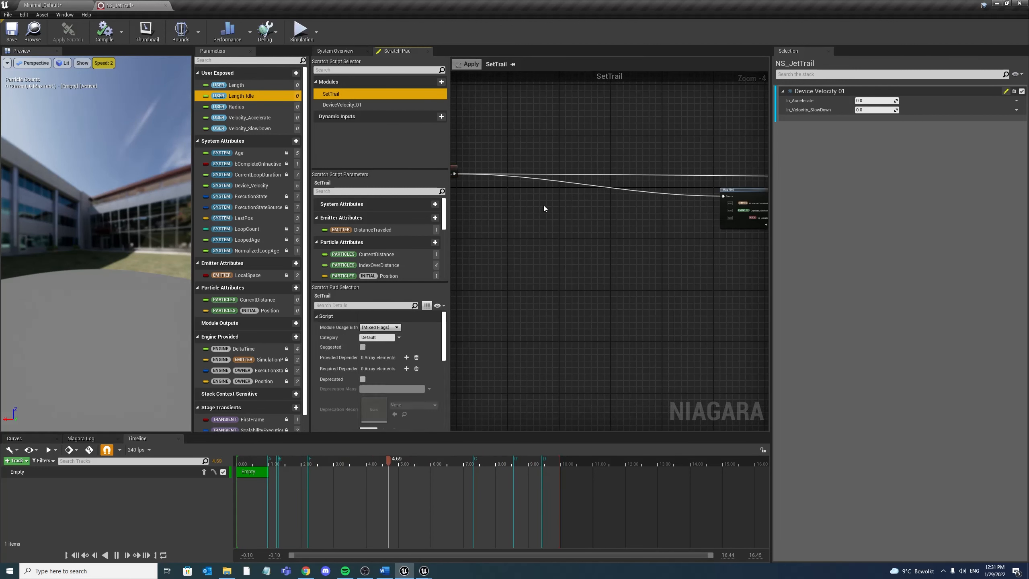
Add a Map Set node after InputMap, link its output to a new reroute point on the main line, and bring InputMap closer
right_click(543, 207)
type("map")
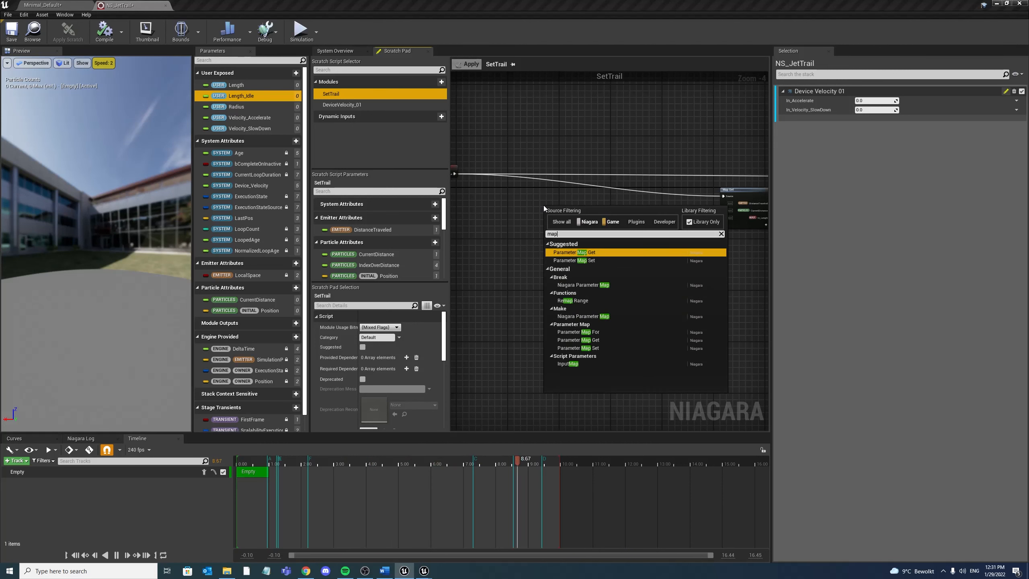
key("Down")
key("Return")
scroll(477, 179, "up", 1)
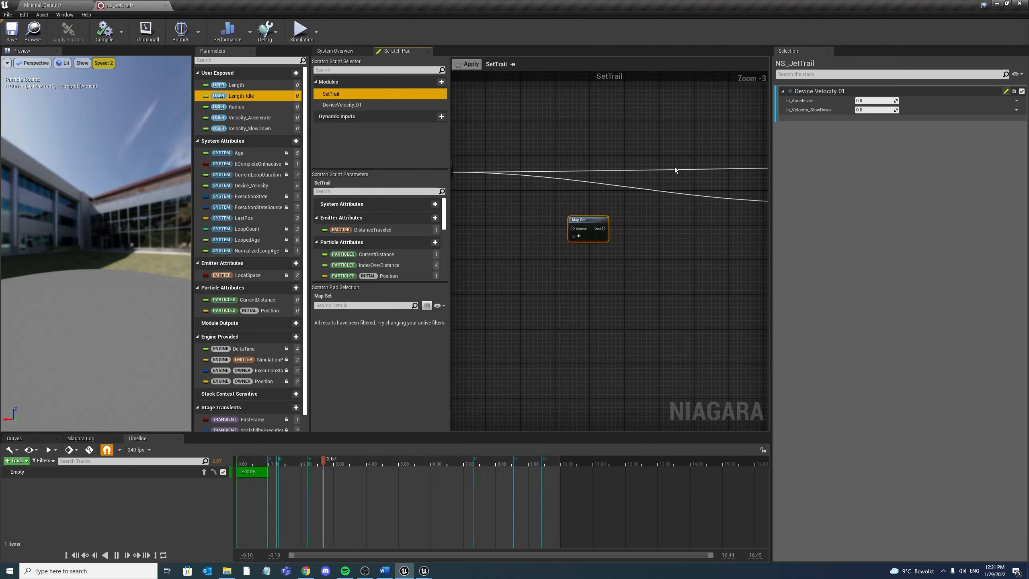
double_click(674, 169)
left_click_drag(598, 228, 683, 171)
right_click_drag(575, 193, 630, 188)
left_click_drag(513, 173, 571, 179)
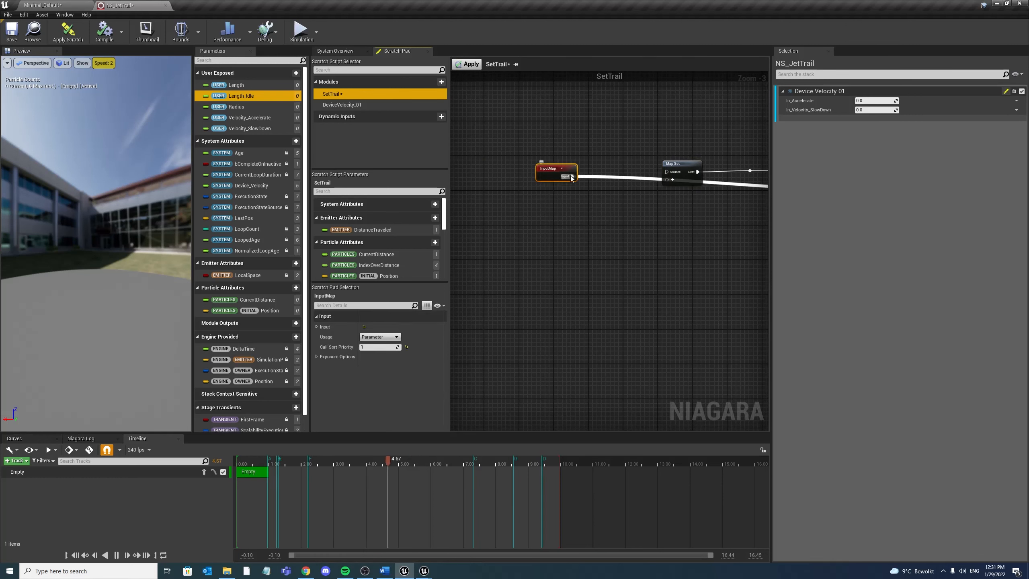
Connect the empty Map Set's Dest output to the Source of the Map Get that reads DistanceTraveled, CurrentDistance and In_Length
right_click_drag(703, 206, 525, 194)
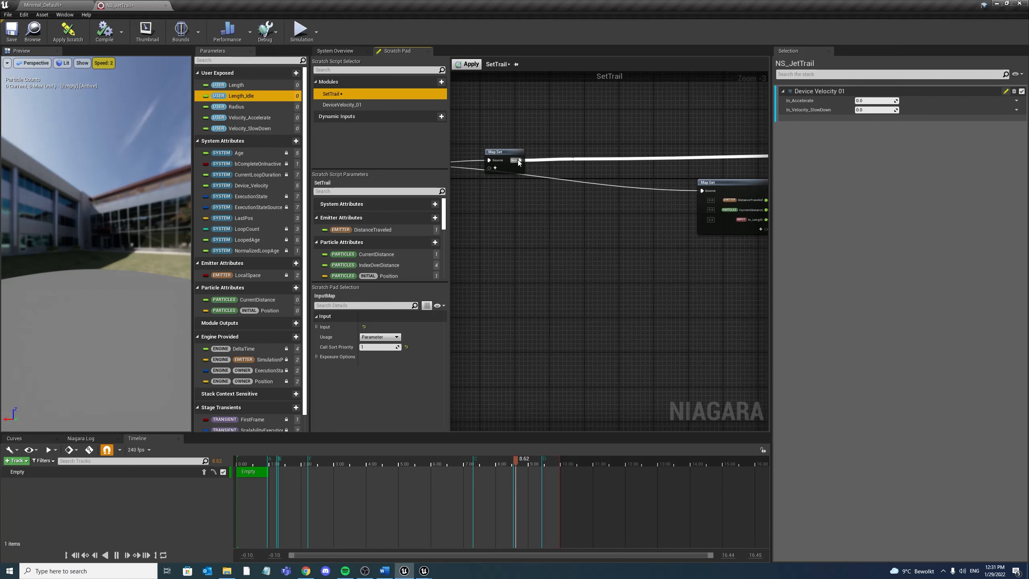
left_click_drag(519, 160, 705, 192)
right_click_drag(550, 237, 676, 232)
Add a Map Get node fed by InputMap and give it the In_Length module input
scroll(676, 231, "down", 1)
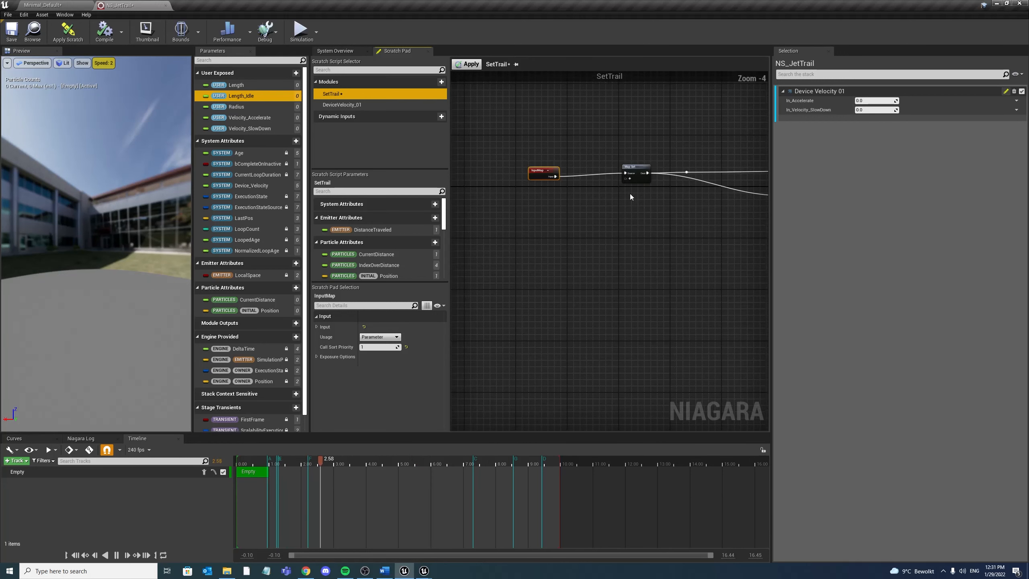
left_click_drag(541, 171, 496, 209)
type("map")
key("Return")
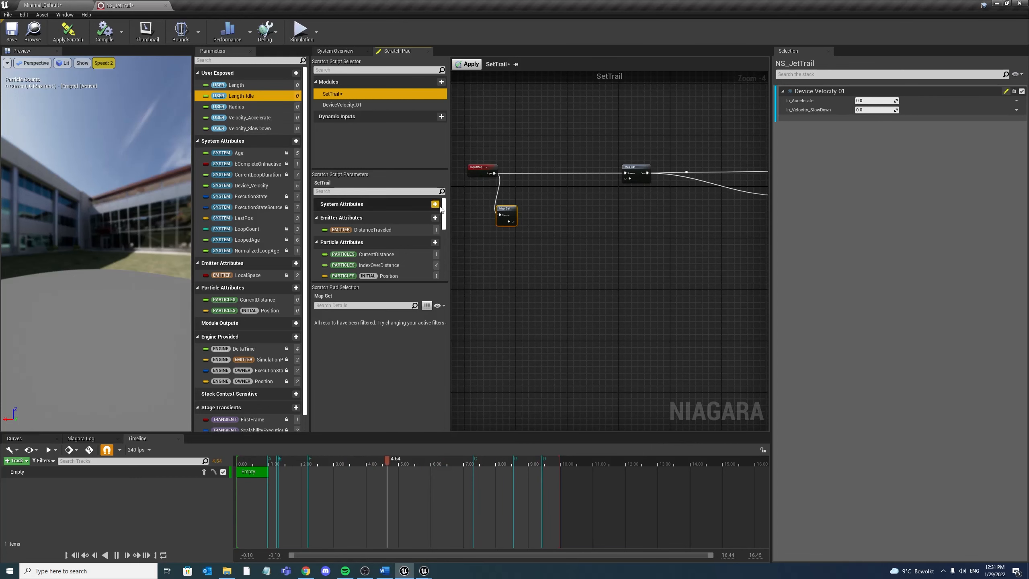
scroll(527, 219, "up", 3)
scroll(385, 234, "down", 5)
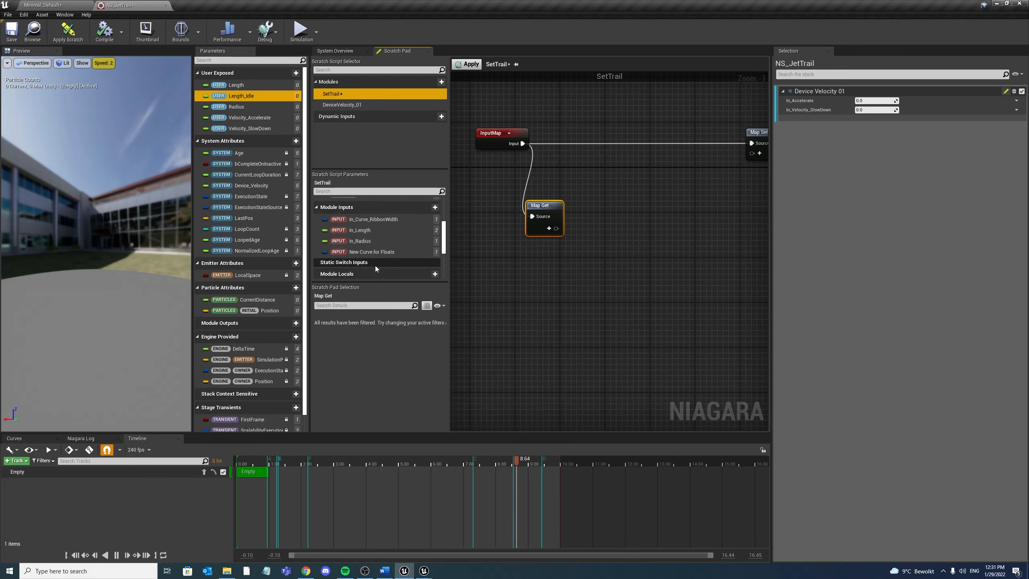
left_click_drag(366, 231, 458, 229)
left_click_drag(542, 229, 543, 230)
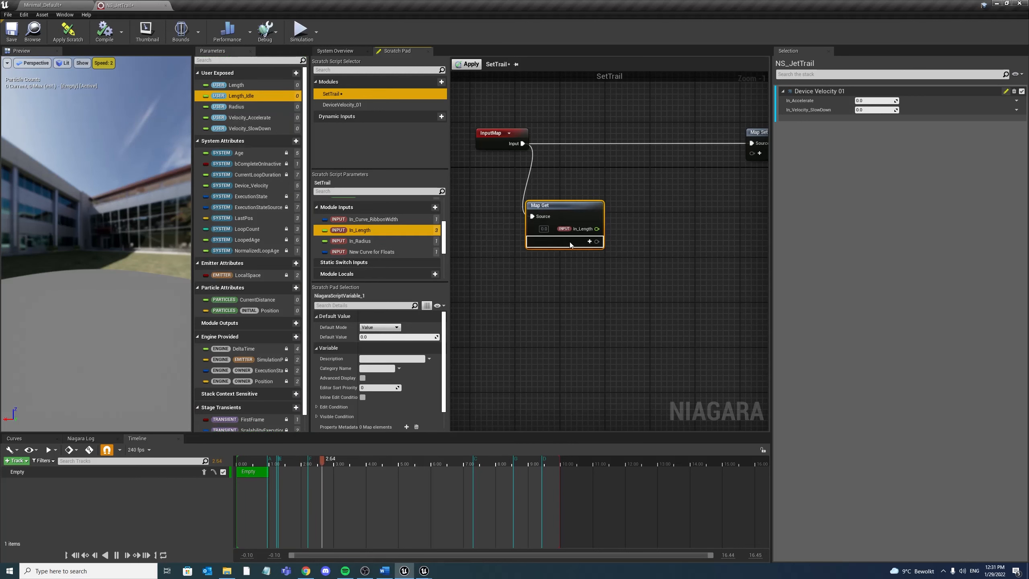
Add a float module input named In_Length_Idle and the Device_Velocity system attribute to the new Map Get
left_click(588, 244)
type("float")
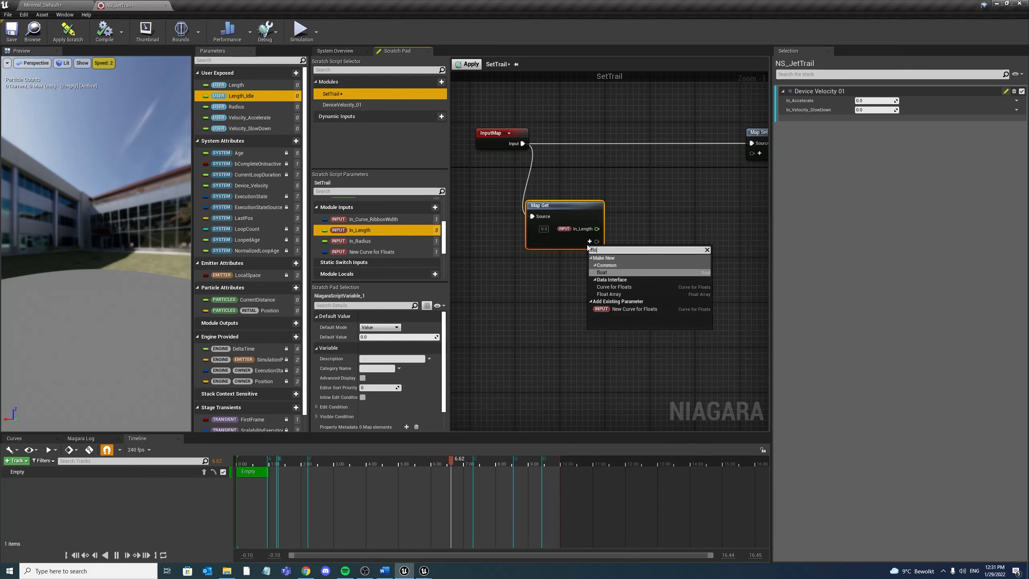
key("Return")
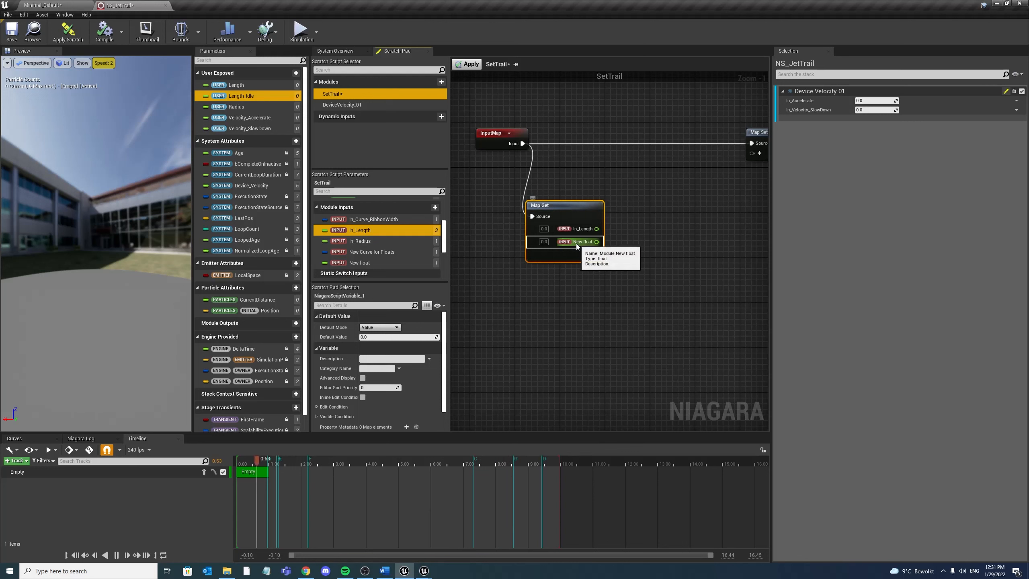
key("BackSpace")
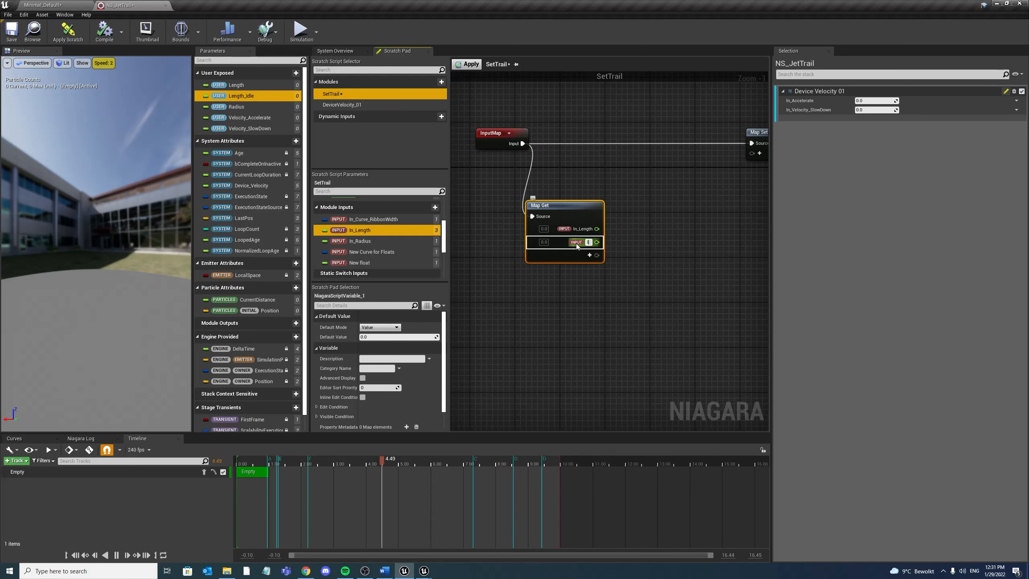
type("In_Length")
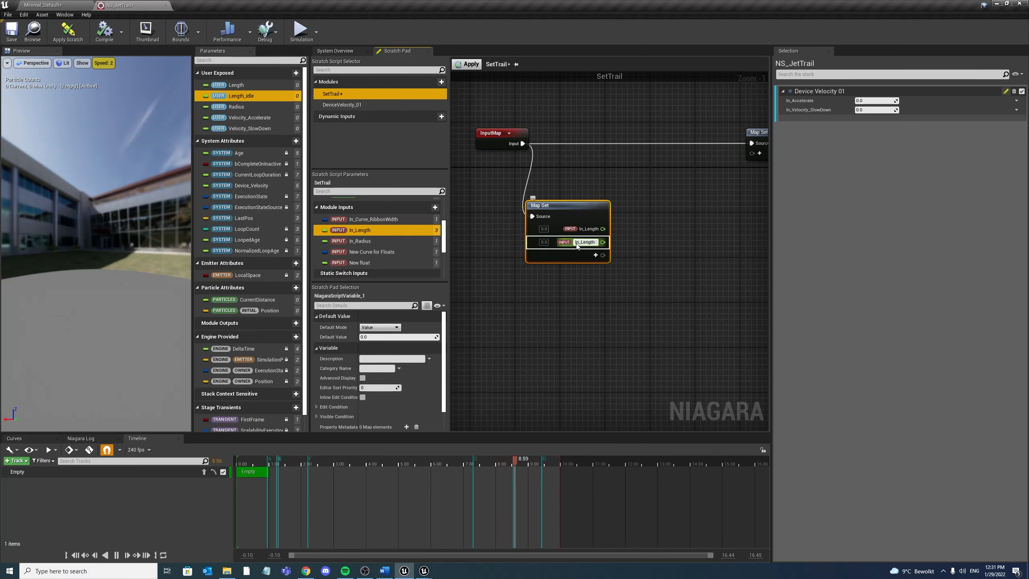
type("_Id")
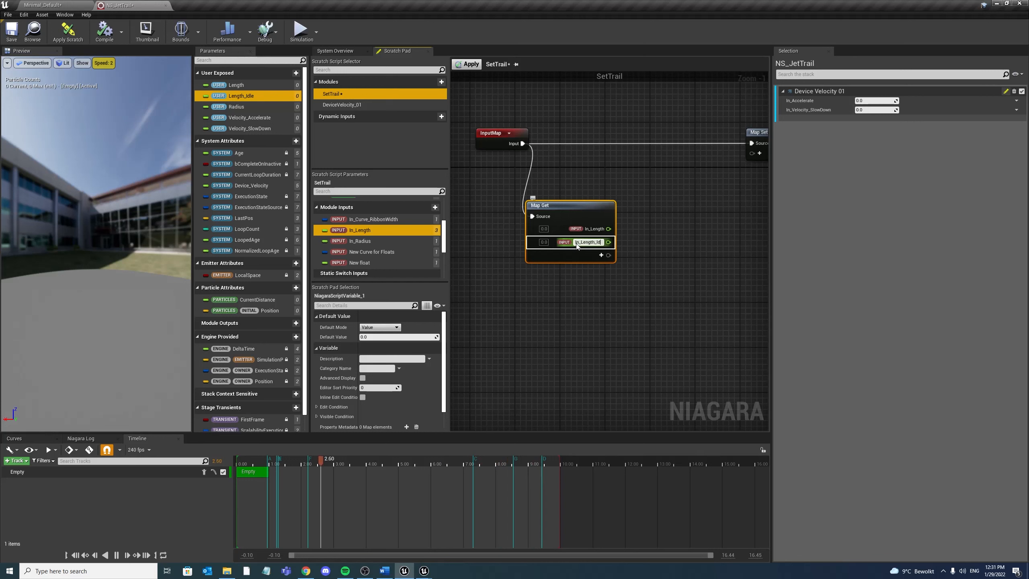
type("le")
key("Return")
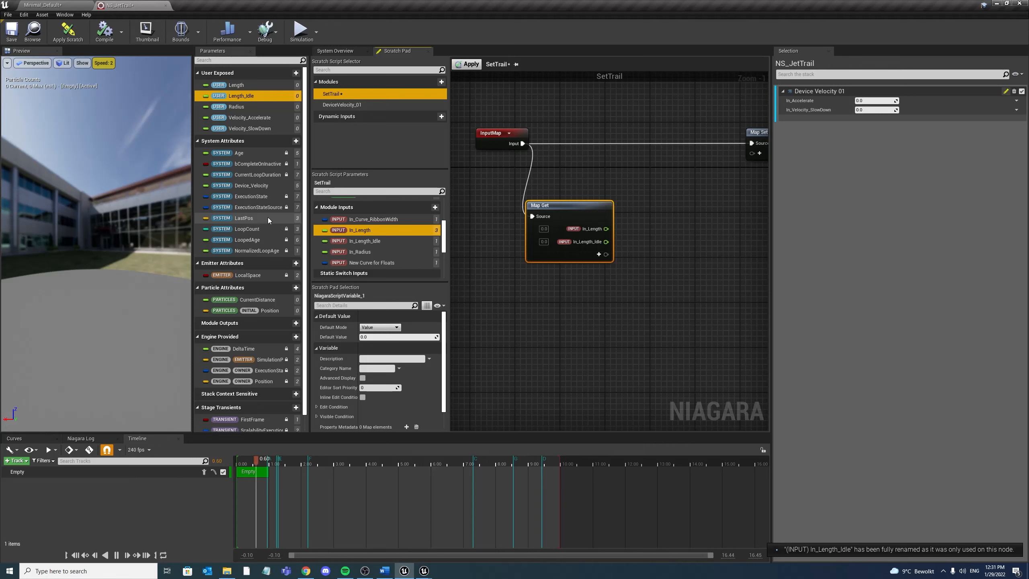
left_click_drag(253, 186, 559, 256)
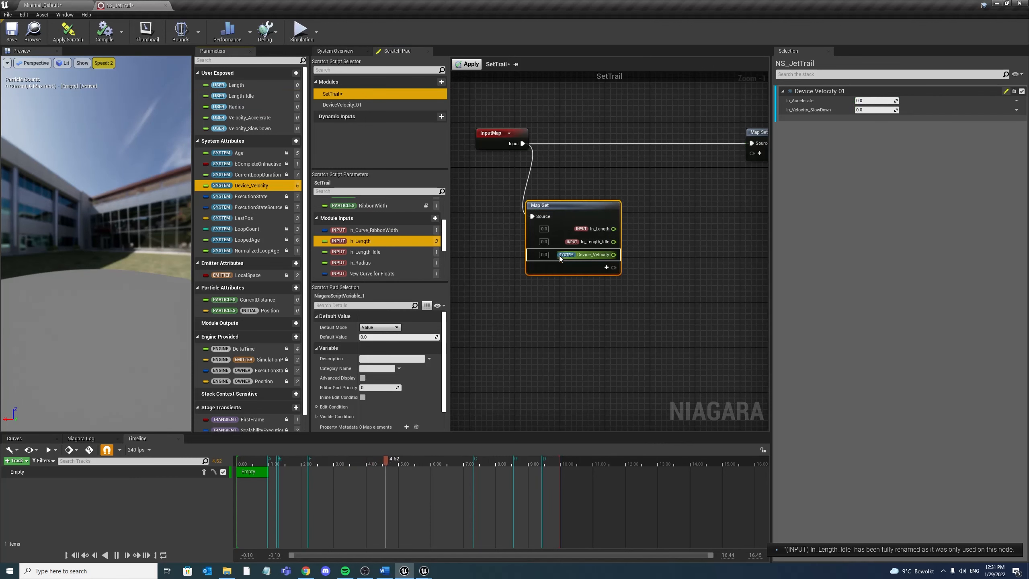
Add a Lerp node and connect In_Length_Idle to A, In_Length to B and Device_Velocity to C
left_click(651, 223)
left_click(651, 221)
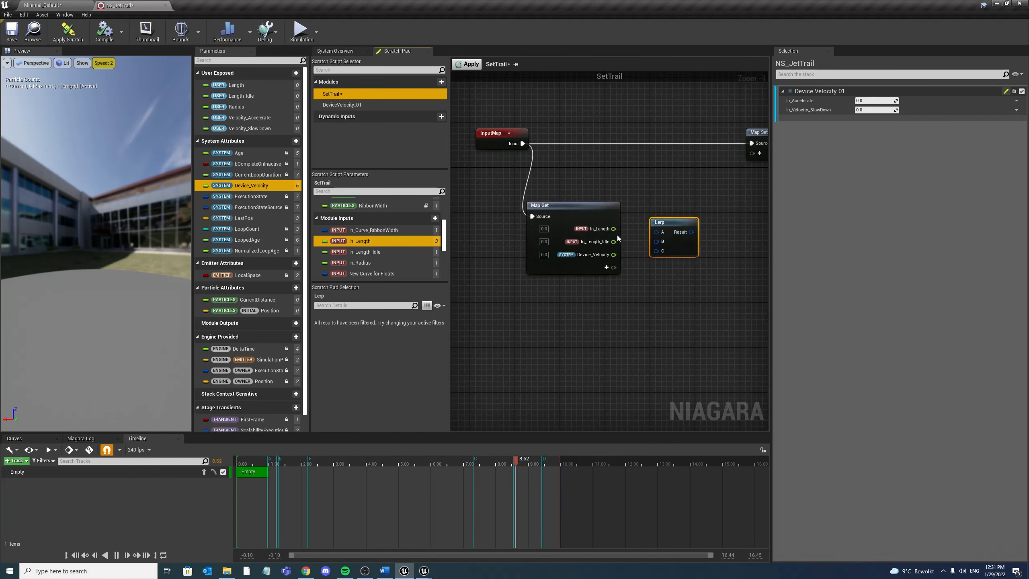
left_click_drag(614, 228, 657, 249)
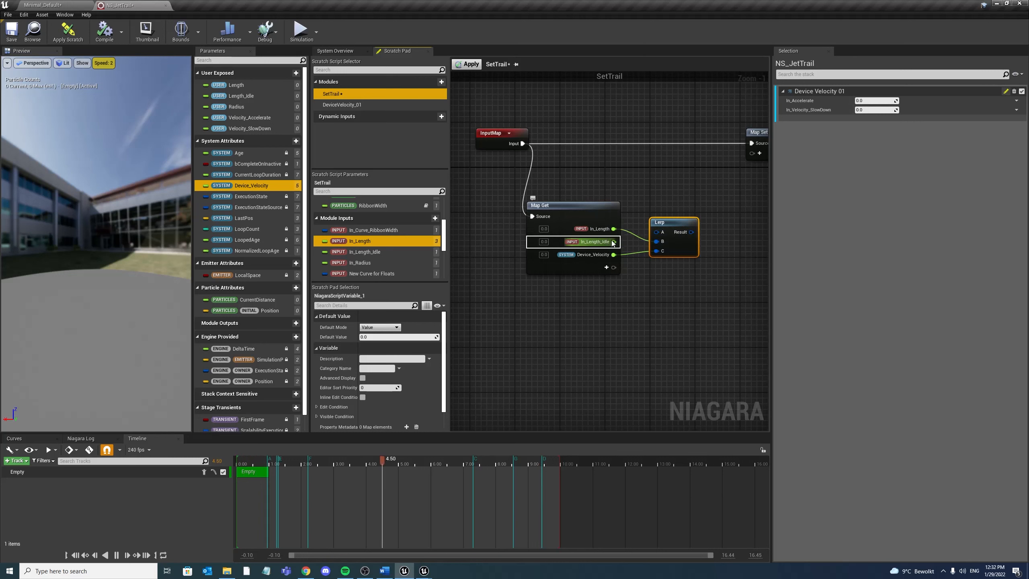
left_click_drag(613, 241, 657, 233)
Add a new float pin to the empty Map Set and connect the Lerp result to it
right_click_drag(602, 235, 521, 237)
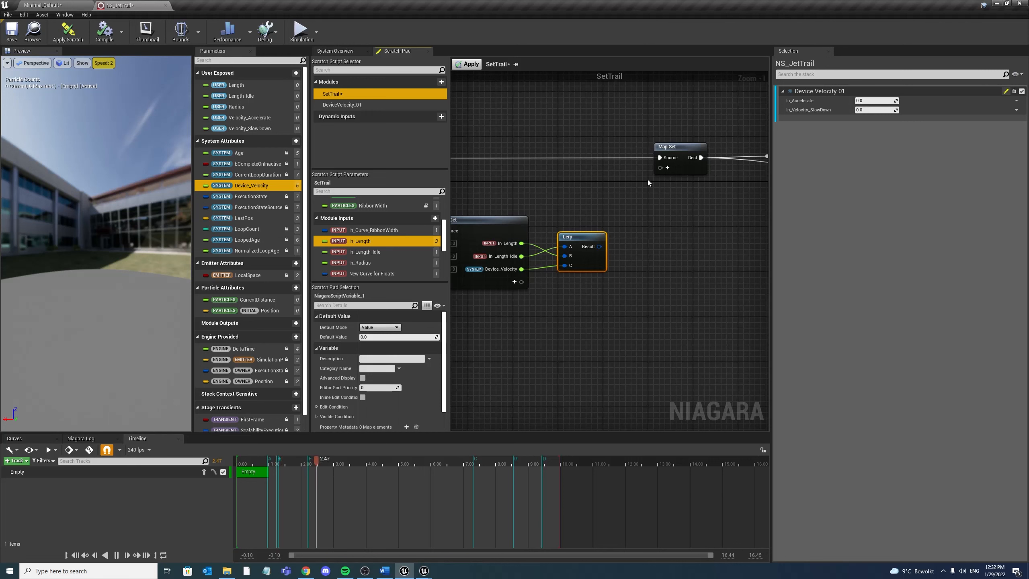
left_click(667, 167)
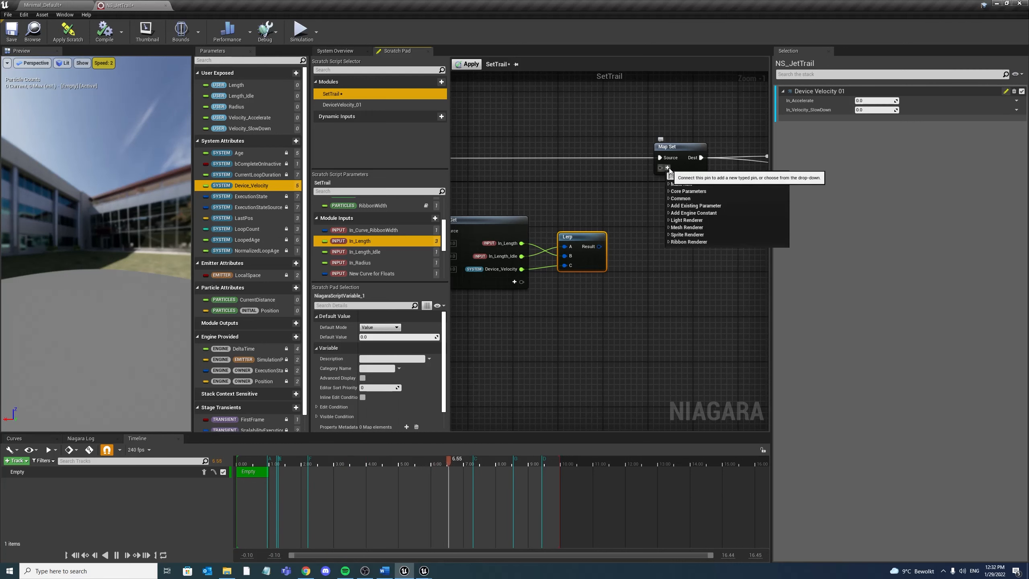
type("floa")
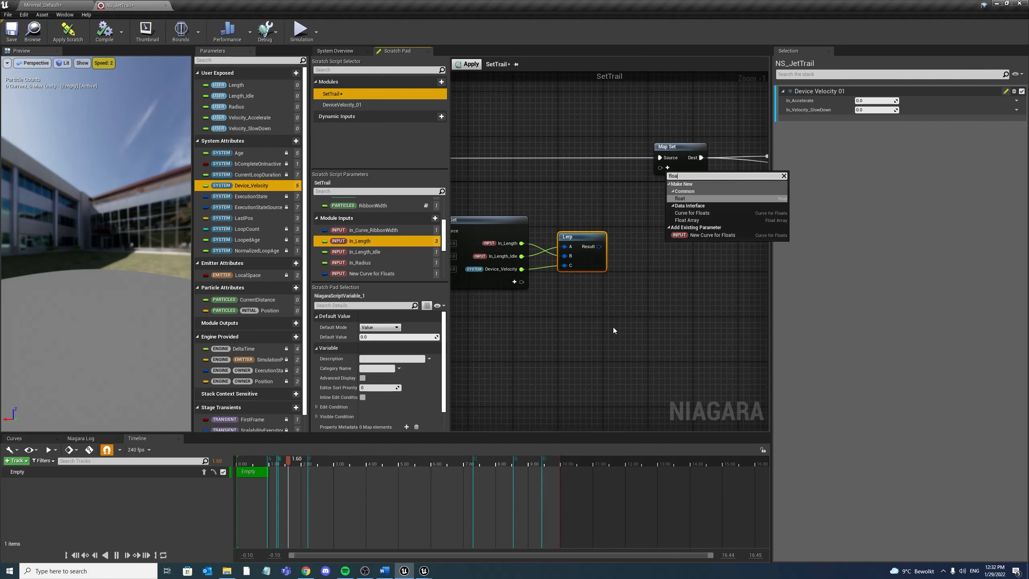
key("Return")
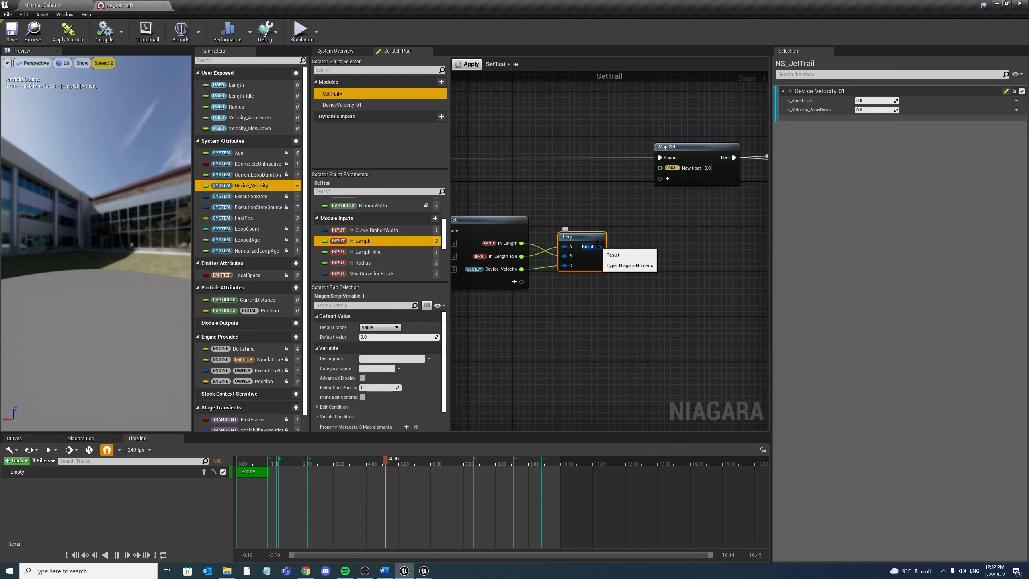
left_click_drag(599, 246, 683, 170)
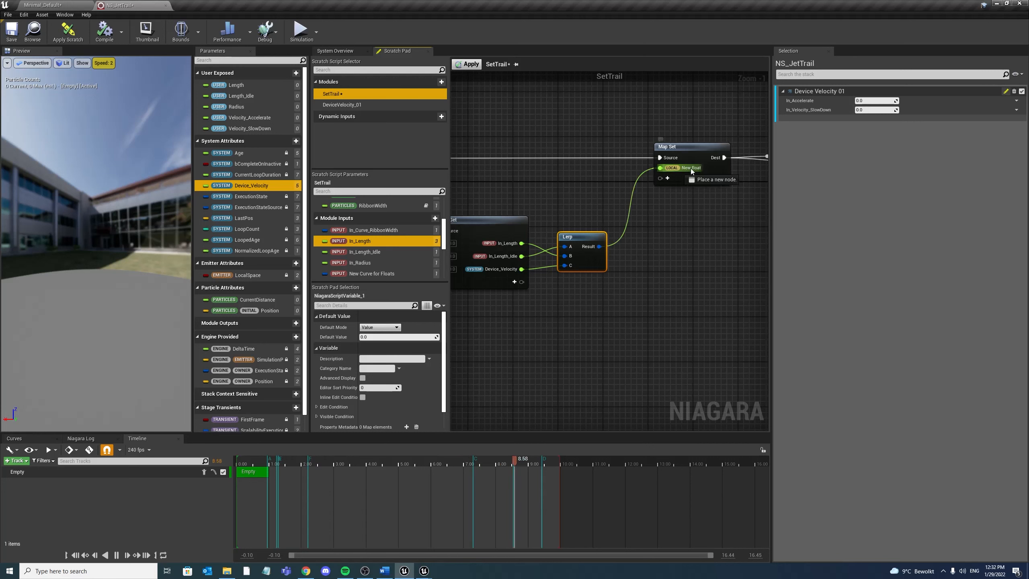
Rename the Map Set's new local float to InterpolatedLength
double_click(690, 168)
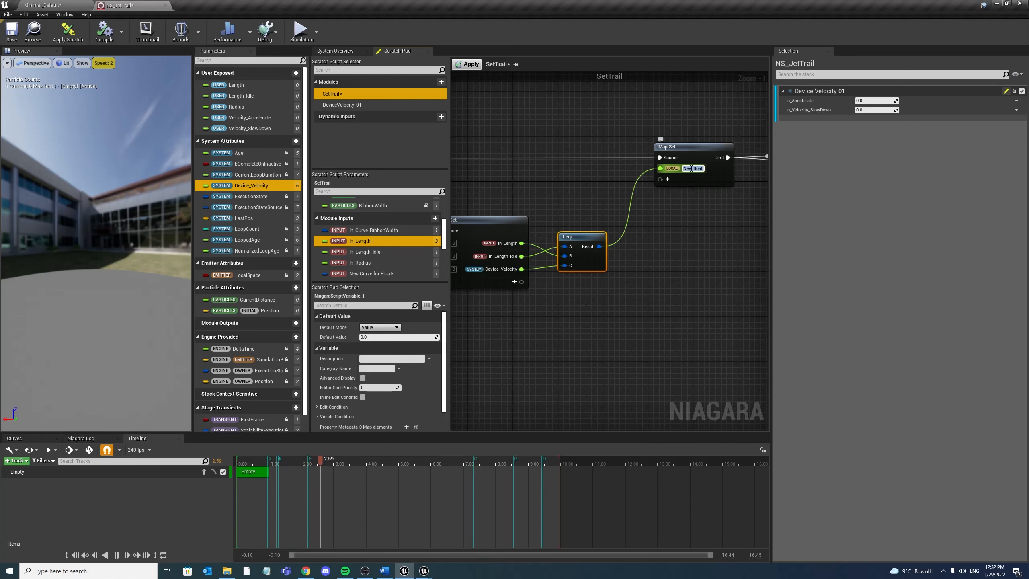
type("Current")
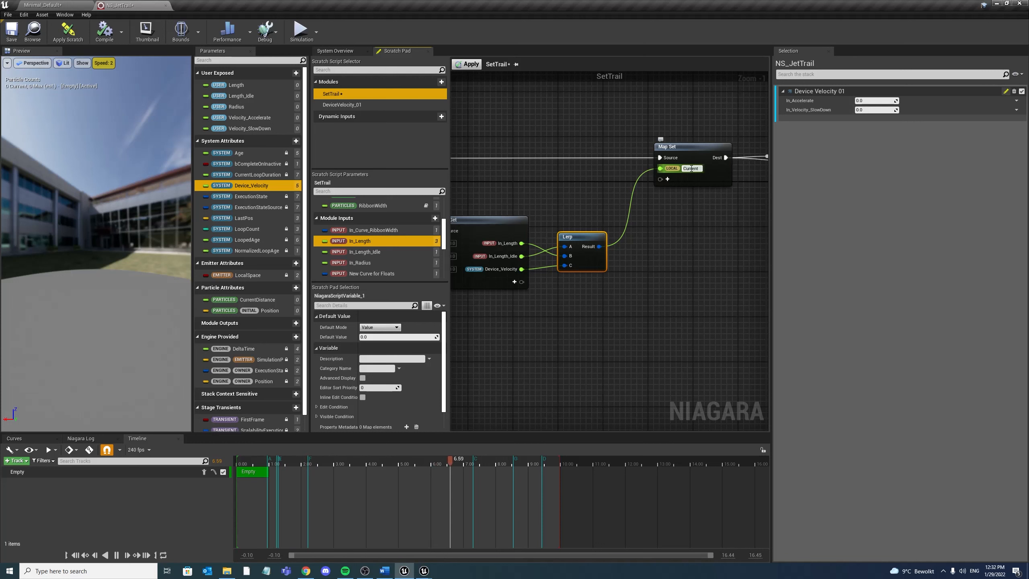
type("L")
type("Inte")
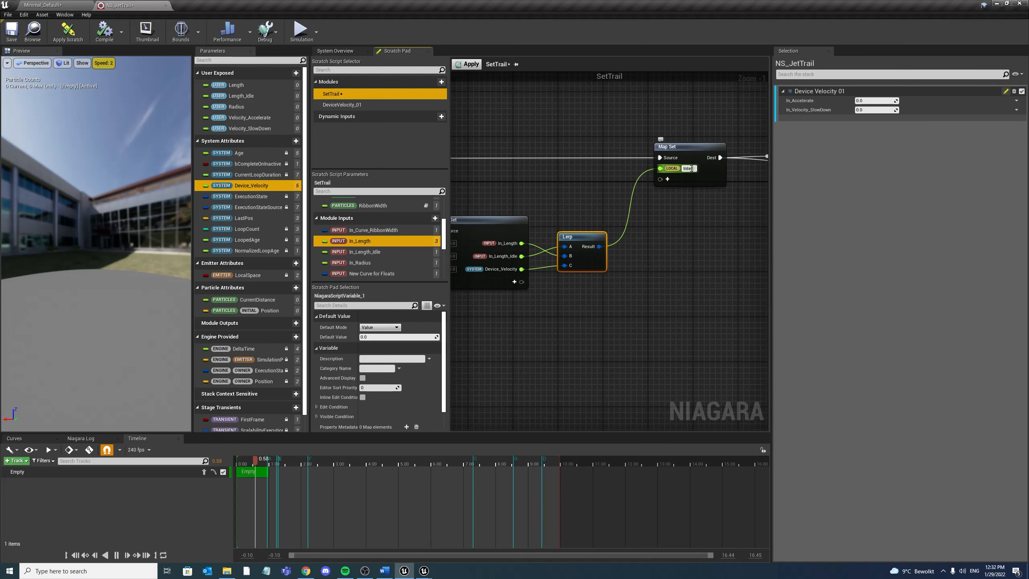
type("rp")
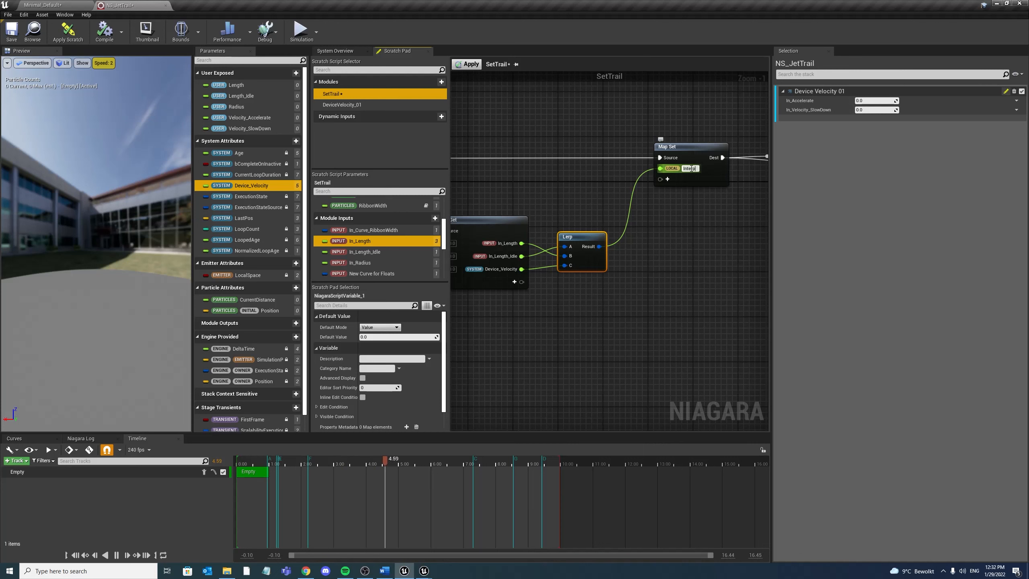
type("olatedLength")
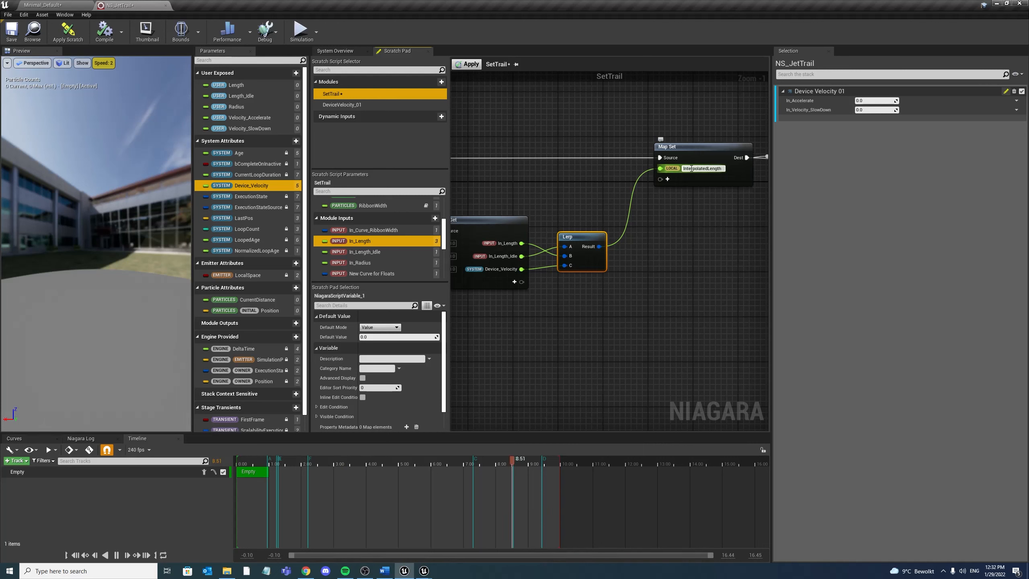
key("Return")
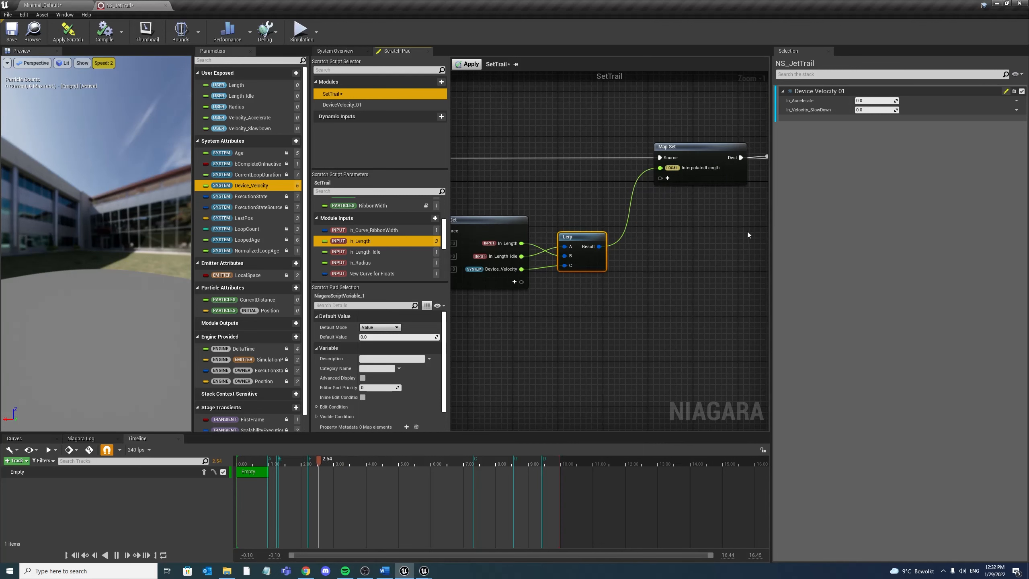
Replace In_Length with the local InterpolatedLength in the Map Get feeding the Subtract, Greater Than and Divide nodes
scroll(721, 234, "down", 3)
right_click_drag(695, 236, 467, 224)
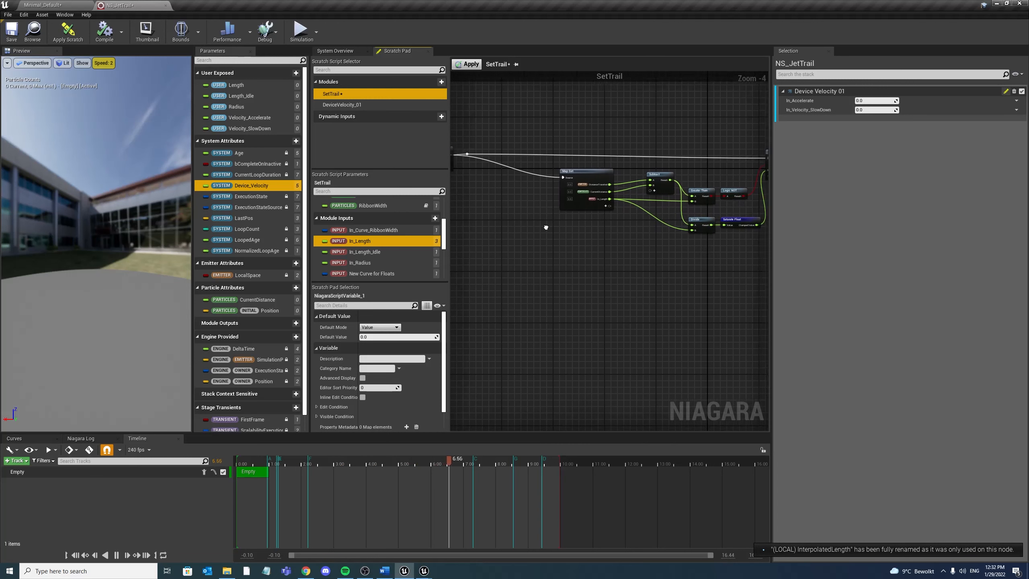
right_click_drag(581, 228, 531, 221)
scroll(529, 219, "up", 2)
scroll(383, 251, "down", 3)
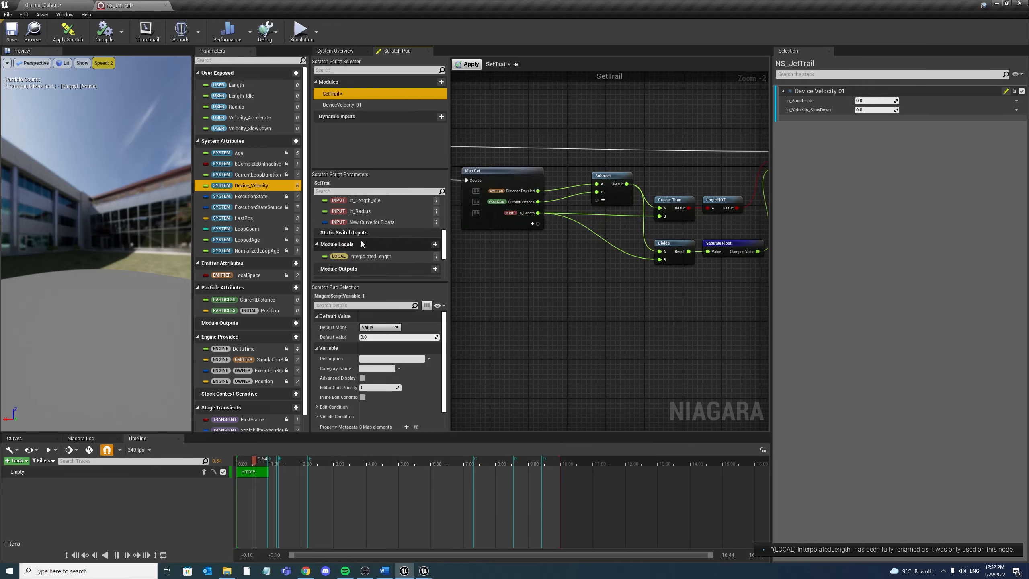
left_click_drag(374, 255, 538, 225)
right_click(525, 217)
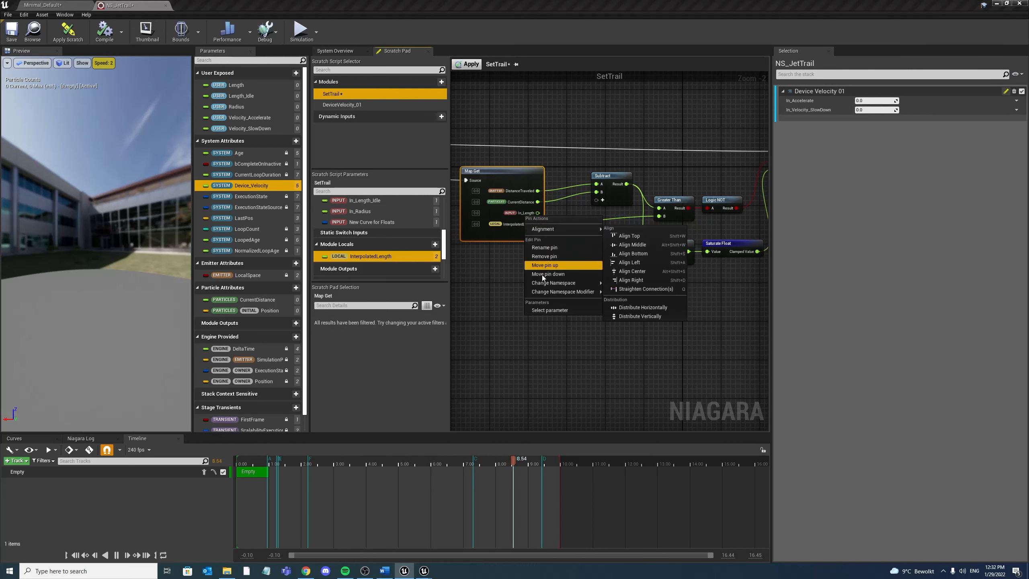
left_click(559, 257)
Replace In_Length with the local InterpolatedLength in the Map Get feeding the position Multiply node's C input
scroll(620, 285, "down", 1)
scroll(621, 285, "down", 1)
right_click_drag(729, 285, 670, 267)
mouse_move(579, 252)
right_mouse_down()
mouse_move(728, 247)
mouse_move(563, 243)
right_mouse_up()
right_click_drag(762, 259, 606, 248)
right_click_drag(687, 266, 582, 259)
scroll(582, 259, "up", 2)
scroll(563, 243, "up", 2)
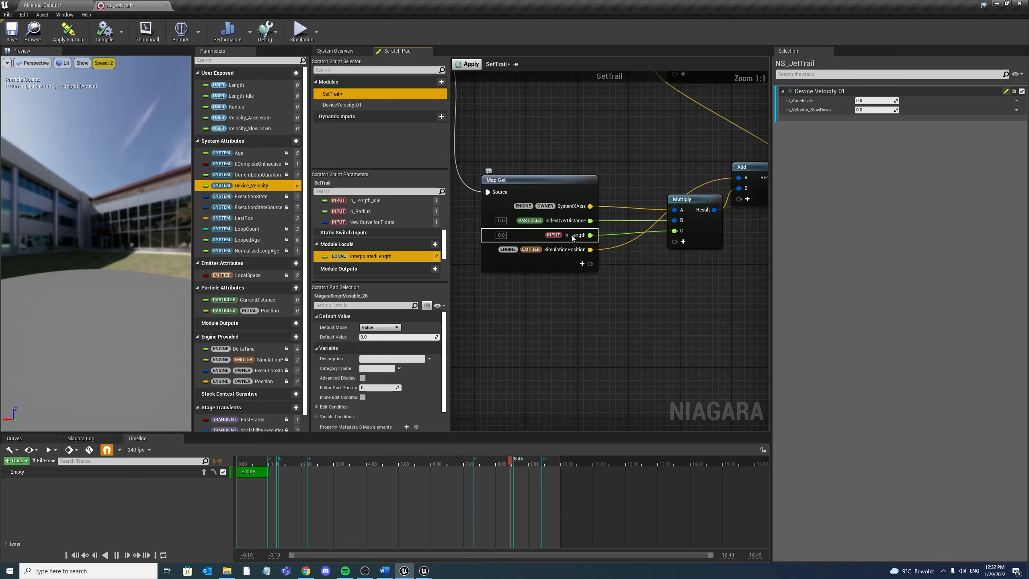
left_click_drag(370, 256, 590, 264)
right_click(575, 241)
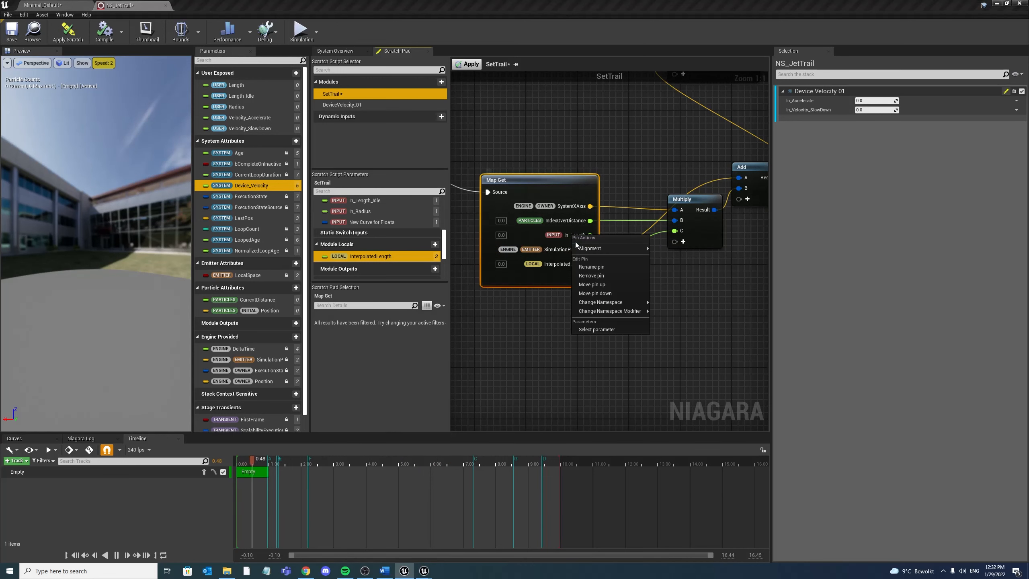
left_click(598, 277)
scroll(608, 273, "down", 3)
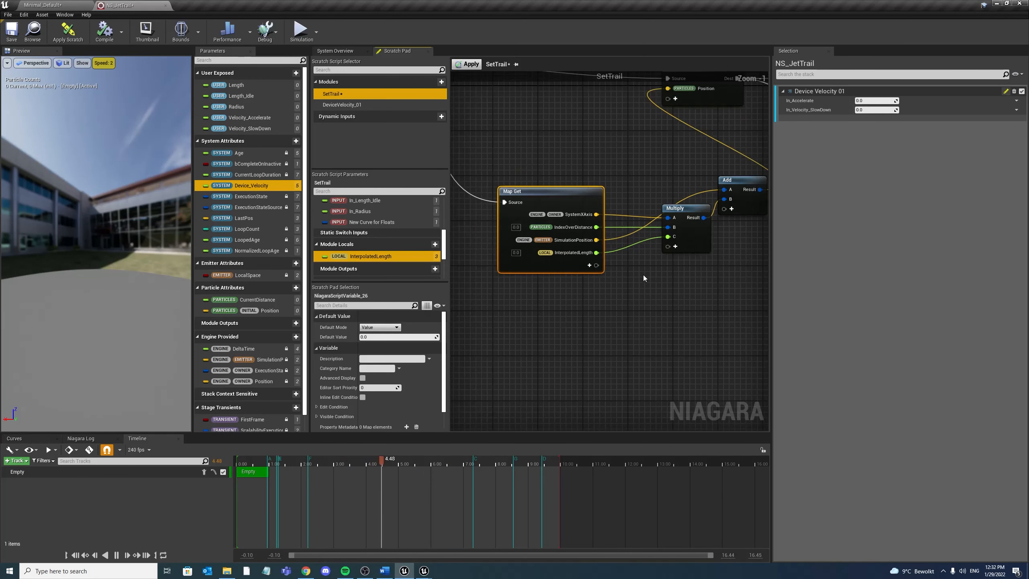
Apply the SetTrail script changes and bind In_Length_Idle of the emitter's Set Trail module to the user parameter Length_Idle
left_click(468, 65)
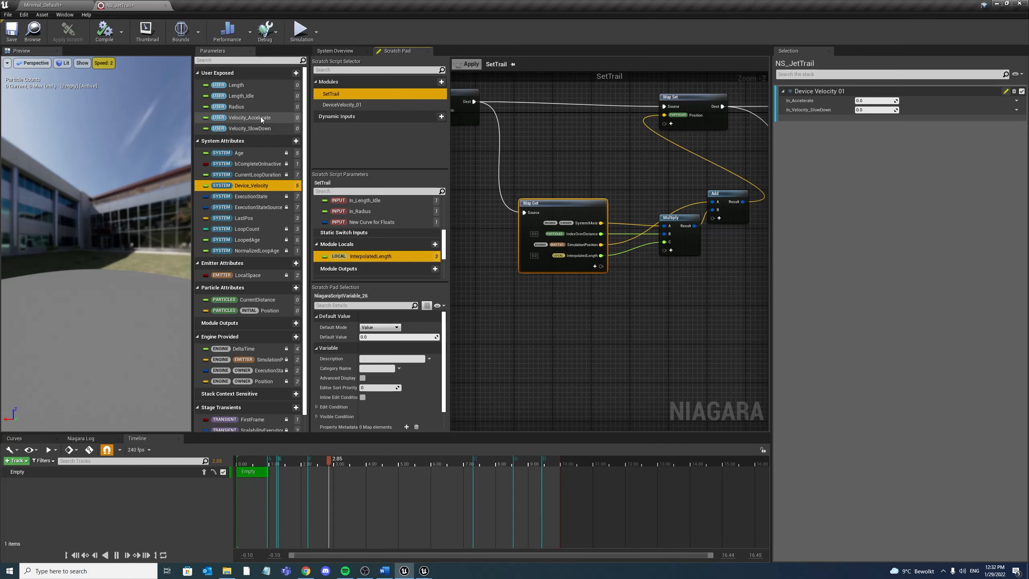
left_click(341, 51)
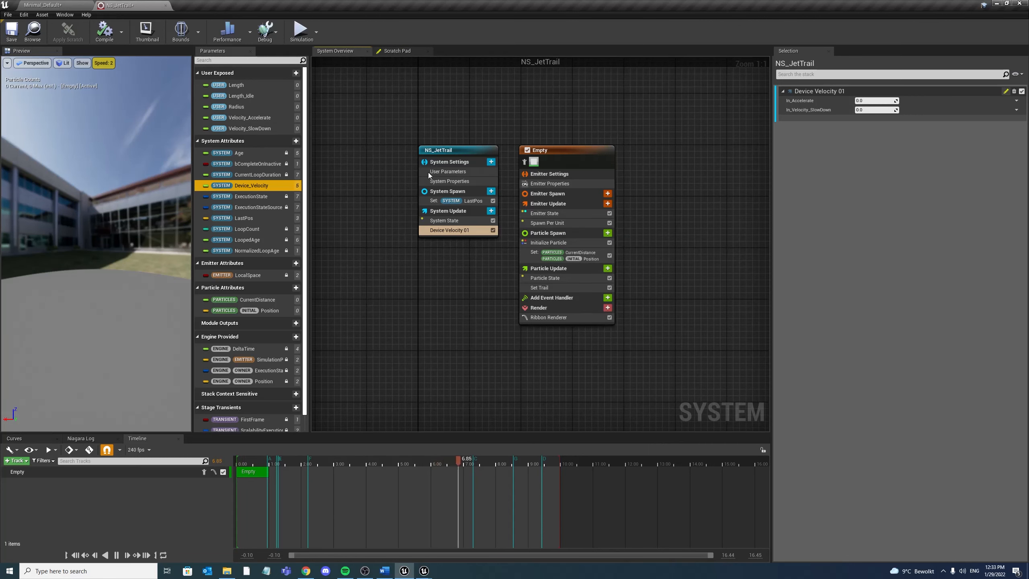
left_click(562, 288)
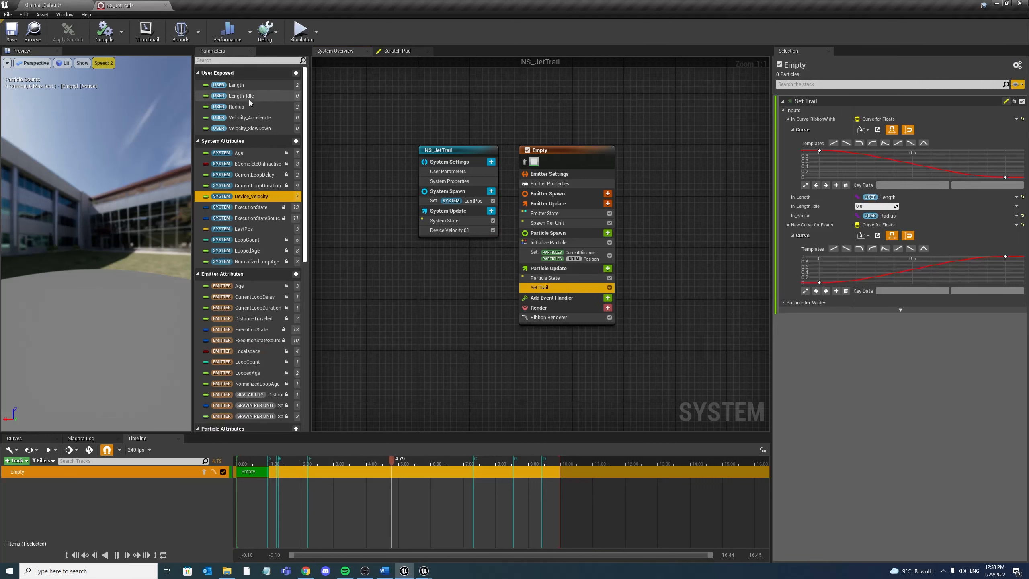
left_click_drag(241, 96, 877, 206)
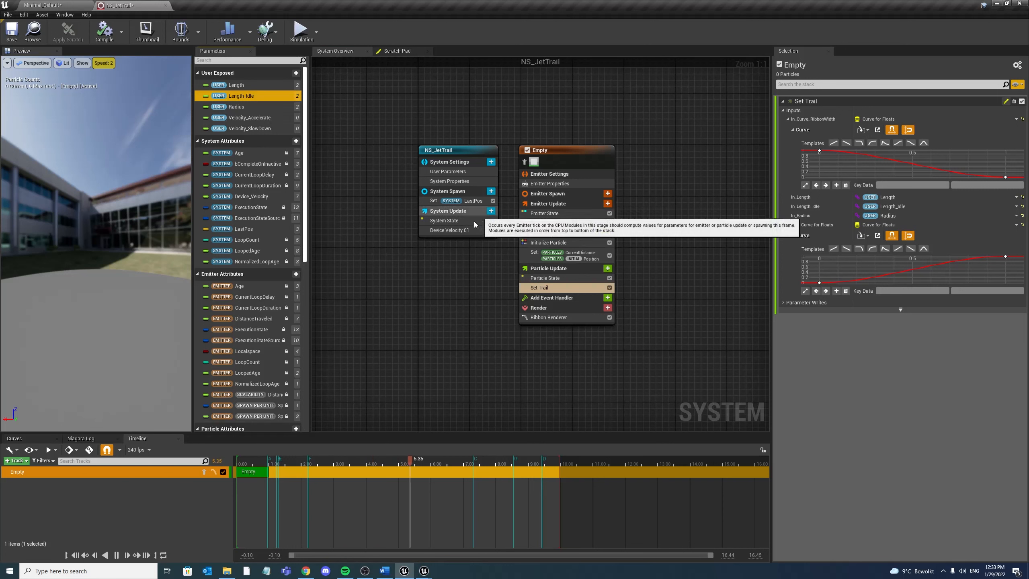
Bind the Device Velocity 01 module's In_Accelerate to Velocity_Accelerate and its In_SlowDown input to Velocity_SlowDown
left_click(468, 230)
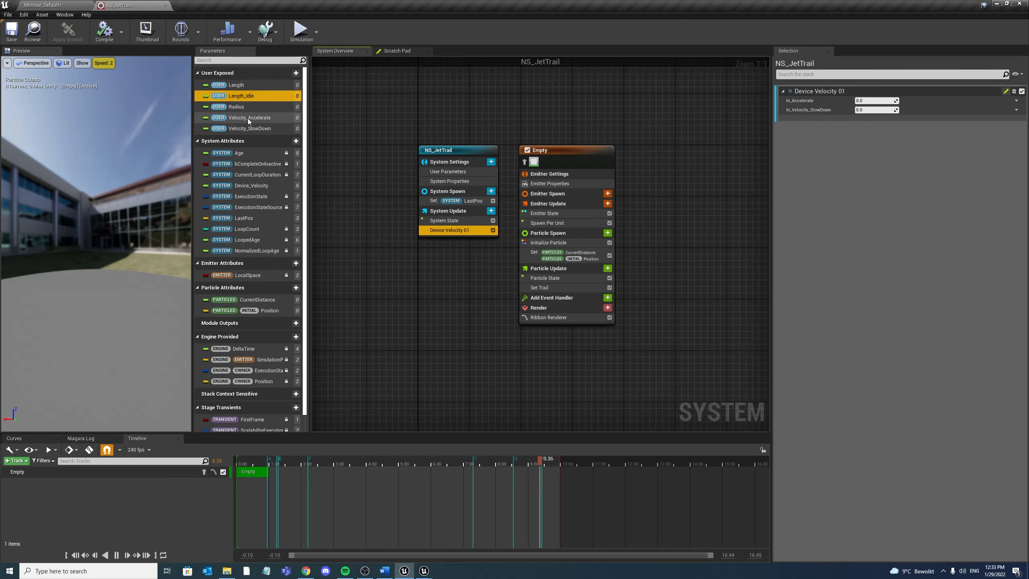
left_click_drag(248, 120, 875, 102)
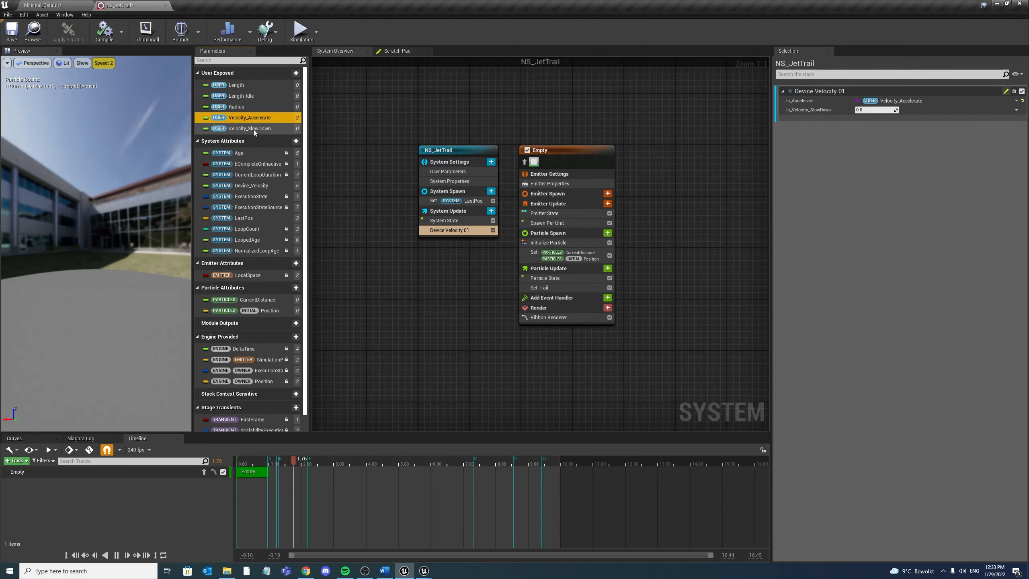
left_click_drag(250, 129, 878, 110)
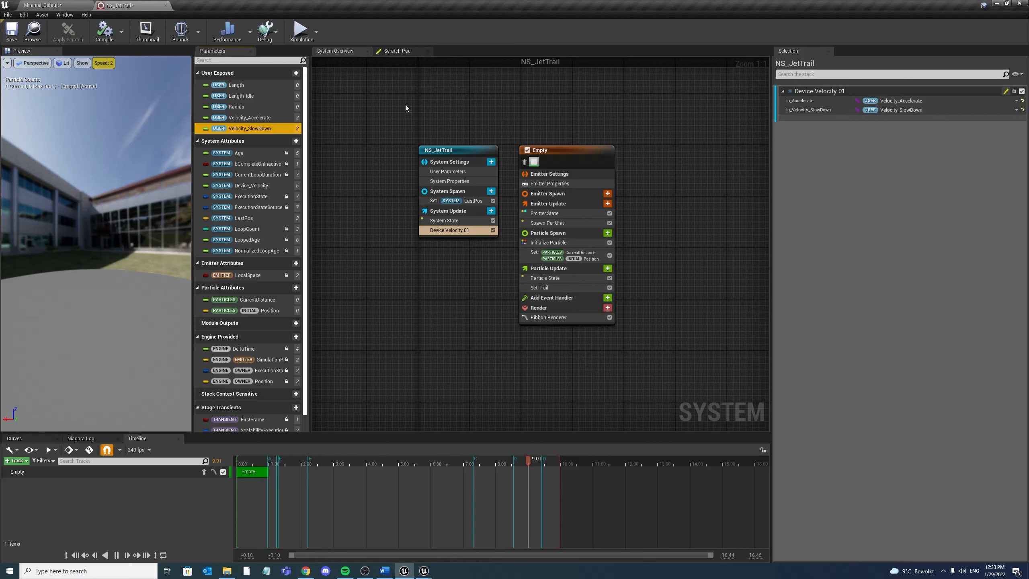
On the level's NS_JetTrail actor, override Length_Idle with 50, Velocity_SlowDown with 3 and Velocity_Accelerate with 0.3
left_click(74, 7)
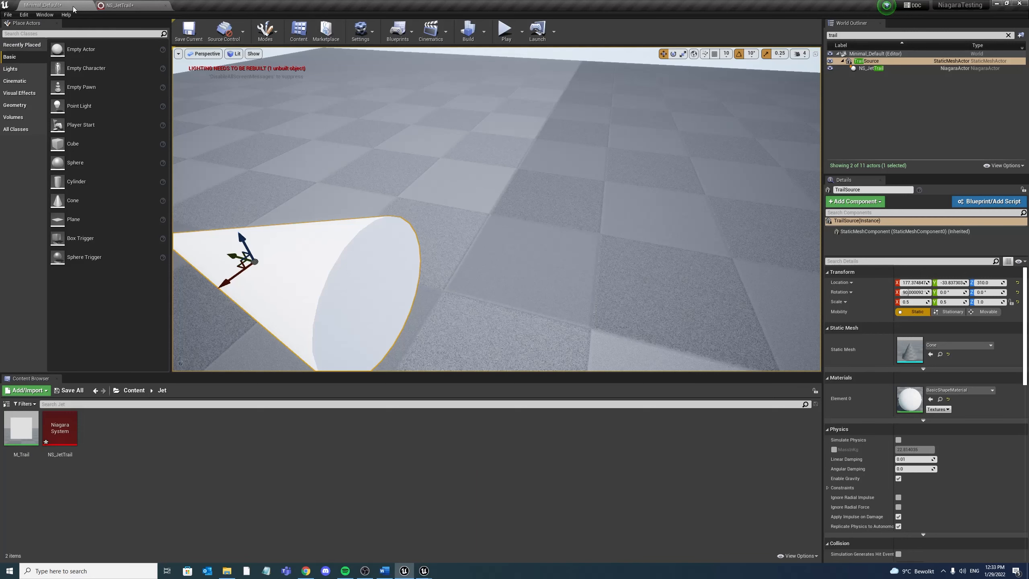
scroll(496, 223, "down", 3)
scroll(482, 235, "up", 1)
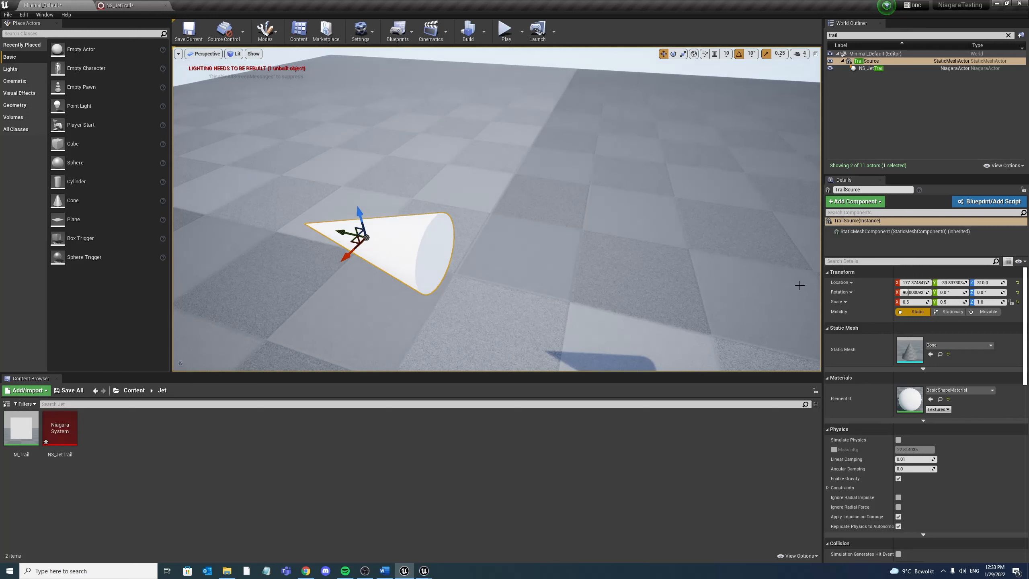
left_click(878, 68)
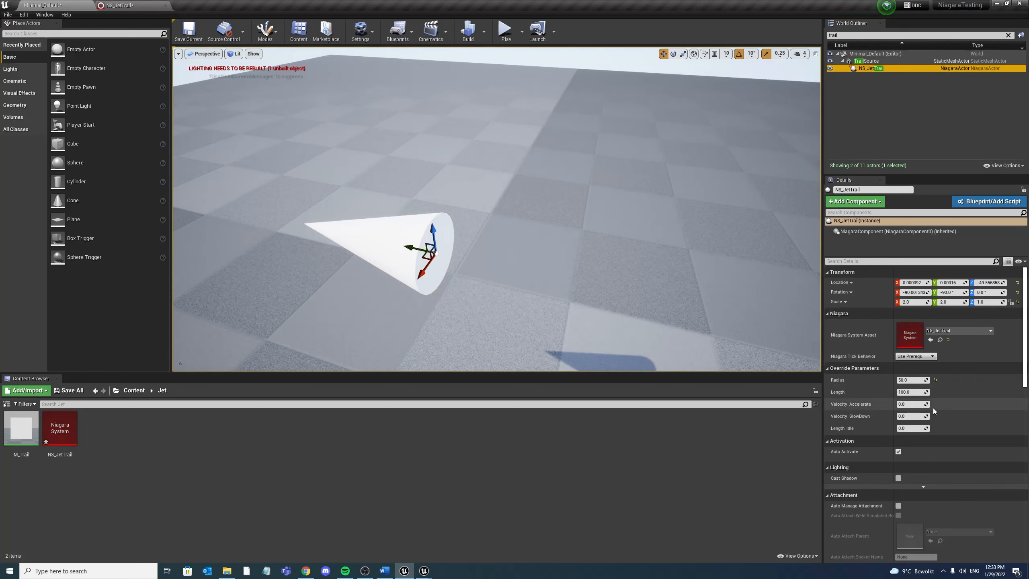
left_click(904, 429)
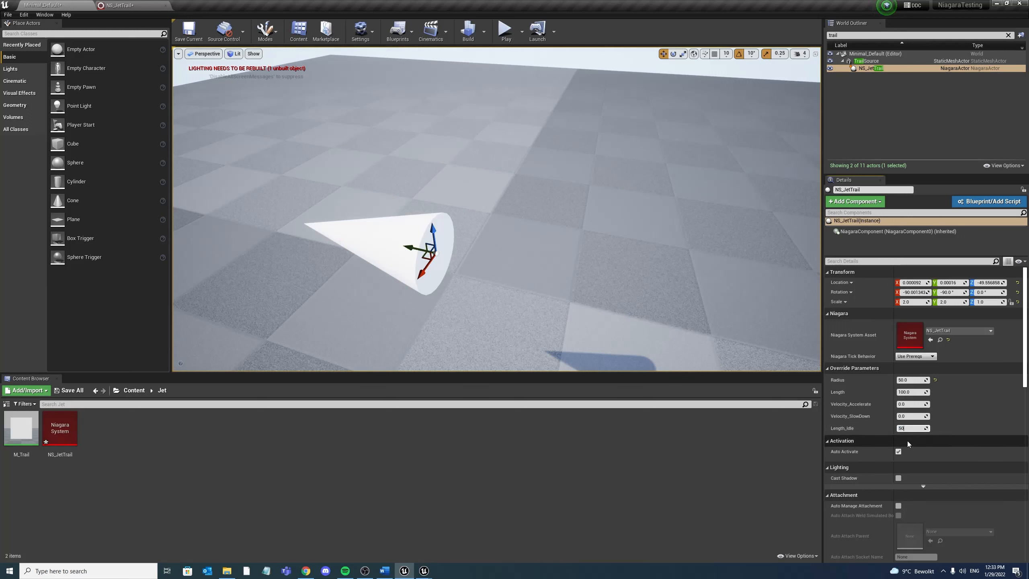
key("Return")
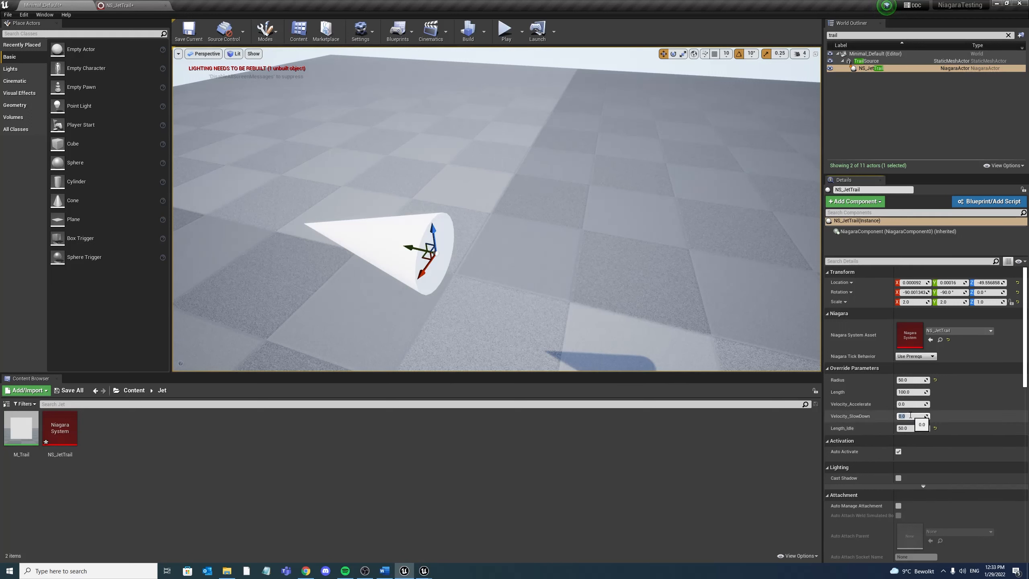
type("3")
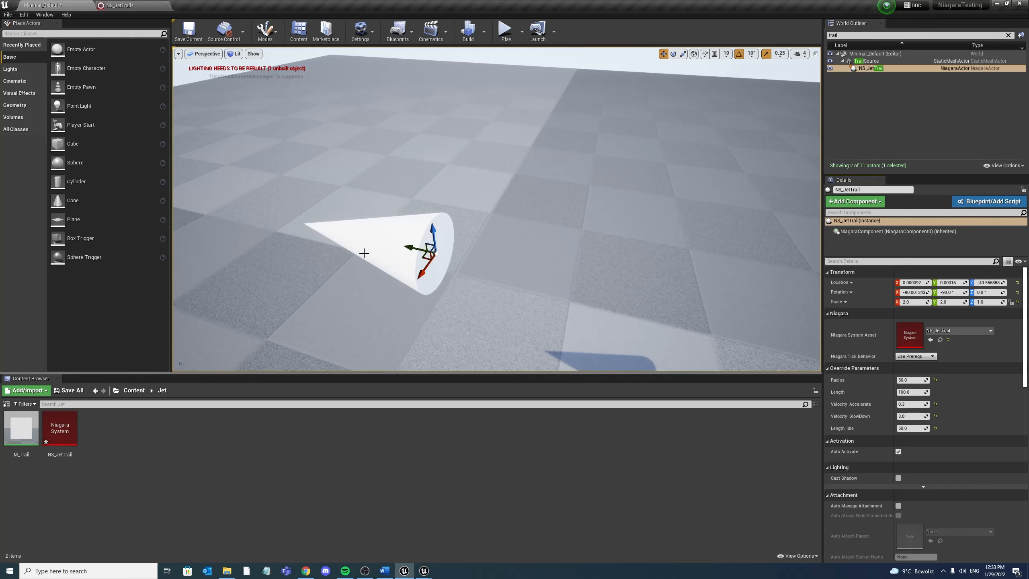
Move the TrailSource cone through the level to test how the trail length responds to its velocity
left_click(350, 238)
left_click_drag(353, 240, 472, 244)
left_click(608, 245)
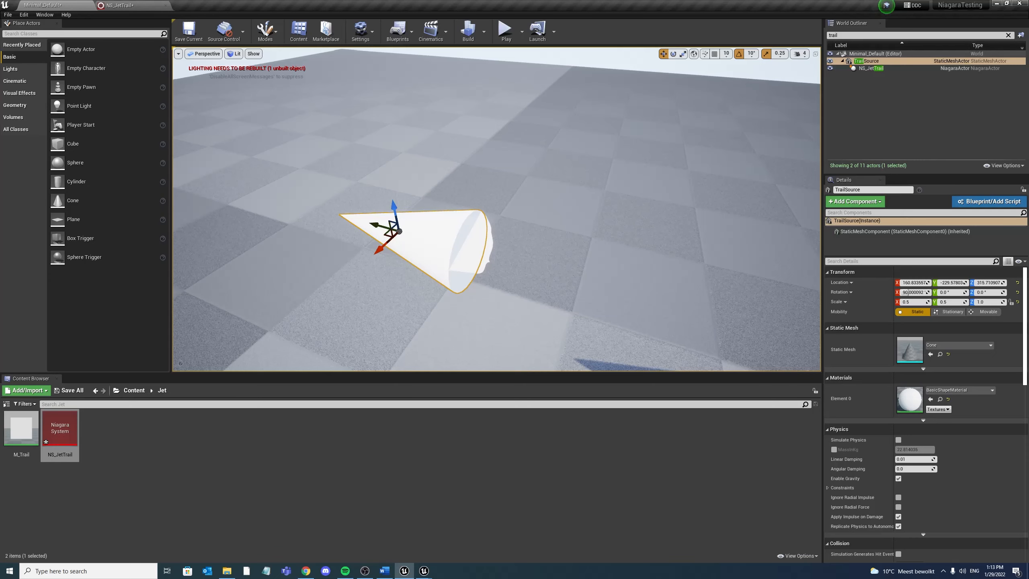
Add a Set LastPos module after Device Velocity 01 in NS_JetTrail's System Update, using Simulation Position as its value
left_click(131, 6)
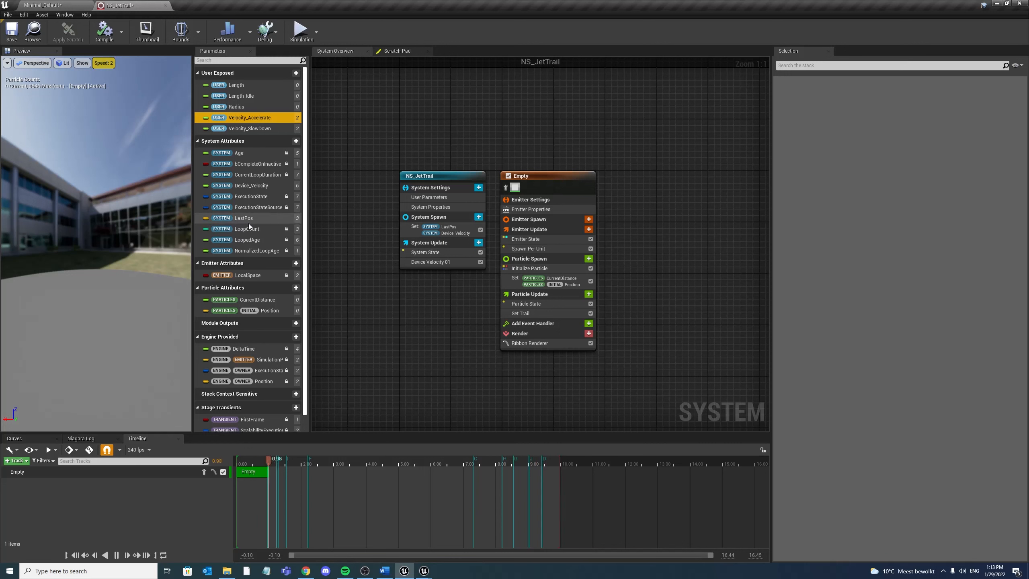
left_click_drag(245, 219, 446, 269)
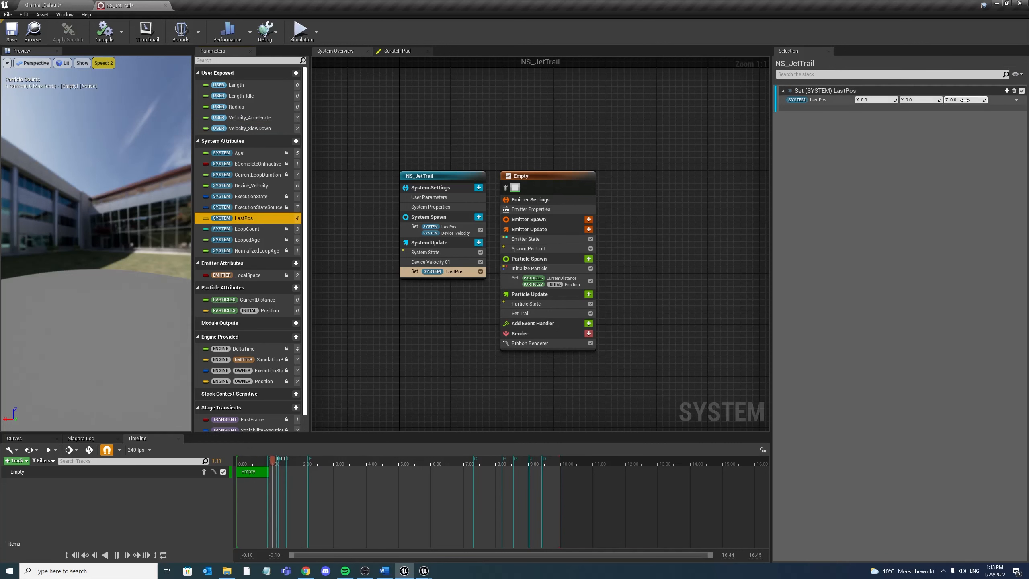
left_click(1017, 100)
type("simul")
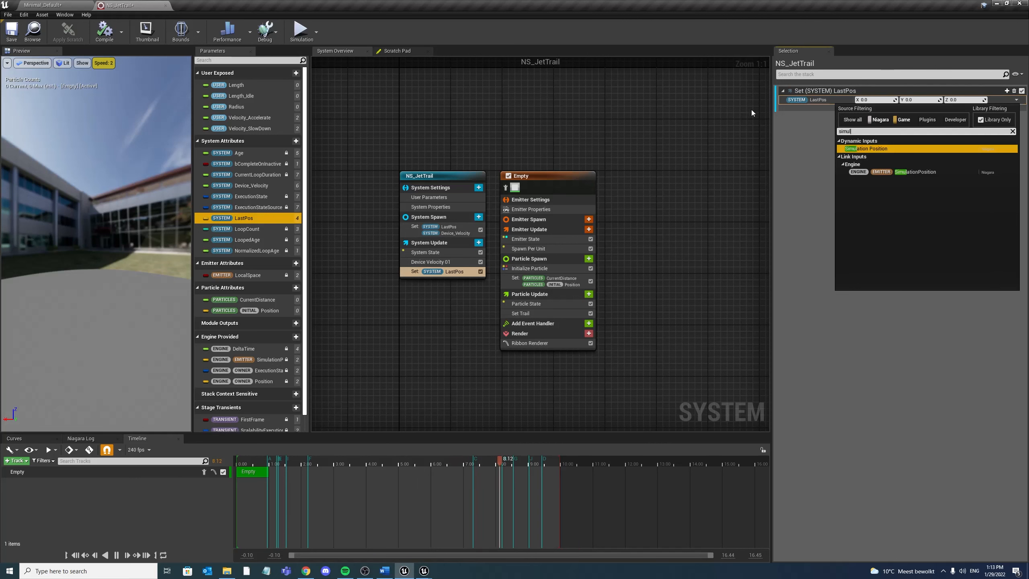
left_click(889, 148)
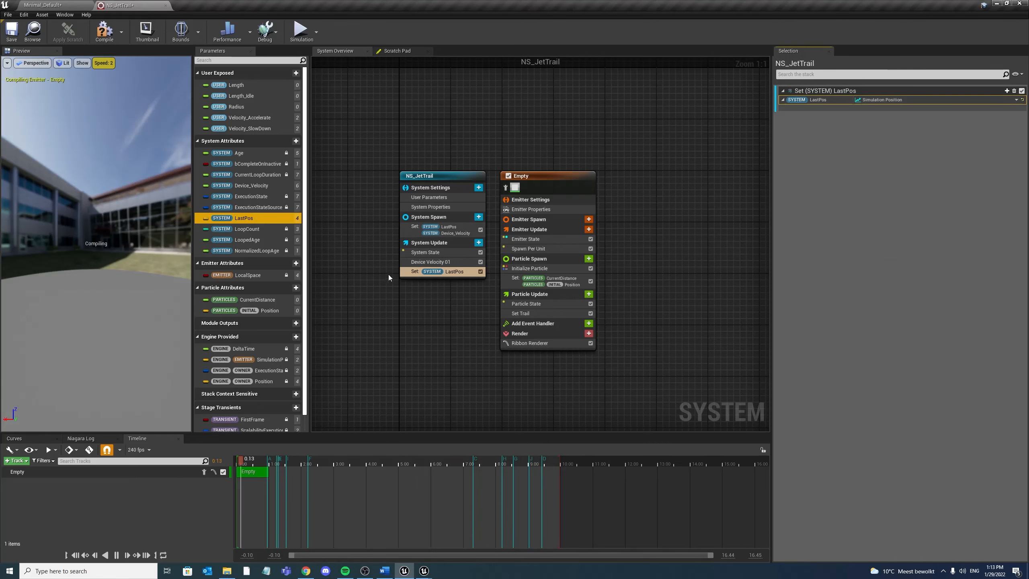
Open the DeviceVelocity_01 scratch script and reposition the Length node between the Subtract and Multiply nodes
double_click(463, 263)
right_click_drag(534, 290, 607, 323)
scroll(562, 328, "up", 1)
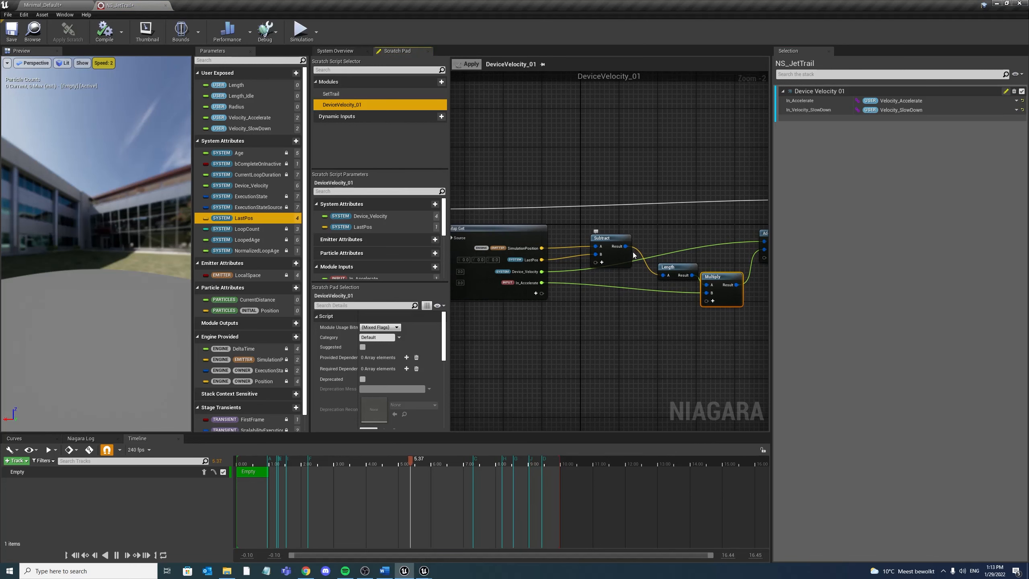
right_click_drag(678, 275, 649, 276)
left_click_drag(652, 271, 642, 261)
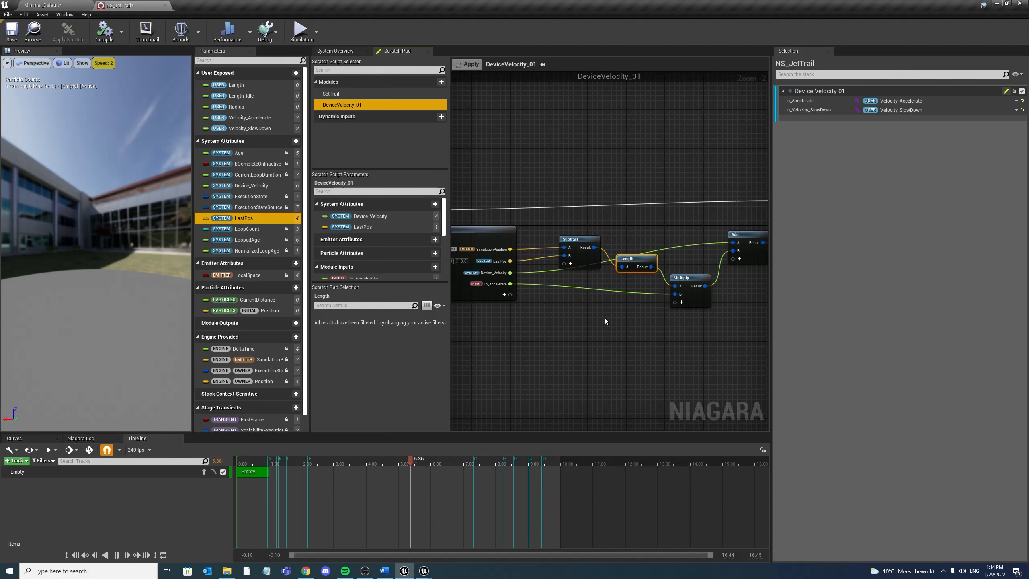
Replace the Multiply node with a Divide of the Length result by In_Accelerate feeding the Add node, and apply the script
left_click(631, 324)
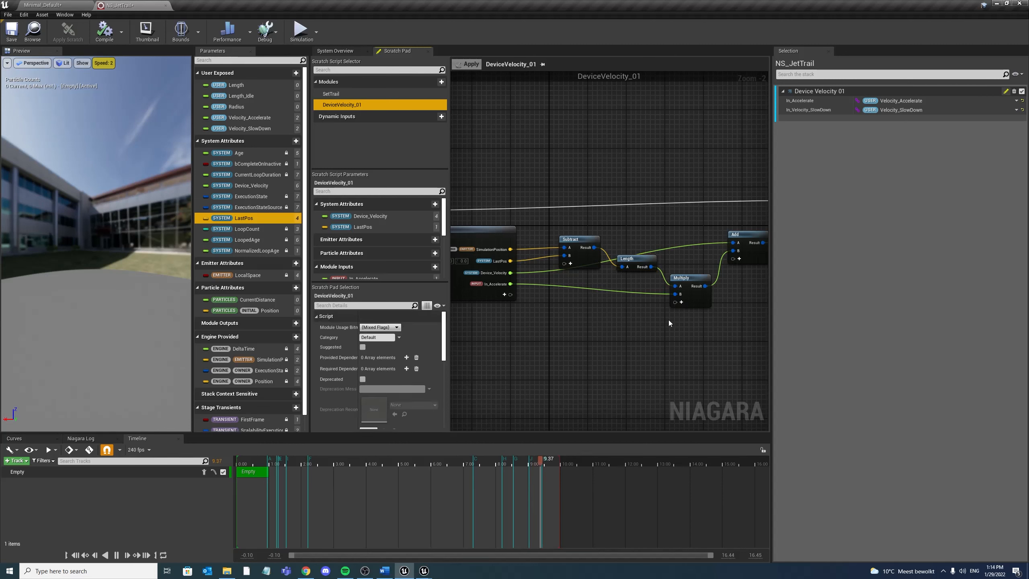
key("d")
left_click(669, 317)
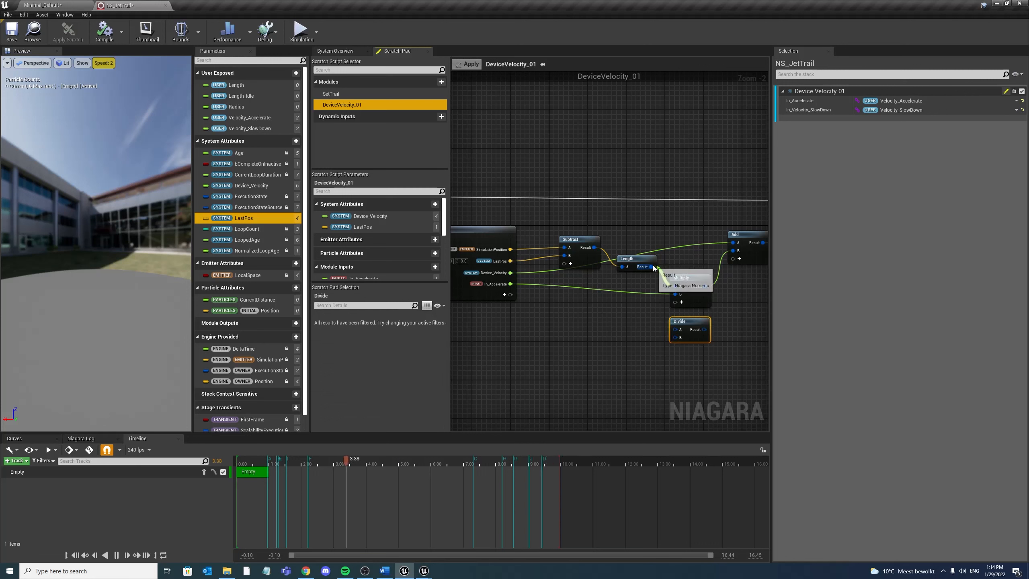
left_click_drag(652, 267, 681, 329)
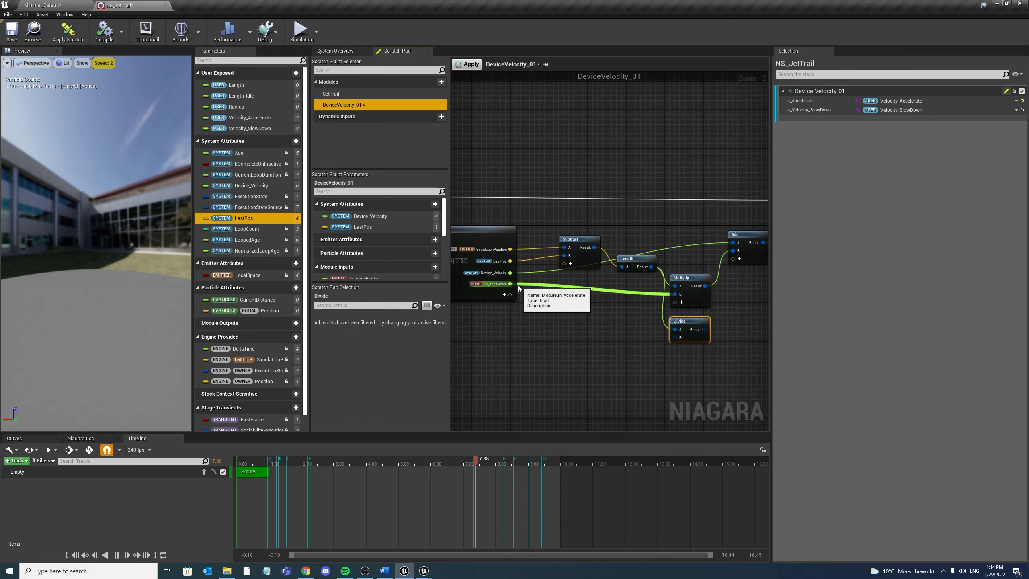
left_click_drag(511, 284, 734, 251)
left_click(704, 276)
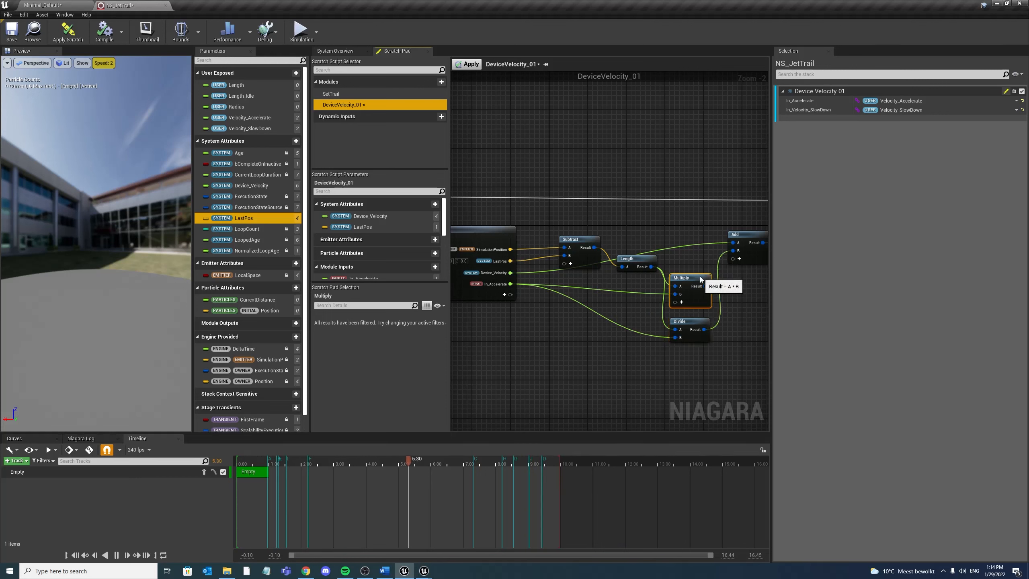
key("Delete")
left_click_drag(688, 337, 688, 307)
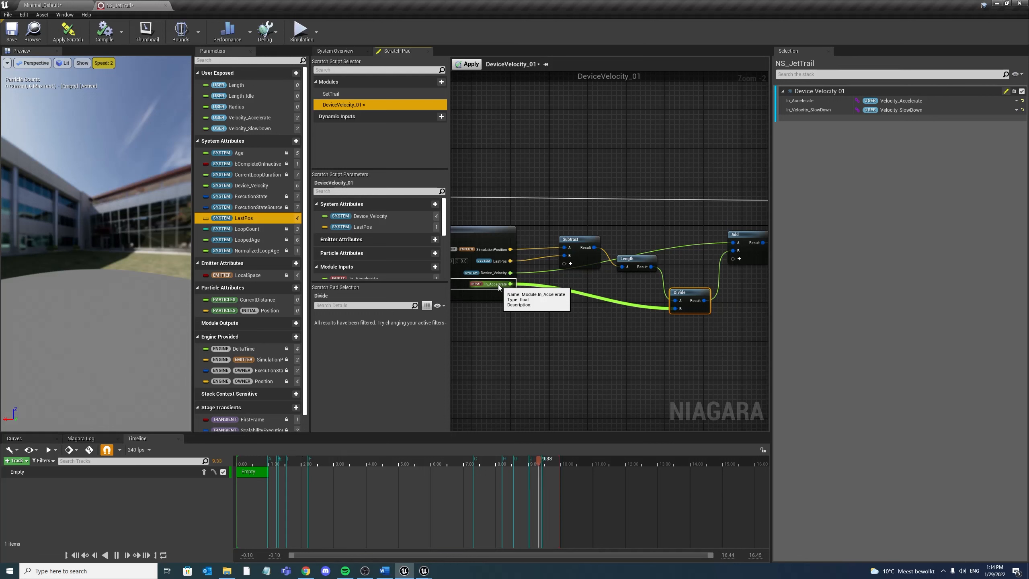
left_click(639, 264)
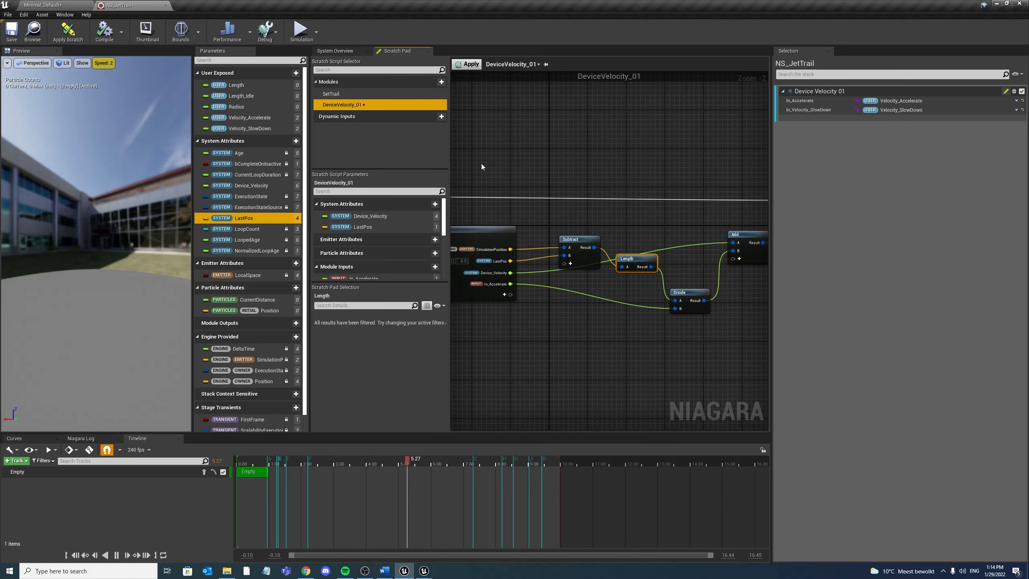
left_click(468, 64)
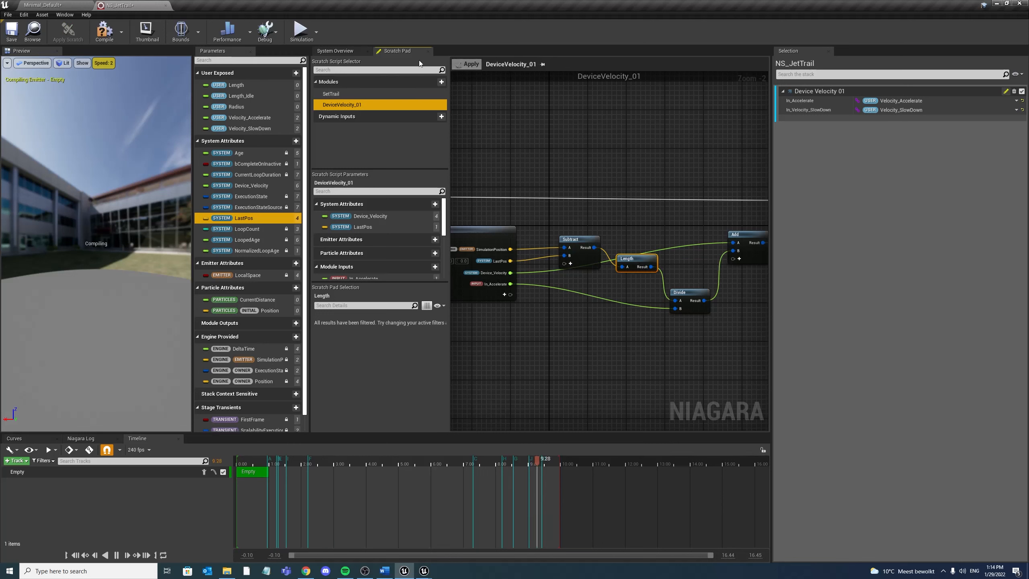
Rename the user parameter Velocity_Accelerate to Velocity_Accelerate_Divide
double_click(271, 118)
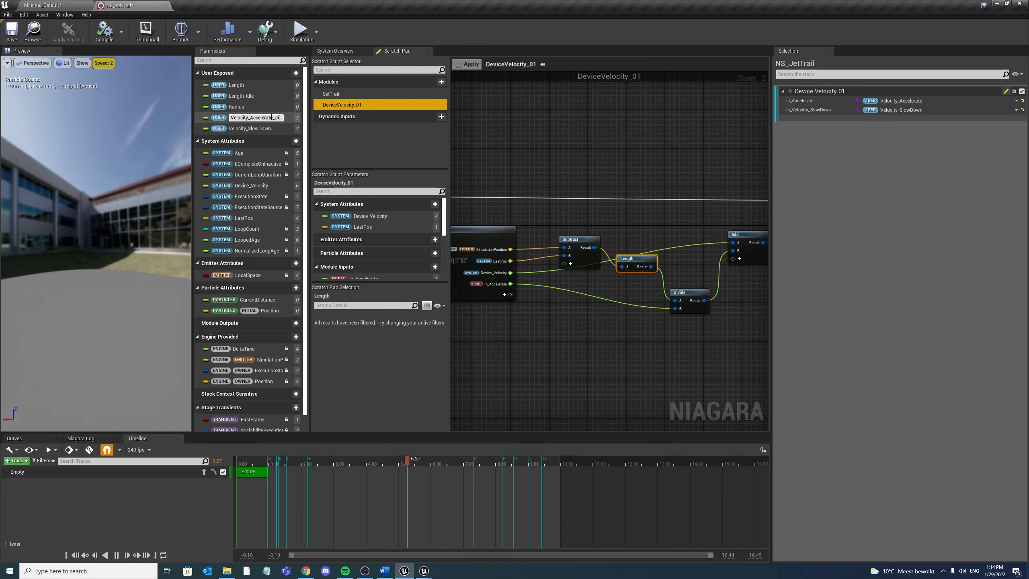
type("_Divide")
key("Return")
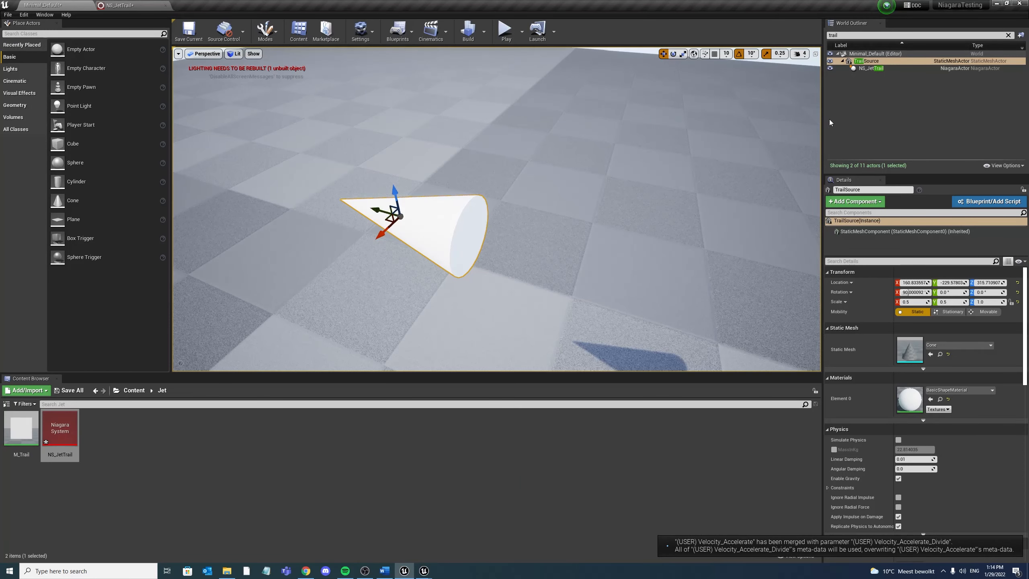
Check the level actor's override parameters and move the cone to test the trail with the divided velocity
left_click(875, 68)
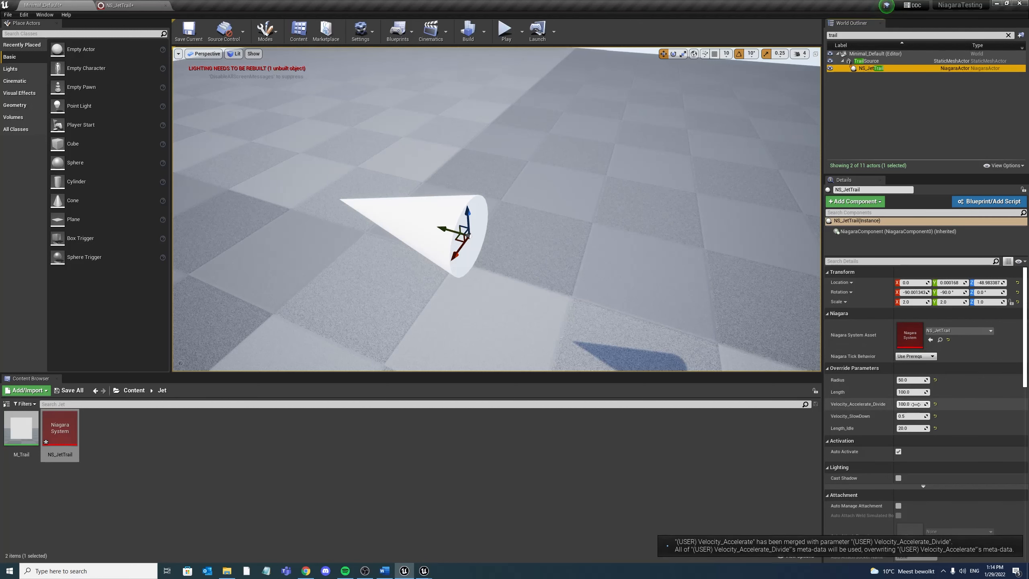
left_click_drag(388, 219, 471, 271)
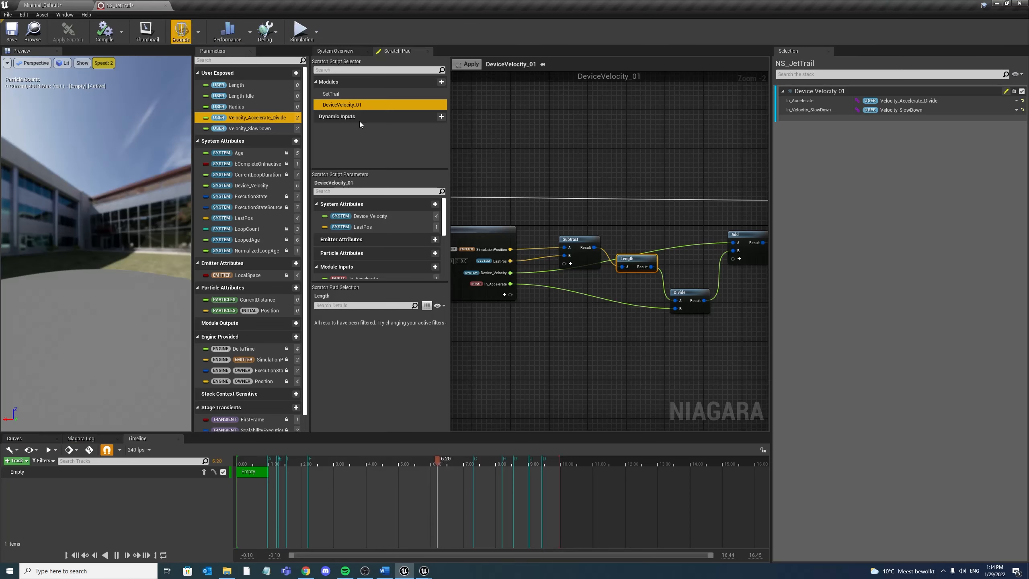
Add a Color module after Set Trail in the emitter's Particle Update stage
left_click(356, 51)
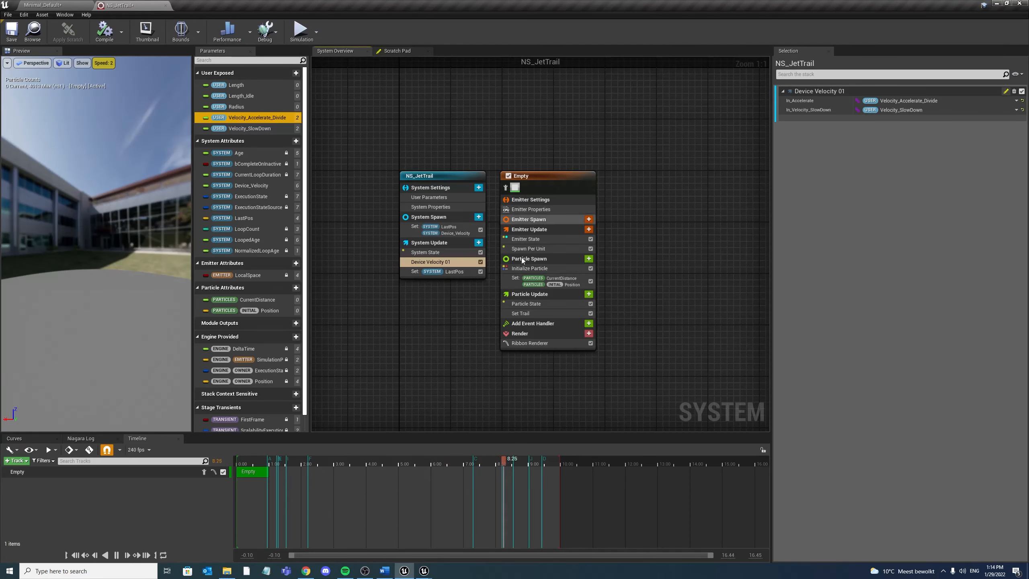
left_click(589, 294)
type("color")
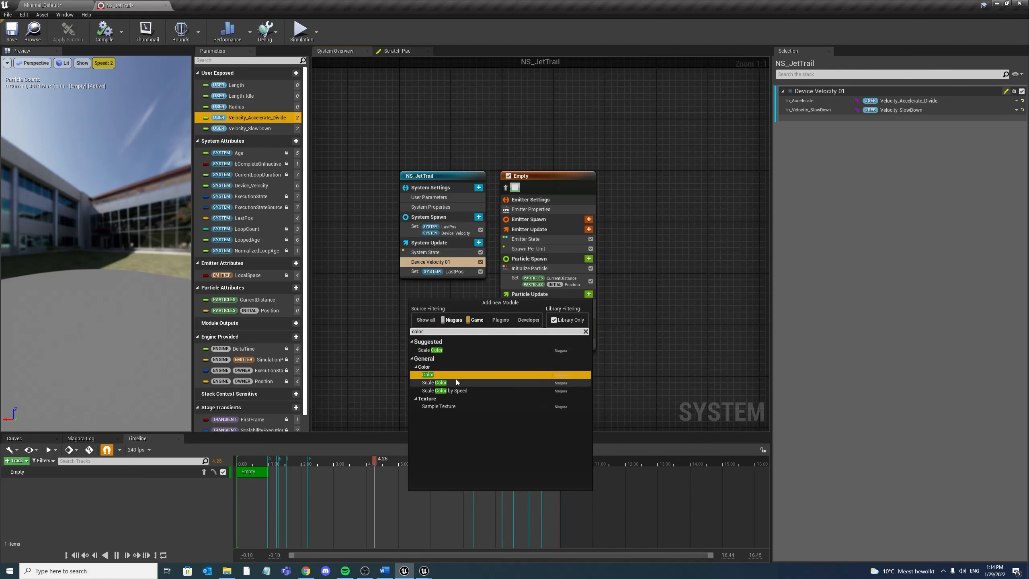
key("Return")
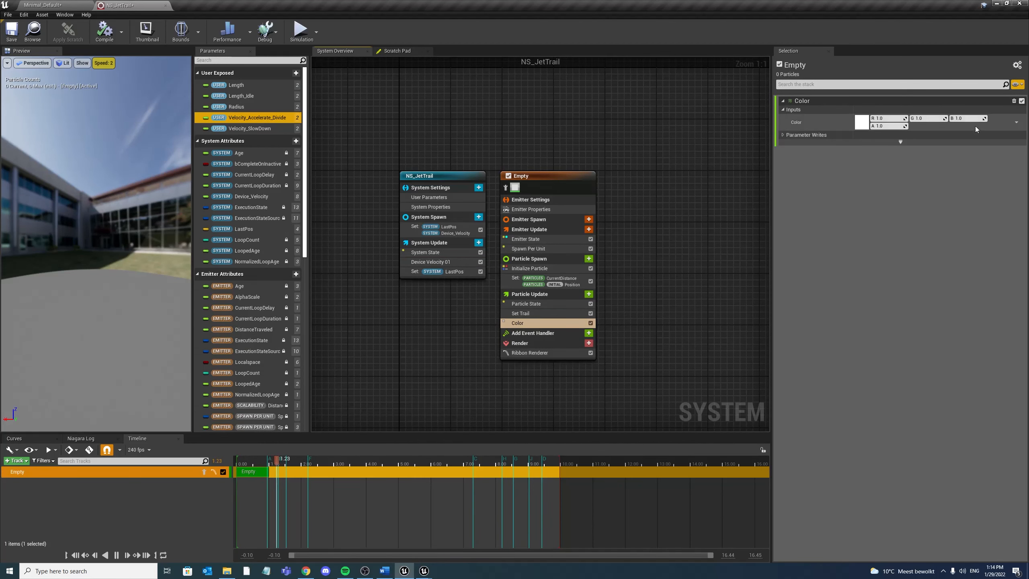
Set the Color module's color input to Make Linear Color and bind its R channel to the system attribute Device_Velocity
left_click(1011, 123)
type("break")
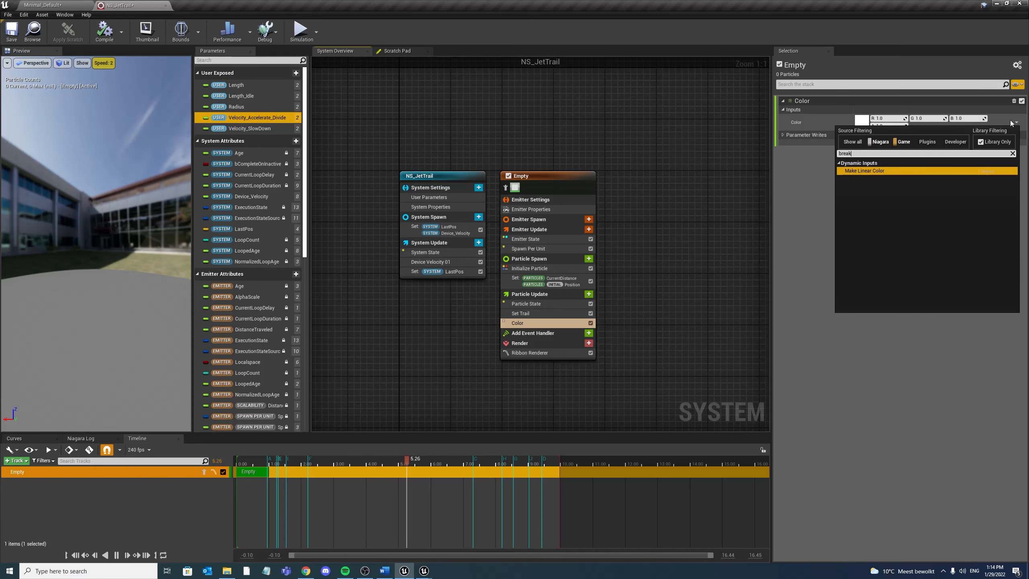
key("Return")
left_click(1016, 128)
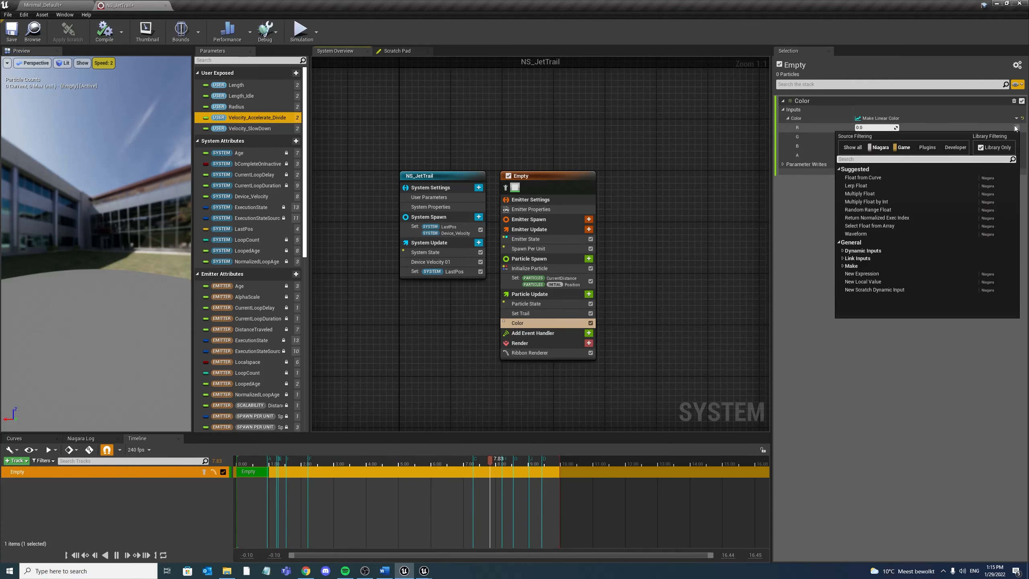
left_click_drag(251, 197, 874, 128)
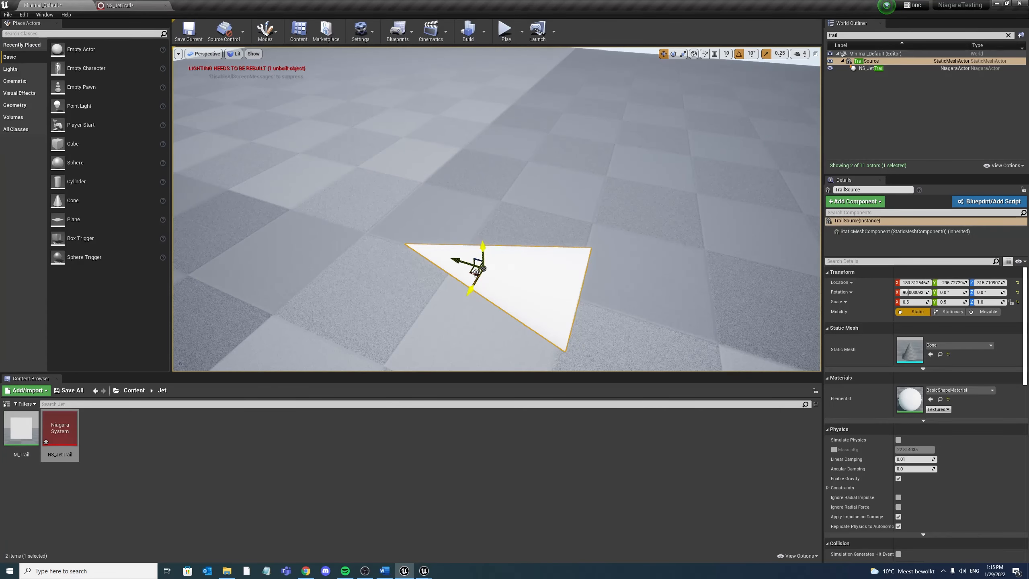
Move the TrailSource cone back and forth in the level to examine how the trail's color follows its velocity
left_click_drag(479, 265, 455, 196)
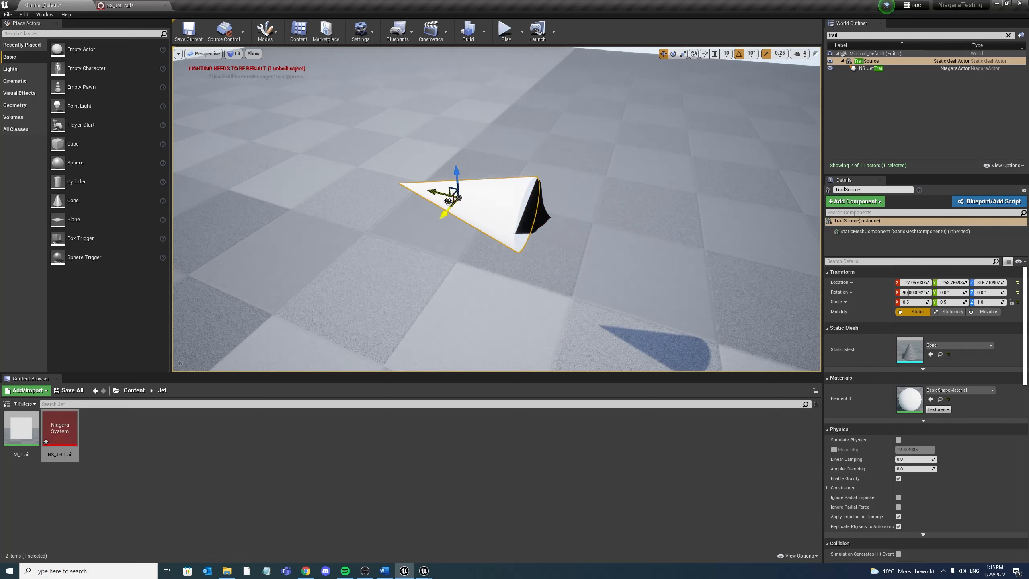
left_click_drag(448, 200, 583, 180)
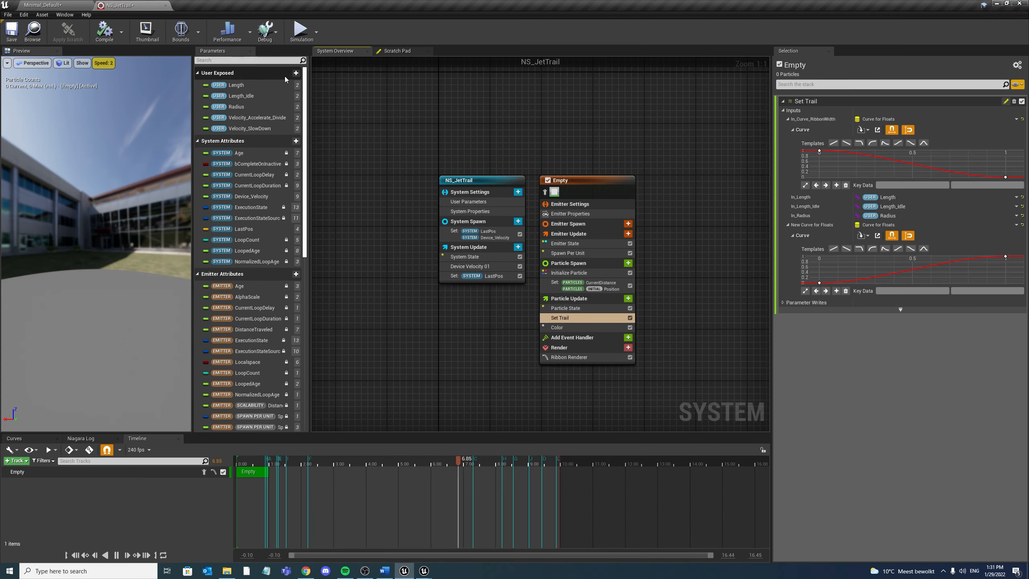
Add a float user parameter named Stiffness to the NS_JetTrail system
left_click(297, 73)
type("float")
key("Return")
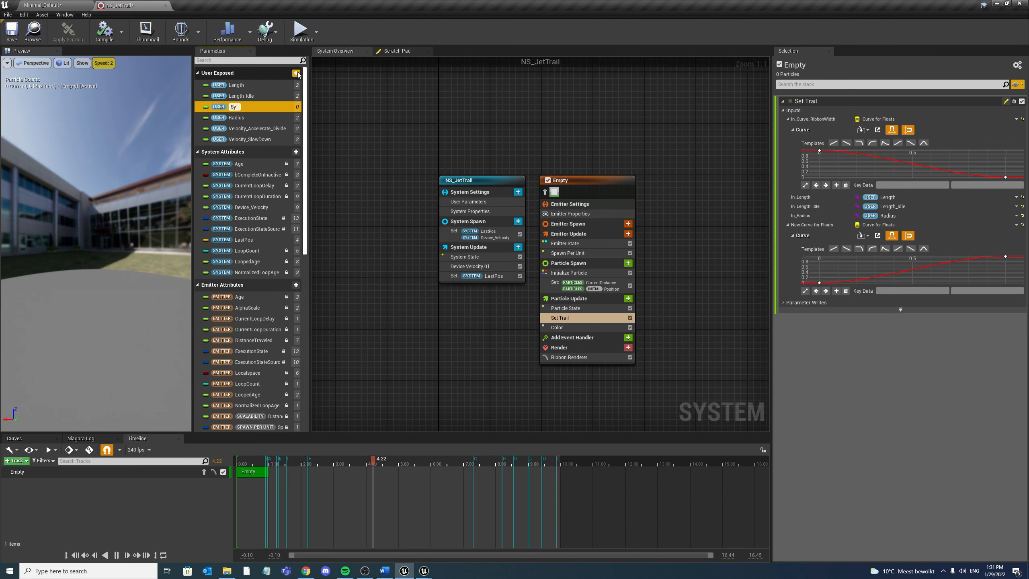
type("Stiffnes")
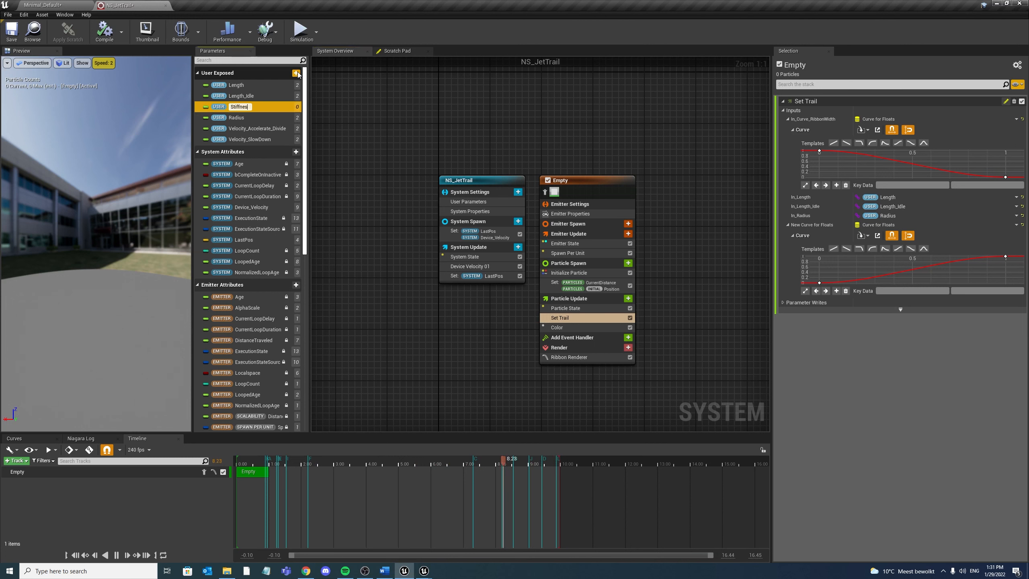
type("s")
key("Return")
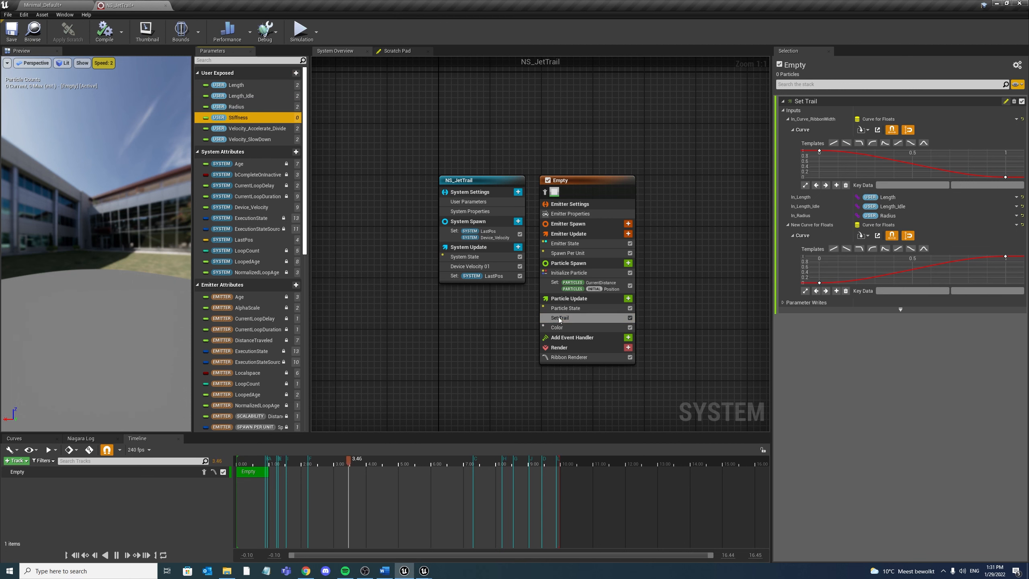
Open the SetTrail scratch module and add the system attribute Device_Velocity to the Map Get that feeds Sample Curve 001
double_click(596, 318)
scroll(600, 316, "up", 3)
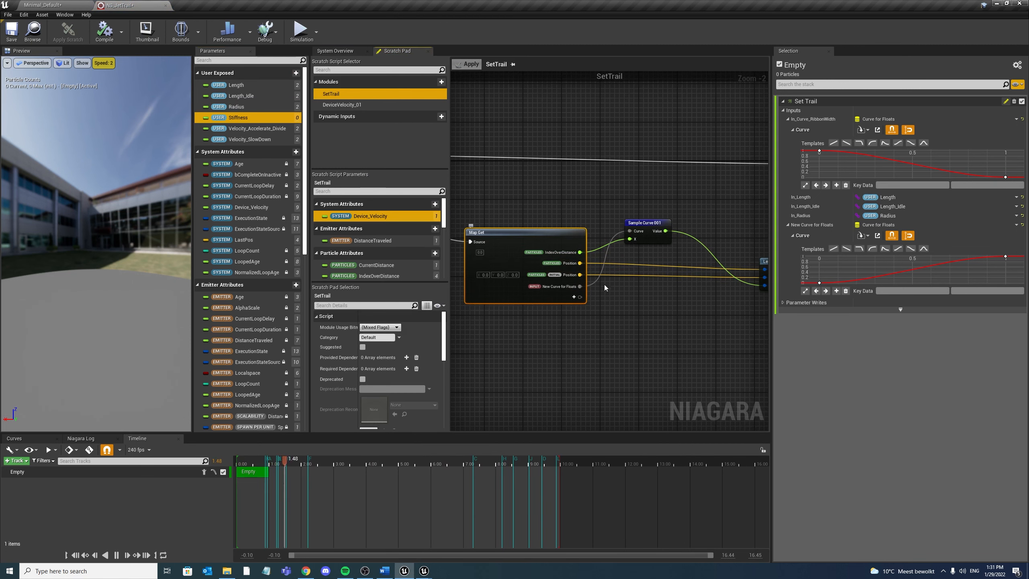
right_click_drag(616, 292, 587, 328)
left_click_drag(616, 267, 611, 241)
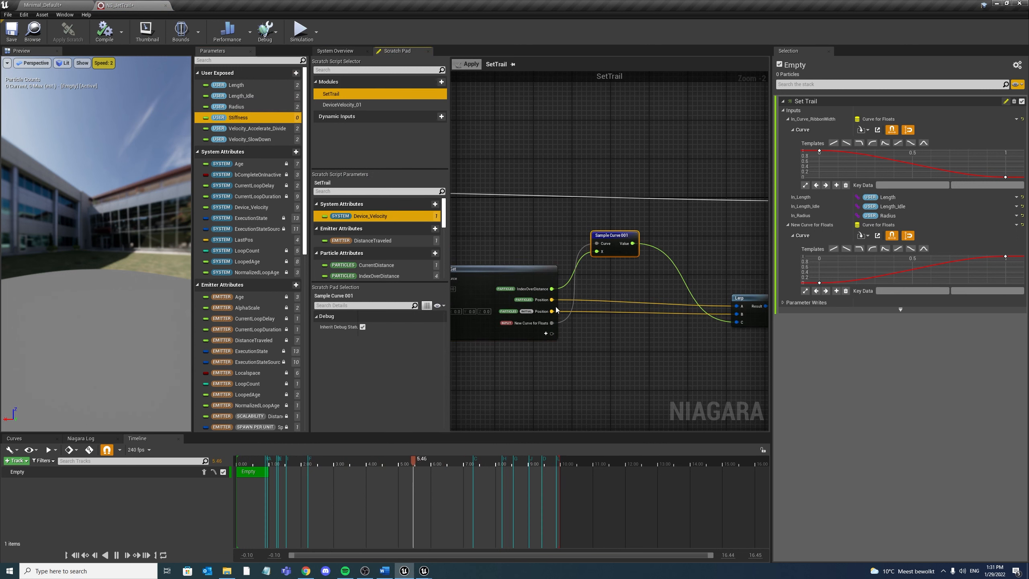
scroll(604, 263, "up", 2)
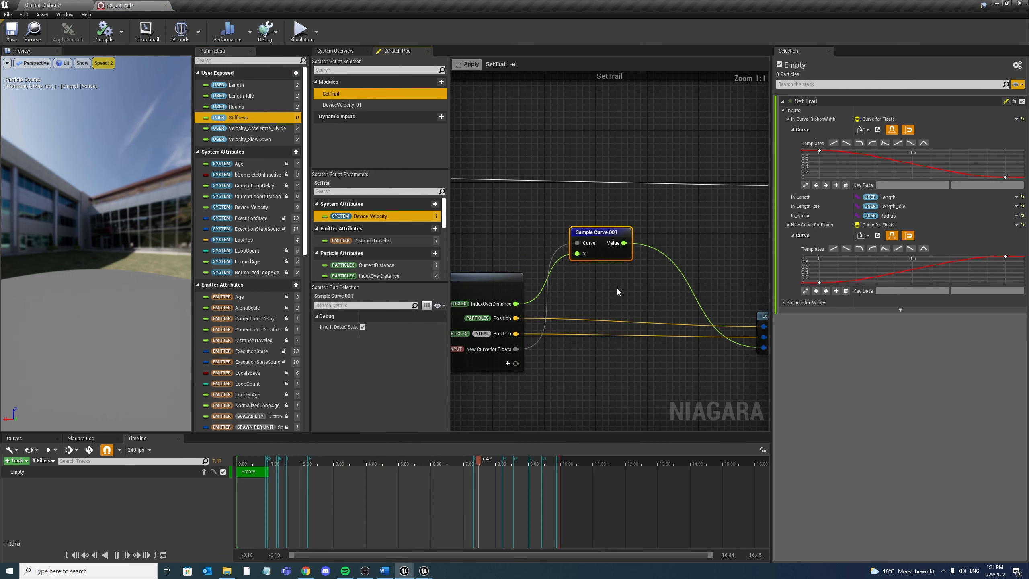
left_click(508, 363)
type("dev")
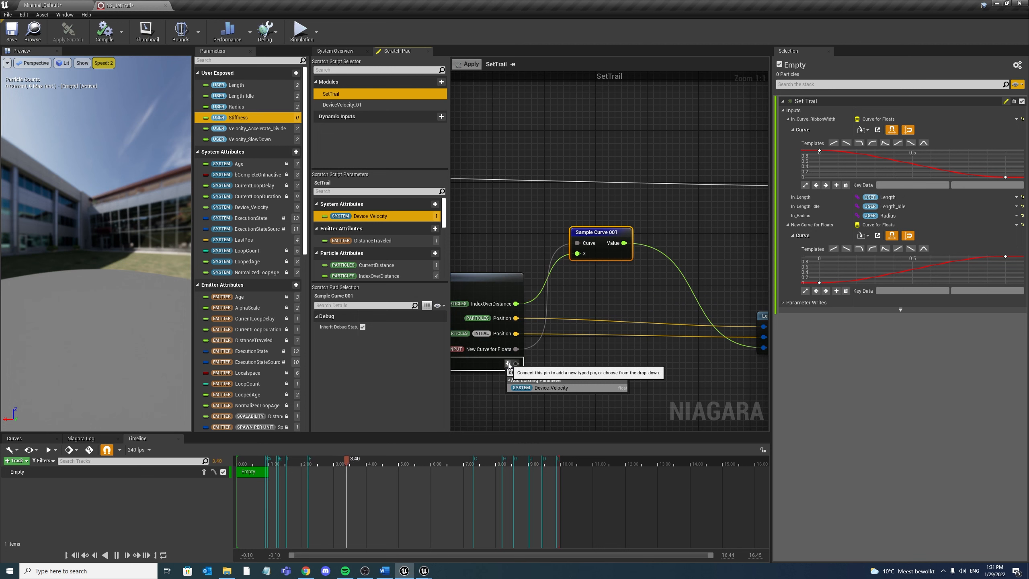
key("Return")
Add a float module input to the same Map Get node and name it In_Stiffness
right_click_drag(528, 353, 655, 327)
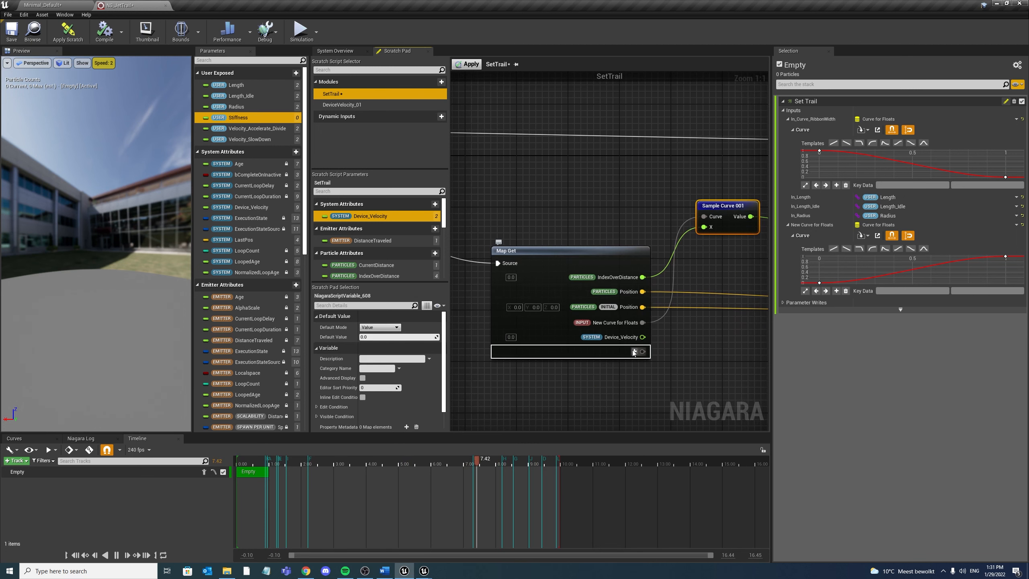
left_click(634, 351)
type("float")
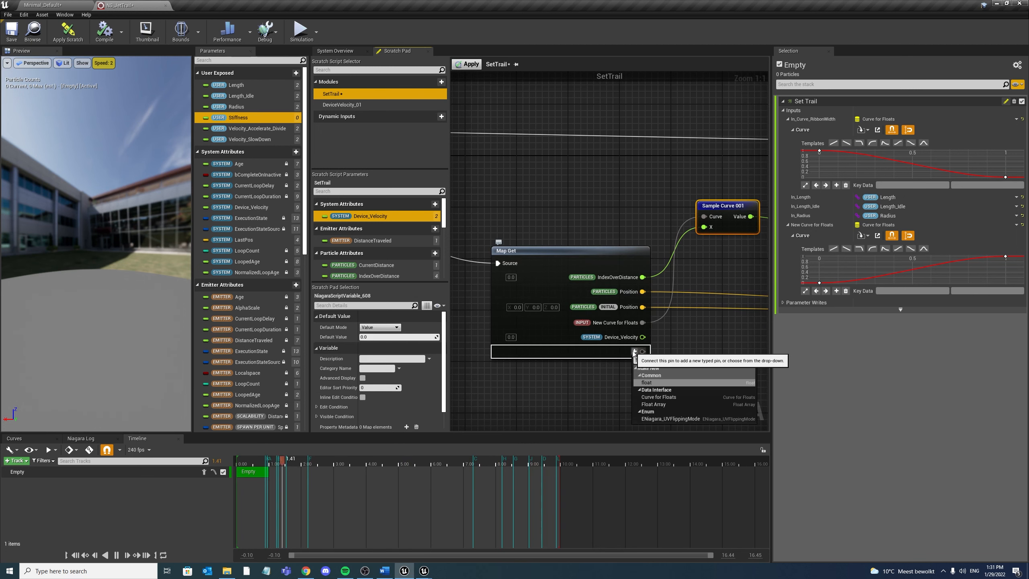
key("Return")
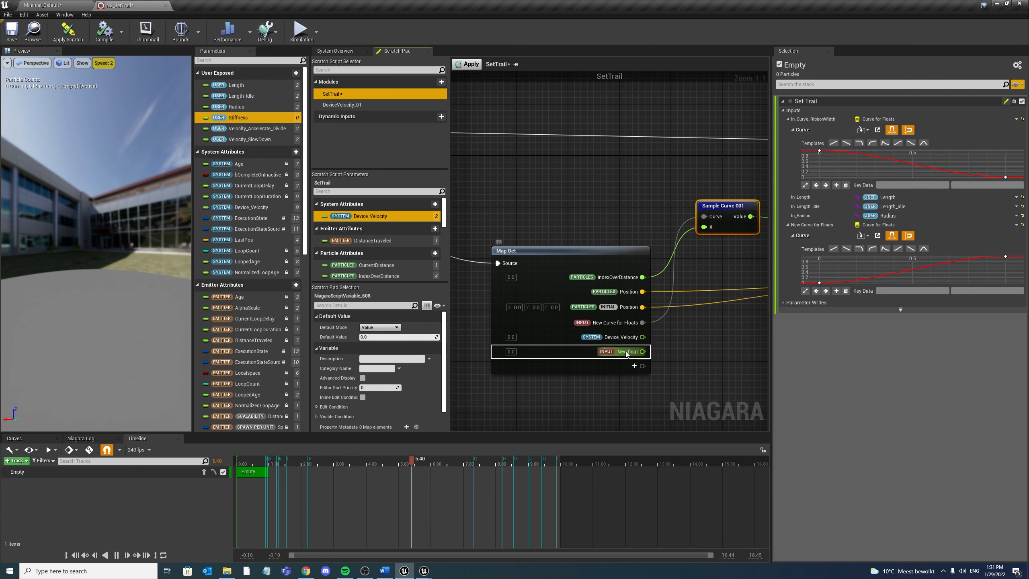
double_click(626, 351)
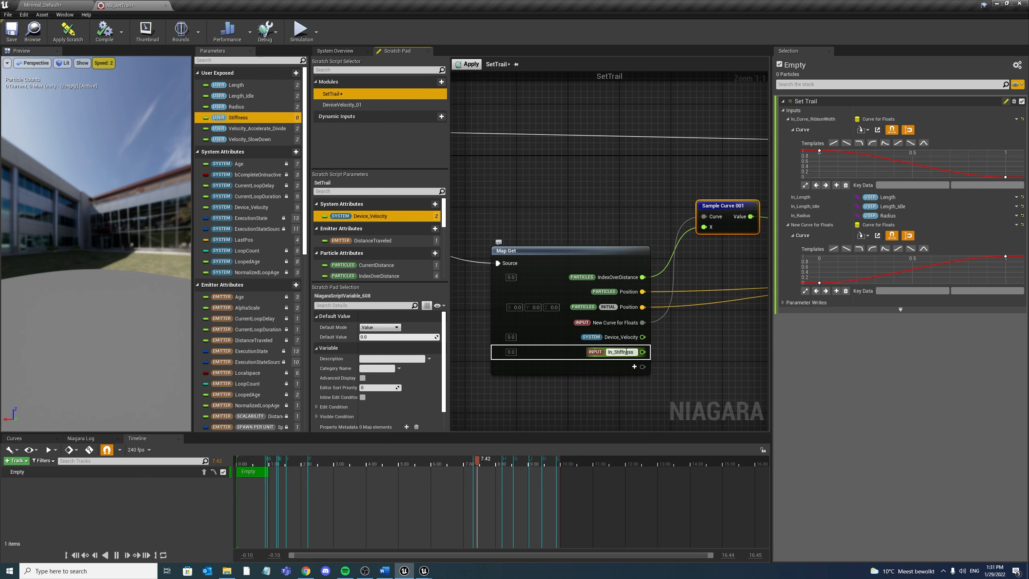
key("Return")
Multiply the Sample Curve 001 value by Device_Velocity and In_Stiffness, and connect the result to the Lerp's C input
right_click_drag(630, 346, 583, 308)
right_click_drag(715, 235, 644, 216)
left_click(659, 176)
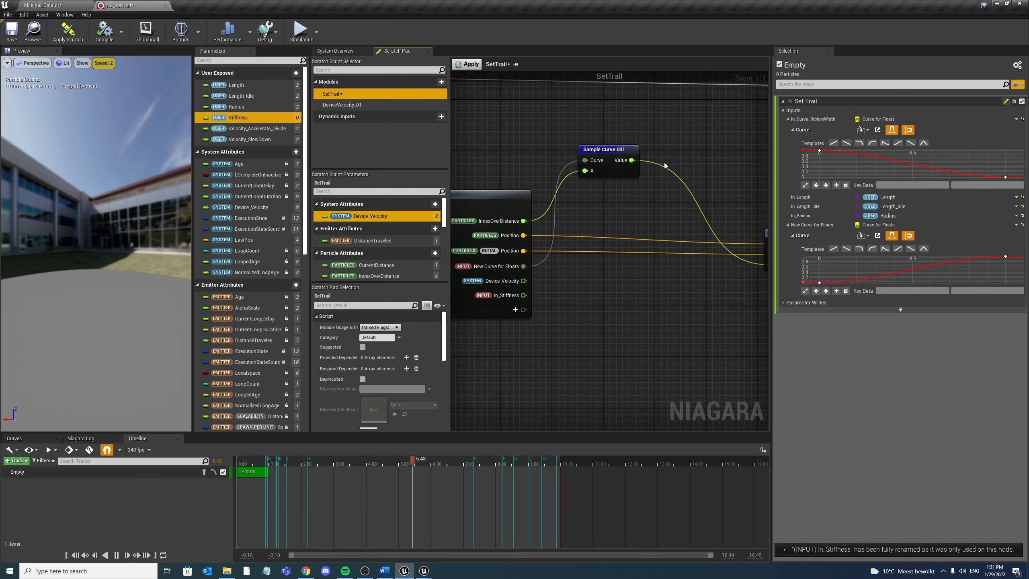
key("m")
left_click(664, 164)
mouse_move(667, 169)
left_mouse_down()
mouse_move(659, 157)
mouse_move(663, 167)
mouse_move(513, 282)
mouse_move(666, 201)
mouse_move(665, 190)
left_mouse_up()
right_click_drag(700, 203, 670, 210)
left_click_drag(672, 174, 743, 273)
Rename the New Curve for Floats input to In_Curve_Stiffness and apply the SetTrail script changes
right_click_drag(675, 291, 788, 314)
double_click(588, 296)
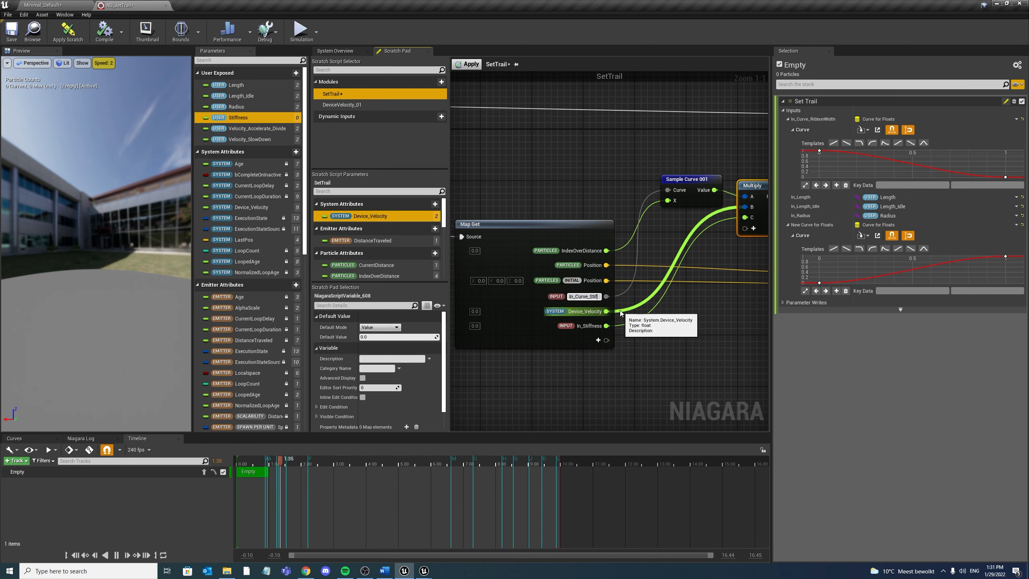
key("Return")
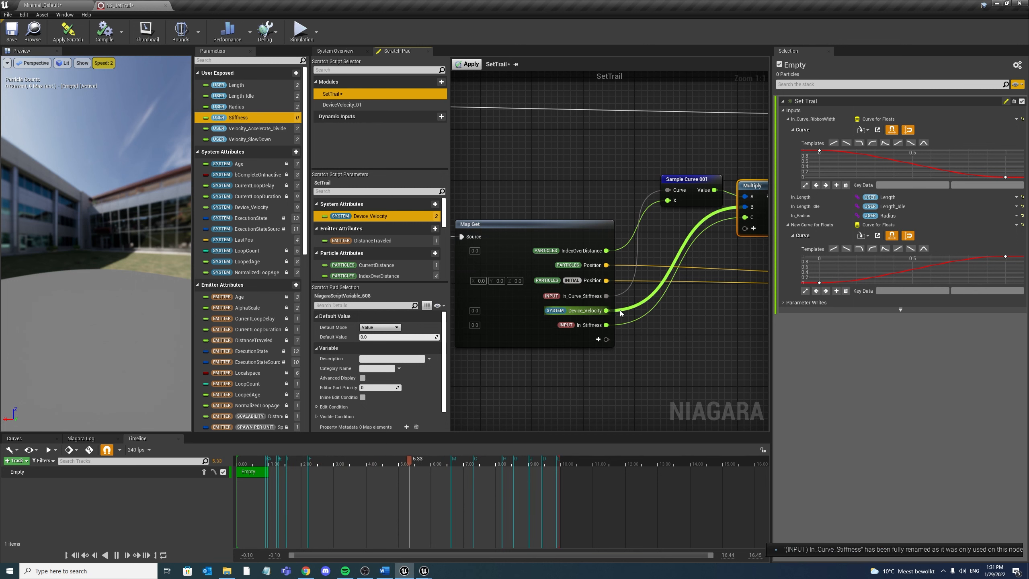
left_click(466, 64)
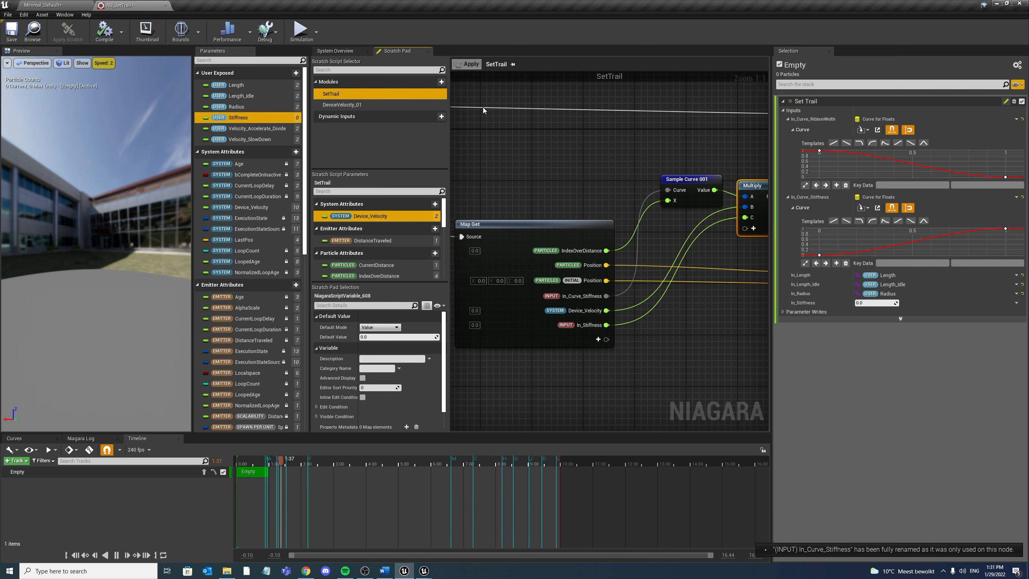
Bind Set Trail's In_Stiffness input to the user parameter Stiffness and set that parameter's default value to 0.5
left_click_drag(235, 118, 884, 307)
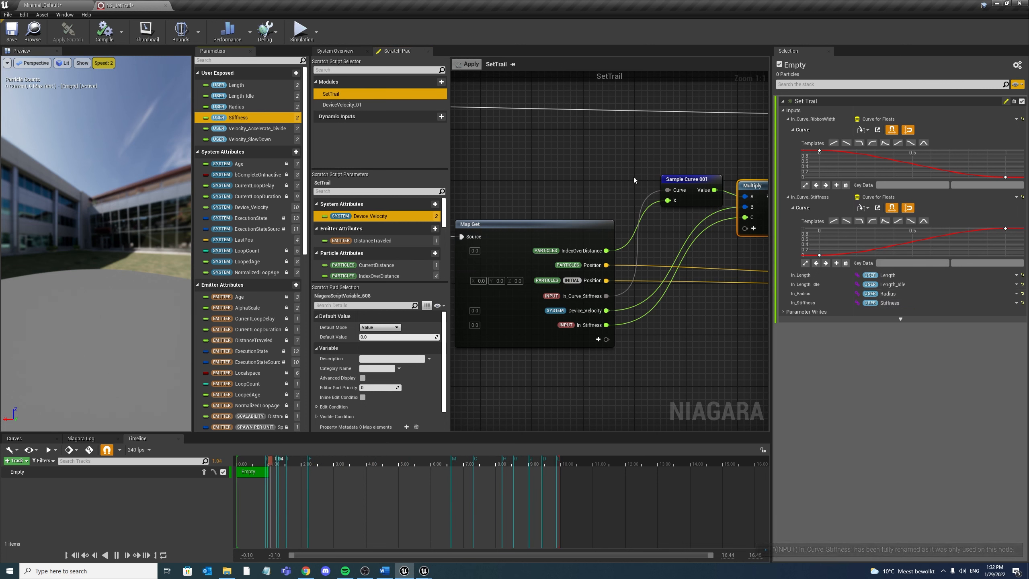
left_click(338, 51)
left_click(468, 202)
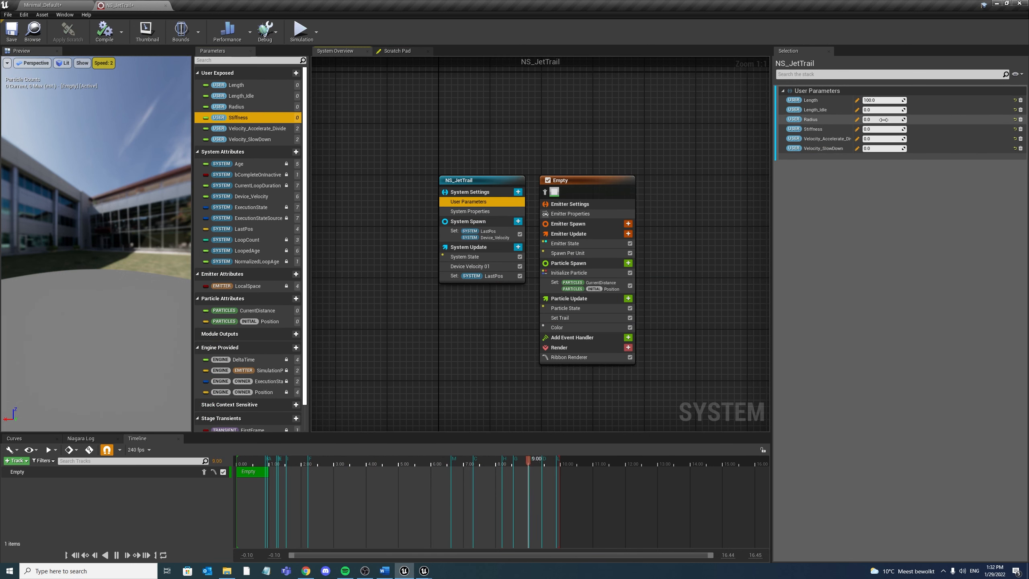
left_click(884, 129)
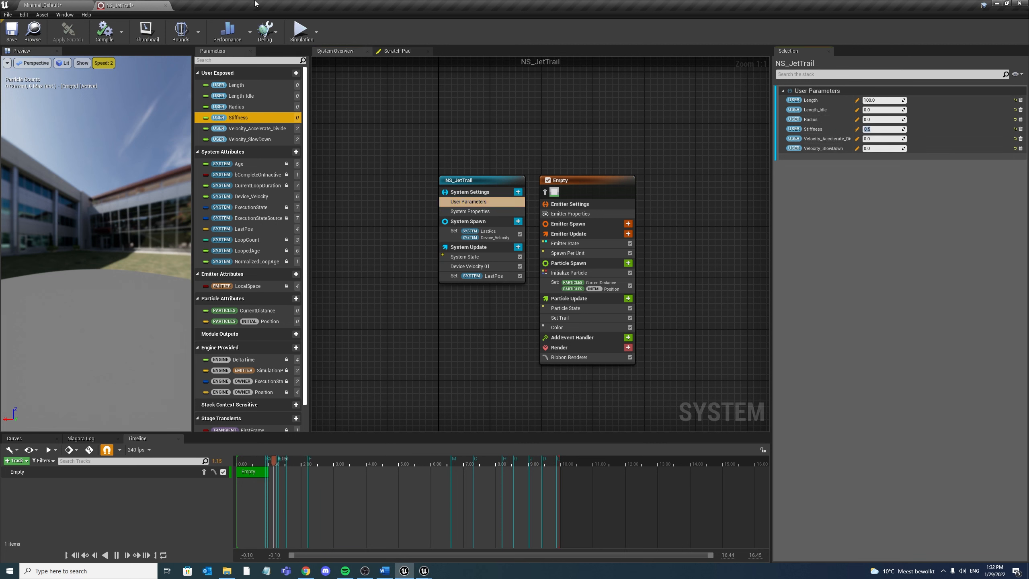
Move the TrailSource cone around in the Minimal_Default level to examine how the trail bends with the stiffness setting
left_click(53, 5)
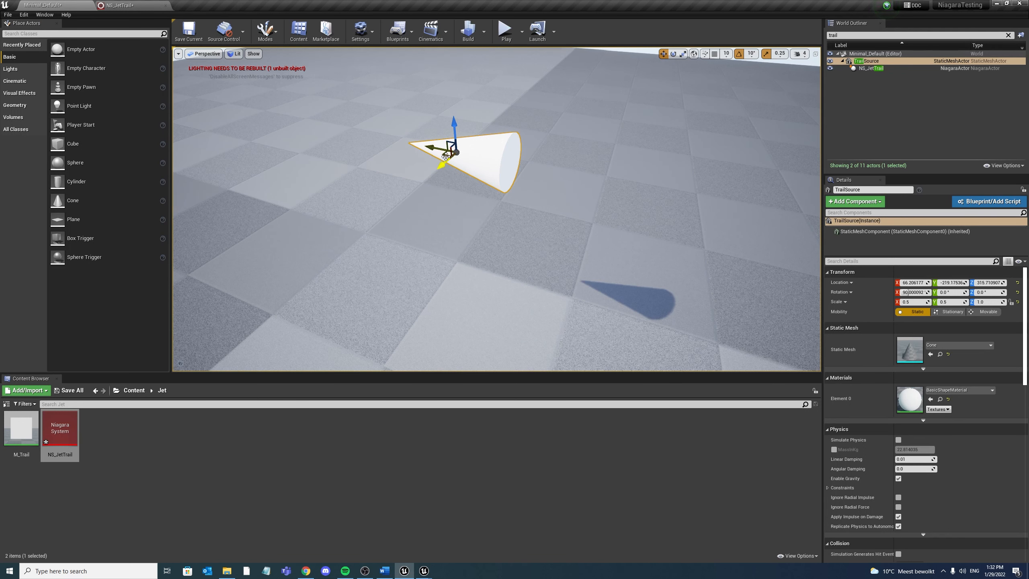
left_click_drag(446, 156, 405, 174)
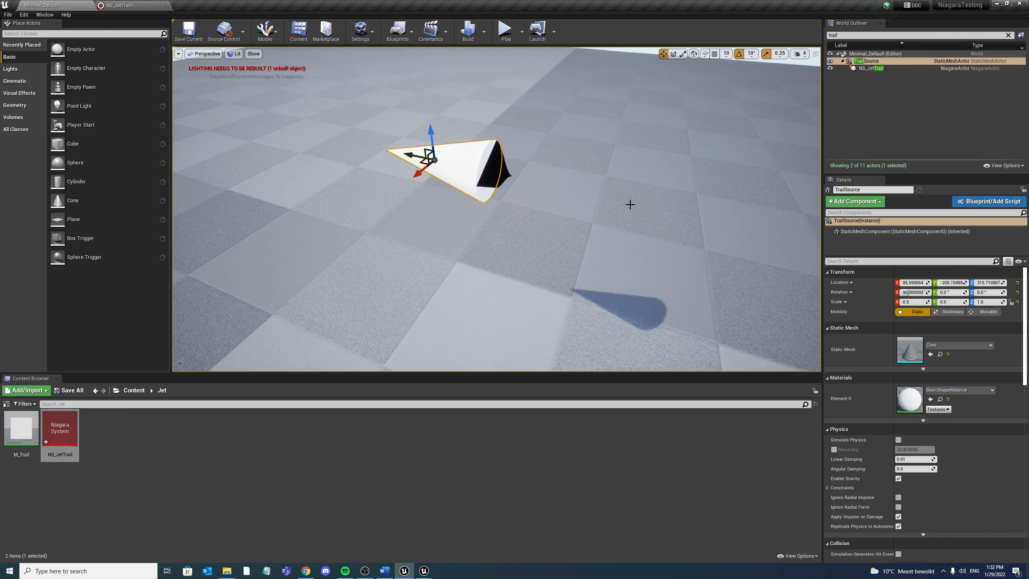
left_click_drag(426, 165, 495, 137)
middle_click_drag(526, 192, 531, 198)
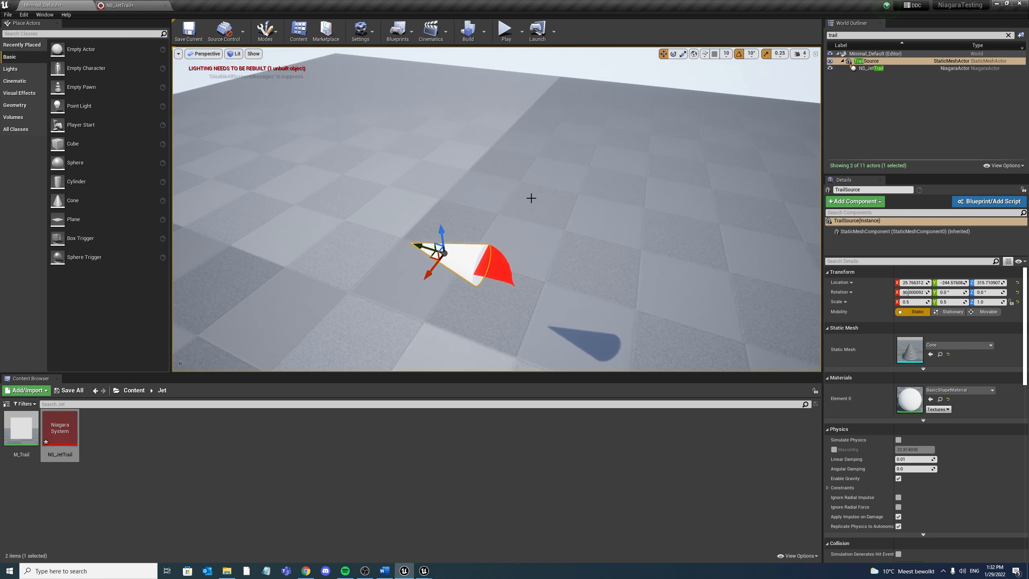
right_click_drag(481, 269, 526, 263)
middle_click_drag(571, 278, 547, 265)
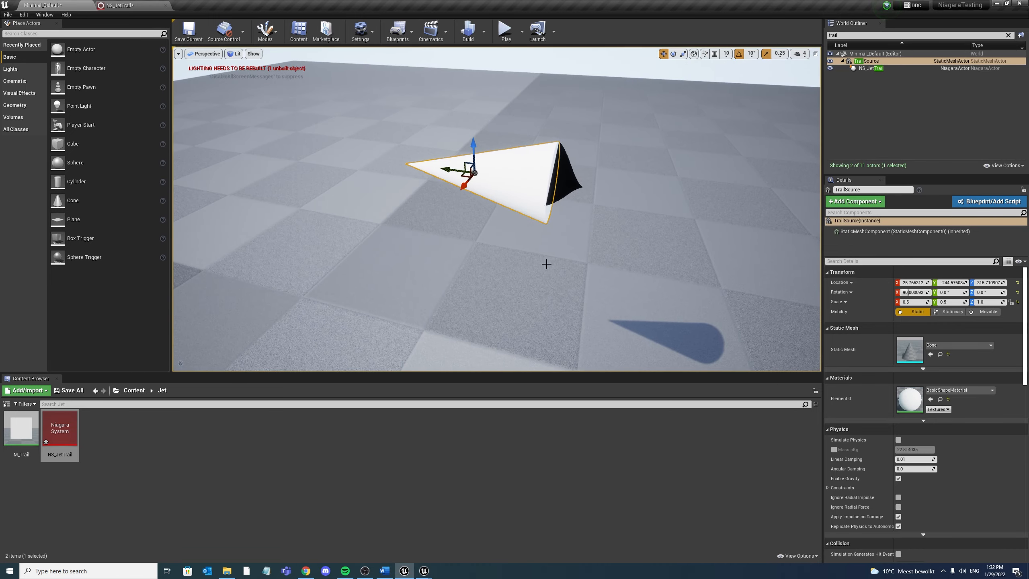
Set the Tube Subdivisions of the emitter's Ribbon Renderer in NS_JetTrail to 12
left_click(156, 4)
left_click(602, 357)
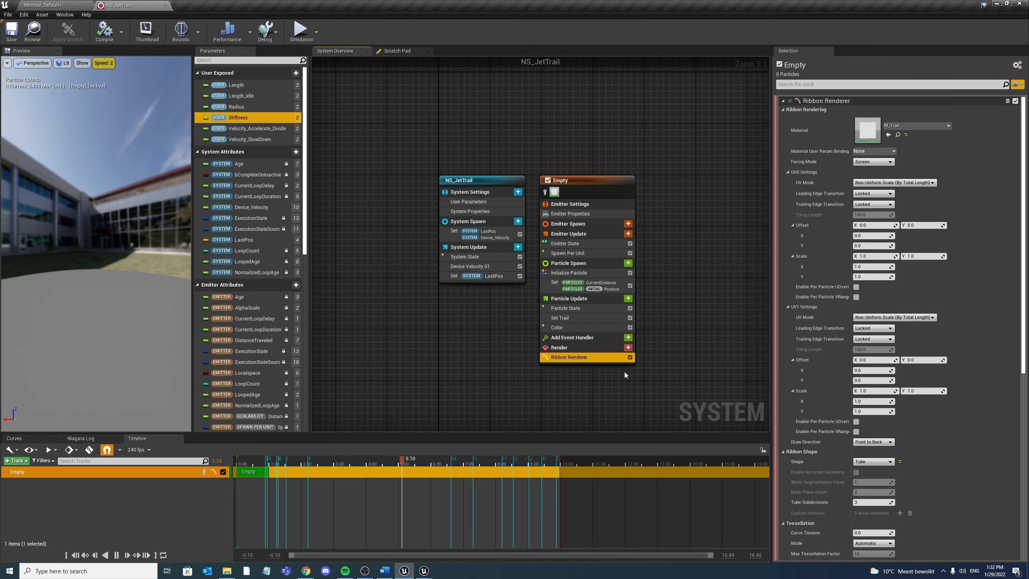
left_click(872, 502)
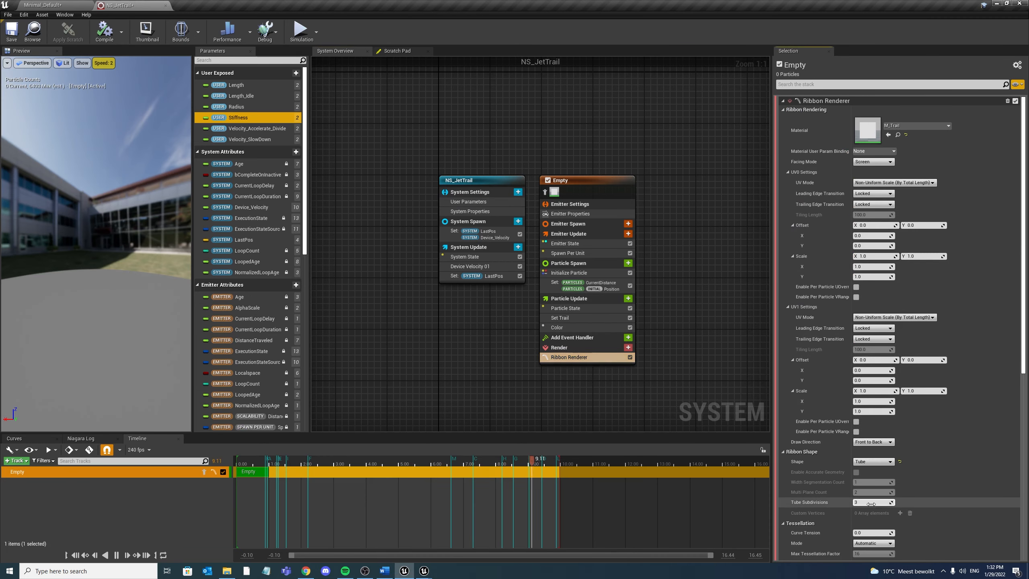
type("12")
key("Return")
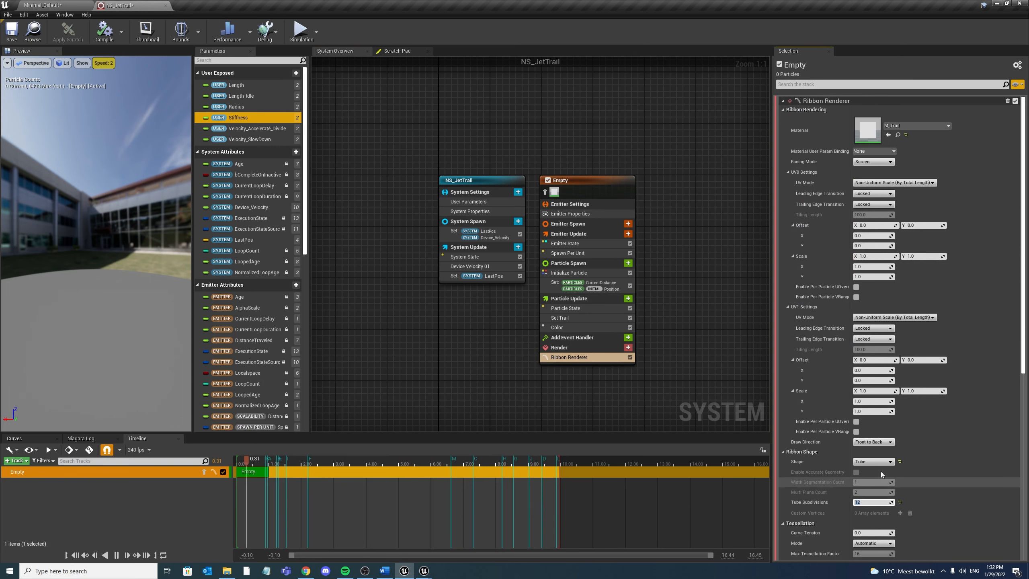
Move the TrailSource cone forward and backward in the level to examine the smoother tube trail in both directions
left_click(55, 4)
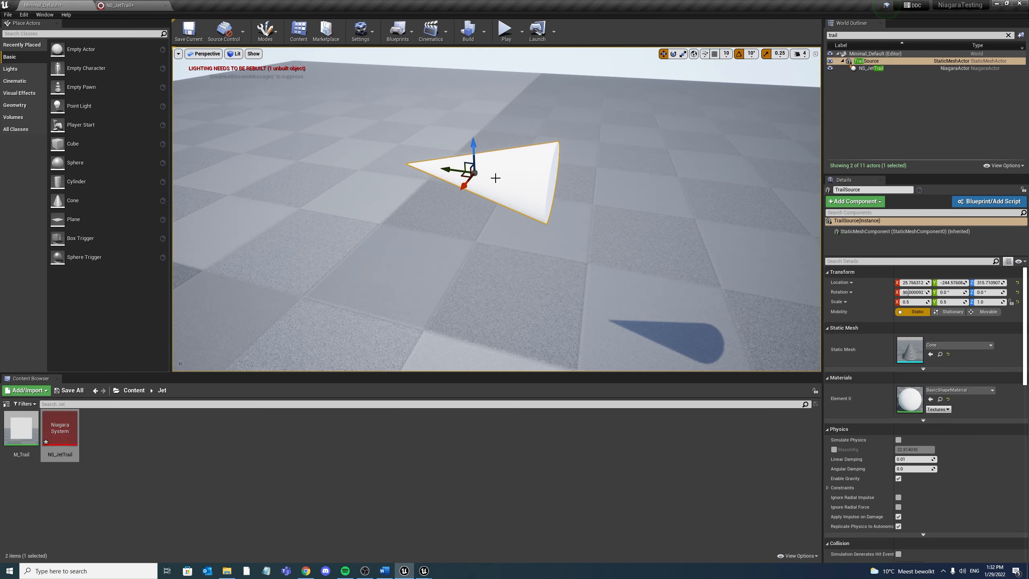
left_click_drag(460, 175, 369, 197)
right_click_drag(484, 292, 487, 295)
scroll(487, 296, "down", 3)
right_click_drag(559, 310, 560, 309)
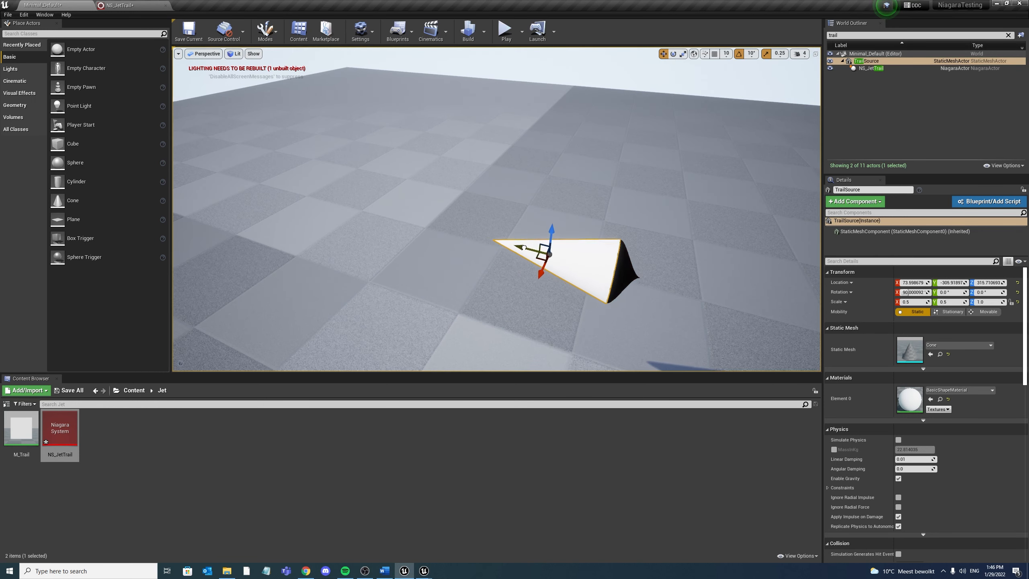
left_click_drag(516, 225, 319, 197)
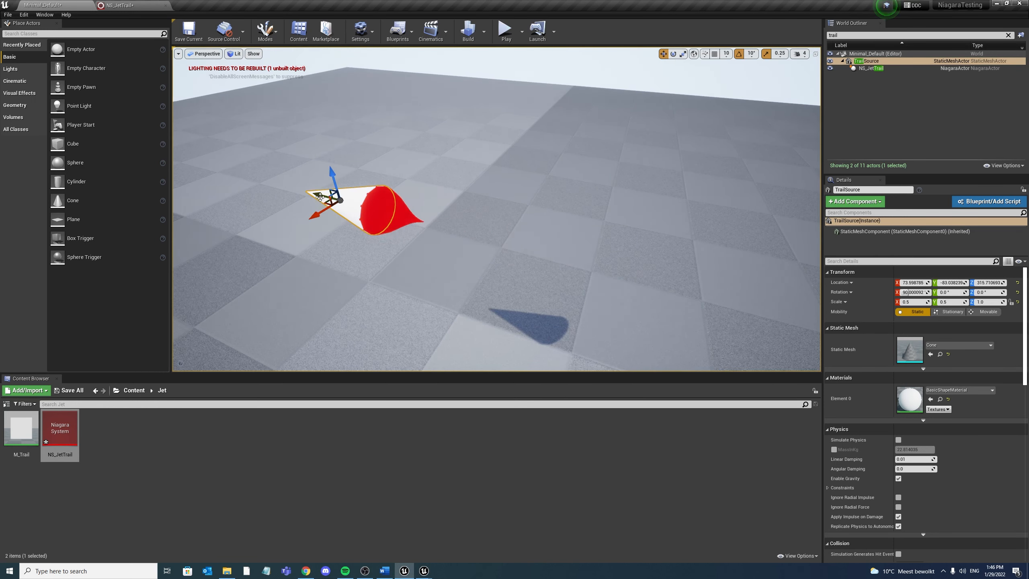
left_click_drag(319, 195, 533, 258)
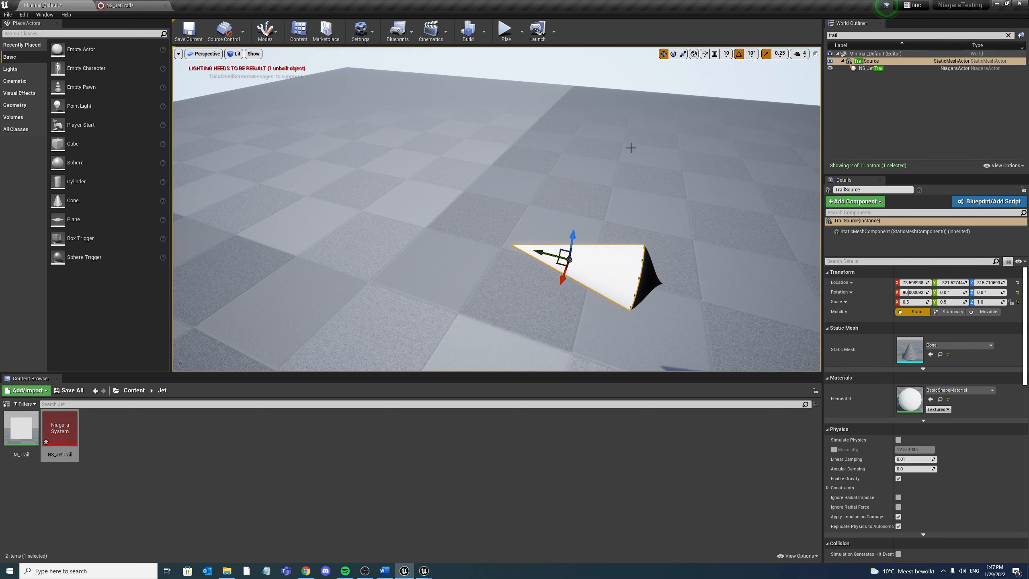
Add a Normalize node fed by the Subtract result in the DeviceVelocity_01 scratch module
left_click(127, 5)
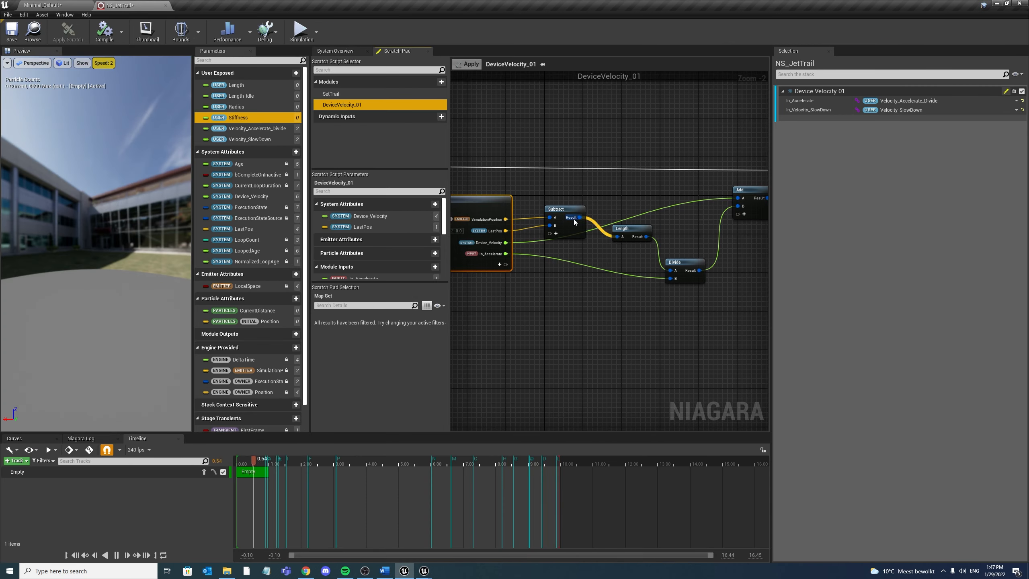
left_click_drag(574, 219, 522, 320)
type("norma")
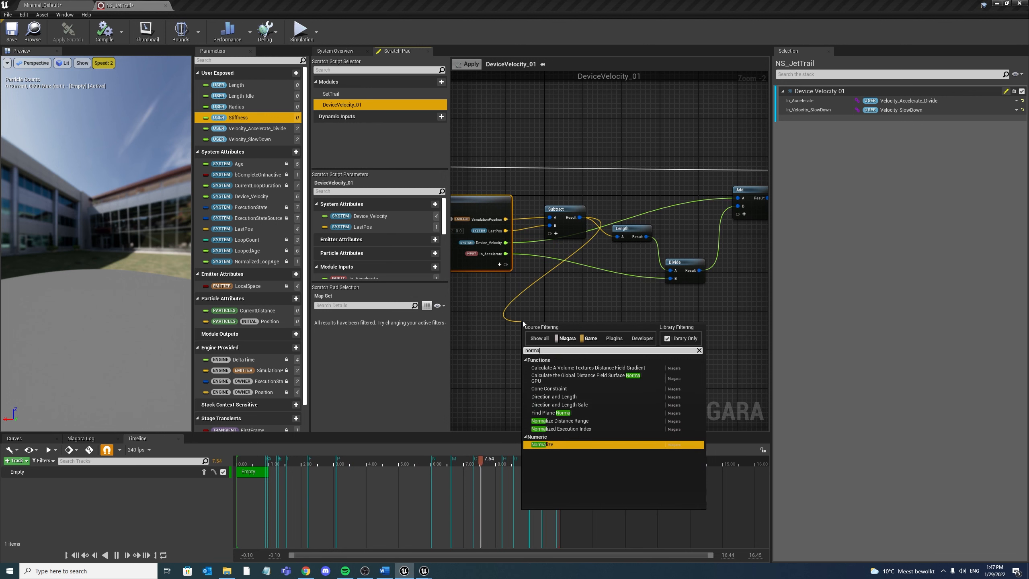
key("Return")
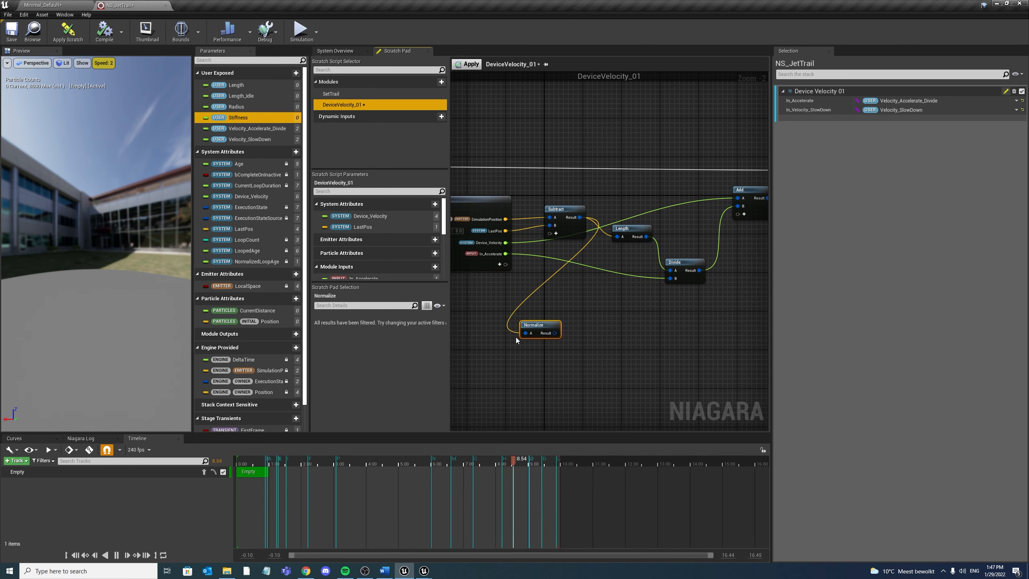
Add the engine owner parameter SystemXAxis to the Map Get and place a Dot node below the Normalize node
left_click(500, 264)
type("syste")
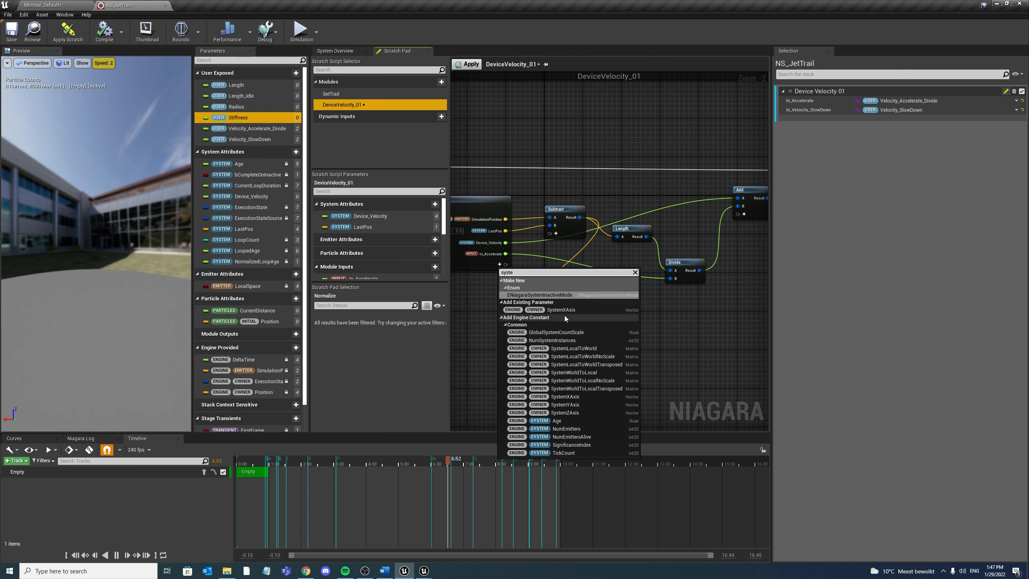
left_click(561, 310)
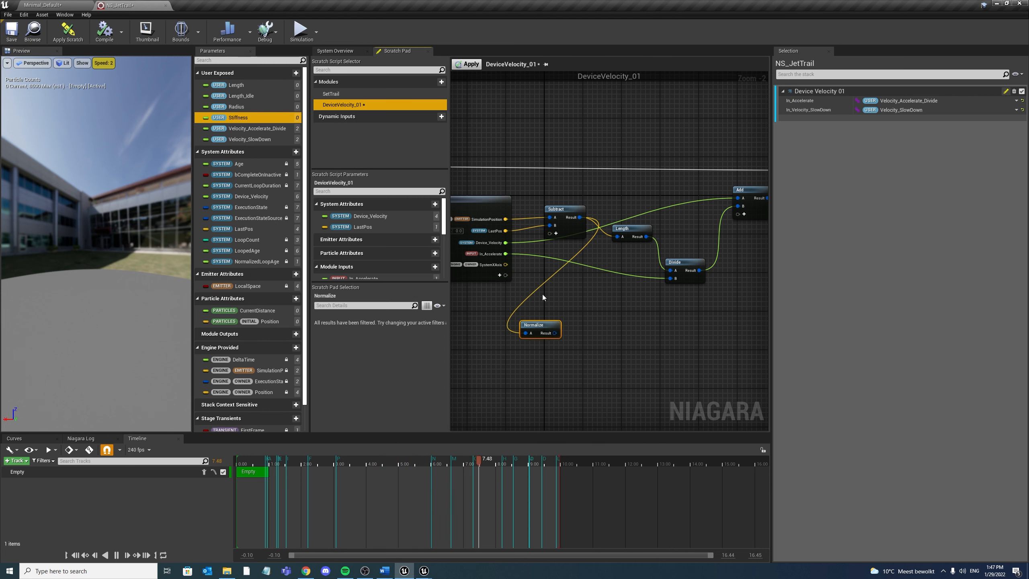
right_click(533, 358)
type("dot")
key("Return")
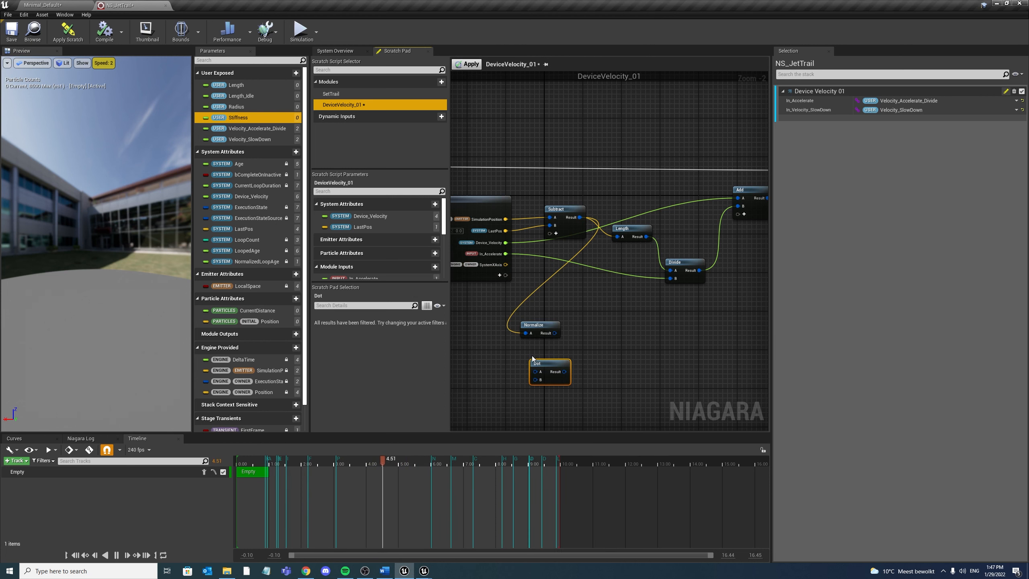
Connect the Normalize result to input A and SystemXAxis to input B of the Dot node
left_click_drag(550, 361, 590, 339)
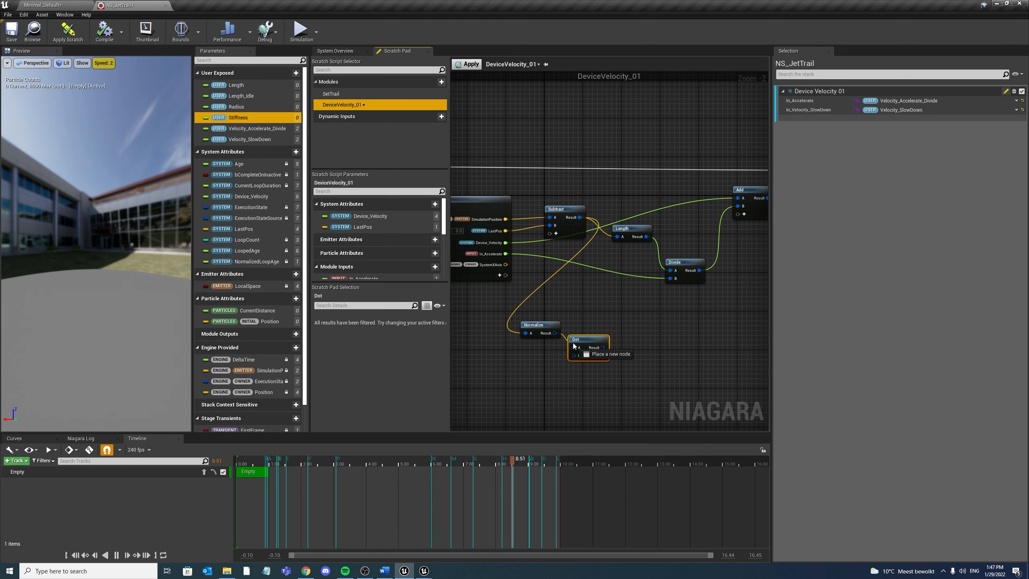
left_click_drag(505, 264, 574, 355)
left_click(623, 345)
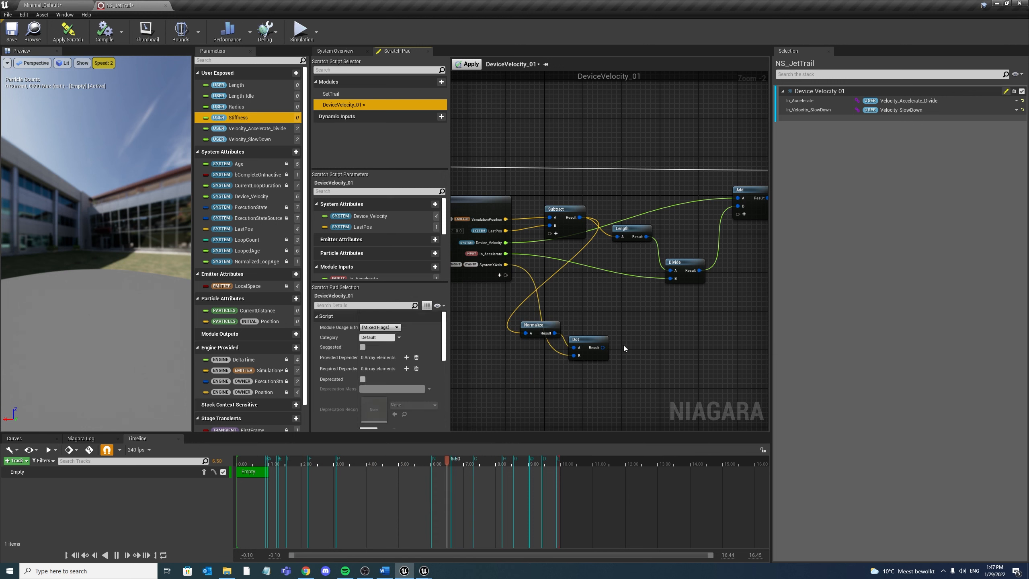
Add a float Multiply node that multiplies the Dot result by -1.0
key("m")
left_click(623, 345)
right_click(634, 342)
mouse_move(677, 362)
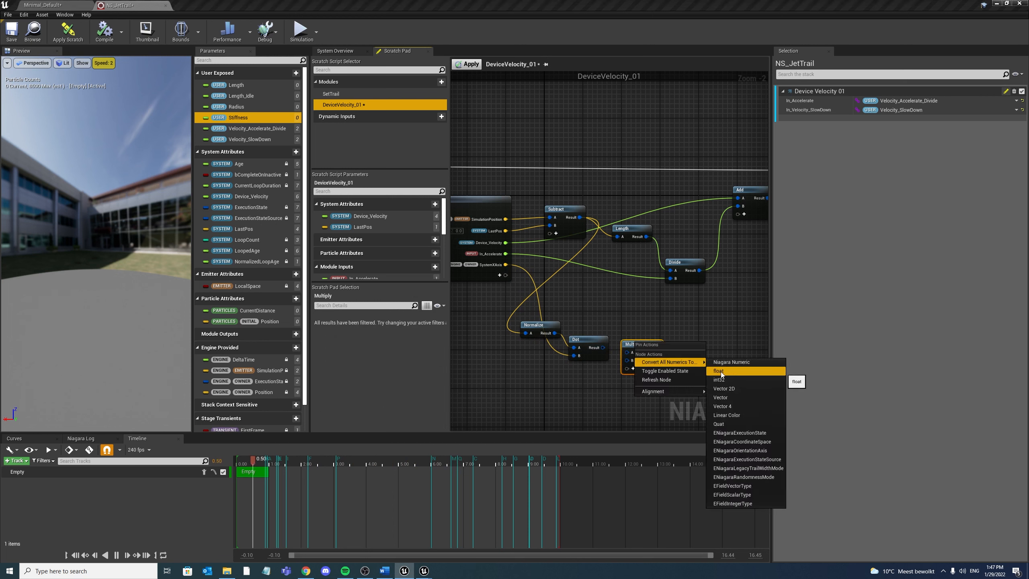
left_click(719, 371)
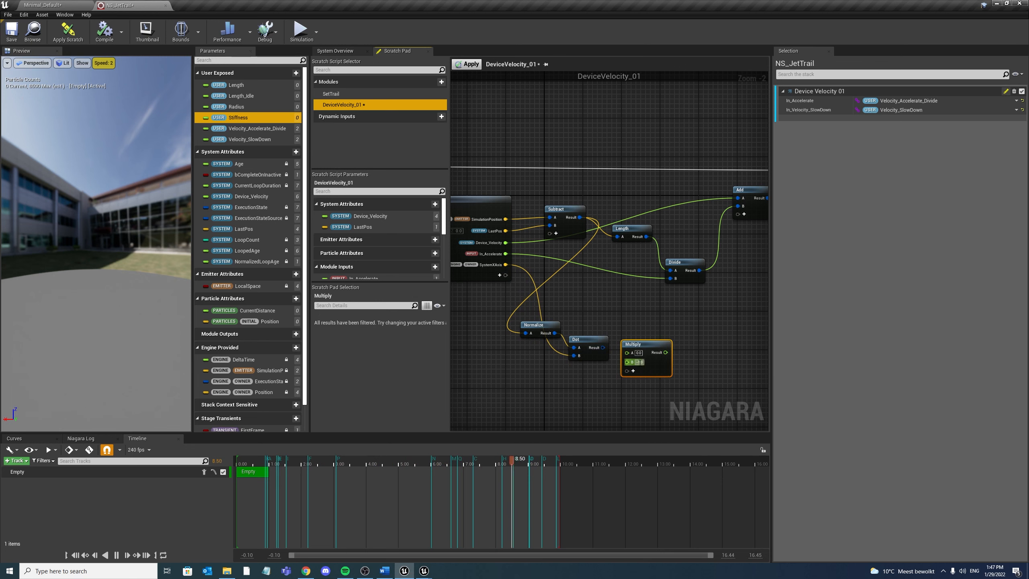
left_click_drag(595, 348, 633, 352)
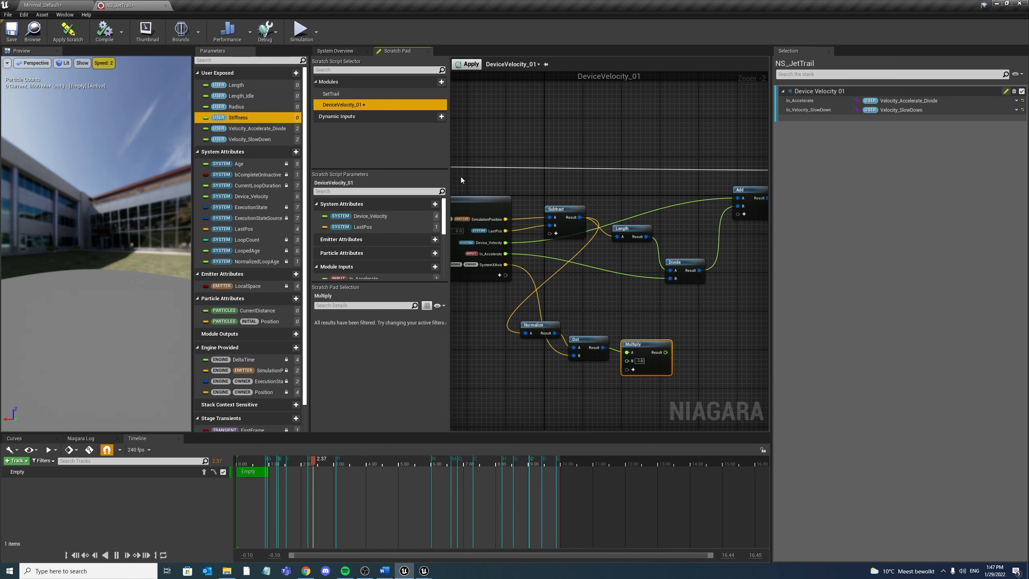
Select NS_JetTrail in the Minimal_Default level and toggle the gizmo's coordinate space to examine its axis directions
left_click(52, 4)
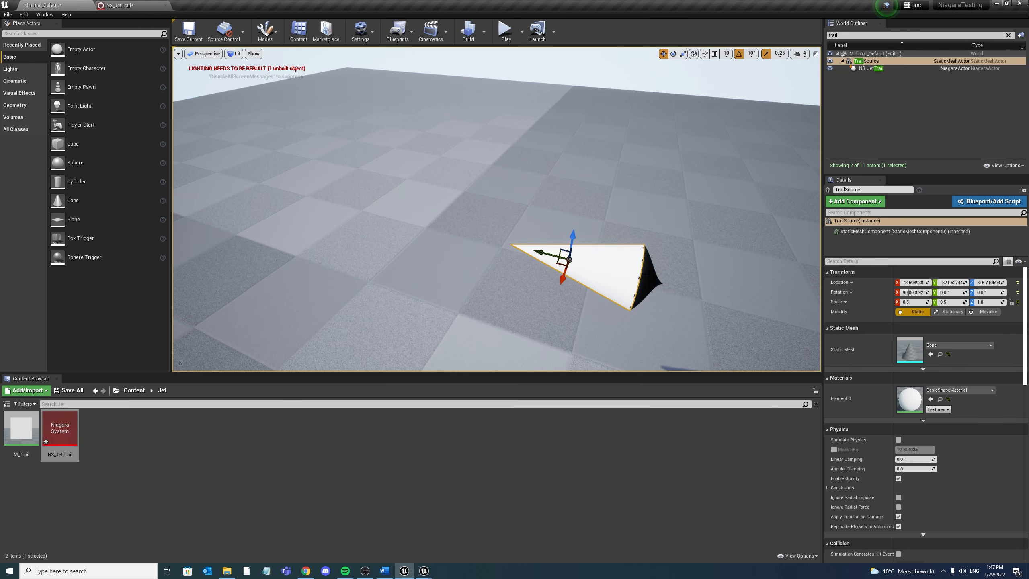
left_click(646, 275)
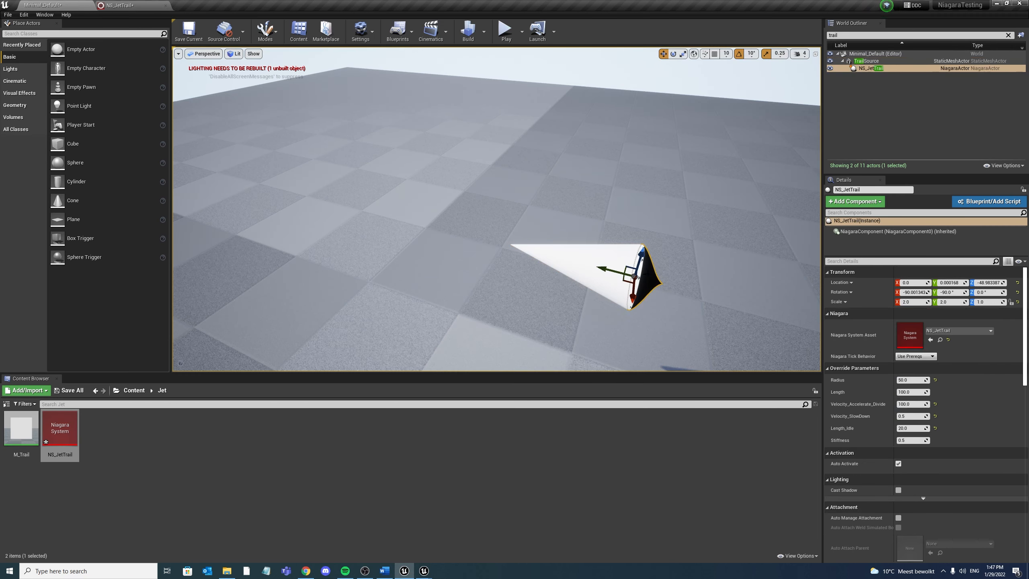
left_click(693, 54)
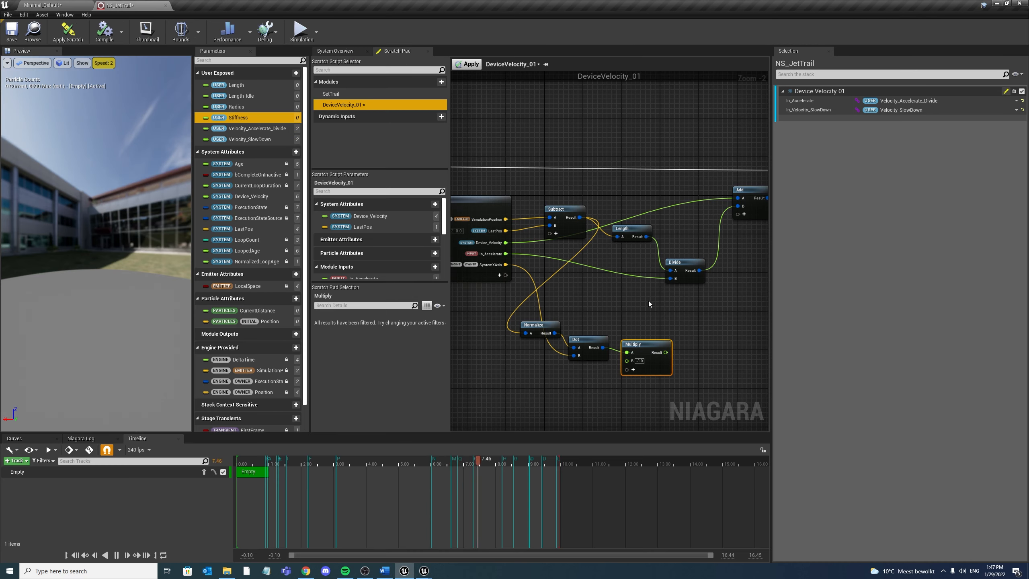
Branch the Subtract result through a reroute node into a new vector Equal node comparing against 0, 0, 0 below the Multiply node
right_click_drag(648, 301, 635, 248)
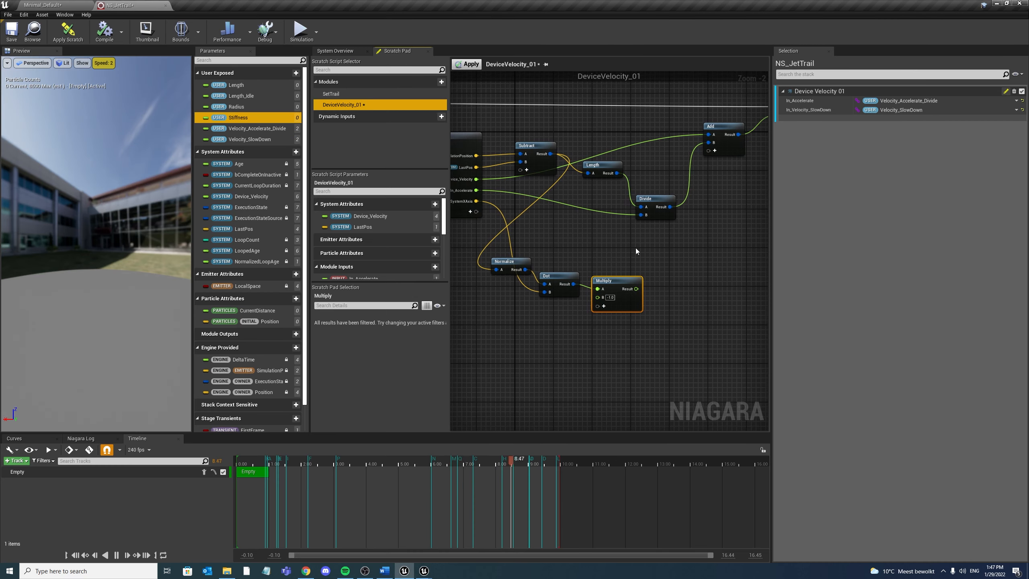
left_click(684, 320)
right_click_drag(670, 293, 679, 332)
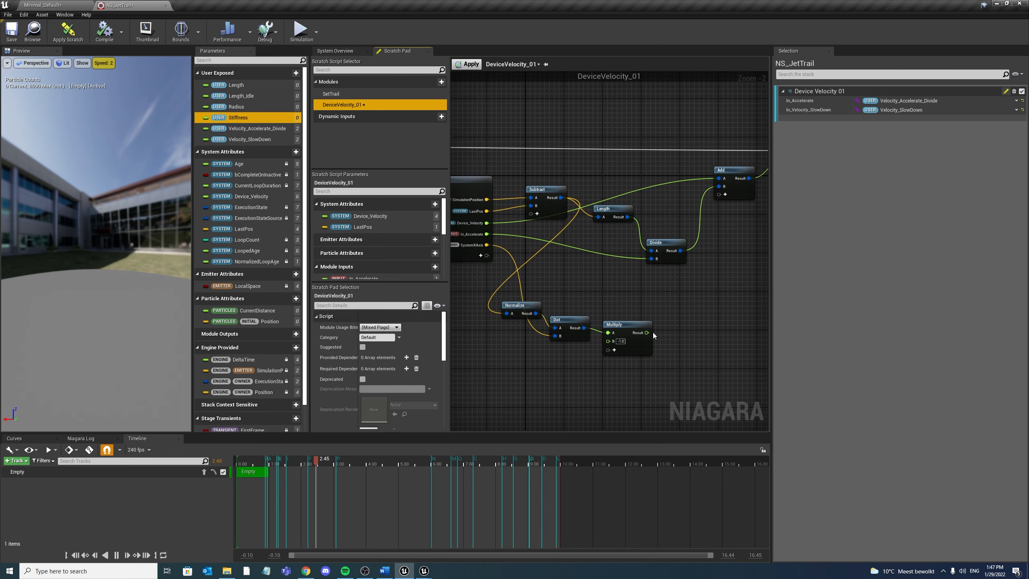
right_click_drag(530, 364, 575, 349)
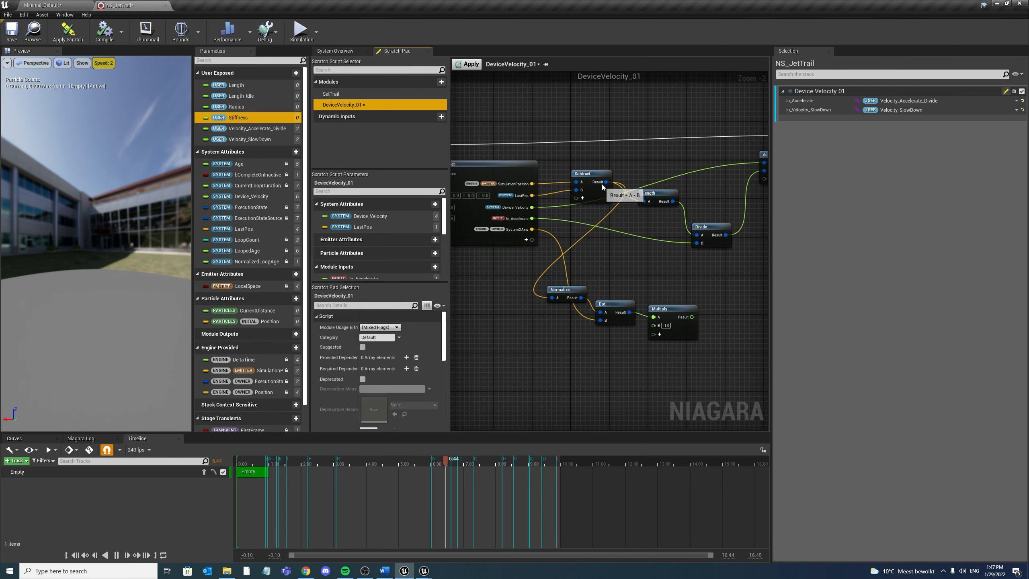
left_click_drag(606, 183, 557, 409)
left_click(531, 295)
double_click(532, 296)
type("equa")
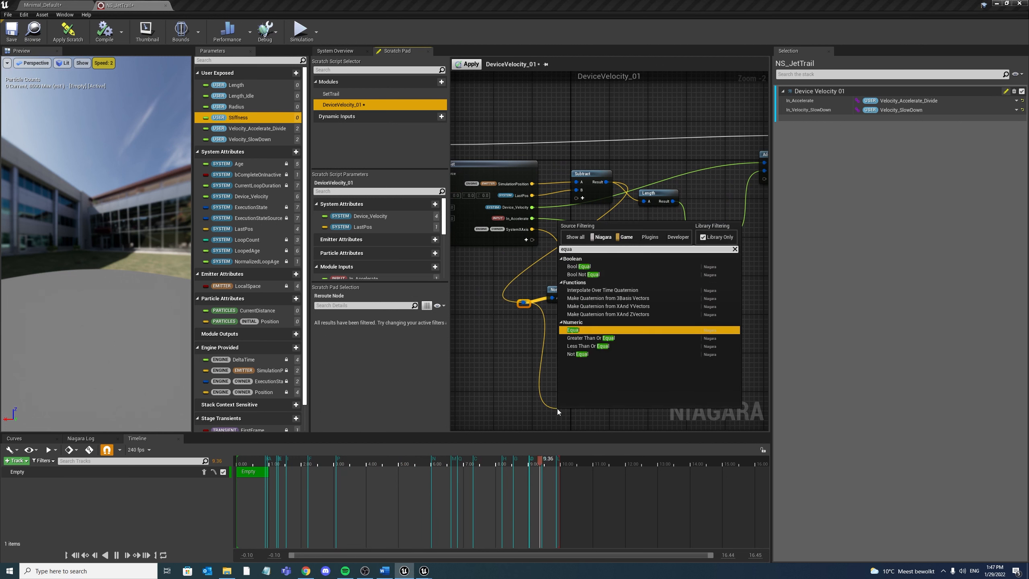
key("Return")
right_click(573, 412)
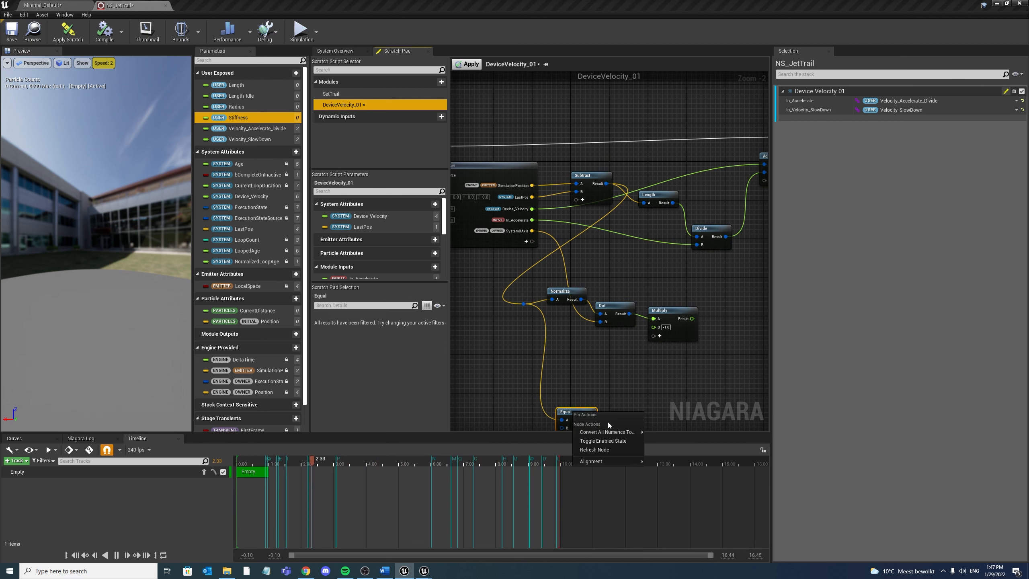
mouse_move(632, 433)
left_click(689, 451)
left_click_drag(584, 422, 599, 384)
Add a Select node with the Equal result as selector and the Multiply result as the If False float value
right_click_drag(661, 388, 592, 385)
left_click_drag(578, 380, 676, 354)
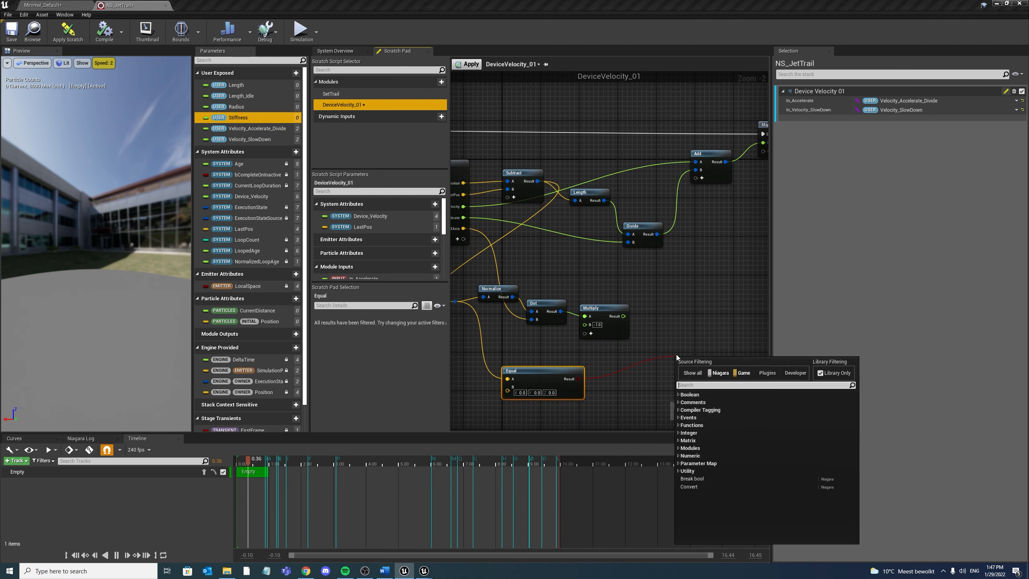
type("select")
key("Return")
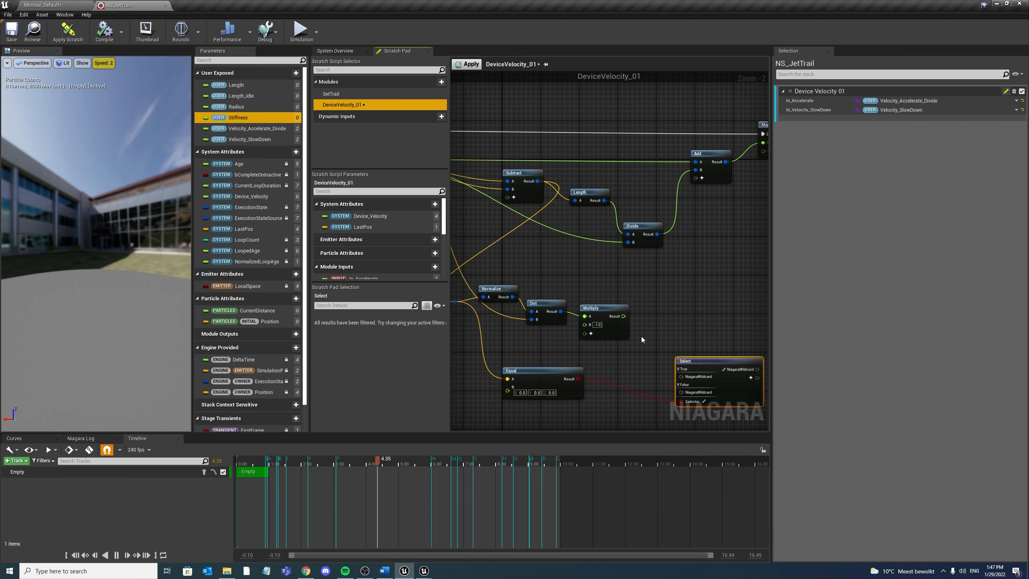
left_click_drag(662, 386, 686, 383)
left_click_drag(706, 364, 685, 301)
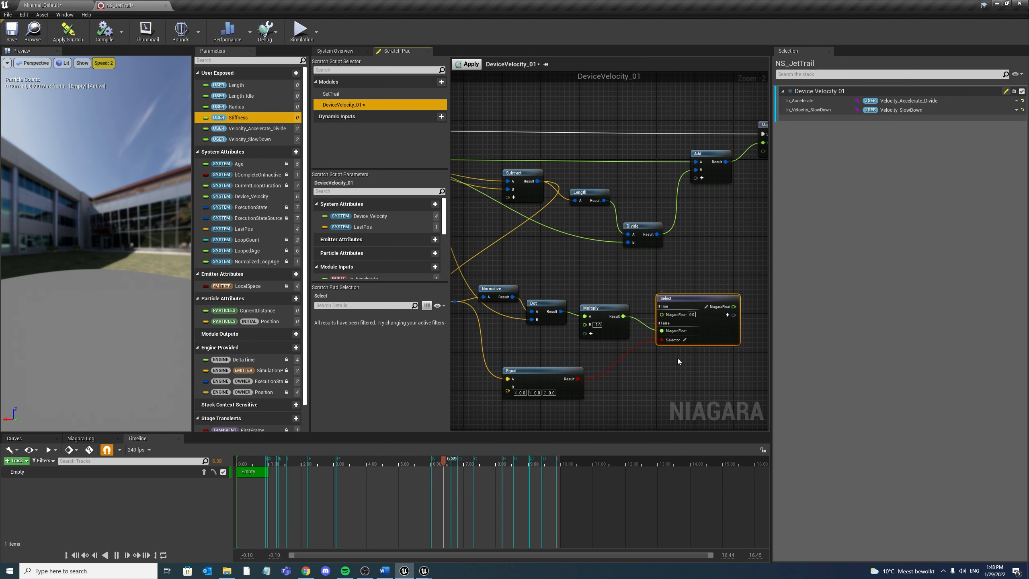
right_click_drag(684, 356, 650, 361)
left_click_drag(661, 300, 709, 319)
Add a Curve for Floats input to the Map Get node and name it In_Curve_VelocityDetection
right_click_drag(464, 289, 573, 302)
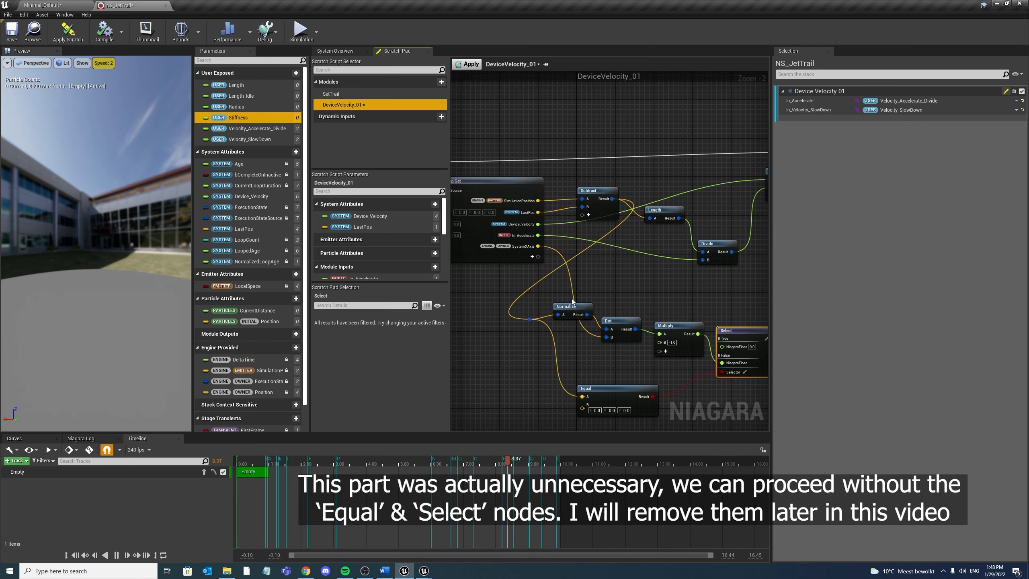
left_click(534, 256)
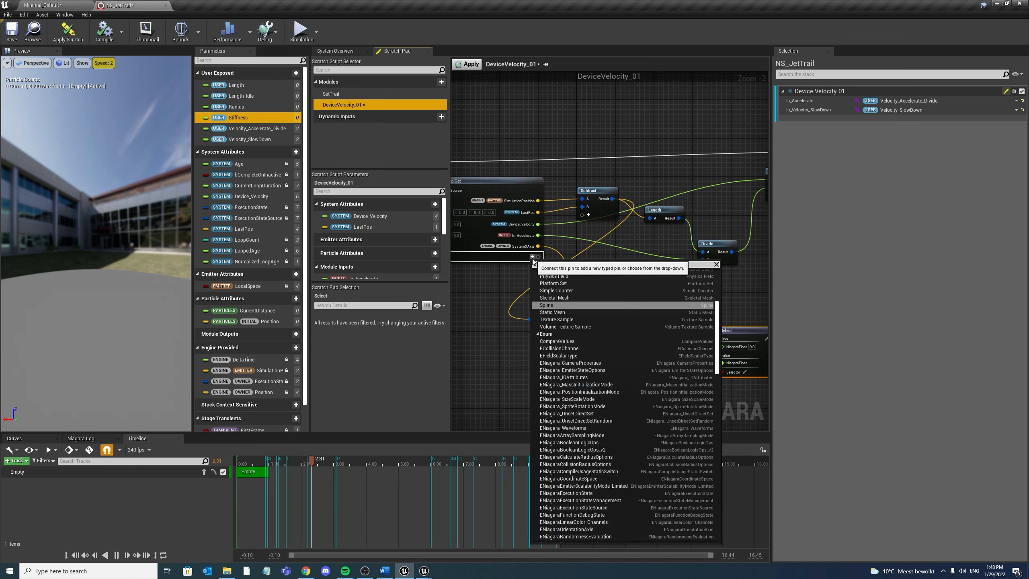
key("BackSpace")
key("BackSpace")
type("cur")
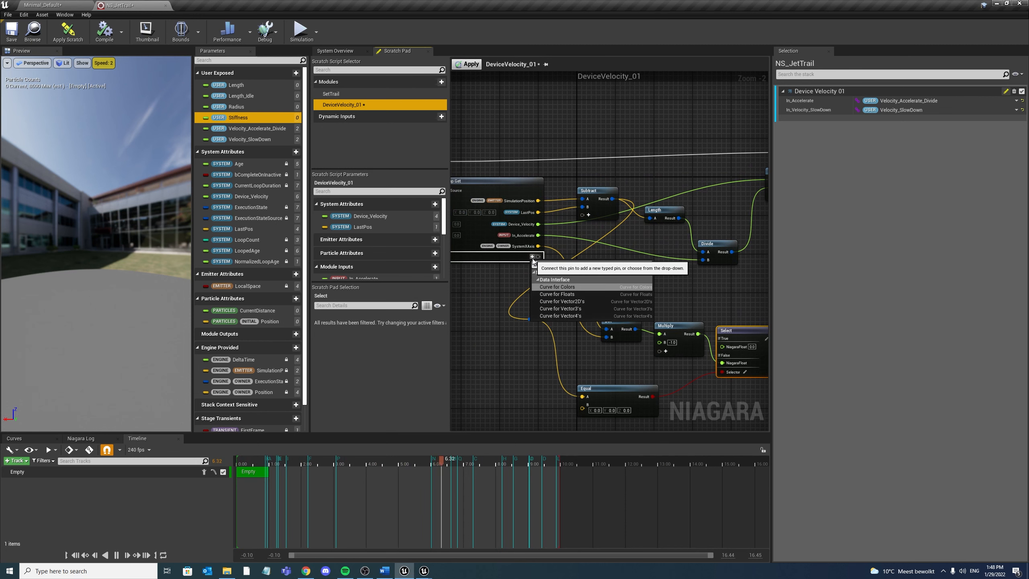
key("Down")
key("Return")
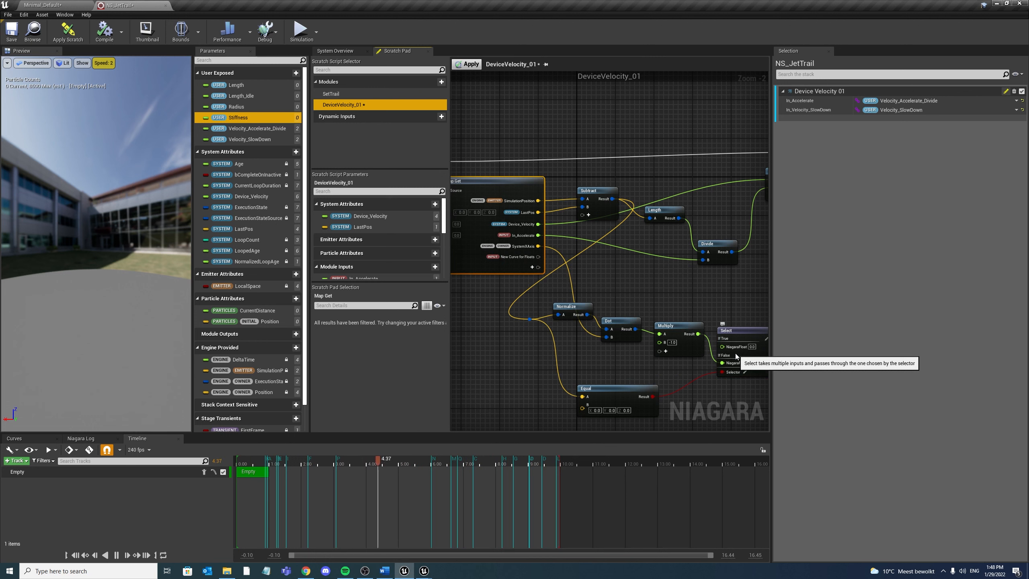
double_click(512, 257)
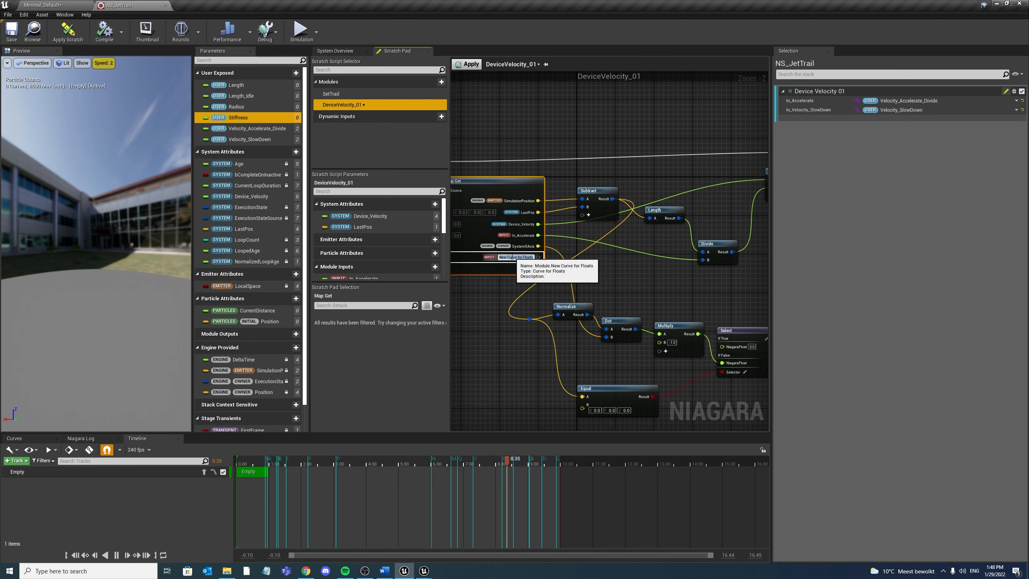
type("In_Curve_Velocity_Detection")
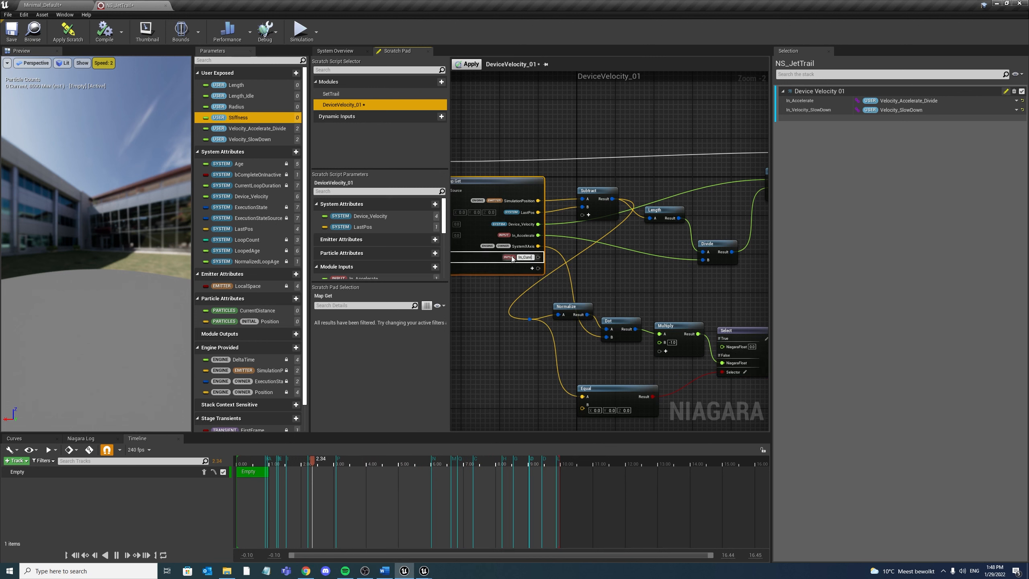
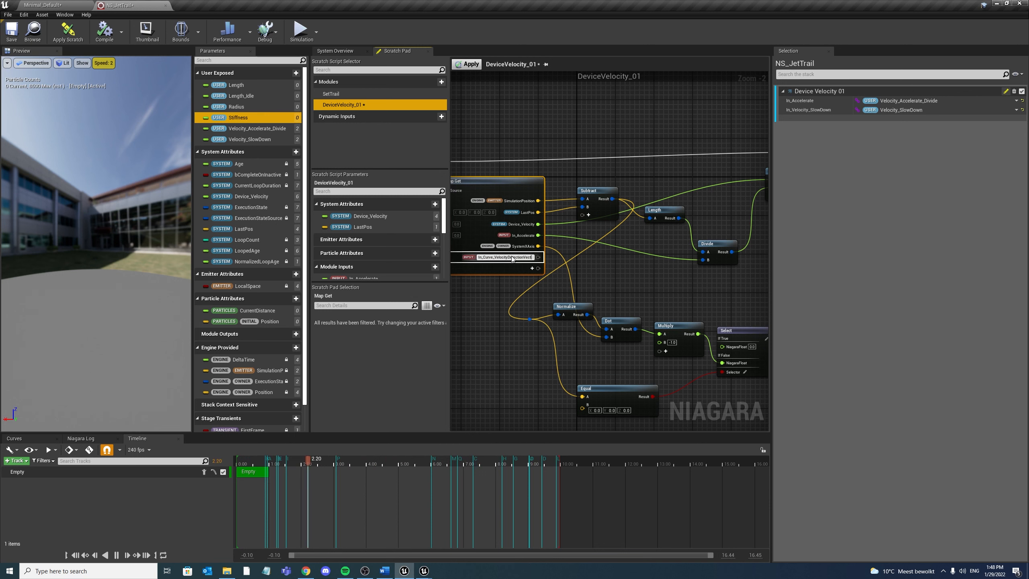
key("Return")
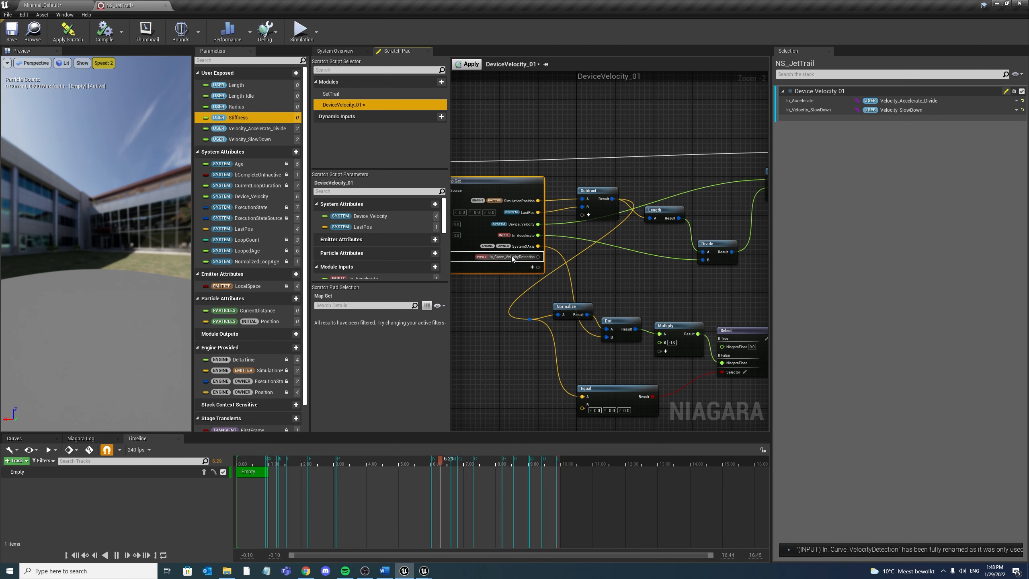
Add a Sample Curve node for In_Curve_VelocityDetection and feed the Select output into its X input
left_click_drag(605, 268, 717, 296)
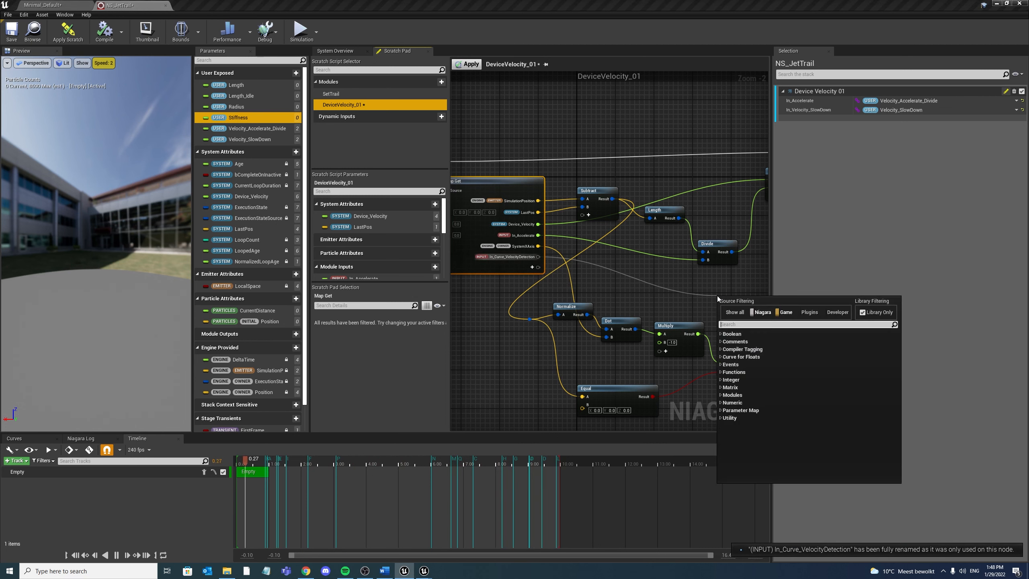
type("sampl")
key("Return")
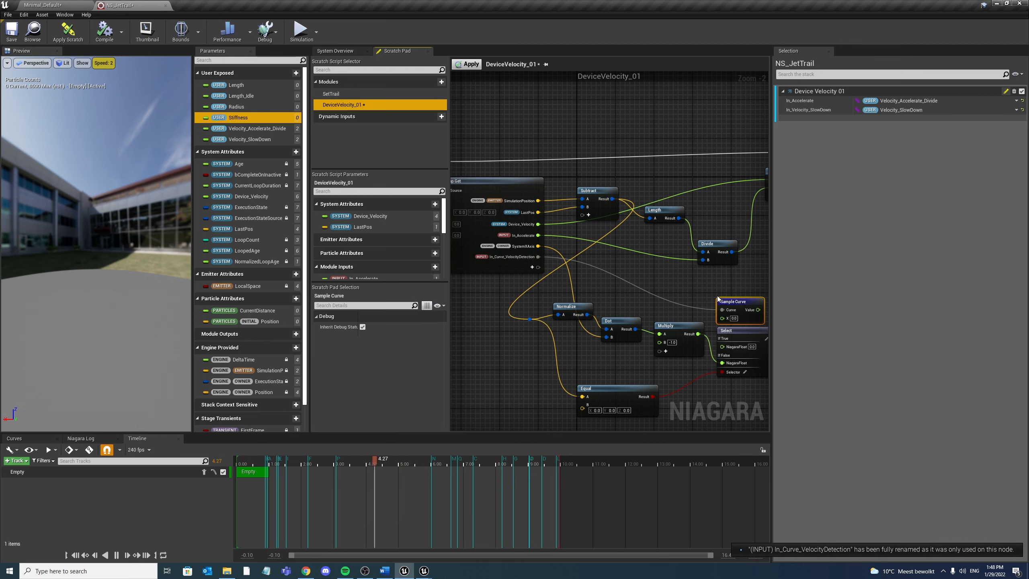
right_click_drag(700, 327, 477, 333)
left_click_drag(512, 309, 585, 309)
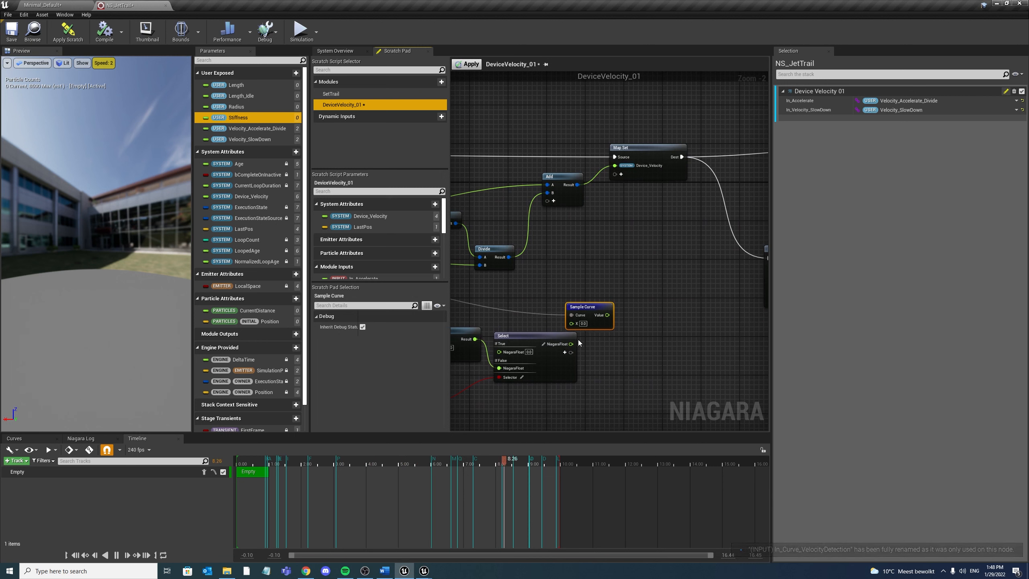
left_click_drag(571, 345, 635, 305)
left_click(565, 236)
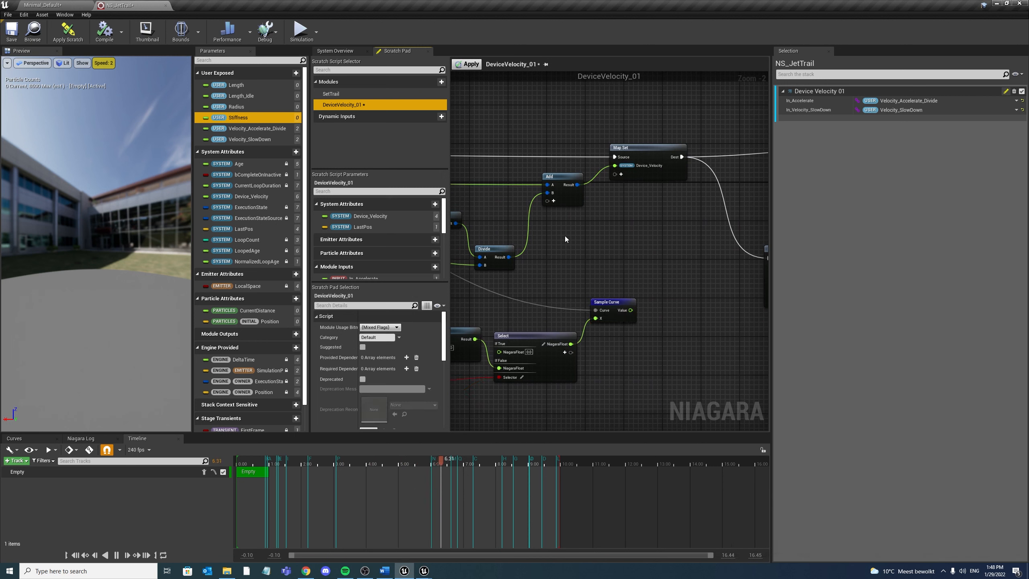
right_click_drag(564, 236, 609, 224)
double_click(579, 213)
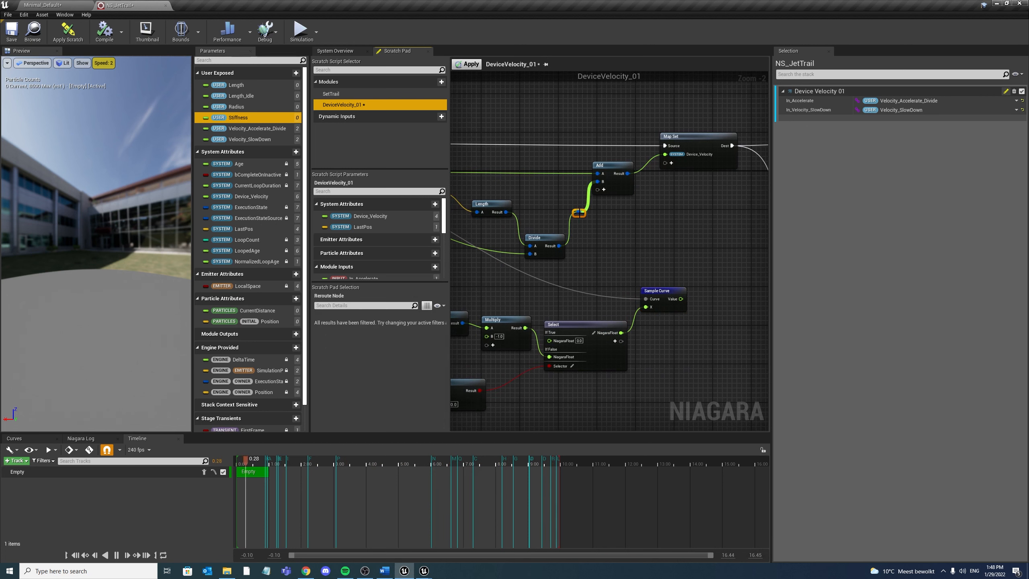
key("ctrl+z")
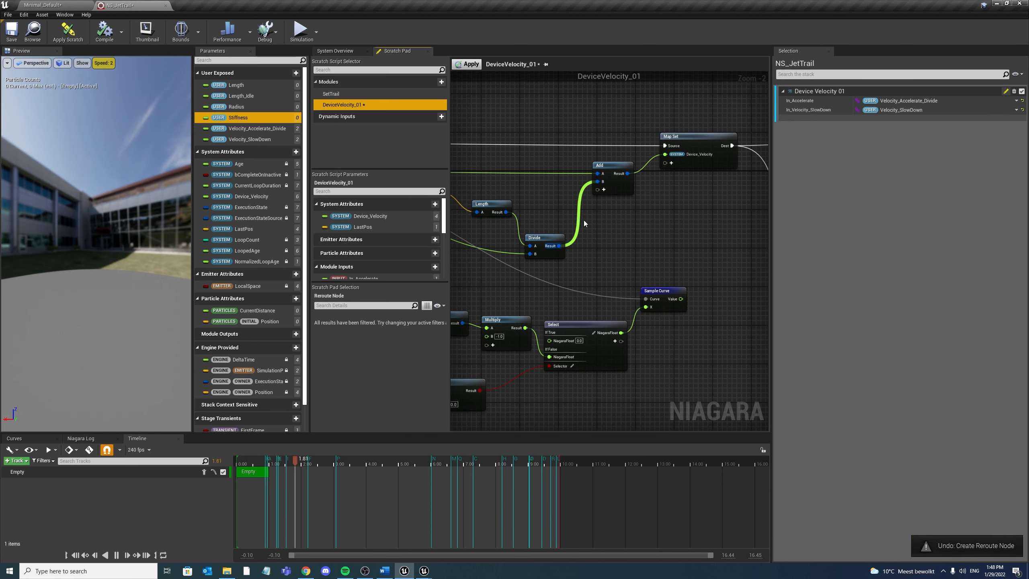
Multiply the Divide result by the Sample Curve value, feed the product into input B of Add, and apply the scratch module
left_click(606, 222)
left_click_drag(560, 246, 680, 299)
left_click_drag(642, 232, 598, 182)
scroll(625, 207, "down", 1)
right_click_drag(664, 261, 750, 249)
scroll(656, 236, "down", 1)
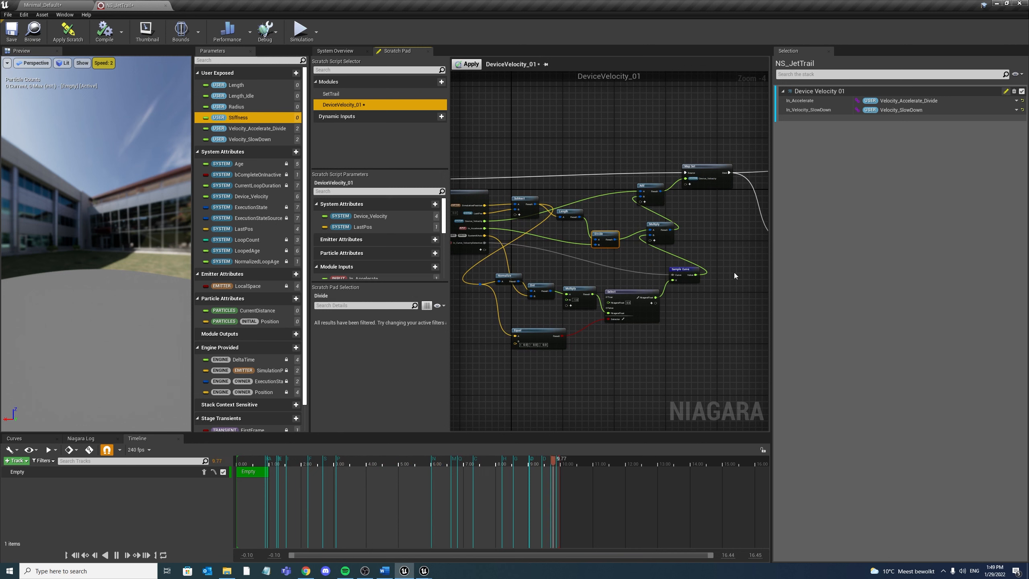
left_click(468, 64)
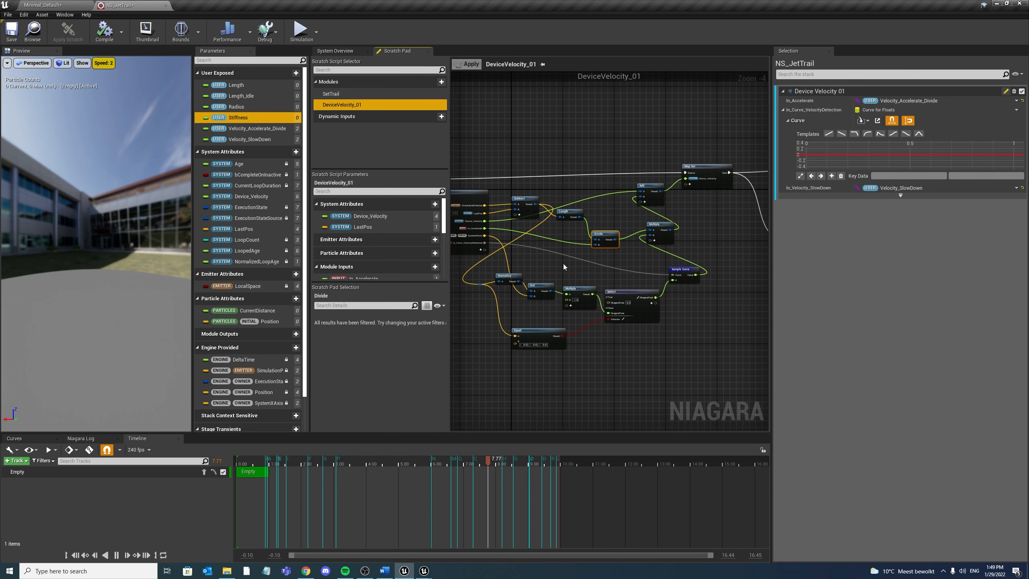
Apply the smooth ramp-up template, rising from 0 to 1, to the In_Curve_VelocityDetection curve of Device Velocity 01
scroll(564, 267, "up", 2)
right_click_drag(587, 290, 580, 277)
left_click(335, 51)
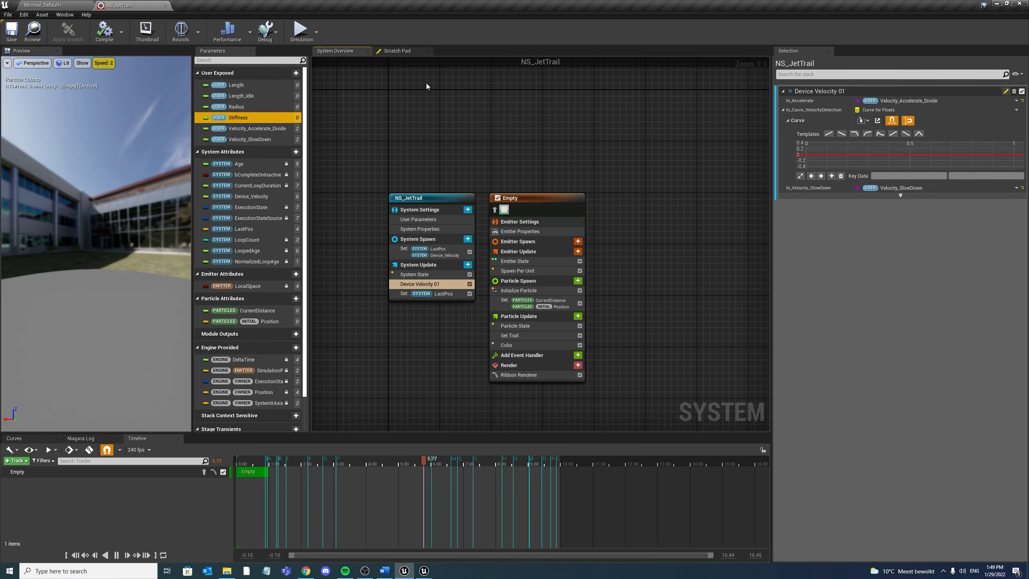
left_click(892, 134)
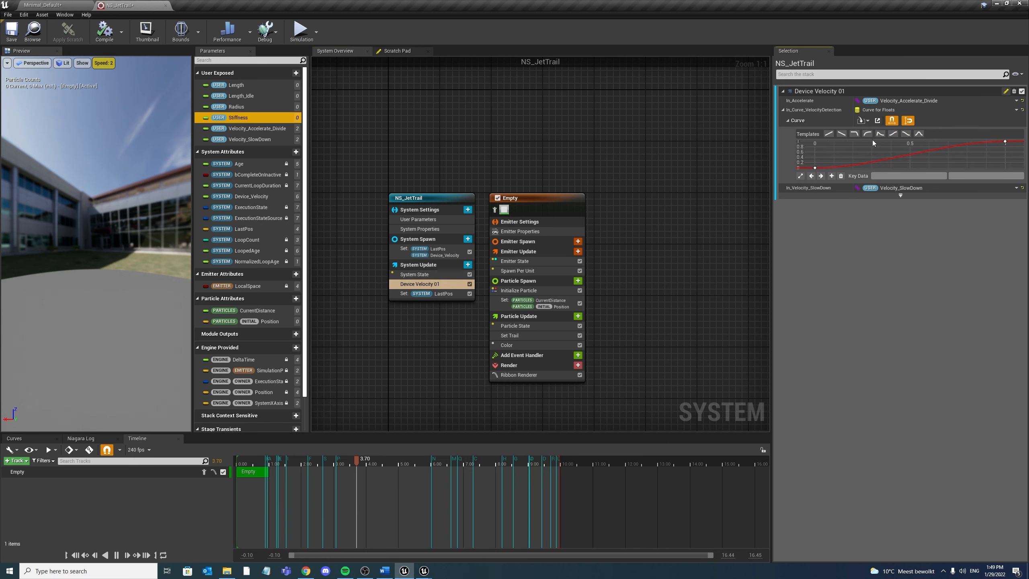
Select the TrailSource cone in the Minimal_Default level and move it around to test how the jet trail responds
left_click(52, 4)
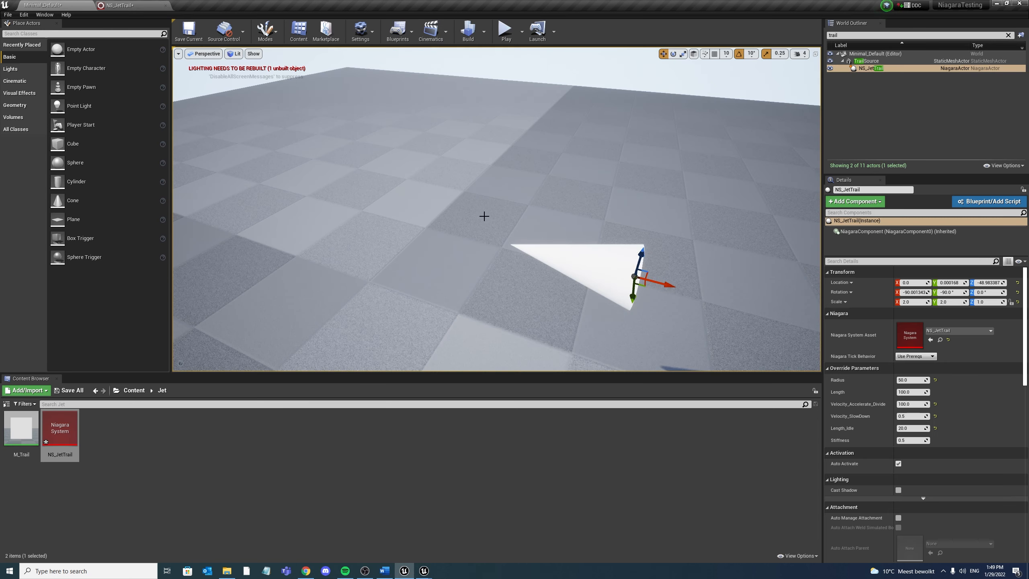
left_click(577, 264)
left_click_drag(556, 259, 459, 291)
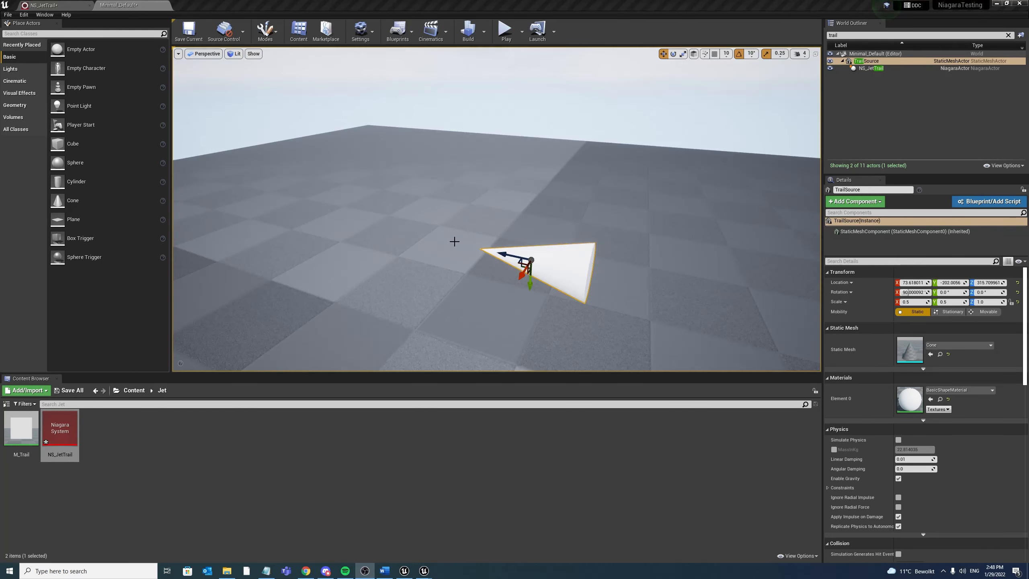
Delete the Equal and Select nodes from NS_JetTrail's DeviceVelocity_01 graph and connect the Multiply result directly to Sample Curve's X input
left_click(74, 5)
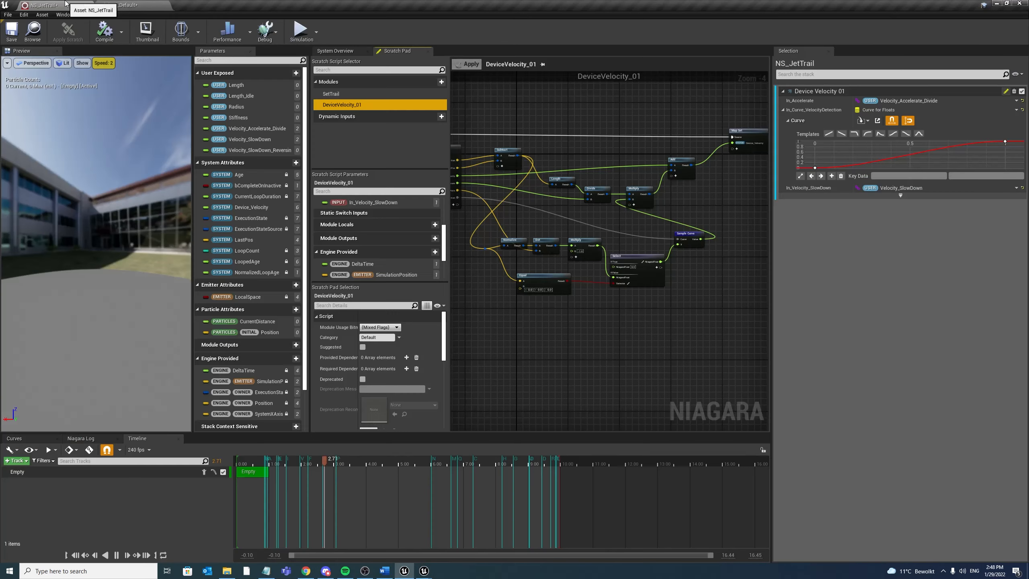
scroll(539, 283, "down", 2)
scroll(539, 283, "up", 2)
right_click_drag(559, 263, 634, 243)
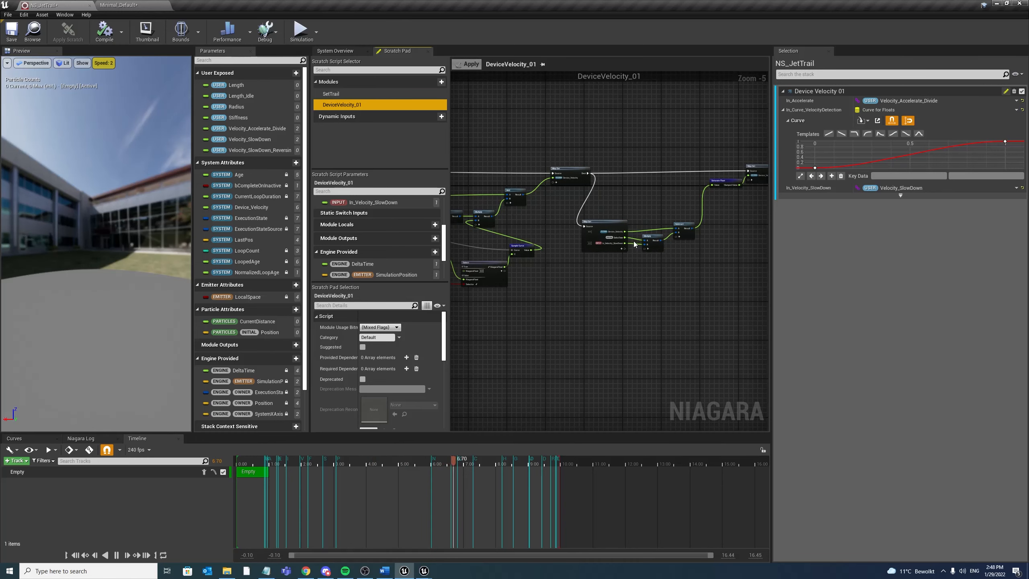
right_click_drag(596, 281, 740, 262)
scroll(583, 292, "up", 2)
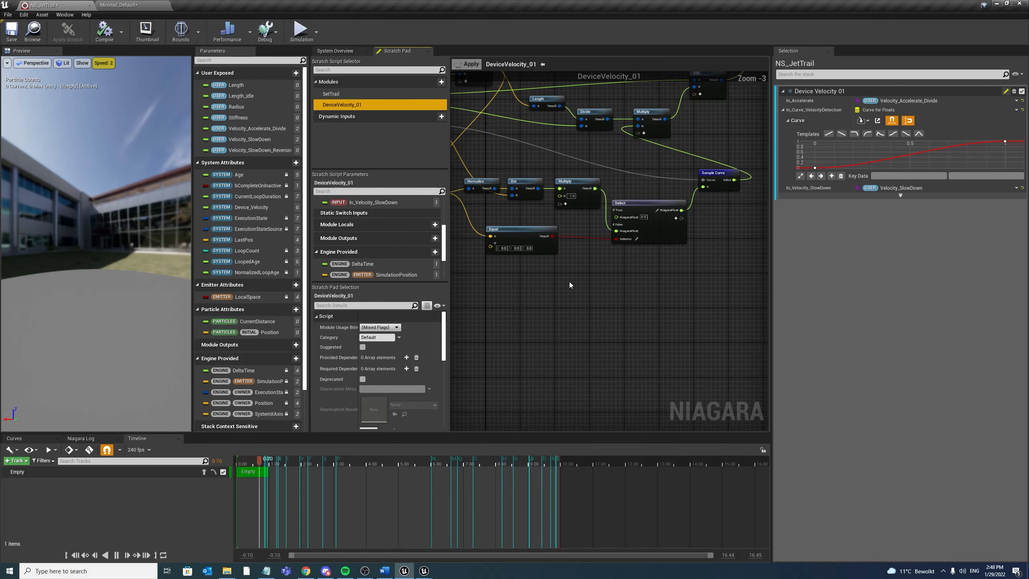
right_click_drag(569, 285, 573, 321)
scroll(608, 318, "down", 1)
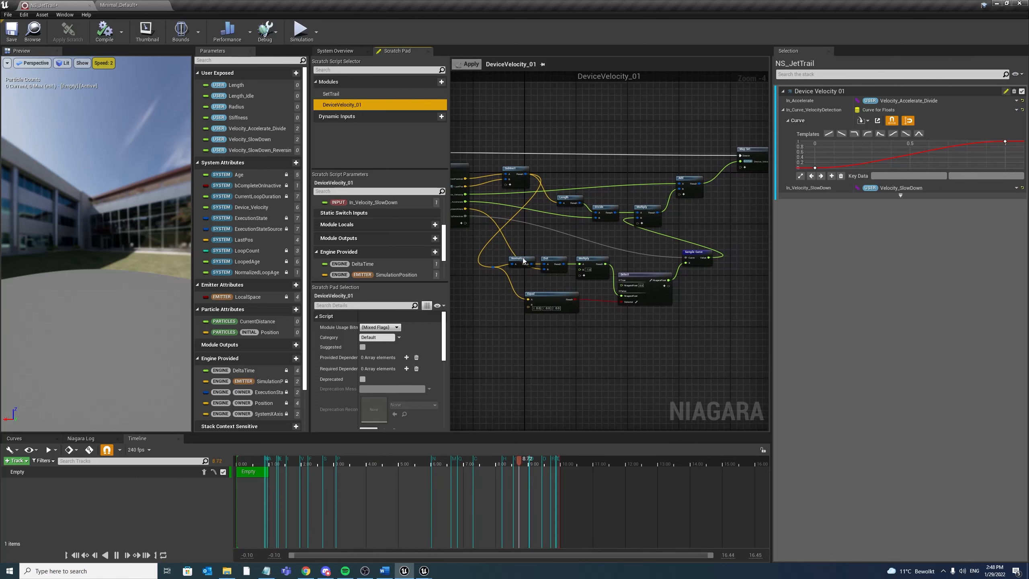
scroll(526, 284, "up", 2)
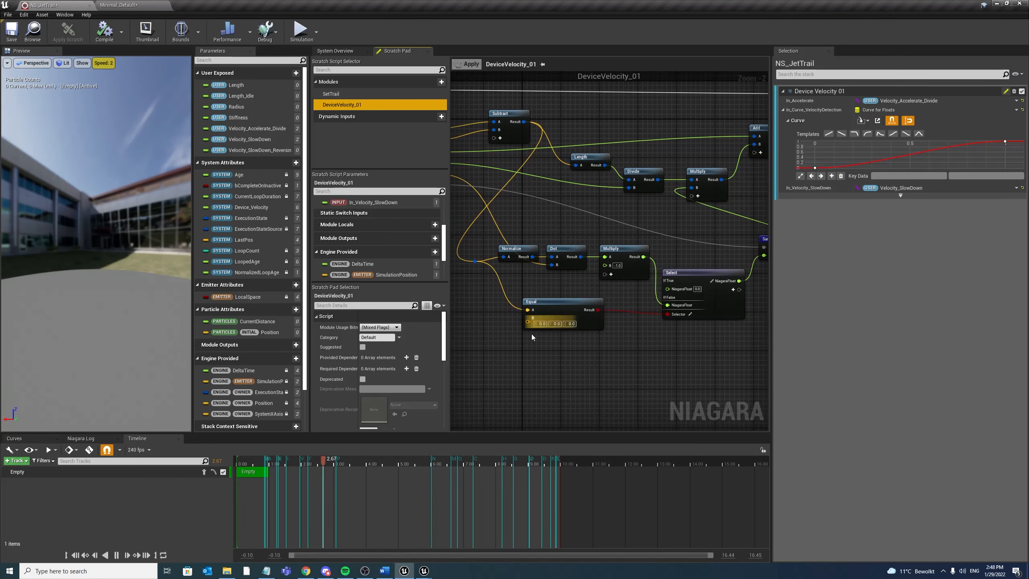
left_click_drag(523, 371, 748, 304)
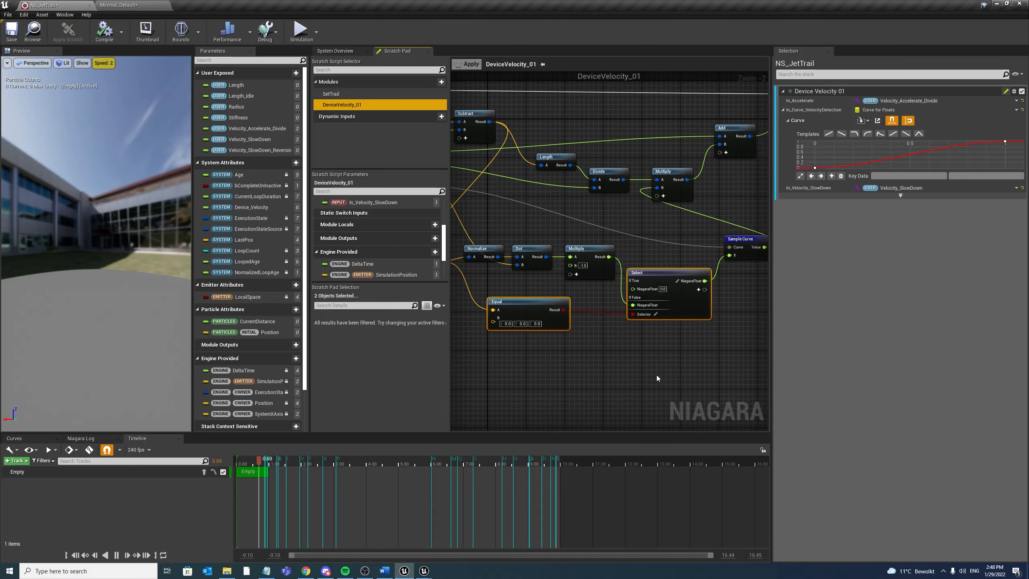
right_click_drag(656, 375, 680, 372)
key("Delete")
right_click_drag(647, 336, 563, 296)
left_click_drag(574, 297, 695, 295)
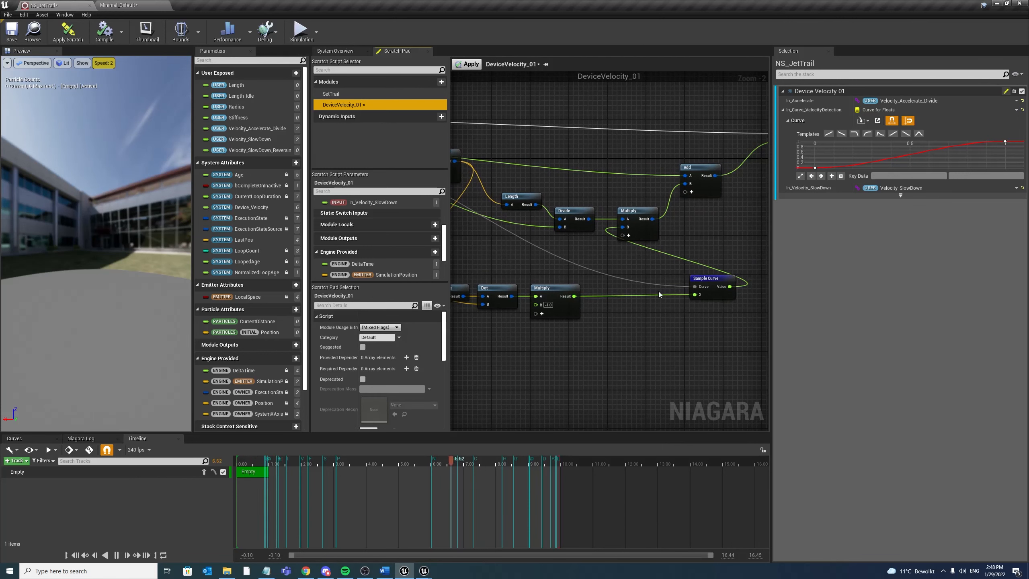
Add a Max node, convert its pins to float, and feed the -1.0 Multiply node's result into its input A
right_click_drag(594, 306, 633, 279)
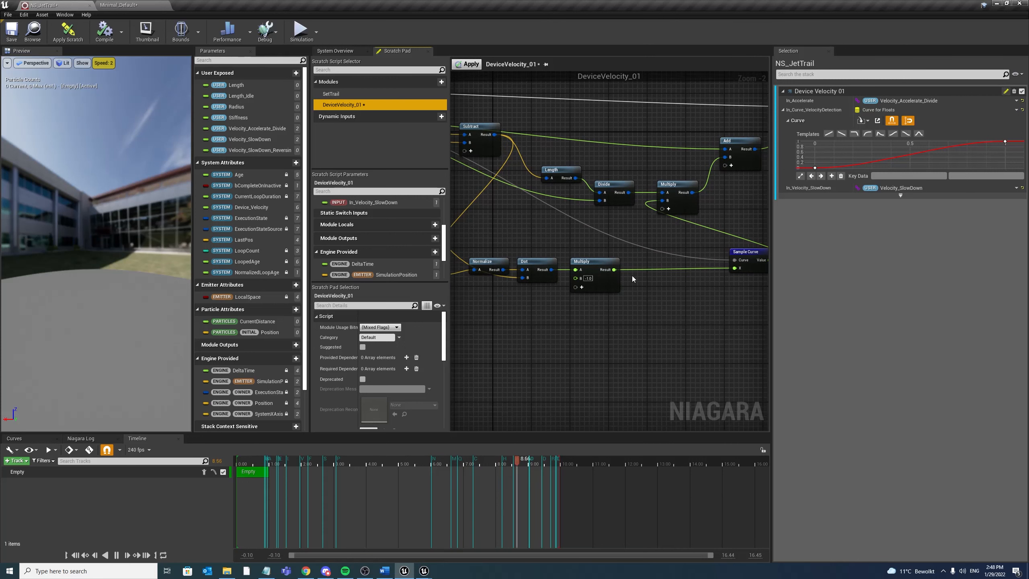
right_click(656, 269)
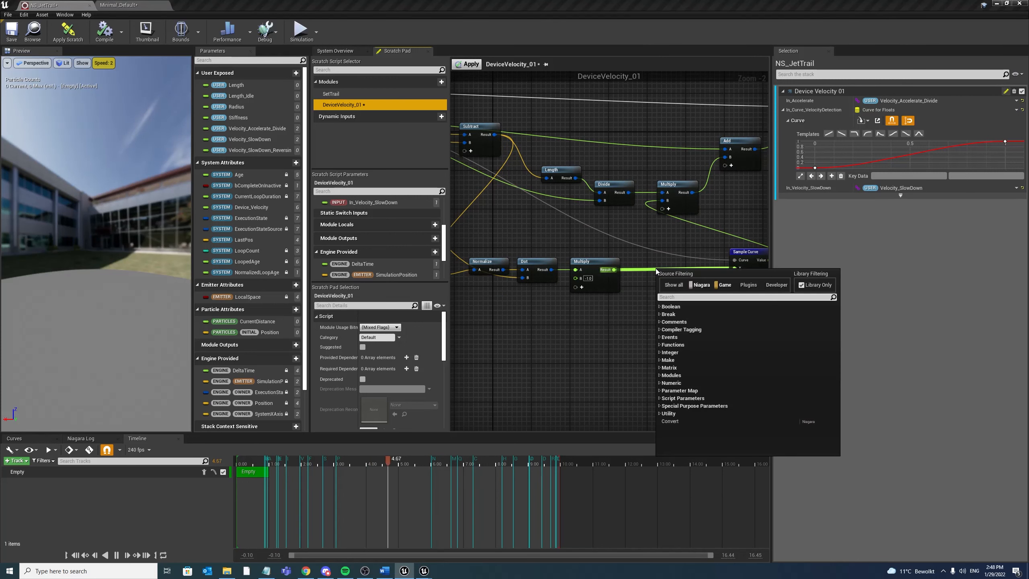
type("max")
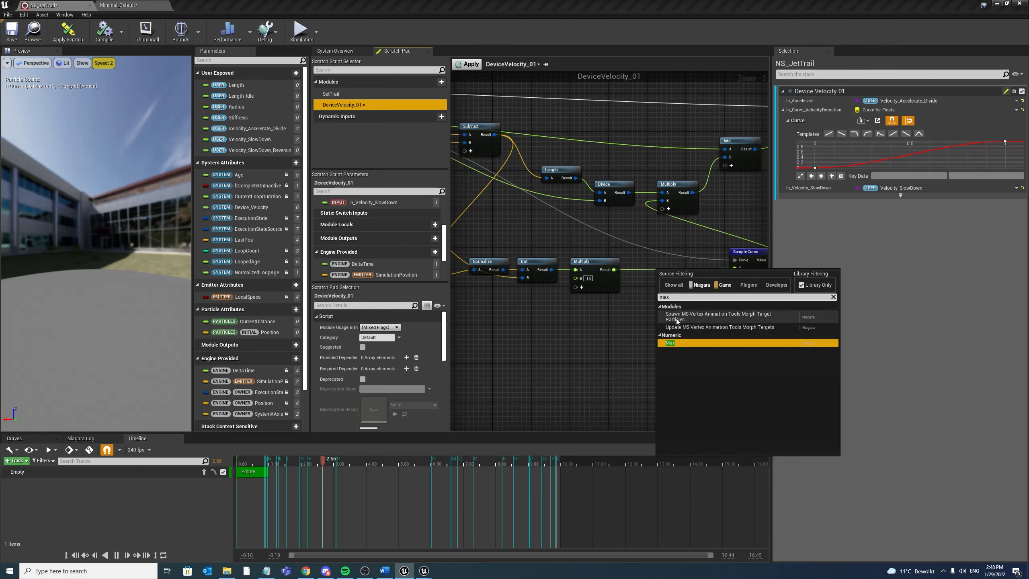
left_click(680, 342)
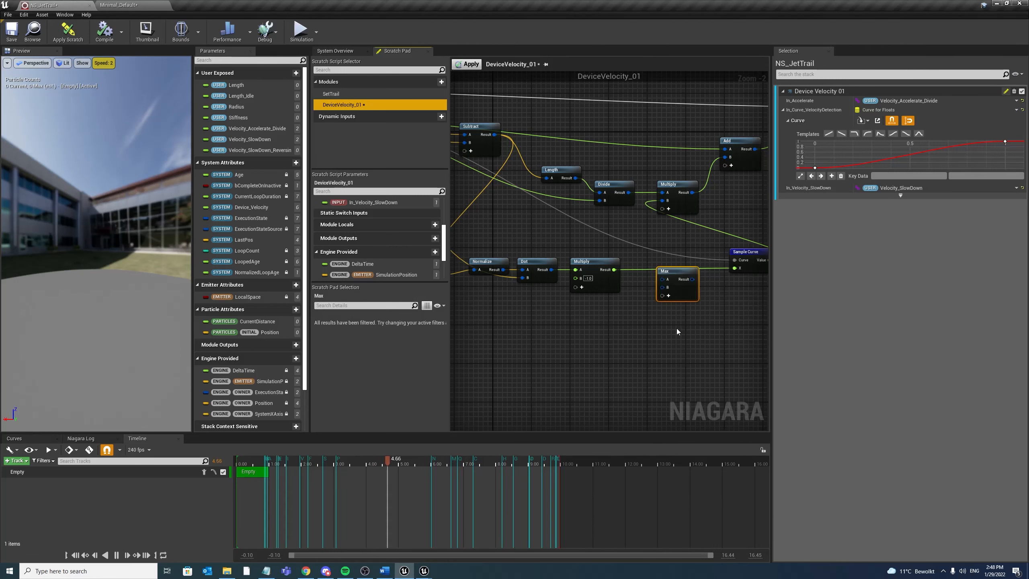
right_click(676, 271)
mouse_move(712, 291)
left_click(772, 303)
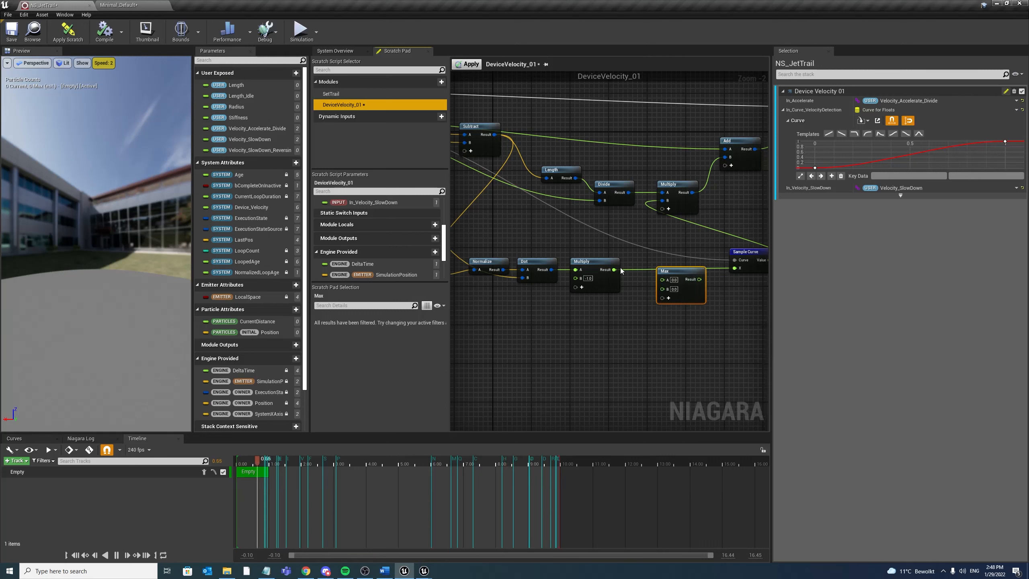
right_click_drag(563, 304, 631, 316)
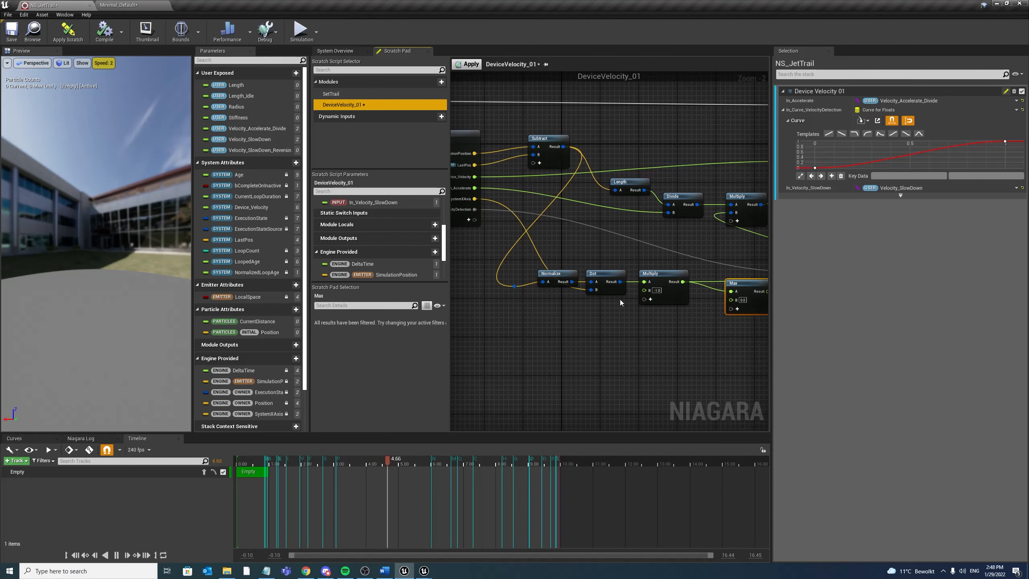
Align the Max node with the neighbouring Multiply node and connect its result to the Sample Curve's X input
left_click(600, 276)
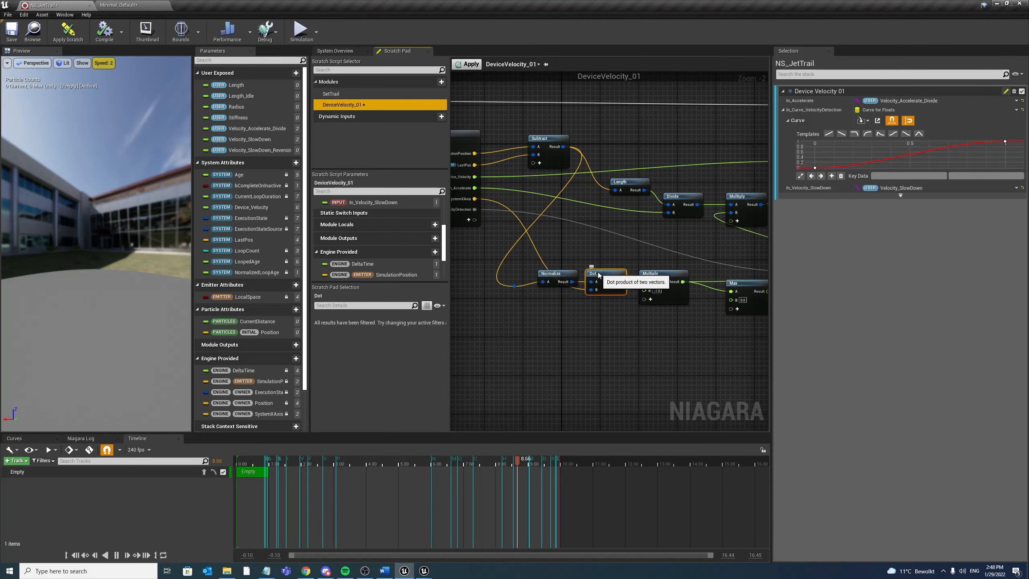
right_click_drag(649, 326, 558, 328)
left_click(653, 287)
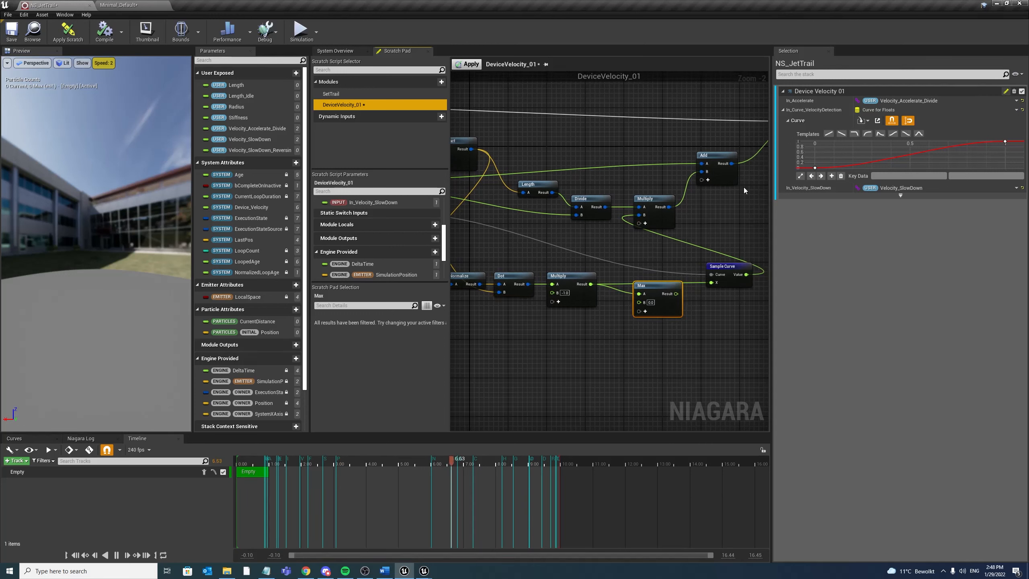
right_click_drag(723, 167, 670, 166)
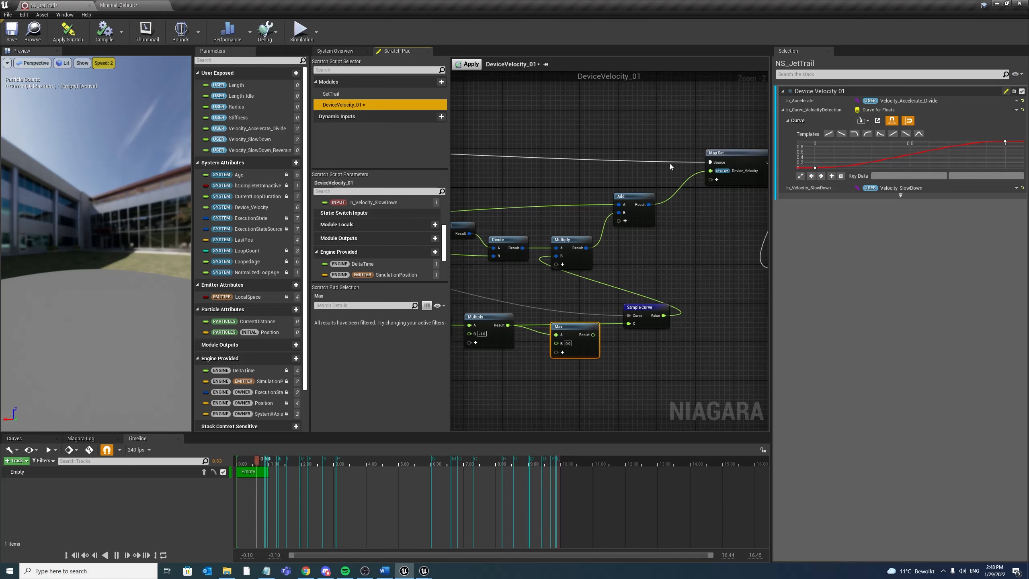
right_click_drag(721, 199, 758, 207)
right_click_drag(510, 252, 722, 218)
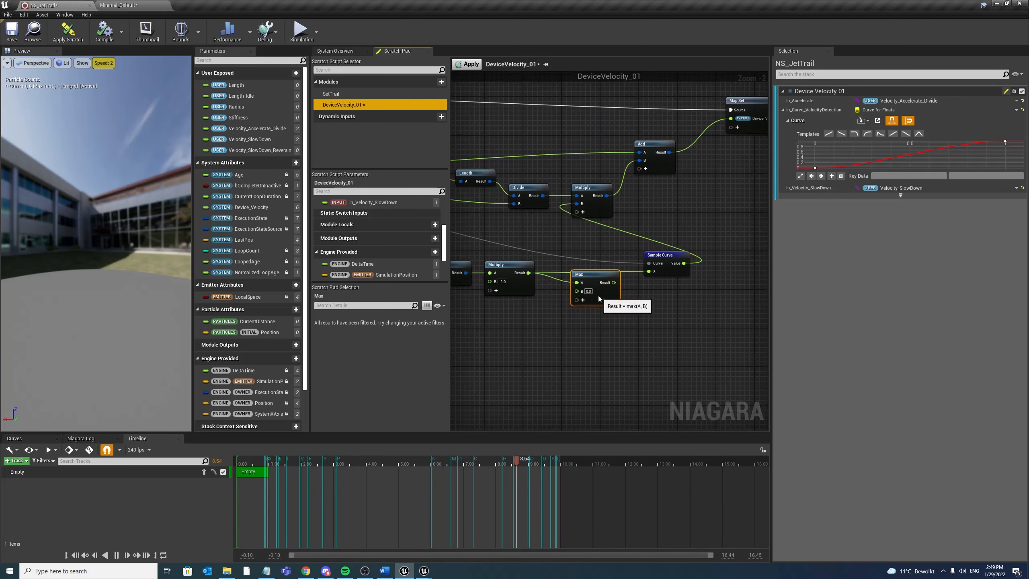
left_click_drag(600, 297, 590, 285)
right_click_drag(512, 291, 530, 298)
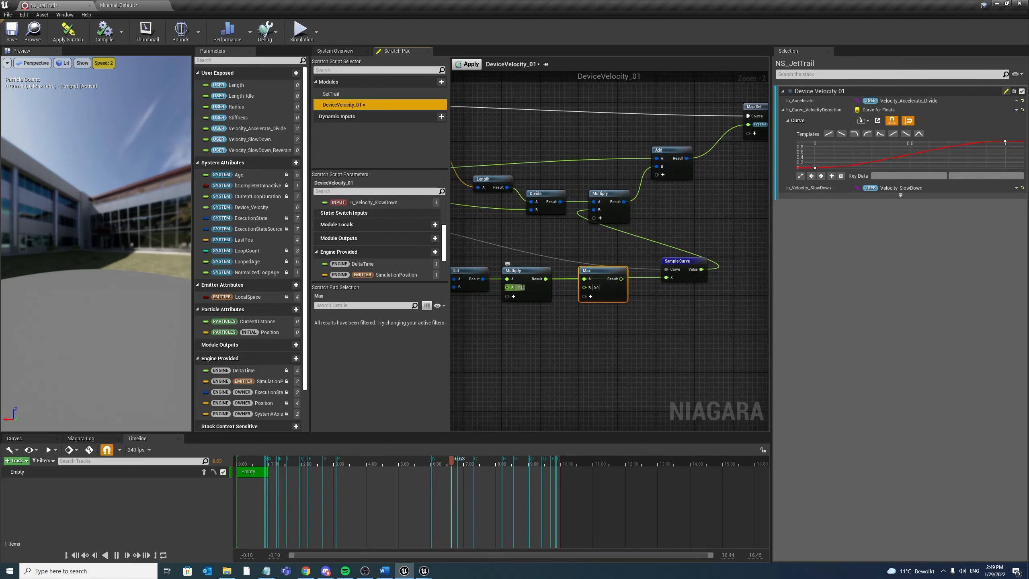
right_click_drag(605, 306, 622, 307)
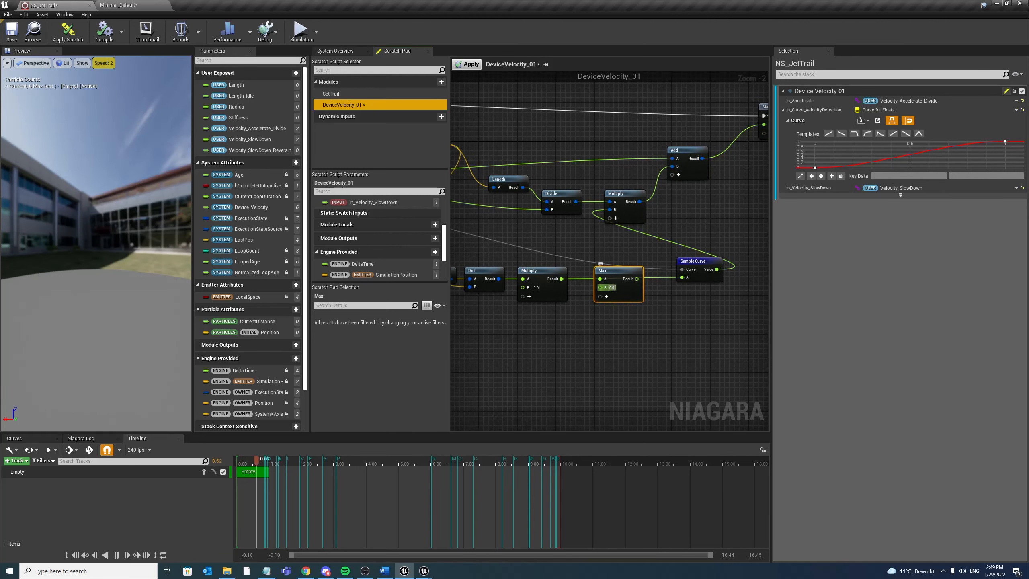
Apply the changes made to the DeviceVelocity_01 scratch module
scroll(698, 306, "down", 1)
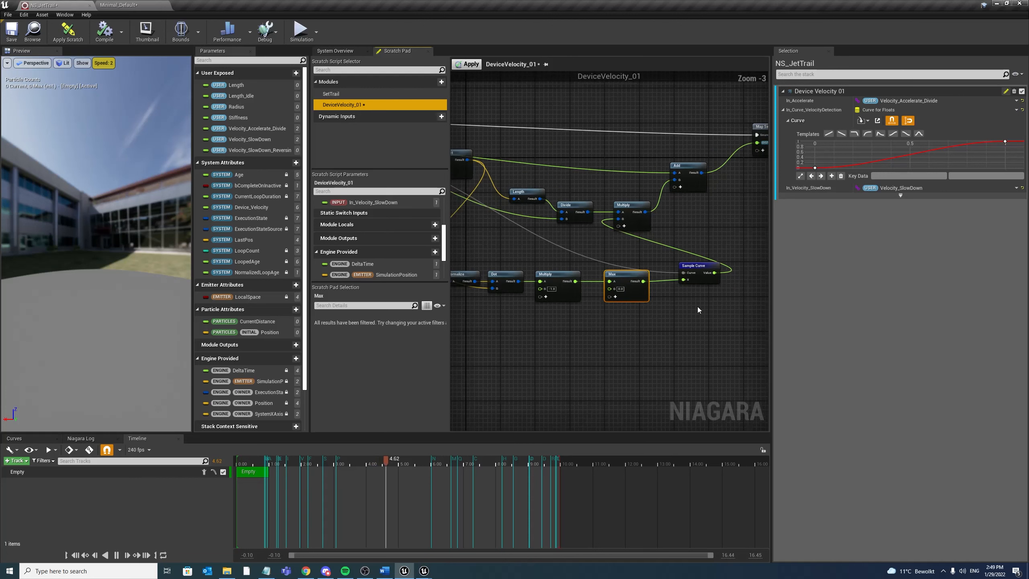
right_click_drag(698, 306, 679, 290)
scroll(679, 290, "down", 1)
right_click_drag(743, 293, 597, 315)
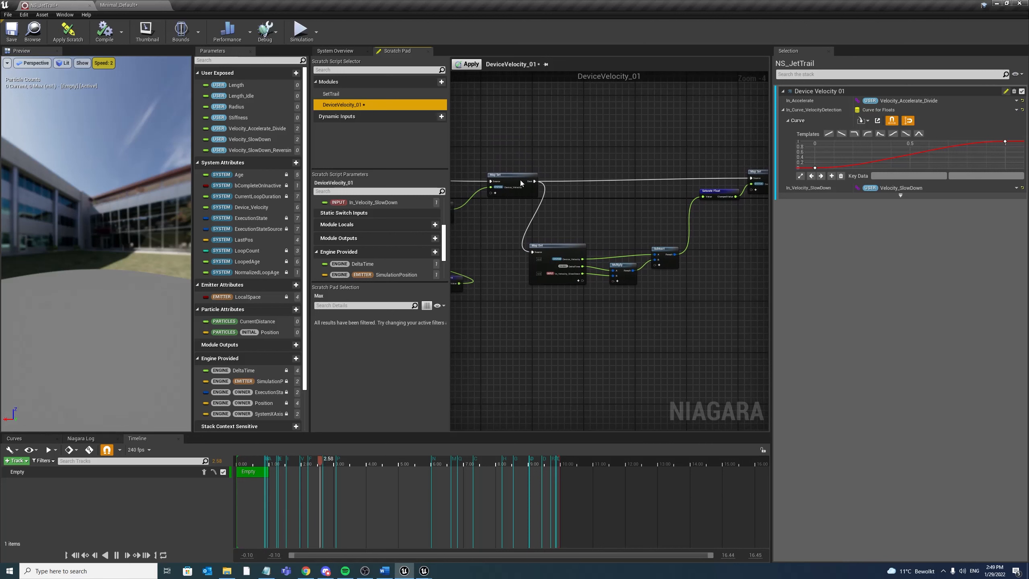
left_click(463, 67)
Add a Dot node and a SystemXAxis parameter on the slowdown section's Map Get, and connect SystemXAxis to Dot's input A
scroll(593, 291, "up", 3)
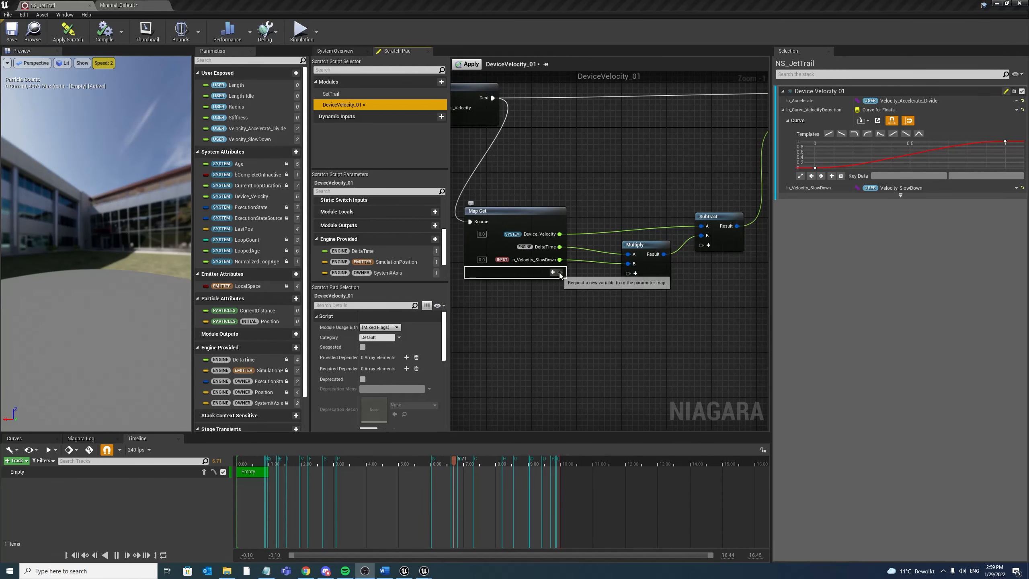
right_click(617, 337)
type("dot")
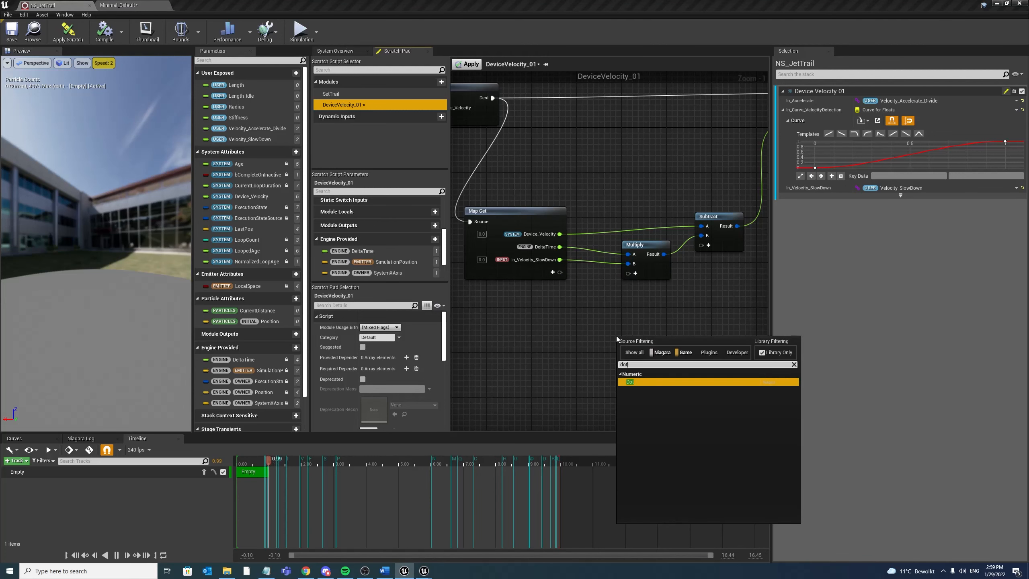
key("Return")
left_click(553, 272)
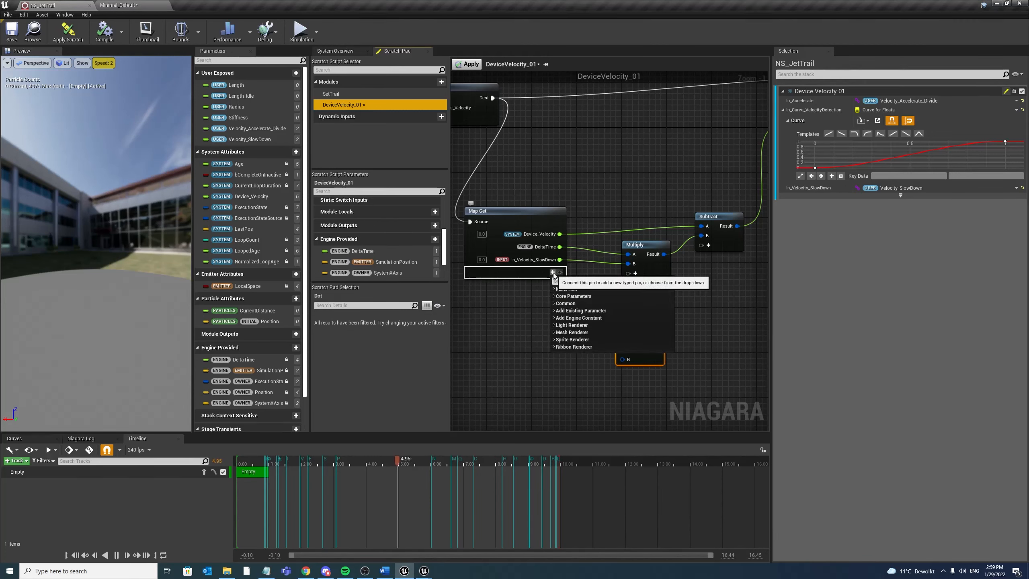
type("syste")
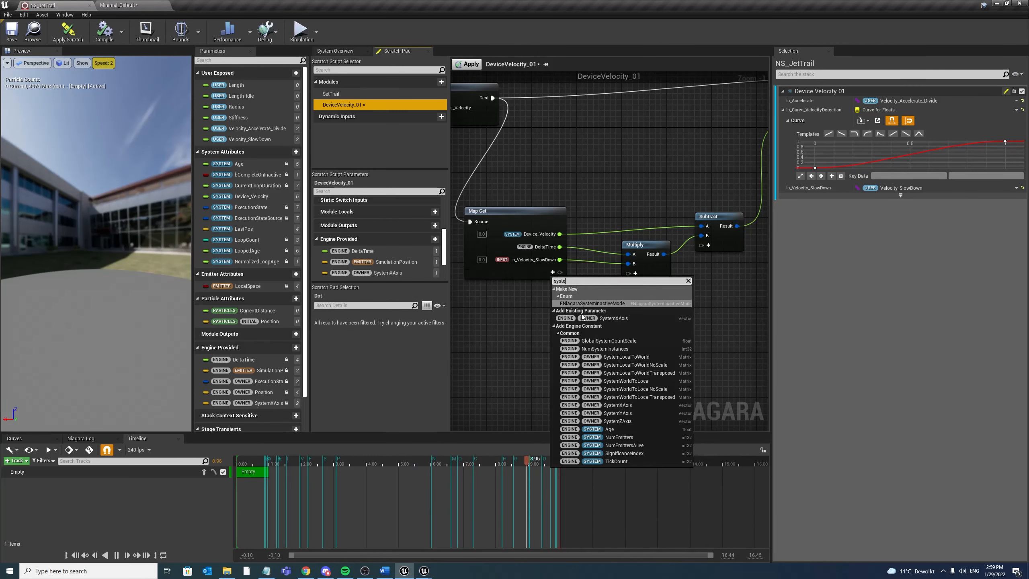
left_click(613, 318)
left_click_drag(560, 272, 623, 349)
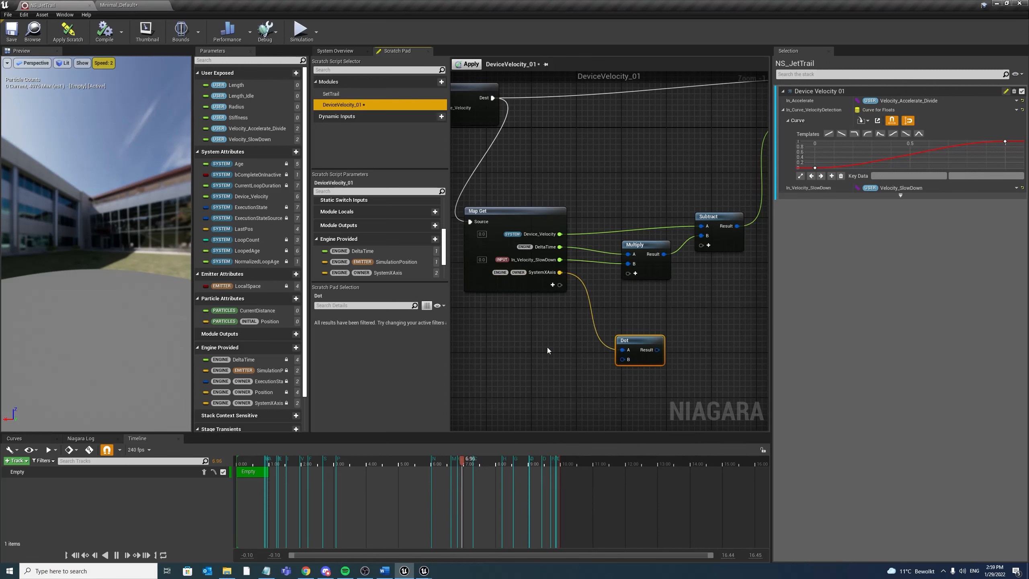
Add a new local Vector parameter to the Map Set node that writes Device_Velocity after the Add node
scroll(519, 336, "down", 1)
scroll(519, 336, "down", 2)
right_click_drag(458, 340, 695, 342)
right_click_drag(458, 354, 570, 347)
right_click_drag(712, 268, 590, 290)
right_click(637, 280)
right_click_drag(528, 296, 580, 285)
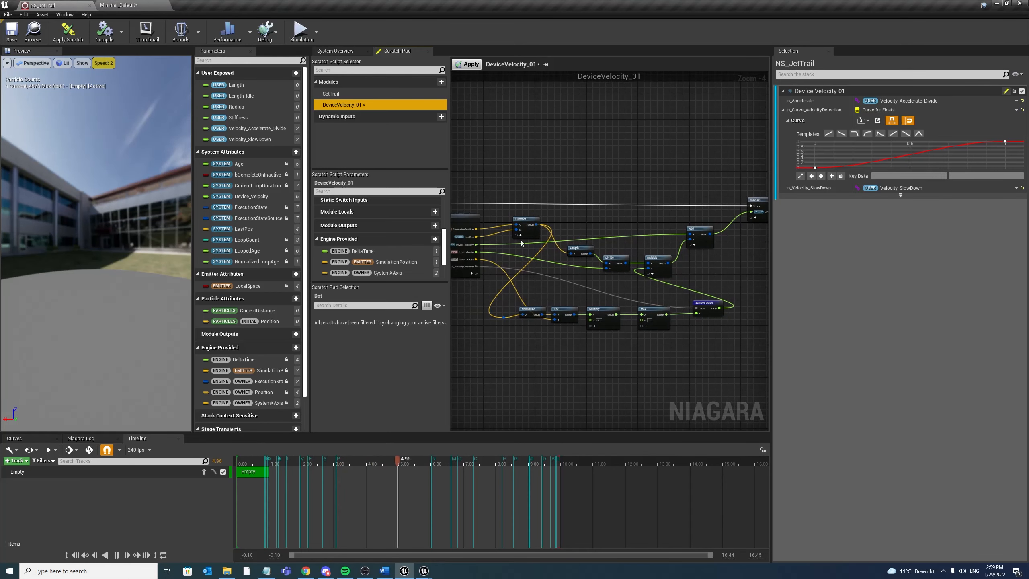
scroll(714, 219, "up", 2)
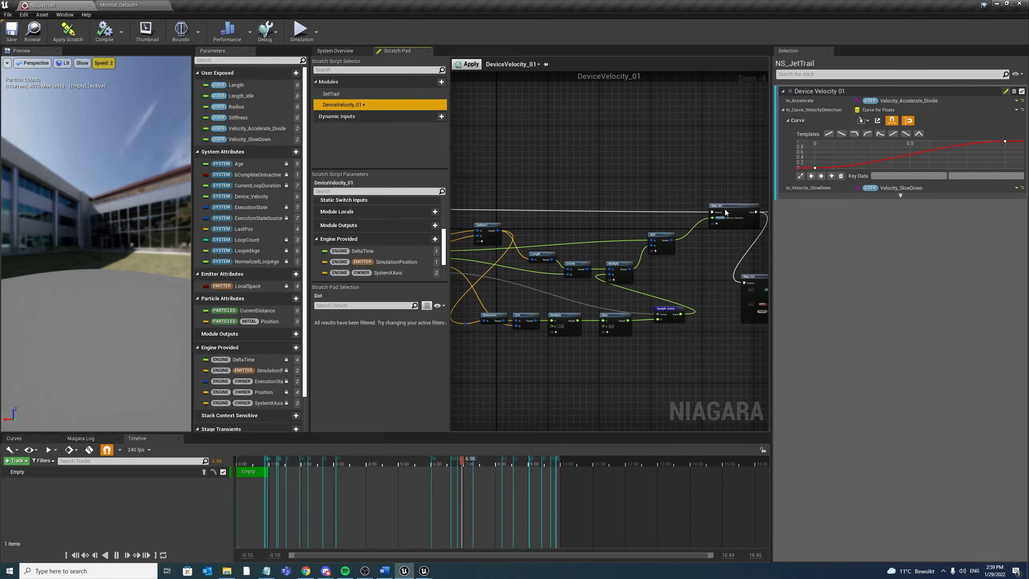
left_click(714, 226)
type("vec")
key("Return")
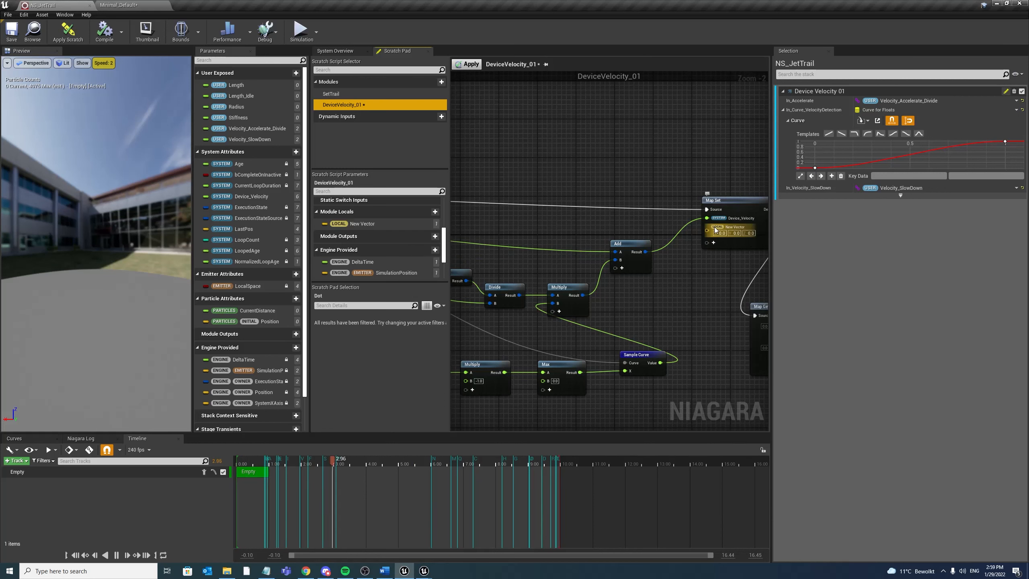
Connect the incoming vector wire to the Map Set's new local Vector parameter and rename the parameter VelocityBetweenFrame
right_click_drag(558, 245, 653, 239)
left_click_drag(481, 232, 684, 226)
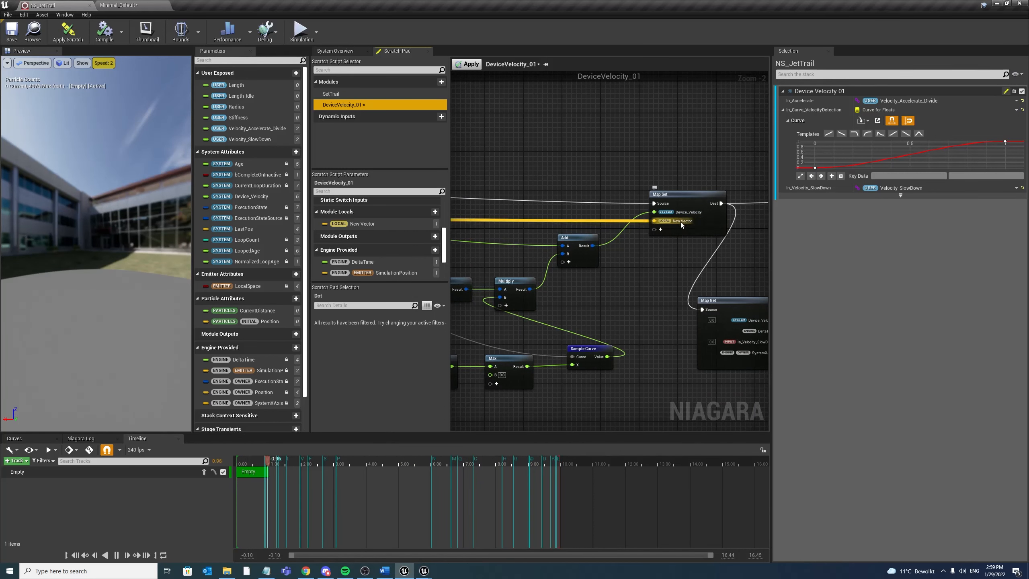
double_click(681, 224)
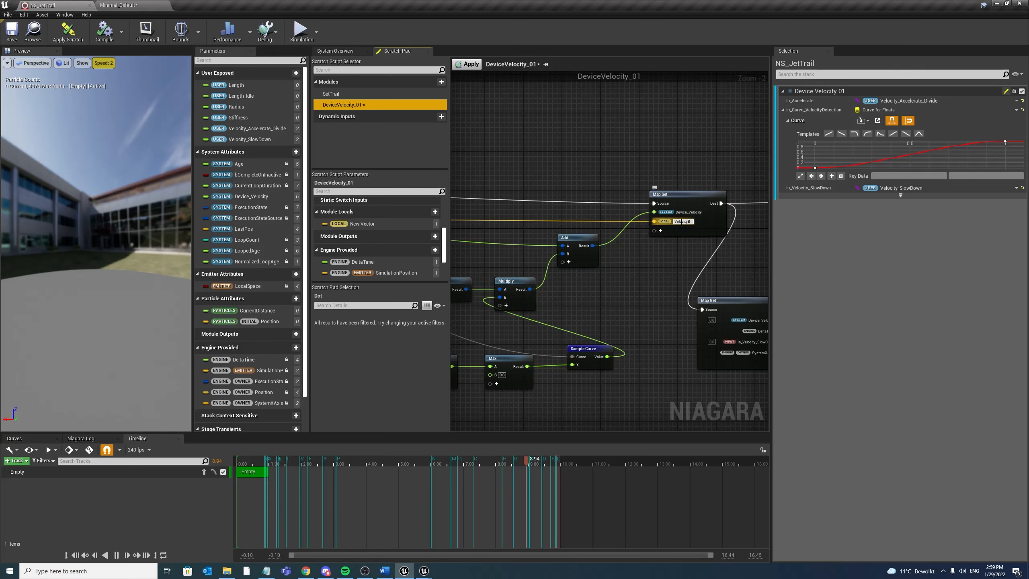
type("VelocityBetweenFrame")
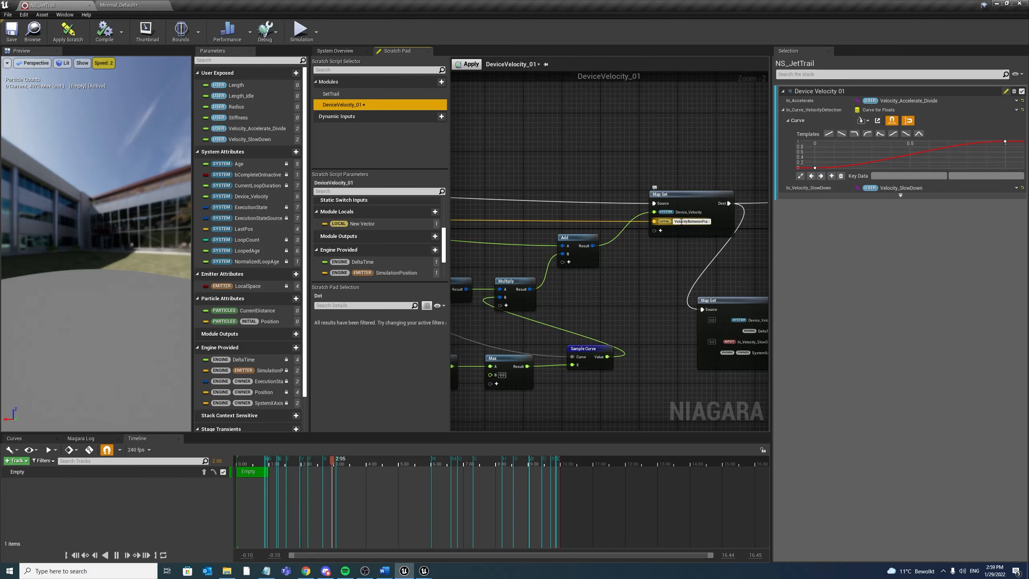
key("BackSpace")
key("BackSpace")
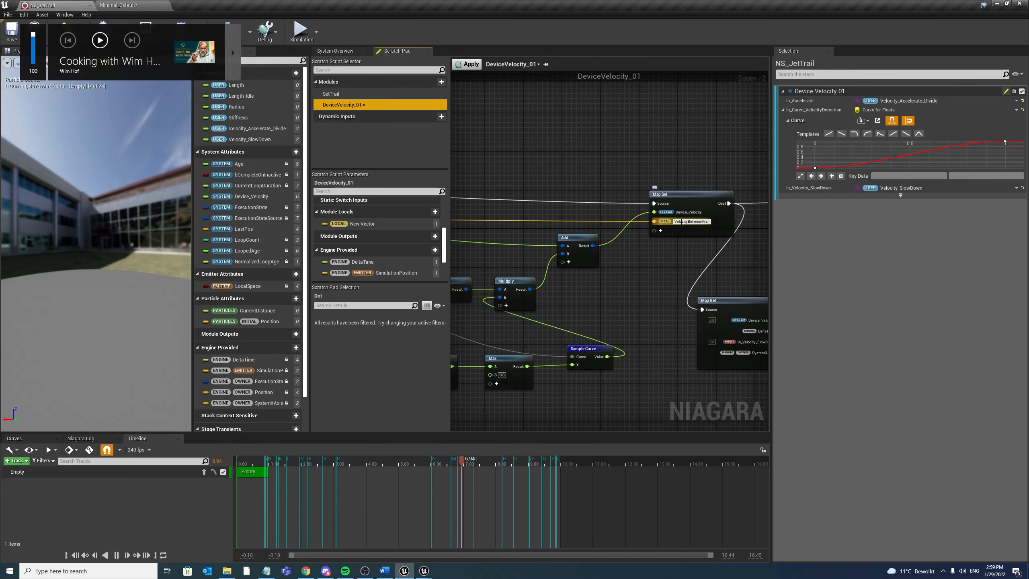
type("me")
key("Return")
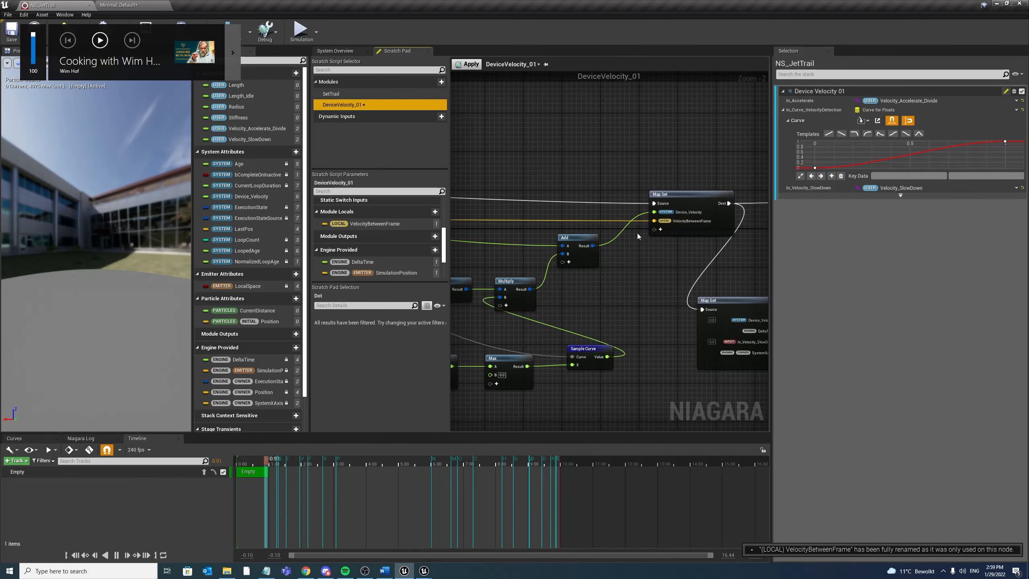
Add the local VelocityBetweenFrame parameter to the slowdown section's Map Get and connect it to the Dot node's input B
right_click_drag(768, 318, 574, 259)
scroll(402, 283, "down", 1)
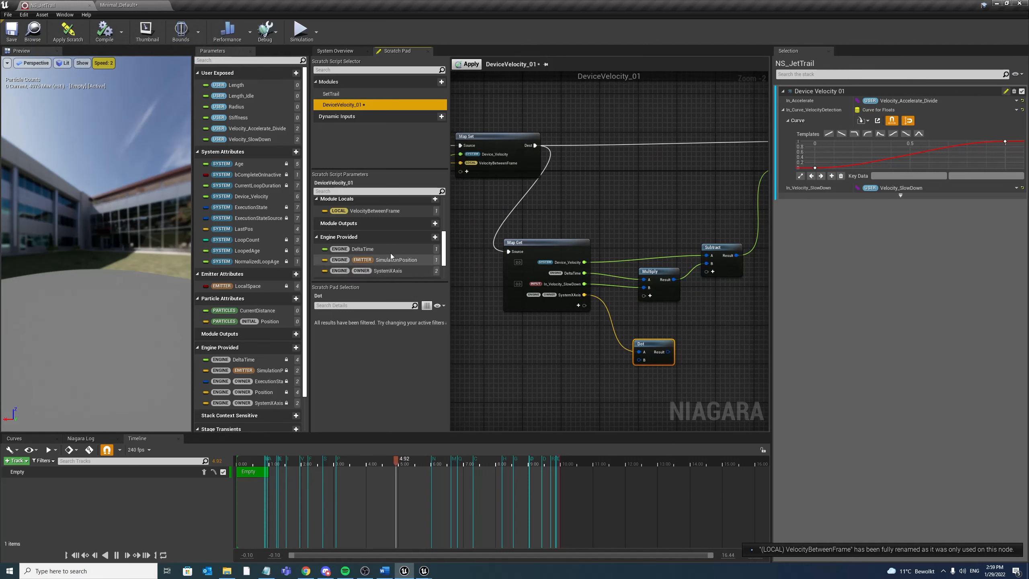
left_click_drag(374, 211, 473, 265)
left_click_drag(546, 308, 547, 308)
right_click_drag(611, 361, 552, 314)
left_click_drag(563, 259, 628, 295)
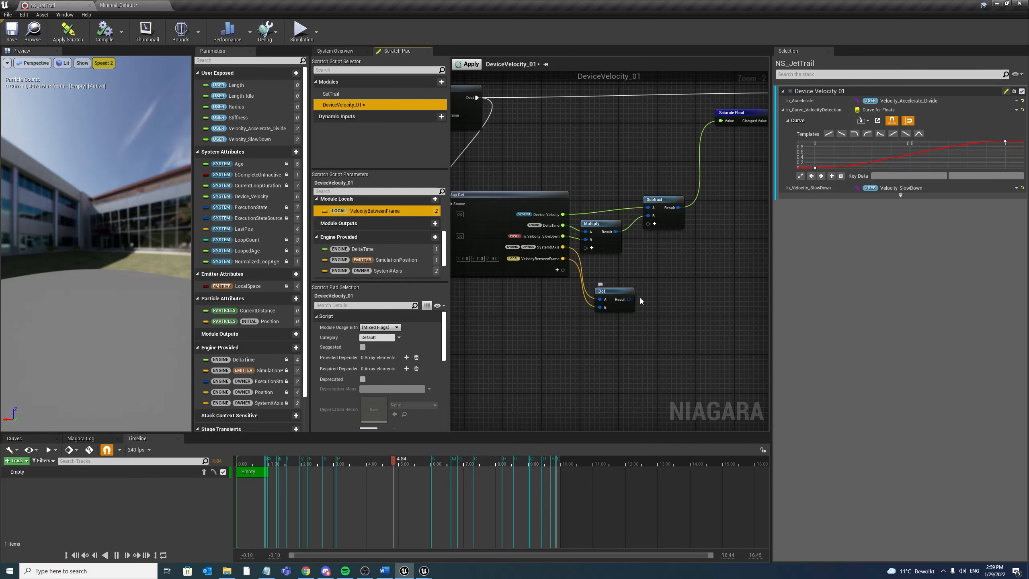
Add a Max node fed by the Dot result, convert its numeric pins to float, and place it beside the Dot node
left_click_drag(630, 299, 676, 298)
type("max")
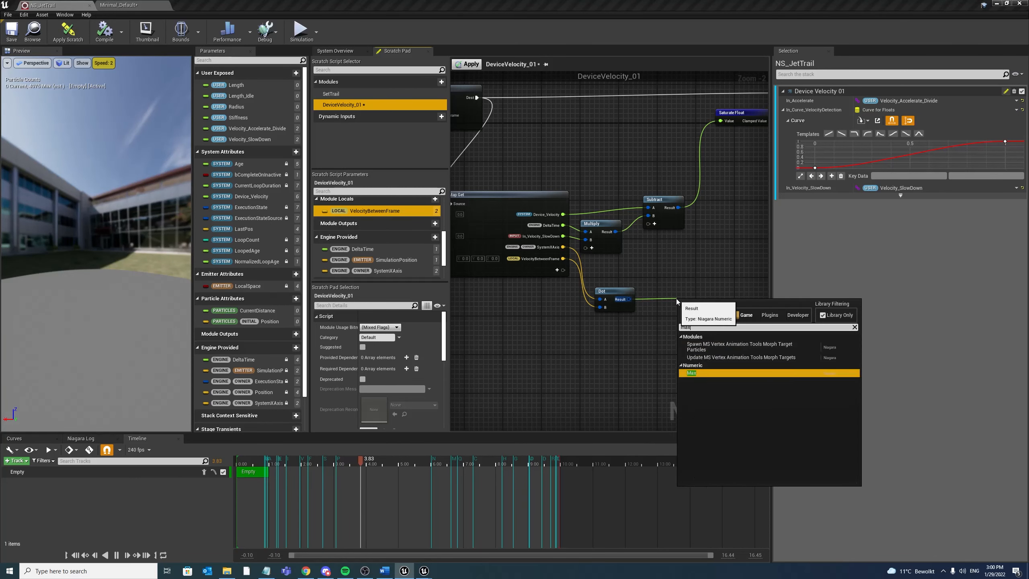
key("Return")
right_click(684, 308)
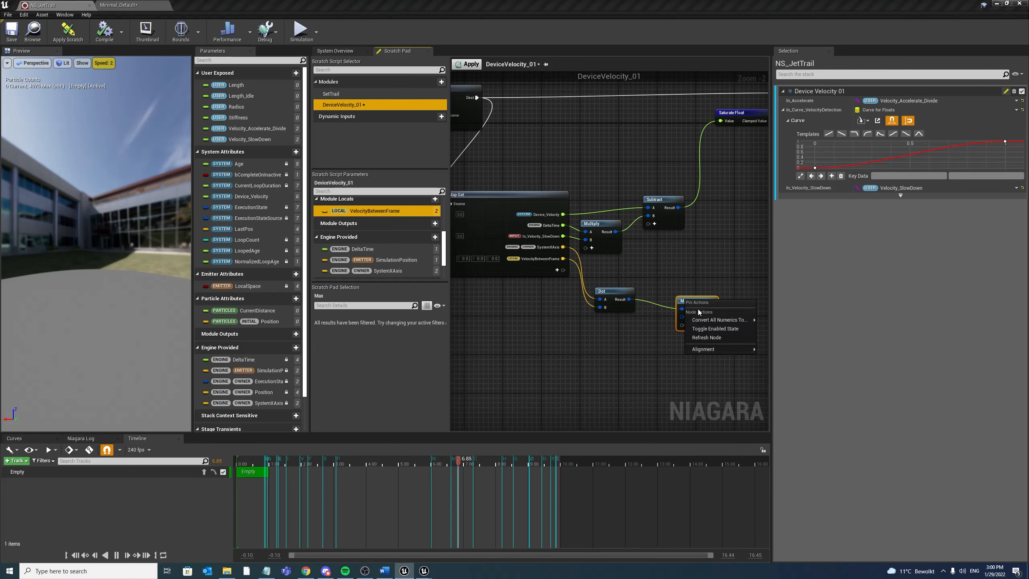
mouse_move(714, 320)
left_click(763, 330)
left_click_drag(702, 306, 672, 297)
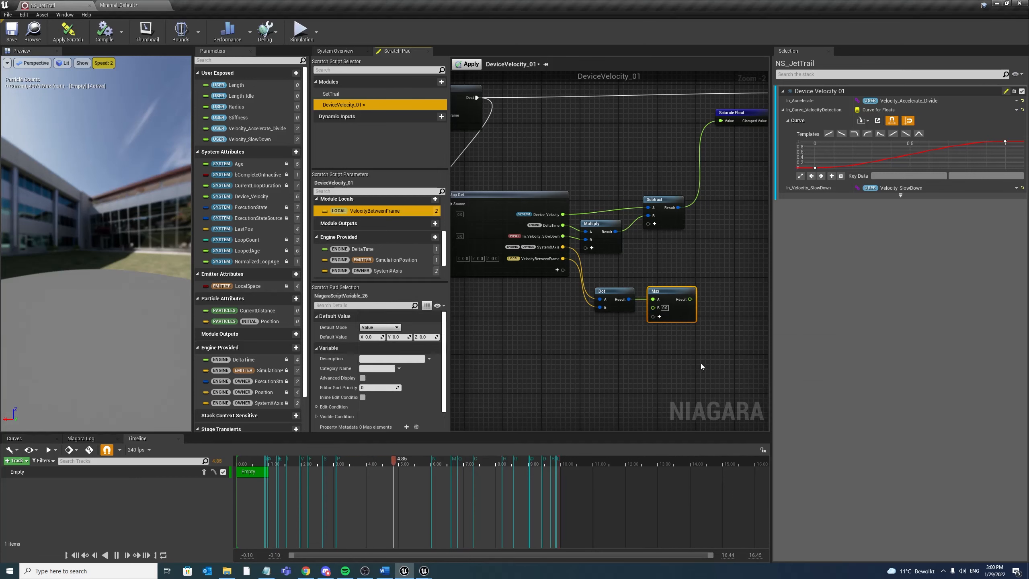
right_click_drag(703, 310, 671, 318)
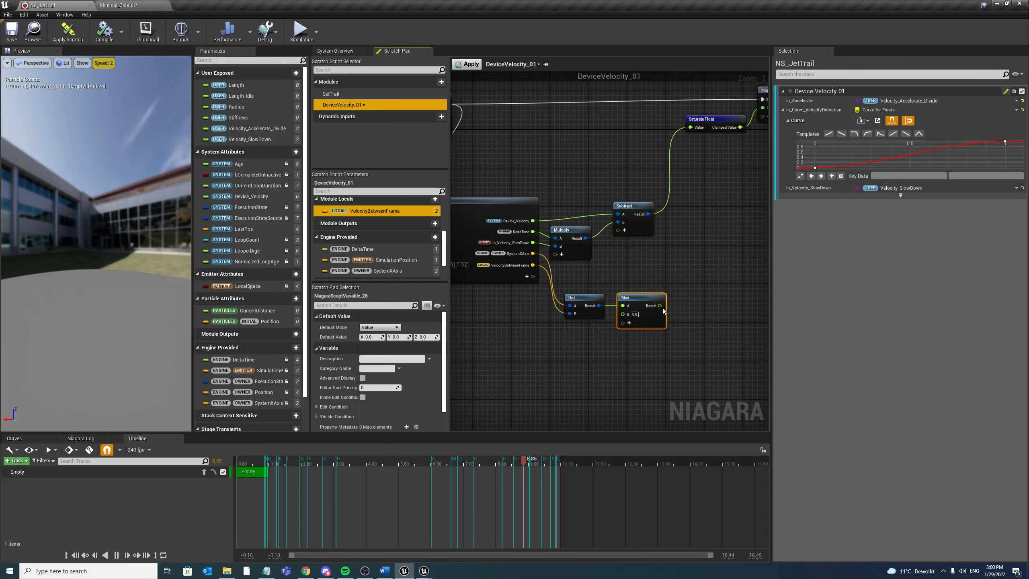
Add a Curve for Floats input named In_Curve_Reversing_Detection to the slowdown section's Map Get
left_click_drag(662, 307, 700, 301)
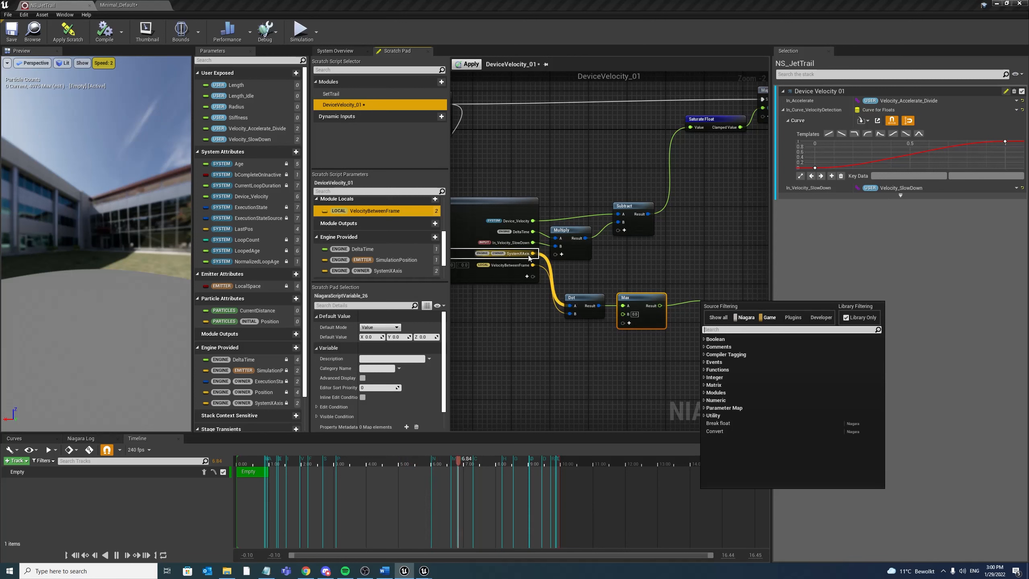
left_click(526, 277)
type("sa")
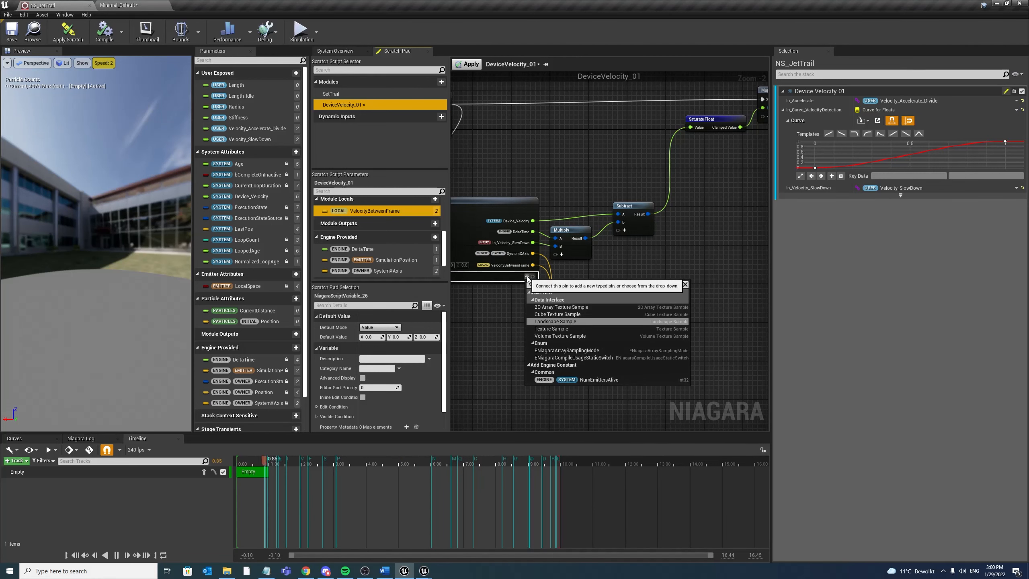
key("BackSpace")
key("BackSpace")
type("curve")
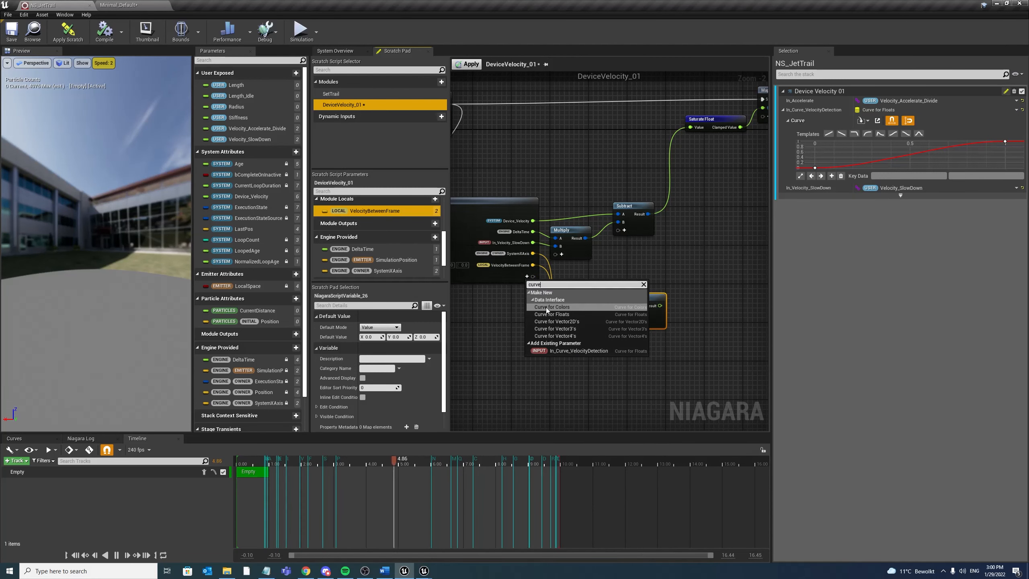
left_click(552, 315)
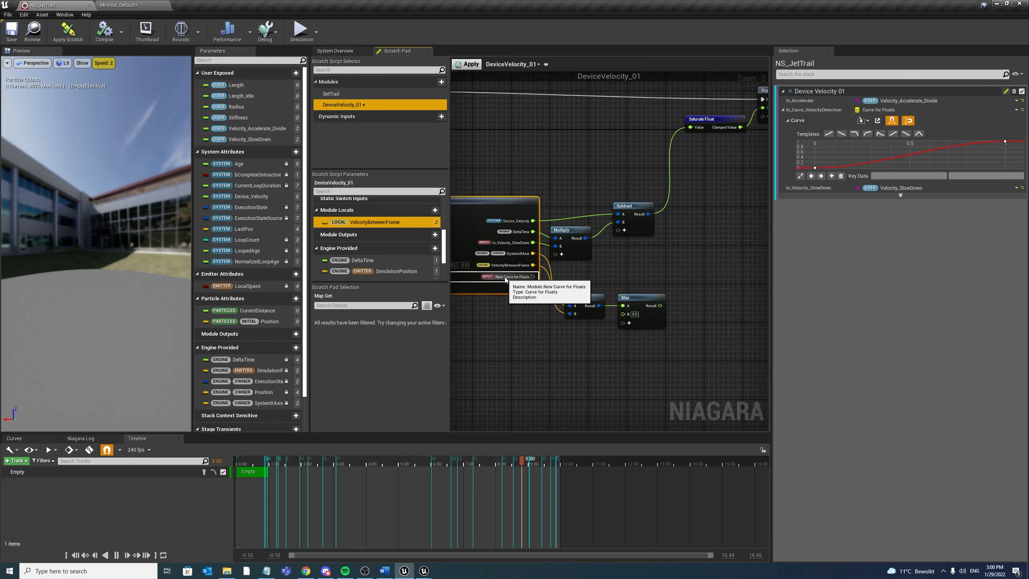
key("BackSpace")
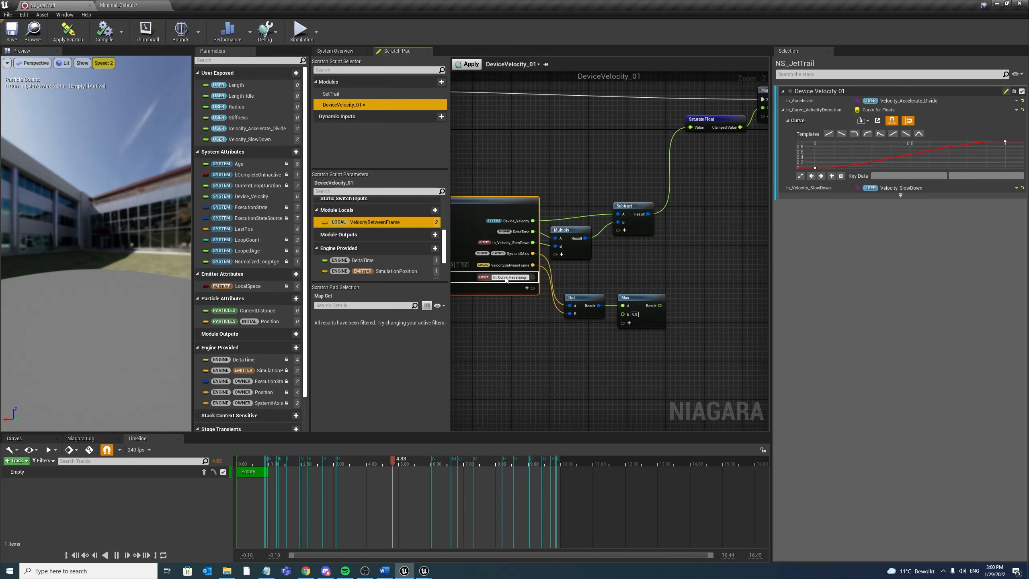
type("tion")
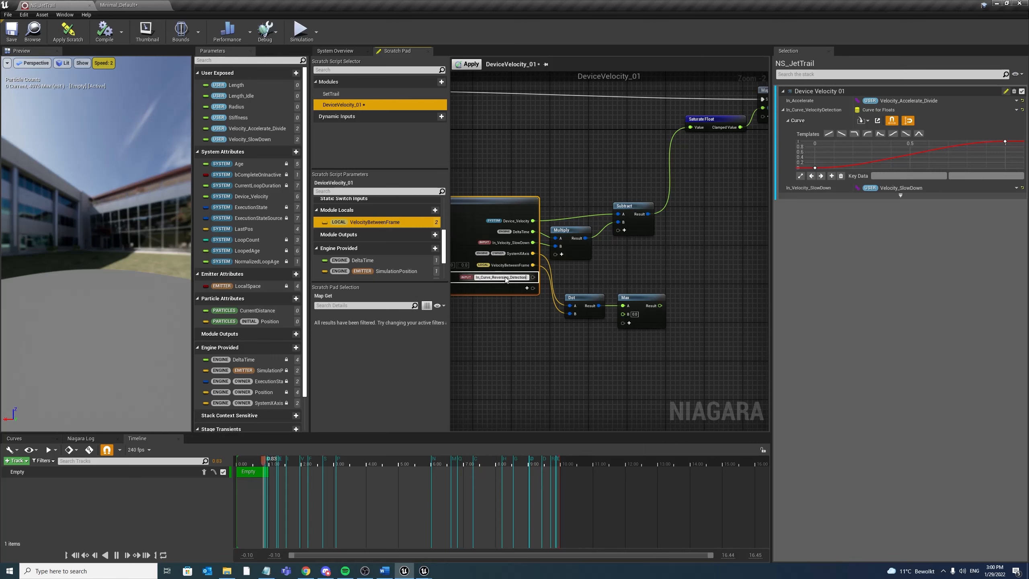
key("Return")
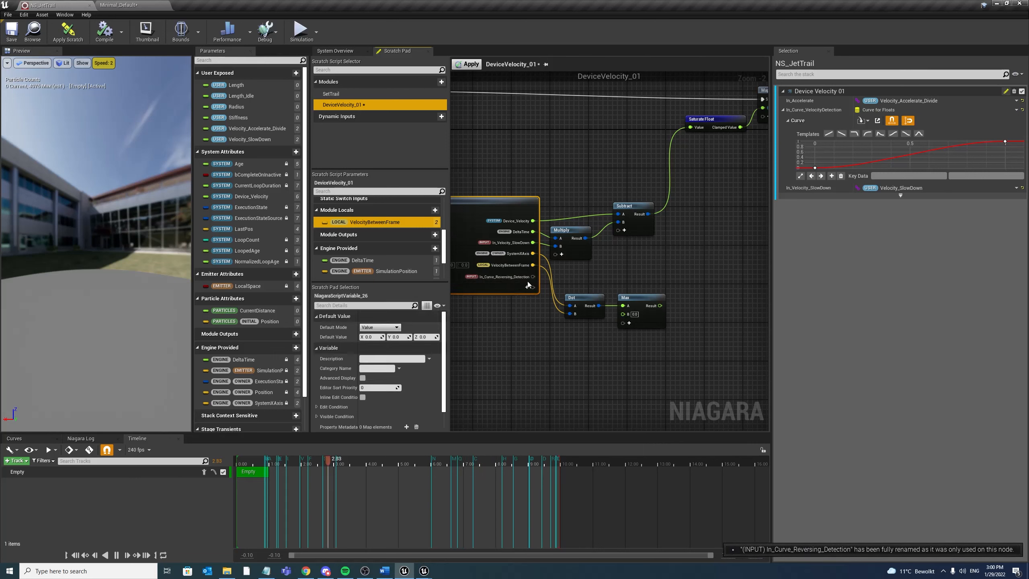
Create a Sample Curve node from In_Curve_Reversing_Detection and connect the Max result to its X input
left_click_drag(532, 277, 666, 272)
type("sample curve")
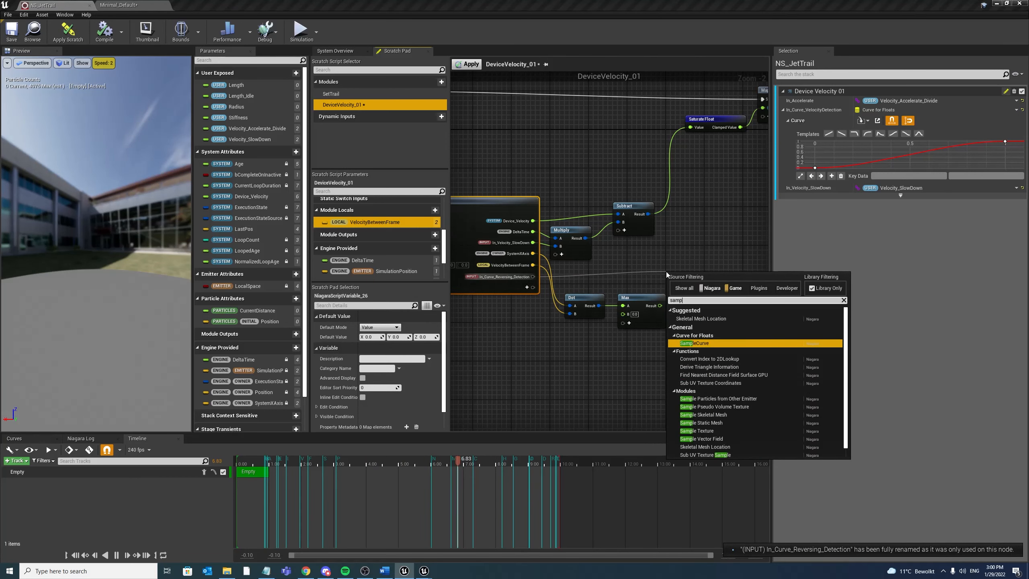
key("Return")
left_click_drag(660, 306, 691, 273)
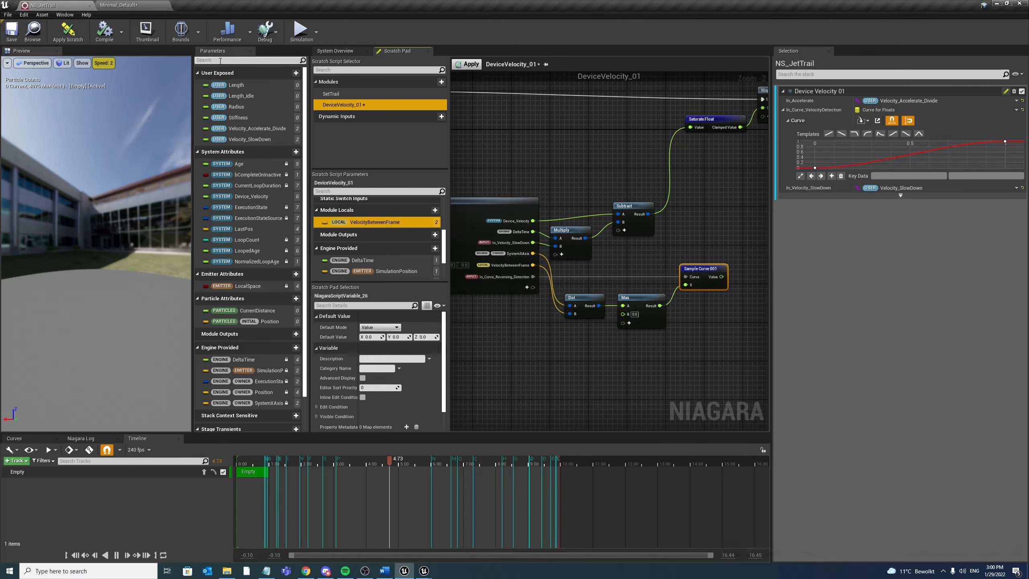
Duplicate the user parameter Velocity_SlowDown and name the copy Velocity_SlowDown_Reversing
left_click(296, 73)
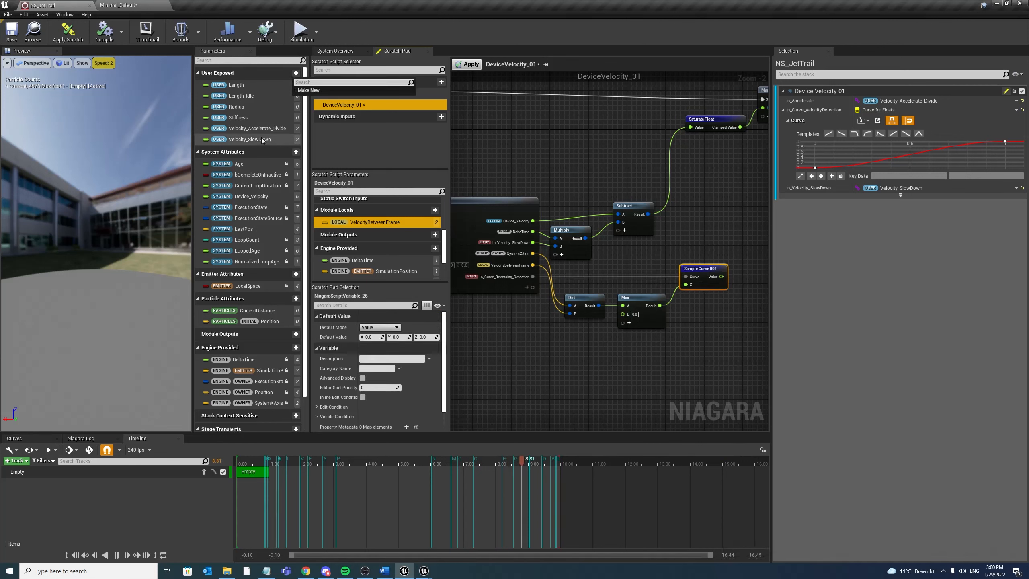
left_click(247, 139)
right_click(253, 139)
mouse_move(289, 180)
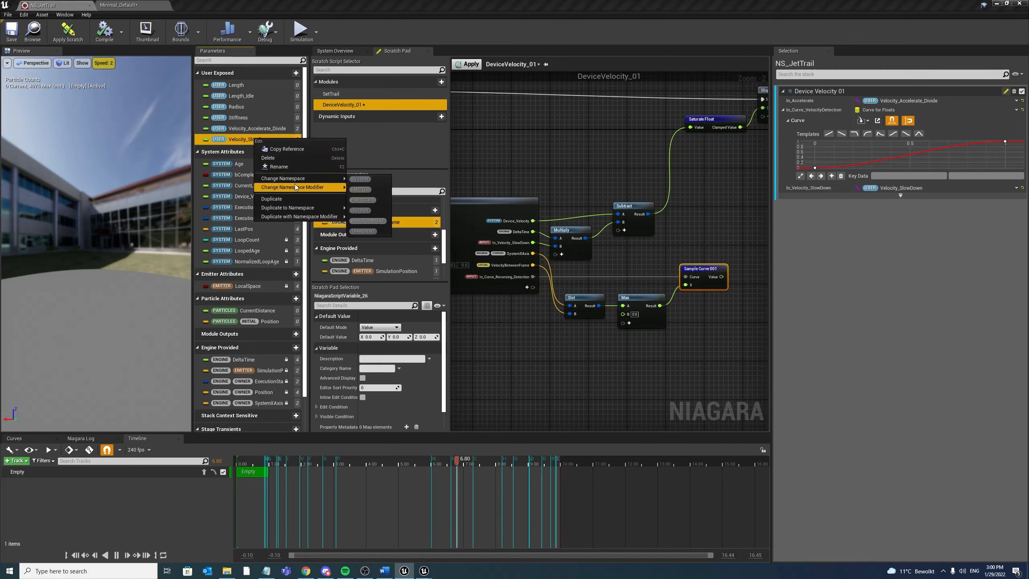
left_click(289, 198)
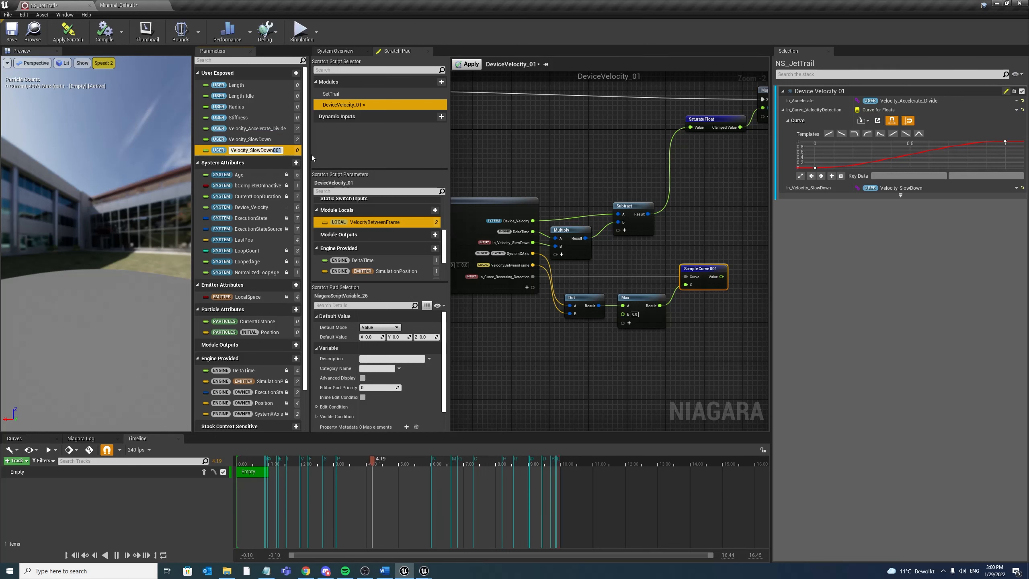
type("_Revers")
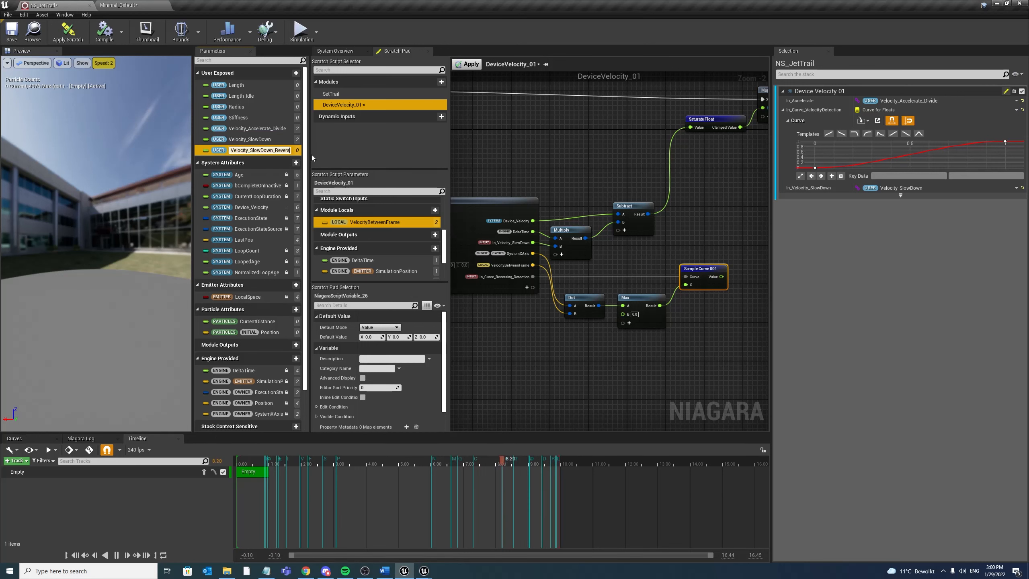
type("ing")
key("Return")
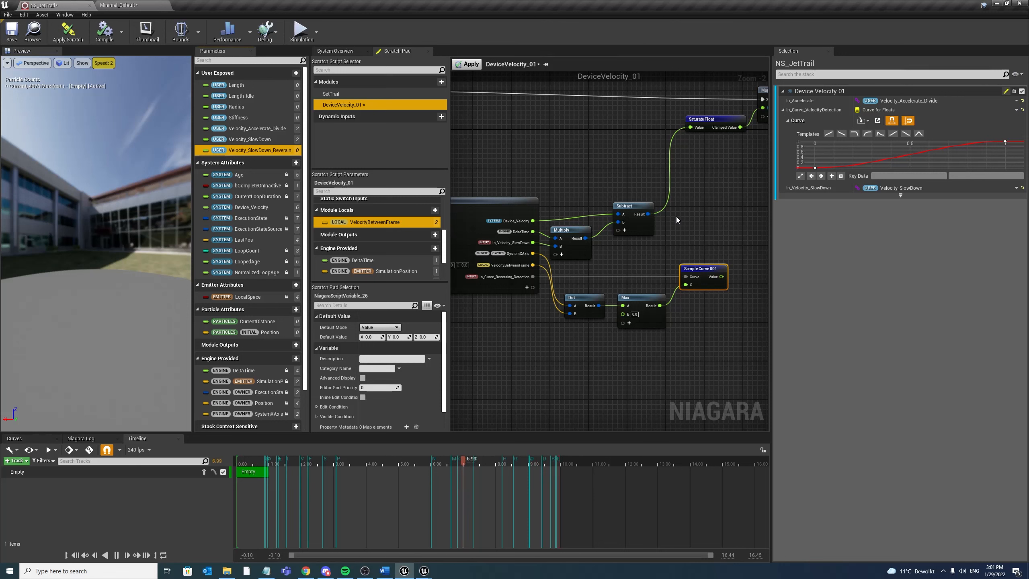
Add a Multiply node after the new Sample Curve node and connect the sampled Value to its input A
right_click_drag(722, 227, 668, 229)
left_click(609, 204)
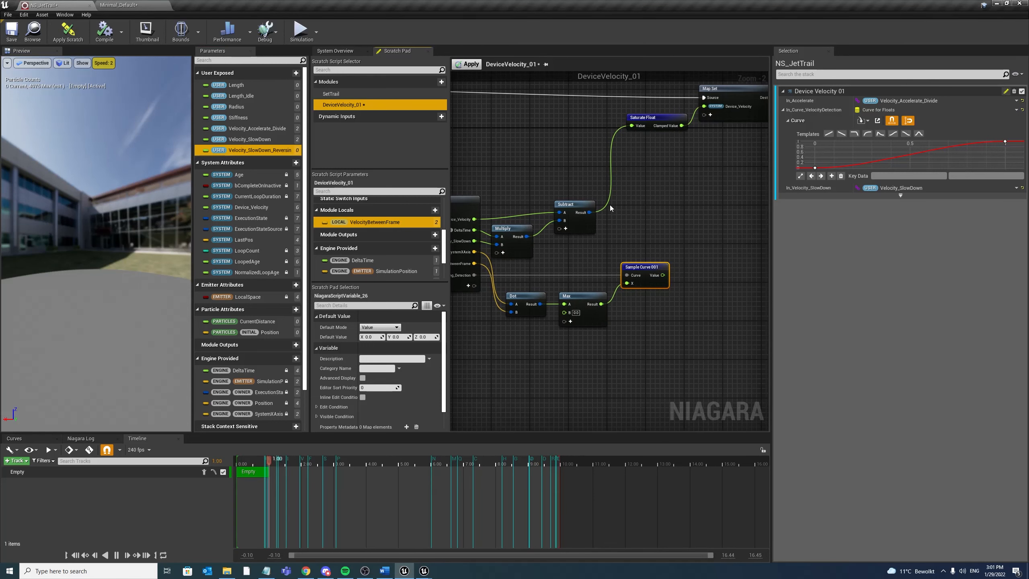
key("m")
left_click(697, 240)
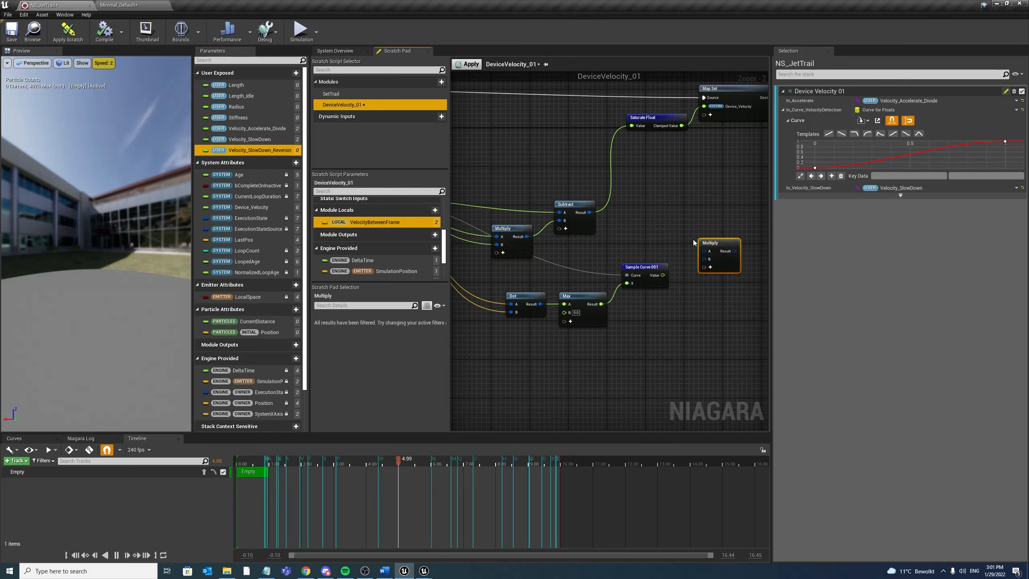
left_click_drag(661, 275, 708, 251)
Add a float input named In_Reversing_Slowdown to the slowdown section's Map Get
right_click_drag(560, 318, 663, 291)
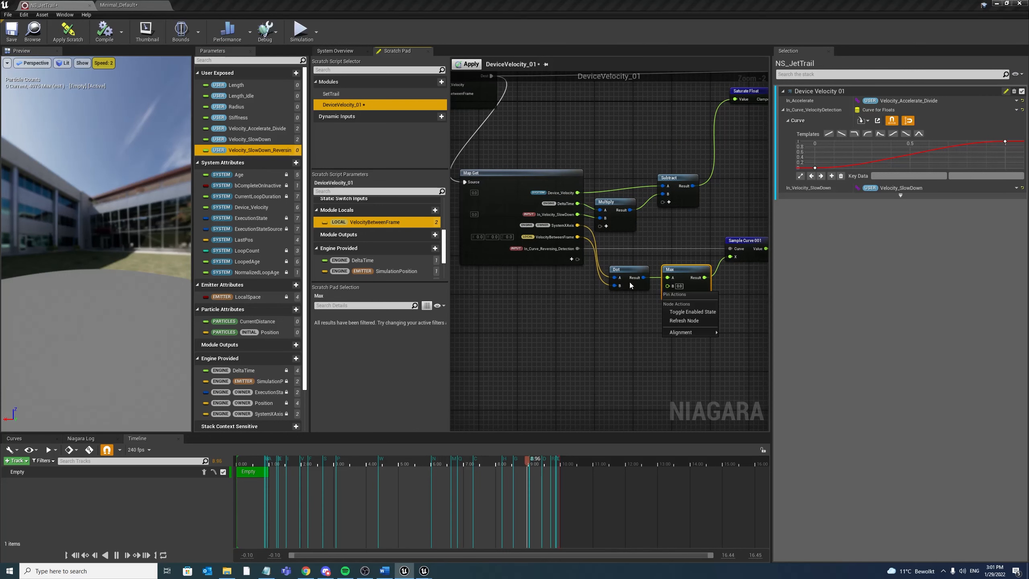
left_click(569, 259)
left_click(571, 259)
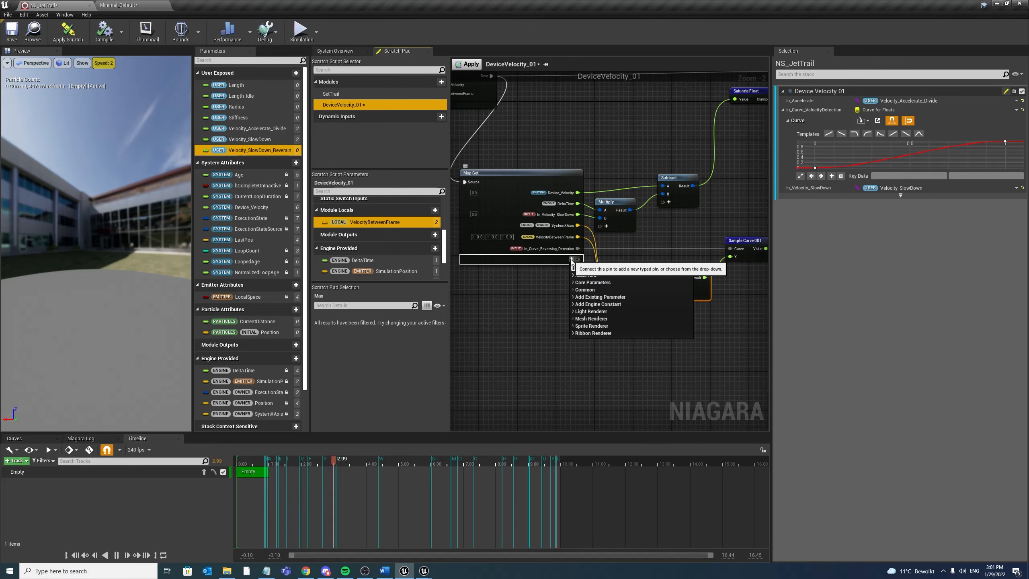
type("in")
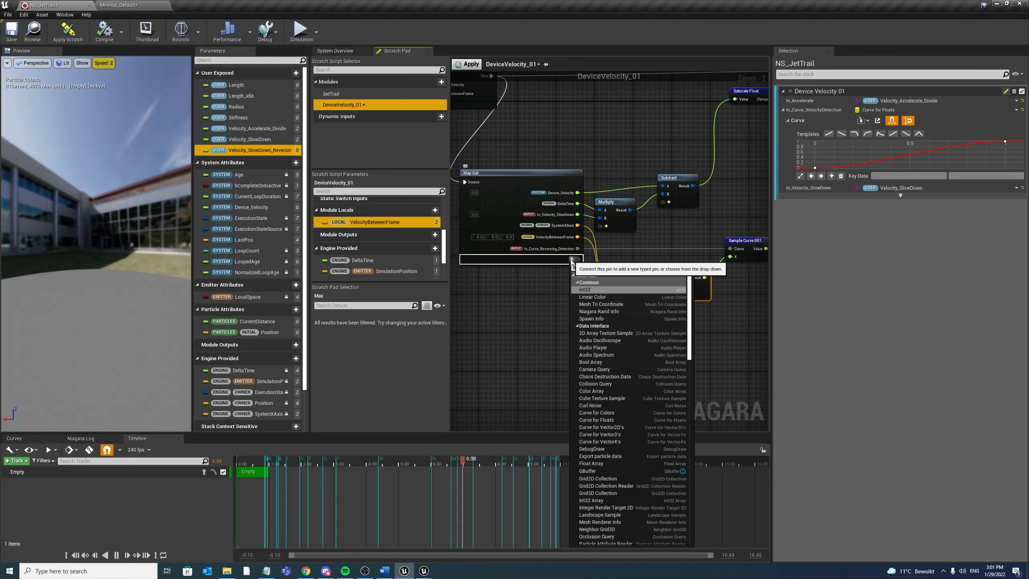
key("BackSpace")
key("BackSpace")
type("float")
key("Return")
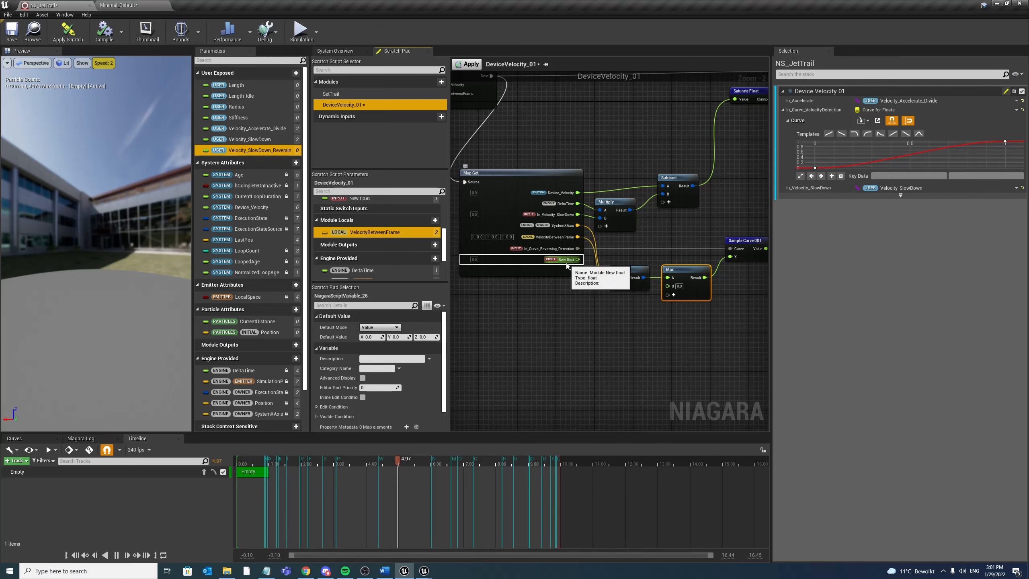
double_click(566, 261)
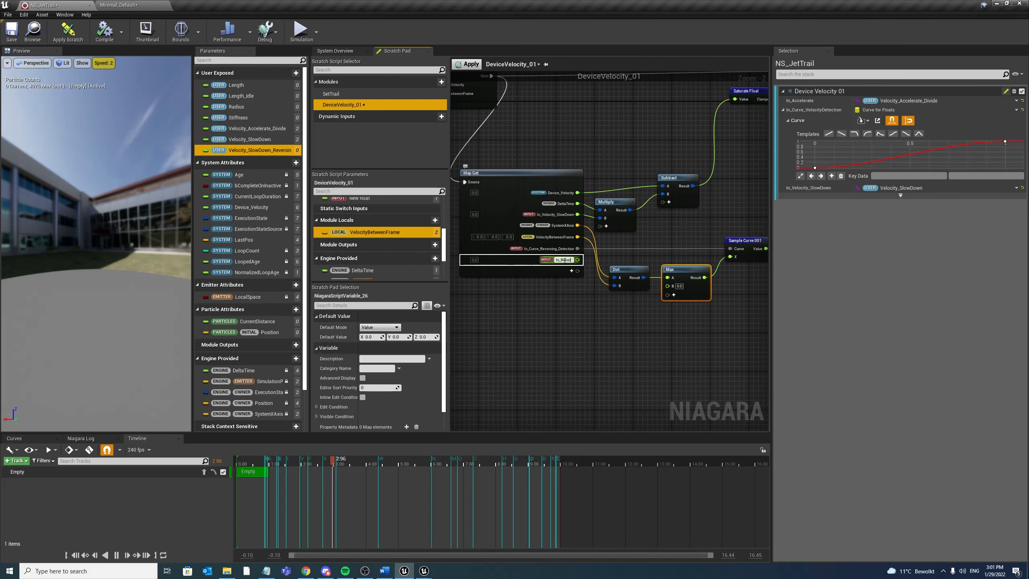
type("In_Reversing_SlowD")
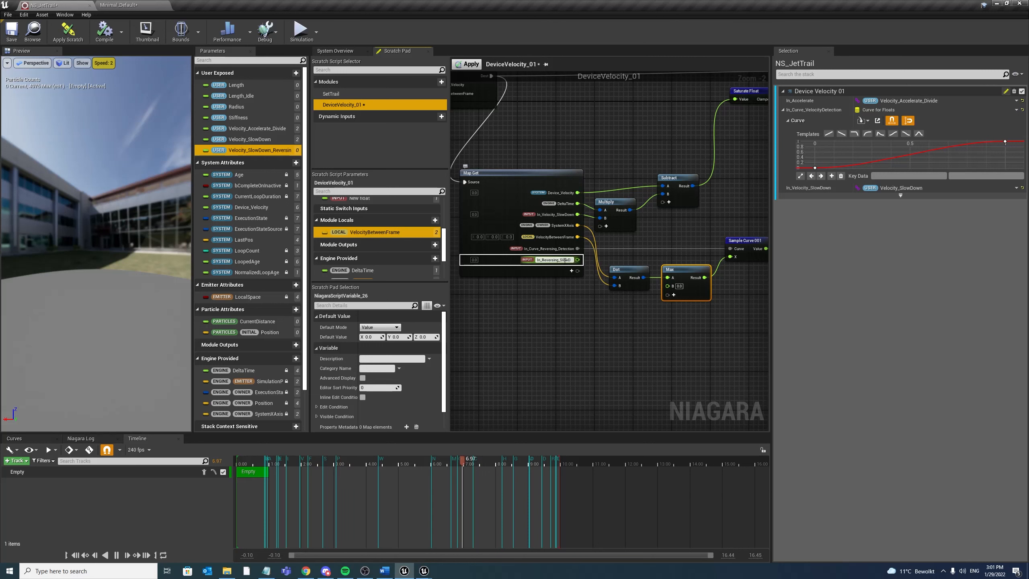
type("own")
key("Return")
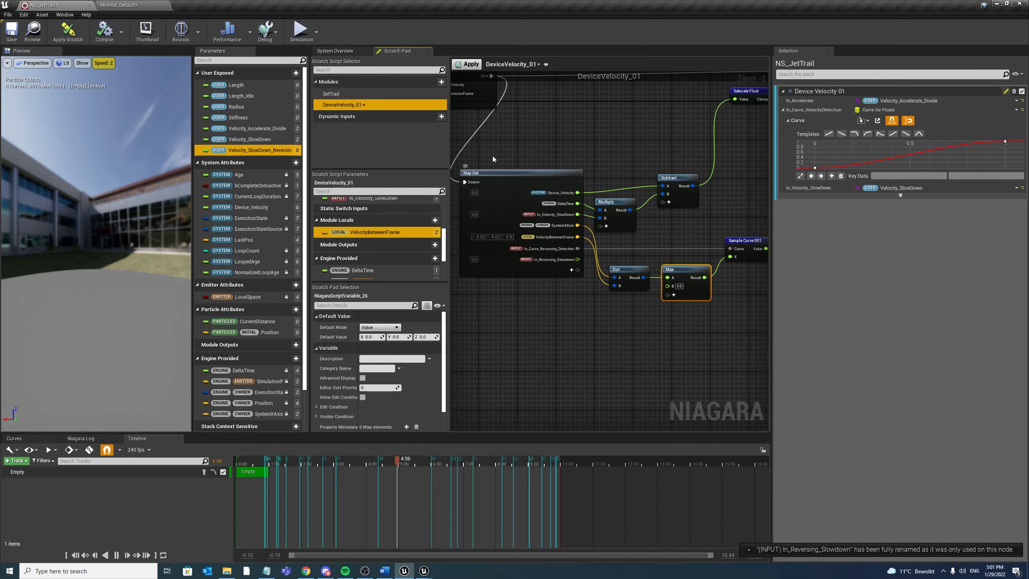
Connect In_Reversing_Slowdown to input B of the Multiply node that follows the reversing Sample Curve
right_click_drag(528, 338, 490, 325)
right_click_drag(509, 288, 423, 303)
mouse_move(541, 290)
right_mouse_down()
mouse_move(528, 291)
mouse_move(610, 305)
right_mouse_up()
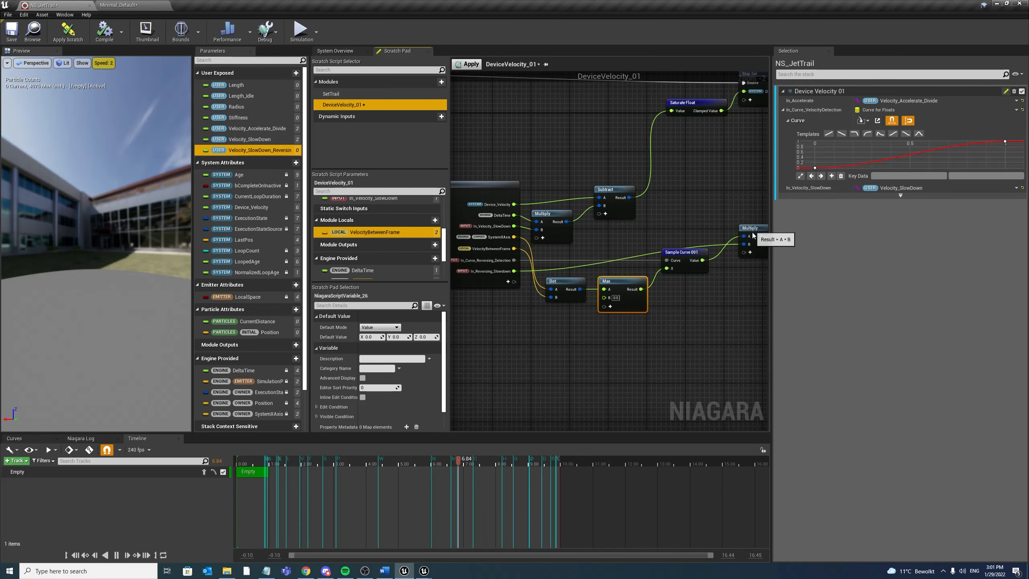
Reposition the Multiply node that follows the reversing Sample Curve and connect its Result to a new input C of the Subtract node
left_click_drag(750, 228, 755, 262)
right_click_drag(616, 197, 554, 243)
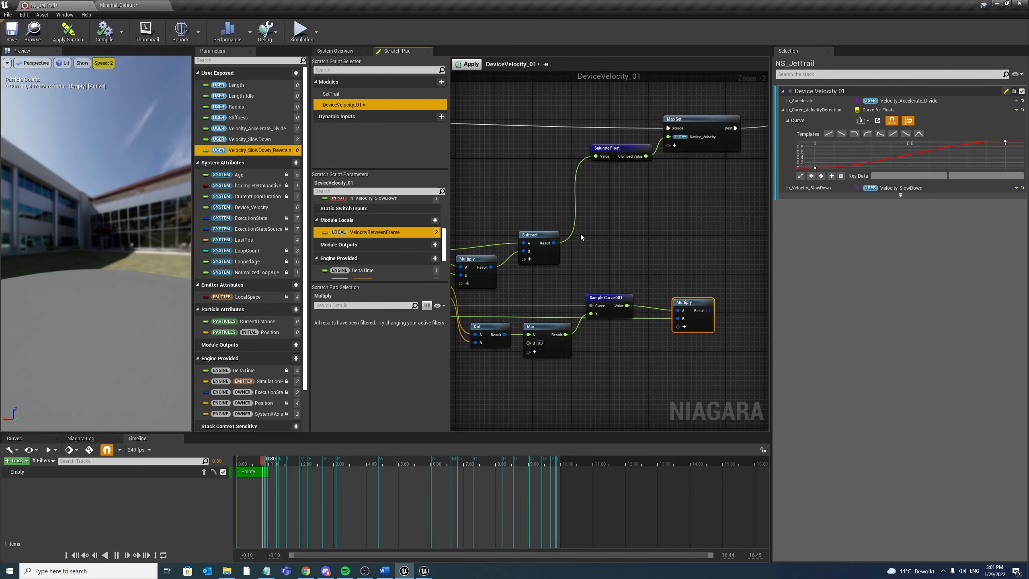
left_click(545, 255)
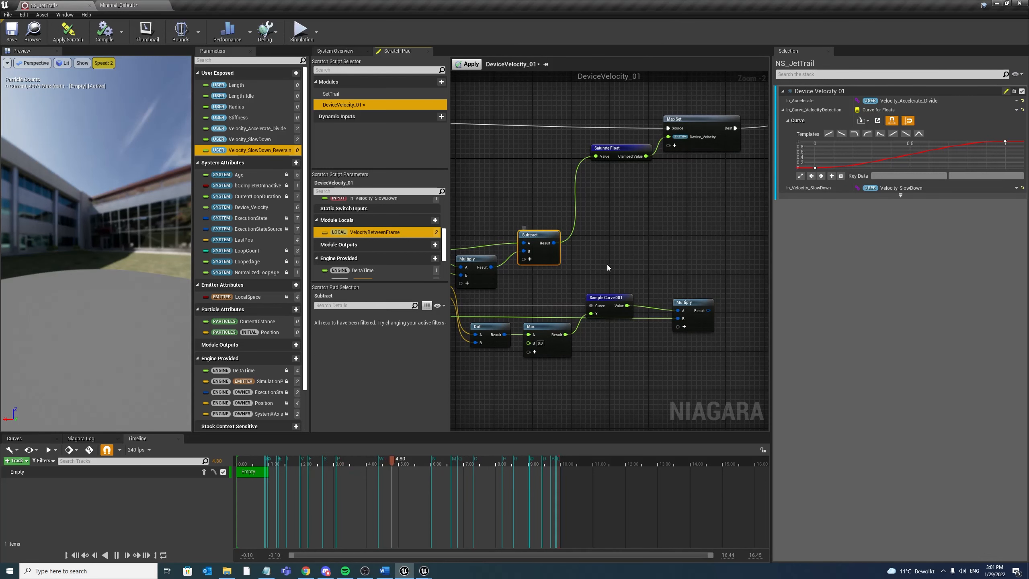
right_click_drag(607, 264, 624, 250)
left_click_drag(727, 297, 542, 247)
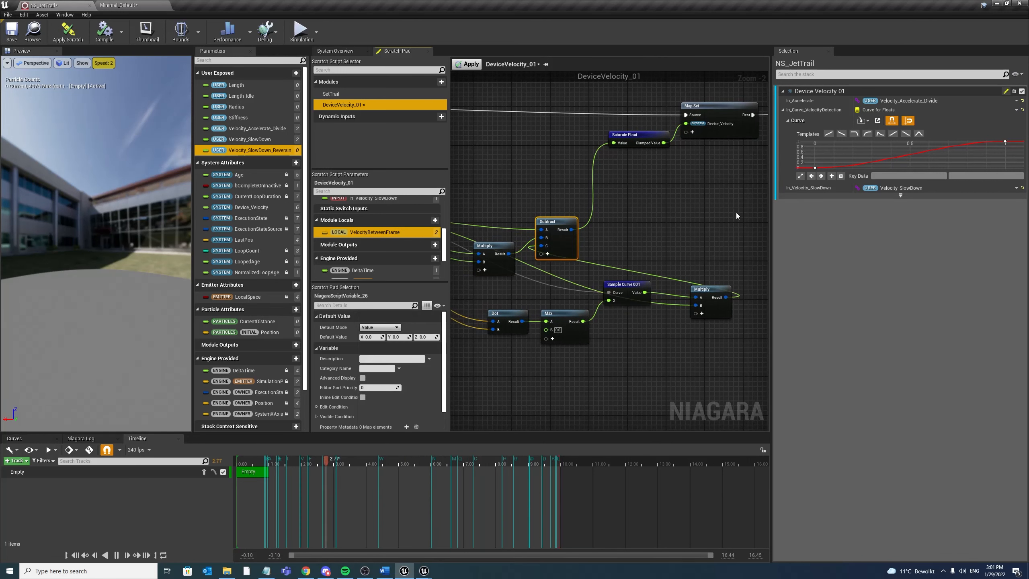
Apply the DeviceVelocity_01 changes and link the module's In_Reversing_Slowdown input to the user parameter Velocity_SlowDown_Reversing
right_click_drag(690, 202, 618, 202)
scroll(618, 202, "down", 2)
right_click_drag(594, 145, 627, 139)
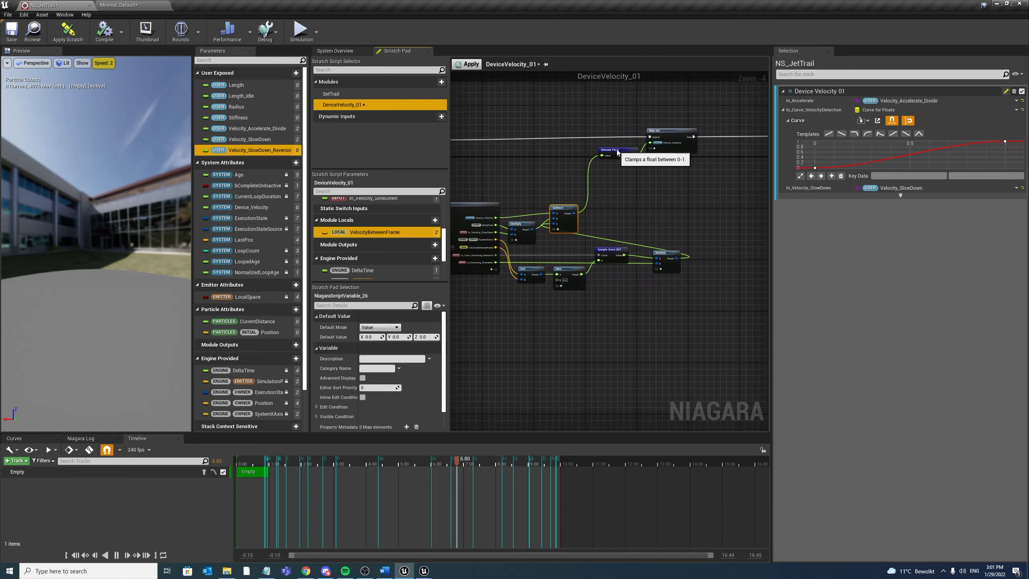
left_click(468, 64)
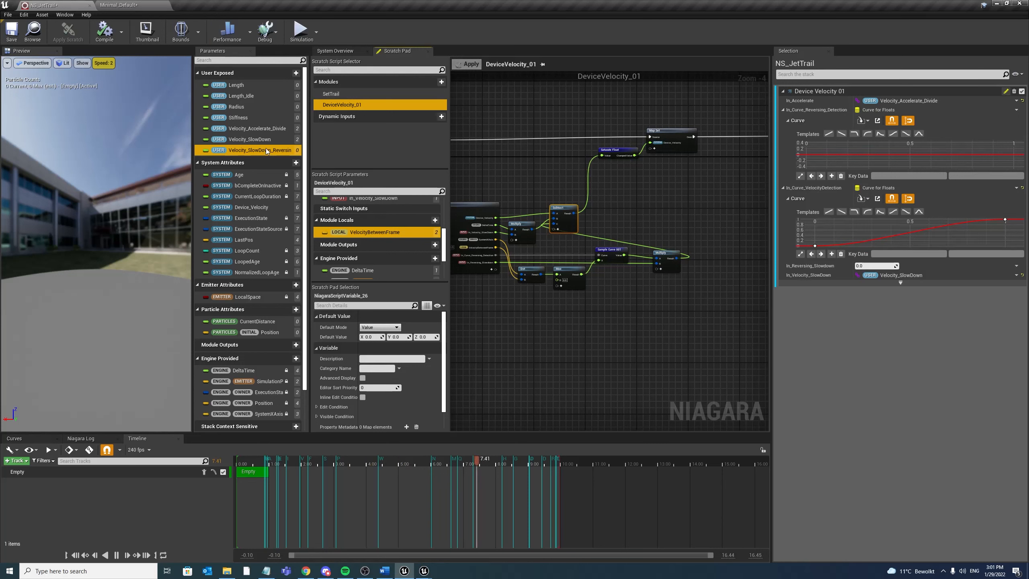
left_click_drag(259, 150, 872, 272)
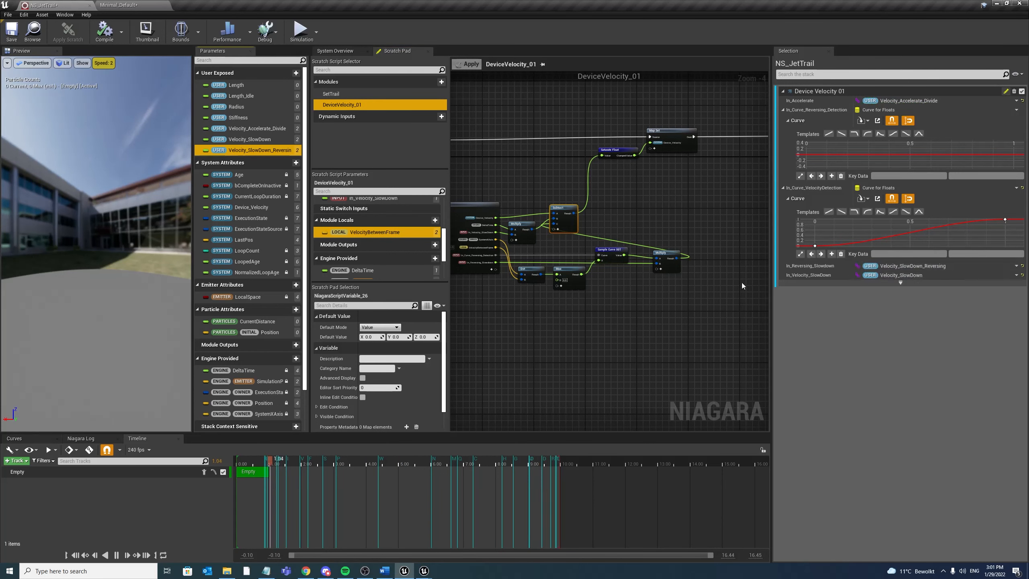
In the Minimal_Default level, set Velocity_SlowDown_Reversing on the NS_JetTrail actor to 2.0 and test it by moving the TrailSource cone
right_click_drag(567, 256, 664, 256)
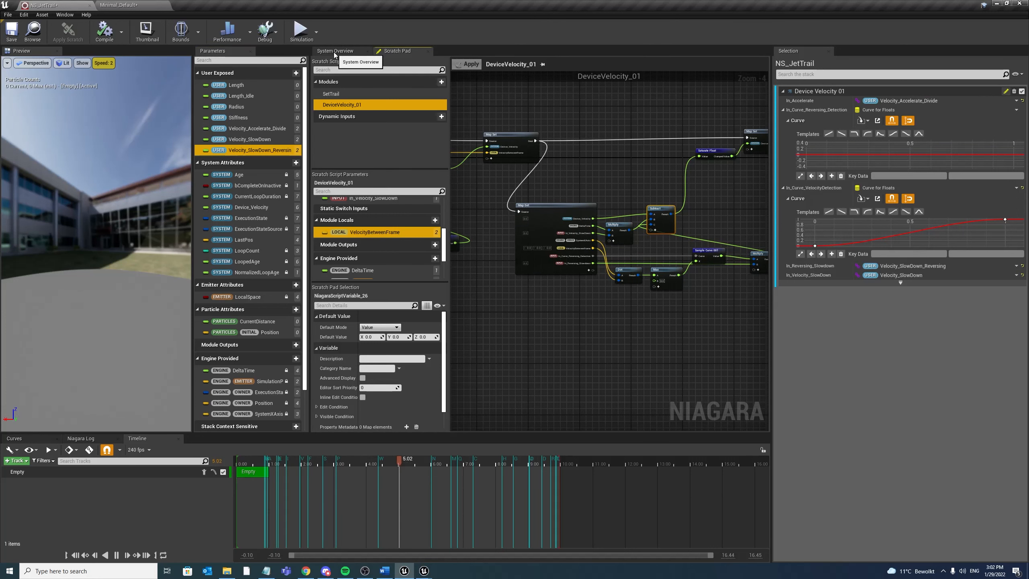
left_click(335, 51)
left_click(125, 4)
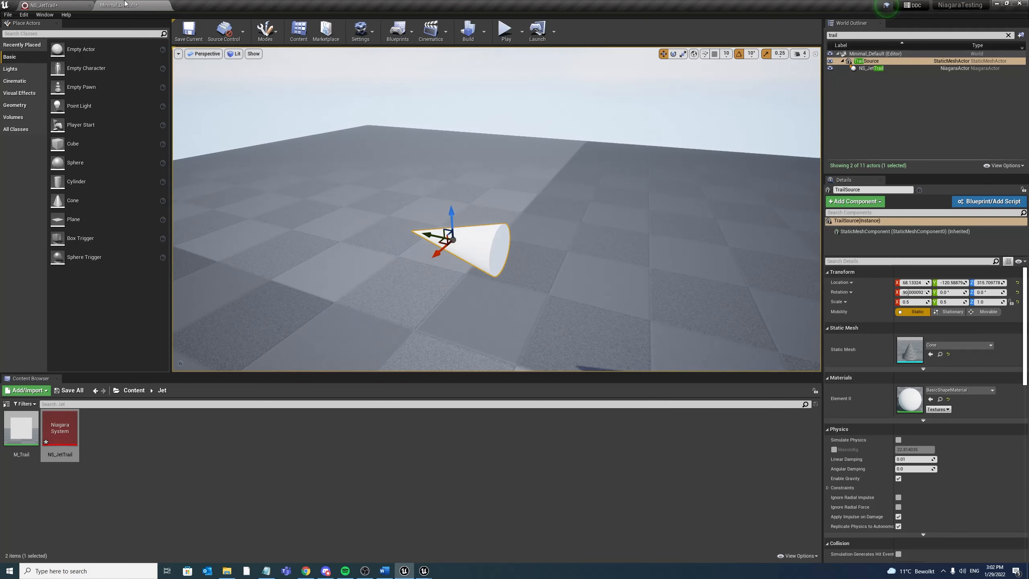
left_click(871, 68)
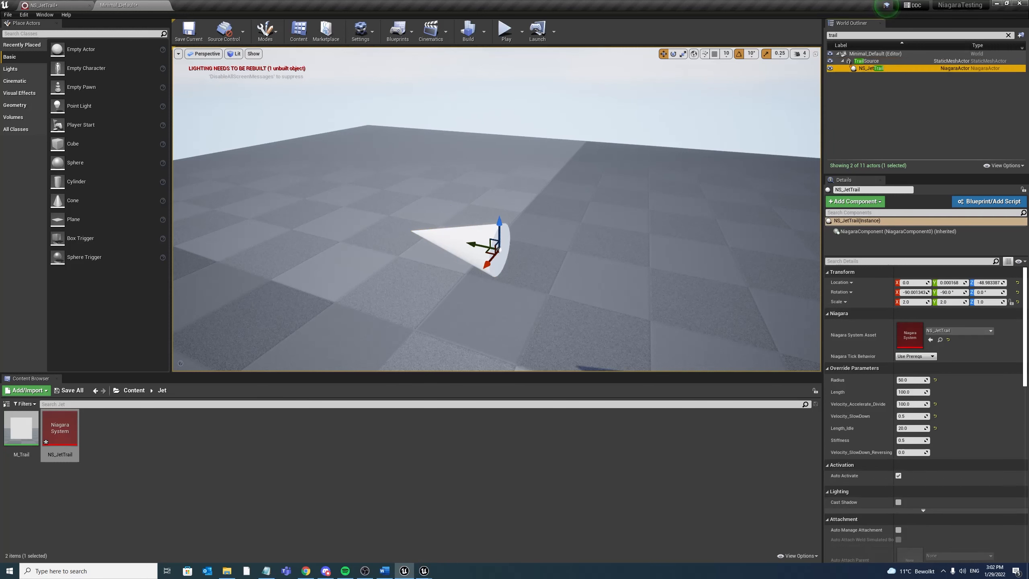
left_click(909, 452)
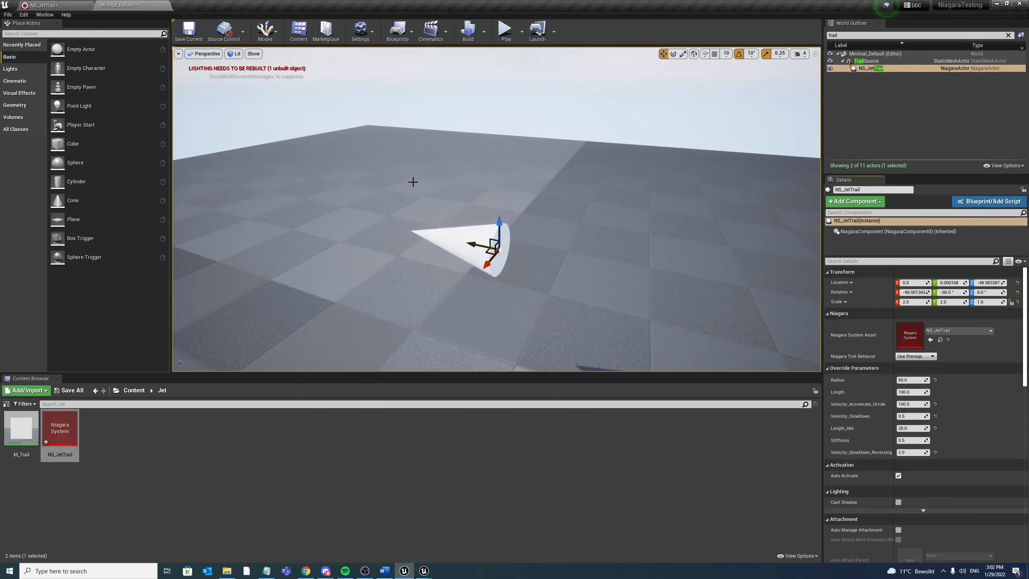
left_click(446, 237)
left_click_drag(435, 237, 431, 285)
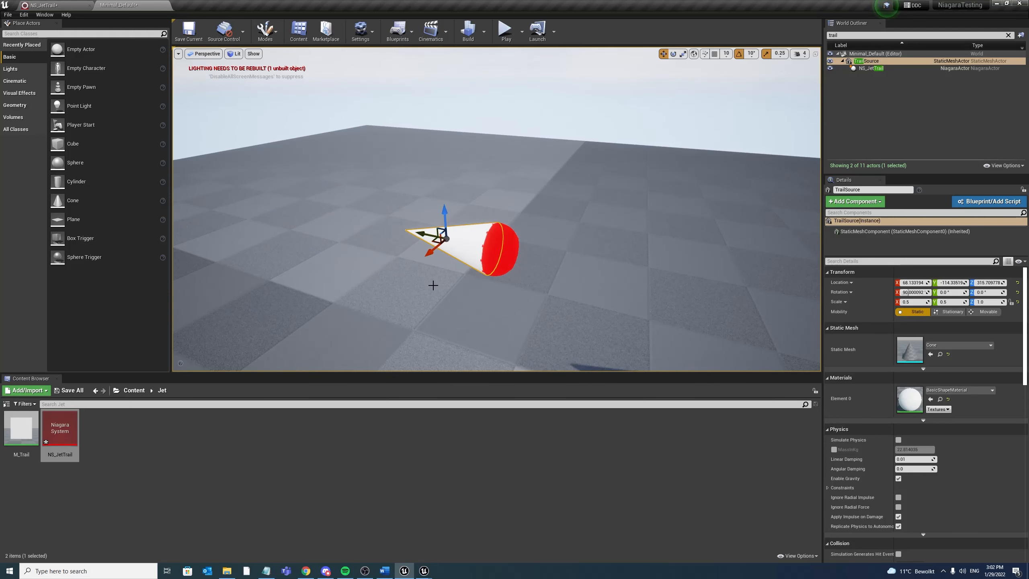
Set Velocity_SlowDown_Reversing on the NS_JetTrail actor to 10 and move the TrailSource cone to test the trail
left_click(865, 68)
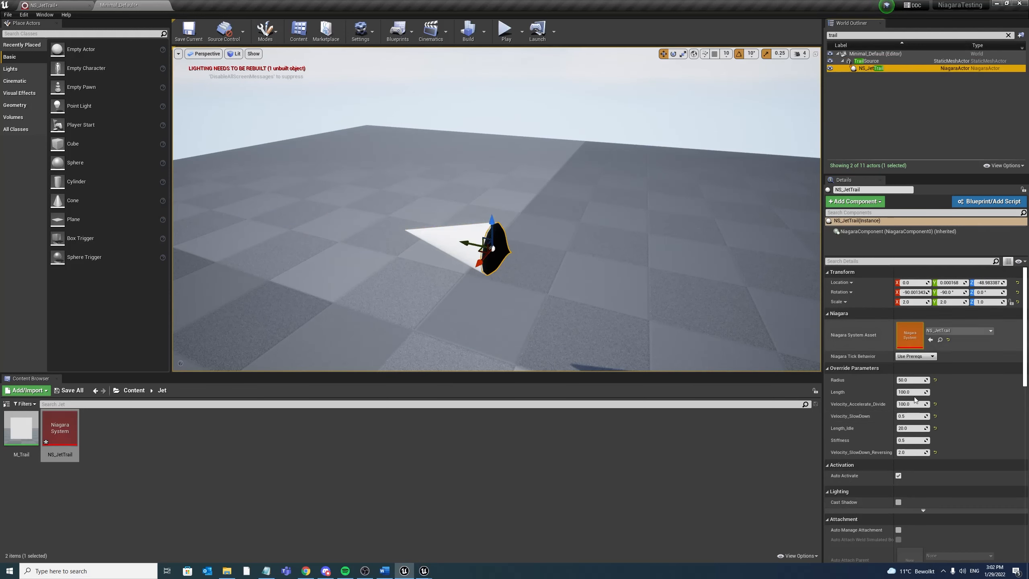
left_click(913, 452)
type("10")
key("Return")
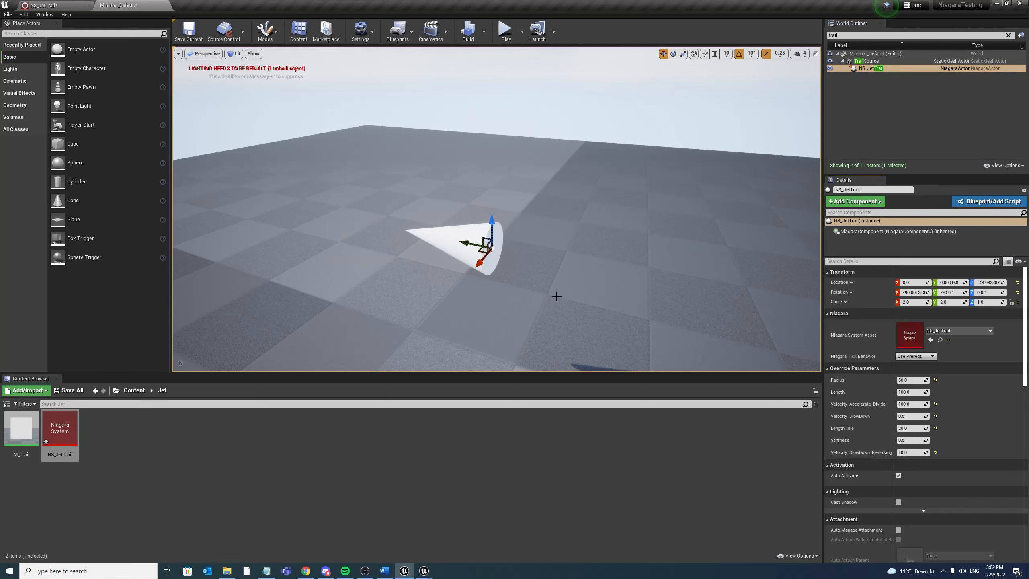
left_click(456, 238)
left_click_drag(429, 237, 353, 241)
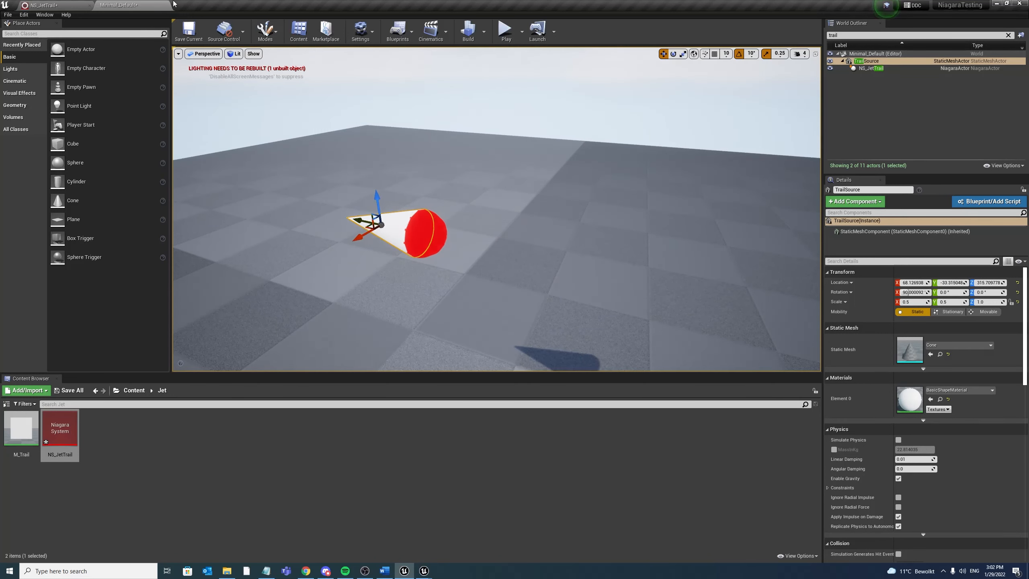
Give In_Curve_Reversing_Detection the smooth curve template rising from 0 to 1, and move the TrailSource cone in the level to test it
left_click(45, 5)
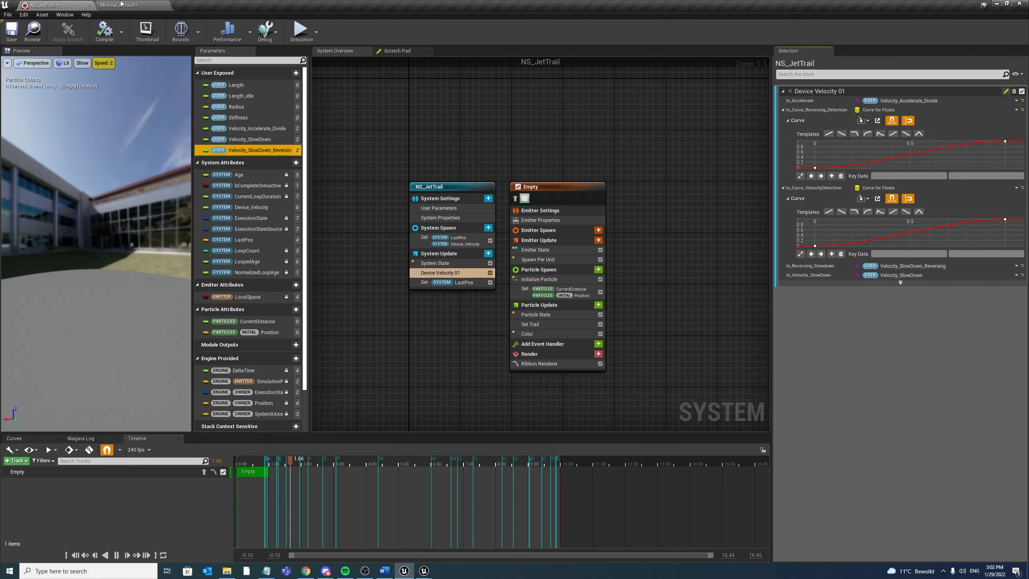
left_click(139, 4)
left_click_drag(357, 239, 444, 255)
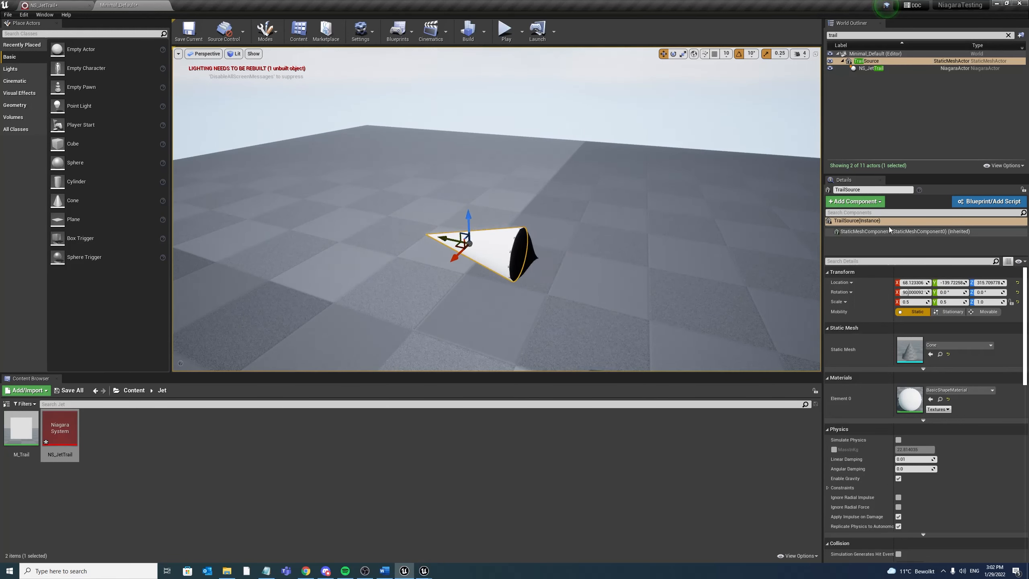
Set the NS_JetTrail actor's Velocity_SlowDown_Reversing to 2.0 and check the trail by moving the TrailSource cone with the new curve
left_click(871, 68)
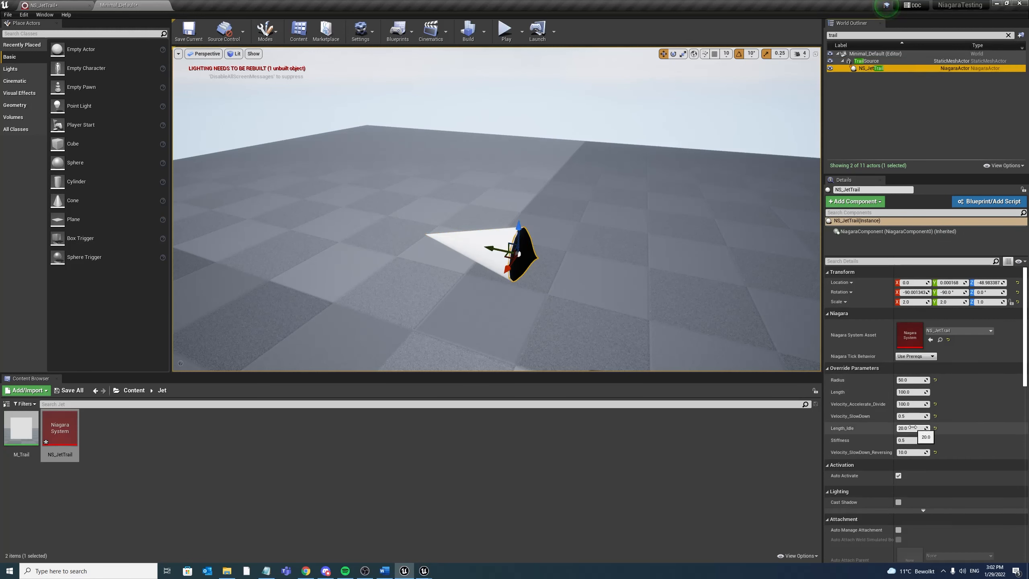
left_click(913, 428)
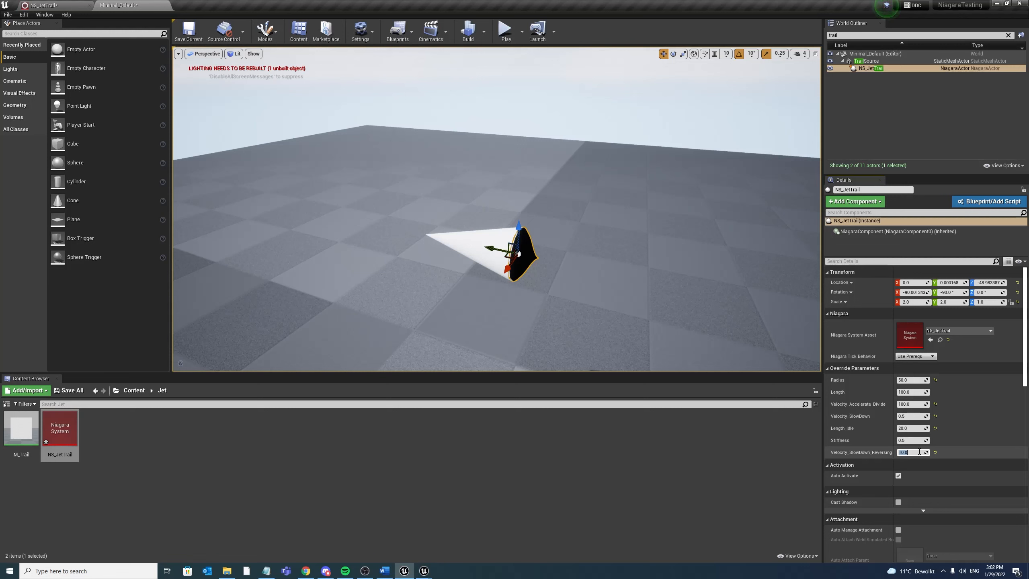
left_click(469, 249)
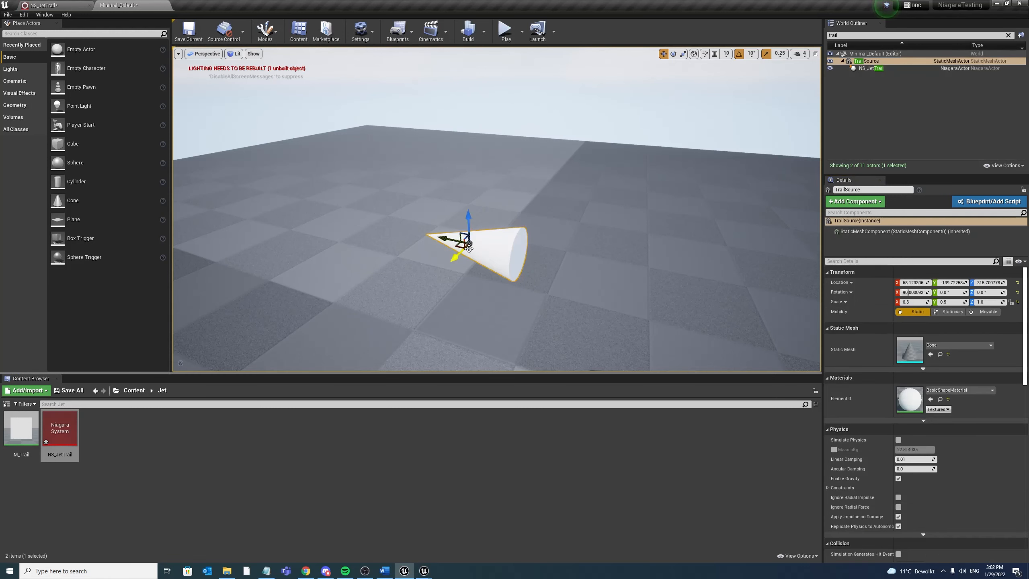
left_click_drag(453, 242, 413, 245)
Set Velocity_SlowDown_Reversing on the NS_JetTrail actor to 0.5 and move the TrailSource cone to compare the trail
left_click(902, 68)
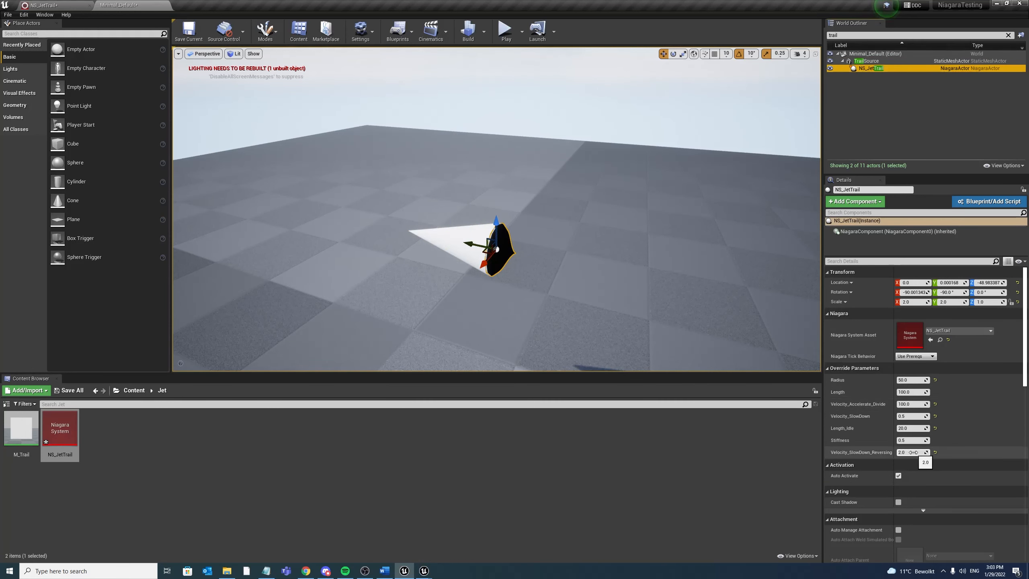
left_click(914, 452)
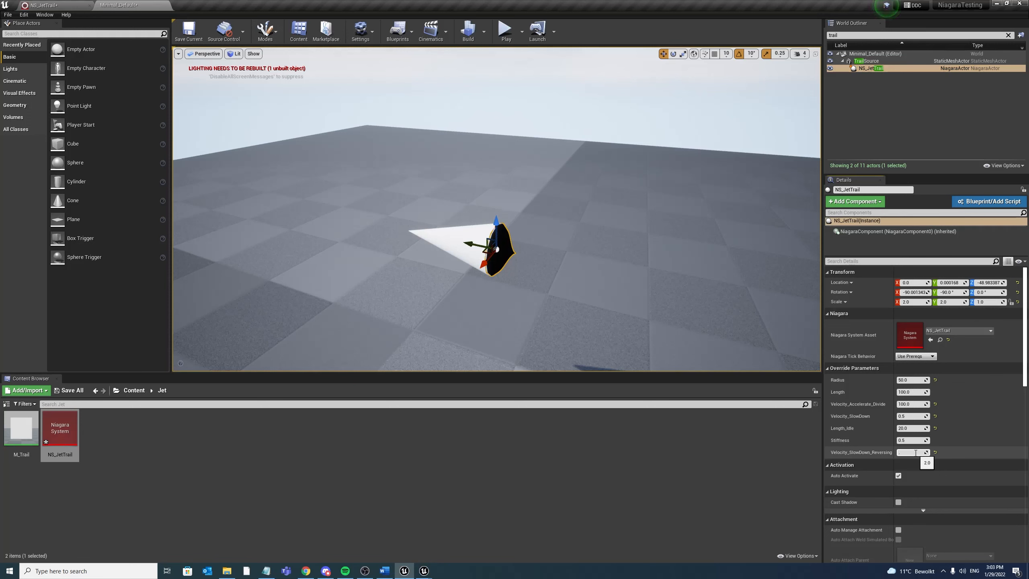
type("0.5")
key("Return")
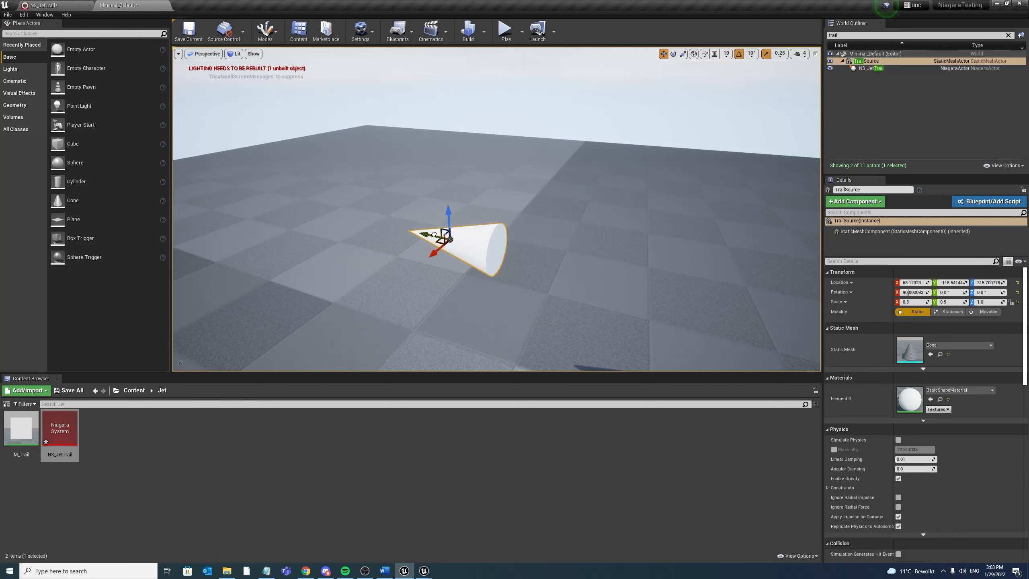
left_click_drag(434, 235, 380, 207)
In DeviceVelocity_01, connect DeltaTime to a new input C of the reversing slowdown's Multiply node and apply the script
left_click(74, 4)
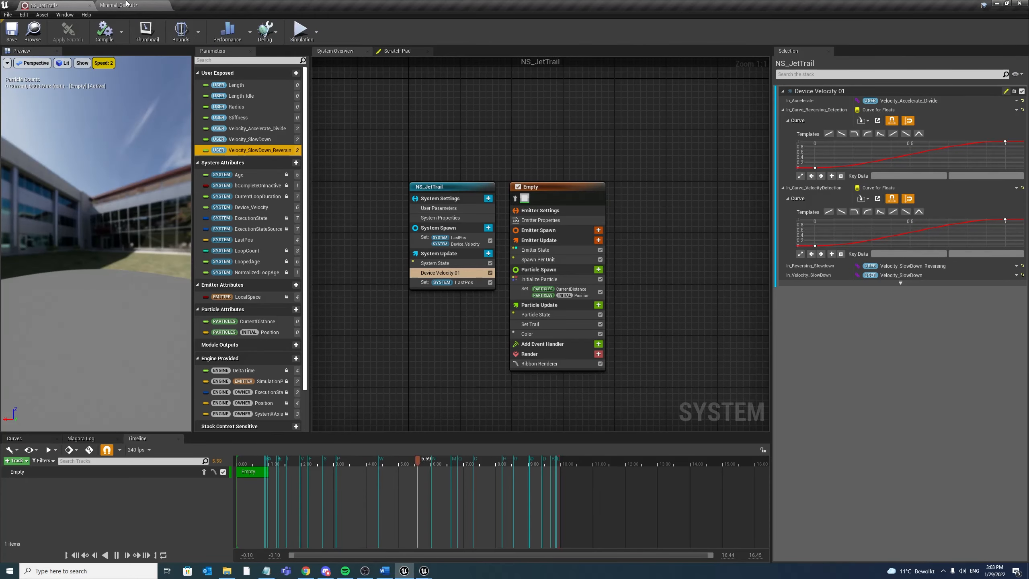
double_click(442, 272)
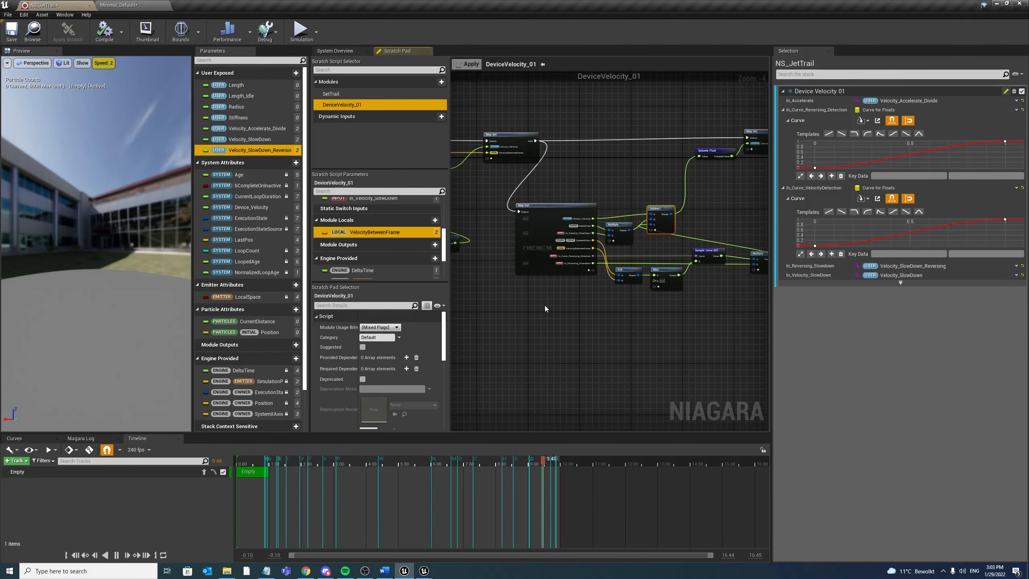
scroll(608, 296, "up", 2)
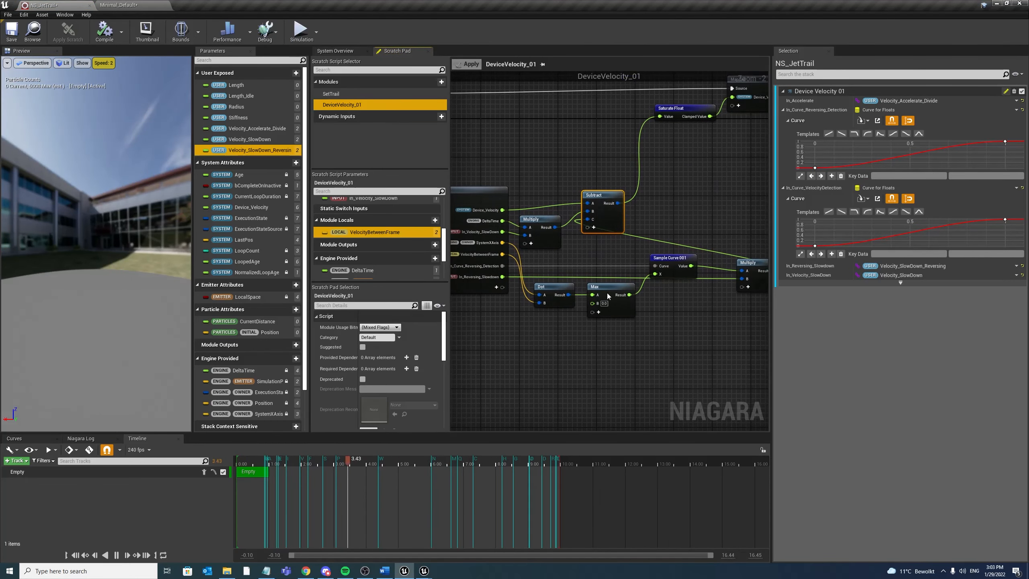
mouse_move(609, 261)
right_mouse_down()
mouse_move(574, 260)
mouse_move(607, 253)
right_mouse_up()
left_click_drag(649, 273, 675, 259)
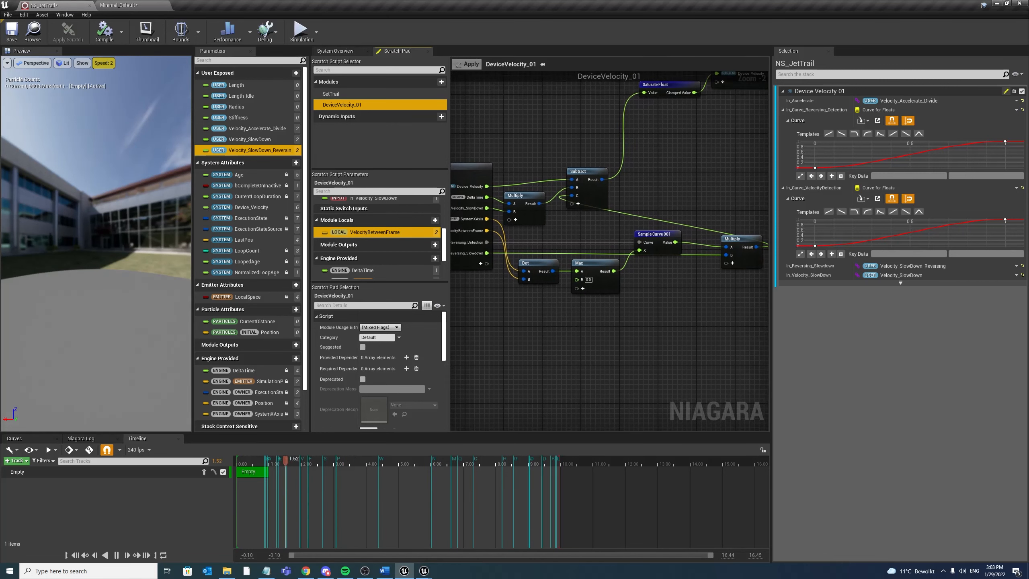
right_click_drag(501, 225, 523, 220)
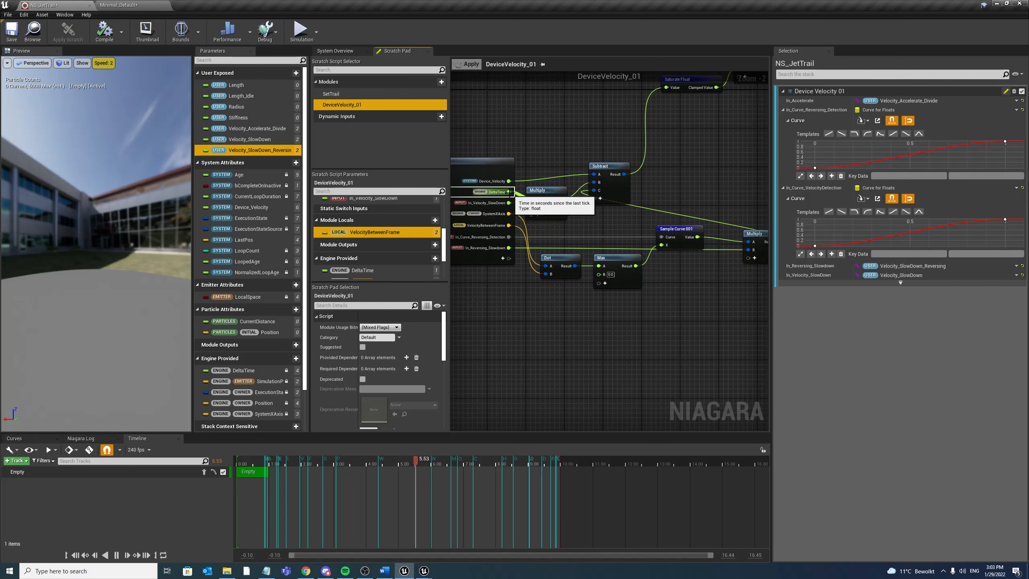
left_click_drag(511, 194, 707, 259)
right_click_drag(668, 320, 708, 336)
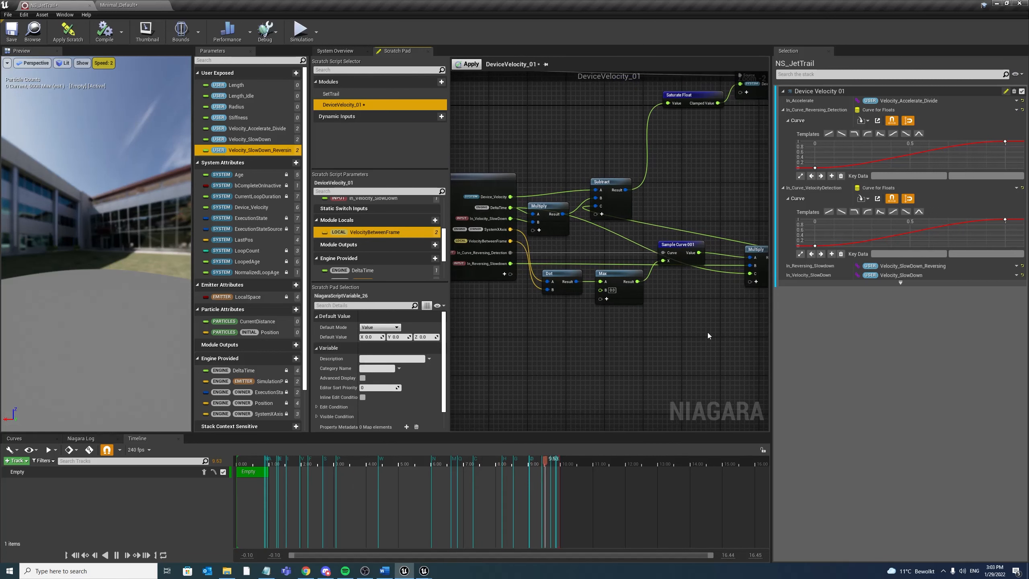
left_click(467, 63)
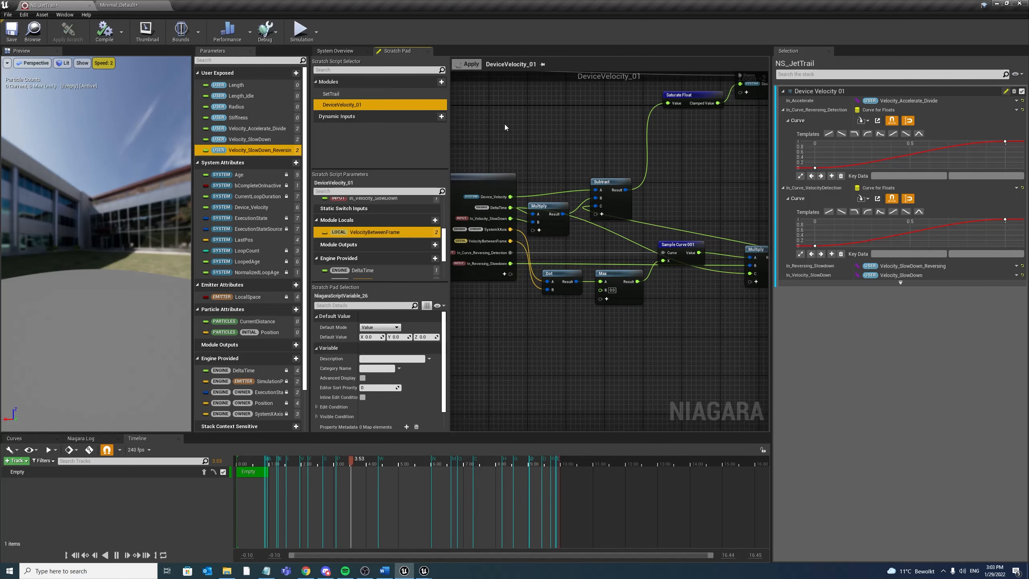
Test the DeltaTime-scaled reversing slowdown in the level by moving the TrailSource cone
right_click_drag(483, 122, 500, 123)
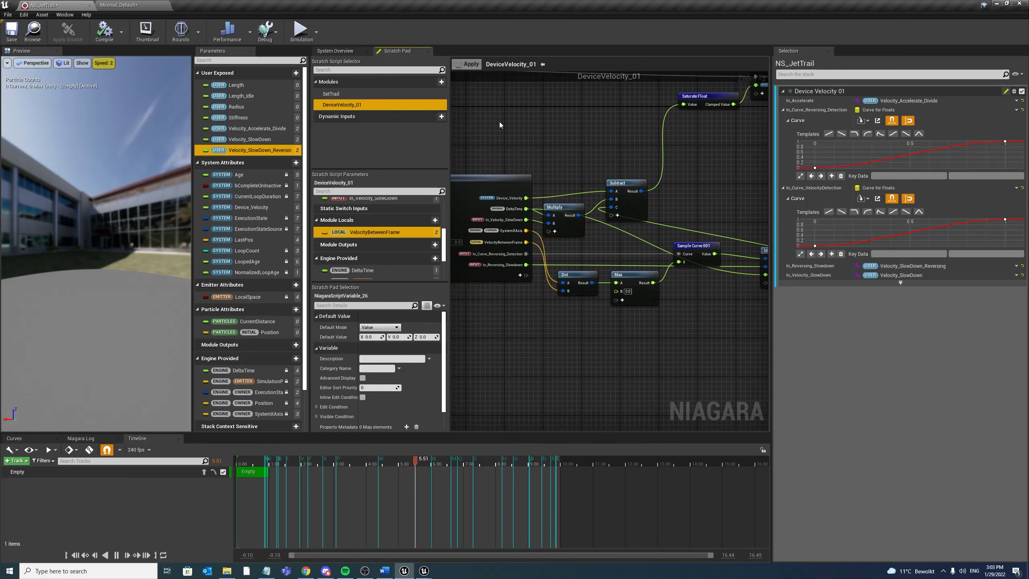
left_click(127, 4)
left_click_drag(428, 234, 413, 265)
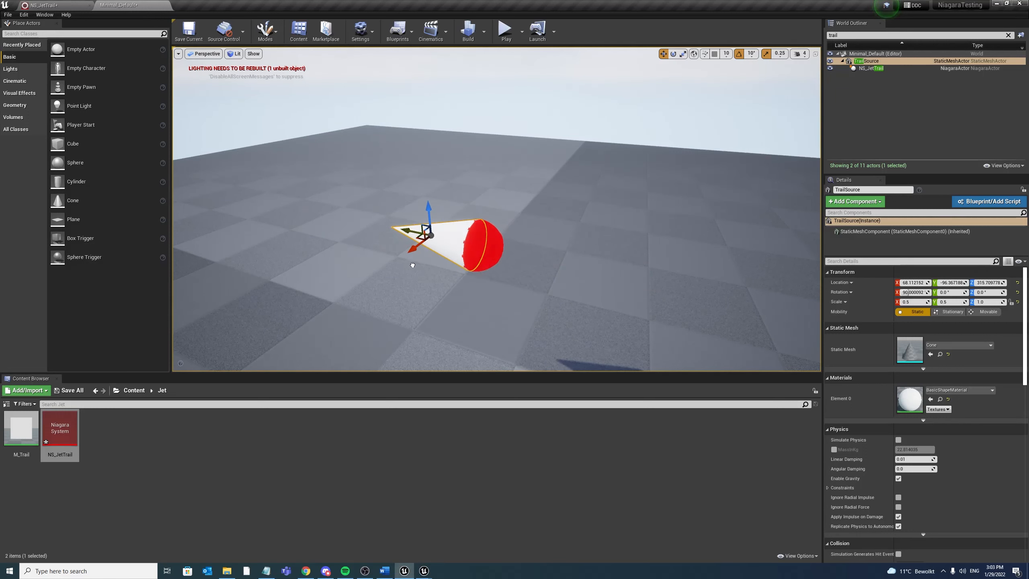
Set Velocity_SlowDown_Reversing on the NS_JetTrail actor to 5 and move the TrailSource cone around the level to test the trail
left_click(885, 68)
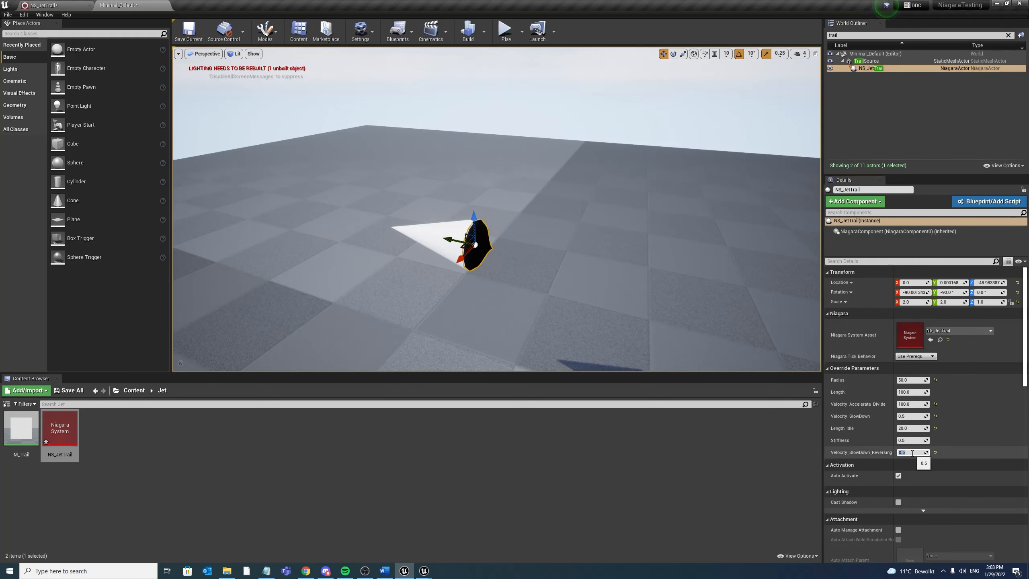
type("5")
key("Return")
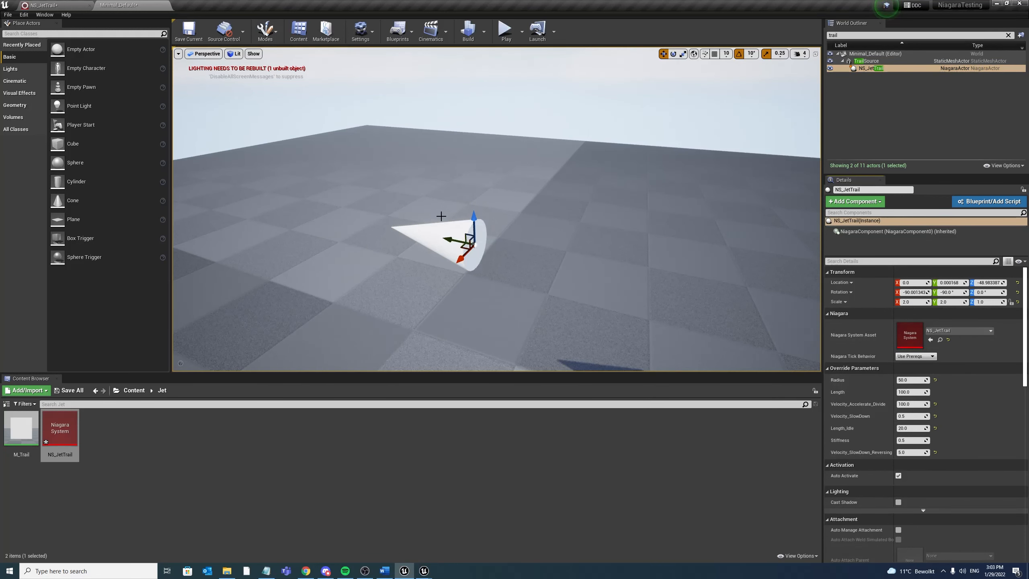
left_click(421, 236)
left_click_drag(414, 234, 482, 295)
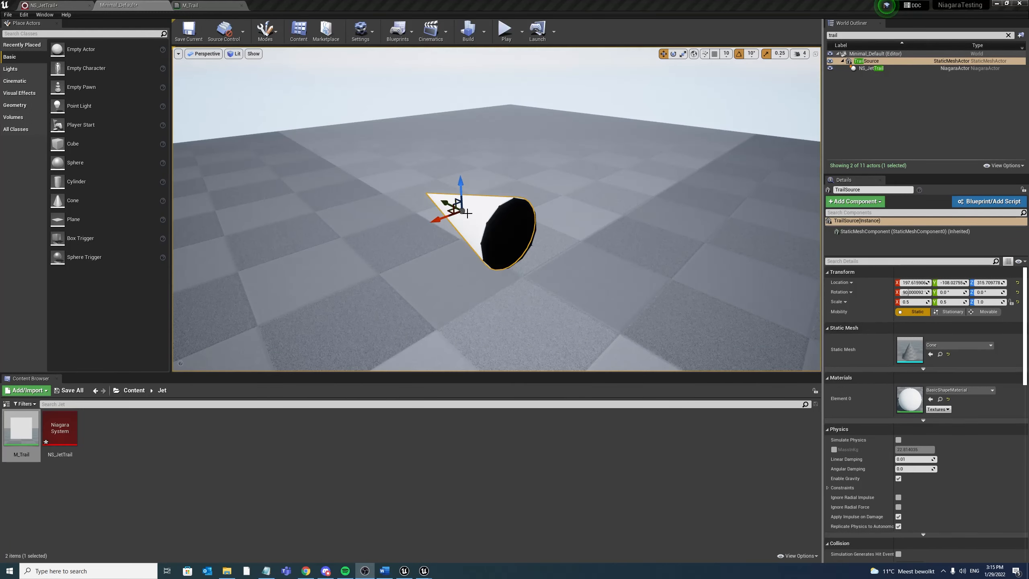
left_click_drag(436, 220, 401, 276)
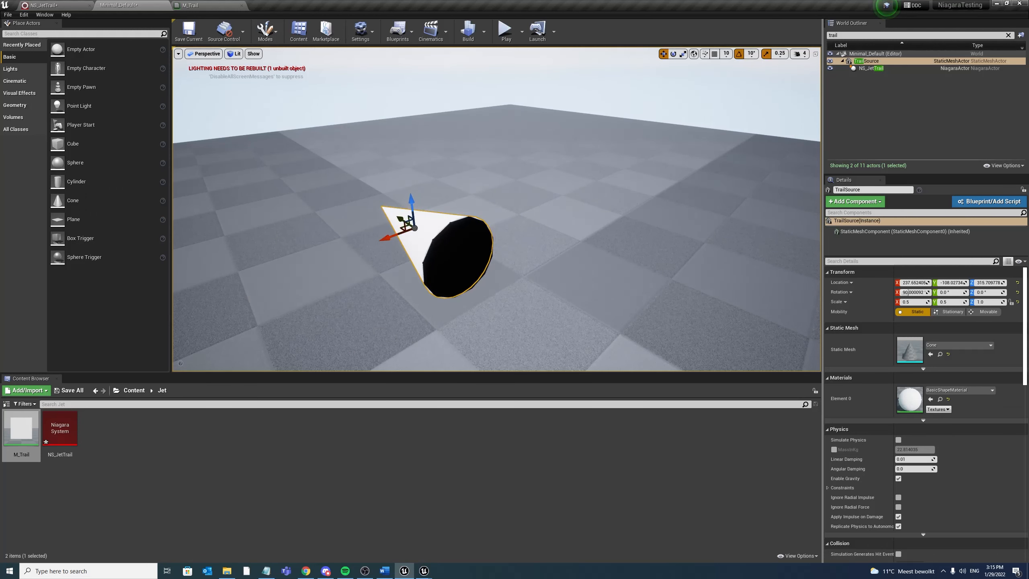
Open the M_Trail material to inspect its node graph
left_click(451, 252)
left_click(417, 230)
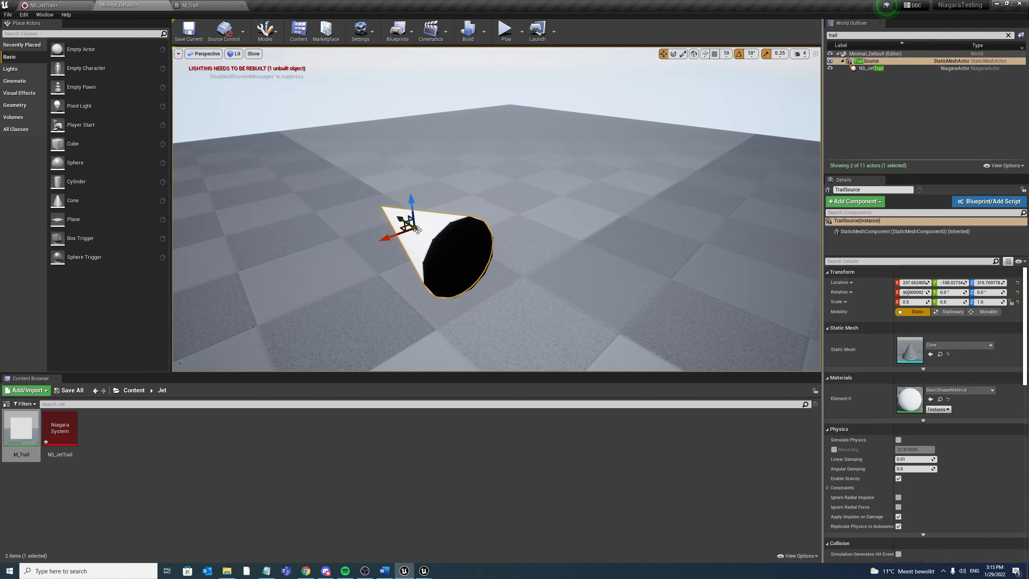
double_click(24, 430)
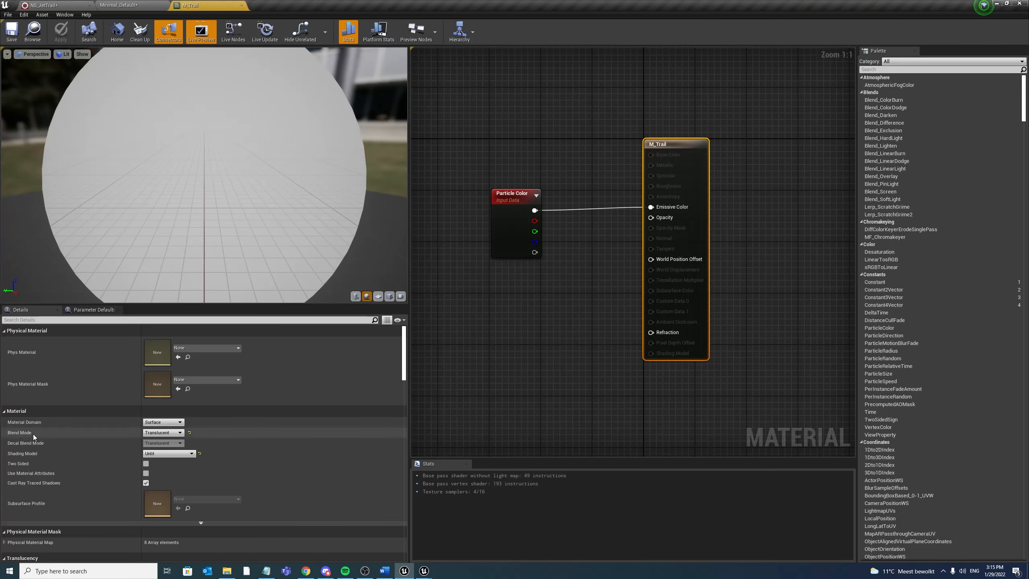
right_click_drag(522, 298, 608, 280)
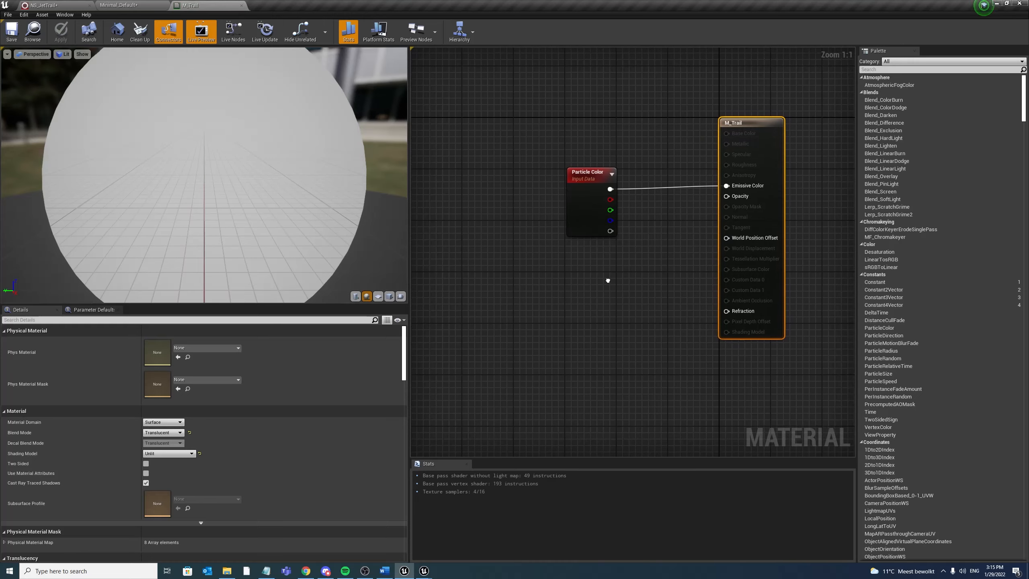
Add a Dynamic Material Parameters module to Particle Update of the Empty emitter in NS_JetTrail
left_click(68, 3)
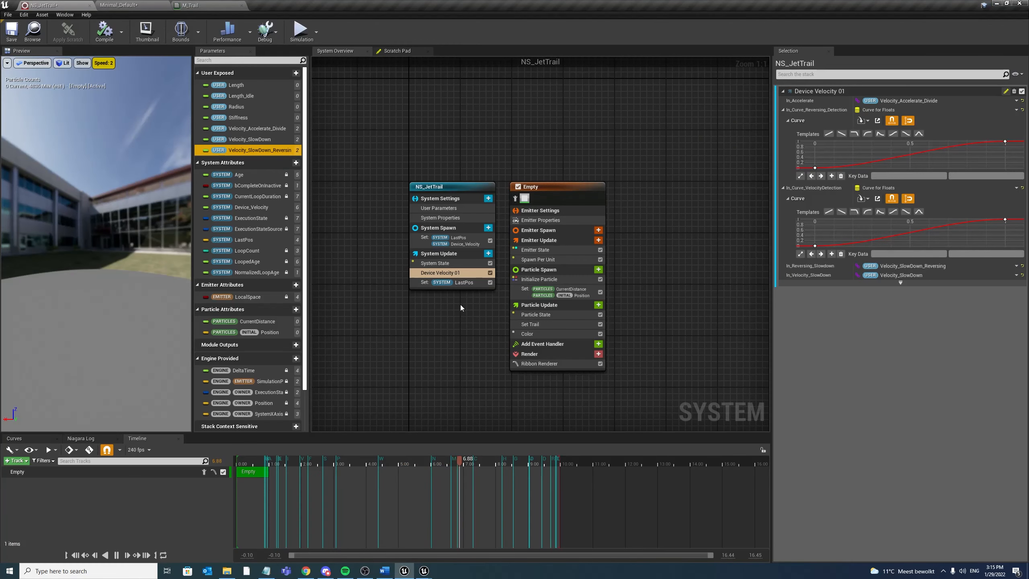
right_click_drag(407, 302, 442, 301)
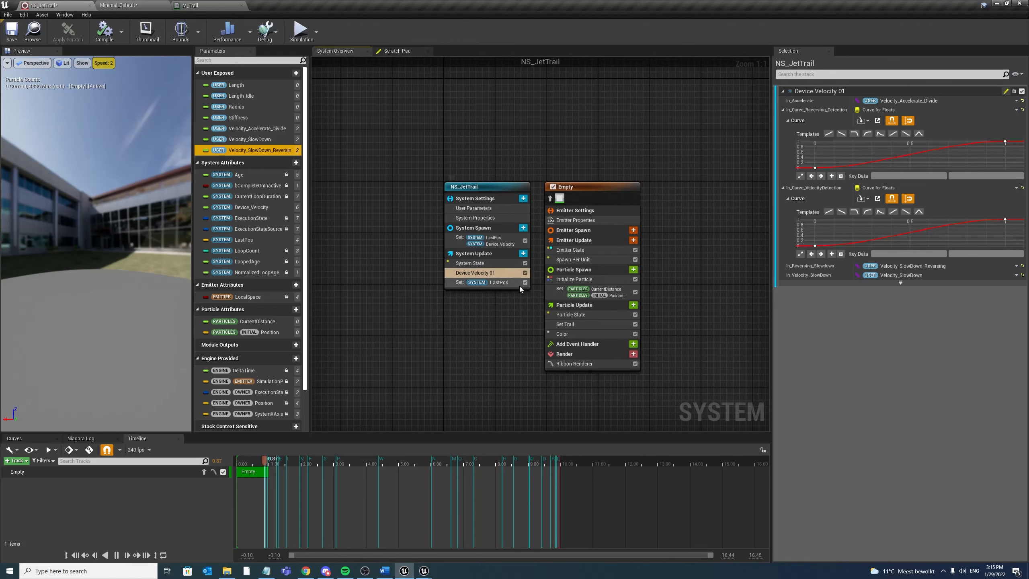
left_click(633, 304)
type("dyn")
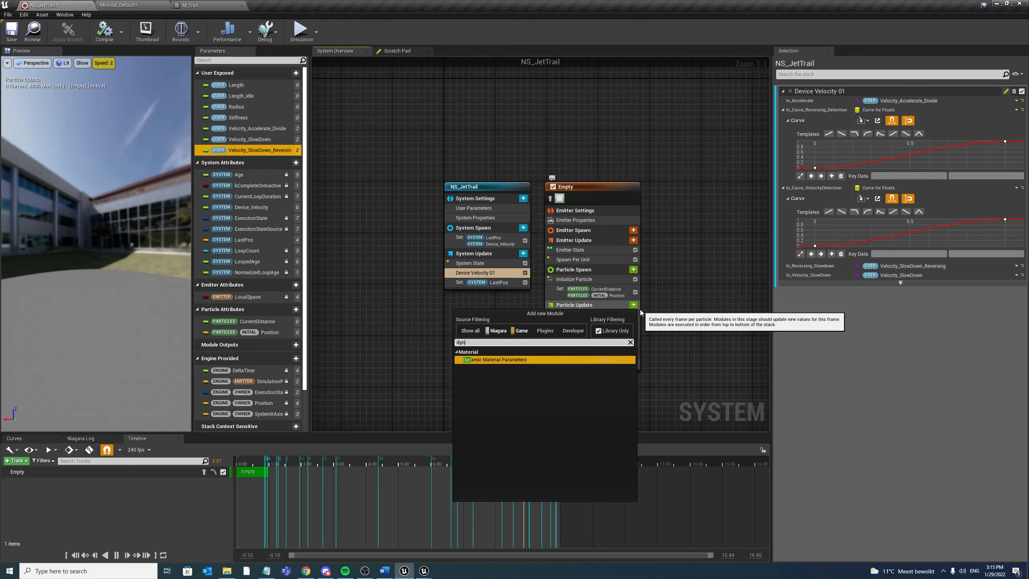
key("Return")
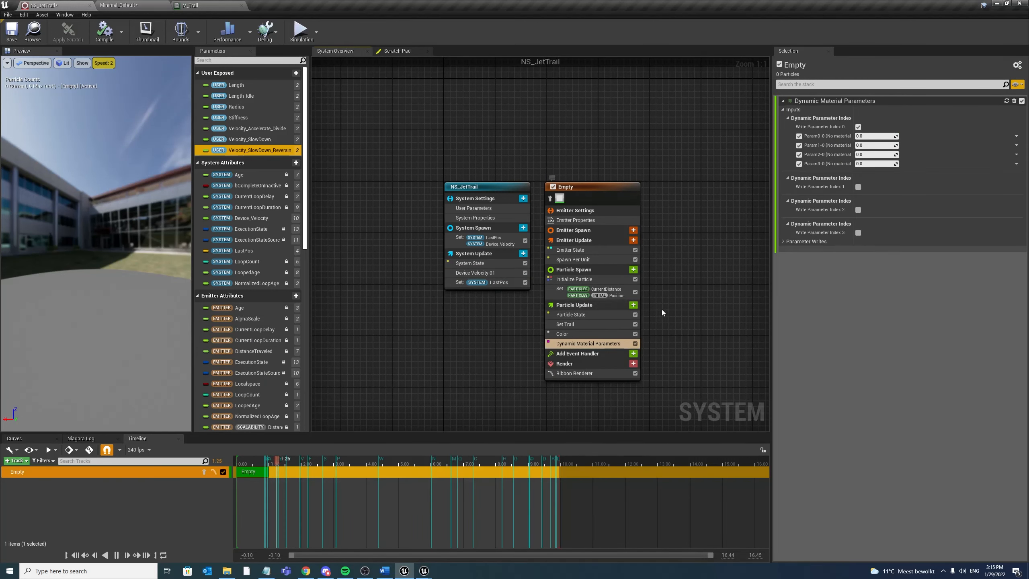
Drive the first dynamic parameter with Make Float from Vector and use Simulation Position as its vector
left_click(1016, 137)
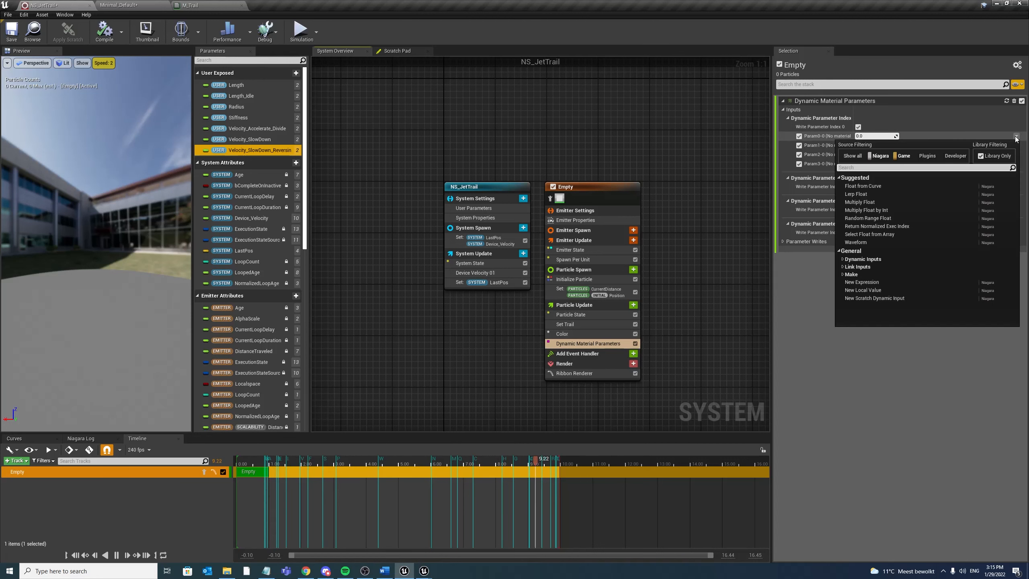
type("vect")
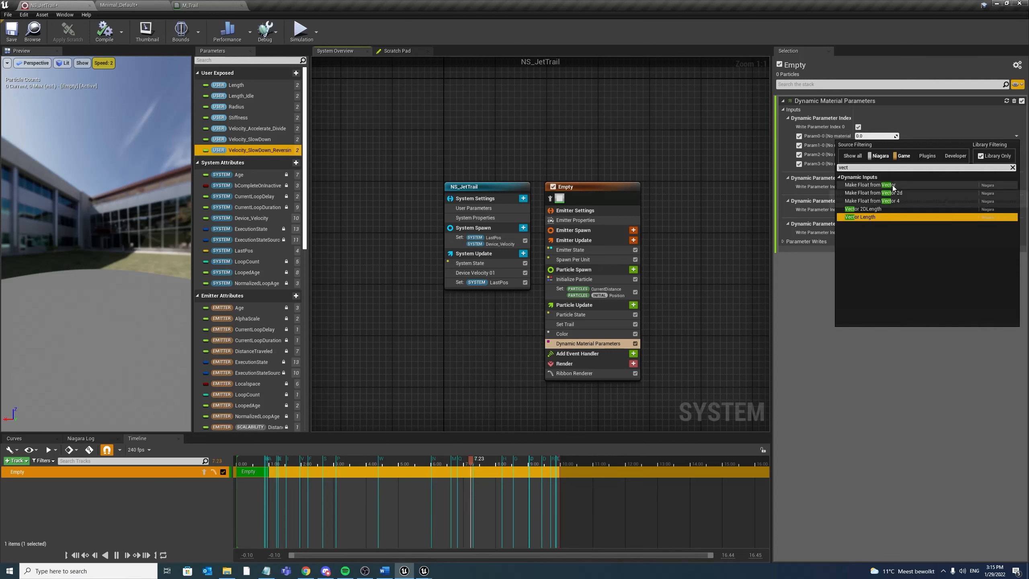
left_click(888, 185)
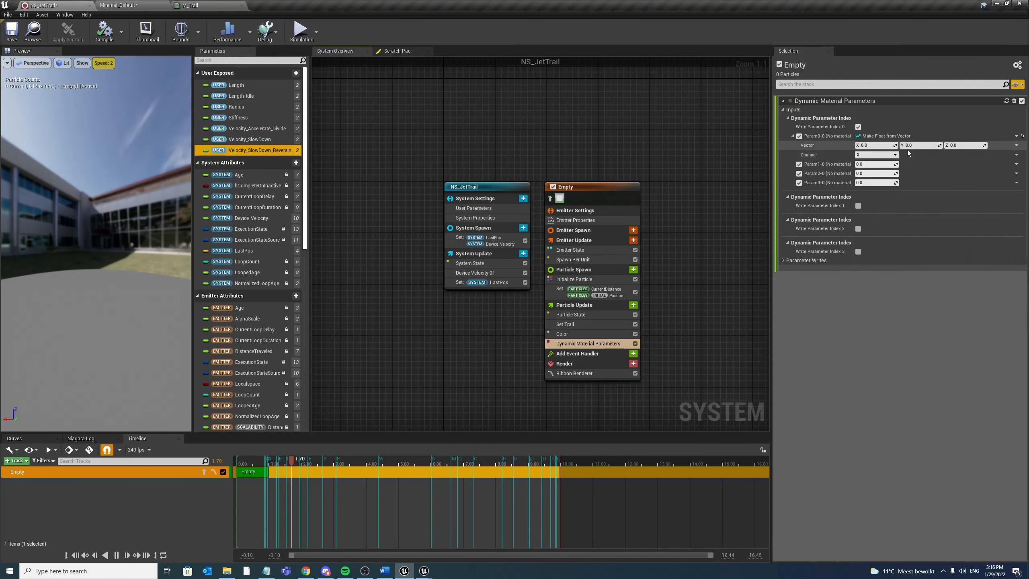
left_click(1017, 146)
type("simu")
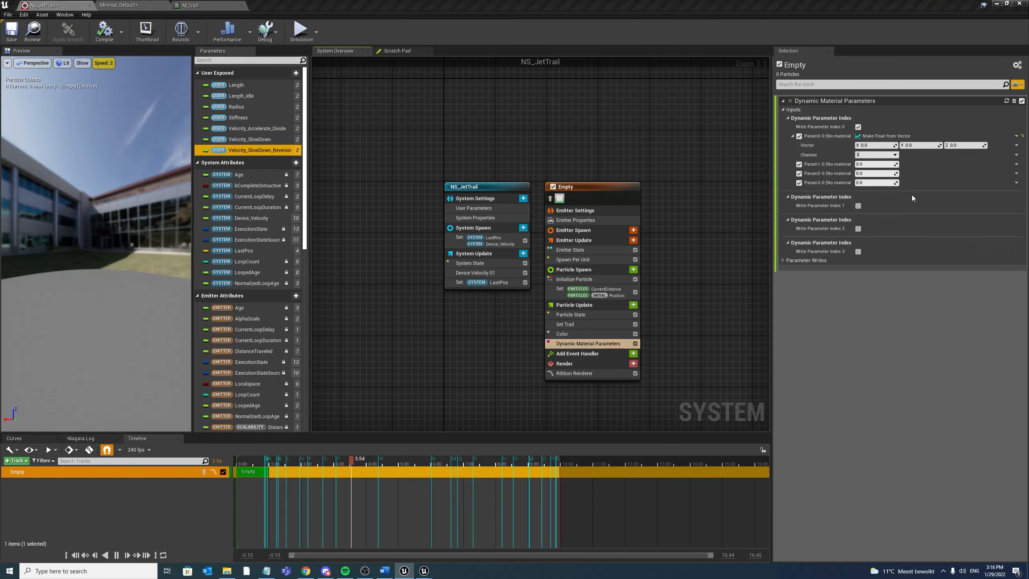
left_click(867, 194)
Copy the first dynamic parameter's Simulation Position setup into the second and third parameters of index 0
right_click(824, 138)
left_click(842, 184)
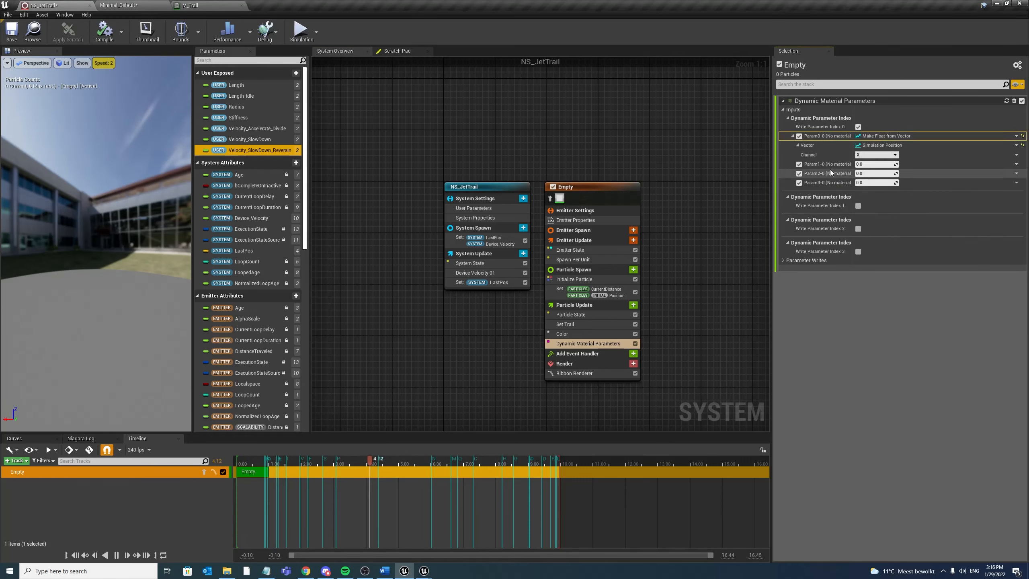
right_click(829, 166)
left_click(848, 222)
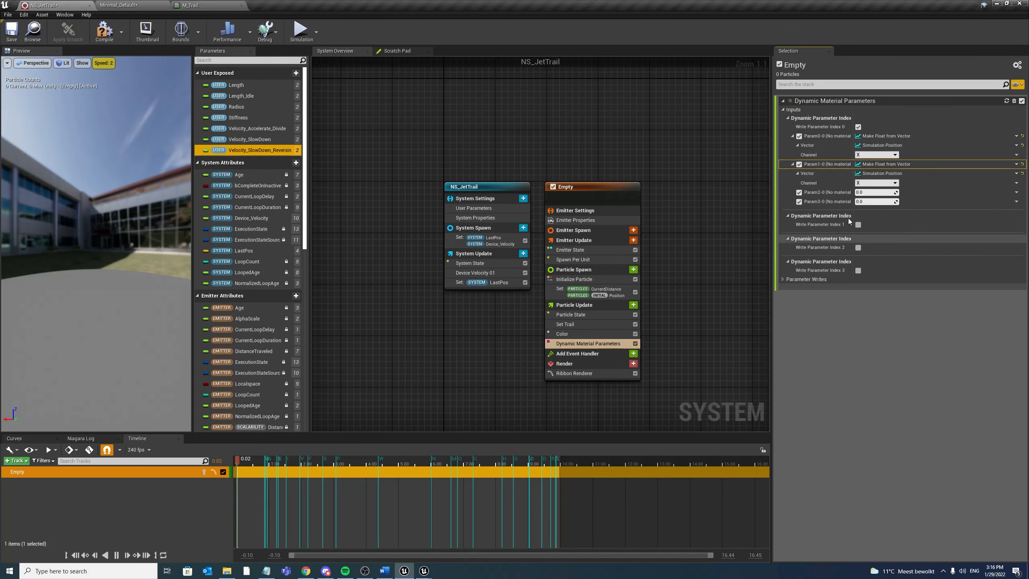
right_click(825, 194)
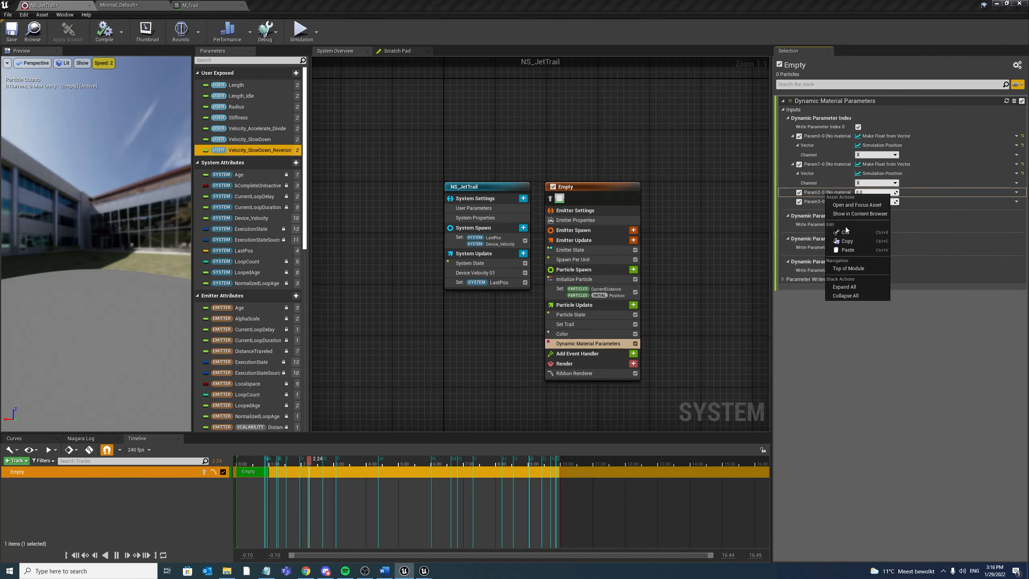
left_click(848, 250)
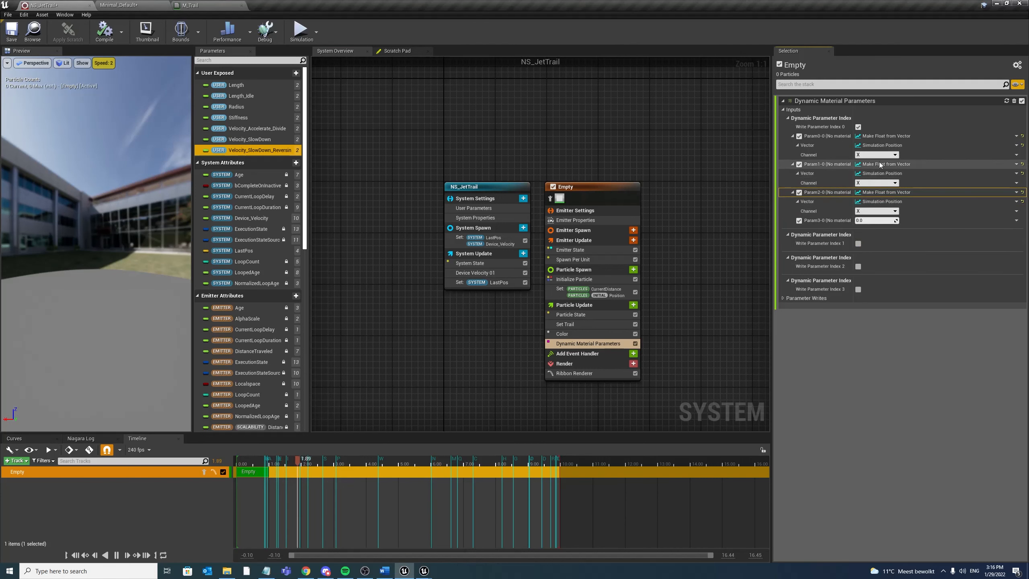
Set the vector channel to Y for the second dynamic parameter and Z for the third
left_click(877, 183)
left_click(871, 196)
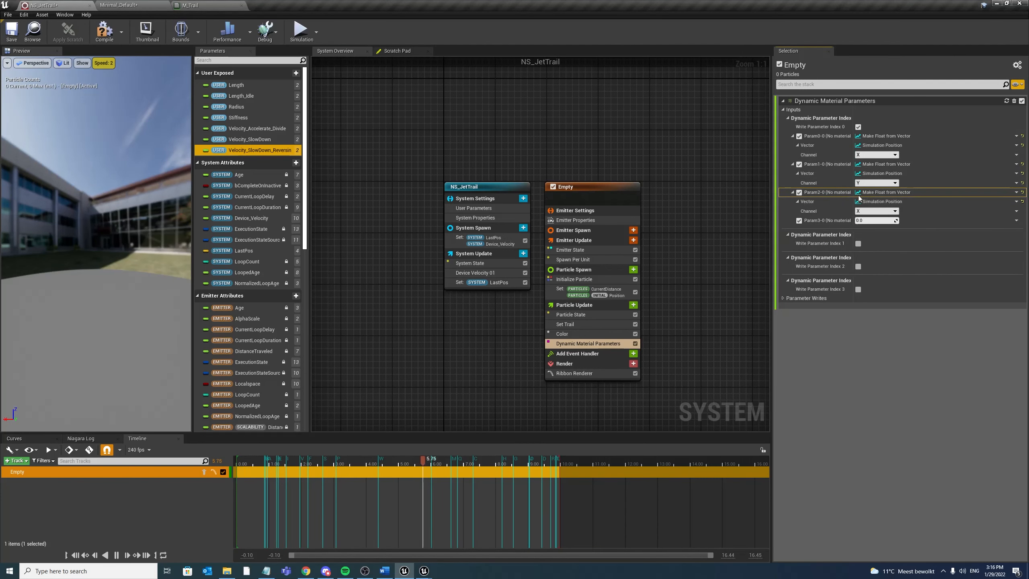
left_click(866, 212)
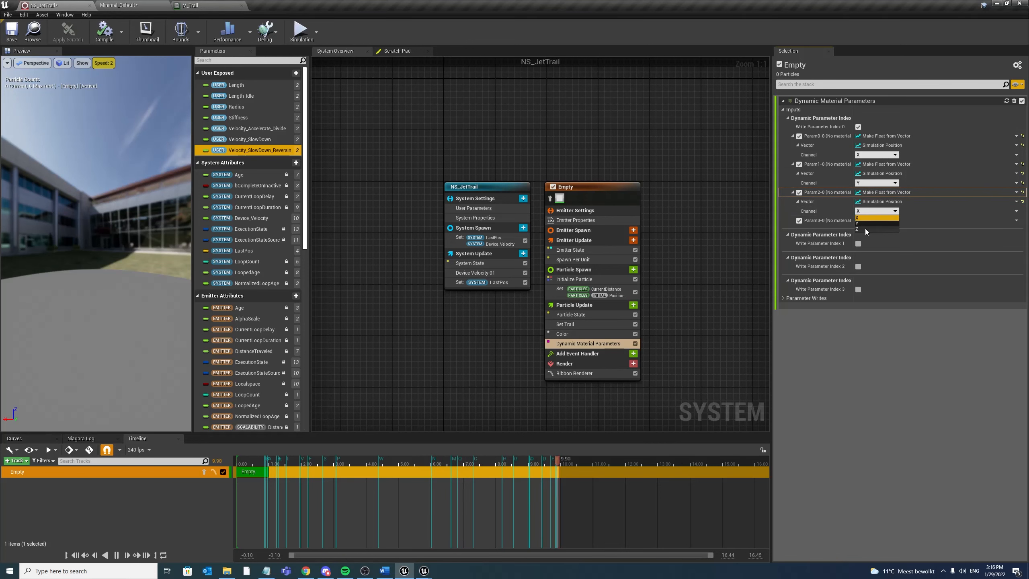
left_click(865, 228)
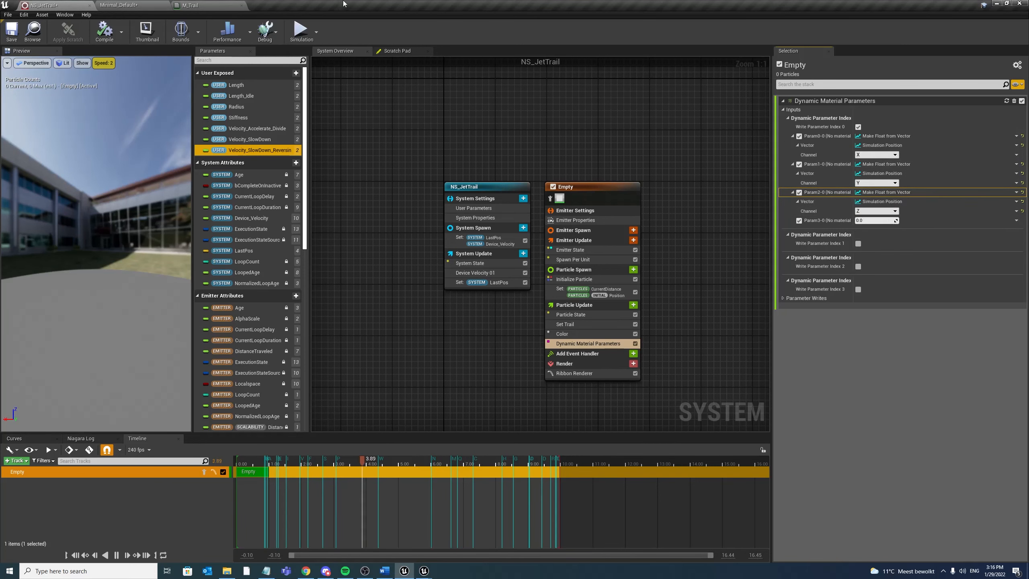
Add a Dynamic Parameter node to the M_Trail material graph, below and well to the left of Particle Color
left_click(205, 4)
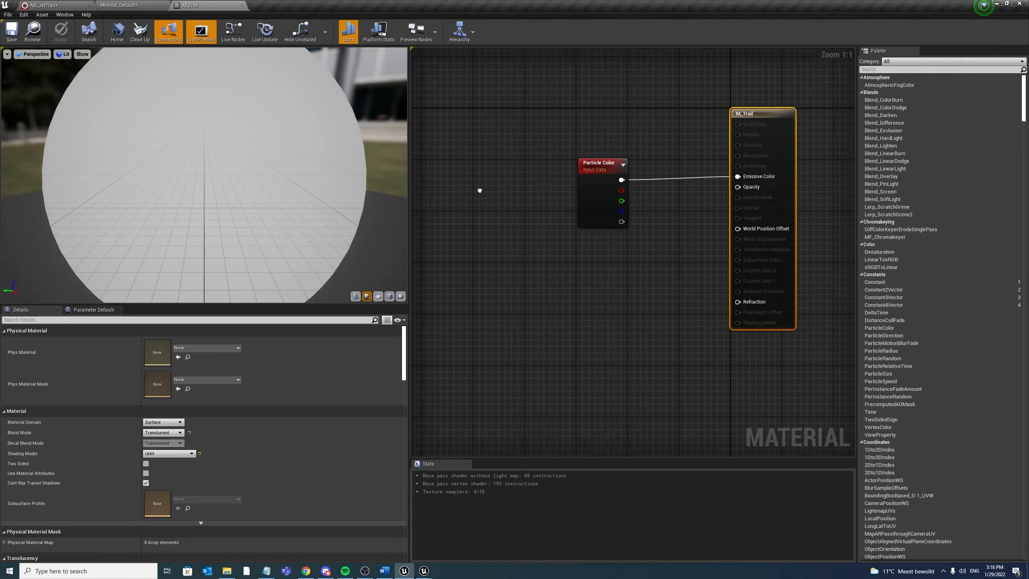
right_click(543, 235)
type("dynam")
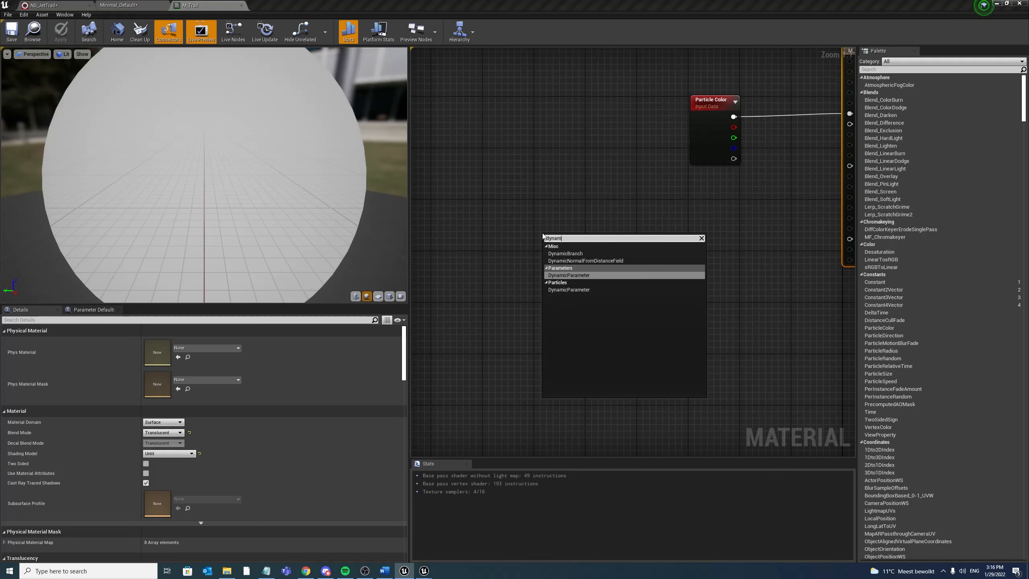
key("Return")
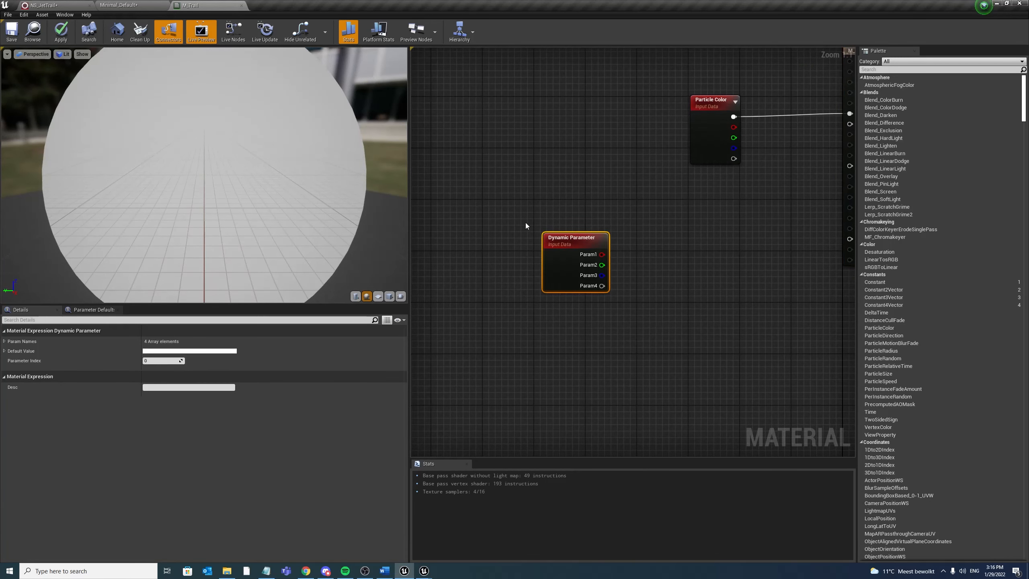
left_click_drag(588, 258, 490, 264)
Add a MakeFloat3 node and connect the Dynamic Parameter's first three outputs to its X, Y and Z inputs
right_click(542, 257)
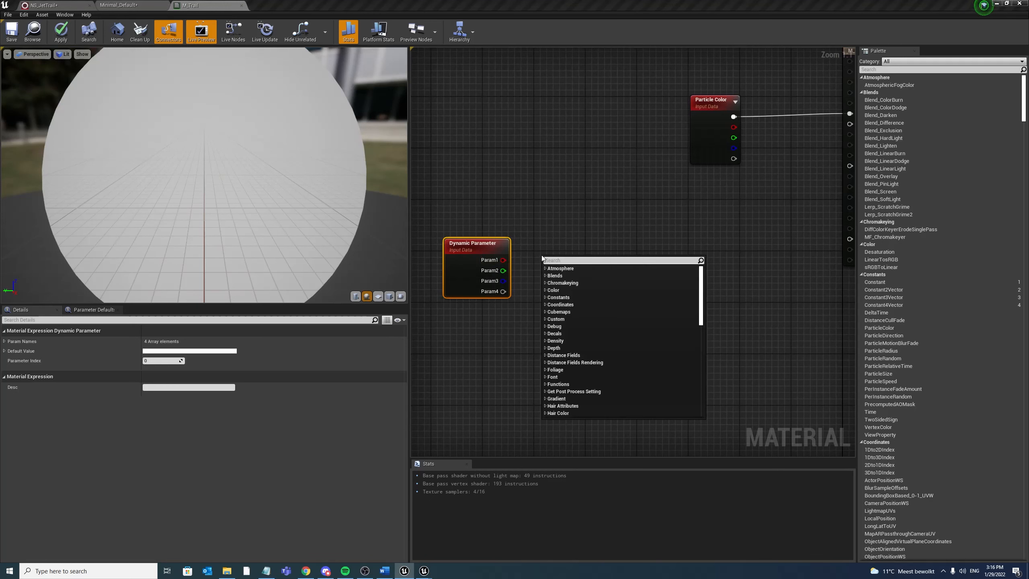
type("makefloa")
key("Down")
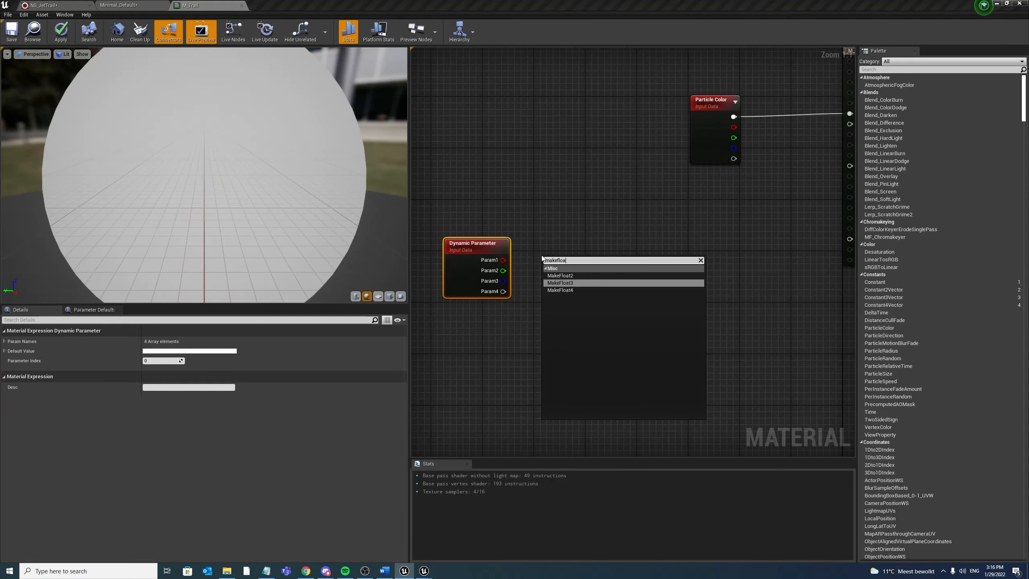
key("Return")
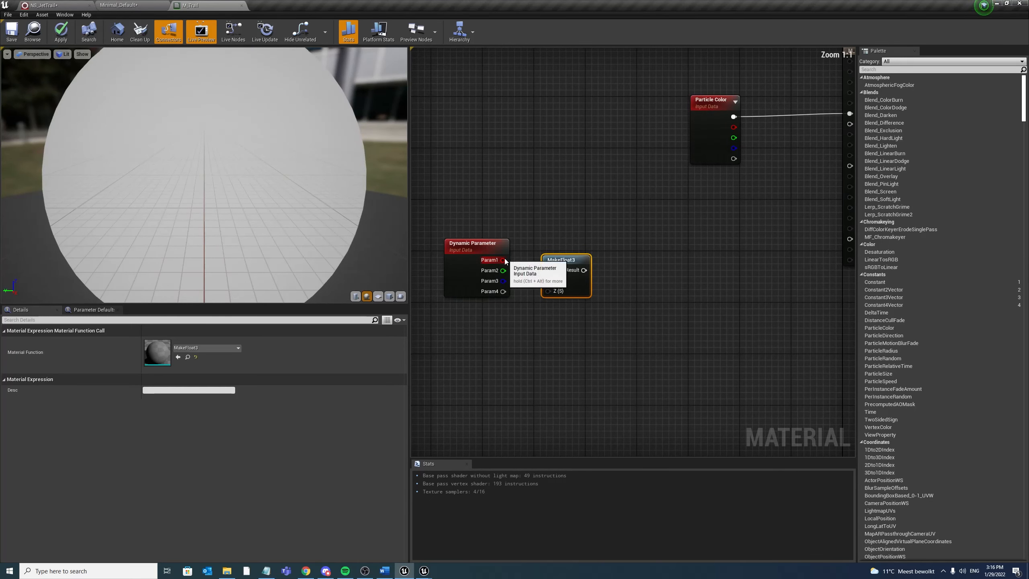
left_click_drag(503, 259, 515, 284)
Rename the Dynamic Parameter's first three parameters as SimPos_X, SimPos_Y and SimPos_Z
left_click(454, 284)
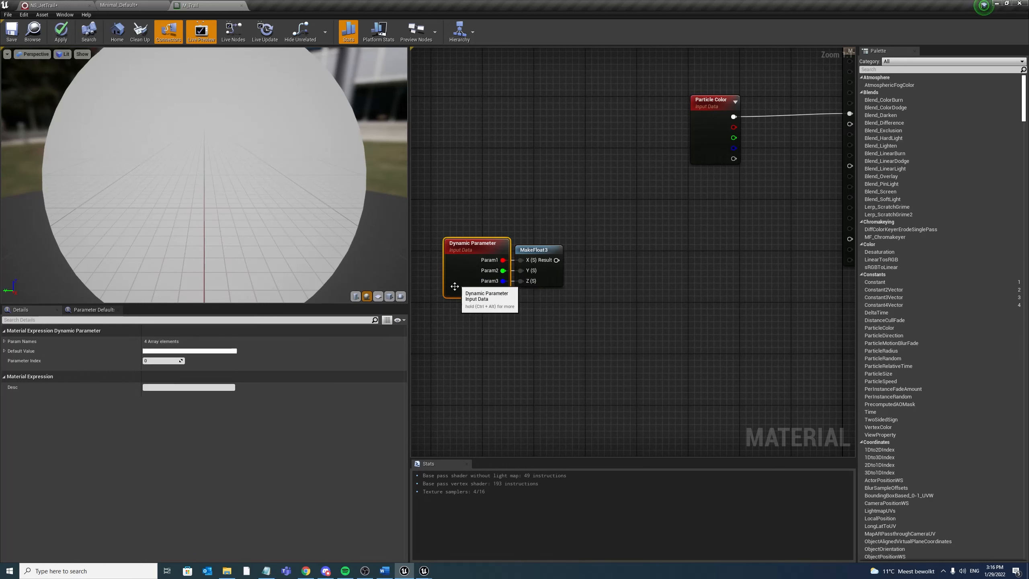
left_click(11, 342)
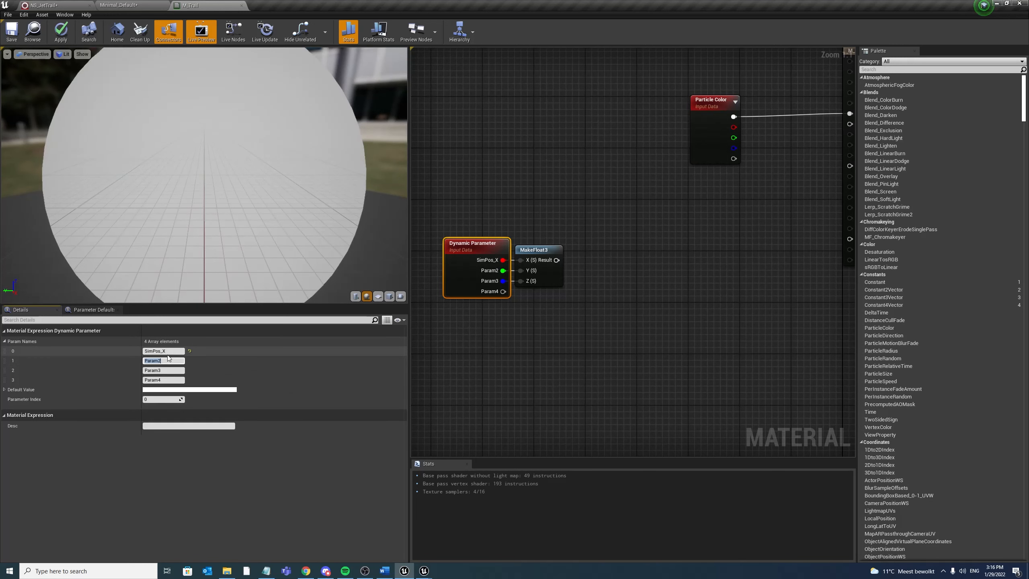
type("SimPos_Y")
key("Tab")
type("SimPos_Z")
key("Return")
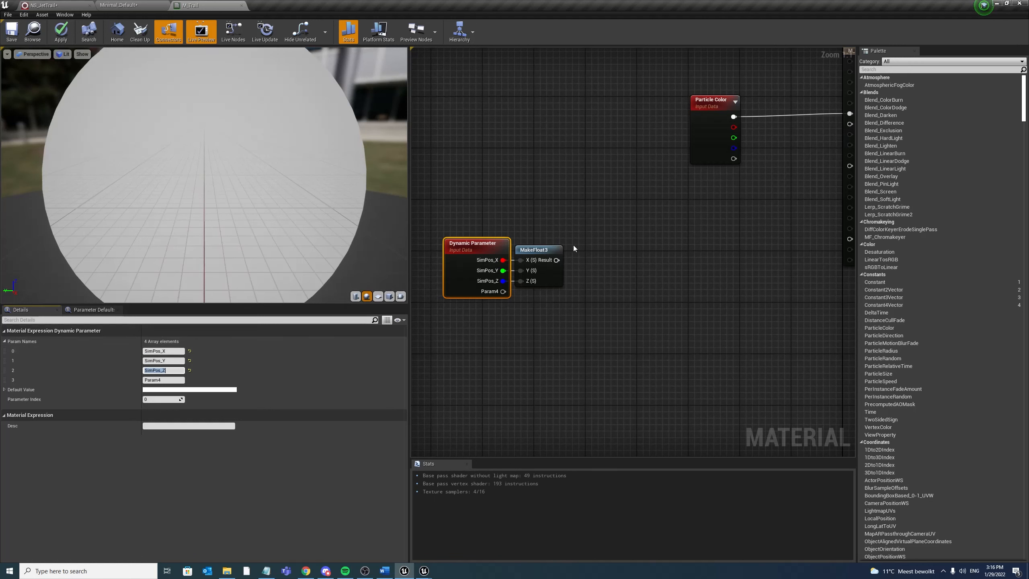
Add a ComponentPivotLocation node and place it just above the Dynamic Parameter node
right_click(515, 163)
type("com")
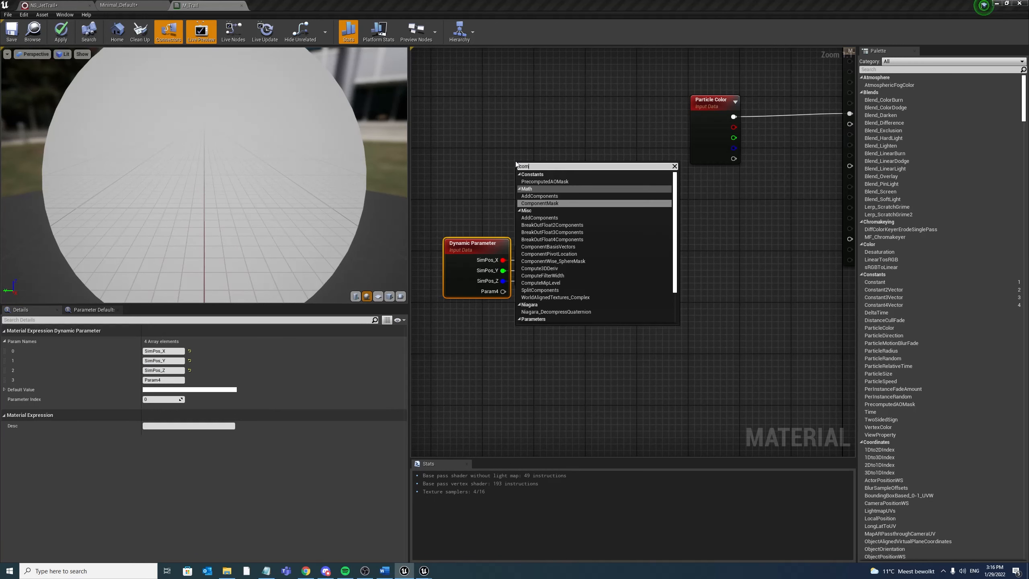
type("pivotloc")
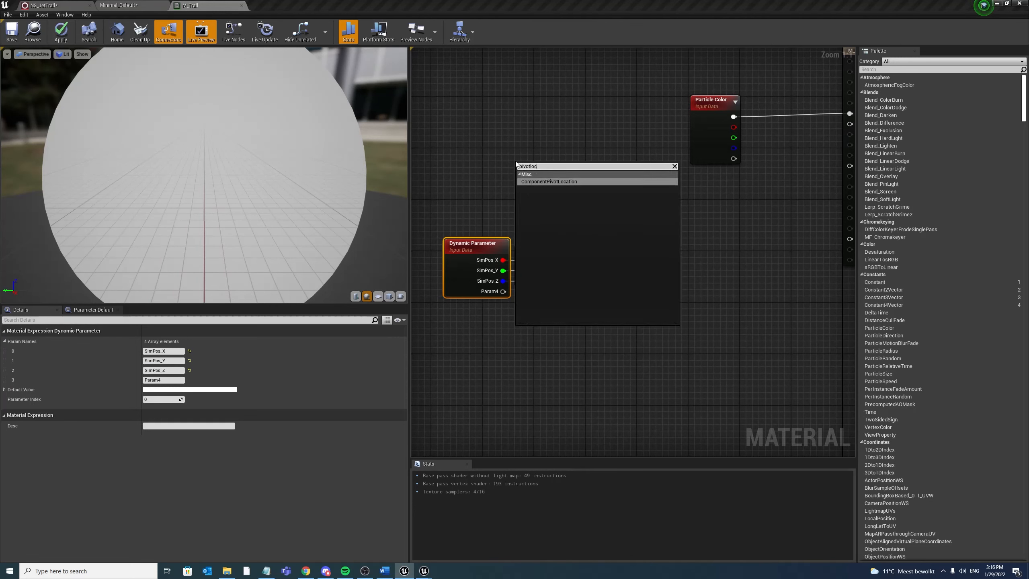
key("Return")
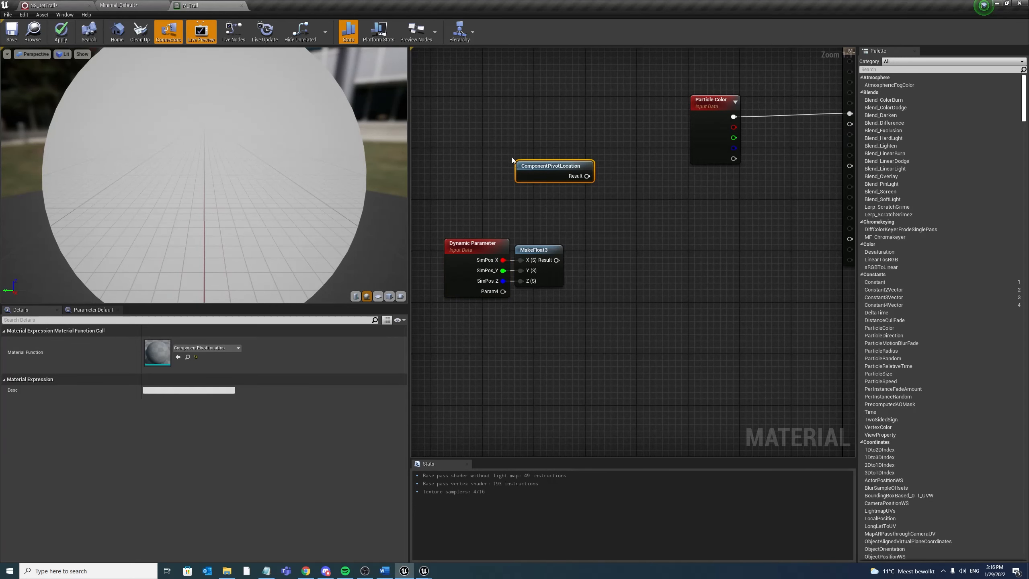
left_click_drag(522, 165, 483, 186)
Add a Subtract node with ComponentPivotLocation as input A and the MakeFloat3 result as input B
left_click_drag(547, 195, 604, 214)
type("subtract")
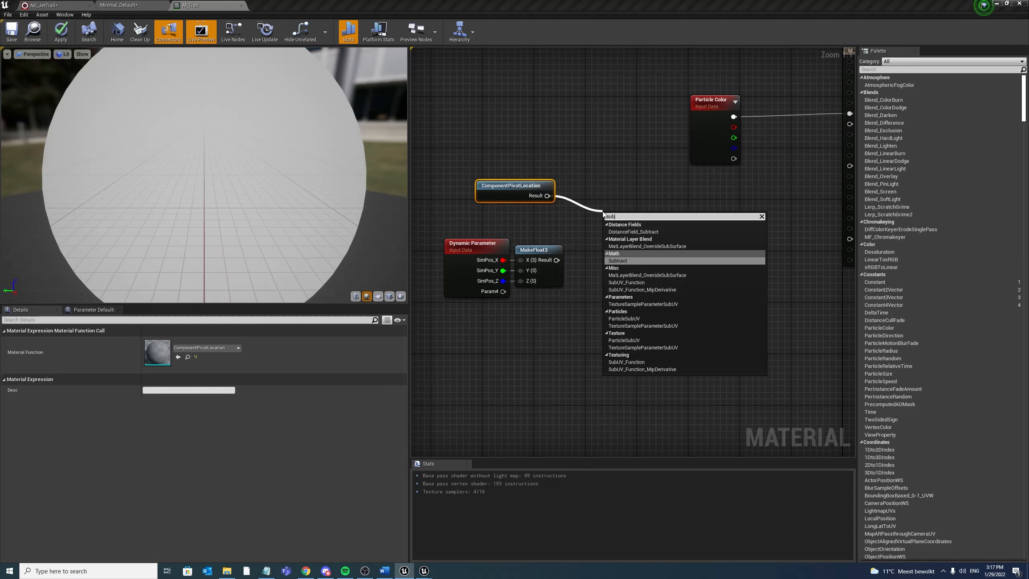
key("Return")
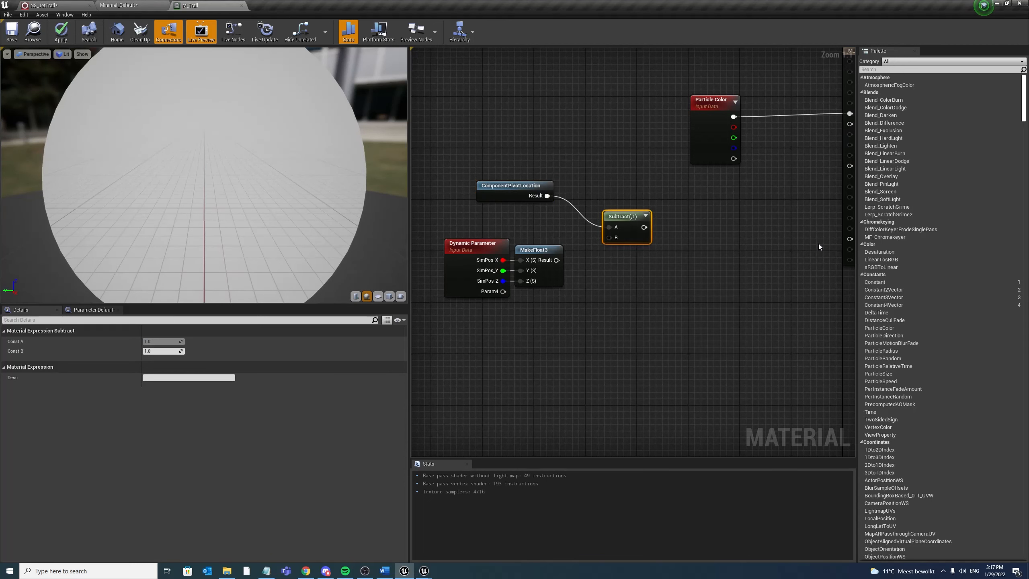
left_click_drag(556, 259, 615, 239)
left_click_drag(566, 223, 567, 223)
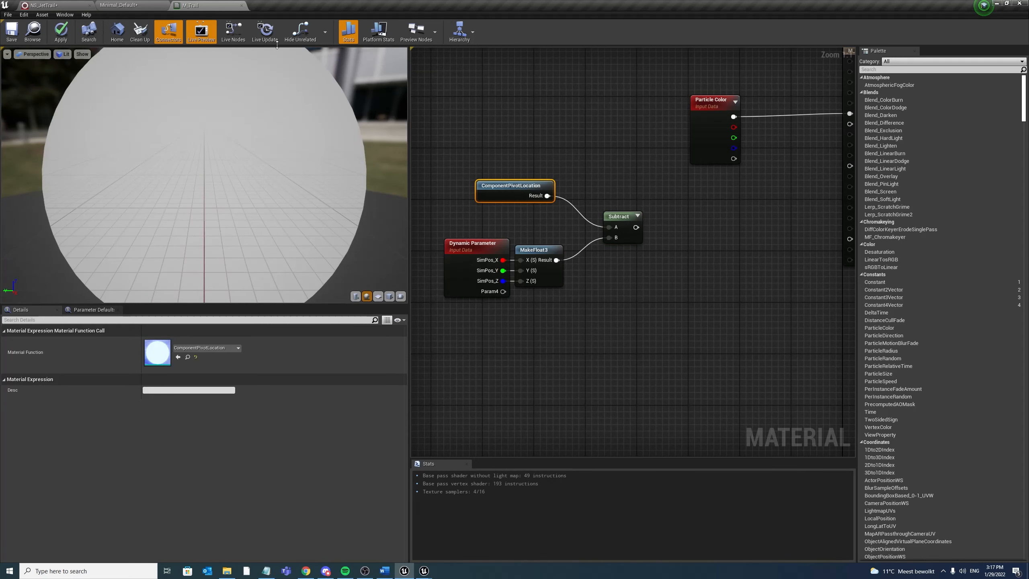
left_click_drag(440, 312, 521, 260)
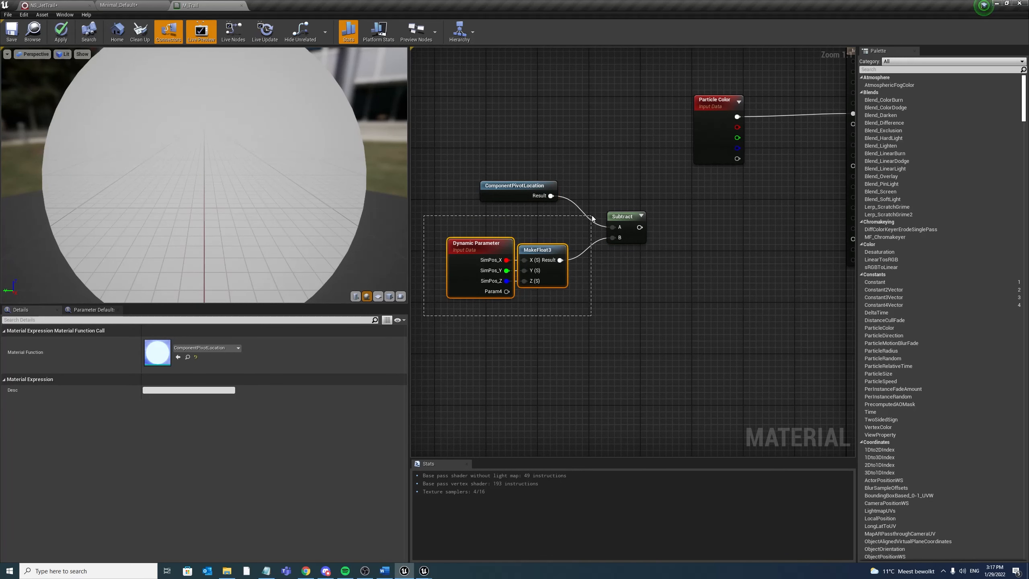
left_click_drag(592, 216, 590, 219)
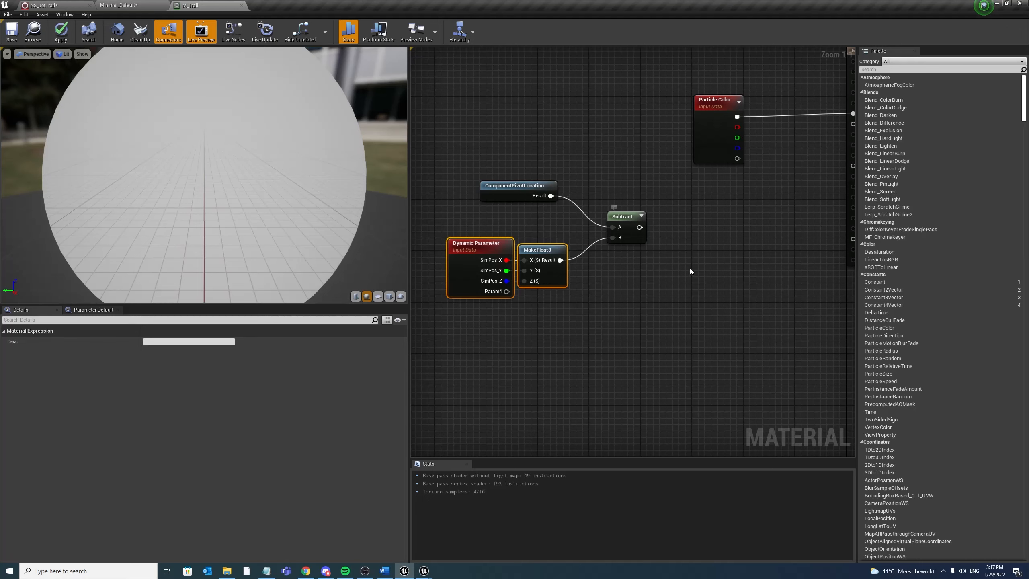
Connect the Subtract result to the World Position Offset input of the M_Trail material
right_click_drag(689, 268, 647, 293)
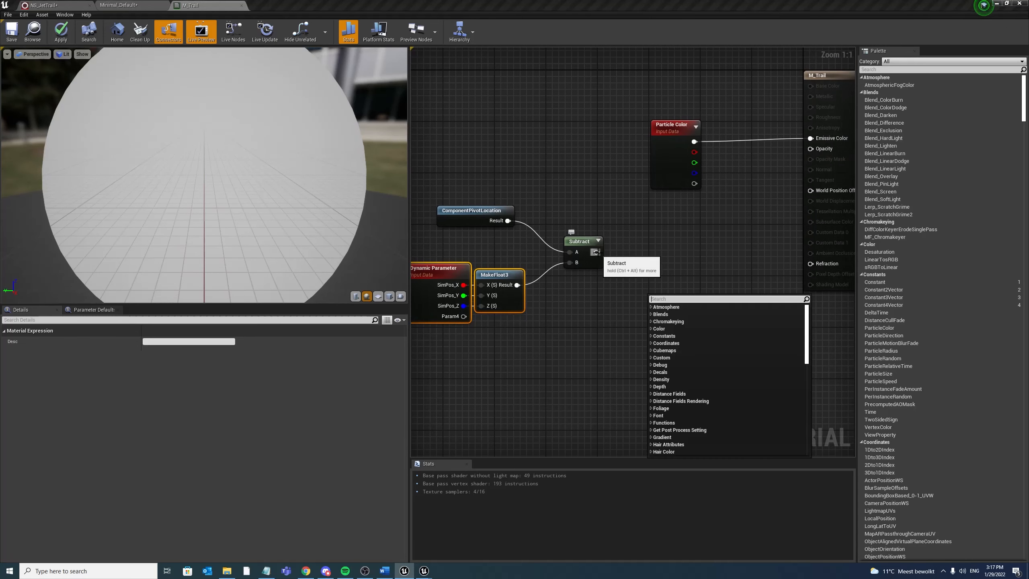
left_click_drag(595, 252, 830, 191)
right_click_drag(792, 236, 731, 252)
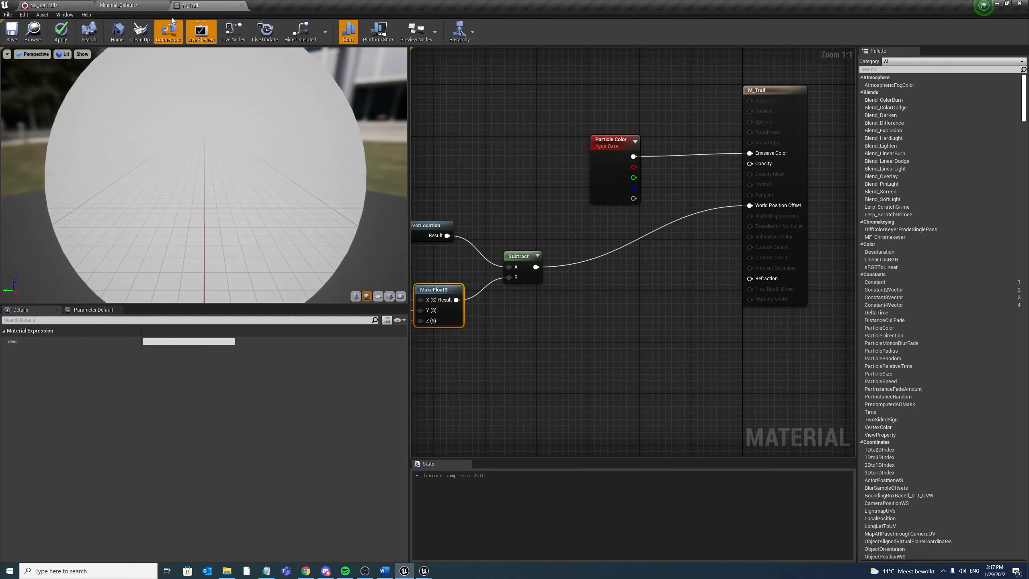
Move the TrailSource cone around in the Minimal_Default level to test the trail
left_click(48, 4)
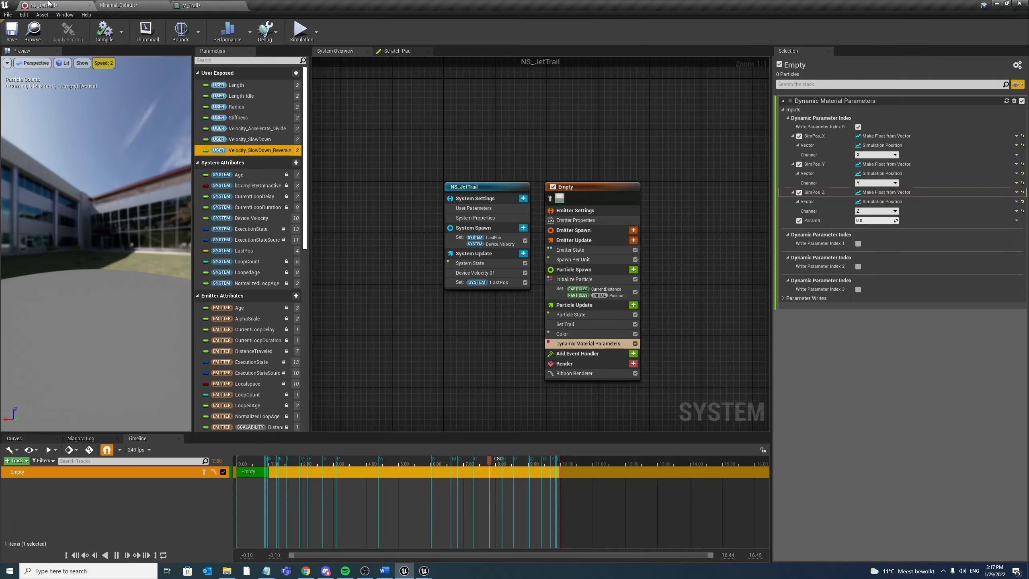
left_click(118, 5)
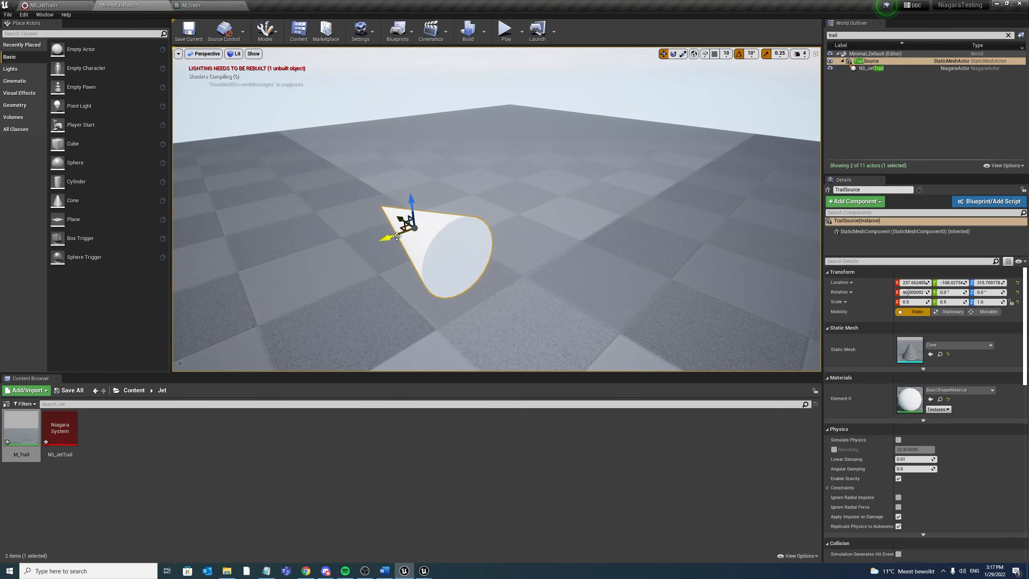
left_click_drag(397, 236, 506, 286)
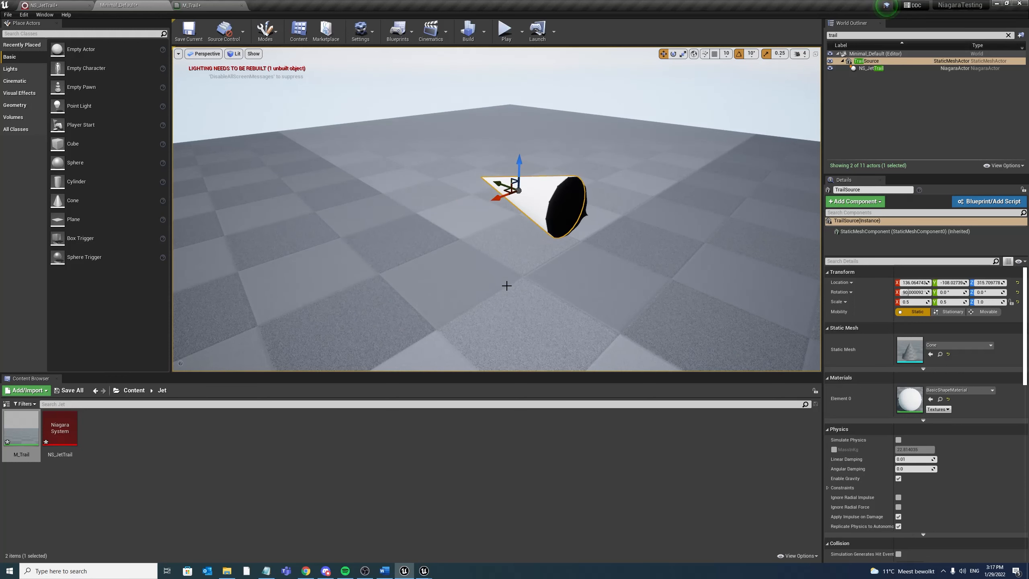
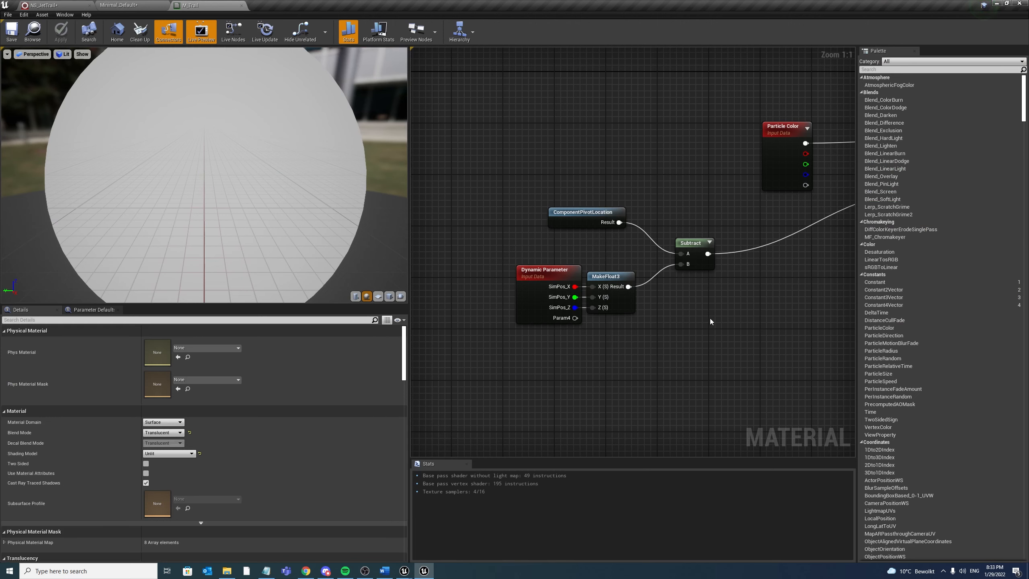
Add a ParticlePositionWS node to the M_Trail graph below the Dynamic Parameter node
right_click_drag(703, 319, 629, 308)
right_click(486, 368)
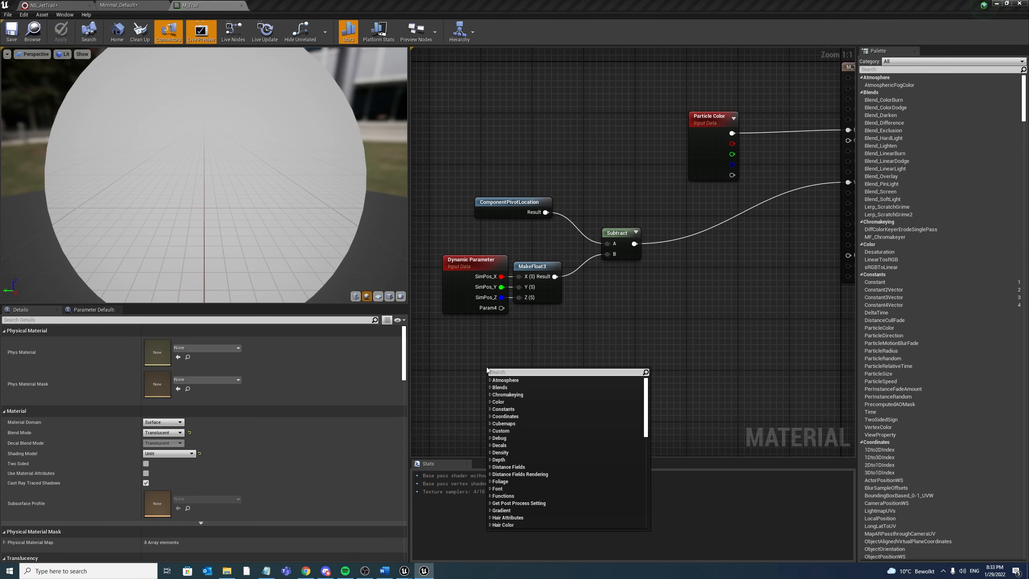
type("particle pos")
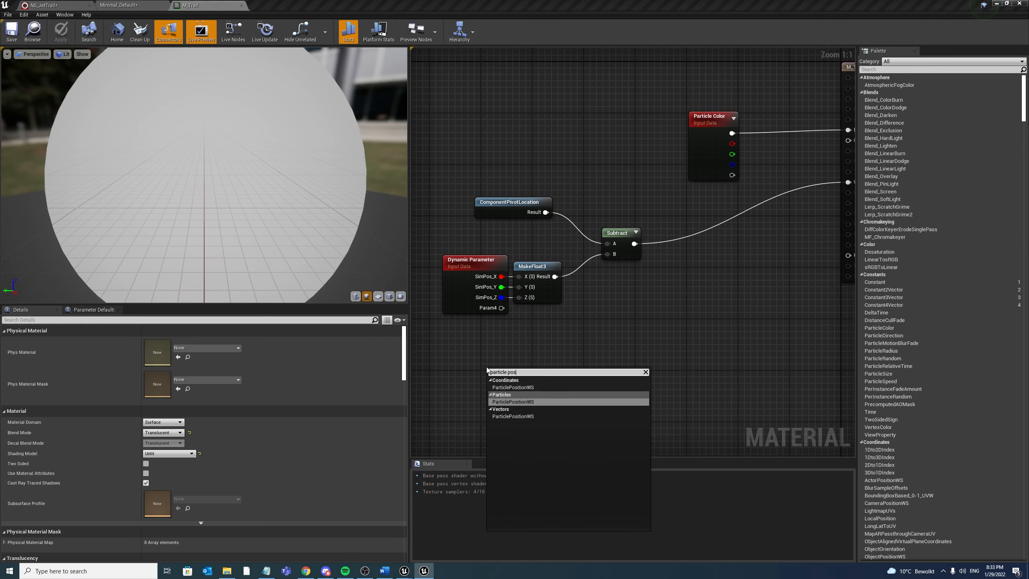
key("Return")
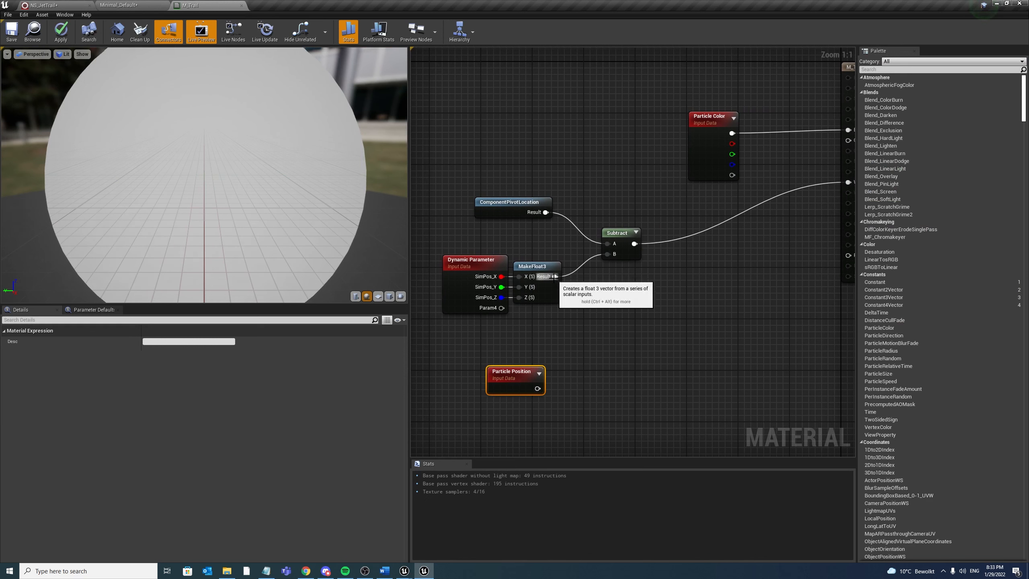
Add a second Subtract node with the MakeFloat3 result as input A and Particle Position as input B
left_click_drag(555, 276, 610, 351)
type("subtr")
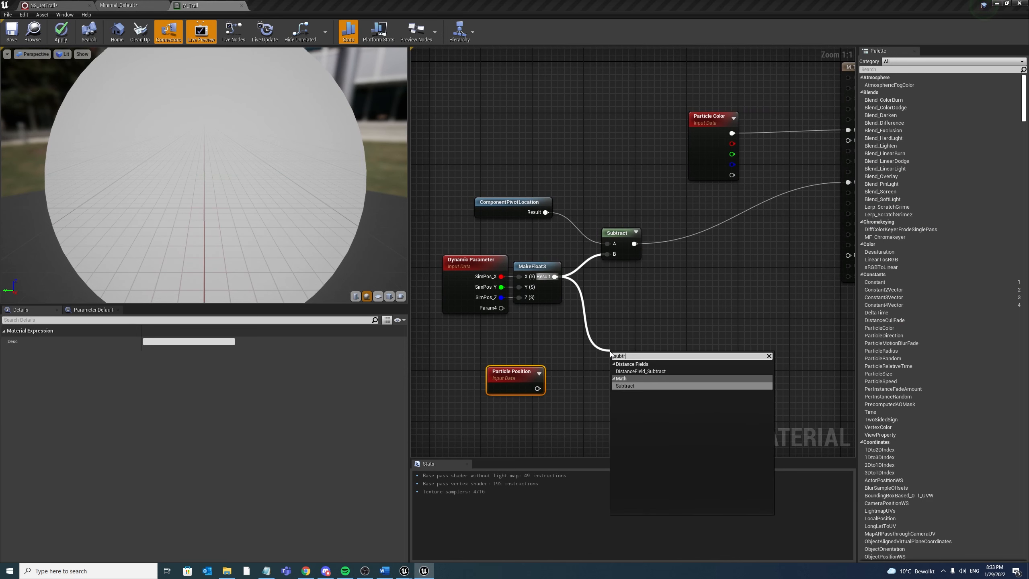
key("Return")
left_click_drag(538, 388, 686, 373)
Multiply the second Subtract result by a new scalar parameter named ScaleDown_Renderer_FIX
left_click(680, 357)
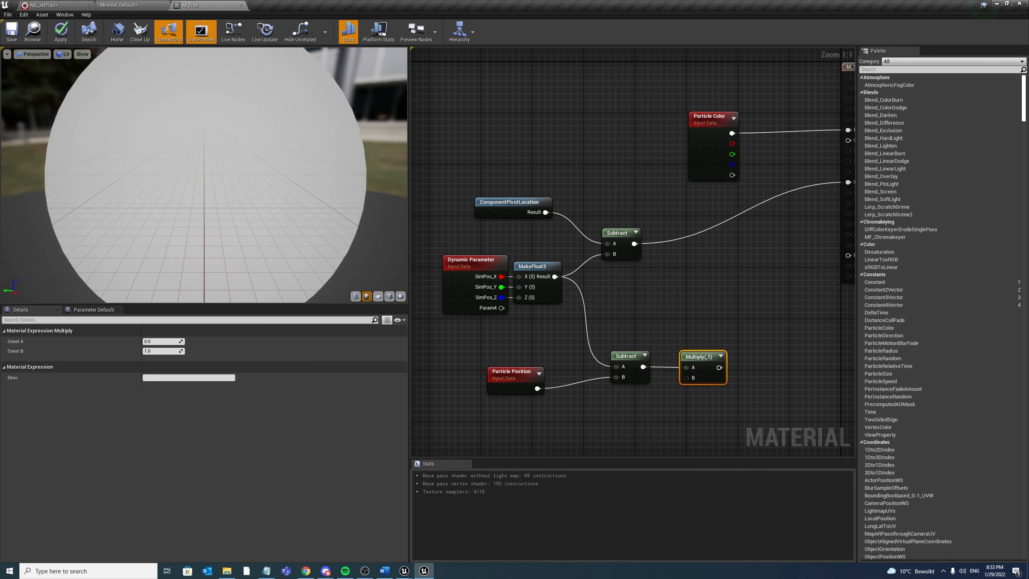
right_click_drag(611, 425, 638, 397)
left_click(638, 397)
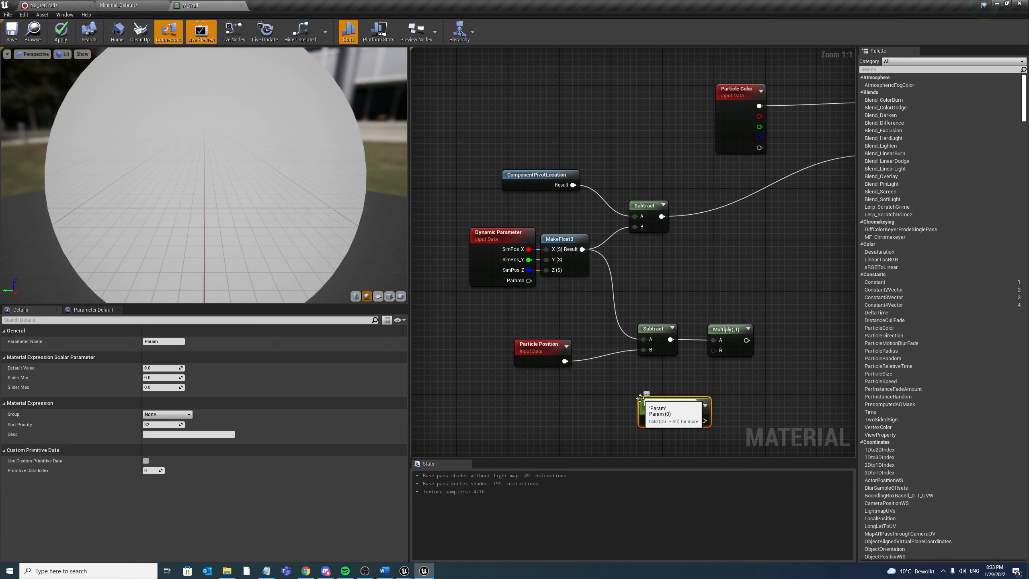
key("Return")
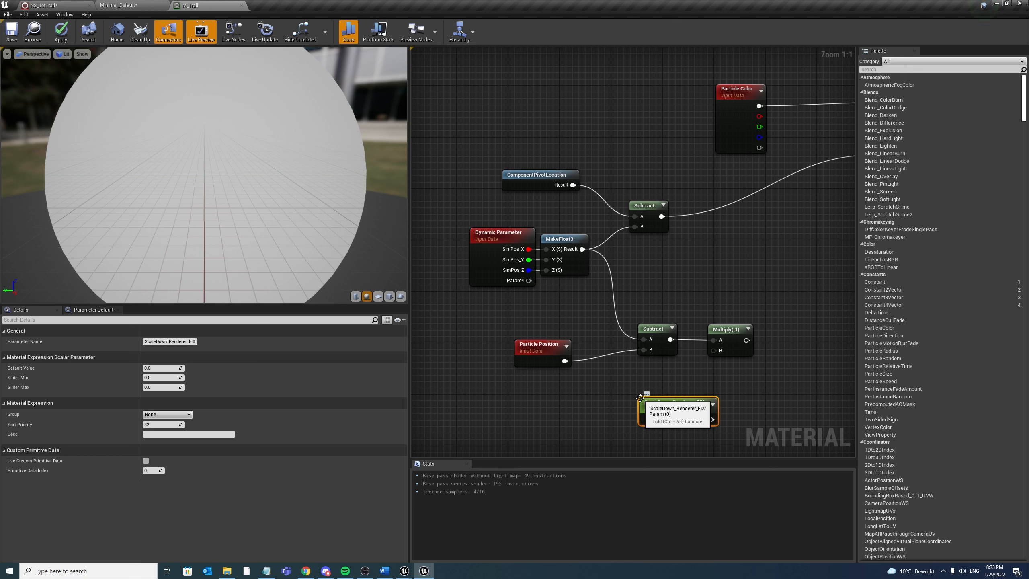
left_click_drag(688, 408, 721, 350)
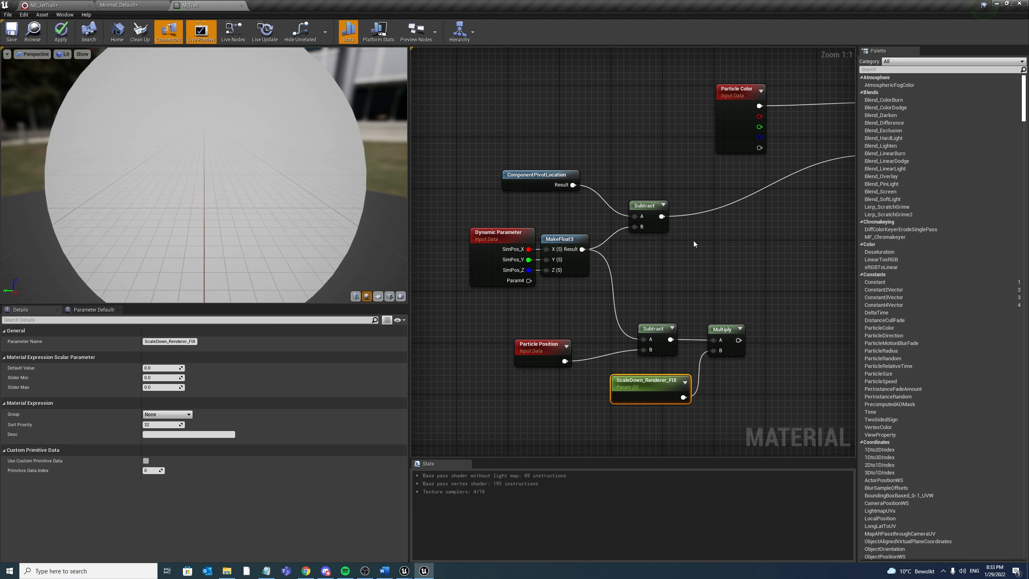
Insert an Add node between the first Subtract and World Position Offset, connect Multiply to its B input, and apply the material
left_click(708, 210)
key("a")
left_click(707, 211)
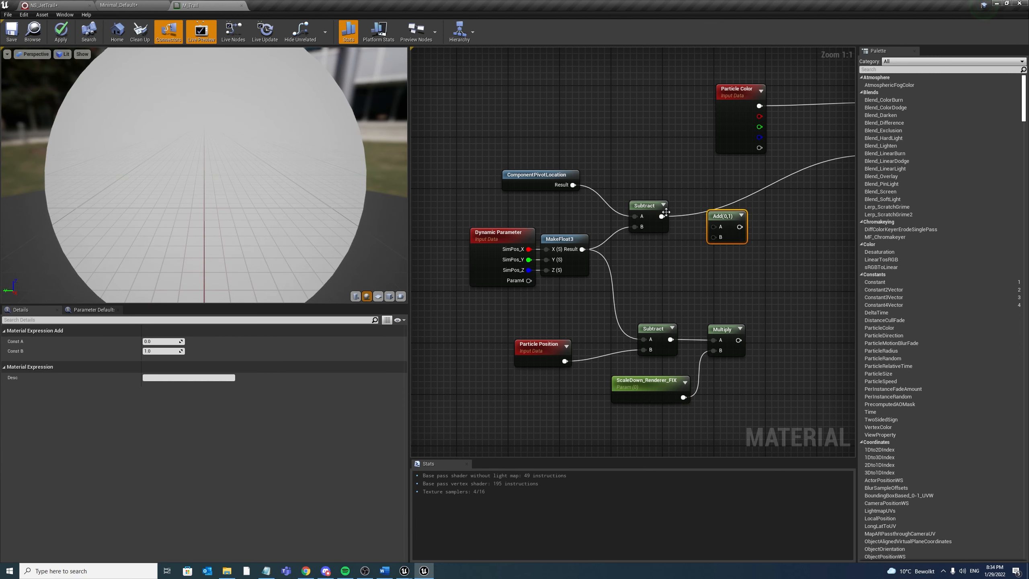
left_click_drag(661, 216, 736, 227, "ctrl")
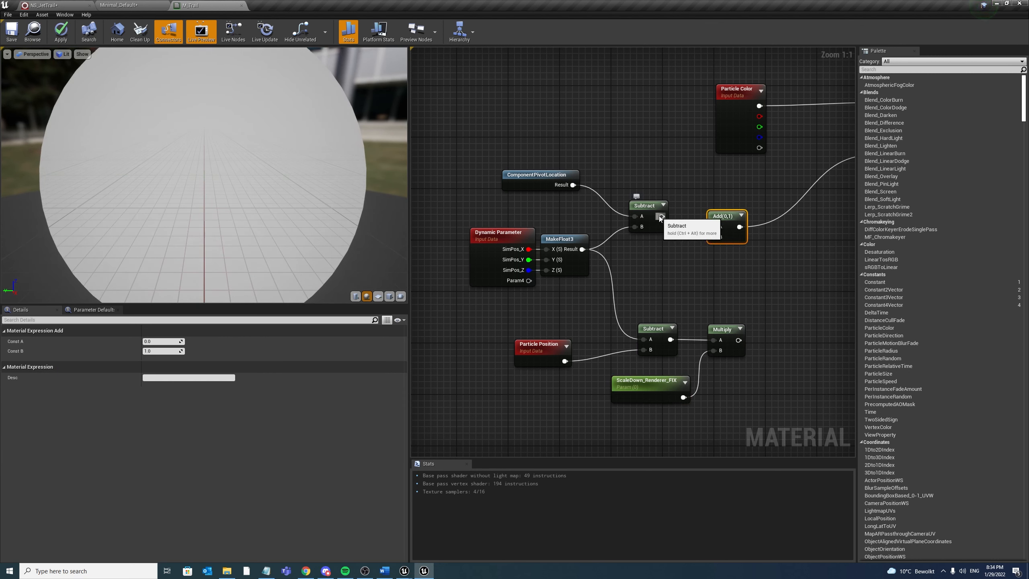
left_click_drag(662, 216, 720, 227)
left_click_drag(717, 221, 730, 211)
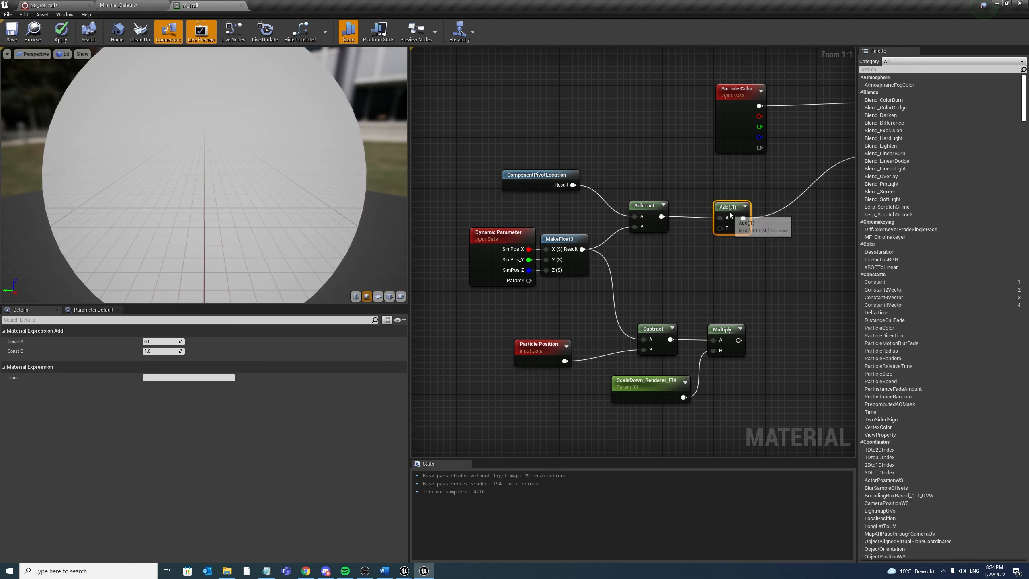
left_click_drag(737, 339, 736, 313)
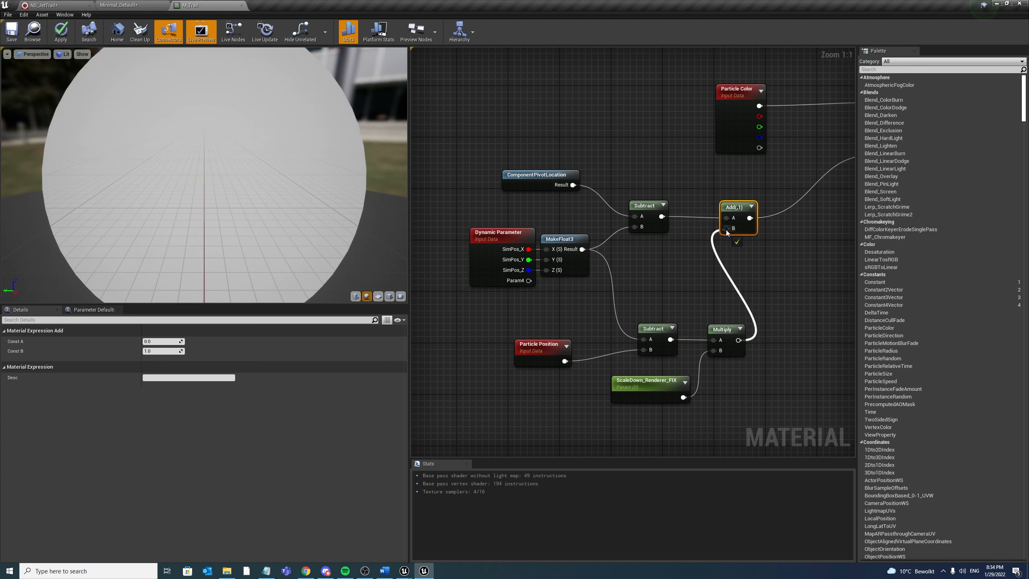
left_click_drag(726, 230, 726, 230)
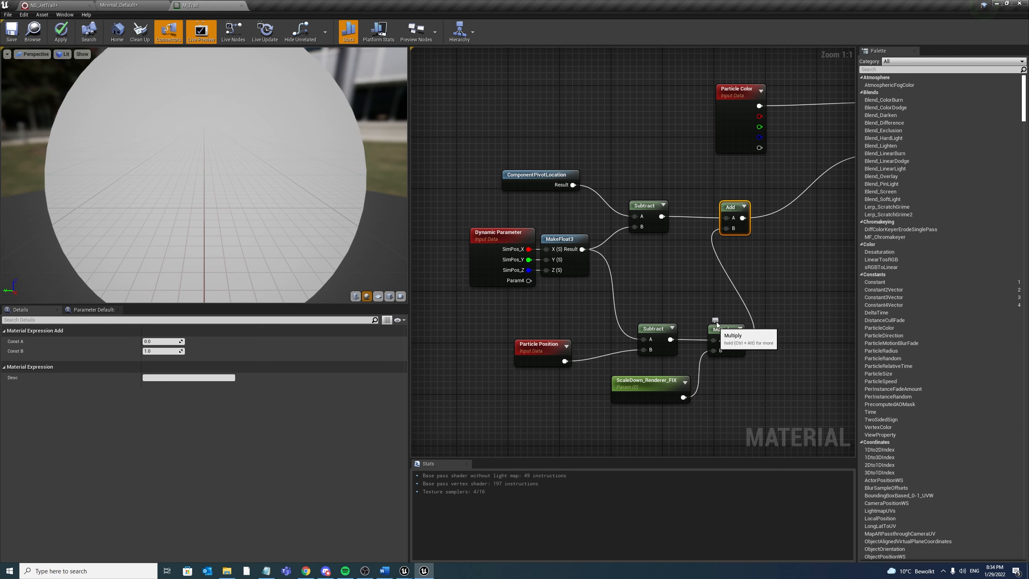
left_click(659, 390)
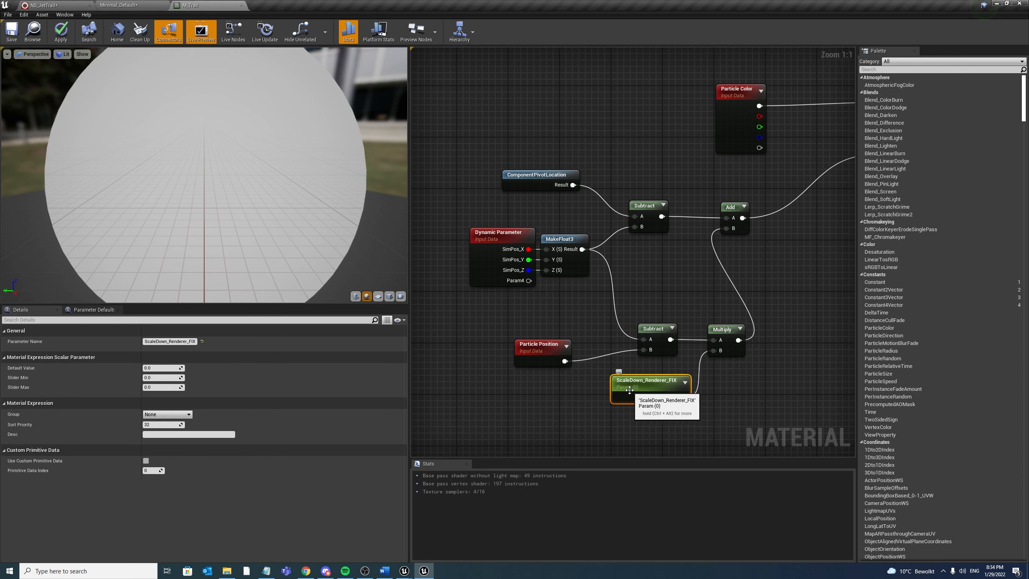
left_click(59, 32)
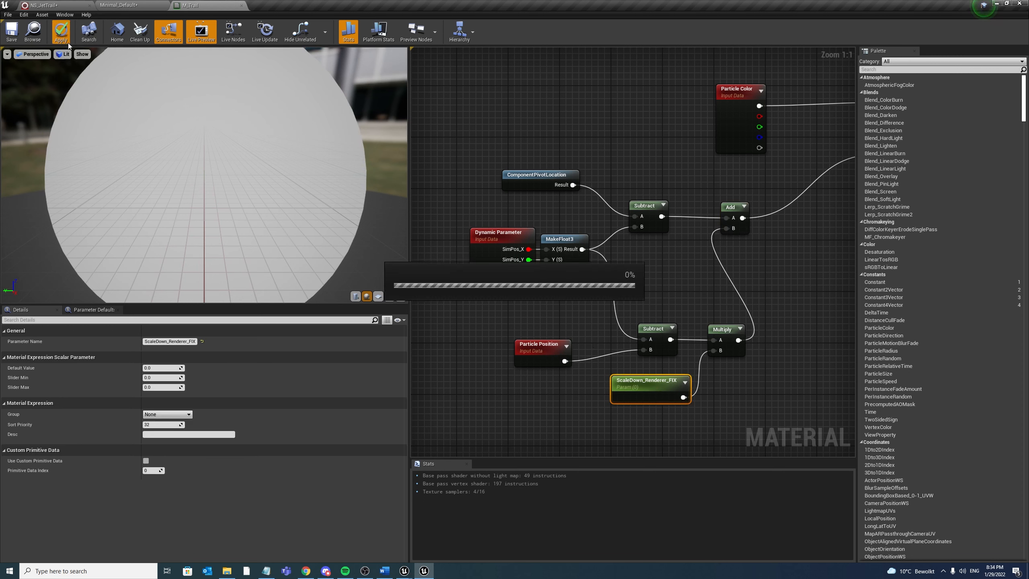
Open the DeviceVelocity_01 scratch module of NS_JetTrail and move its Output Module node farther away to make room
left_click(51, 3)
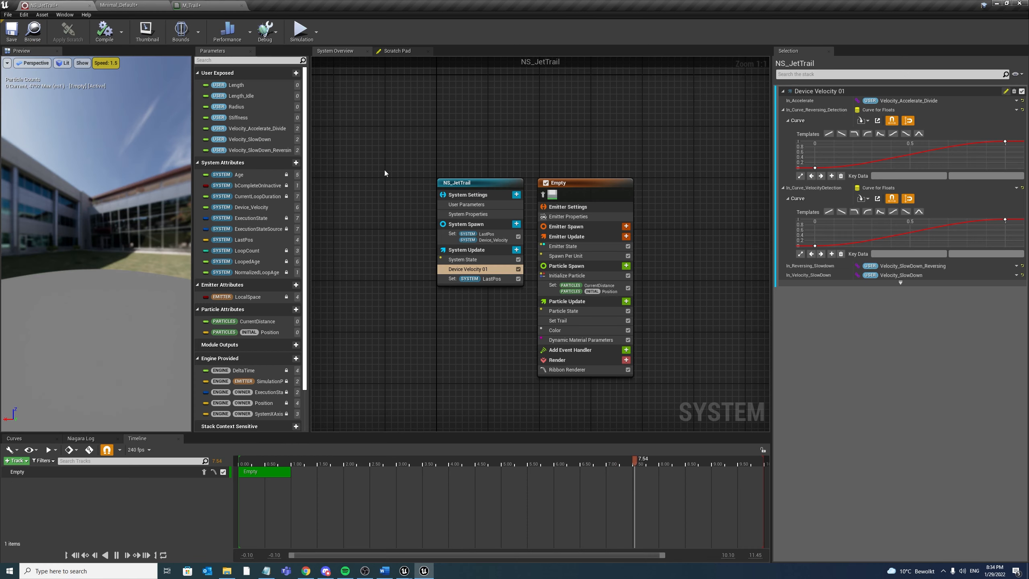
double_click(466, 270)
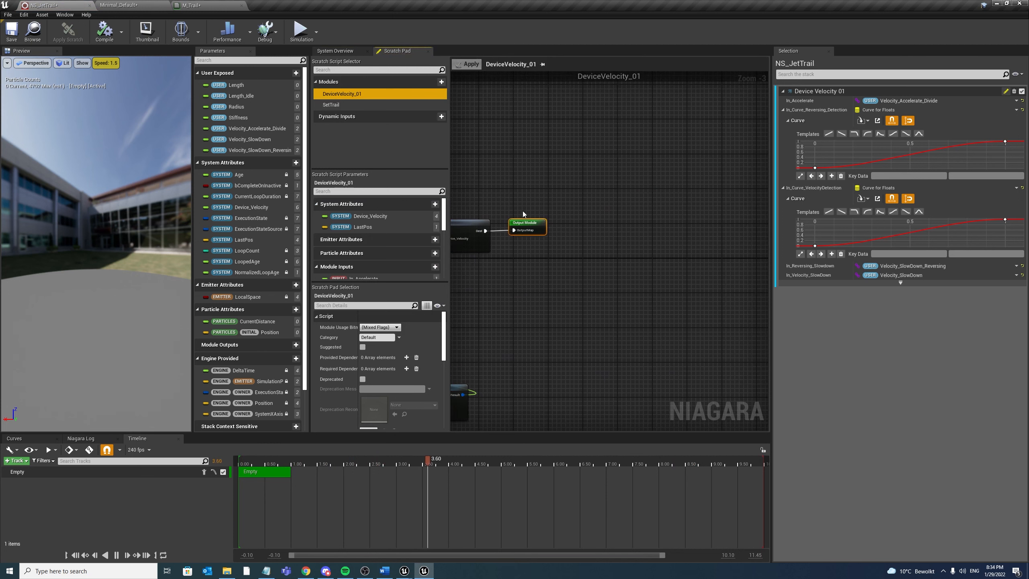
left_click_drag(527, 230, 707, 230)
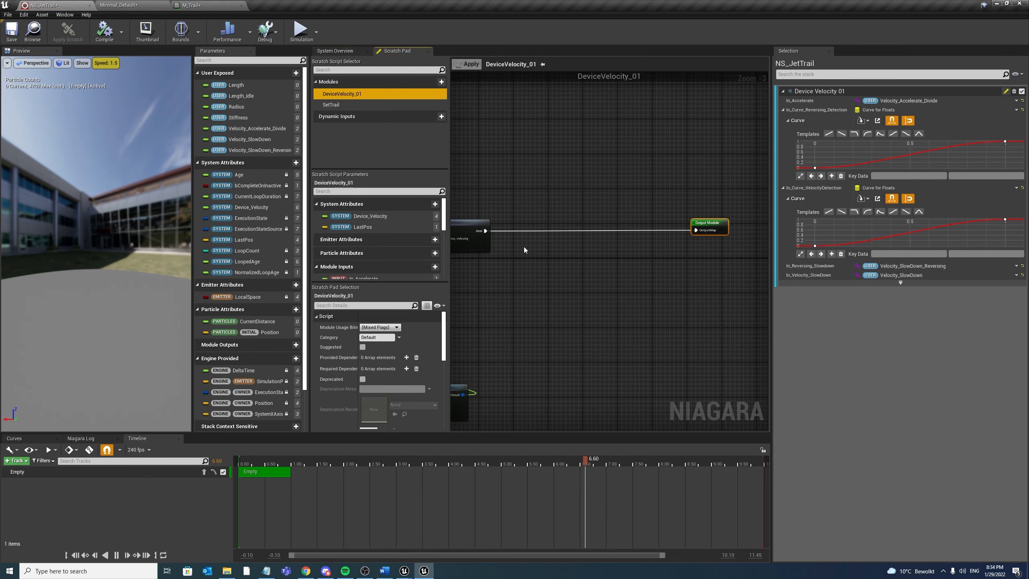
scroll(512, 262, "up", 3)
right_click_drag(511, 262, 531, 269)
Add a Map Get node from the last map node's Dest output and give it the SYSTEM Device_Velocity parameter
left_click_drag(495, 233, 551, 353)
type("map get")
key("Return")
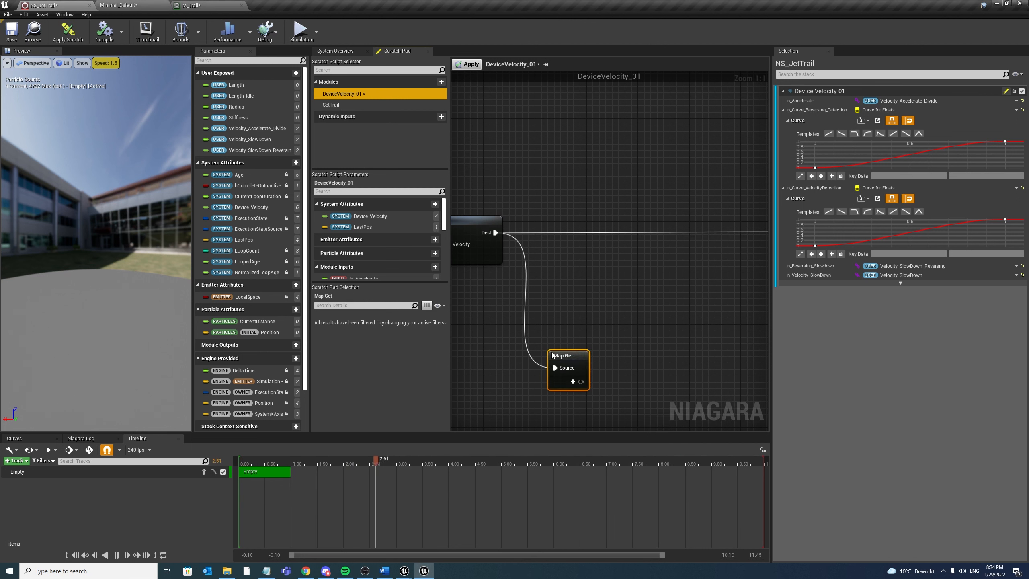
right_click_drag(611, 318, 604, 292)
left_click(565, 356)
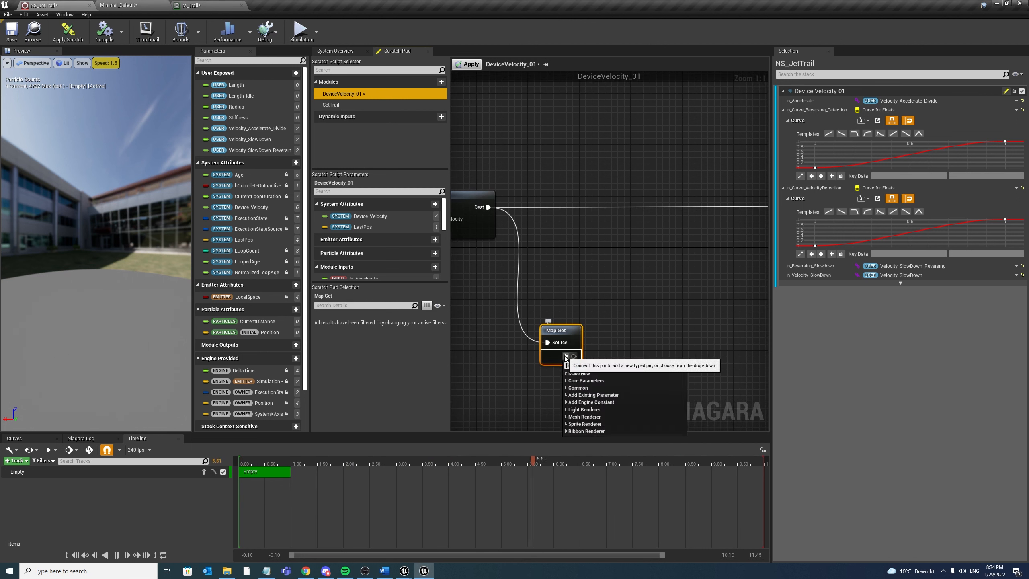
type("dev")
key("Return")
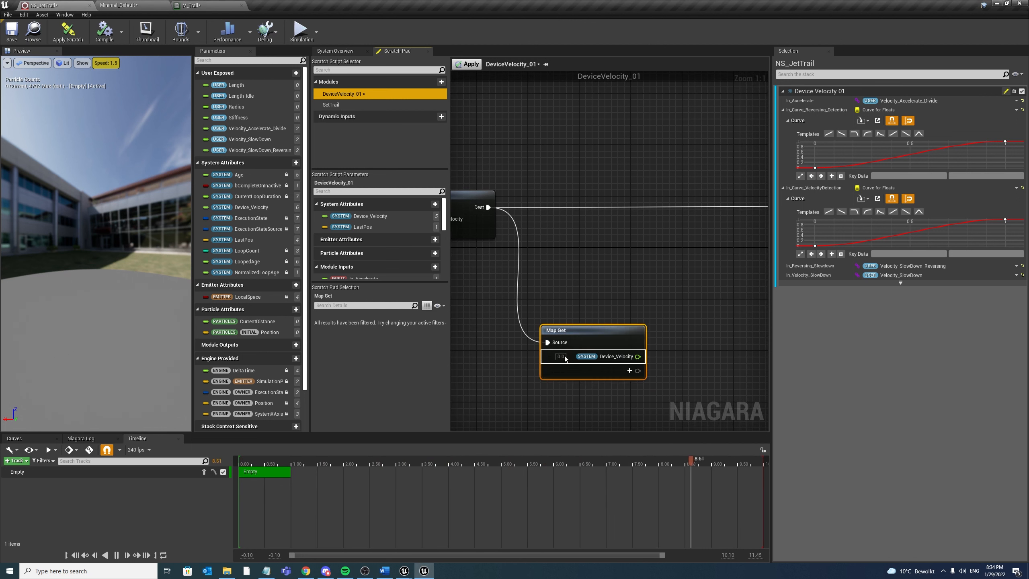
Add a Lerp node, convert its pins to float, and connect Device_Velocity to its C input
right_click_drag(734, 333, 672, 294)
key("l")
left_click(671, 280)
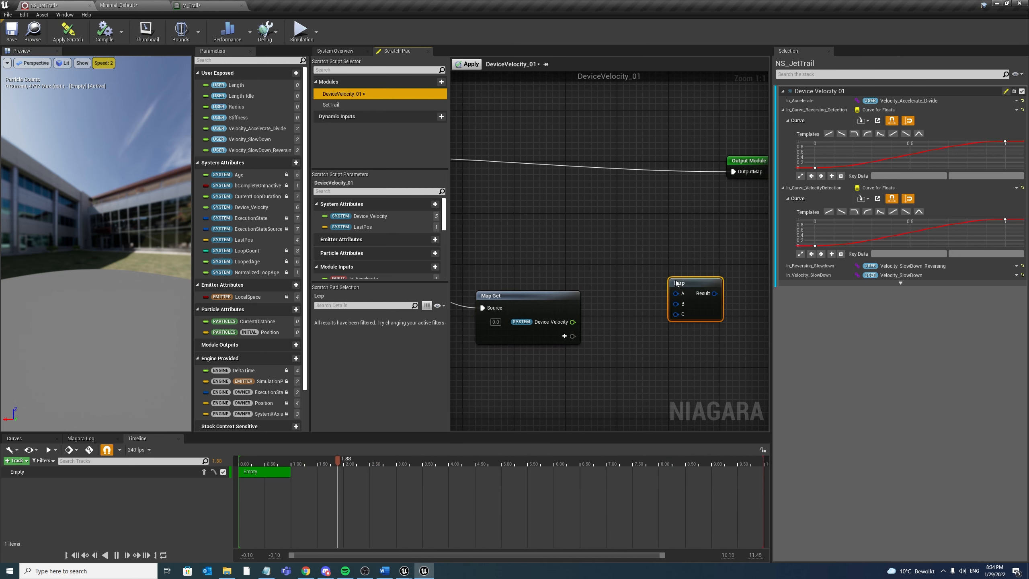
right_click(673, 282)
mouse_move(709, 303)
left_click(761, 314)
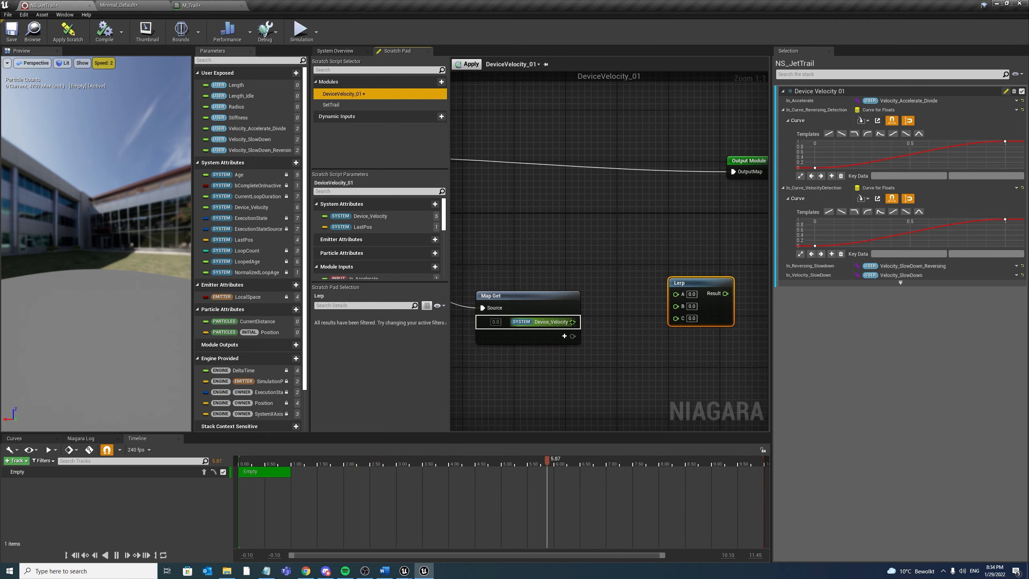
left_click_drag(572, 322, 676, 318)
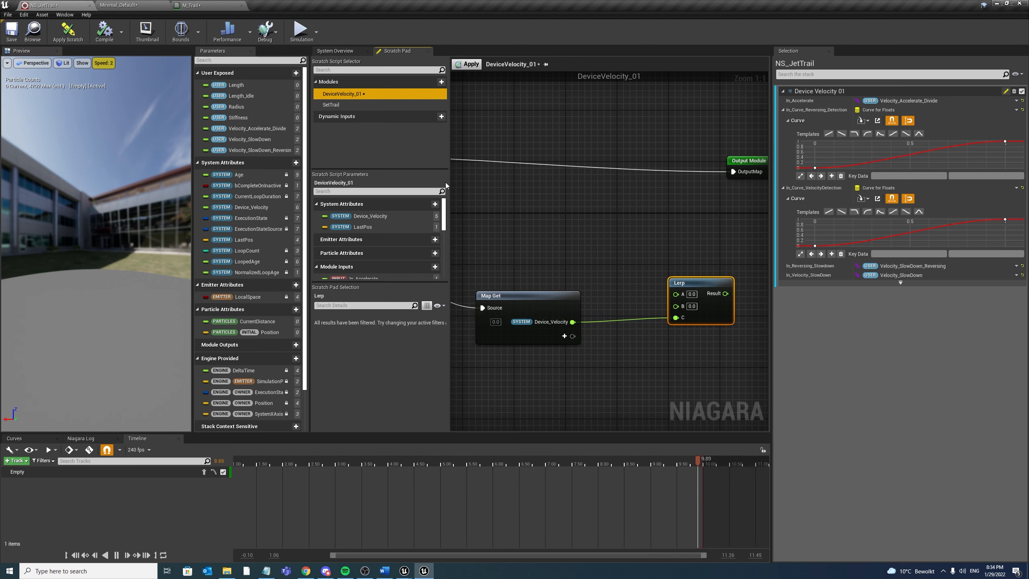
Create a user-exposed float parameter named ScaleDown_RendererFIX_Str
right_click_drag(508, 198, 530, 189)
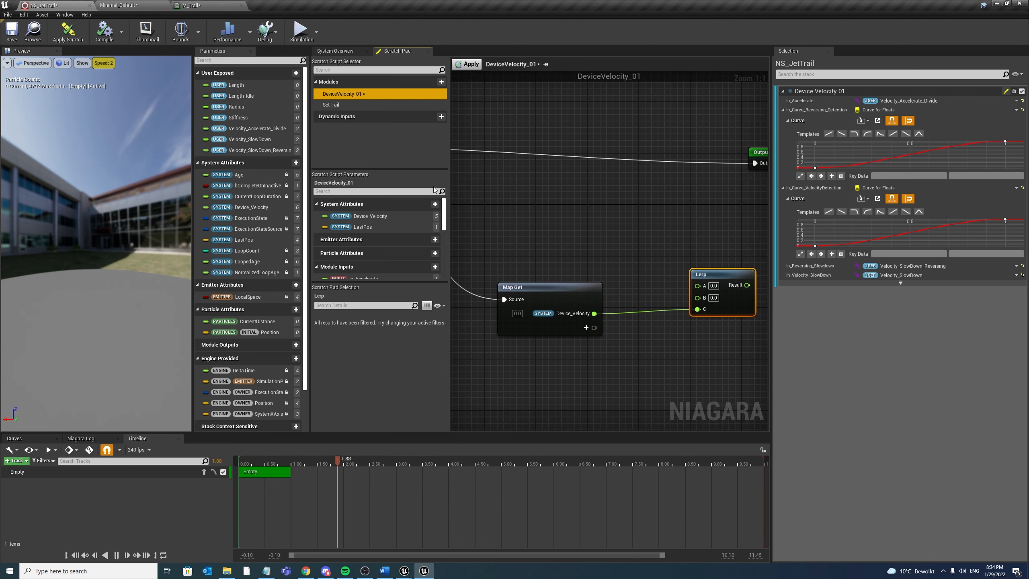
left_click(296, 73)
type("flo")
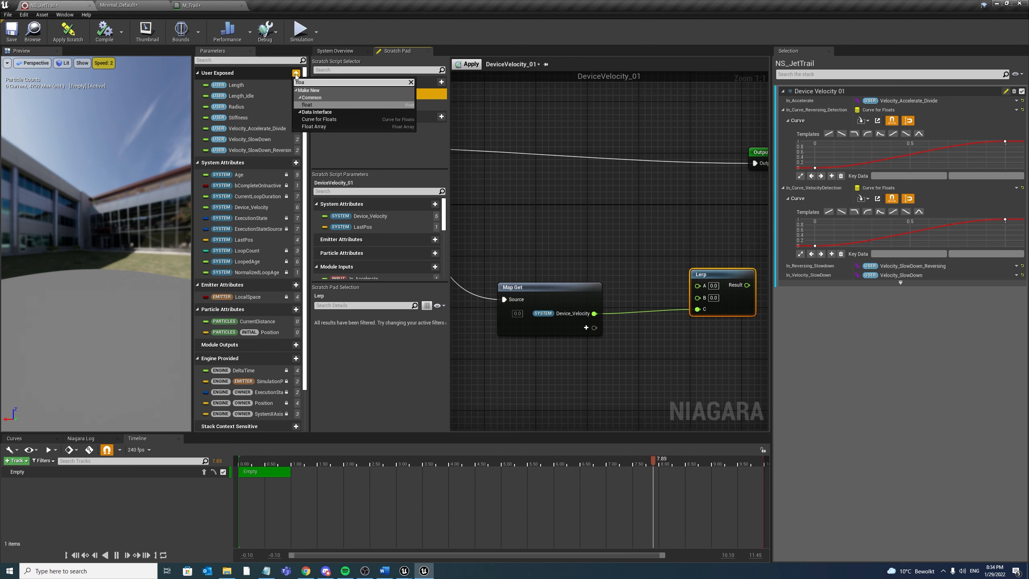
type("a")
key("Return")
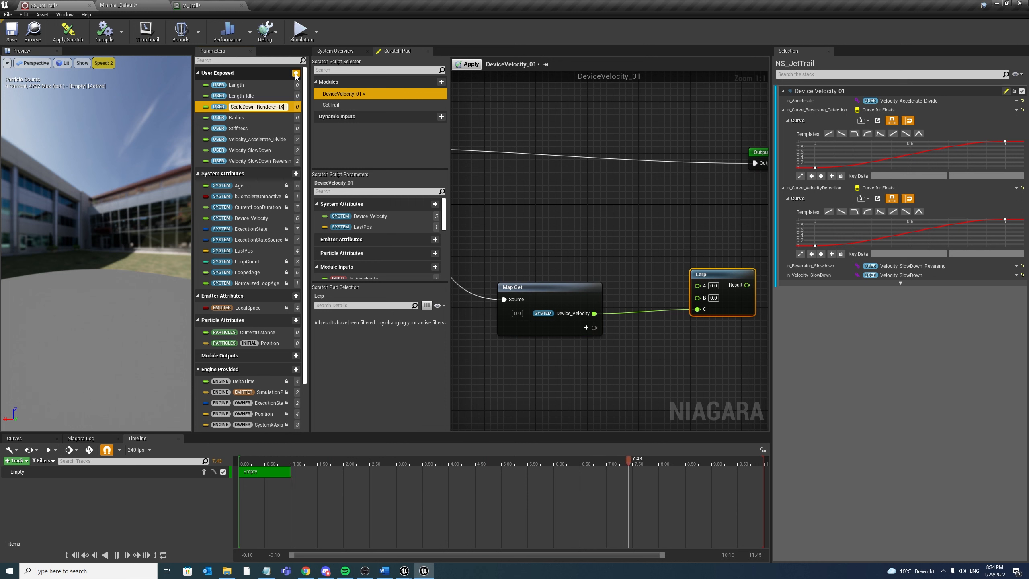
type("ScaleDown_RendererFIX_Str")
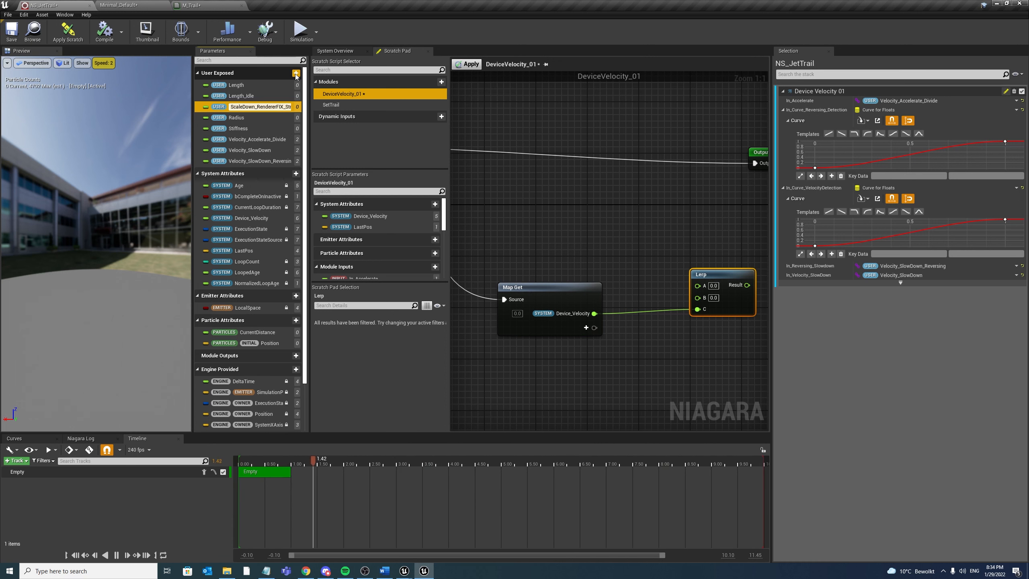
key("Return")
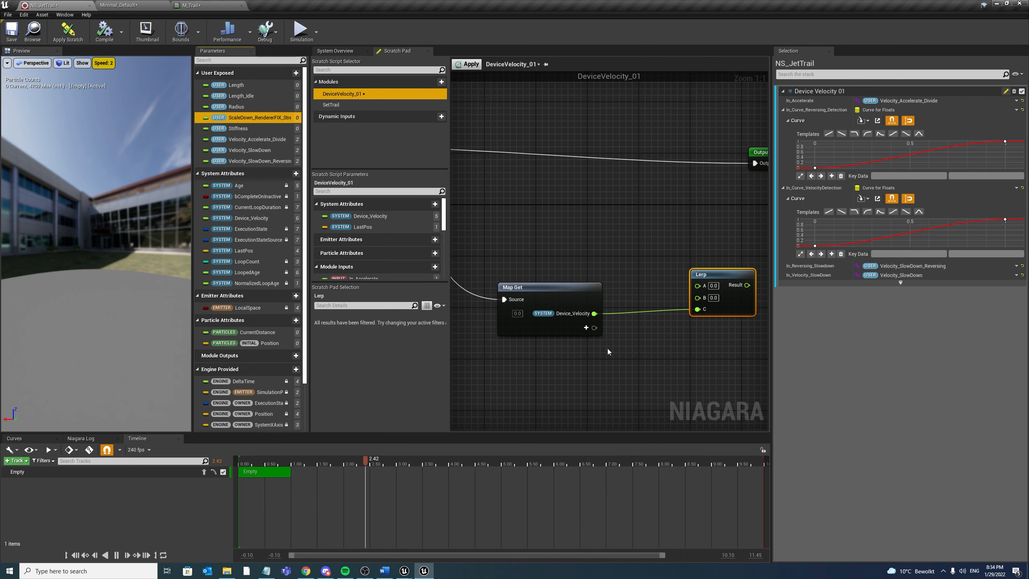
Add a float module input named In_ScaleDown_RendererFIX_Strength to the Map Get node and connect it to the Lerp's A input
left_click(586, 328)
type("fl")
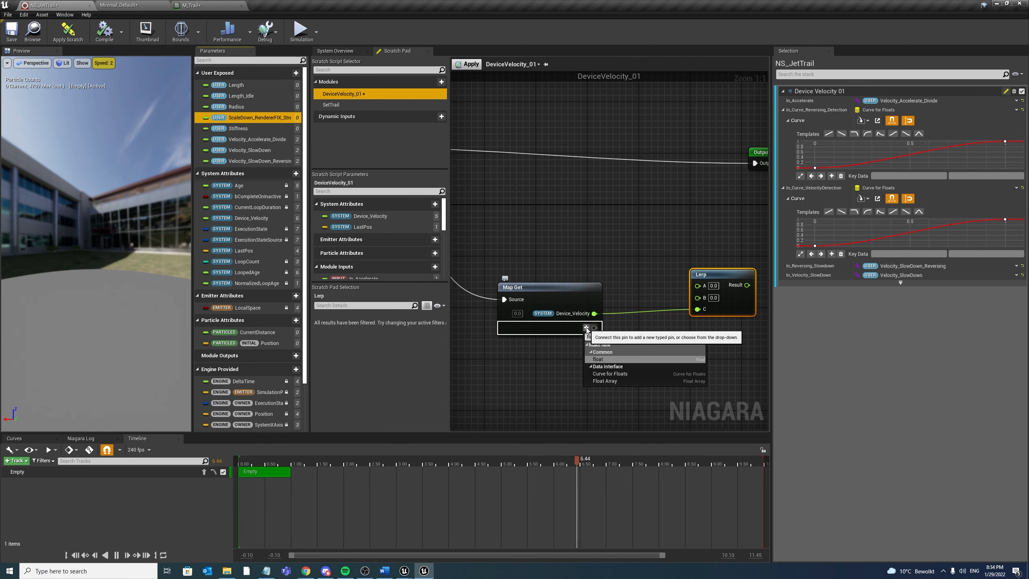
key("Return")
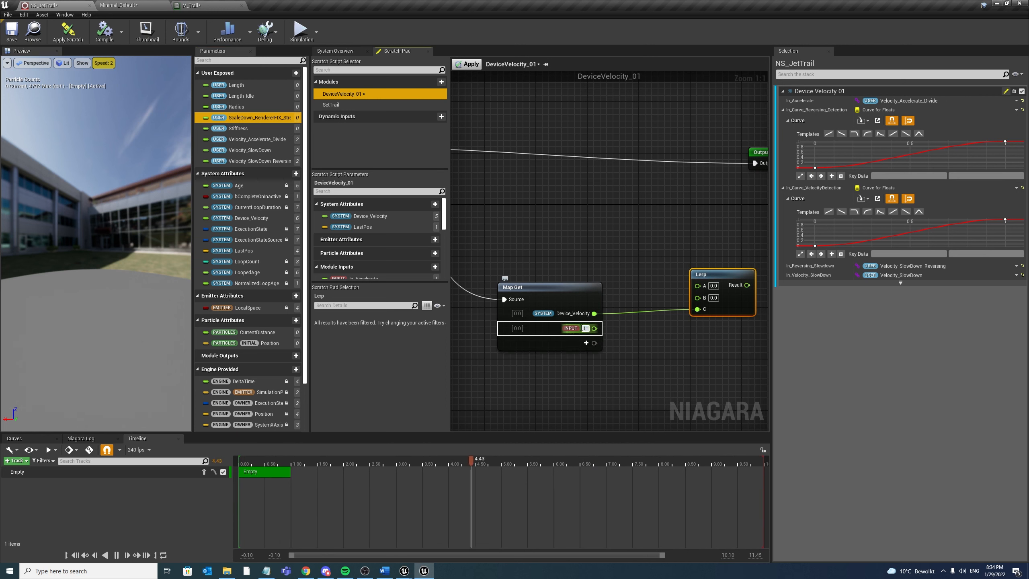
type("In_ScaleDown_RendererFIX")
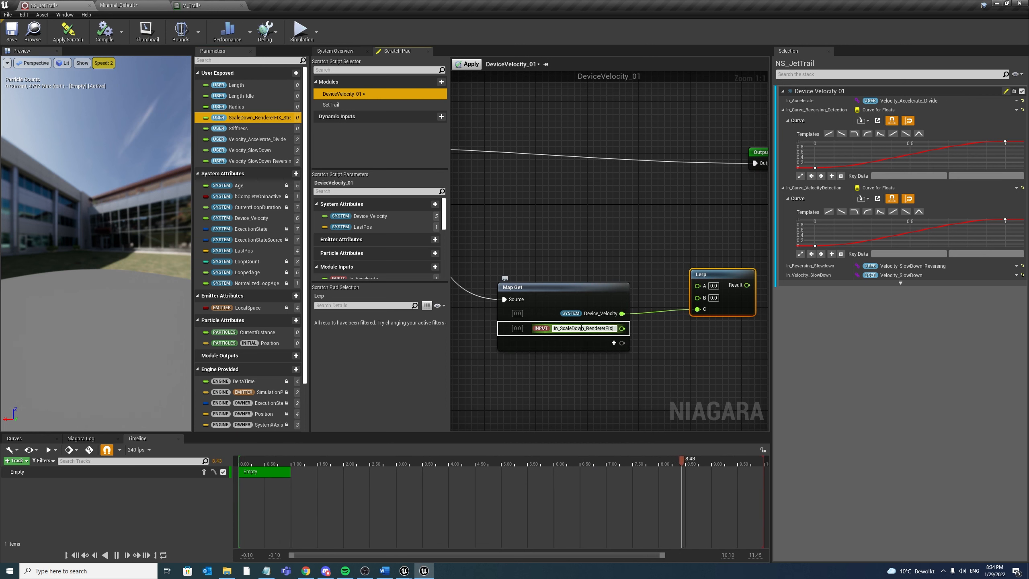
type("_Strength")
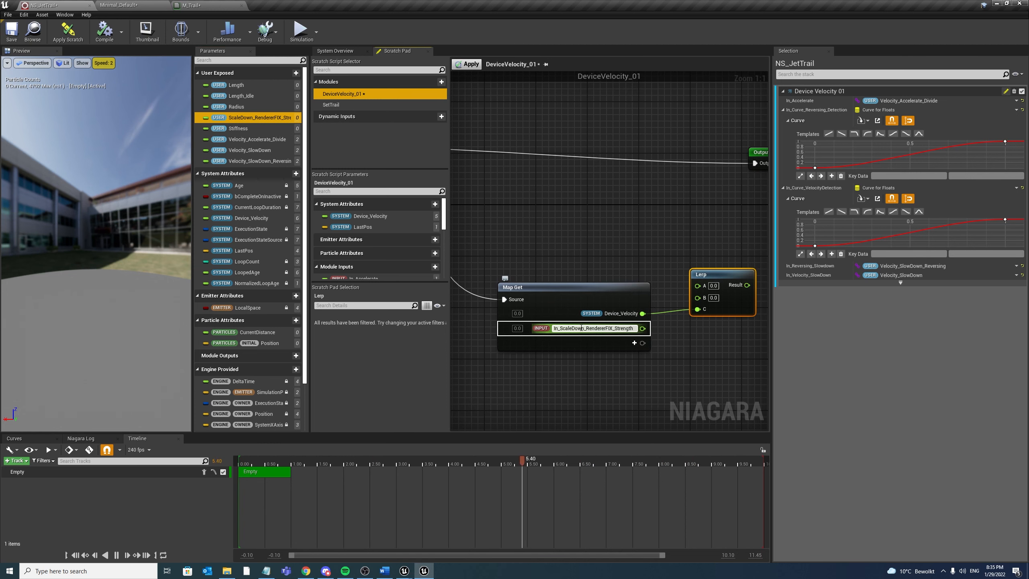
key("Return")
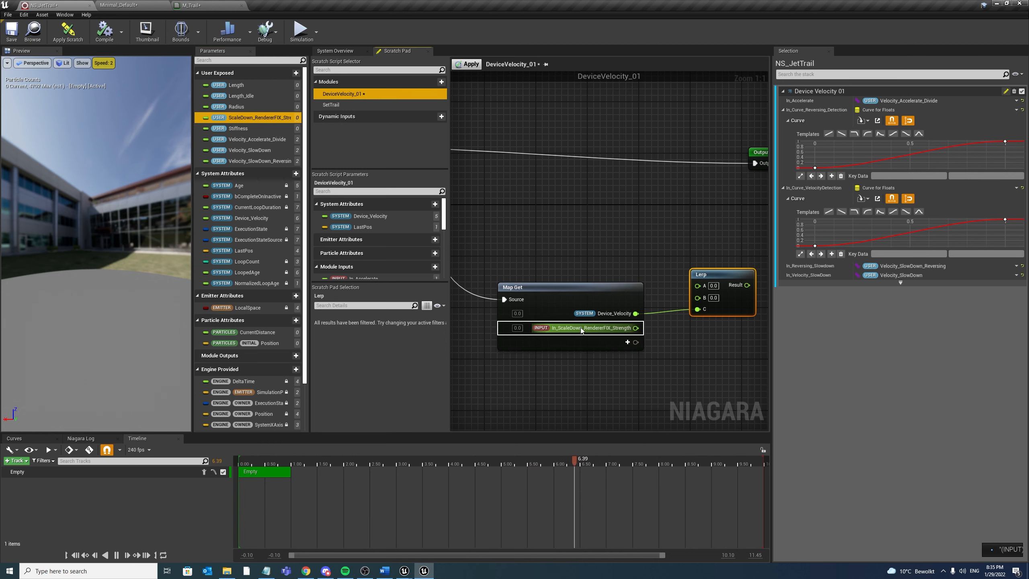
right_click_drag(671, 386, 646, 388)
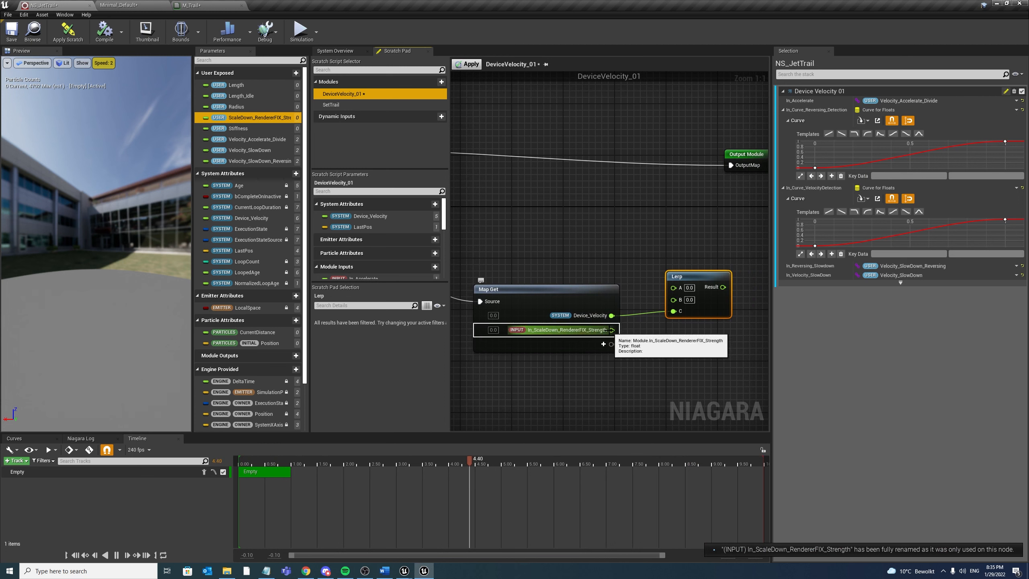
left_click_drag(611, 330, 673, 287)
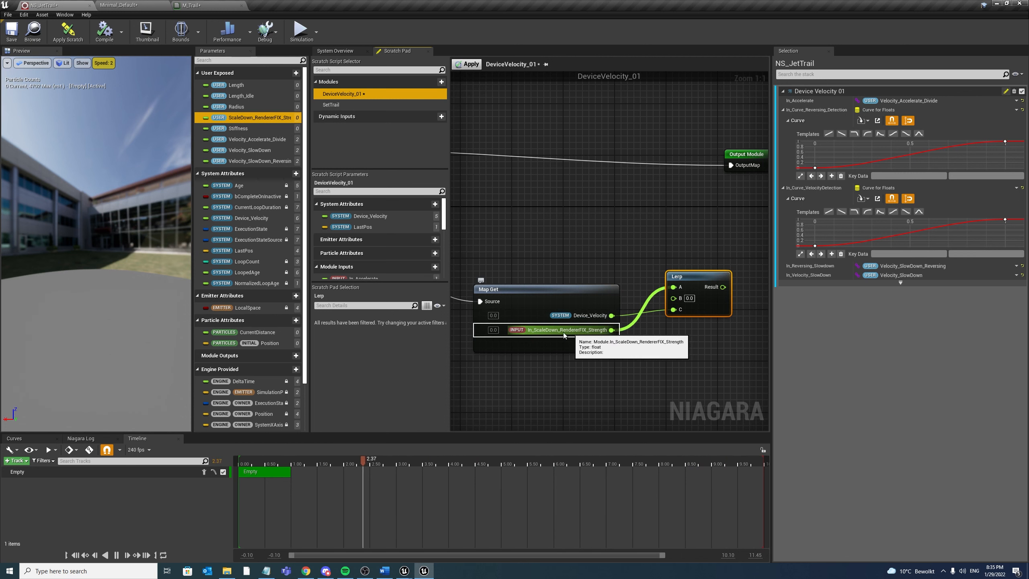
Add a Map Set node before the Output Module and reroute the incoming map wire to its Source input
right_click_drag(665, 341, 621, 350)
left_click_drag(699, 163, 741, 157)
right_click(656, 170)
type("ma")
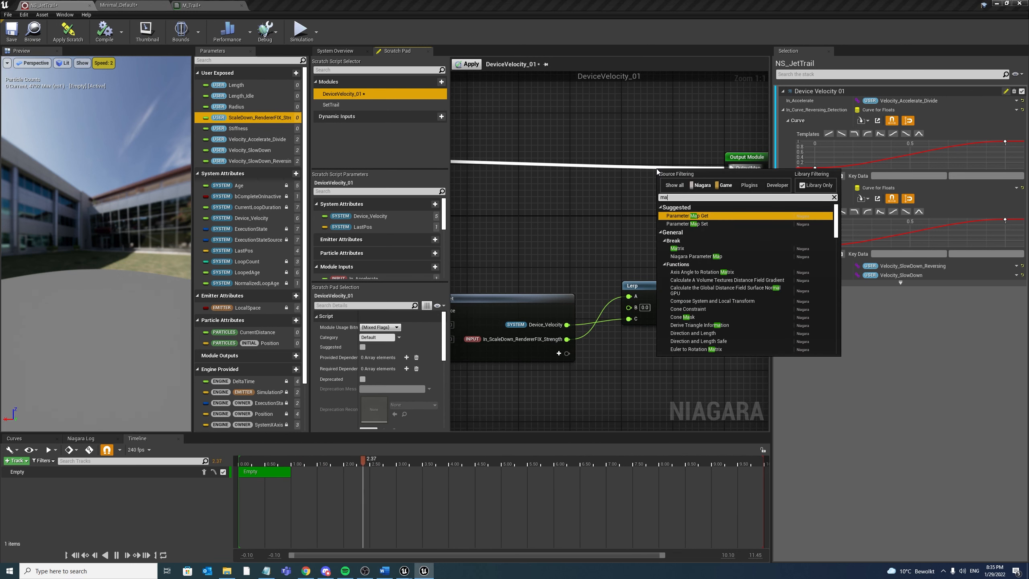
key("Down")
key("Return")
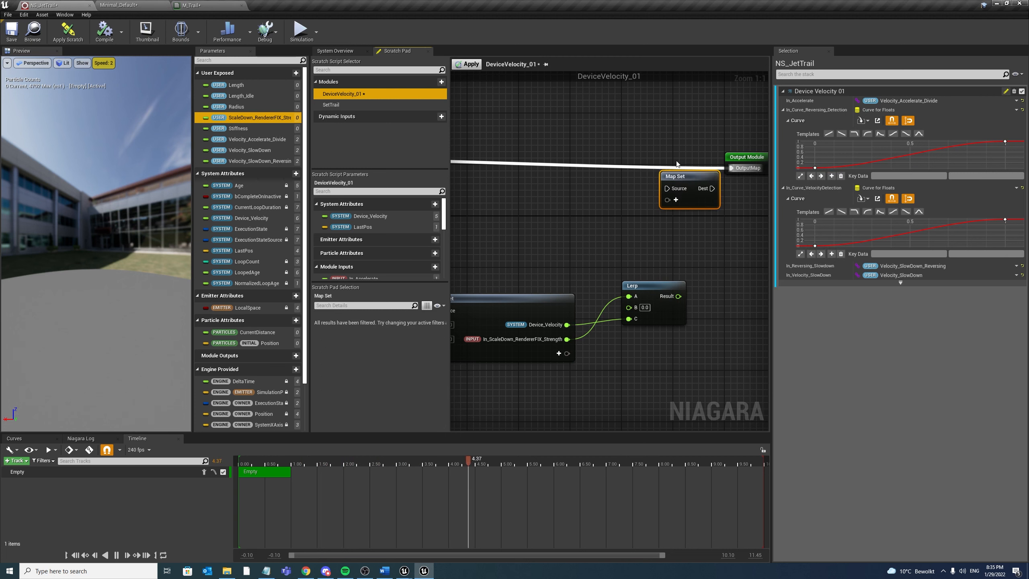
left_click_drag(731, 168, 667, 188, "ctrl")
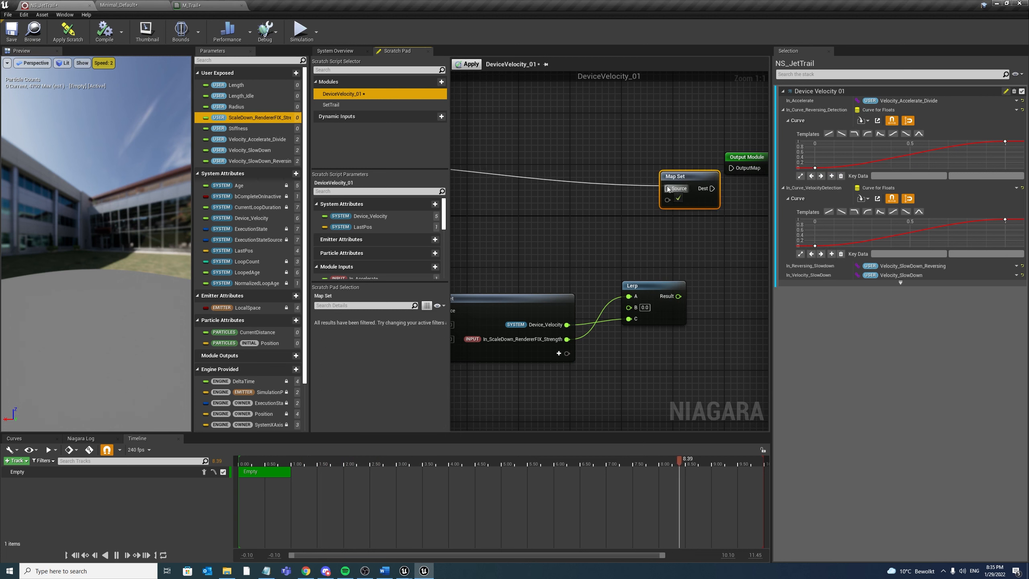
Create a float system attribute named ScaleDown_RendererFIX, add it to the Map Set node, and feed it from the Lerp's Result
left_click(296, 174)
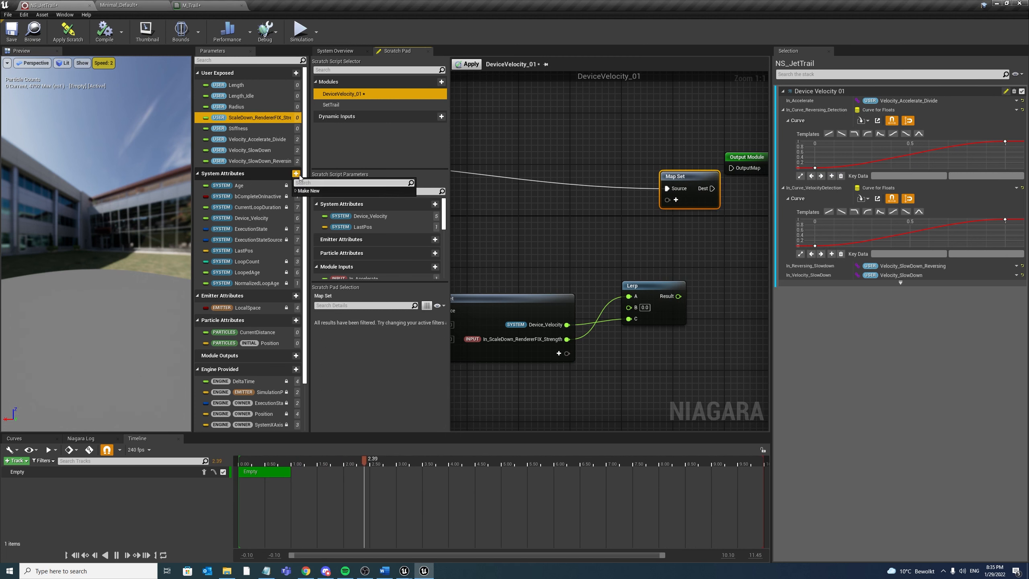
type("floa")
key("Return")
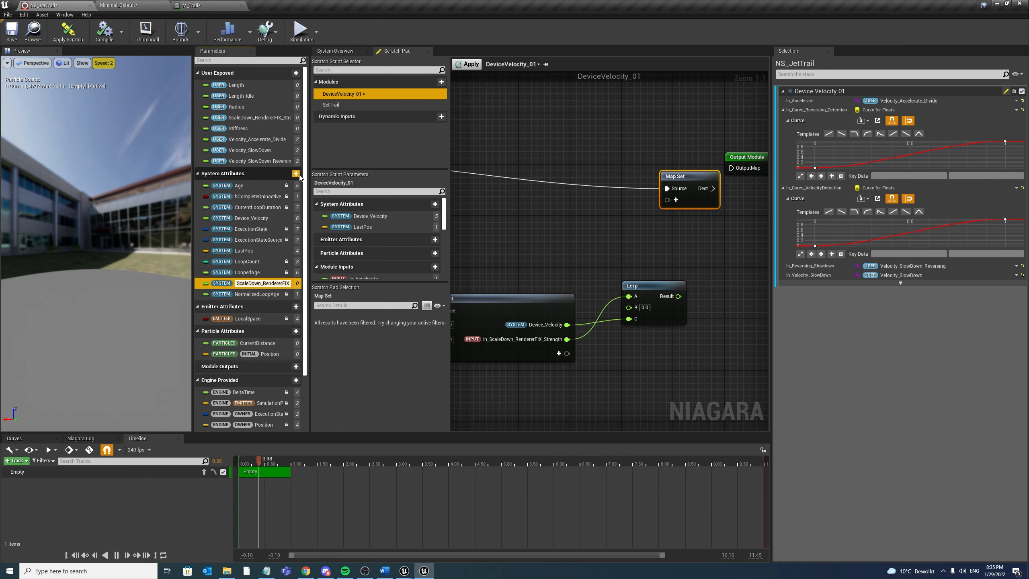
key("Return")
left_click_drag(212, 290, 679, 303)
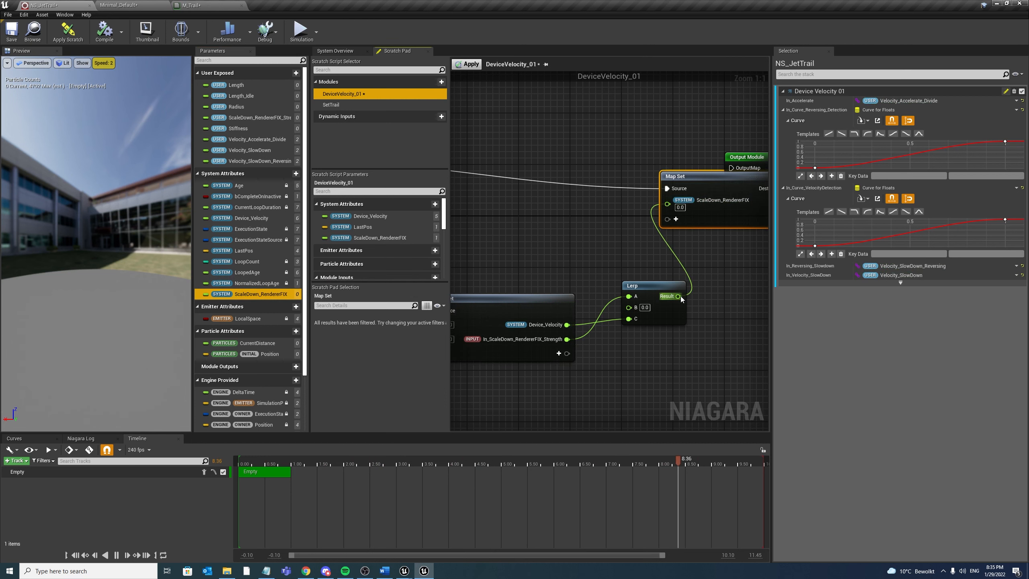
Move the Output Module node clear of the widened Map Set node
right_click_drag(730, 231, 633, 251)
left_click(634, 246)
left_click_drag(643, 178, 675, 208)
scroll(642, 300, "down", 1)
right_click_drag(504, 254, 601, 228)
Apply the scratch module changes and link In_ScaleDown_RendererFIX_Strength to the USER ScaleDown_RendererFIX_Strength parameter
left_click(469, 64)
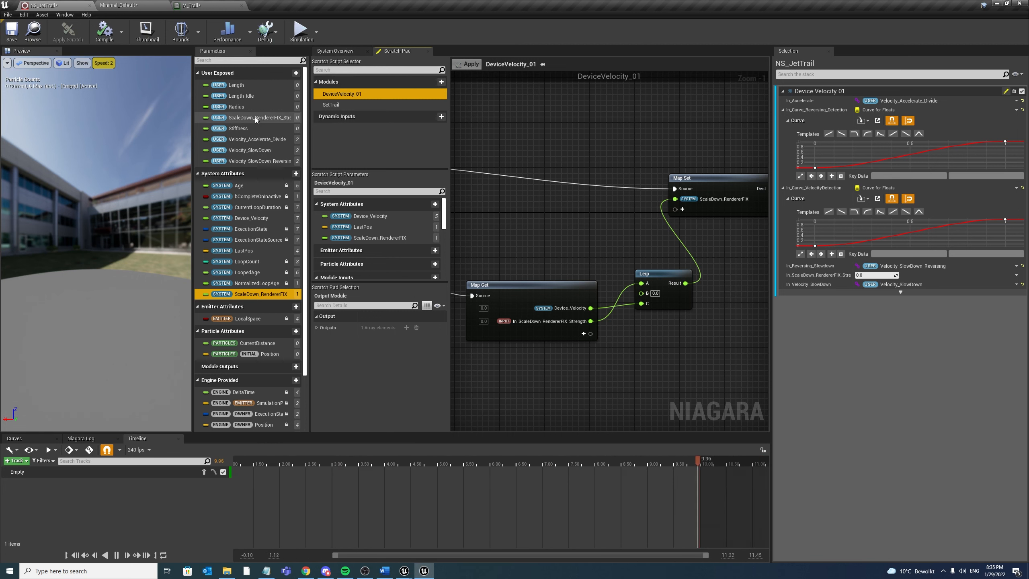
left_click_drag(246, 118, 872, 279)
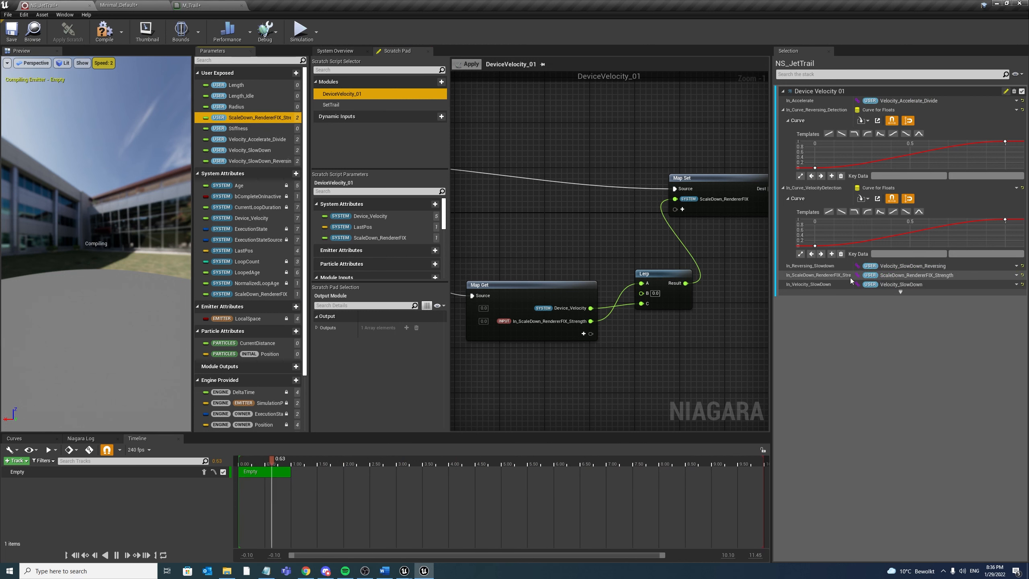
Add a material parameter binding to the Ribbon Renderer, linking ScaleDown_Renderer_FIX to the SYSTEM ScaleDown_RendererFIX variable
left_click(351, 51)
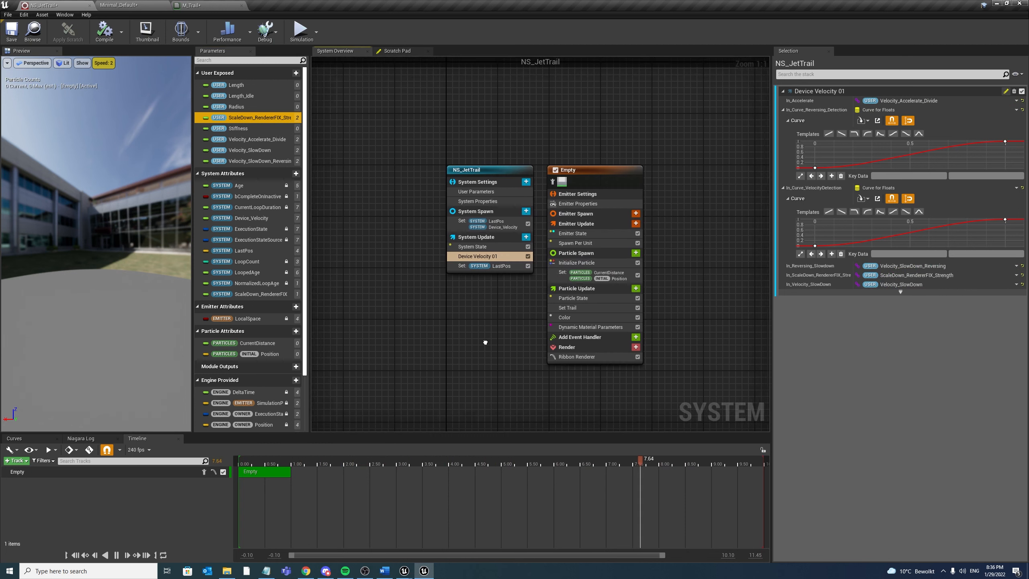
left_click(575, 345)
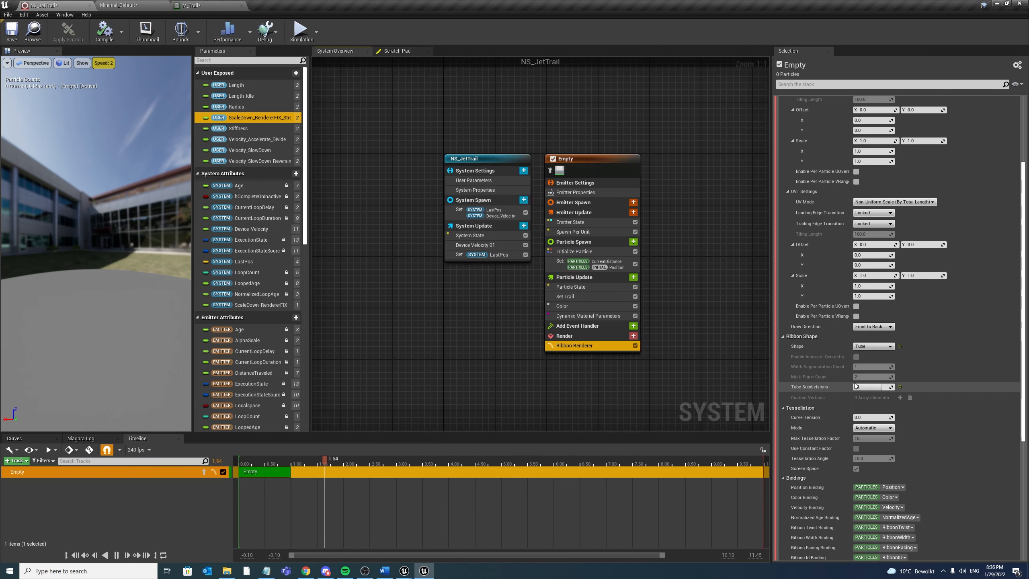
scroll(865, 481, "down", 15)
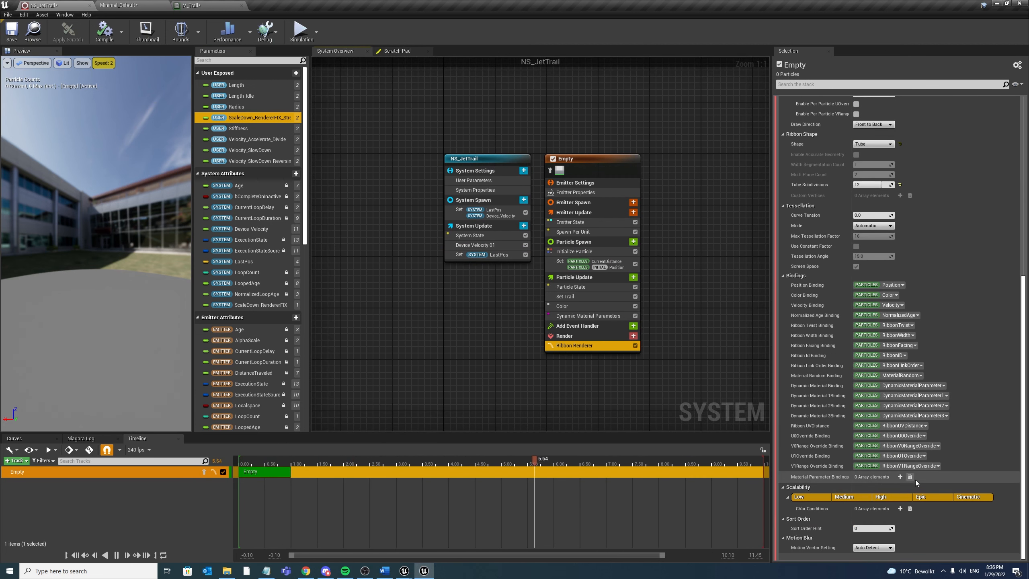
left_click(899, 477)
left_click(884, 508)
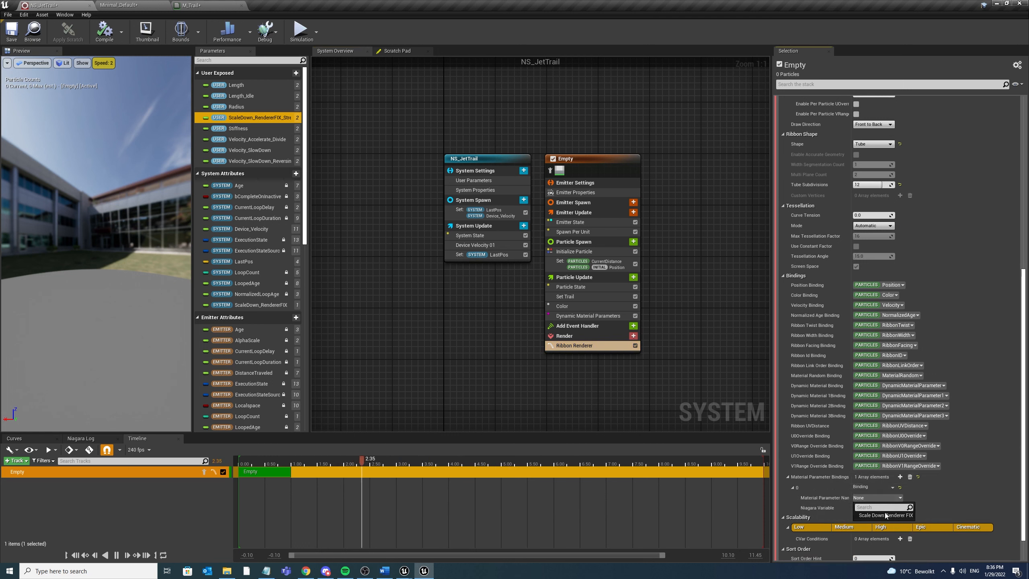
left_click(875, 508)
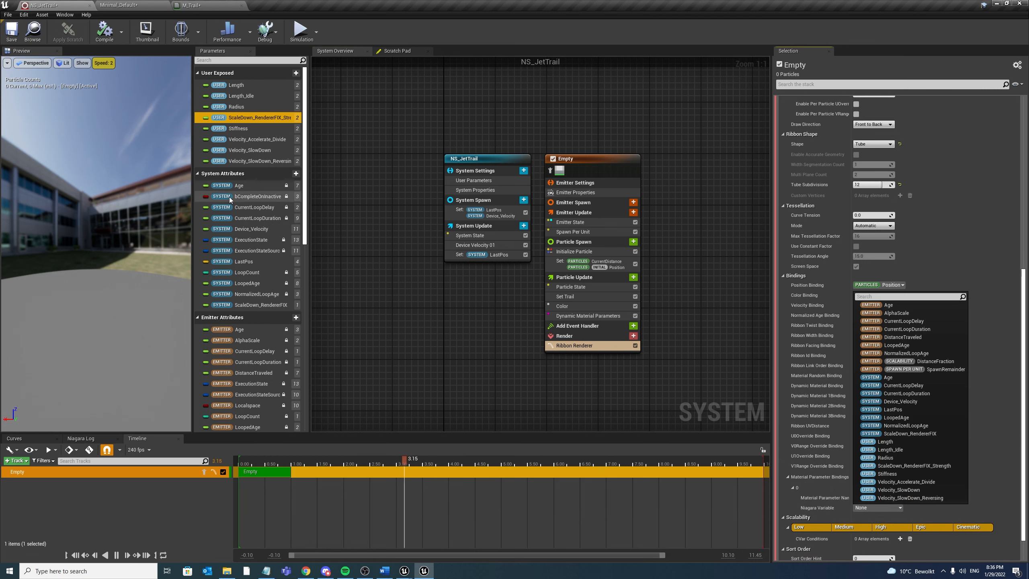
left_click_drag(248, 305, 869, 508)
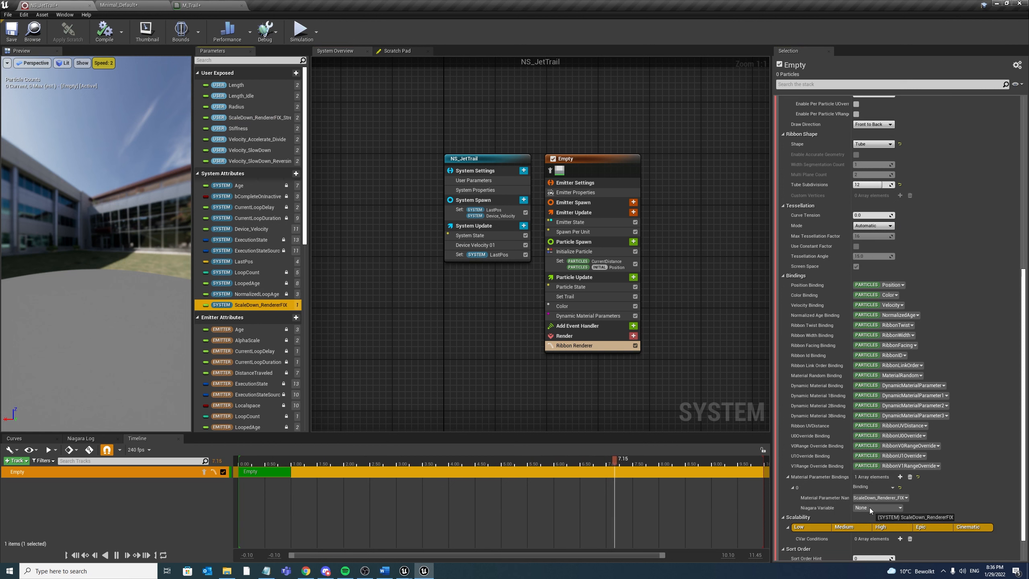
left_click(869, 508)
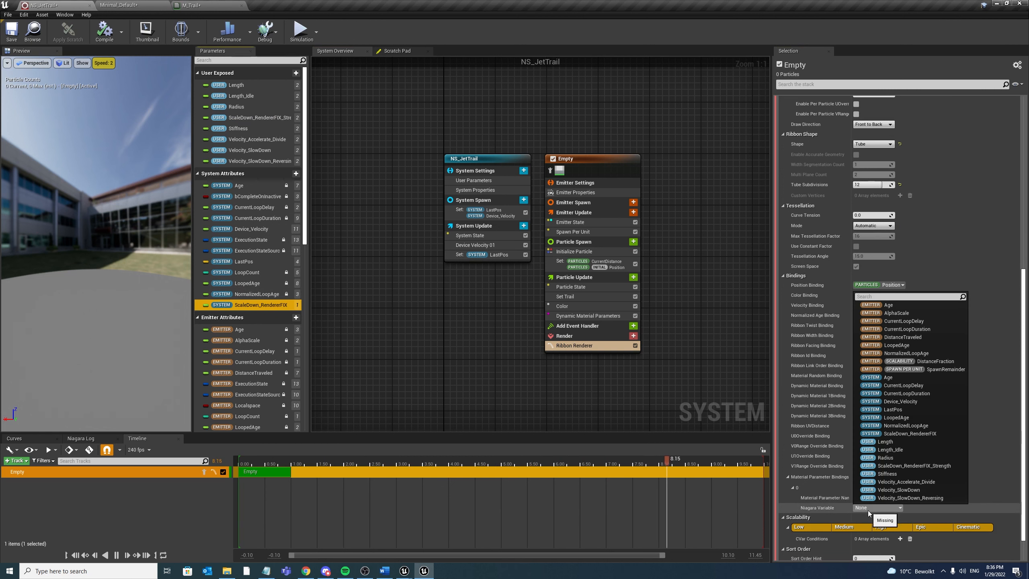
left_click(900, 433)
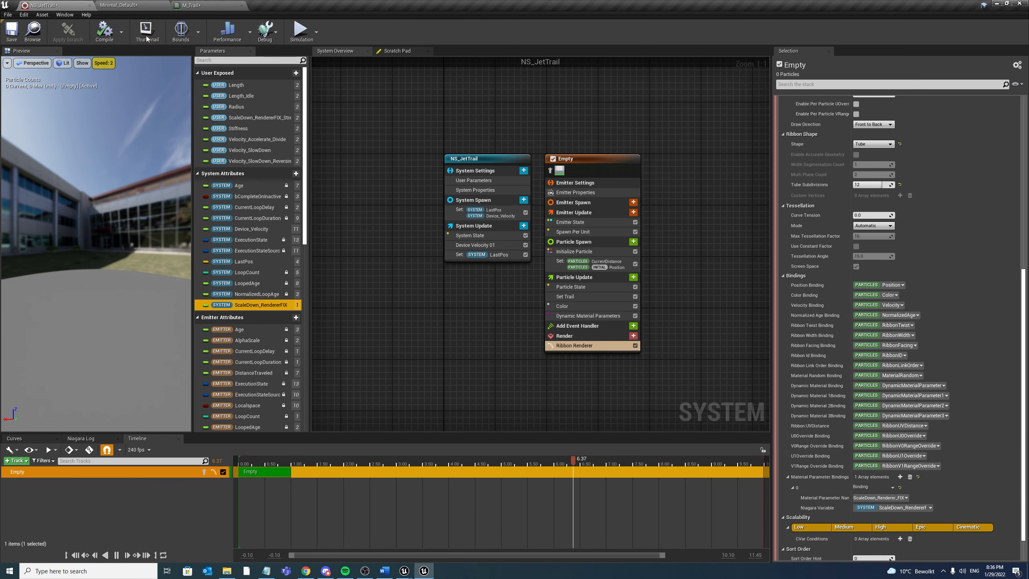
Check the scalar parameter in M_Trail, then return to the Minimal_Default level and move the TrailSource cone to test the trail
left_click(207, 5)
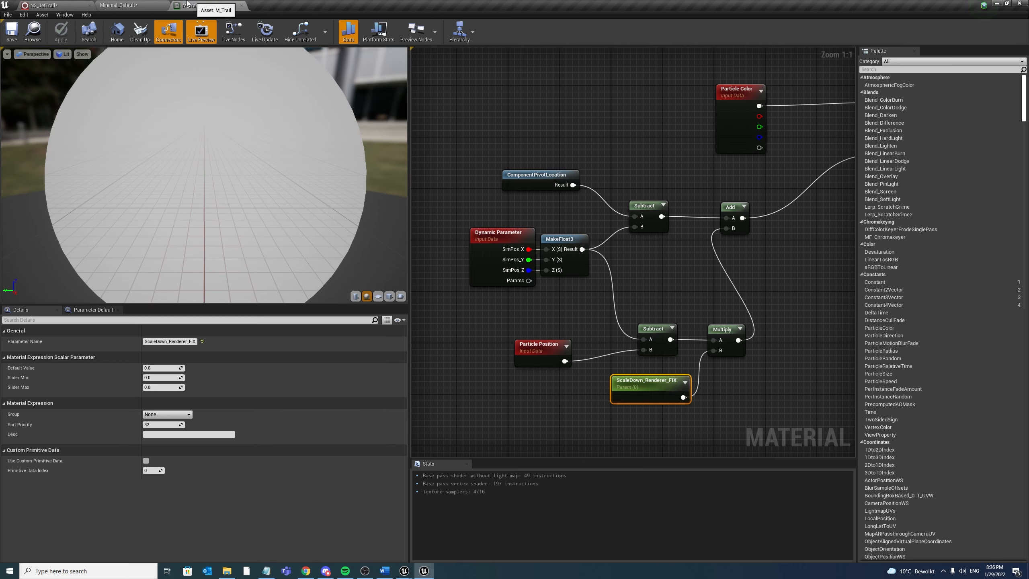
left_click(101, 4)
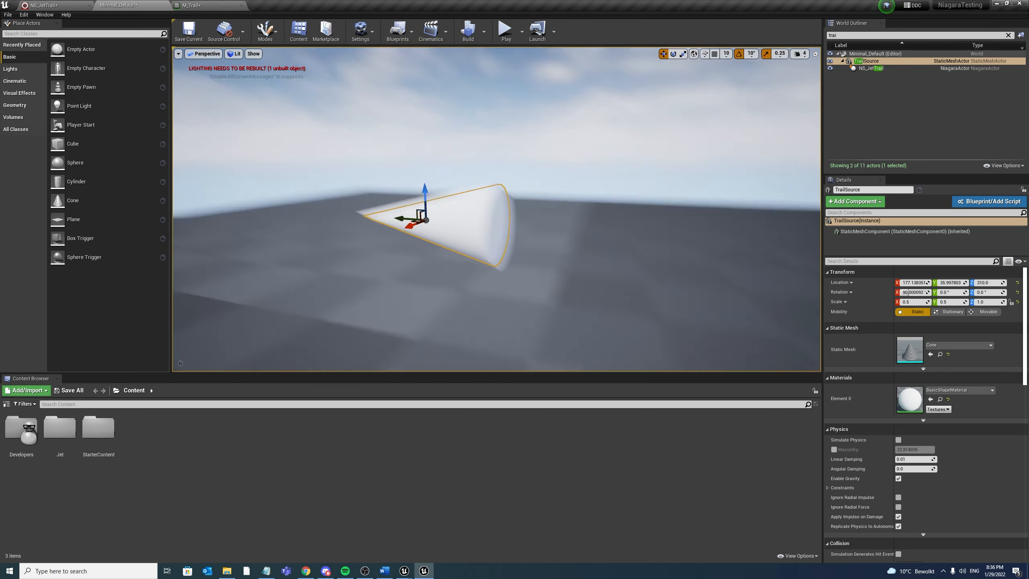
left_click_drag(367, 192, 467, 195)
middle_click_drag(467, 195, 540, 191)
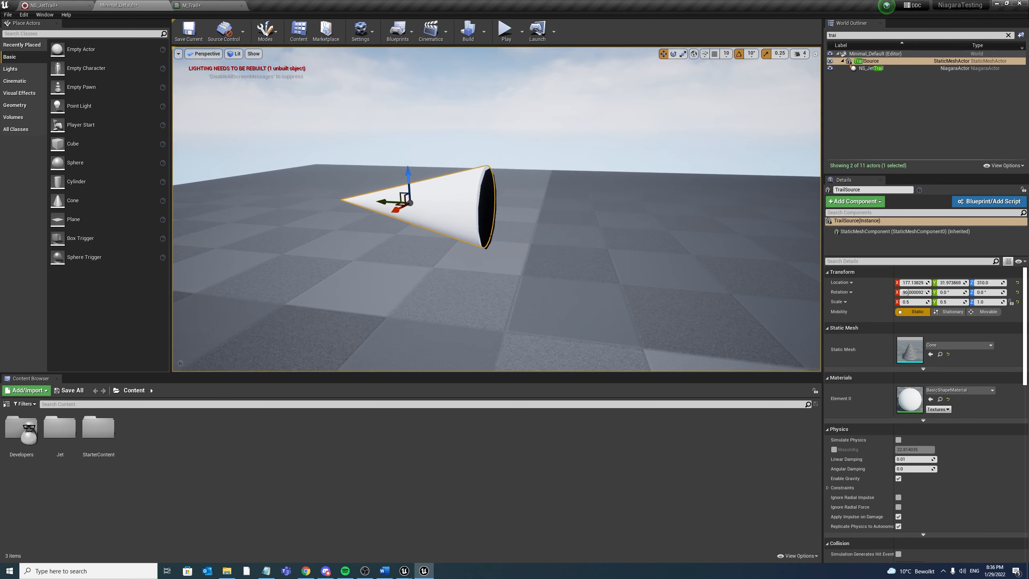
Set ScaleDown_RendererFIX_Strength to 0.5 on the NS_JetTrail actor in the level
left_click(872, 68)
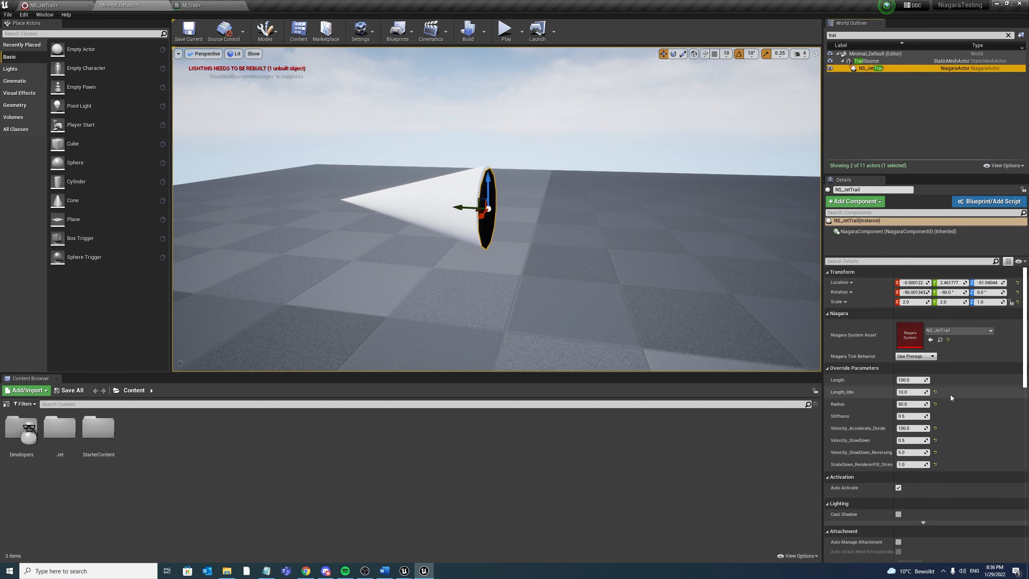
left_click(906, 465)
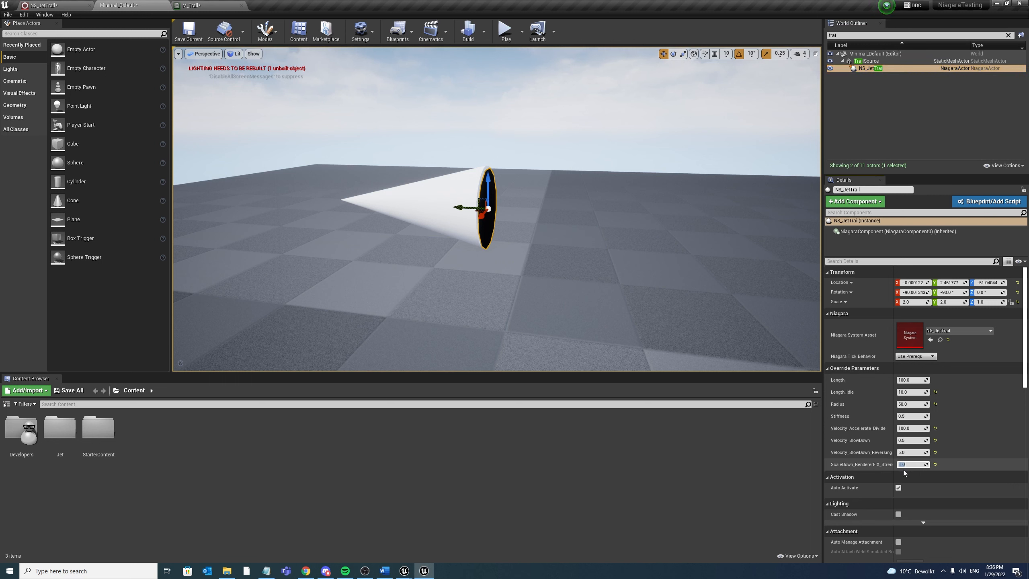
type(".5")
key("Return")
Slide the TrailSource cone along its Y axis to test the new strength, and reselect the NS_JetTrail actor
left_click(421, 221)
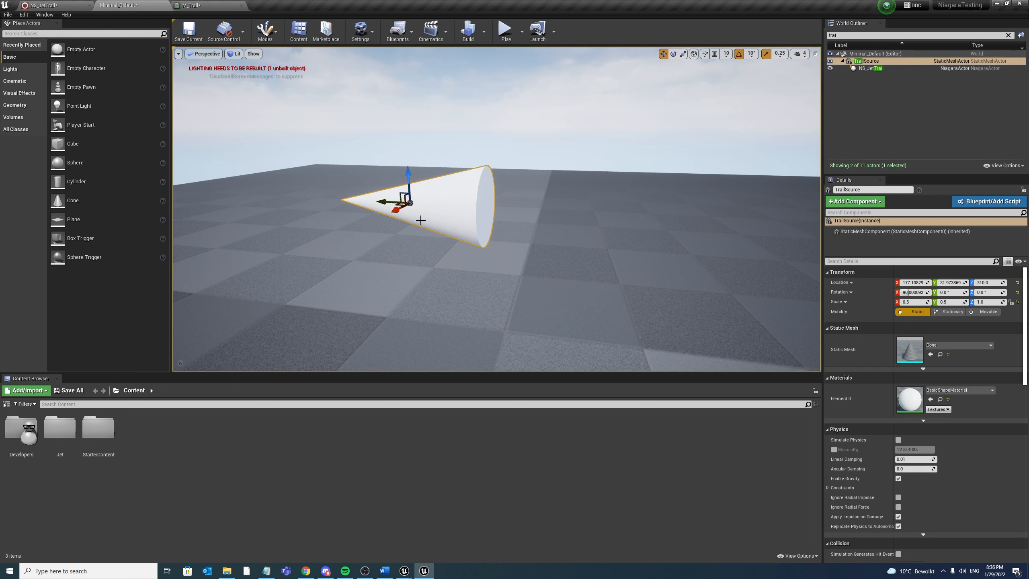
left_click_drag(382, 202, 432, 221)
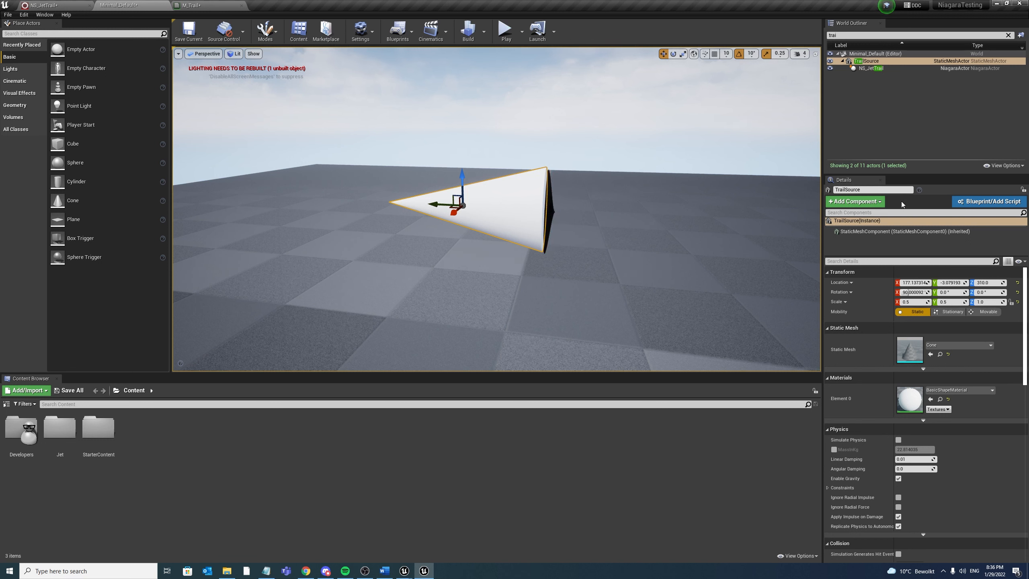
left_click(883, 68)
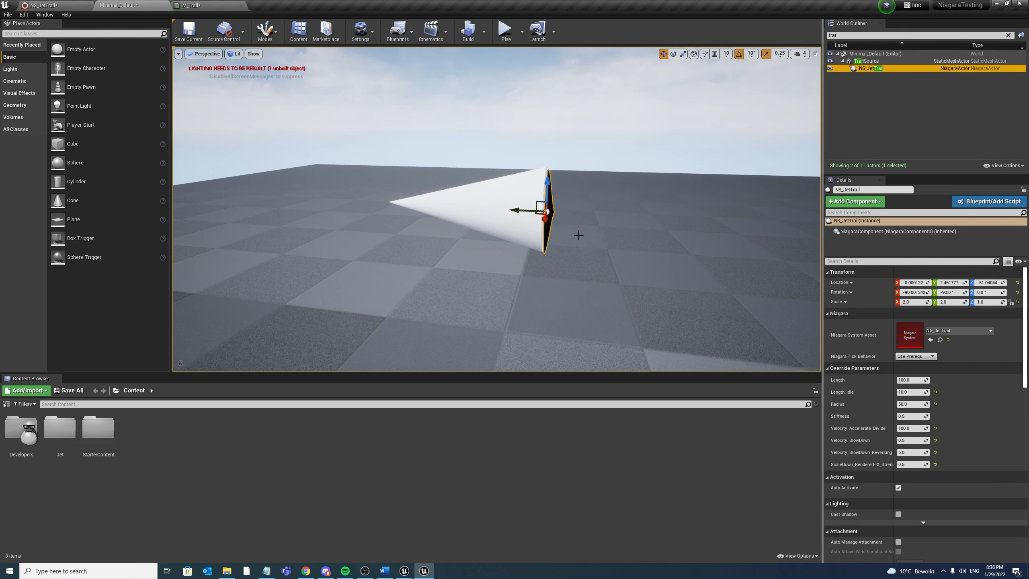